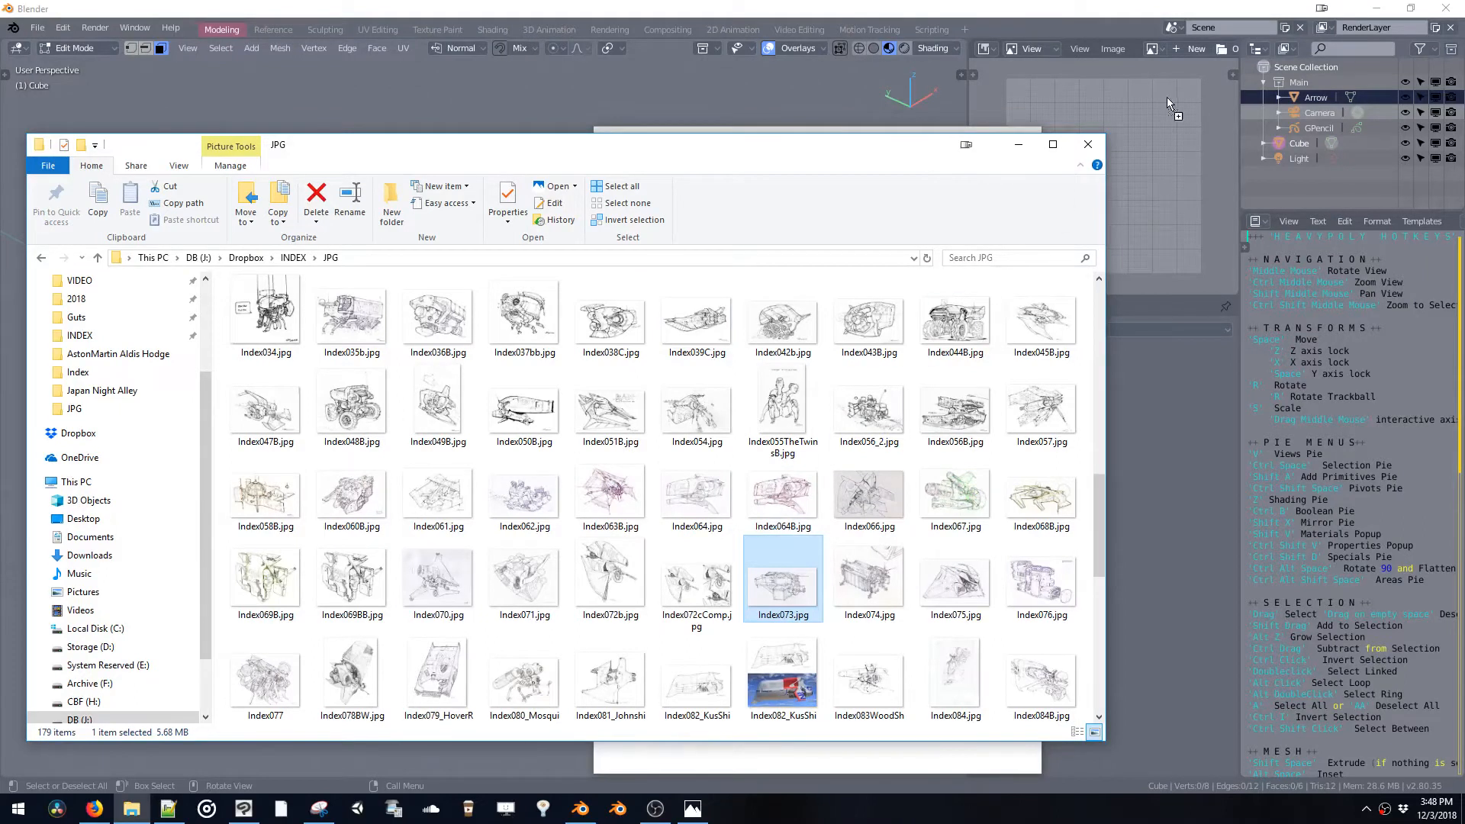
Close the JPG folder window and the photo viewer window showing Index073.jpg
{"action": "left_click", "coordinate": [1088, 144]}
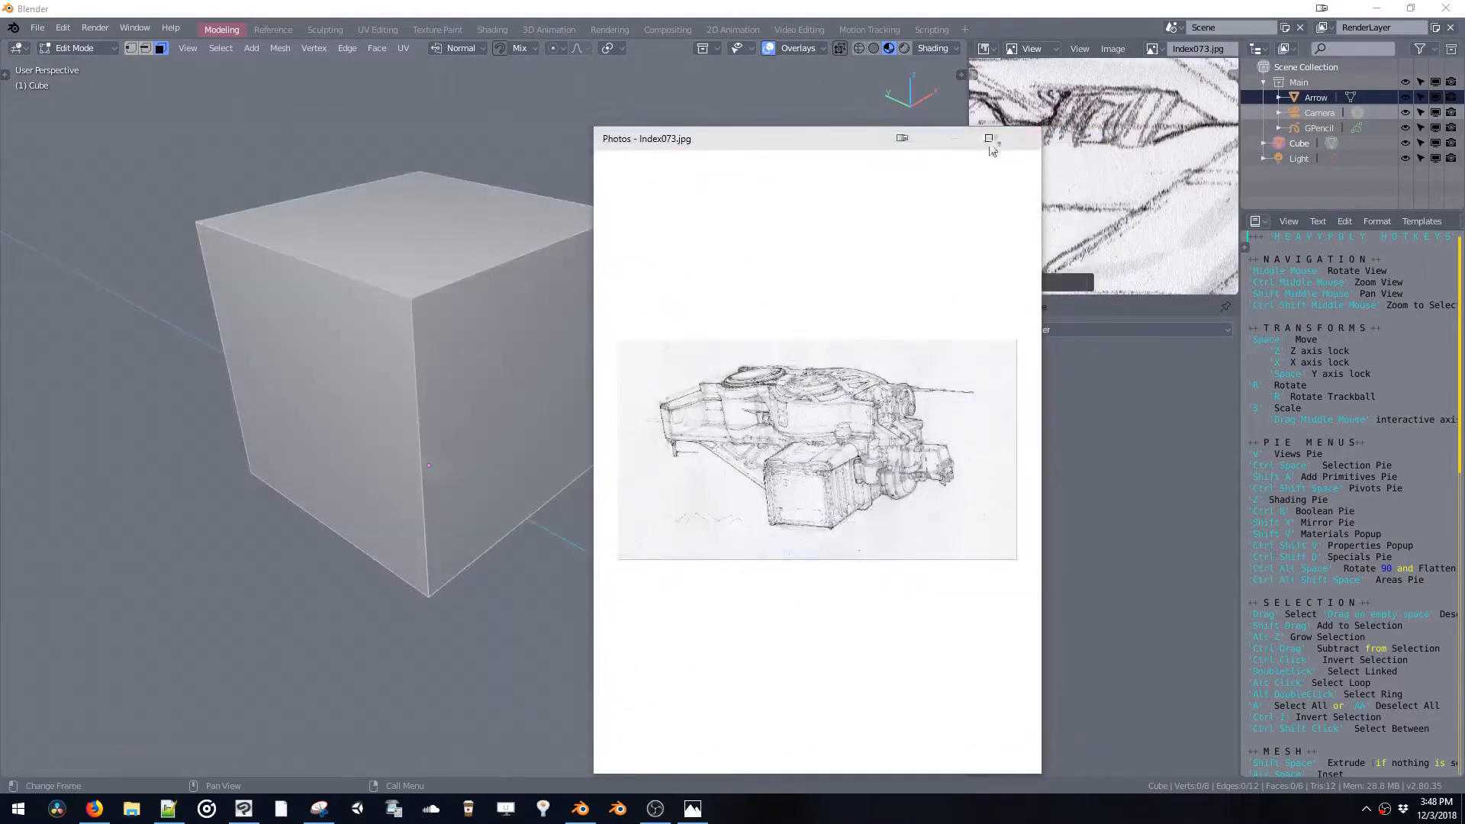
{"action": "left_click_drag", "start_coordinate": [924, 148], "coordinate": [672, 149]}
{"action": "left_click", "coordinate": [774, 139]}
Enlarge the image editor area in height and width so the whole Index073.jpg sketch fits
{"action": "scroll", "coordinate": [1134, 279], "scroll_direction": "down", "scroll_amount": 5}
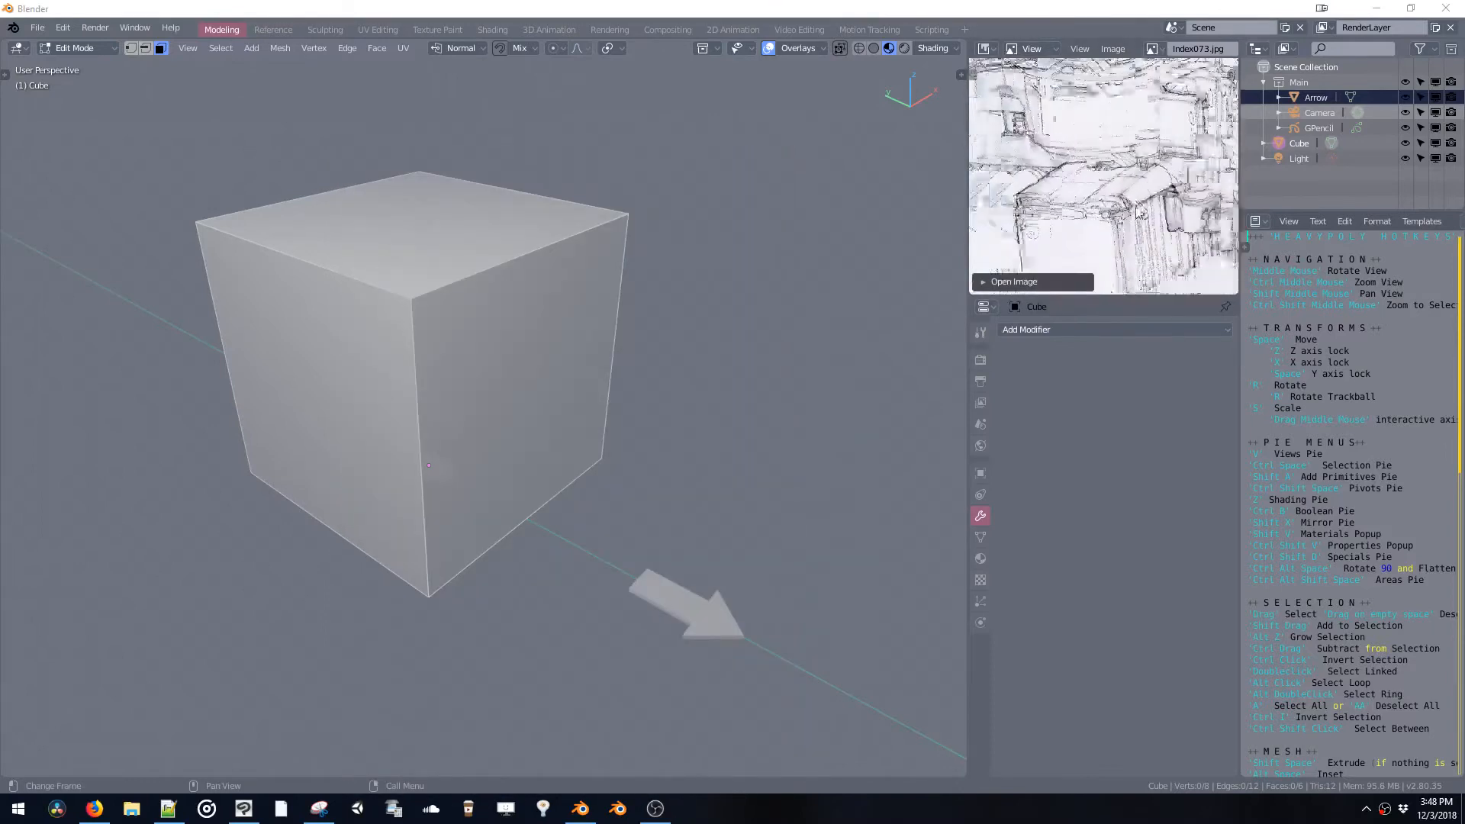
{"action": "scroll", "coordinate": [1135, 279], "scroll_direction": "up", "scroll_amount": 2}
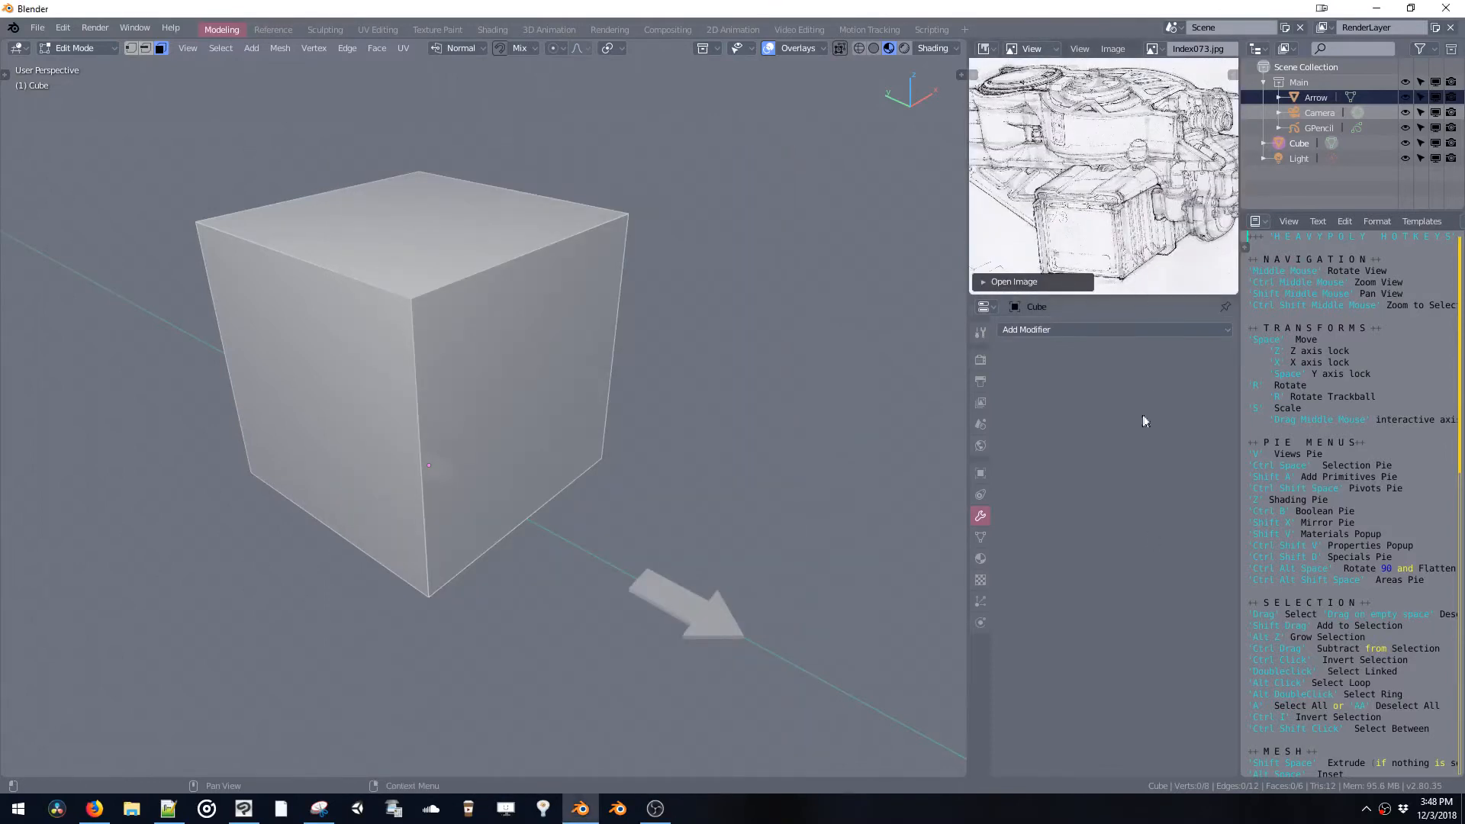
{"action": "left_click_drag", "start_coordinate": [1152, 294], "coordinate": [1097, 442]}
{"action": "left_click_drag", "start_coordinate": [968, 356], "coordinate": [760, 355]}
{"action": "scroll", "coordinate": [951, 308], "scroll_direction": "up", "scroll_amount": 1}
{"action": "scroll", "coordinate": [978, 309], "scroll_direction": "down", "scroll_amount": 1}
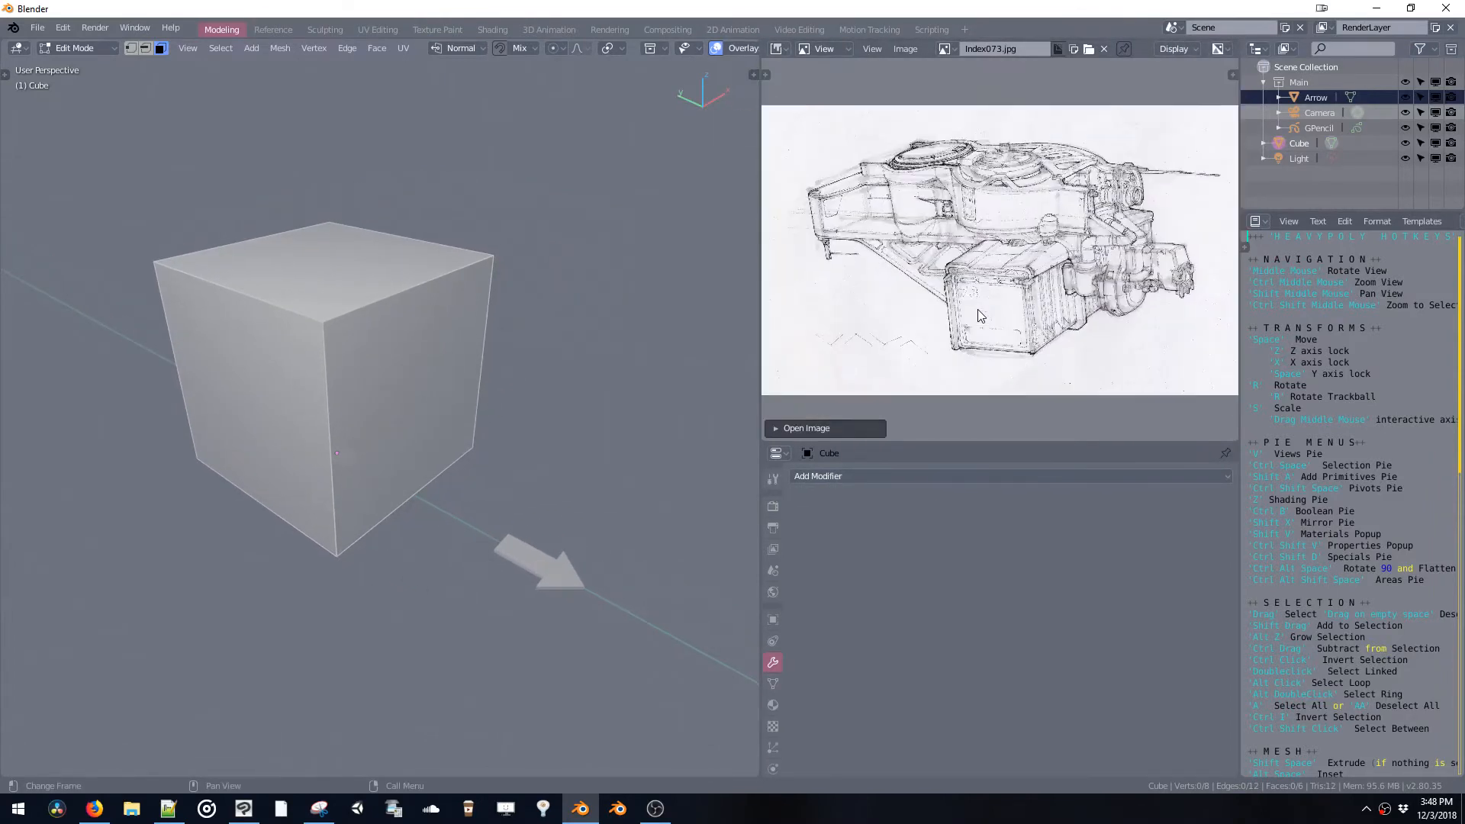
Examine the Index073.jpg sketch up close, including the round hatches, hull, front box and engine details
{"action": "scroll", "coordinate": [1060, 273], "scroll_direction": "up", "scroll_amount": 3}
{"action": "scroll", "coordinate": [1060, 275], "scroll_direction": "down", "scroll_amount": 2}
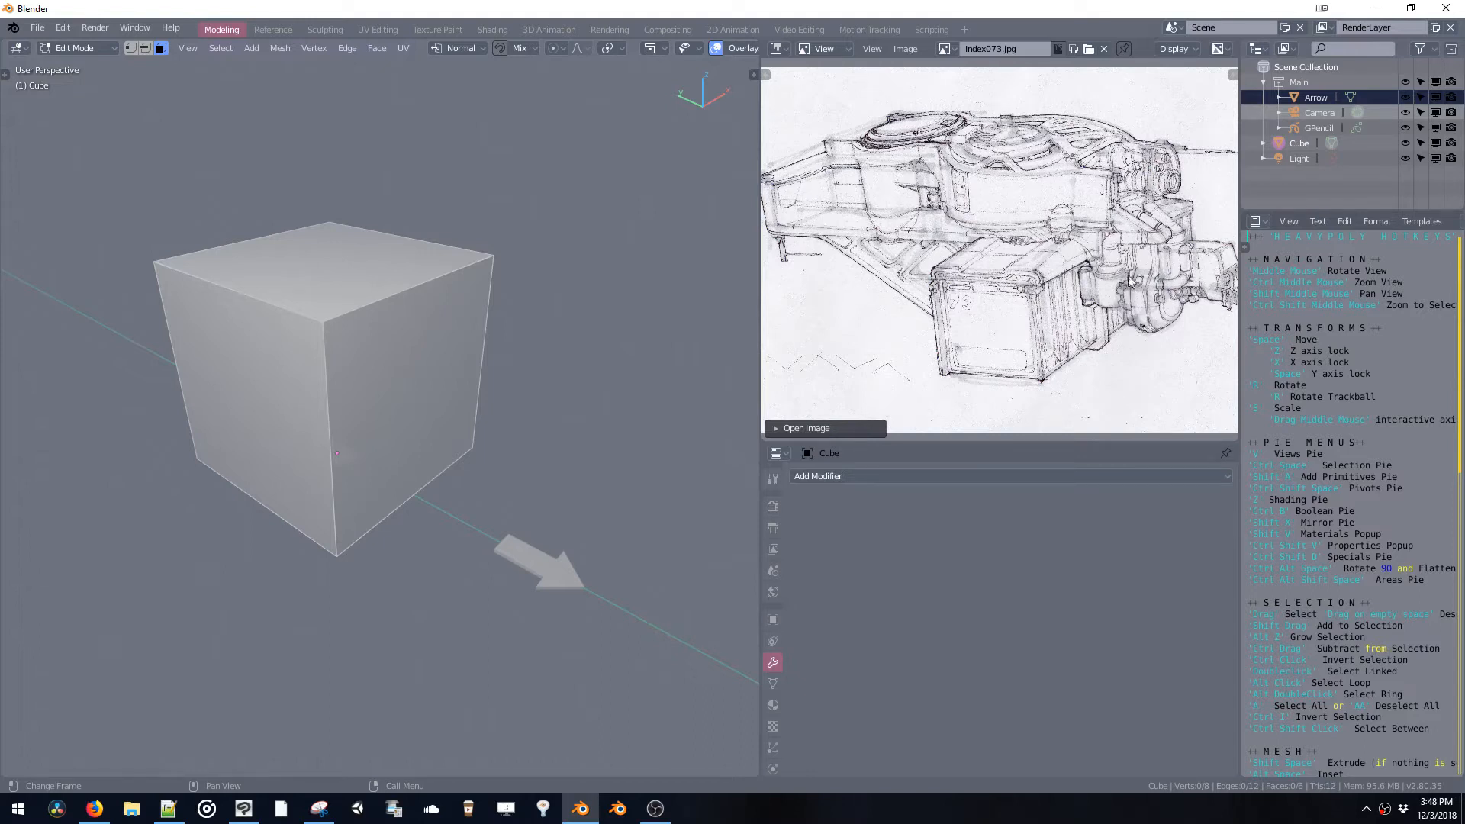
{"action": "scroll", "coordinate": [1153, 273], "scroll_direction": "up", "scroll_amount": 2}
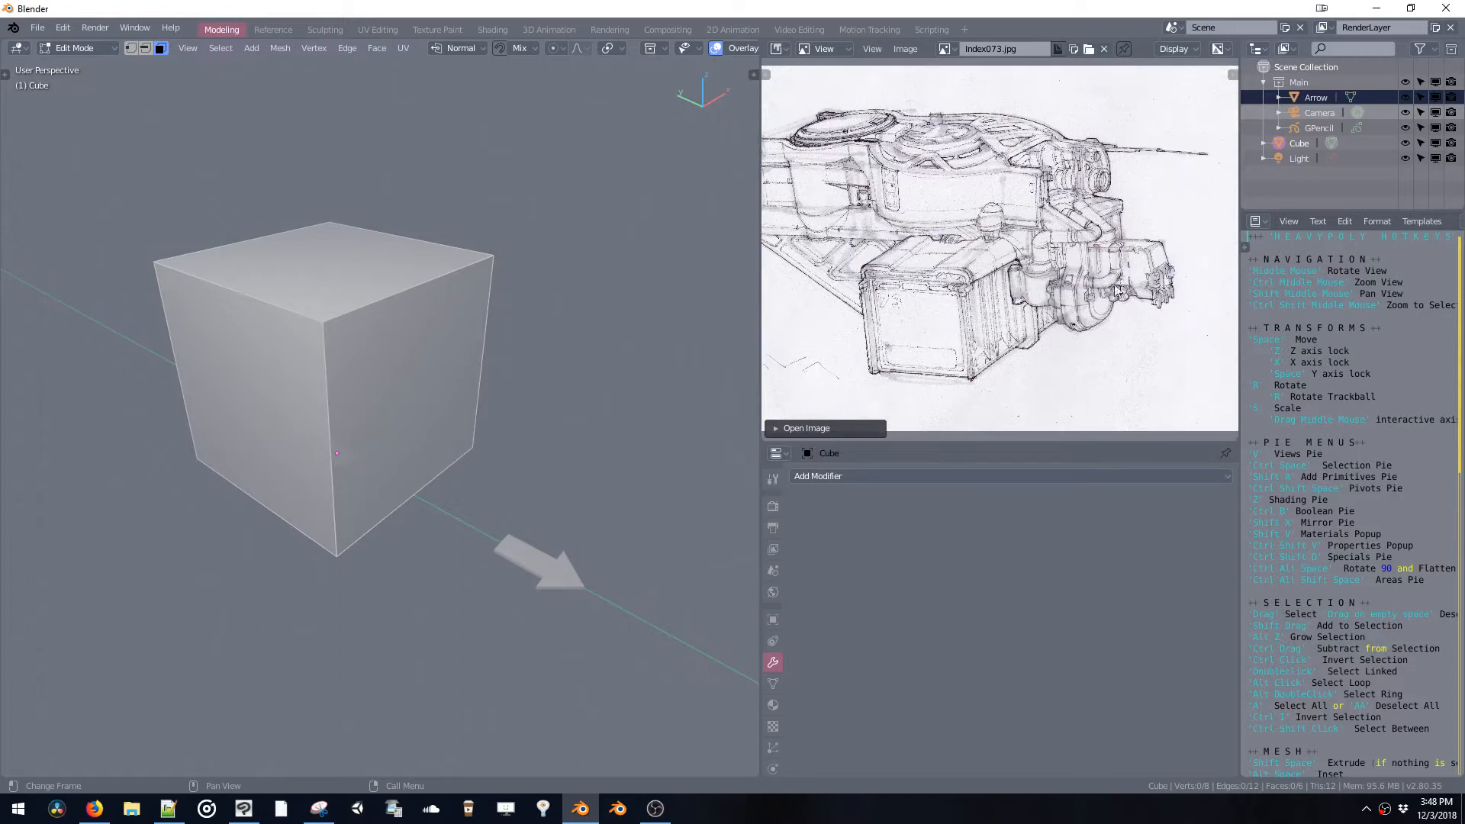
{"action": "scroll", "coordinate": [1114, 282], "scroll_direction": "down", "scroll_amount": 2}
{"action": "middle_click_drag", "start_coordinate": [1096, 242], "coordinate": [1084, 251]}
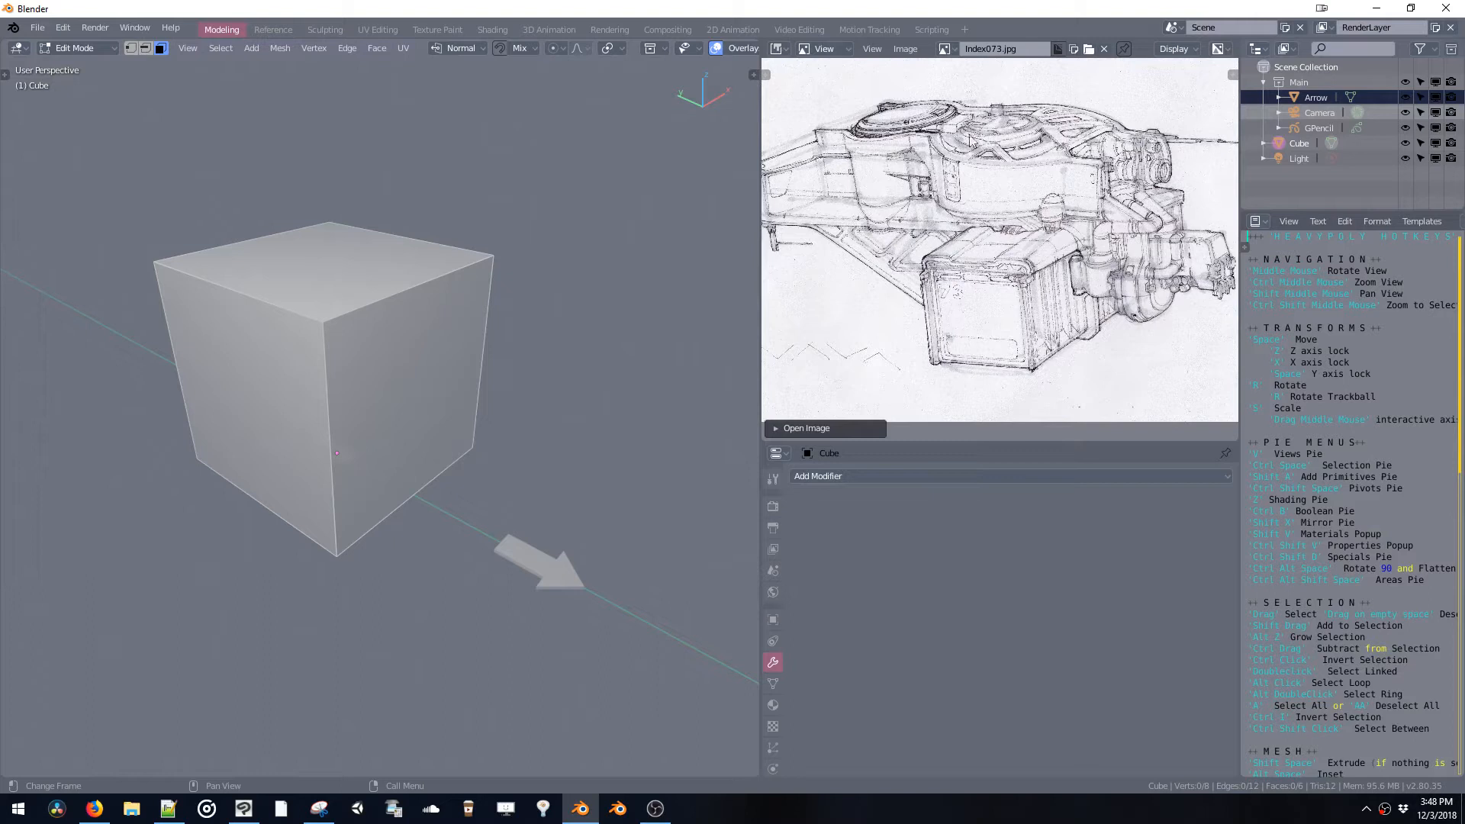
{"action": "middle_click_drag", "start_coordinate": [1026, 250], "coordinate": [1032, 296]}
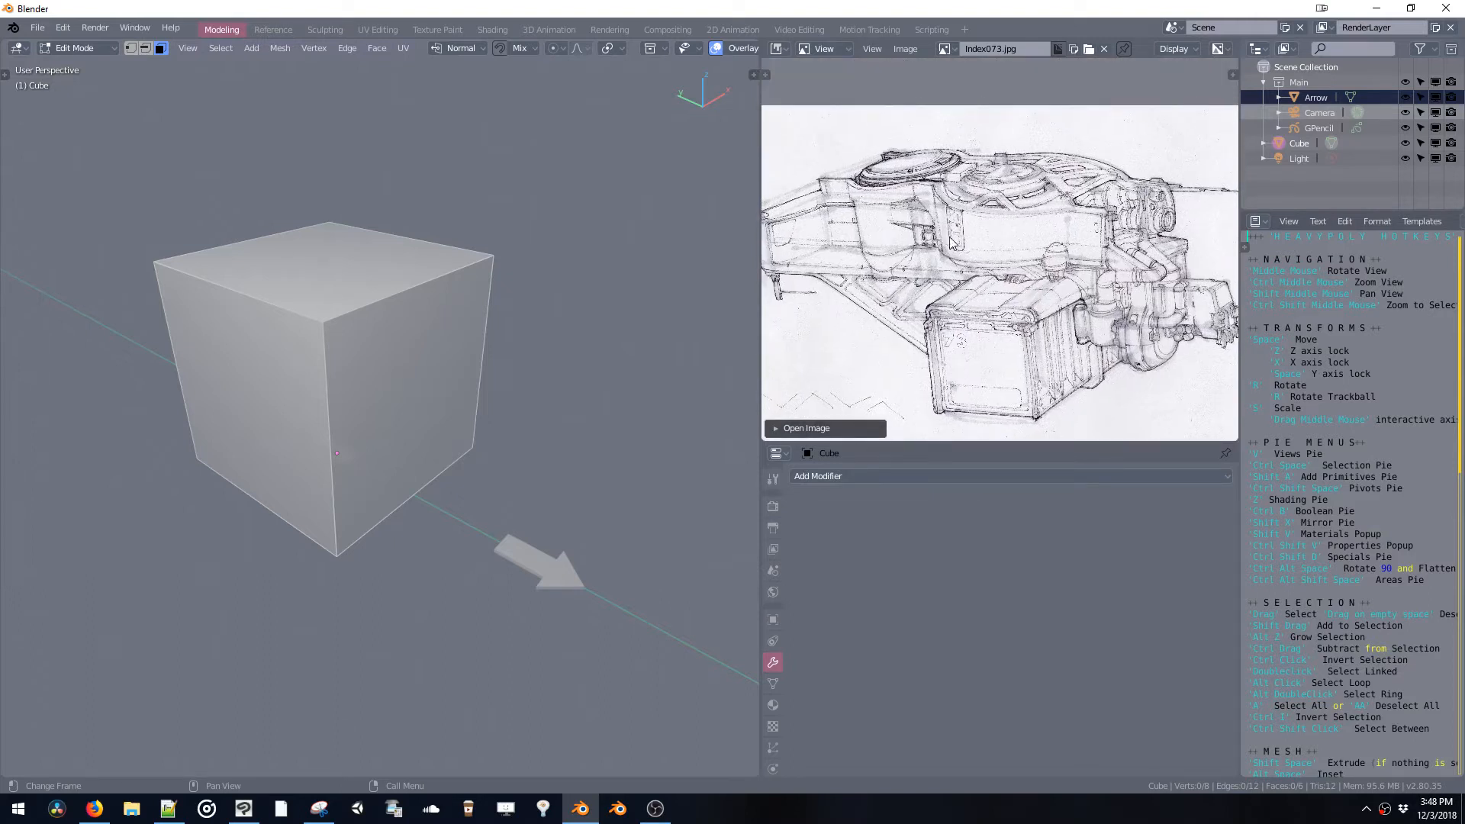
{"action": "middle_click_drag", "start_coordinate": [1165, 299], "coordinate": [1152, 254]}
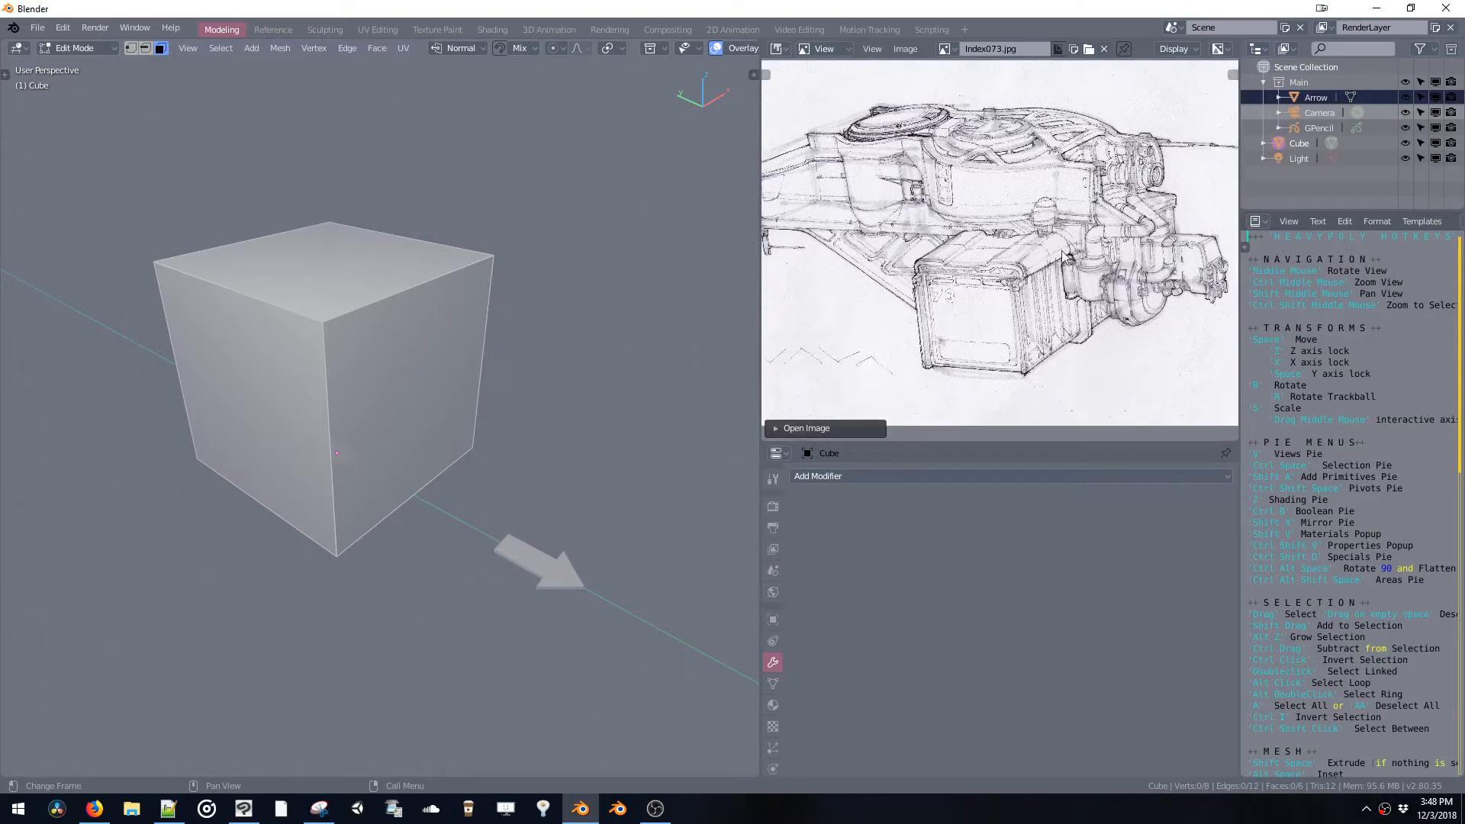
{"action": "middle_click_drag", "start_coordinate": [1153, 260], "coordinate": [1109, 280]}
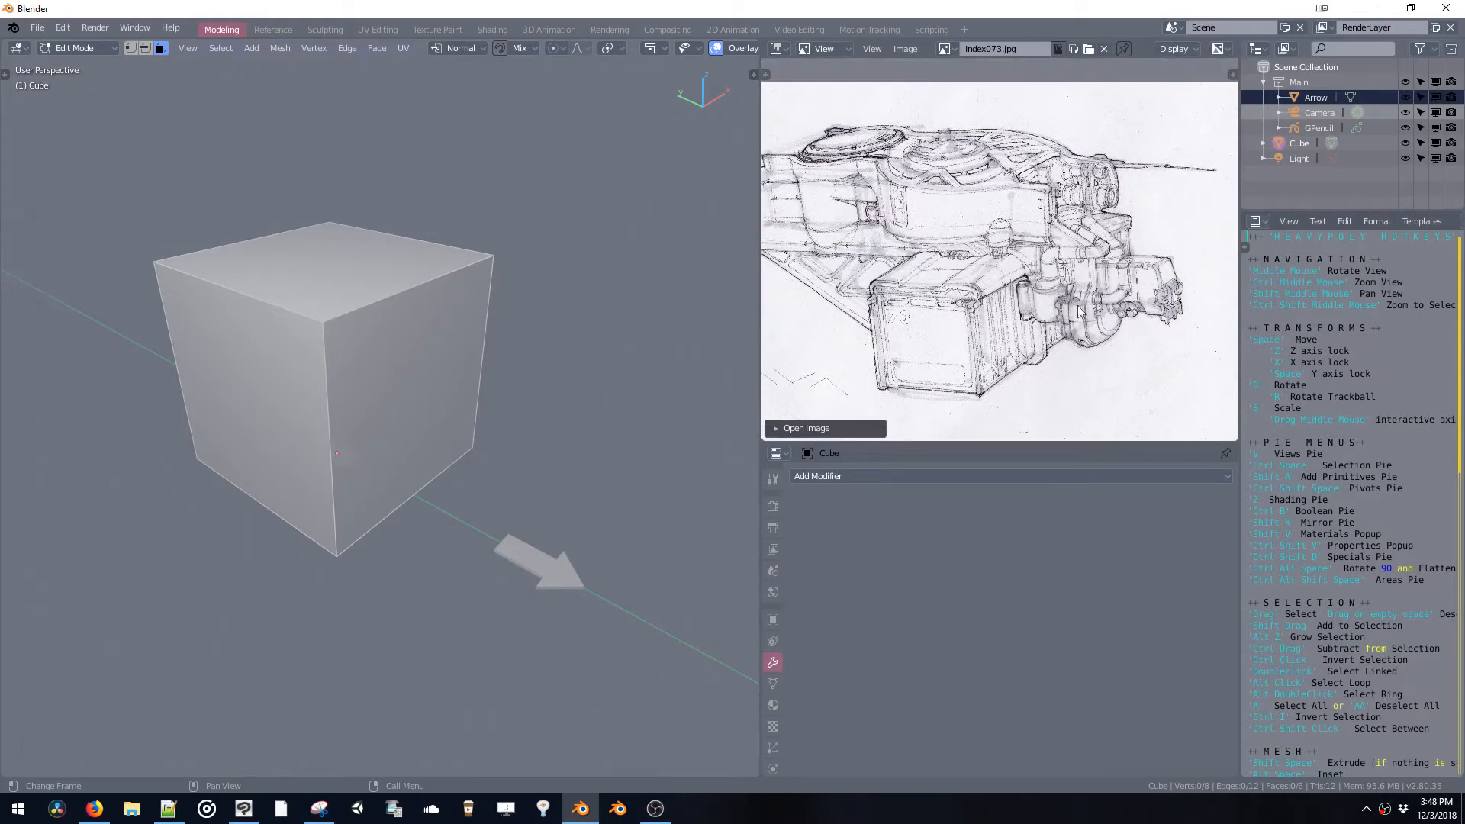
{"action": "middle_click_drag", "start_coordinate": [1114, 353], "coordinate": [1108, 295]}
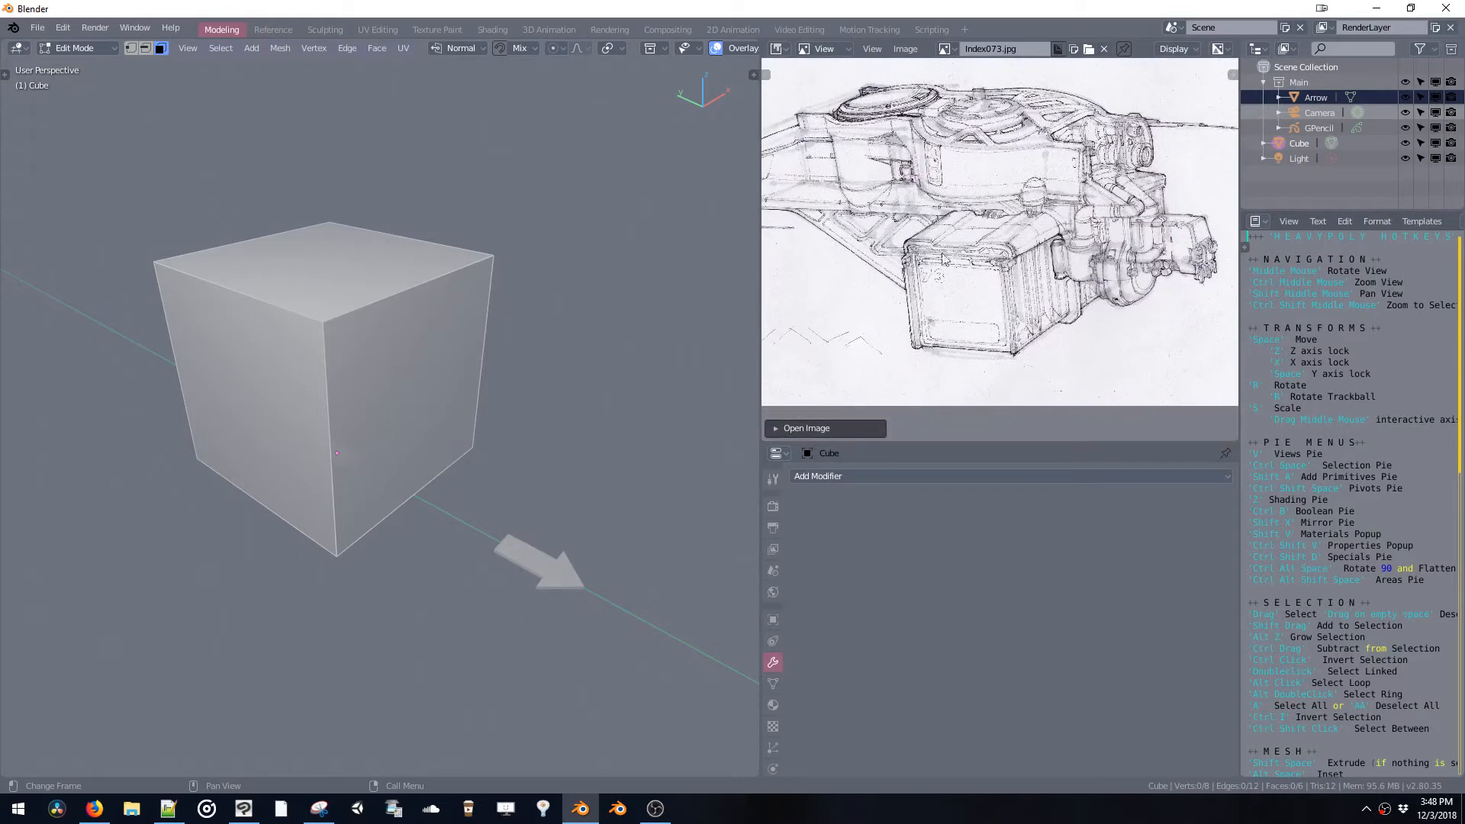
{"action": "mouse_move", "coordinate": [891, 280]}
{"action": "middle_mouse_down"}
{"action": "mouse_move", "coordinate": [1059, 268]}
{"action": "mouse_move", "coordinate": [985, 266]}
{"action": "mouse_move", "coordinate": [952, 318]}
{"action": "mouse_move", "coordinate": [973, 322]}
{"action": "middle_mouse_up"}
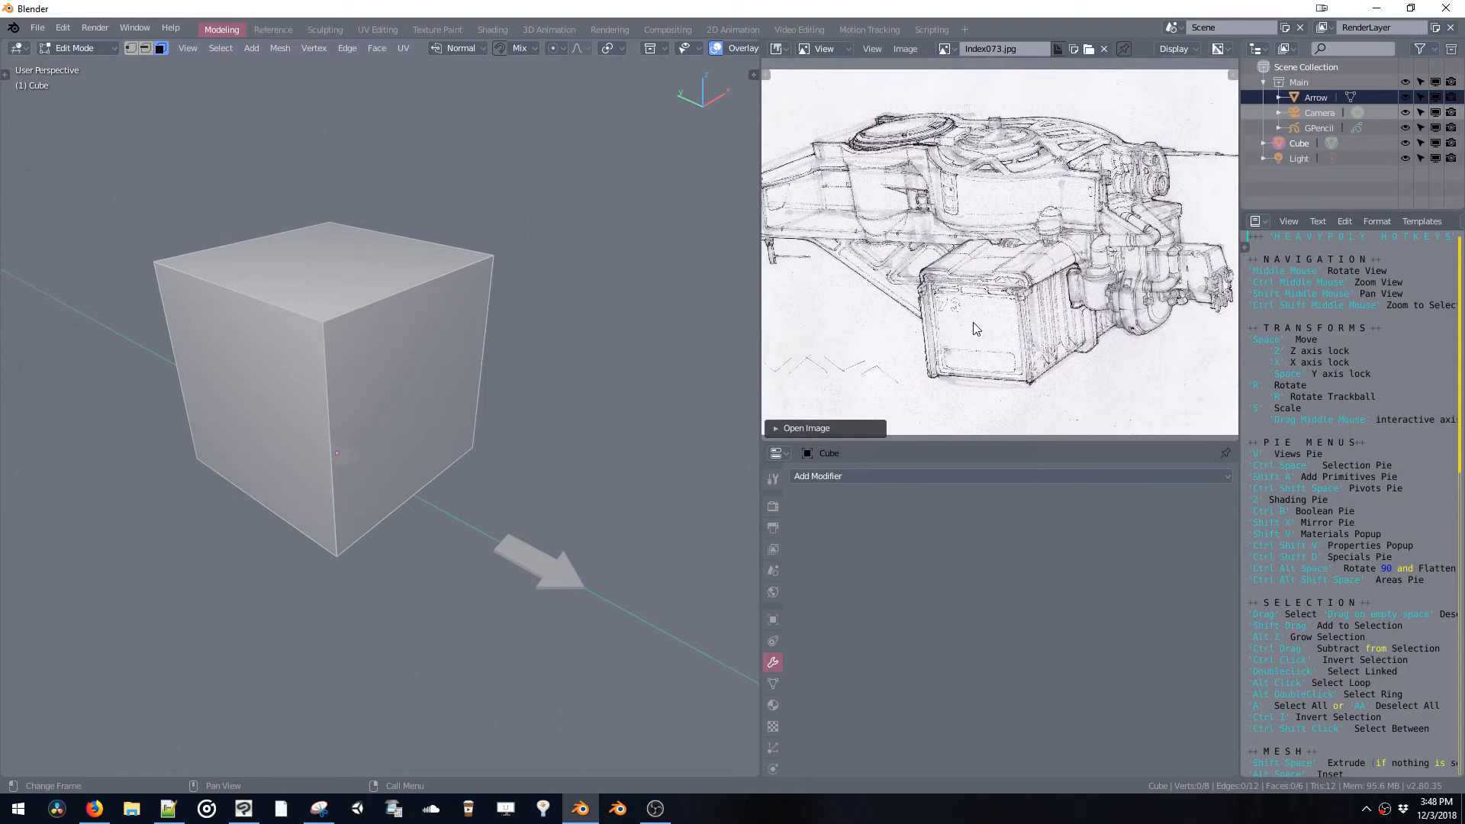
{"action": "key", "text": "Home"}
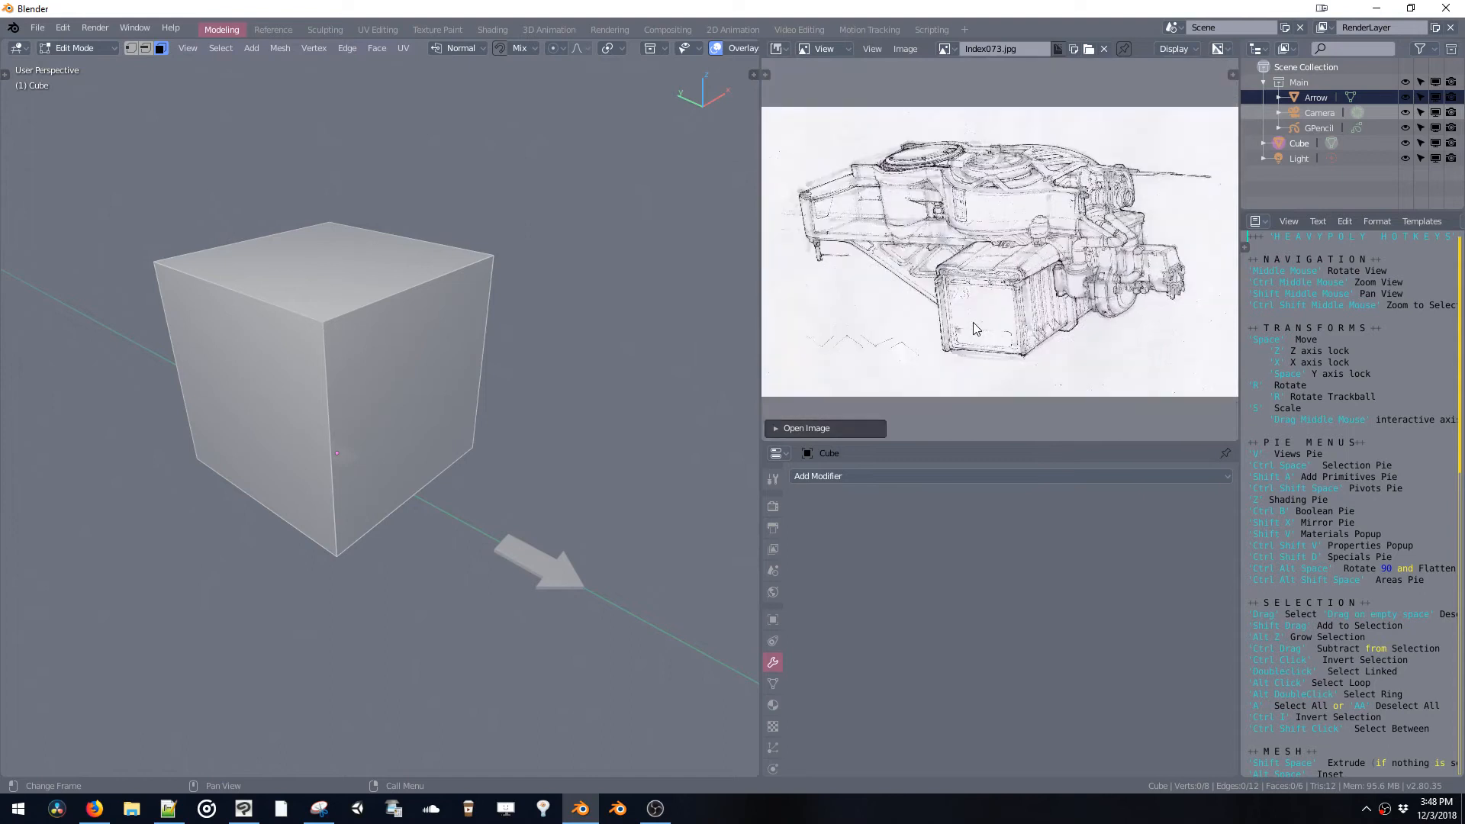
Try selecting different faces of the cube, ending with its top face selected
{"action": "left_click", "coordinate": [381, 288]}
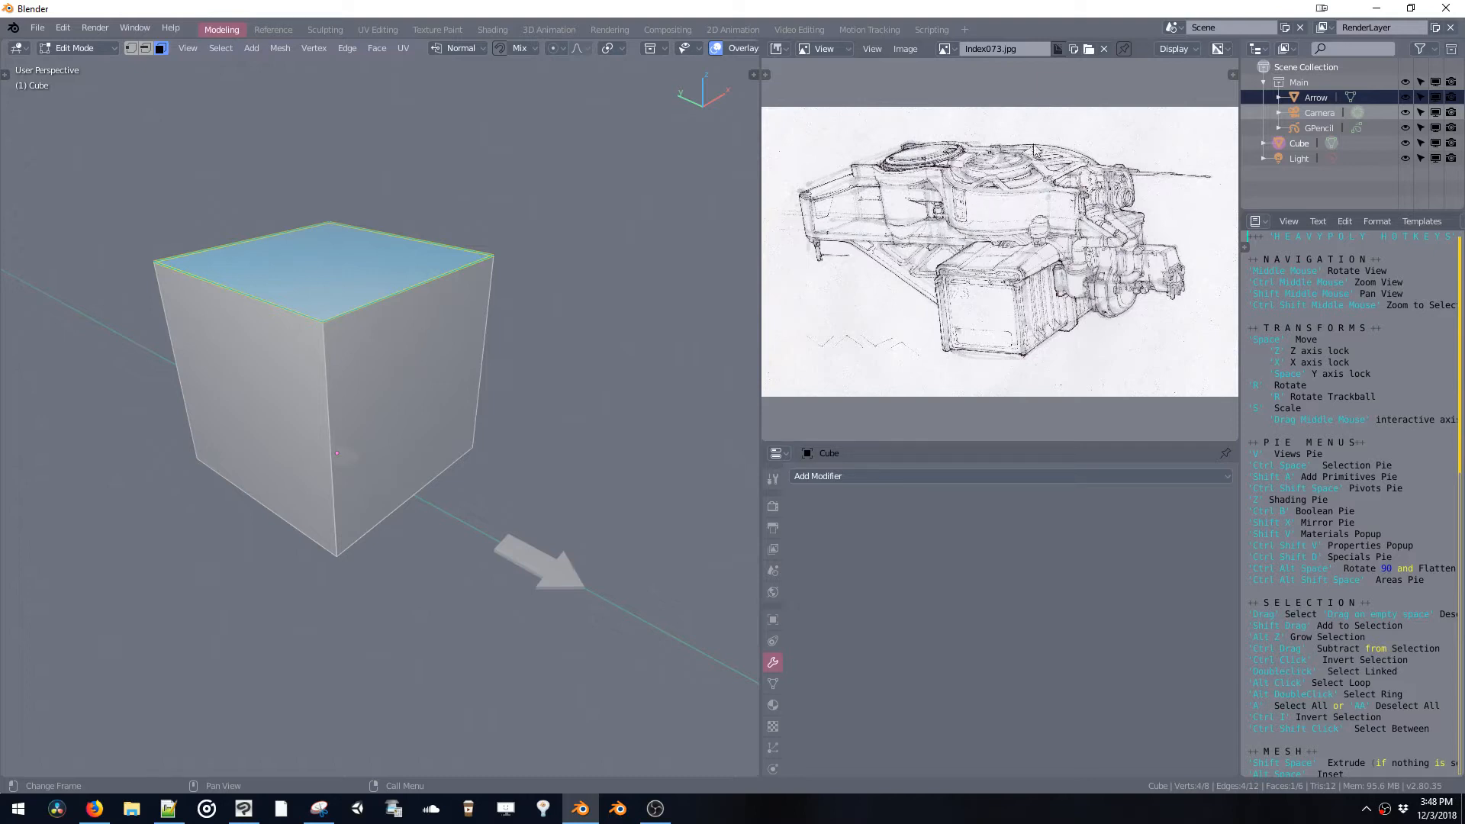
{"action": "middle_click_drag", "start_coordinate": [366, 291], "coordinate": [434, 285], "text": "shift"}
{"action": "left_click", "coordinate": [365, 369]}
{"action": "left_click", "coordinate": [469, 358]}
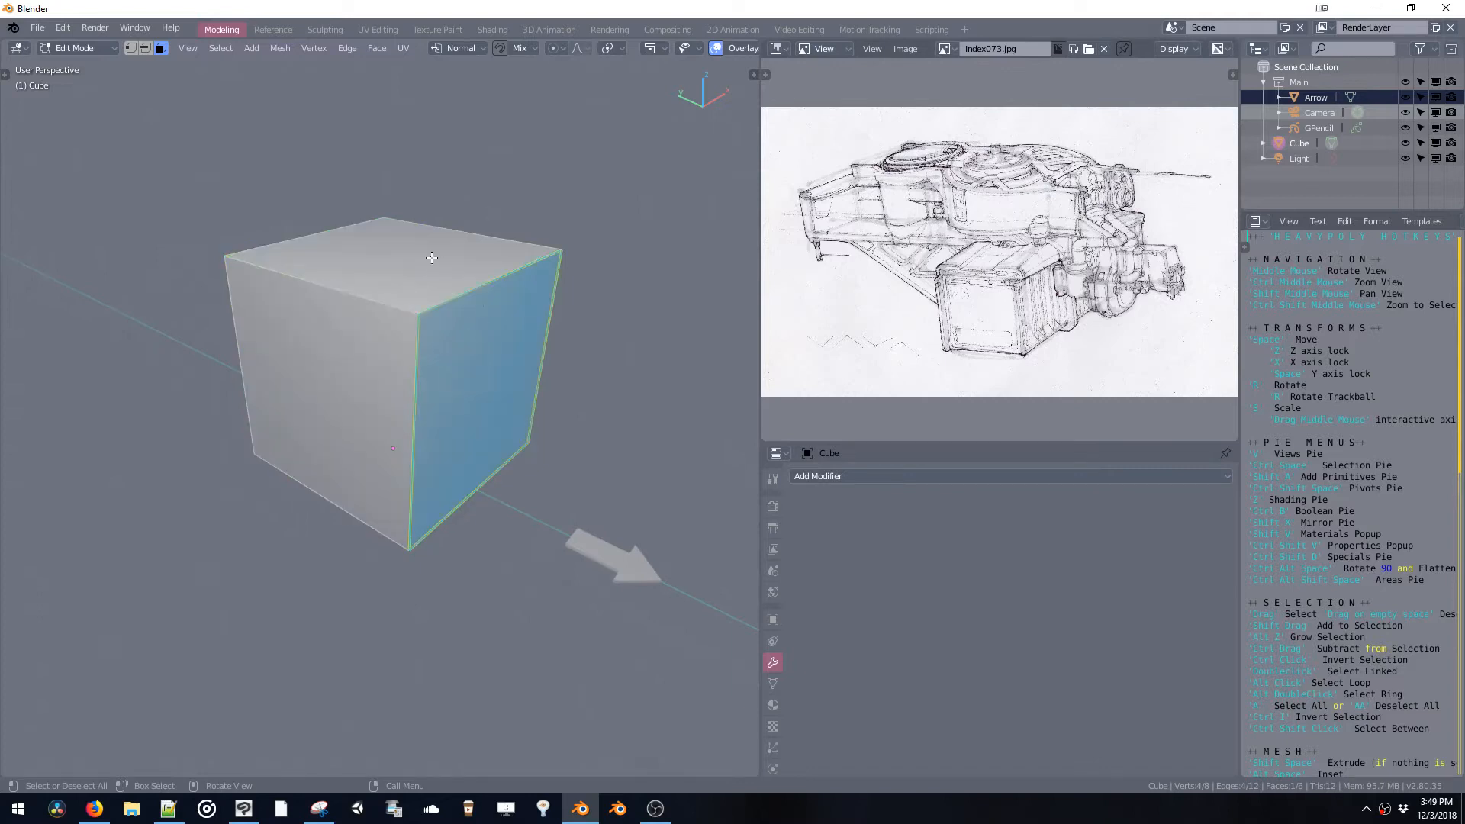
{"action": "left_click", "coordinate": [489, 317]}
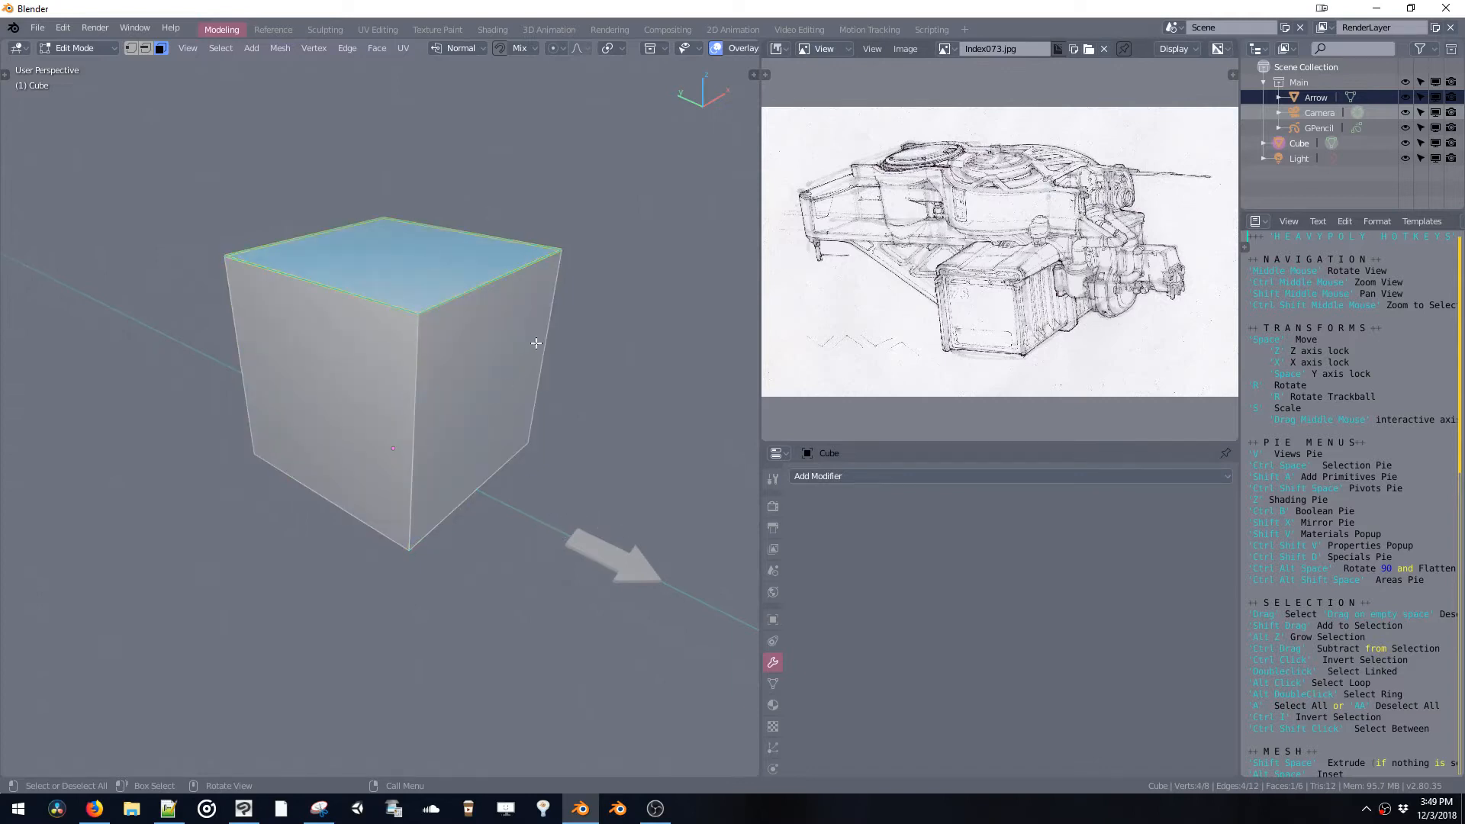
Search the operators for "short" and run Shortcut VUr
{"action": "key", "text": "F3"}
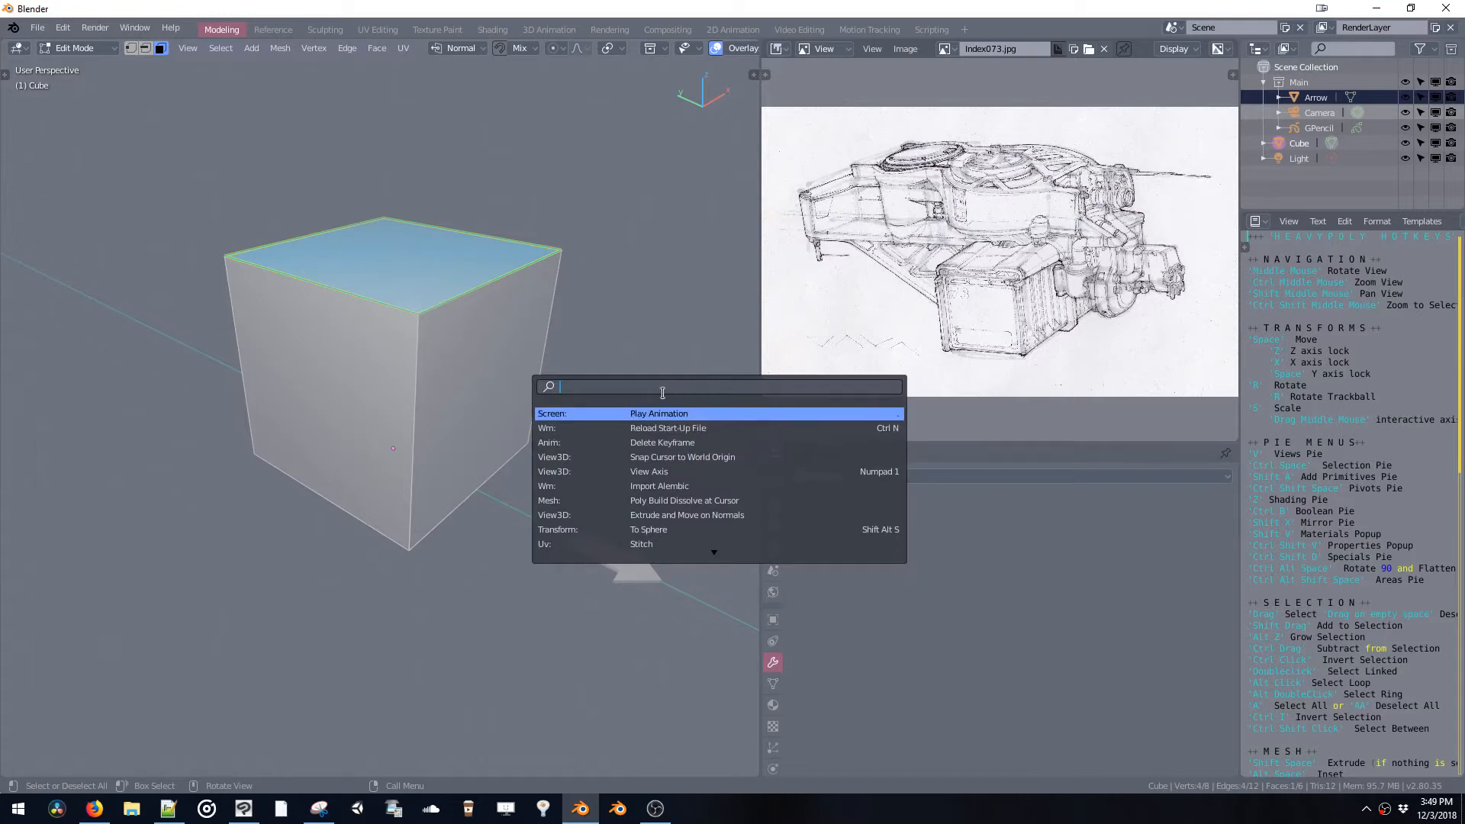
{"action": "type", "text": "shor"}
{"action": "key", "text": "Down"}
{"action": "key", "text": "Down"}
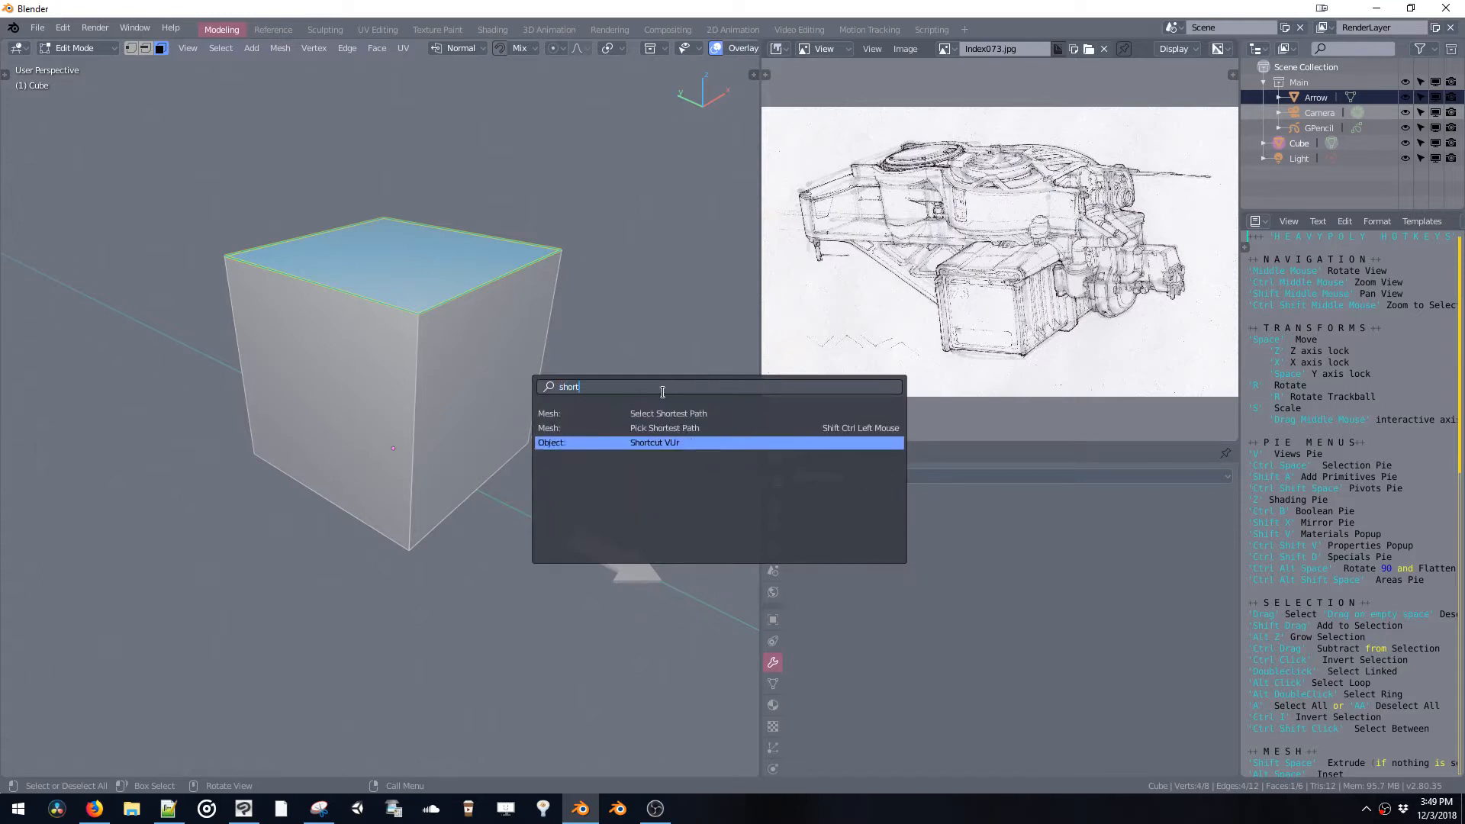
{"action": "key", "text": "Return"}
Add a 32-sided circle on the cube's top face, scale it up to overhang the cube, and extrude it downward into a disc
{"action": "mouse_move", "coordinate": [615, 267]}
{"action": "middle_mouse_down"}
{"action": "mouse_move", "coordinate": [629, 281]}
{"action": "mouse_move", "coordinate": [625, 259]}
{"action": "middle_mouse_up"}
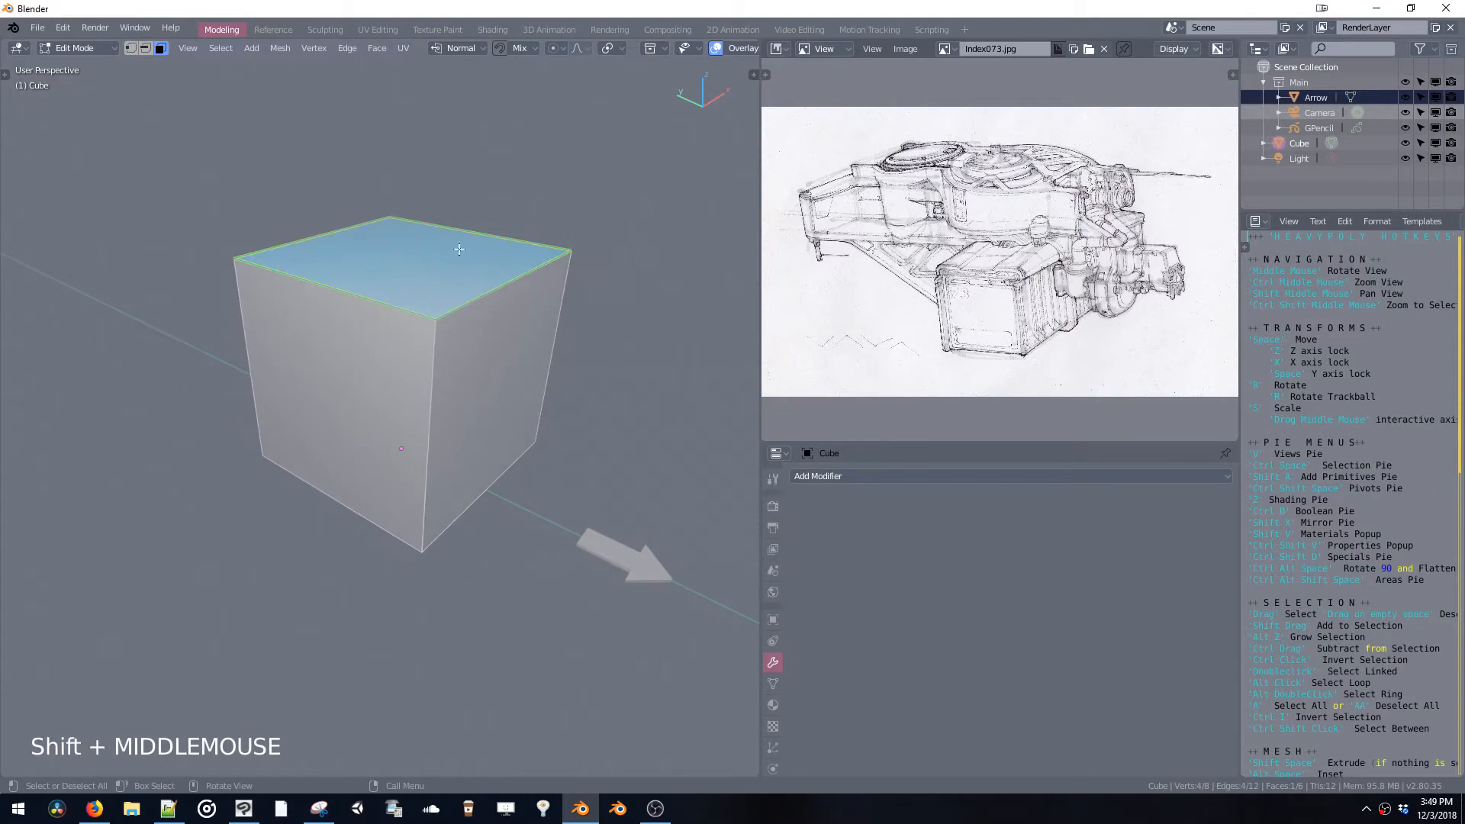
{"action": "key", "text": "shift+a"}
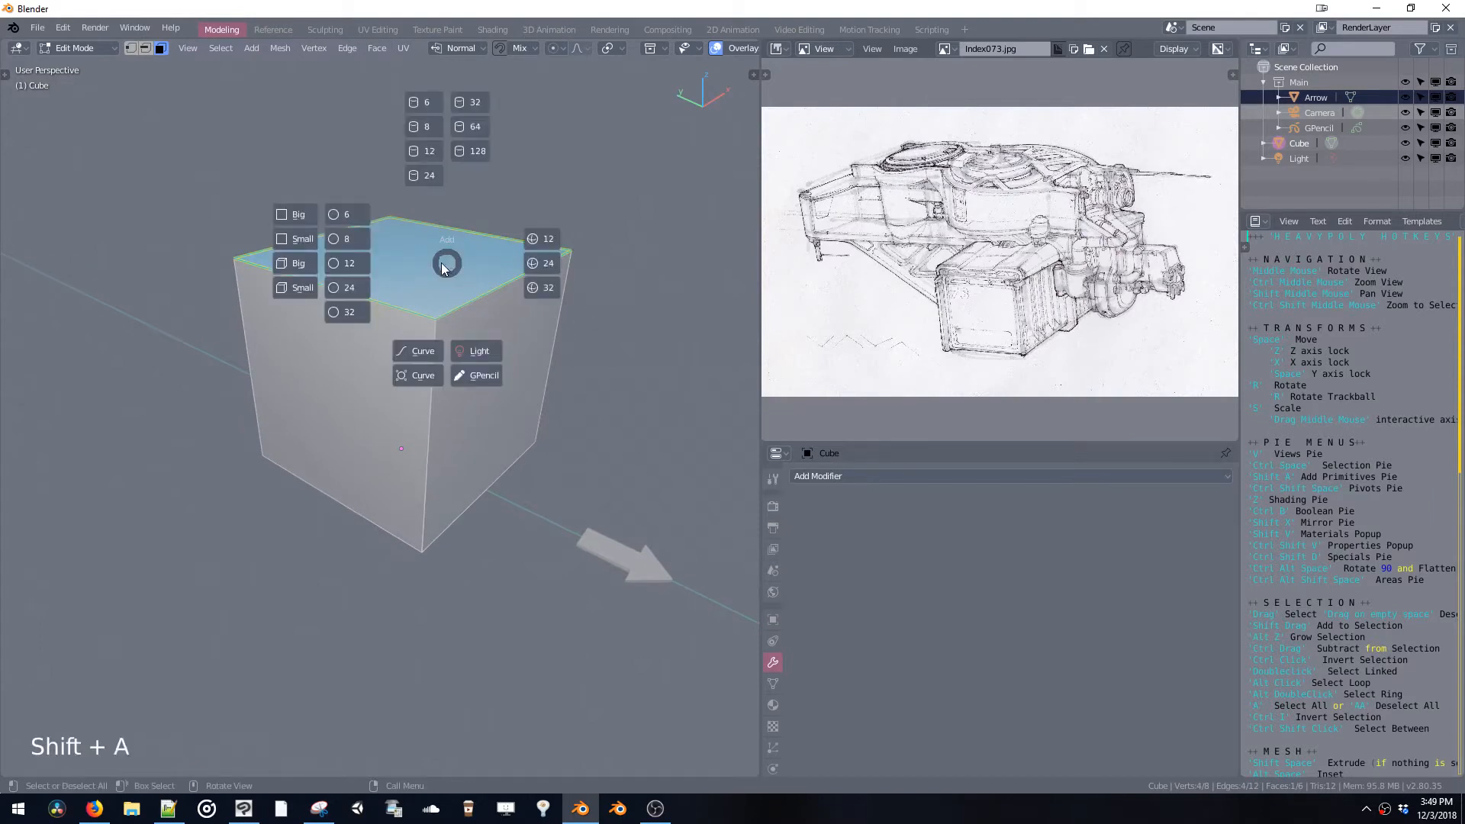
{"action": "left_click", "coordinate": [340, 313]}
{"action": "key", "text": "s"}
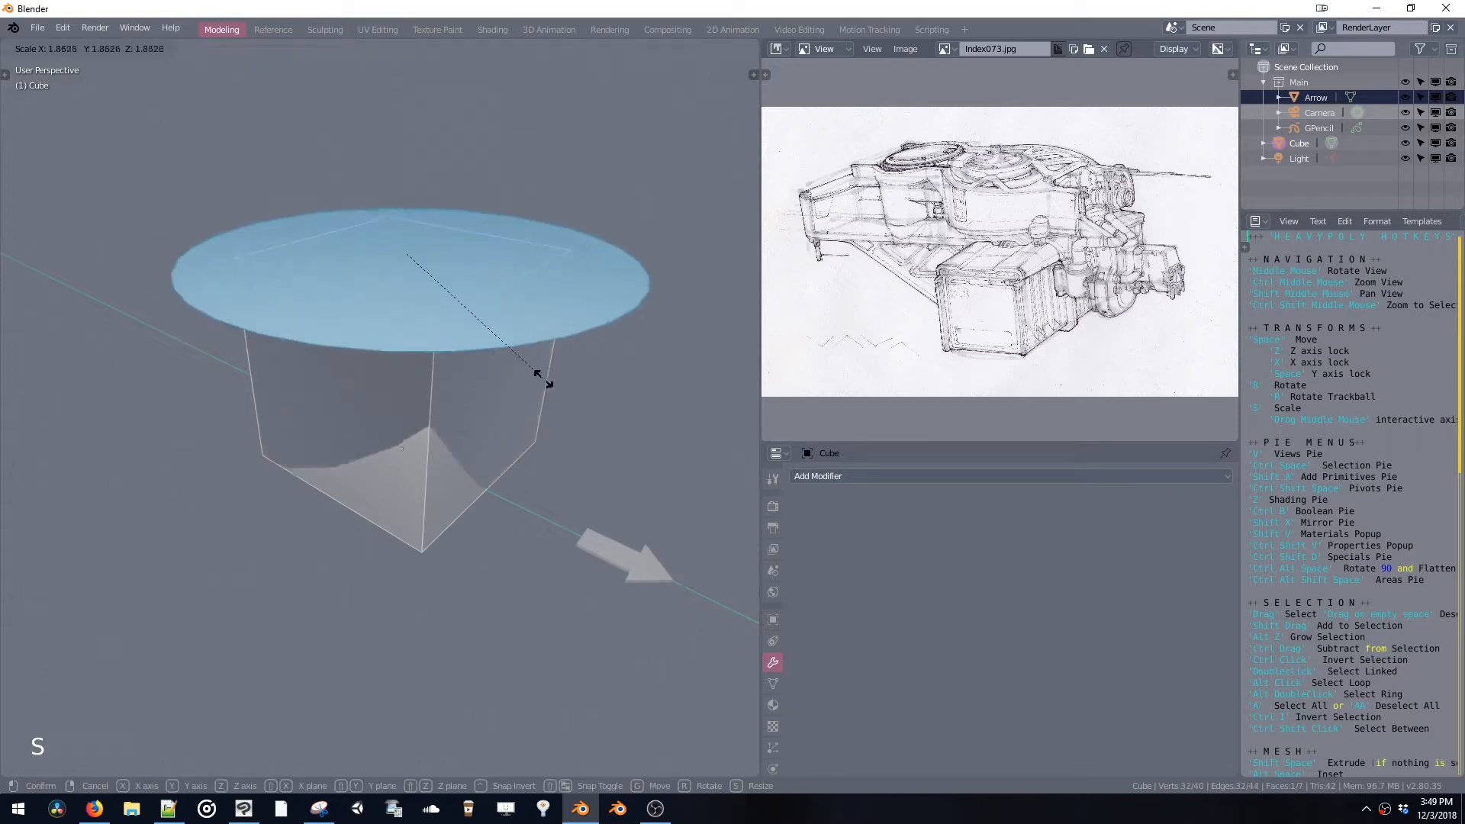
{"action": "left_click", "coordinate": [519, 365]}
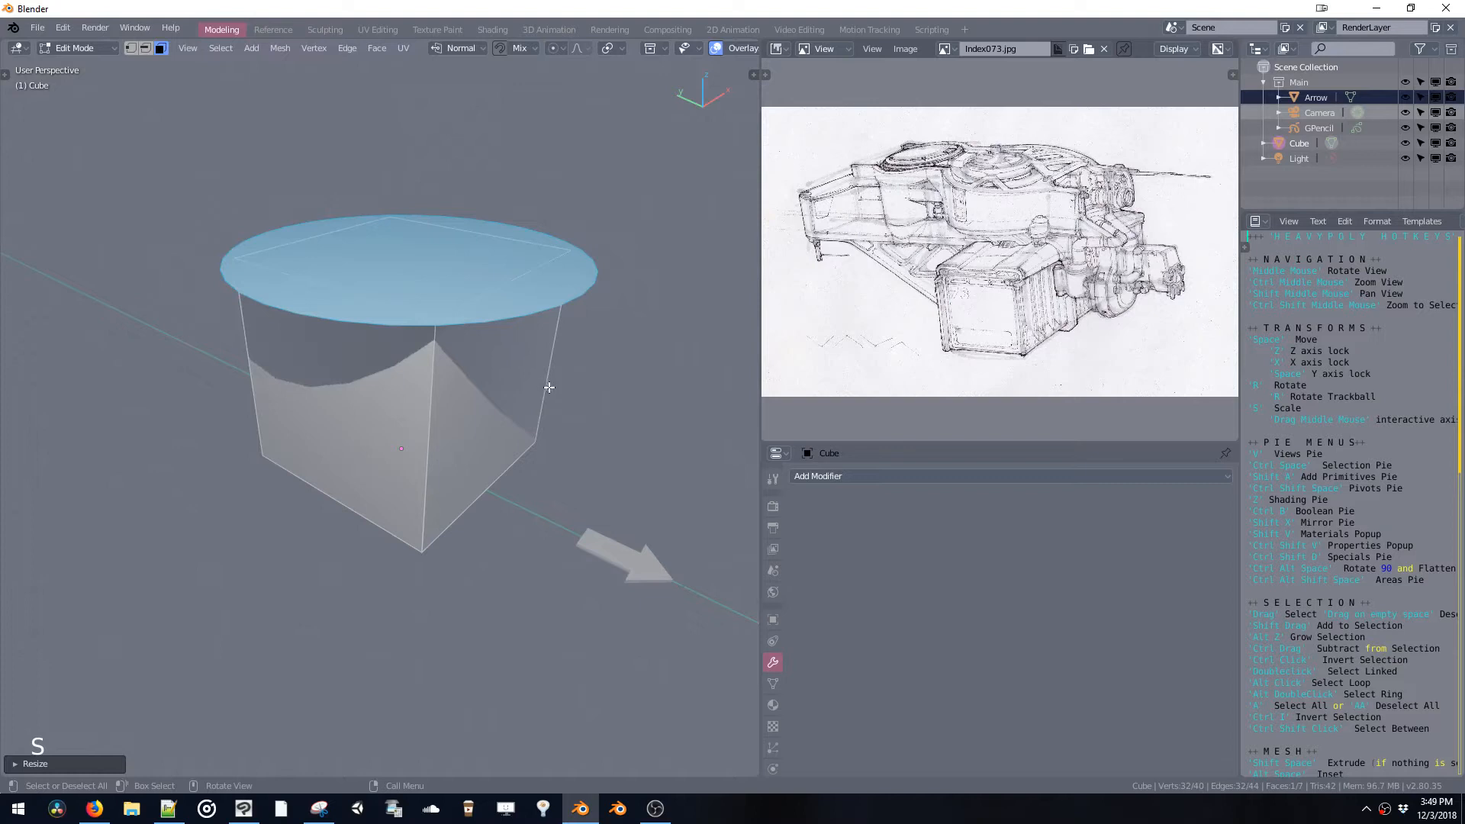
{"action": "key", "text": "shift+space"}
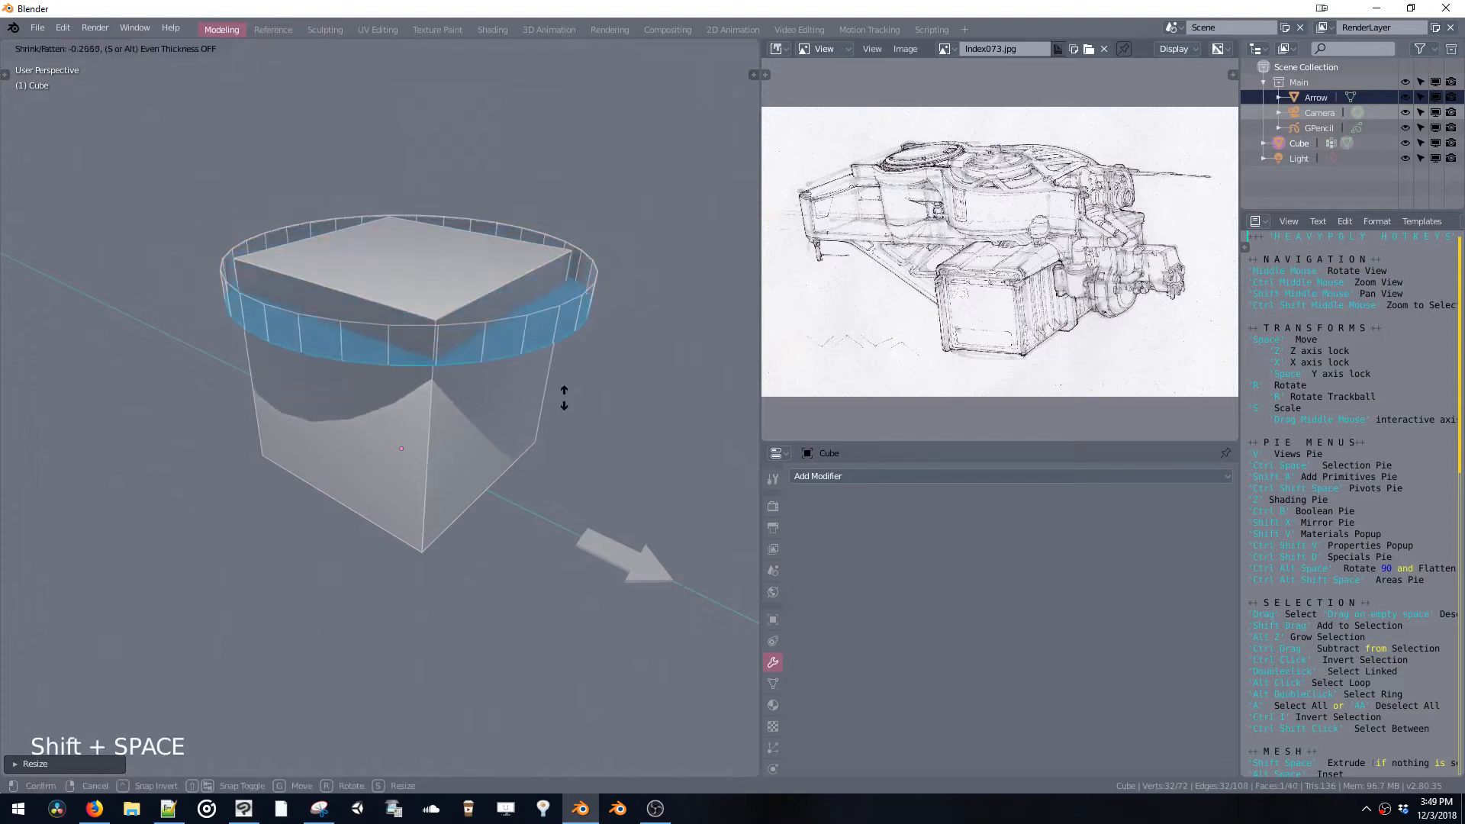
{"action": "left_click", "coordinate": [562, 370]}
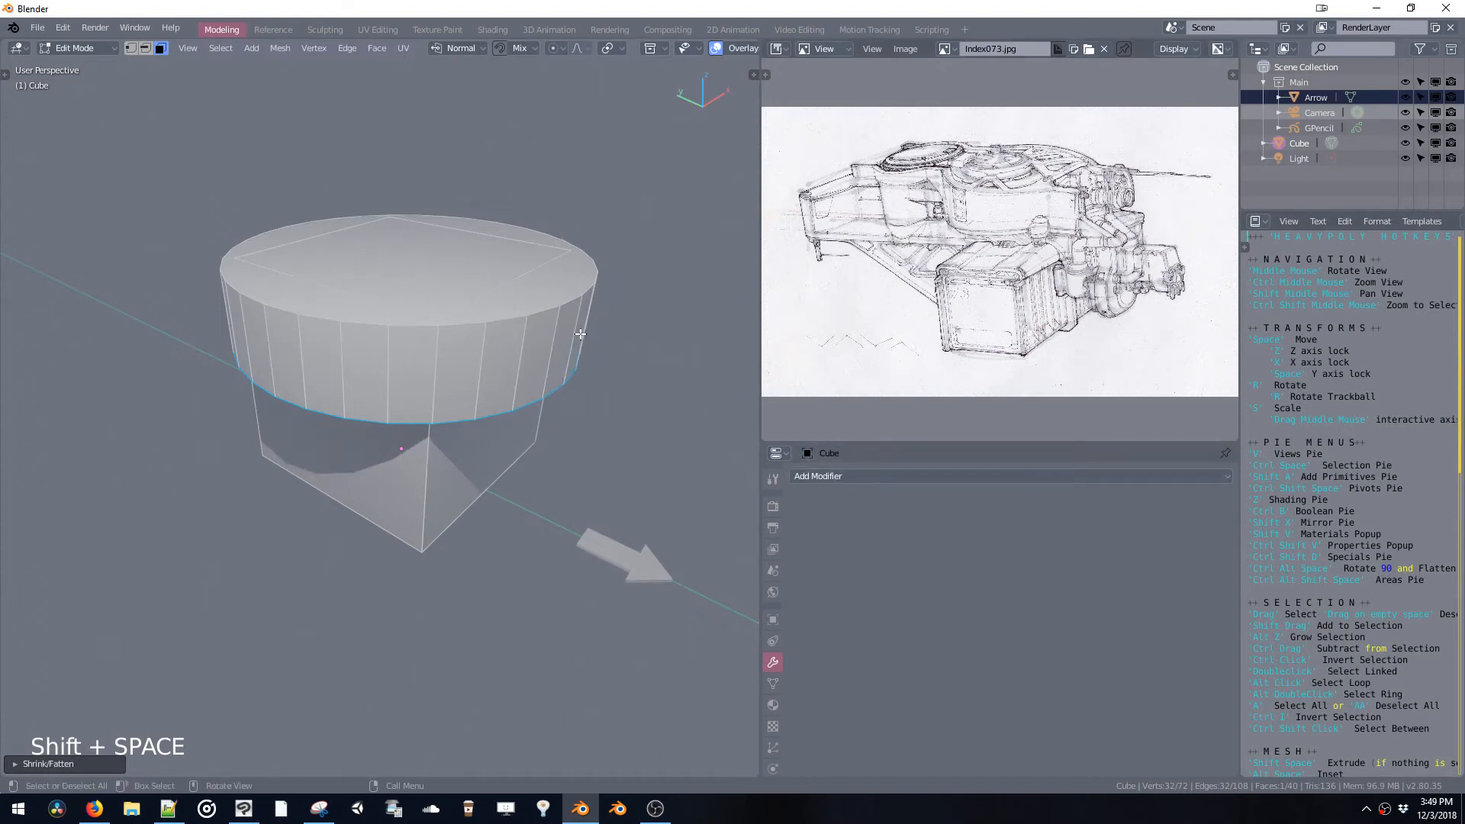
Review the hotkey notes from the Transforms section through the Mesh section, highlighting the Extrude entry
{"action": "left_click_drag", "start_coordinate": [1248, 260], "coordinate": [1429, 731]}
{"action": "left_click", "coordinate": [1429, 731]}
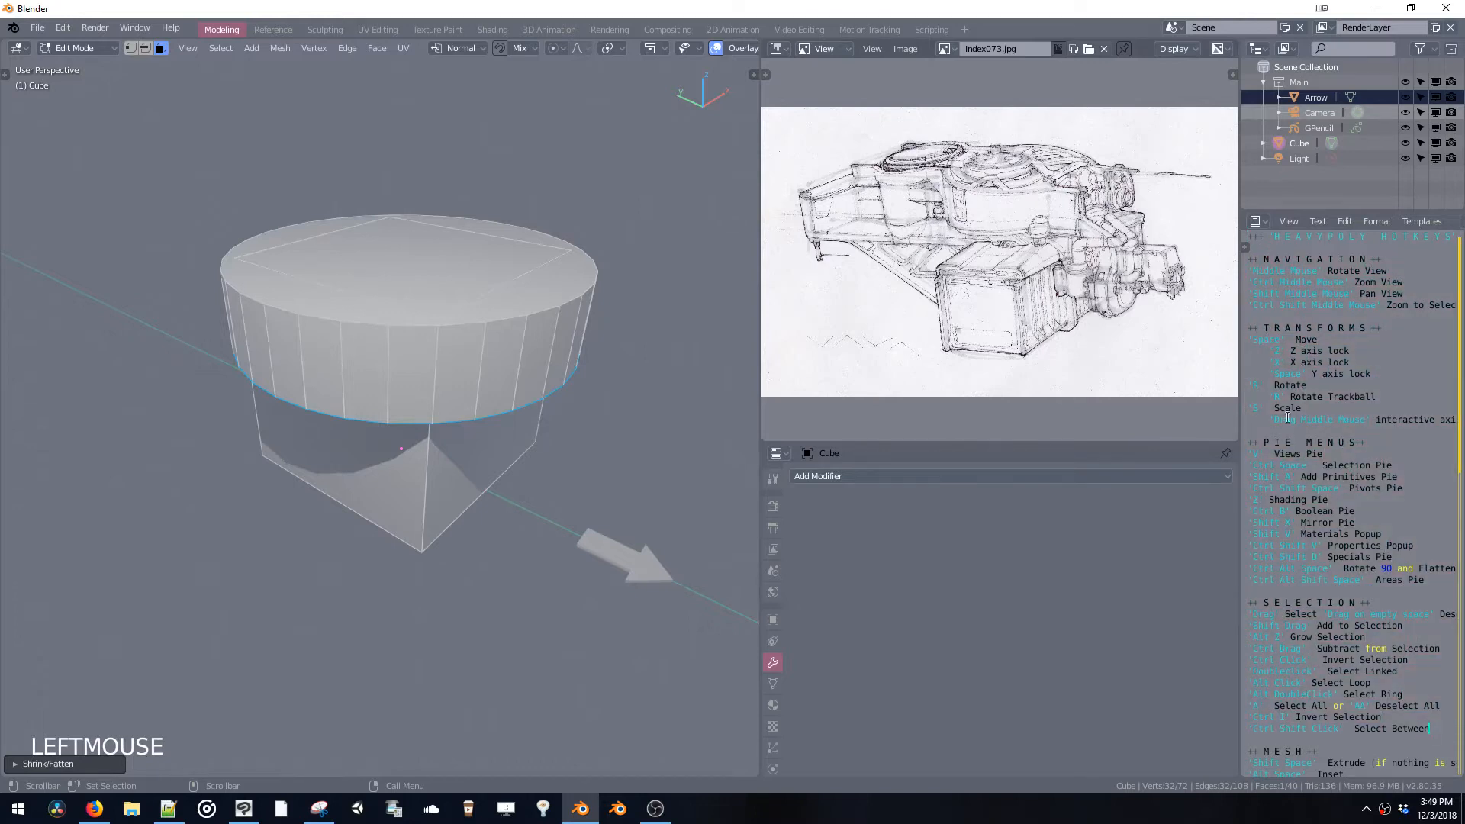
{"action": "scroll", "coordinate": [1457, 428], "scroll_direction": "down", "scroll_amount": 5}
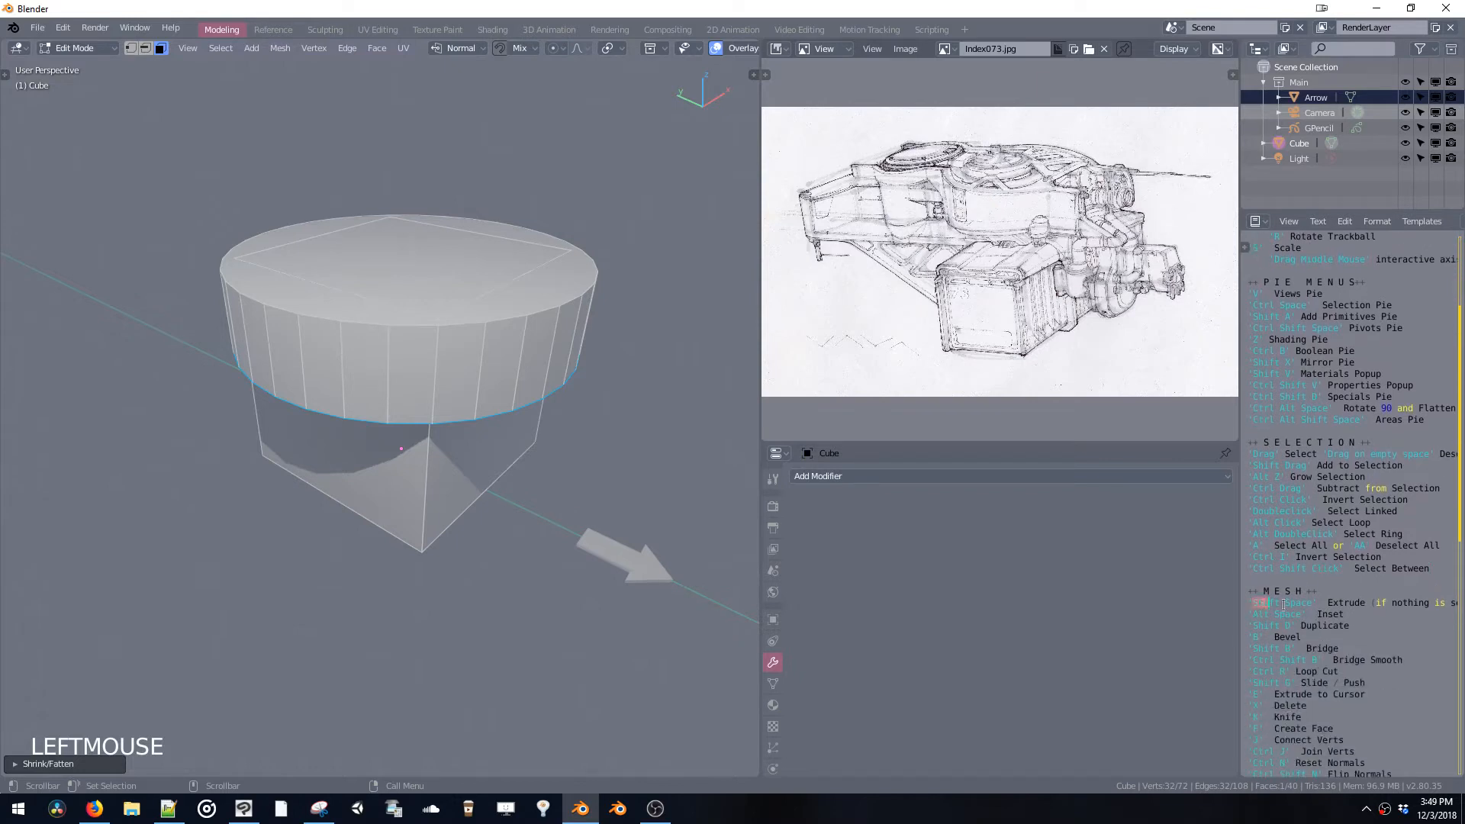
{"action": "left_click_drag", "start_coordinate": [1284, 605], "coordinate": [1371, 605]}
{"action": "left_click", "coordinate": [1371, 605]}
{"action": "left_click_drag", "start_coordinate": [1328, 605], "coordinate": [1372, 604]}
{"action": "left_click", "coordinate": [1346, 558]}
{"action": "scroll", "coordinate": [1460, 539], "scroll_direction": "up", "scroll_amount": 5}
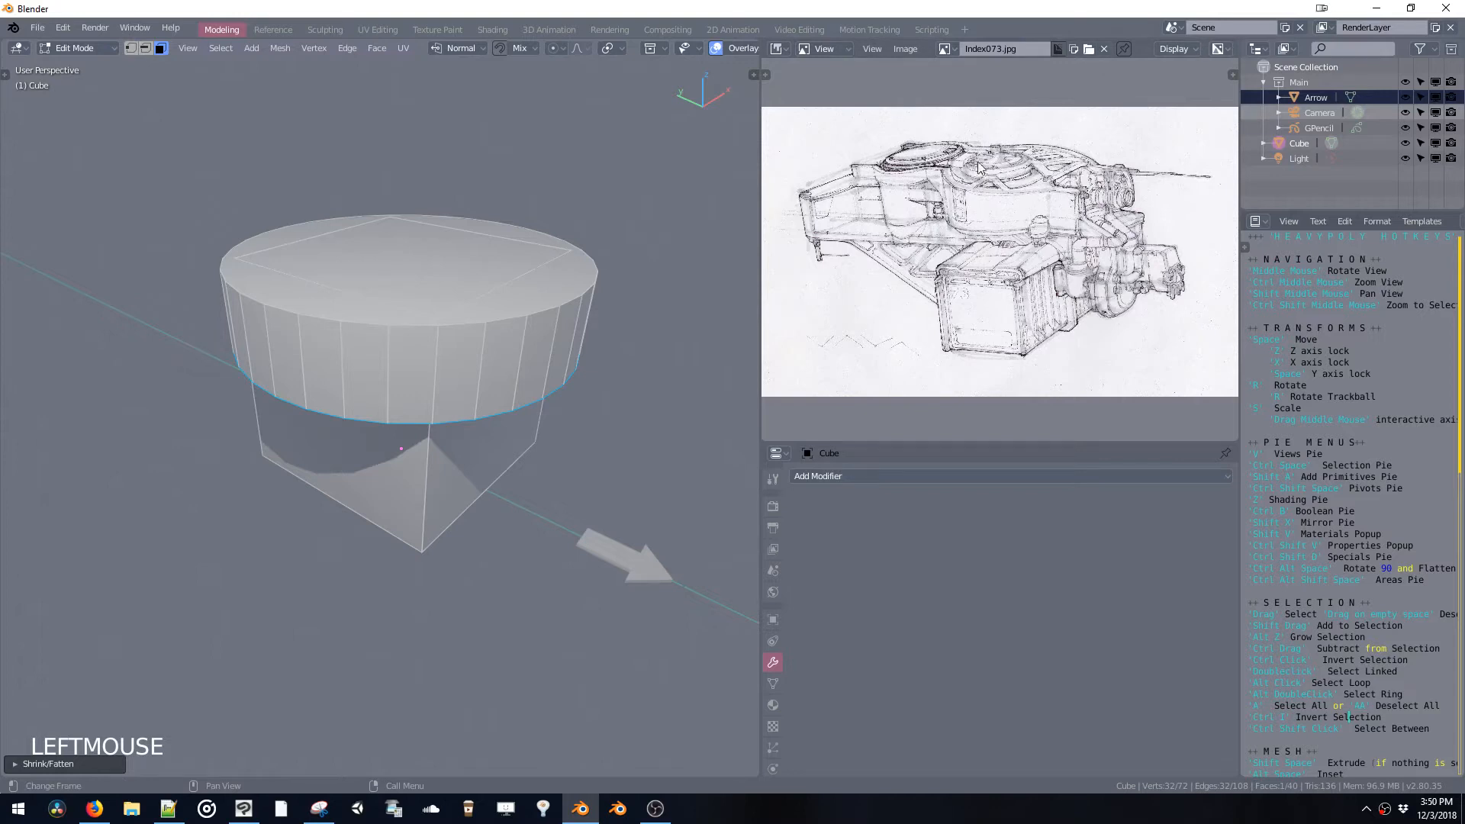
Select the disc's top face and review the Rotate View, Zoom View and Pan View entries in the hotkey notes
{"action": "left_click", "coordinate": [494, 313]}
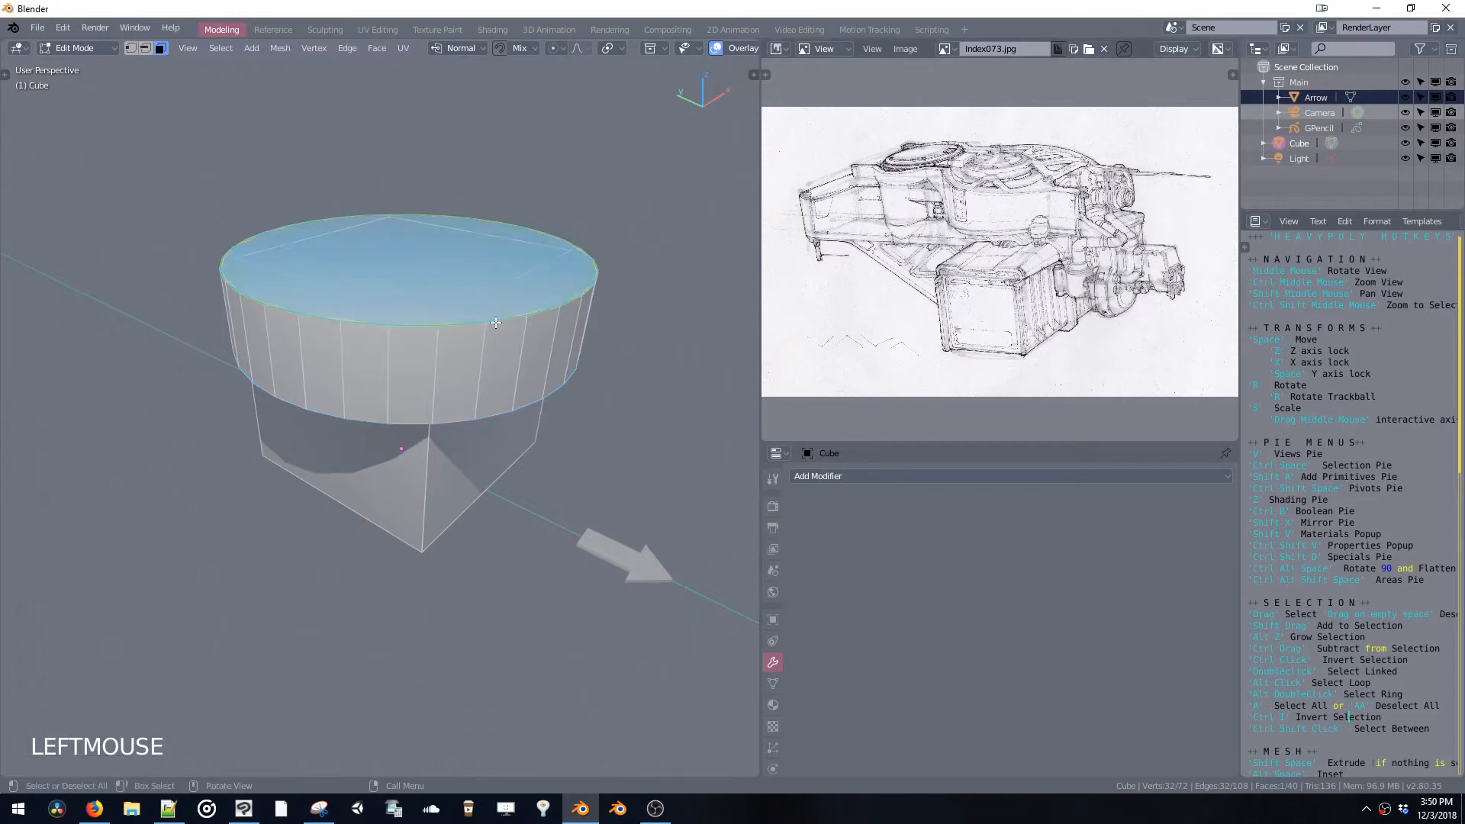
{"action": "mouse_move", "coordinate": [494, 314]}
{"action": "middle_mouse_down"}
{"action": "mouse_move", "coordinate": [492, 351]}
{"action": "mouse_move", "coordinate": [490, 301]}
{"action": "mouse_move", "coordinate": [569, 312]}
{"action": "mouse_move", "coordinate": [589, 337]}
{"action": "mouse_move", "coordinate": [468, 318]}
{"action": "mouse_move", "coordinate": [542, 317]}
{"action": "mouse_move", "coordinate": [475, 295]}
{"action": "mouse_move", "coordinate": [493, 301]}
{"action": "middle_mouse_up"}
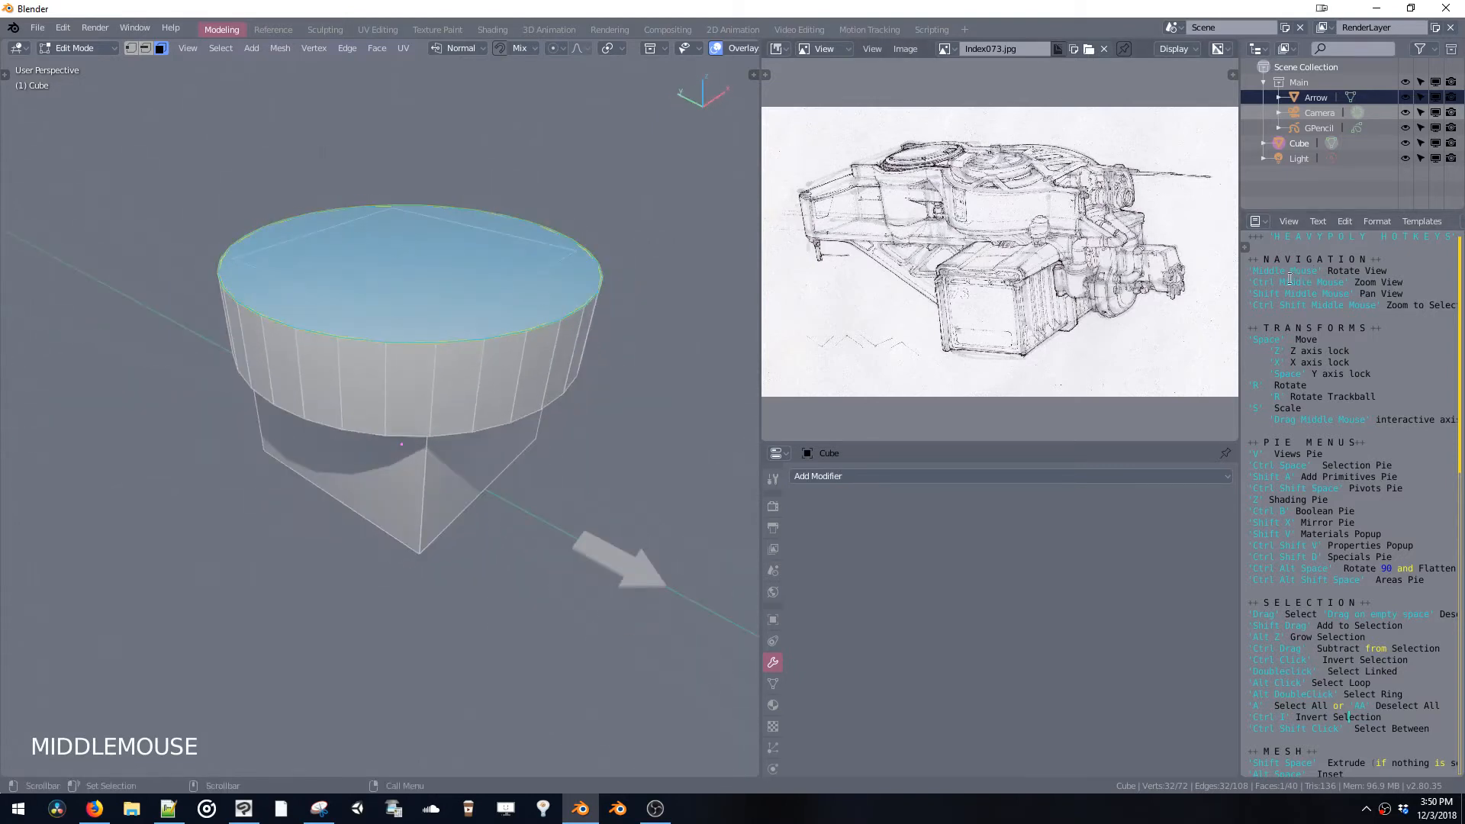
{"action": "left_click_drag", "start_coordinate": [1256, 270], "coordinate": [1348, 269]}
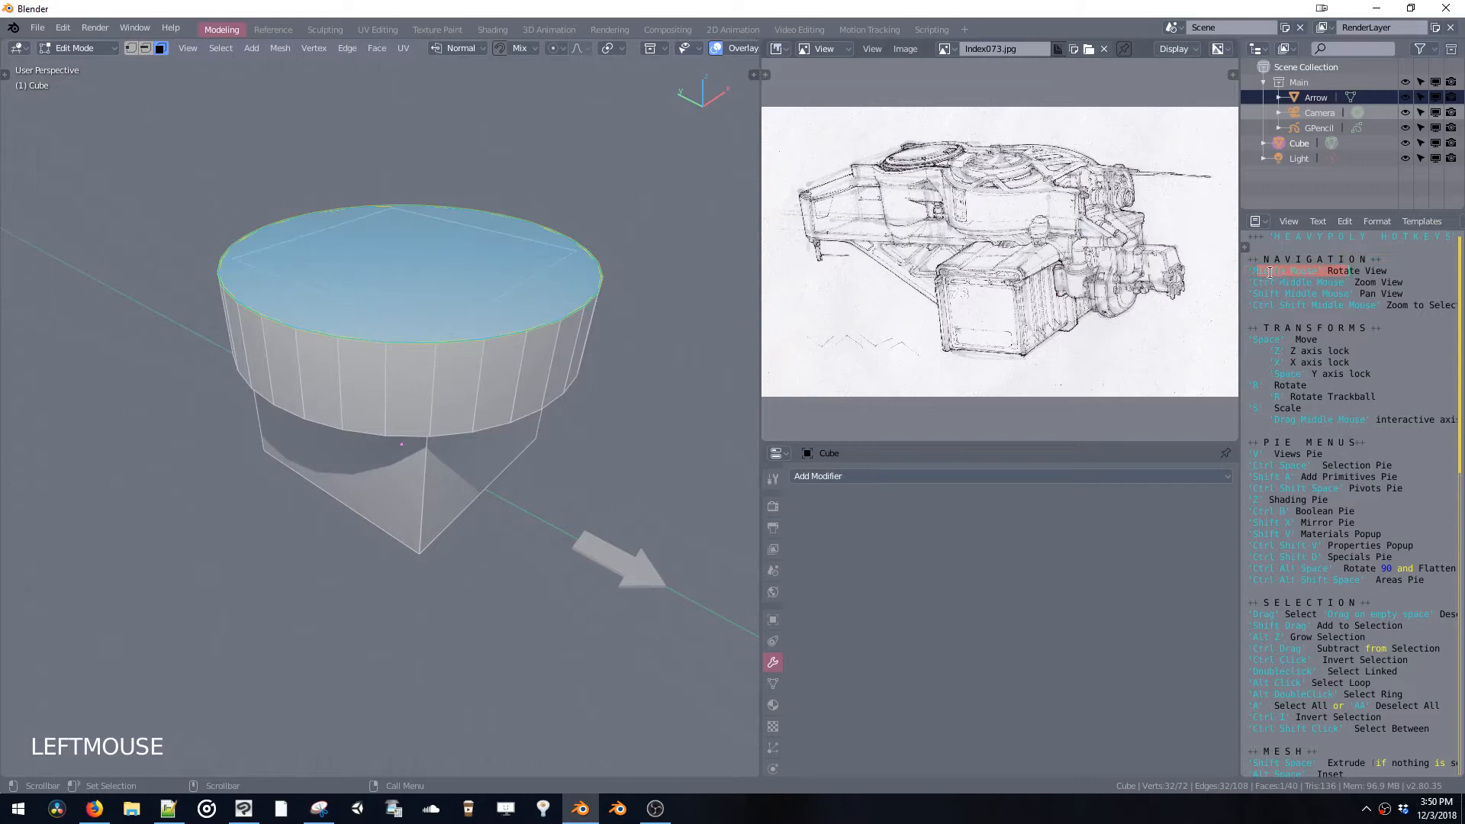
{"action": "left_click_drag", "start_coordinate": [1250, 271], "coordinate": [1385, 272]}
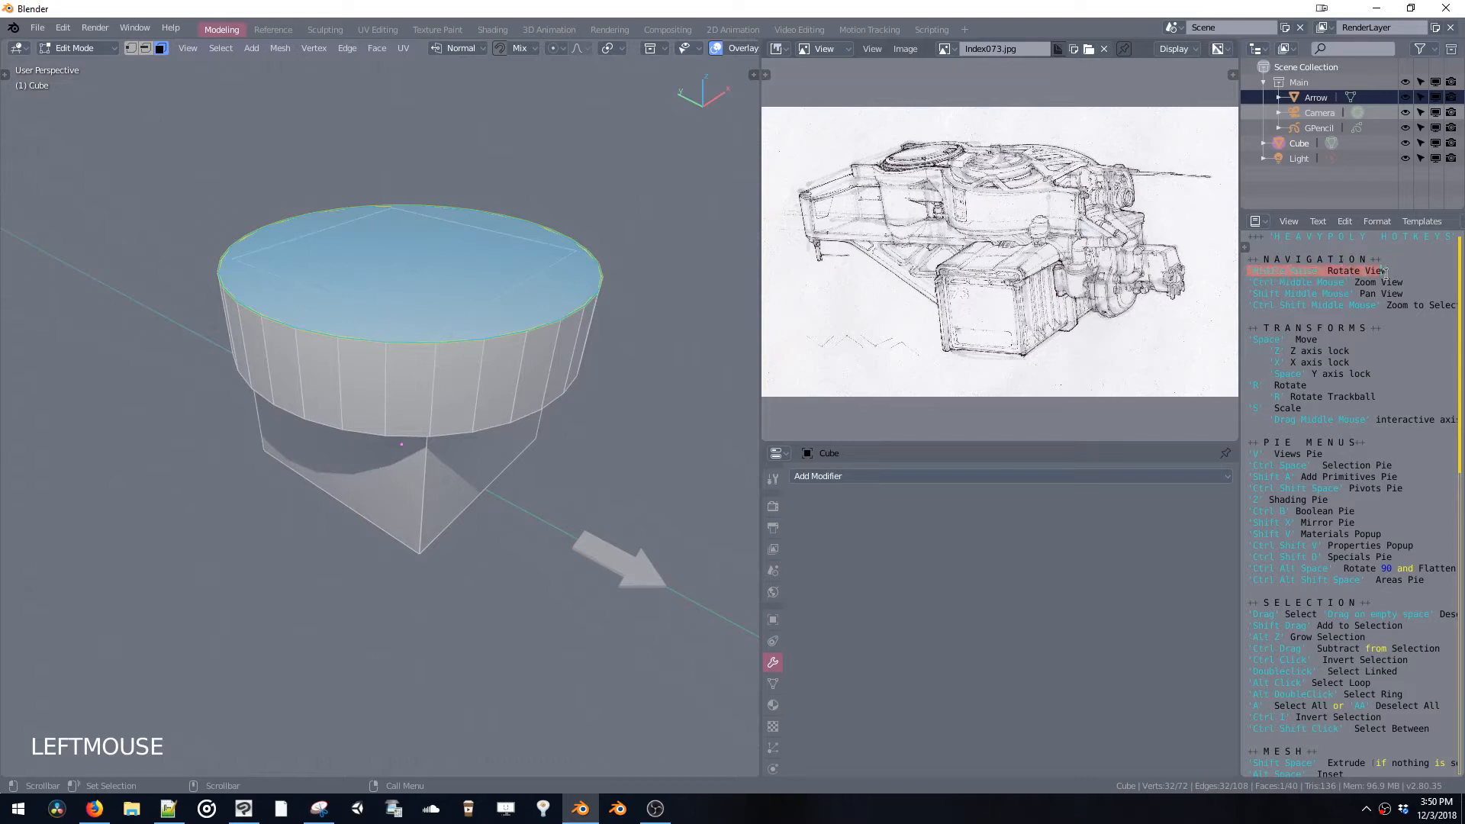
{"action": "left_click_drag", "start_coordinate": [1249, 283], "coordinate": [1399, 291]}
{"action": "left_click", "coordinate": [1248, 296]}
Duplicate the disc's top face and move the copy along the global Y axis to sit beside the disc
{"action": "middle_click_drag", "start_coordinate": [494, 319], "coordinate": [536, 290]}
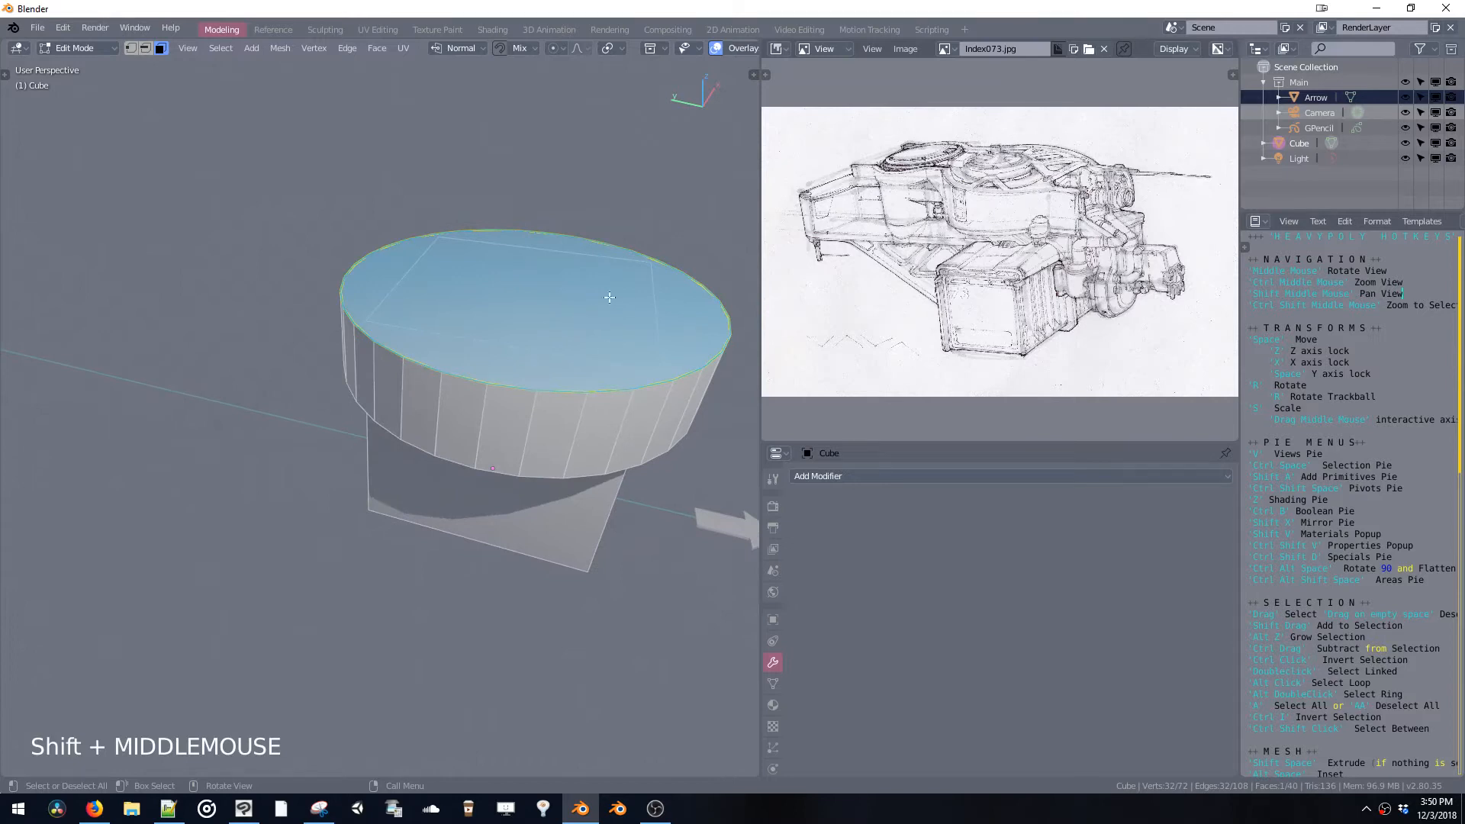
{"action": "left_click", "coordinate": [652, 387]}
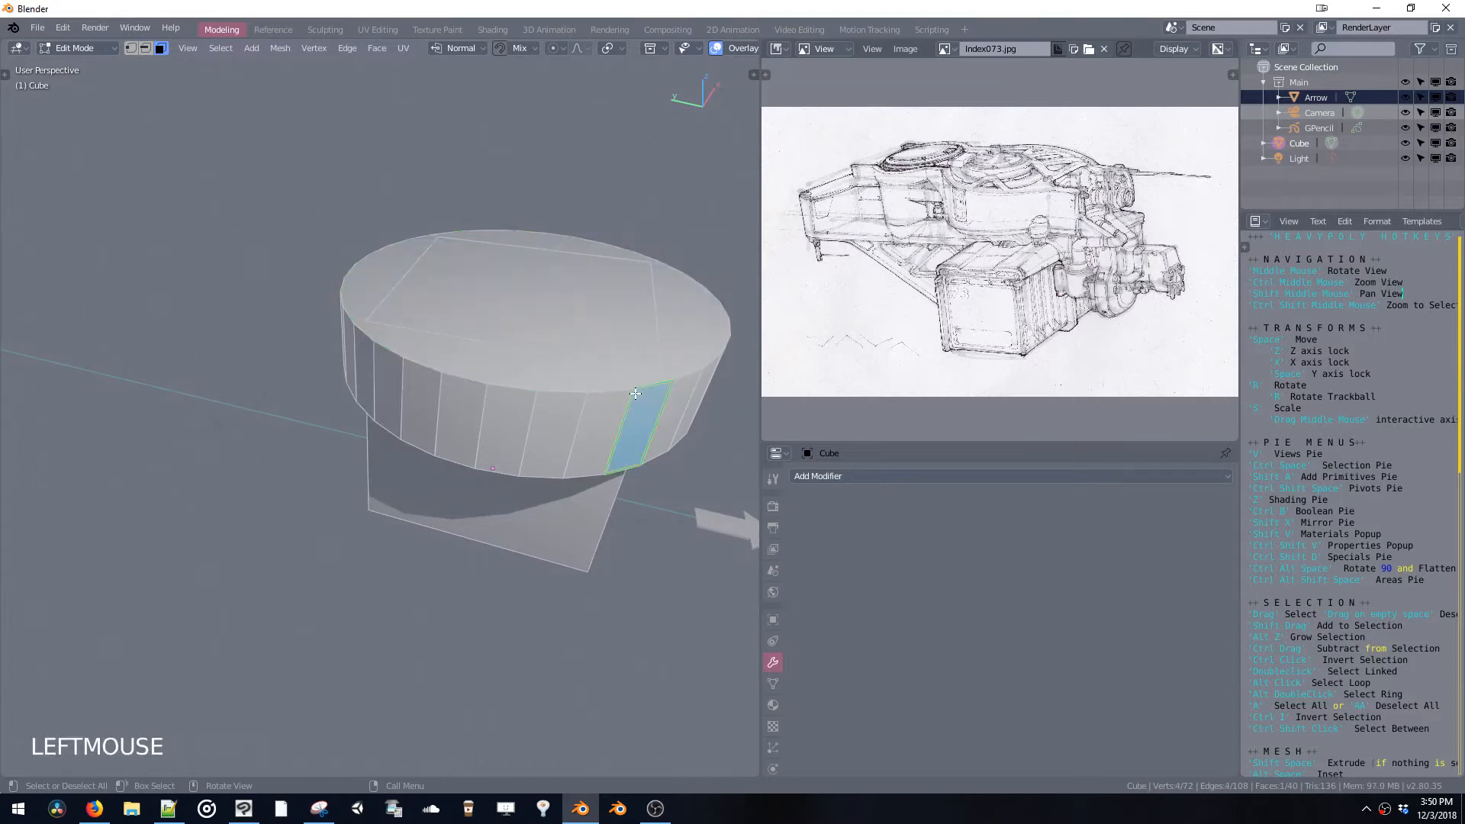
{"action": "left_click", "coordinate": [687, 333]}
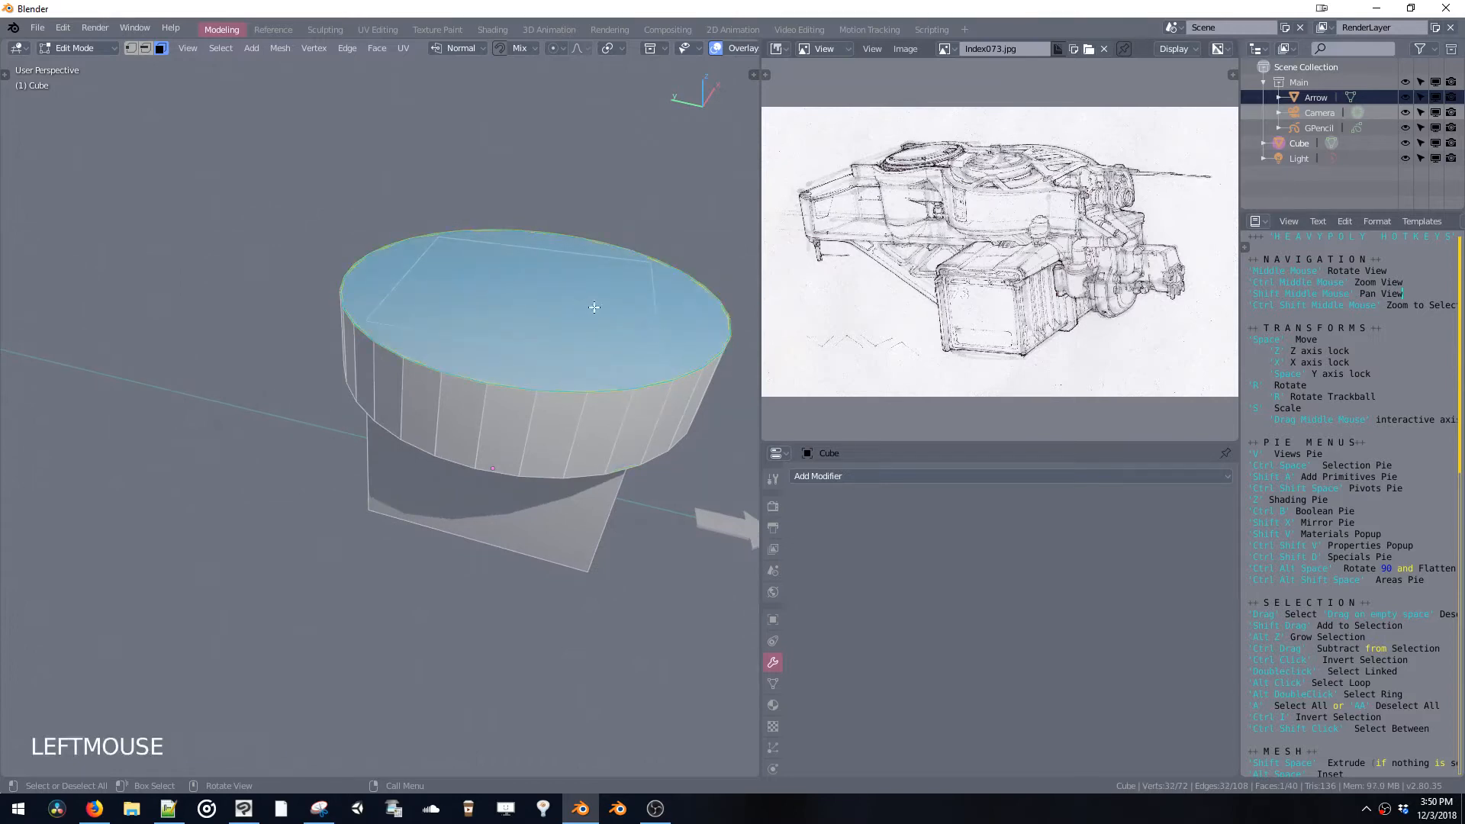
{"action": "key", "text": "shift+d"}
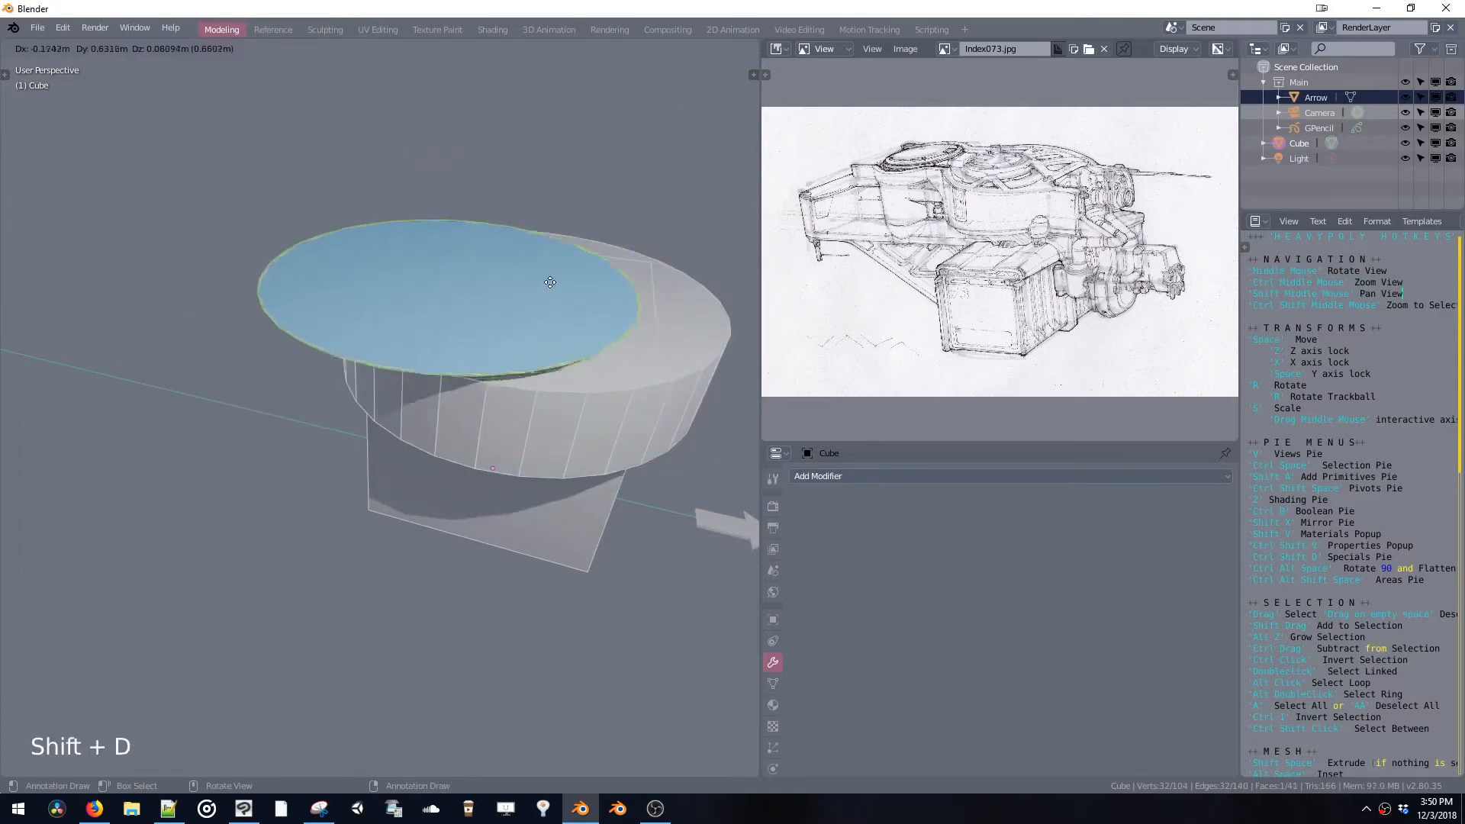
{"action": "key", "text": "y"}
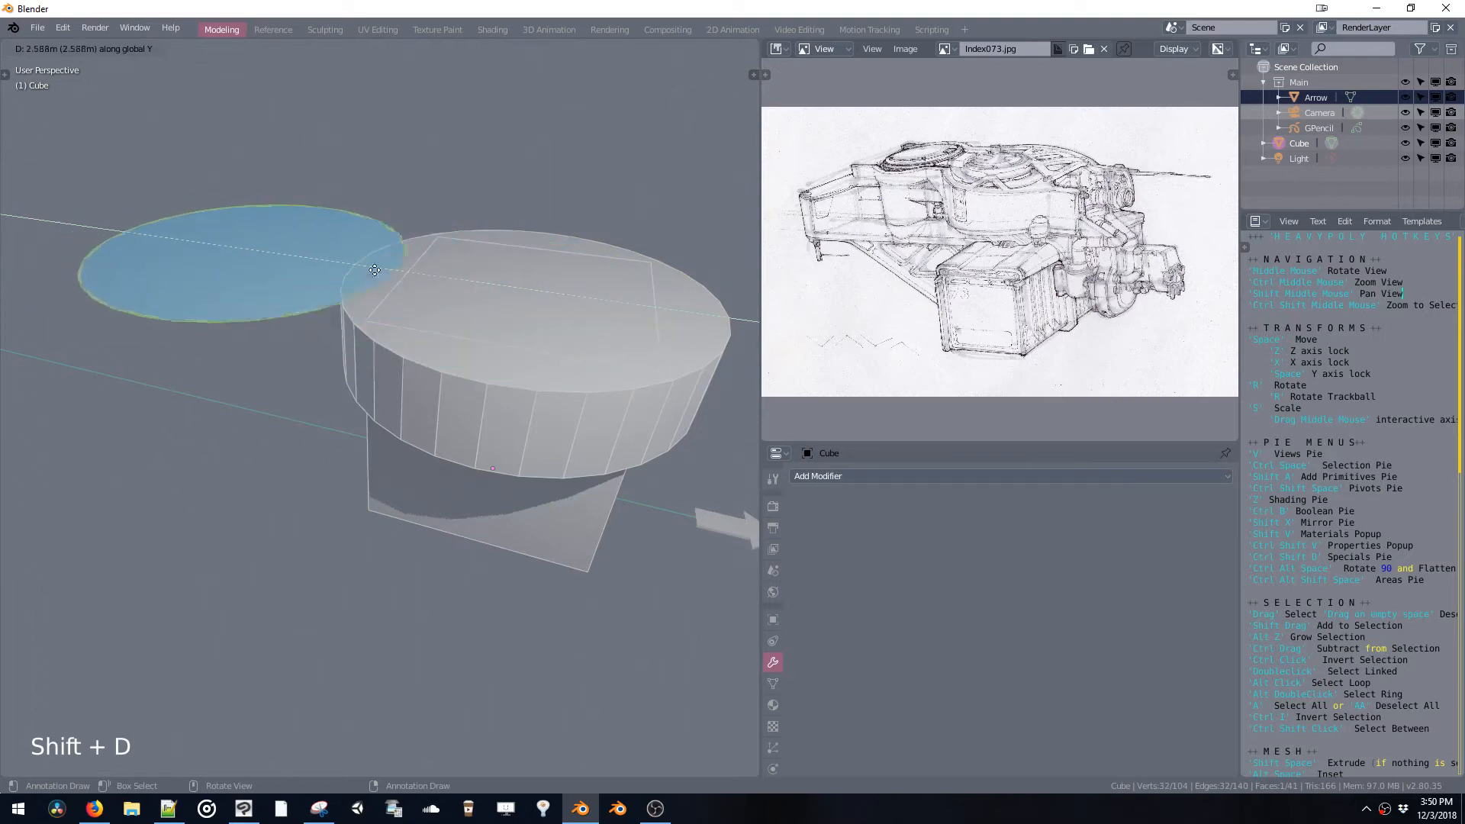
{"action": "left_click", "coordinate": [345, 267]}
{"action": "middle_click_drag", "start_coordinate": [345, 267], "coordinate": [254, 393]}
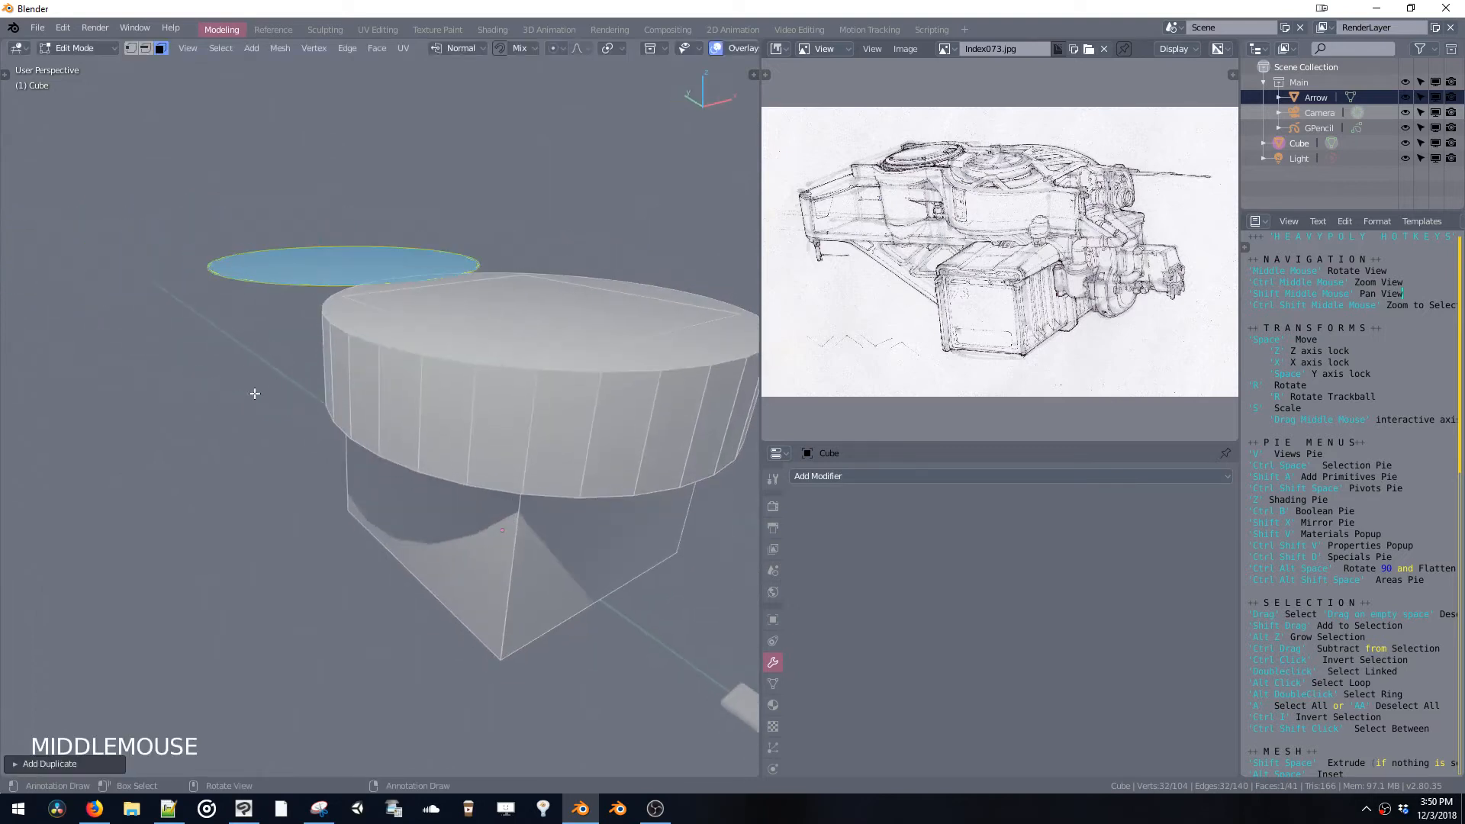
{"action": "middle_click_drag", "start_coordinate": [573, 539], "coordinate": [534, 495]}
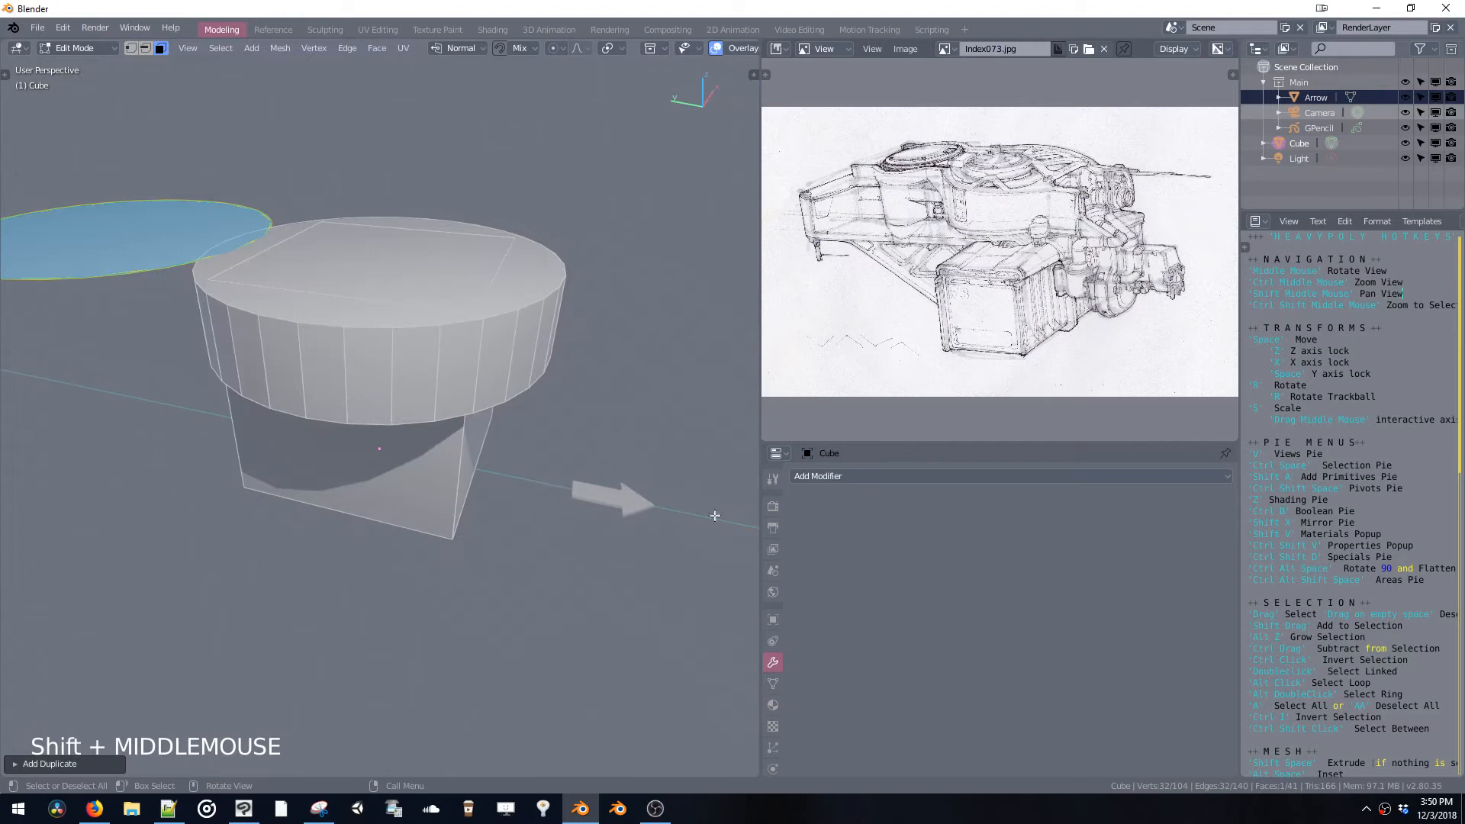
Slide the duplicated circular face back and forth along the global Y axis, and delete it
{"action": "left_click", "coordinate": [137, 370]}
{"action": "middle_click_drag", "start_coordinate": [647, 499], "coordinate": [755, 515], "text": "shift"}
{"action": "left_click", "coordinate": [242, 268]}
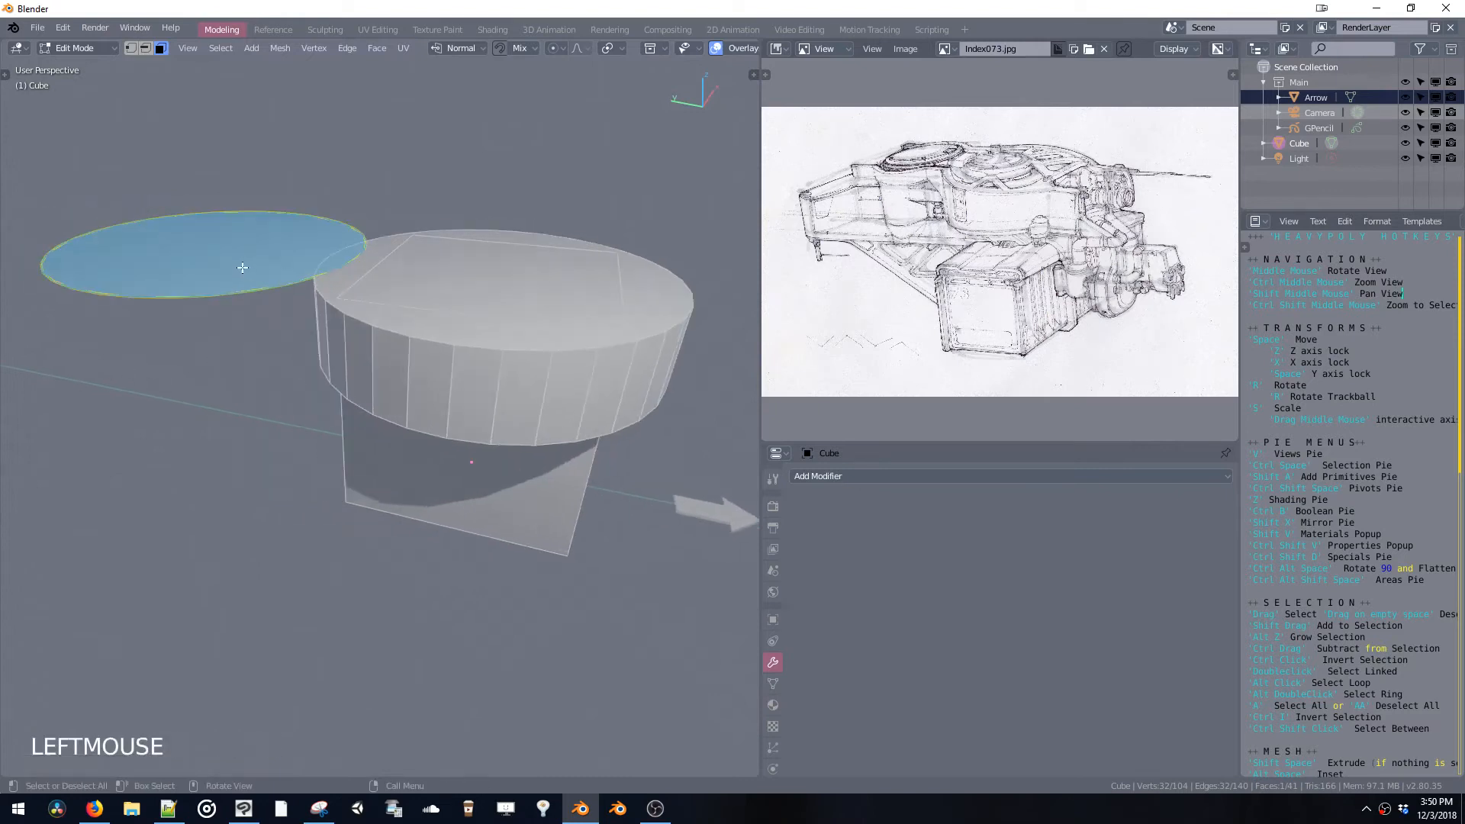
{"action": "key", "text": "space"}
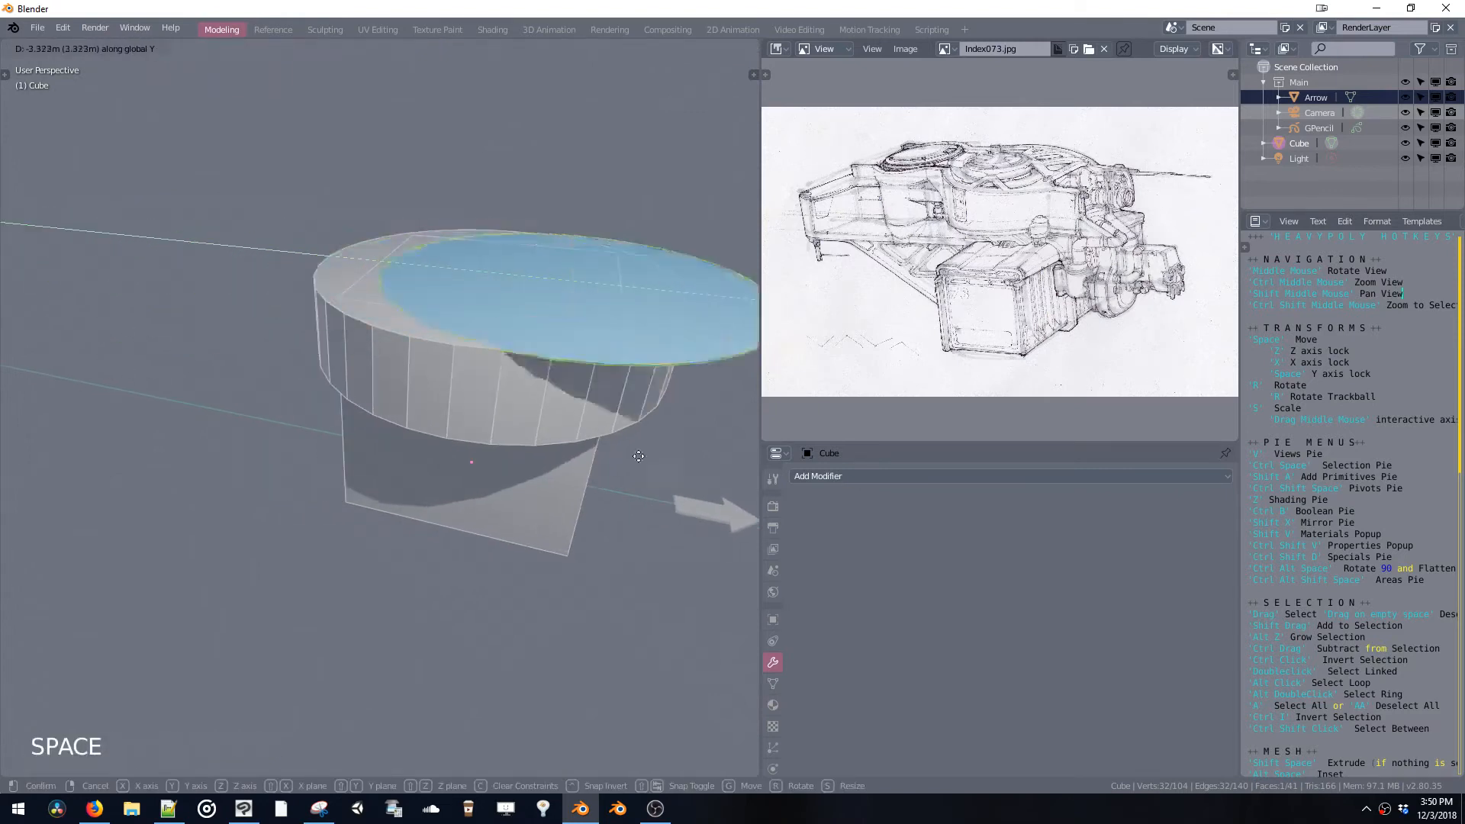
{"action": "key", "text": "space"}
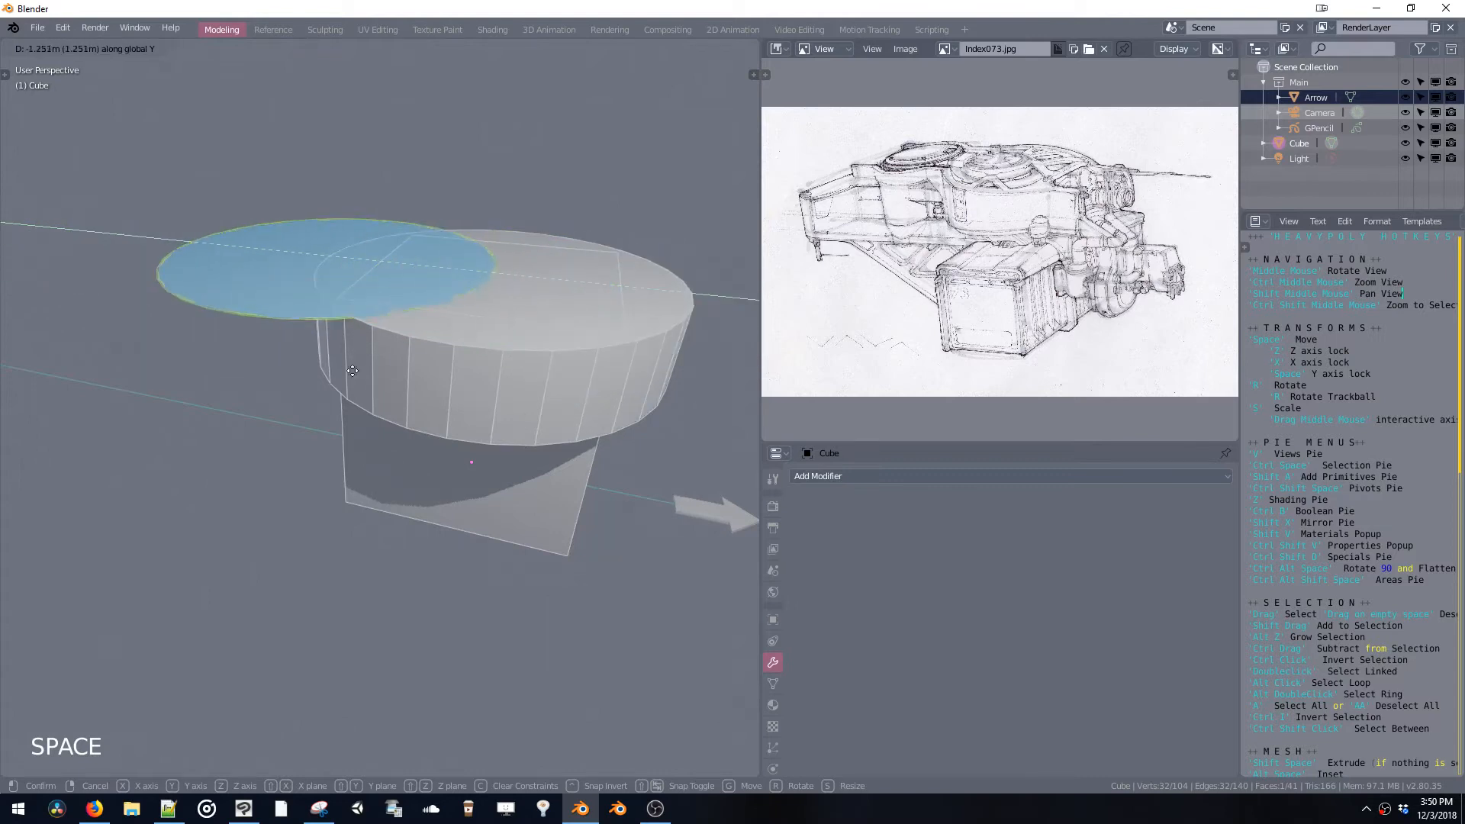
{"action": "left_click", "coordinate": [304, 354]}
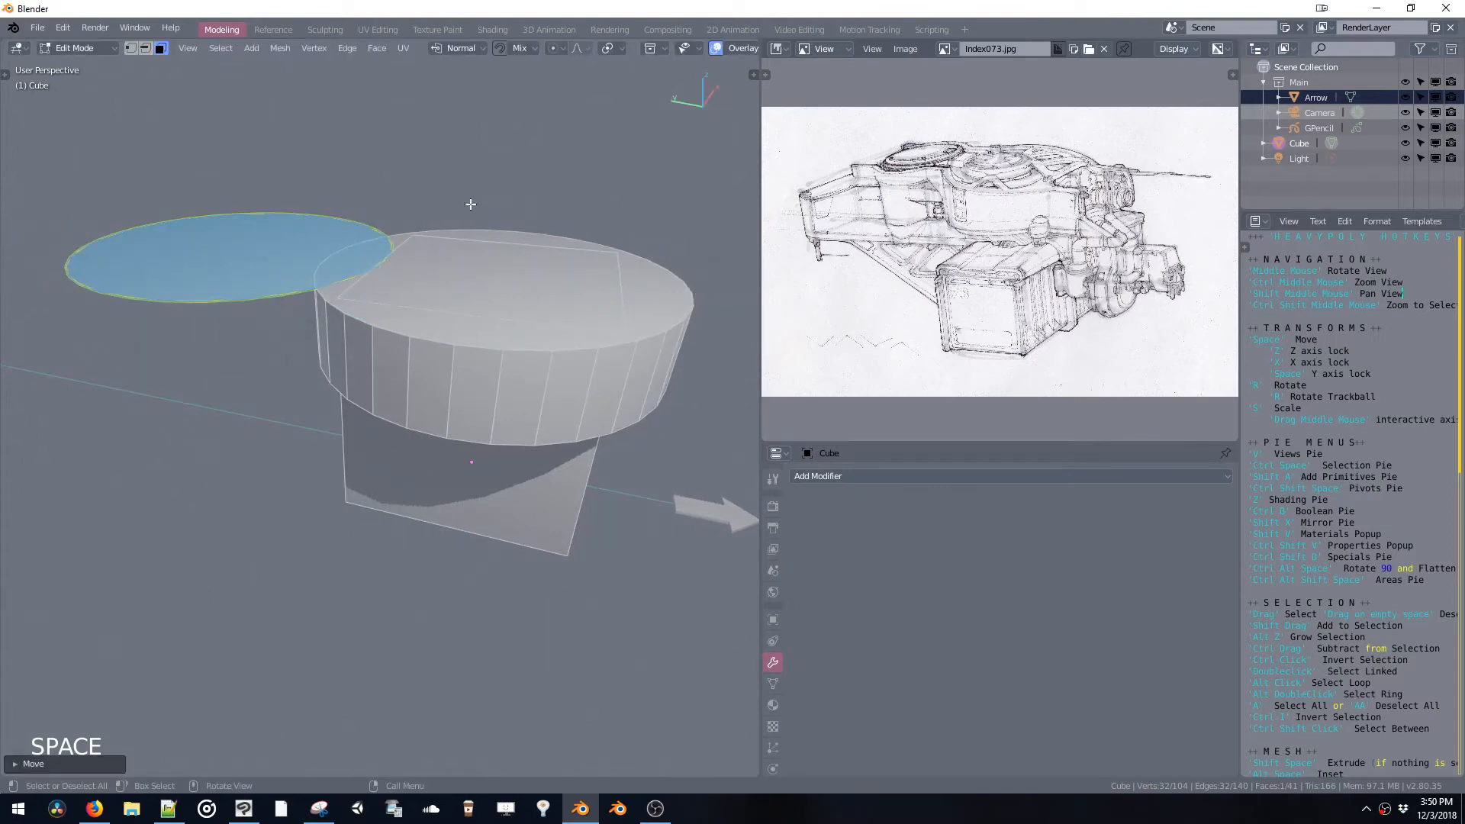
{"action": "key", "text": "x"}
Duplicate the disc's top face again and place the copy along the Y axis, just beyond the disc's edge
{"action": "middle_click_drag", "start_coordinate": [321, 232], "coordinate": [369, 246], "text": "shift"}
{"action": "left_click", "coordinate": [368, 246]}
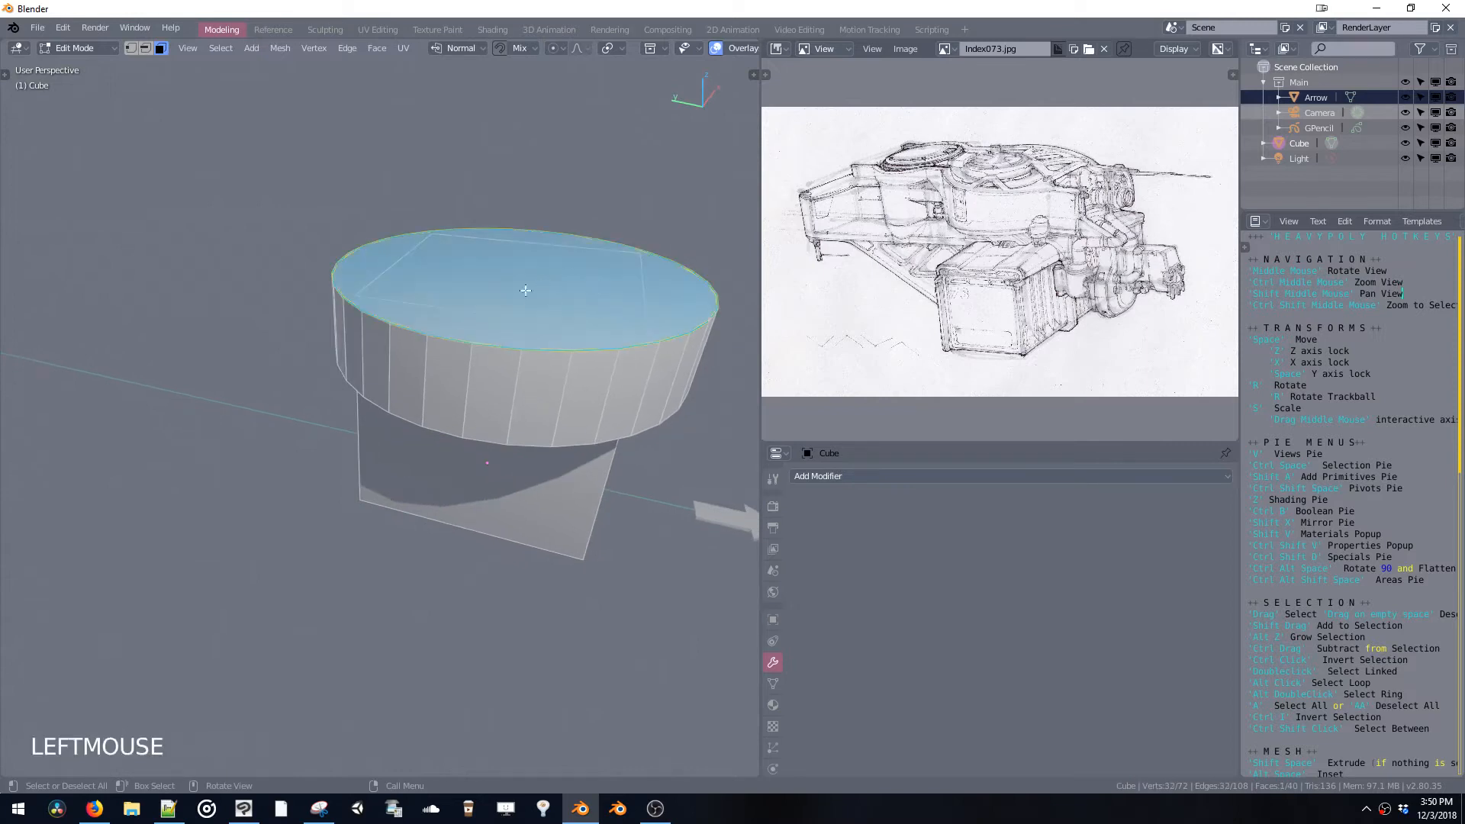
{"action": "key", "text": "shift+d"}
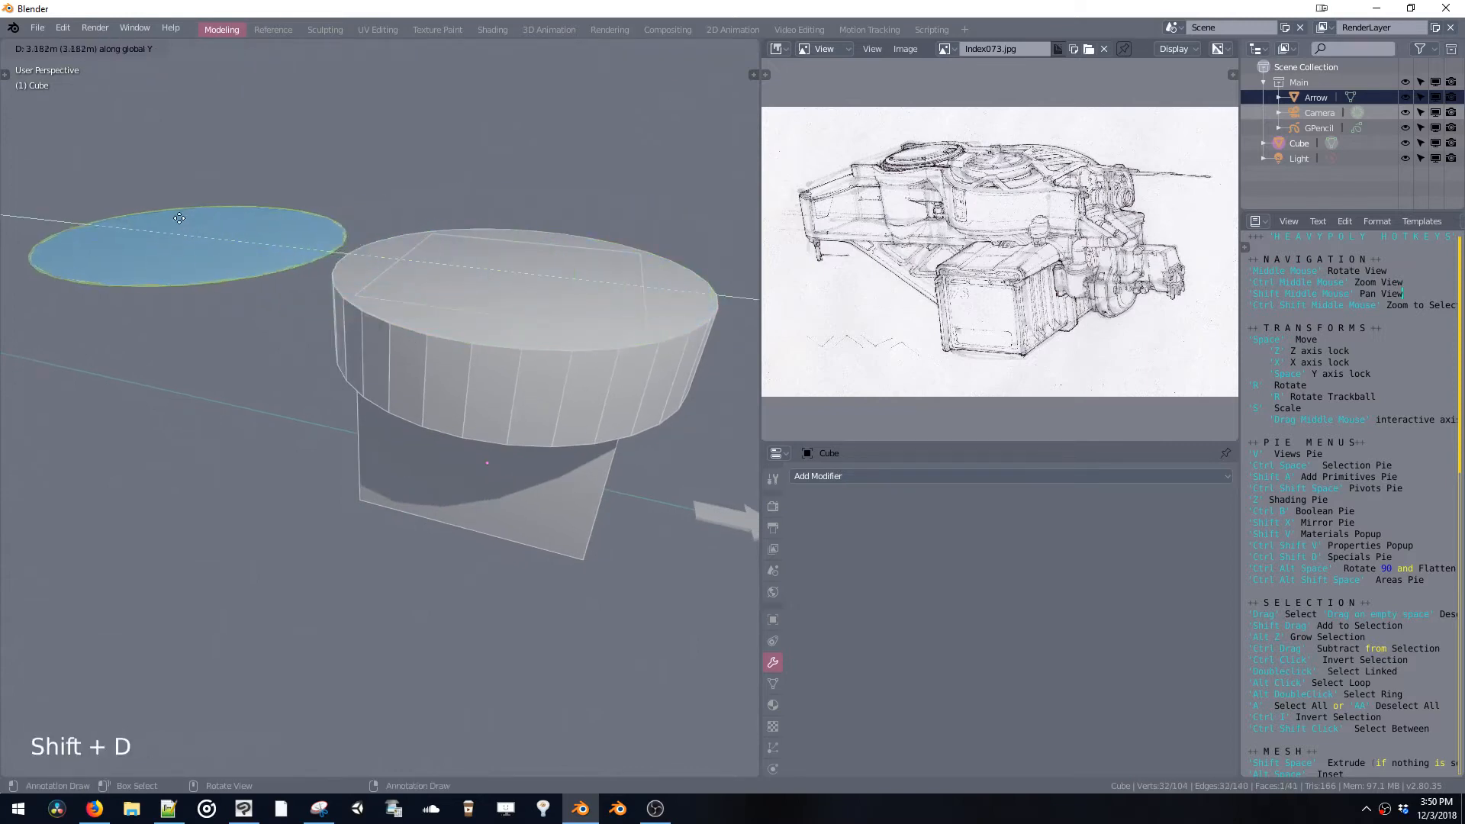
{"action": "left_click", "coordinate": [233, 232]}
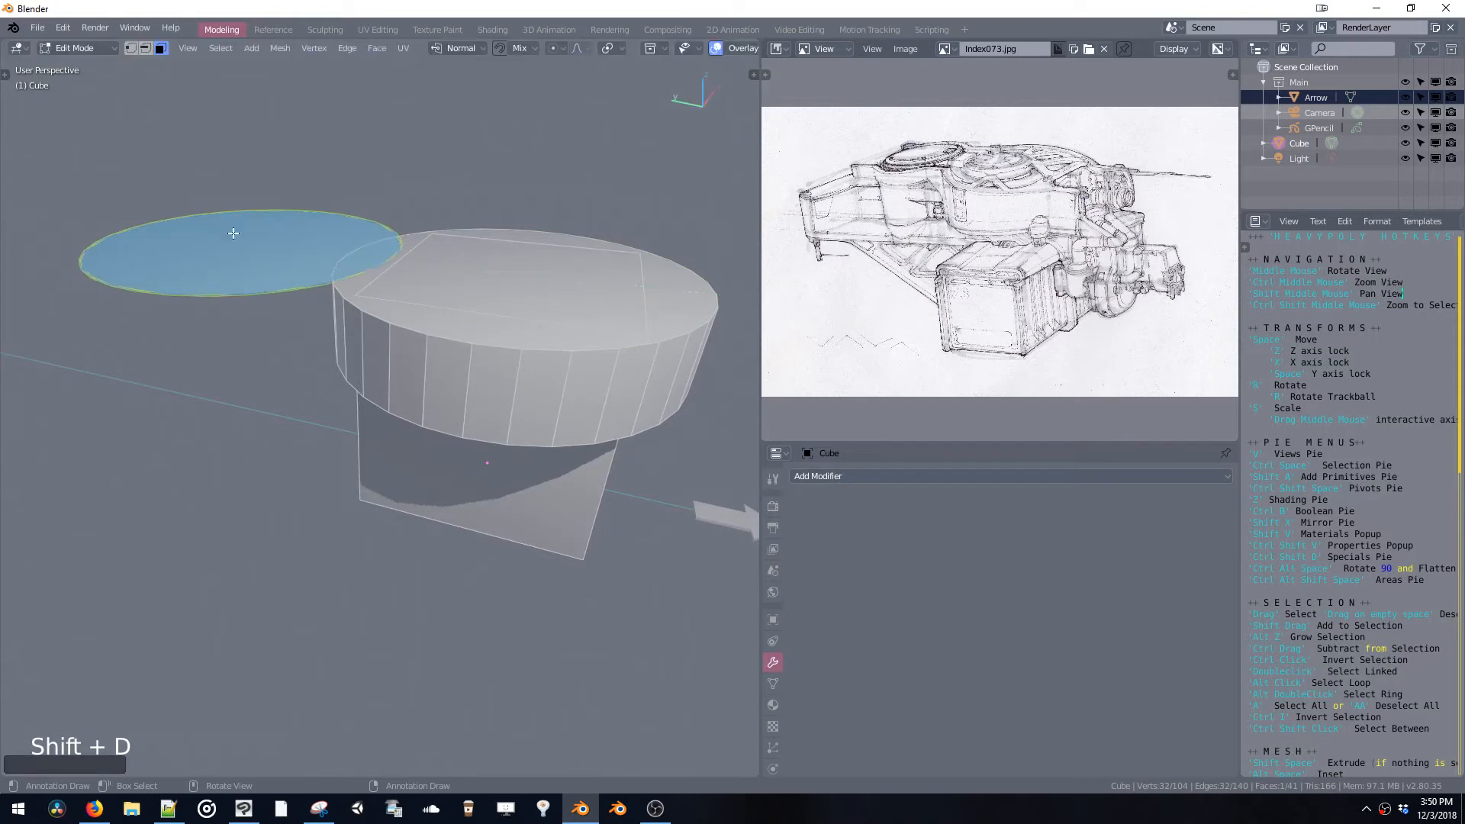
Scale the duplicated circular face down uniformly to about two thirds of its size
{"action": "key", "text": "s"}
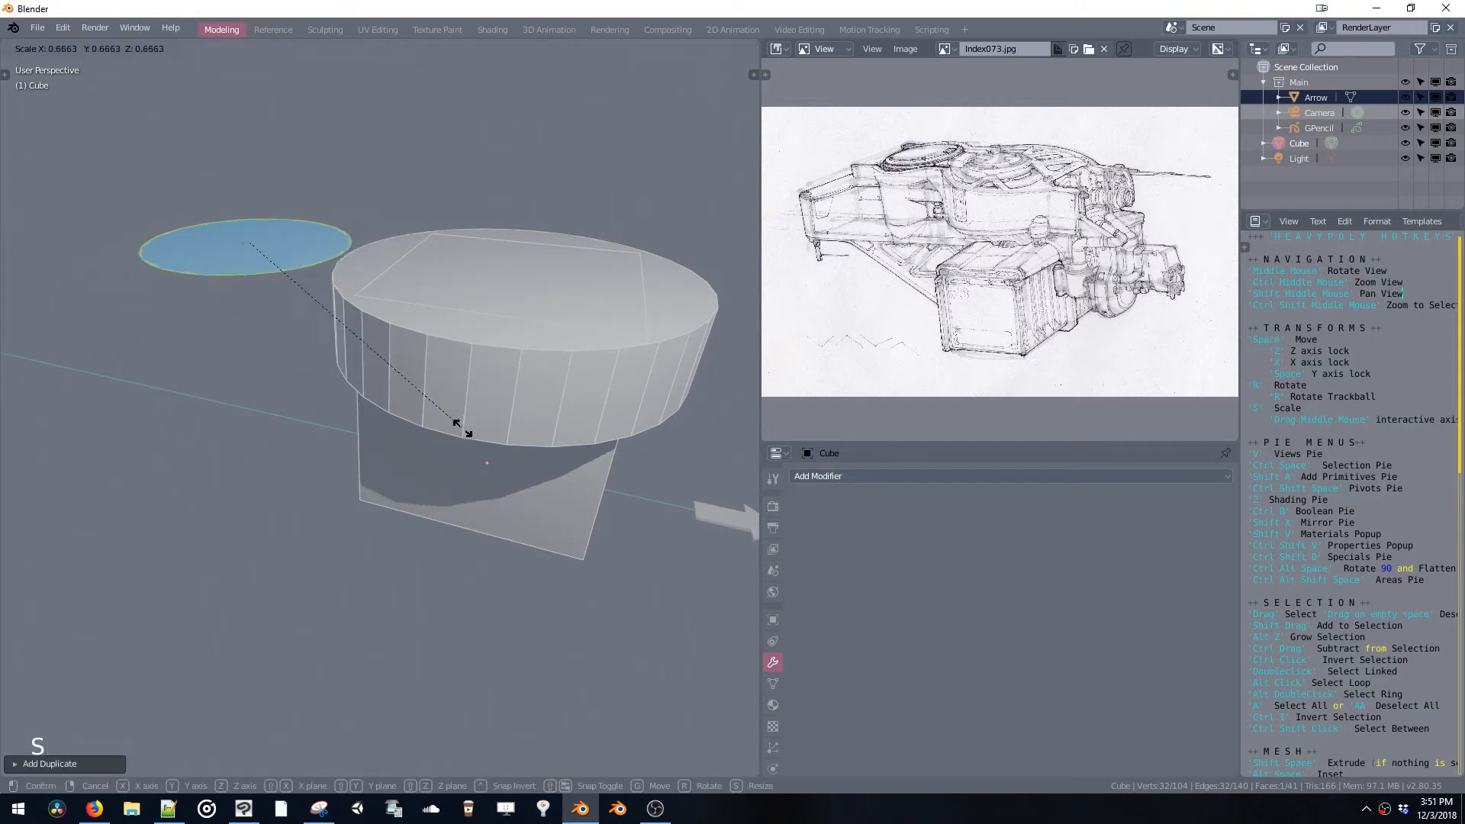
{"action": "left_click", "coordinate": [451, 407]}
{"action": "key", "text": "s"}
{"action": "left_click", "coordinate": [380, 360]}
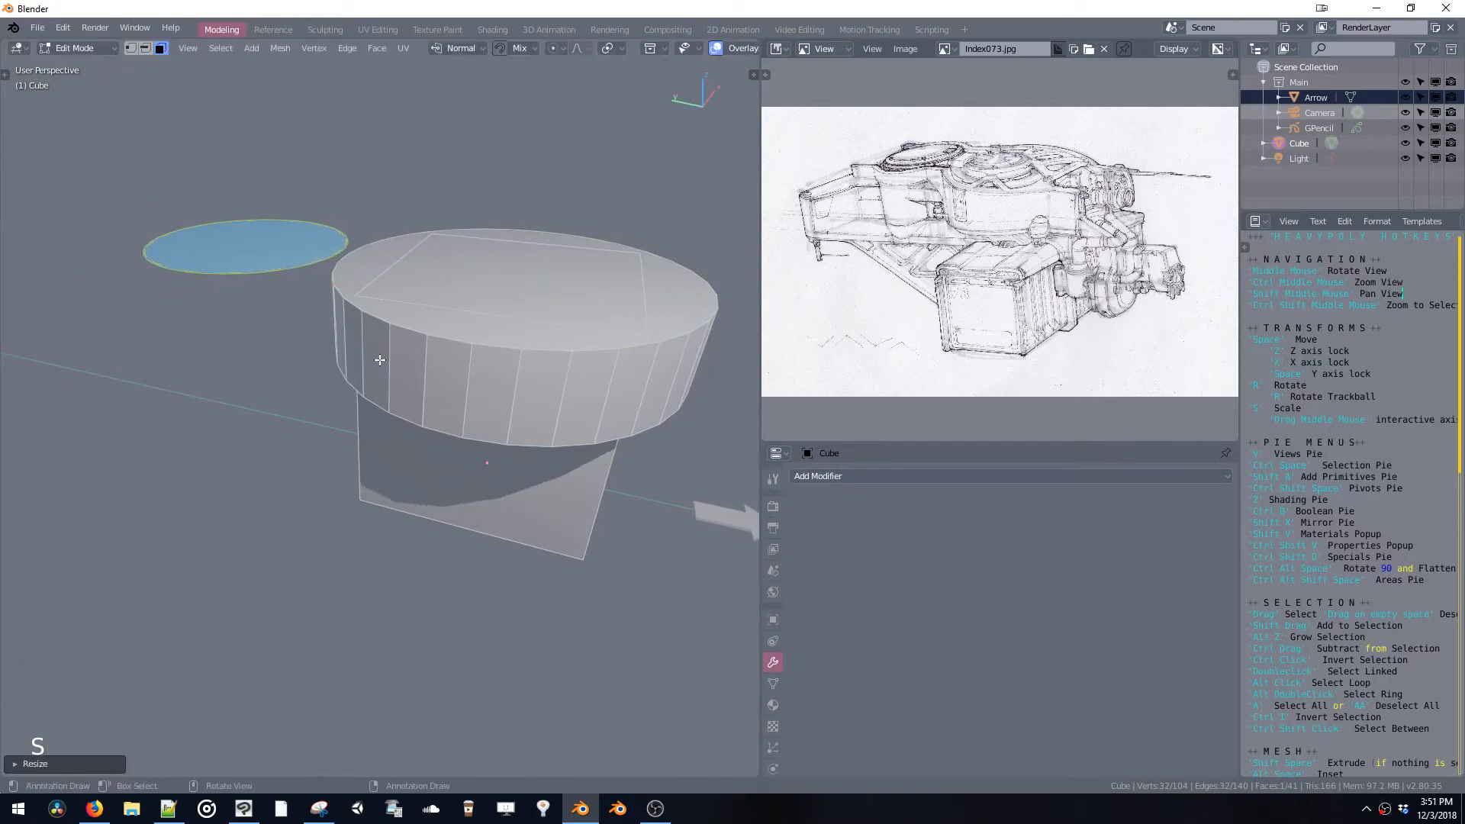
{"action": "middle_click_drag", "start_coordinate": [383, 334], "coordinate": [422, 342], "text": "shift"}
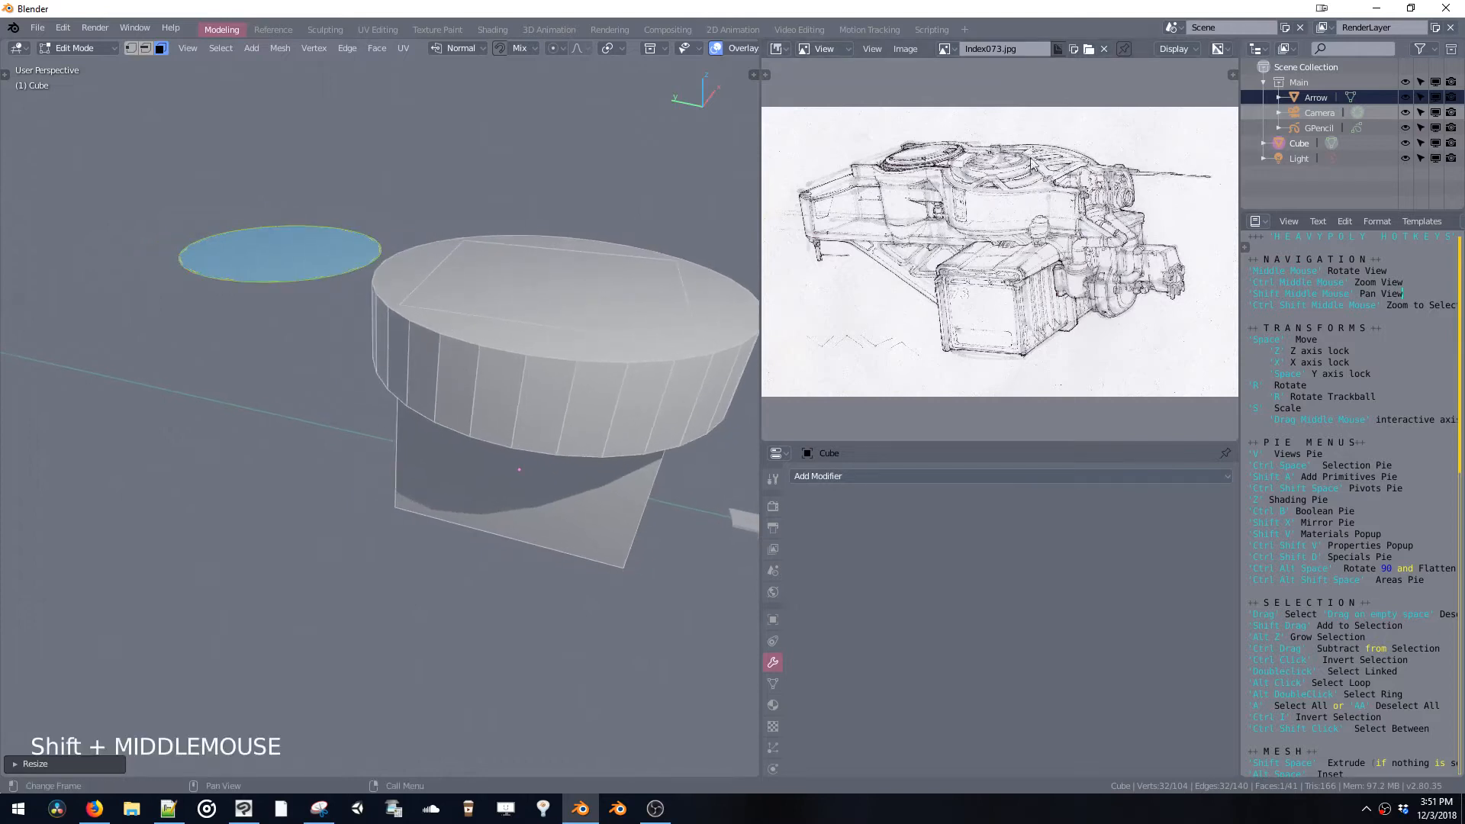
{"action": "middle_click_drag", "start_coordinate": [461, 306], "coordinate": [501, 258], "text": "shift"}
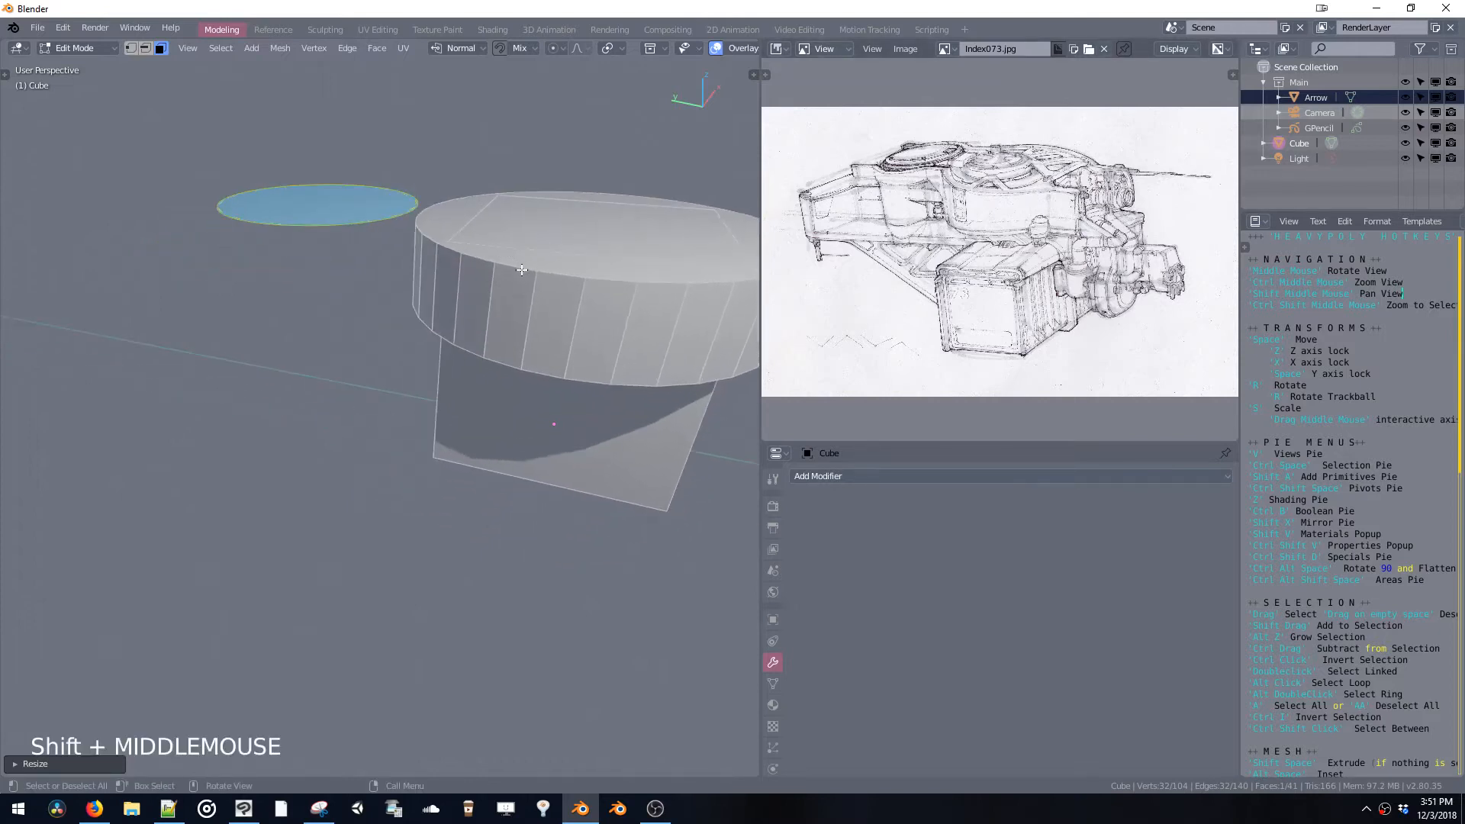
{"action": "key", "text": "shift+space"}
{"action": "left_click", "coordinate": [511, 223]}
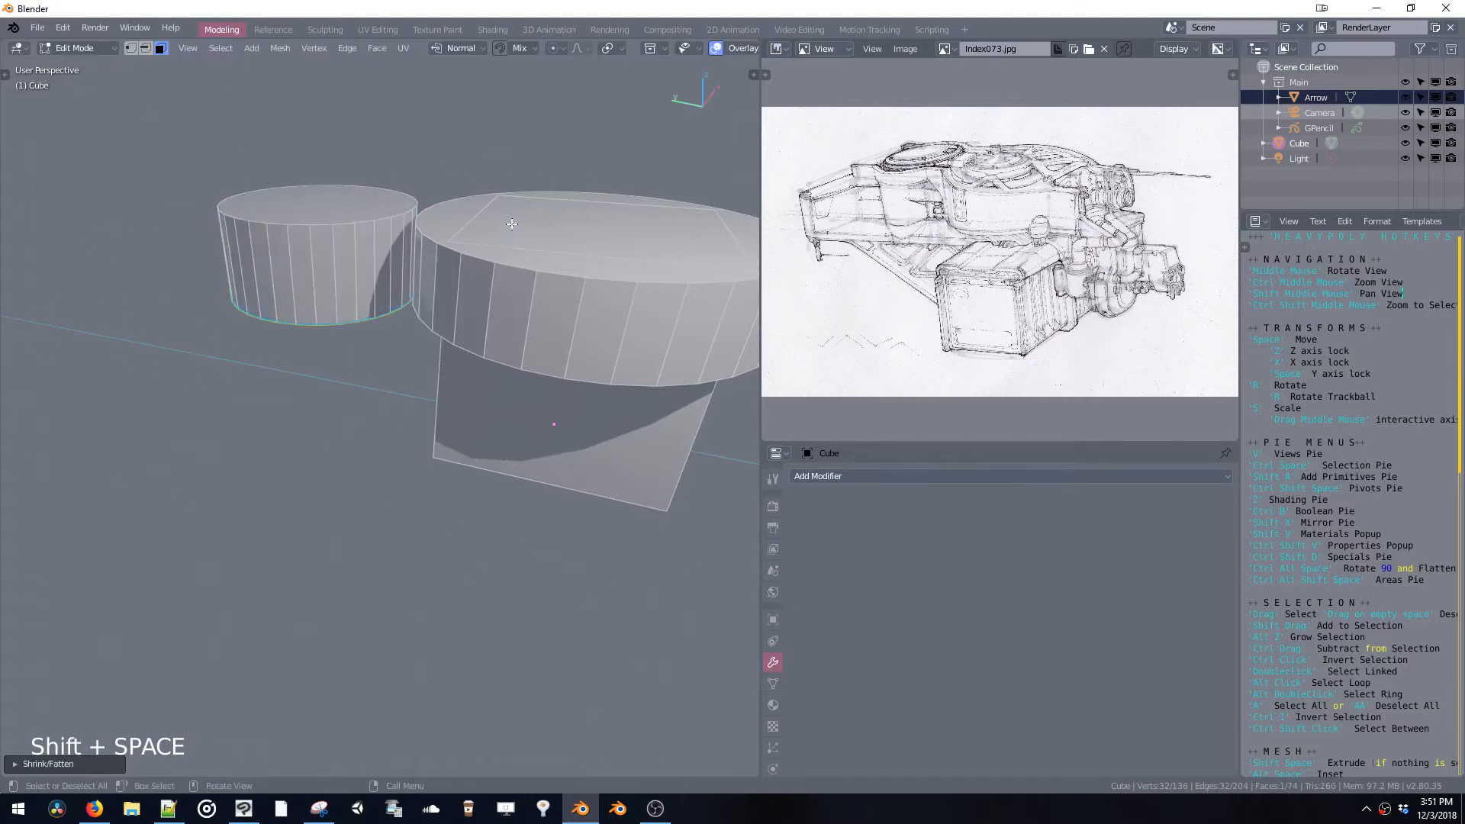
{"action": "middle_click_drag", "start_coordinate": [512, 224], "coordinate": [482, 359]}
{"action": "key", "text": "ctrl+z"}
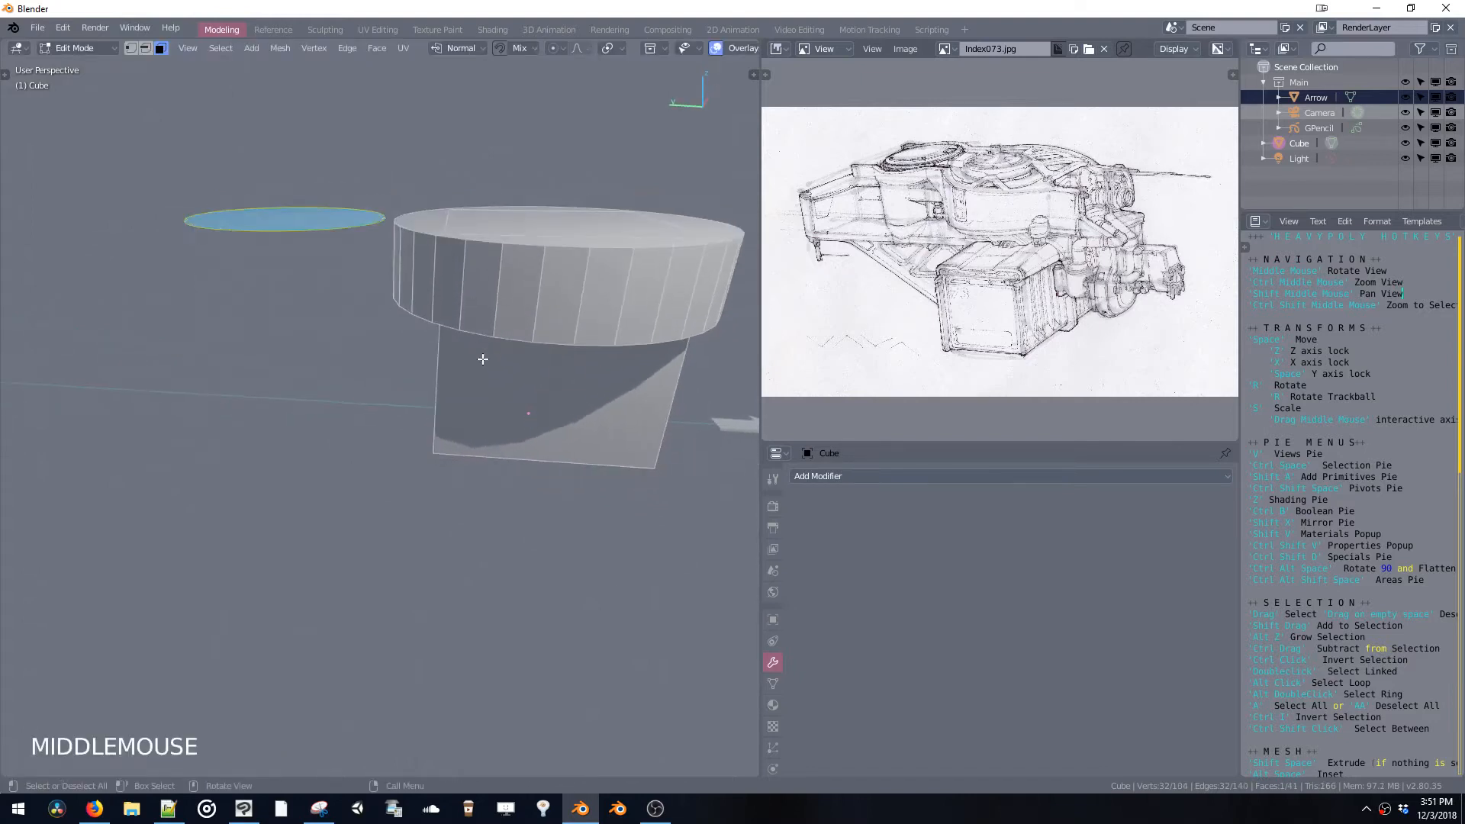
Extrude the small circular face downward into a cylinder about as low as the underside of the large disc
{"action": "key", "text": "shift+space"}
{"action": "left_click", "coordinate": [483, 305]}
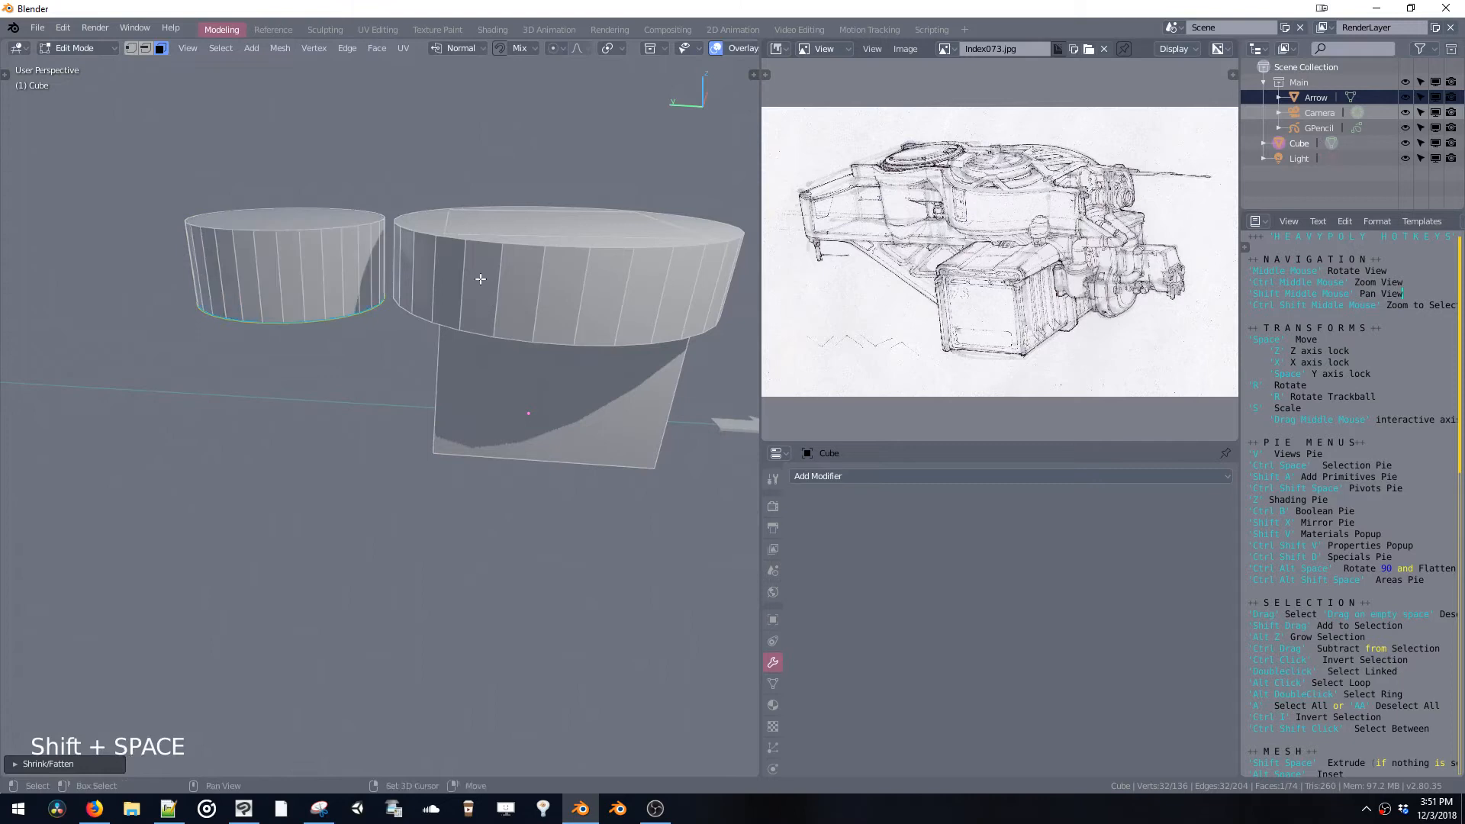
{"action": "middle_click_drag", "start_coordinate": [480, 279], "coordinate": [453, 249]}
{"action": "left_click", "coordinate": [494, 256]}
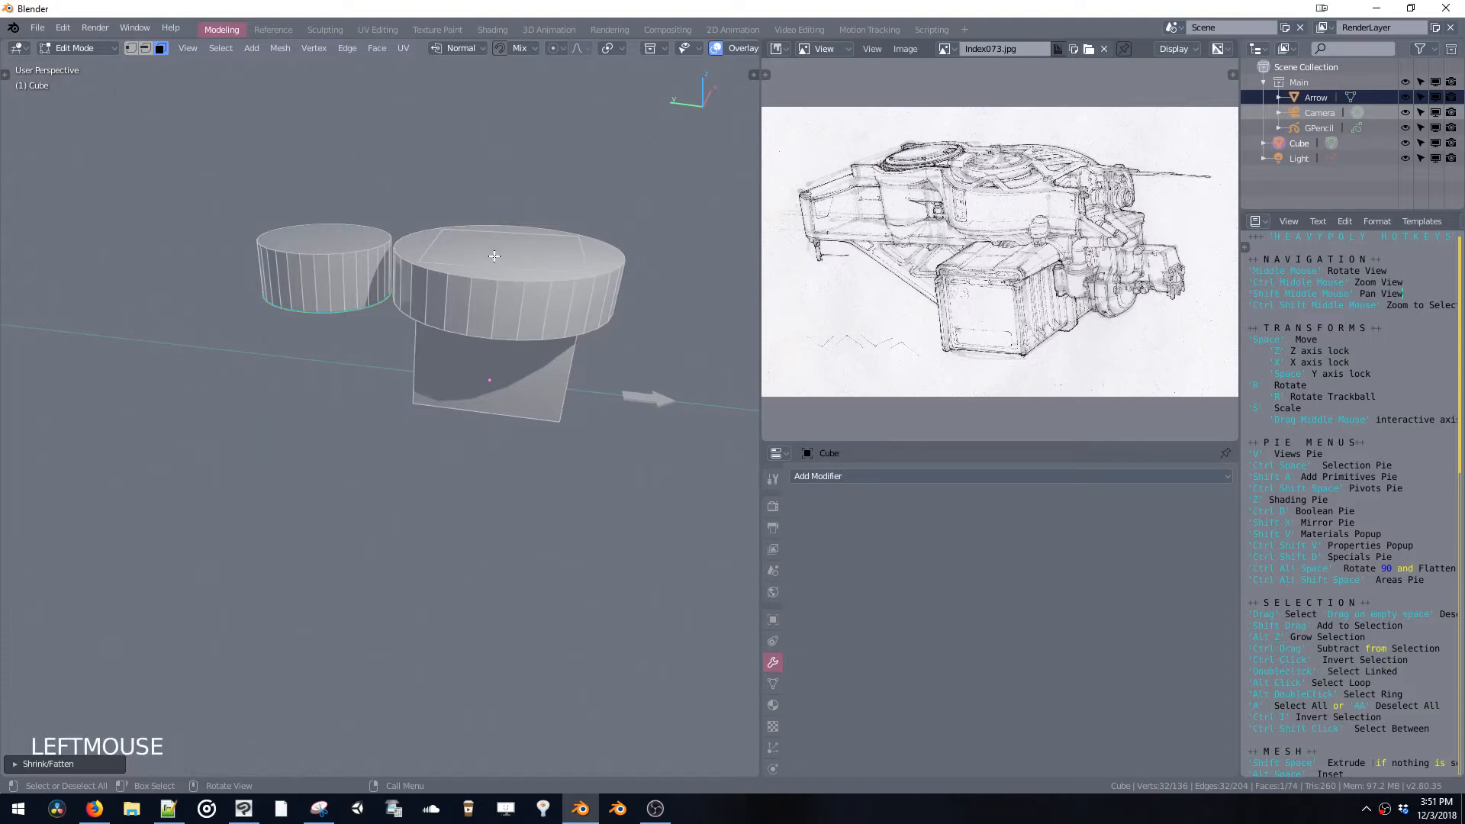
Select all linked faces of the box under the large disc and scale it down uniformly
{"action": "double_click", "coordinate": [514, 397]}
{"action": "middle_click_drag", "start_coordinate": [533, 376], "coordinate": [502, 374]}
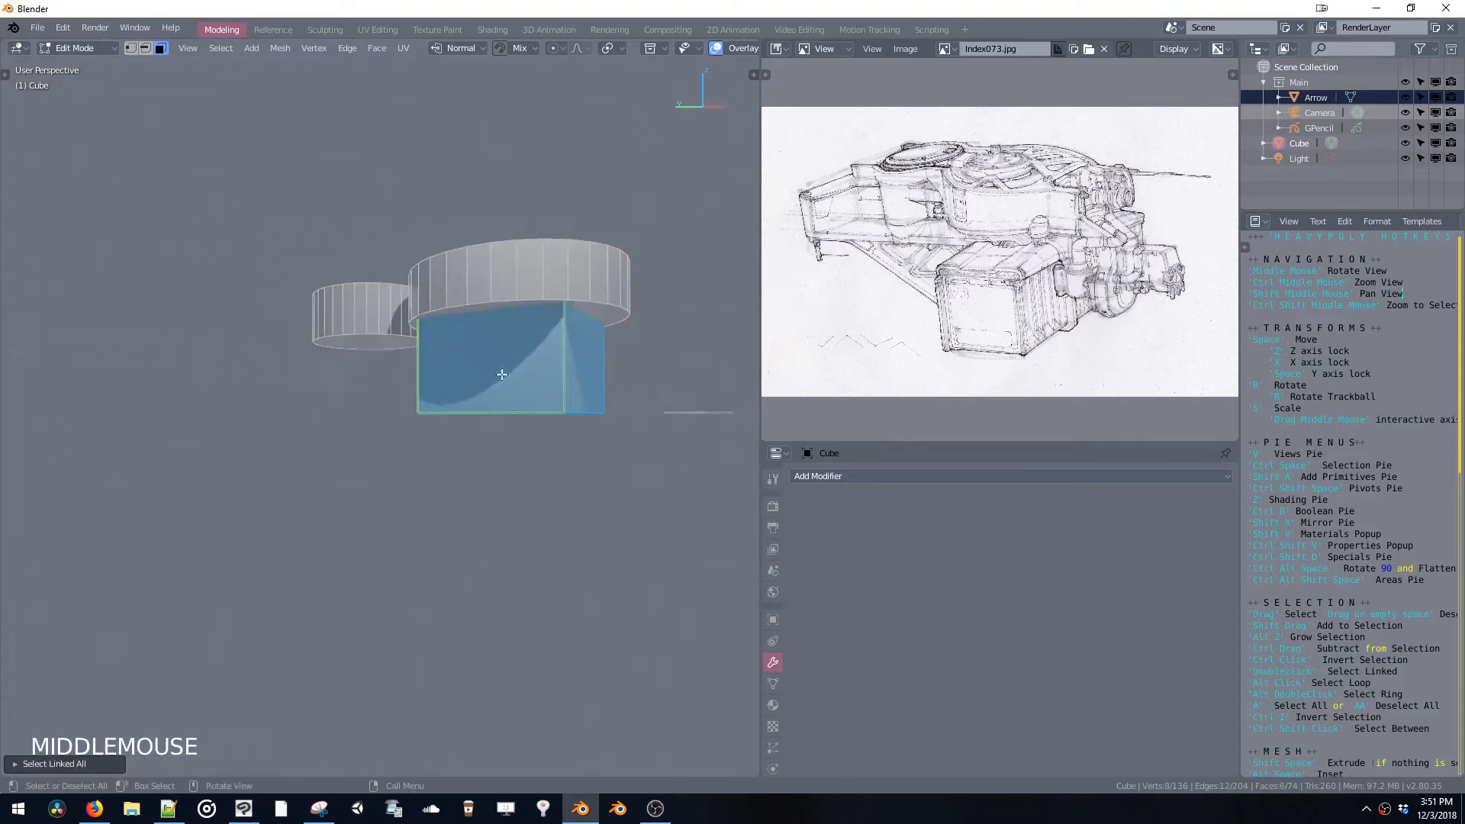
{"action": "middle_click_drag", "start_coordinate": [595, 450], "coordinate": [557, 418]}
{"action": "left_click", "coordinate": [554, 416]}
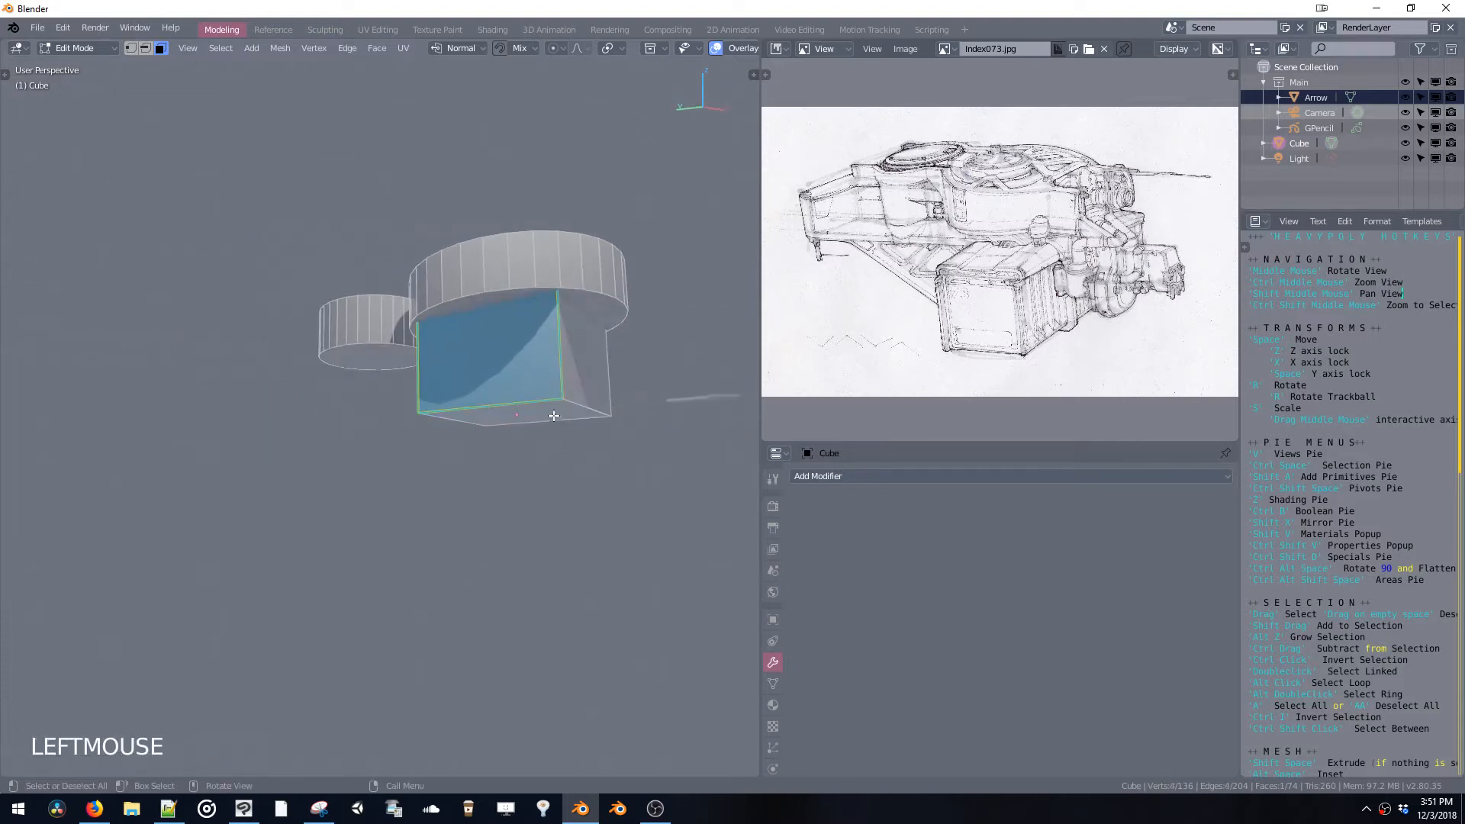
{"action": "double_click", "coordinate": [545, 395]}
{"action": "key", "text": "s"}
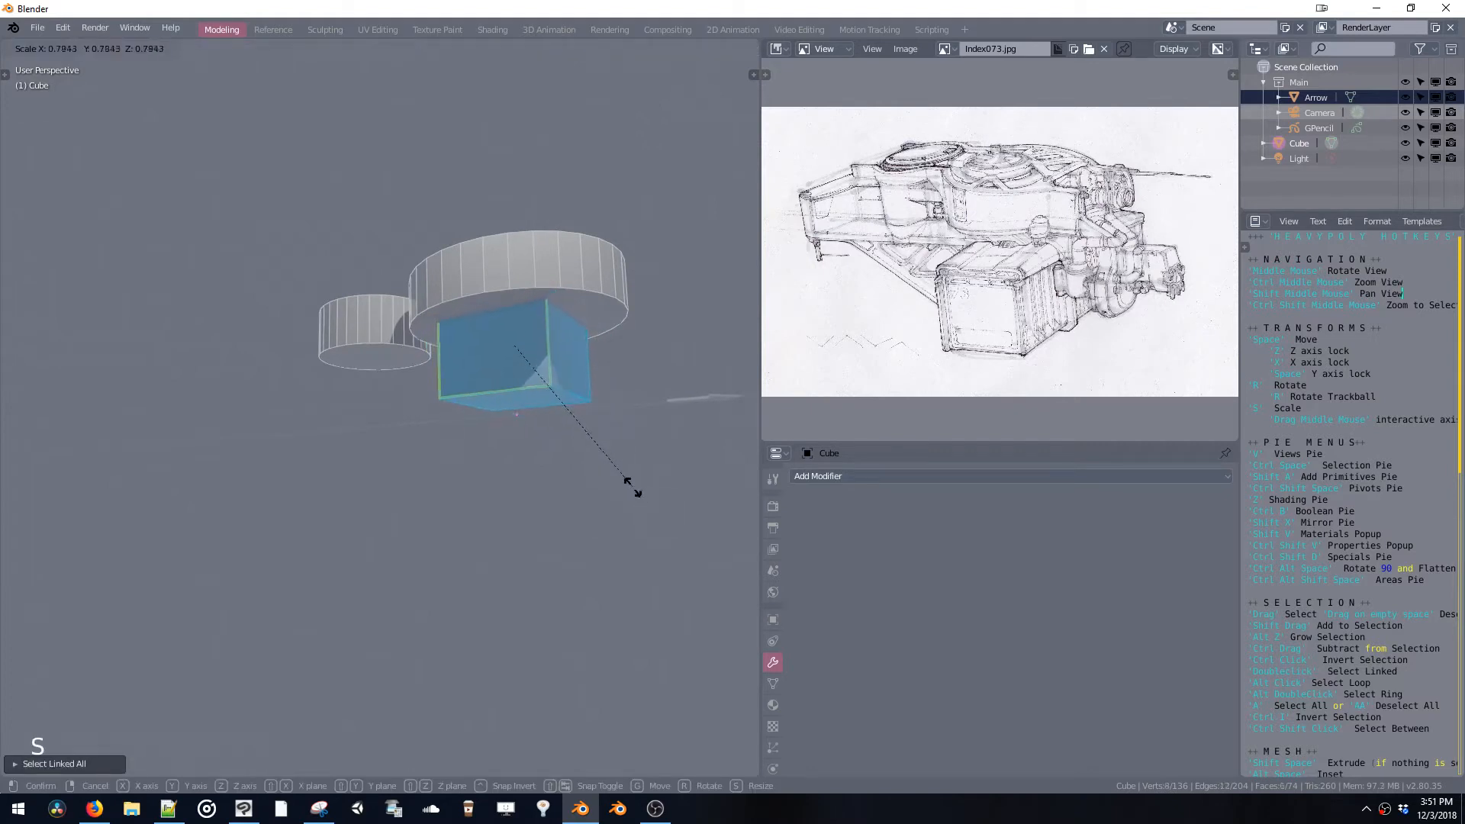
{"action": "left_click", "coordinate": [629, 473]}
{"action": "middle_click_drag", "start_coordinate": [622, 450], "coordinate": [582, 372]}
{"action": "key", "text": "space"}
{"action": "key", "text": "z"}
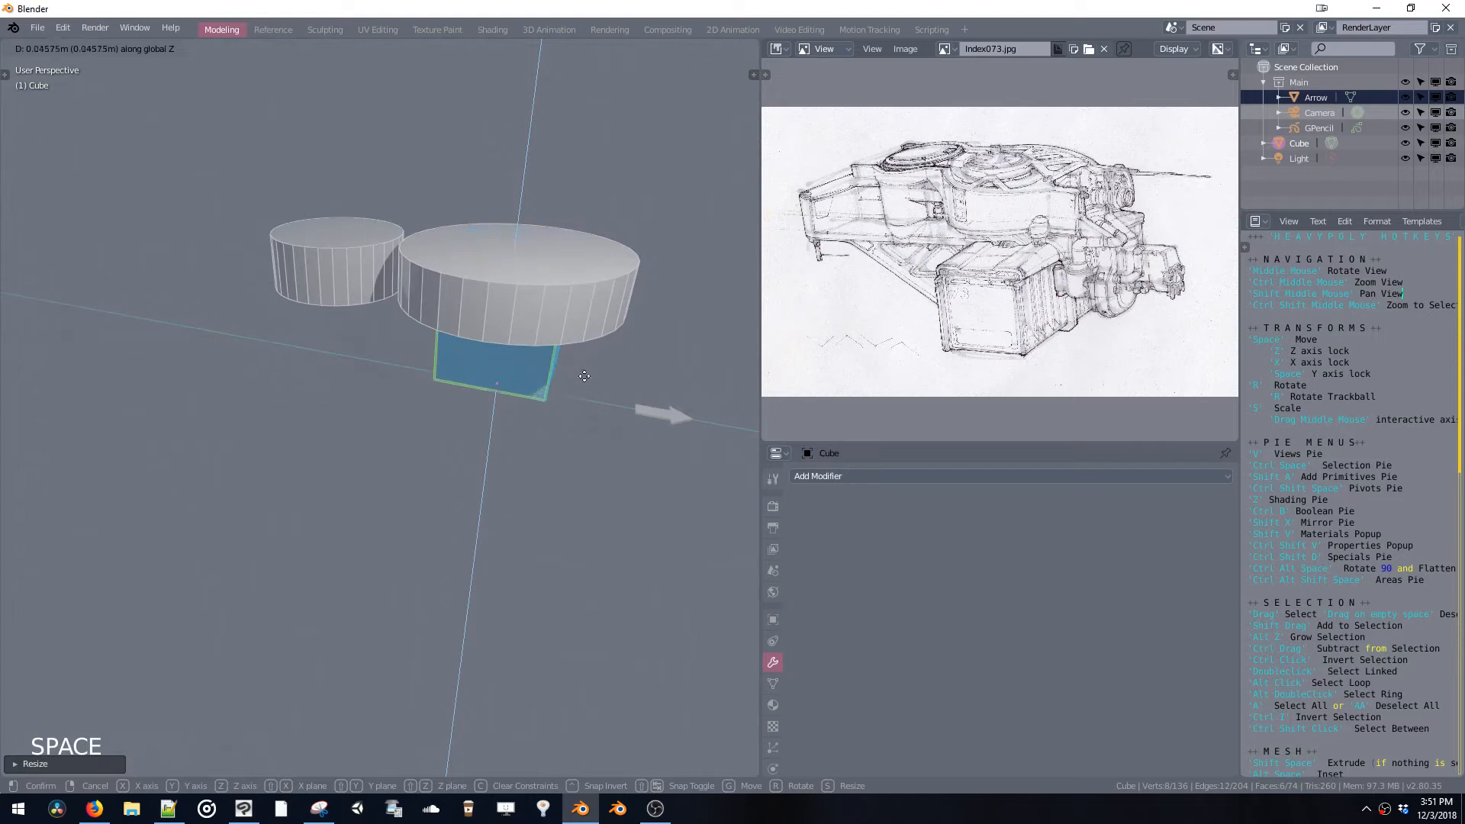
{"action": "left_click", "coordinate": [581, 340]}
{"action": "key", "text": "ctrl+z"}
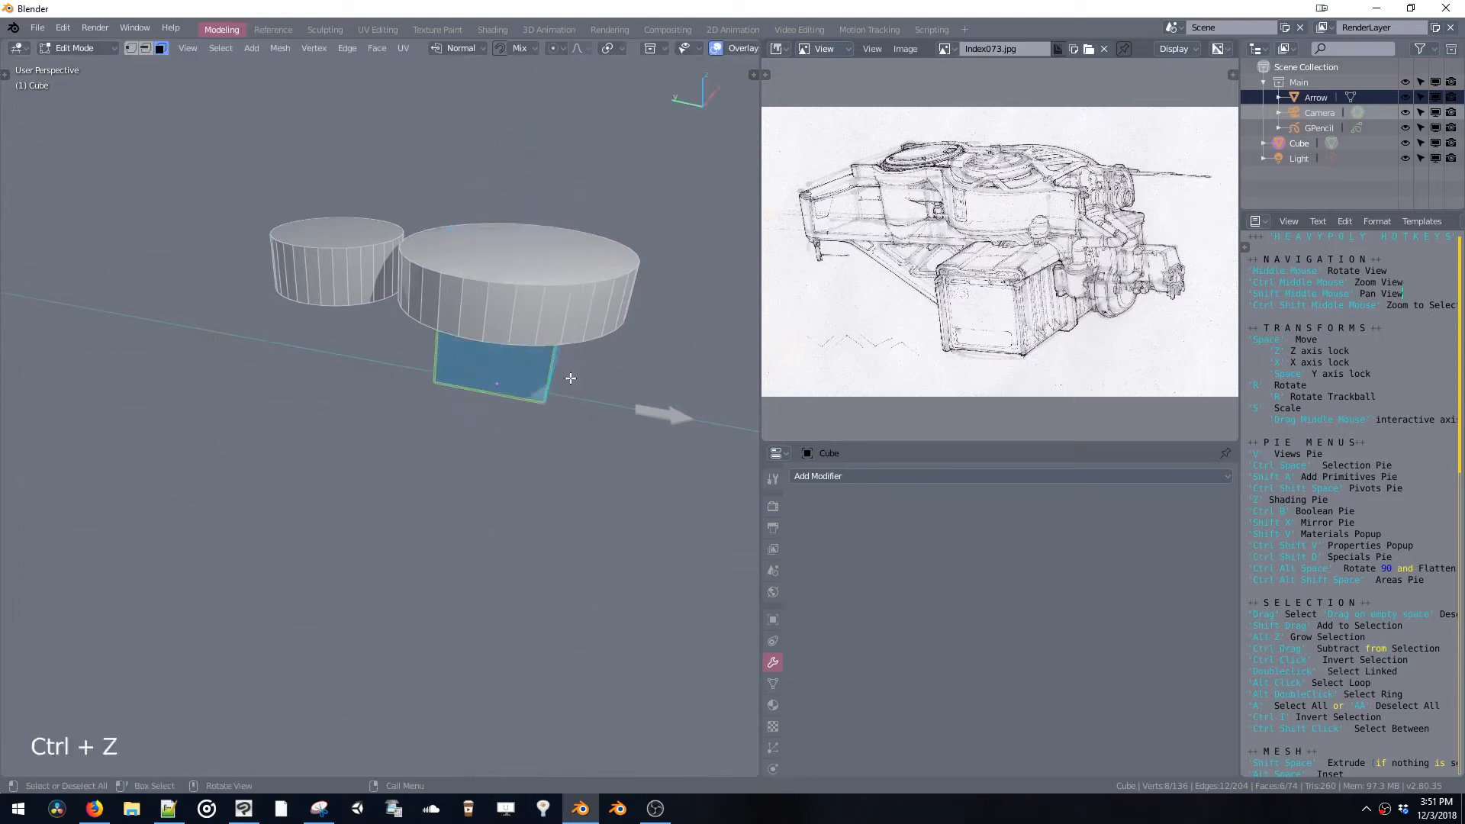
Raise the box along the global Z axis so that it overlaps the large disc and protrudes below it
{"action": "key", "text": "space"}
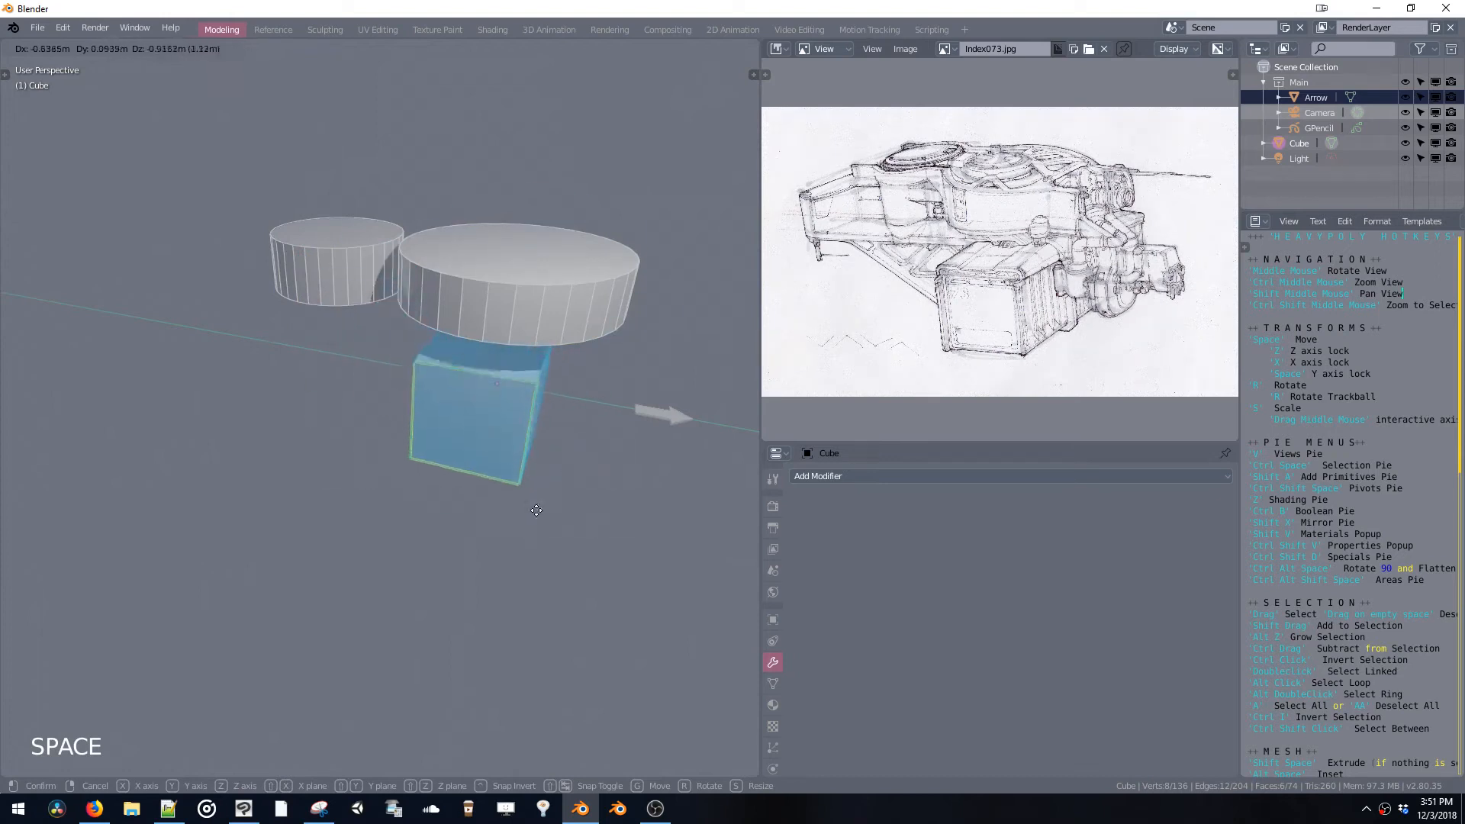
{"action": "key", "text": "z"}
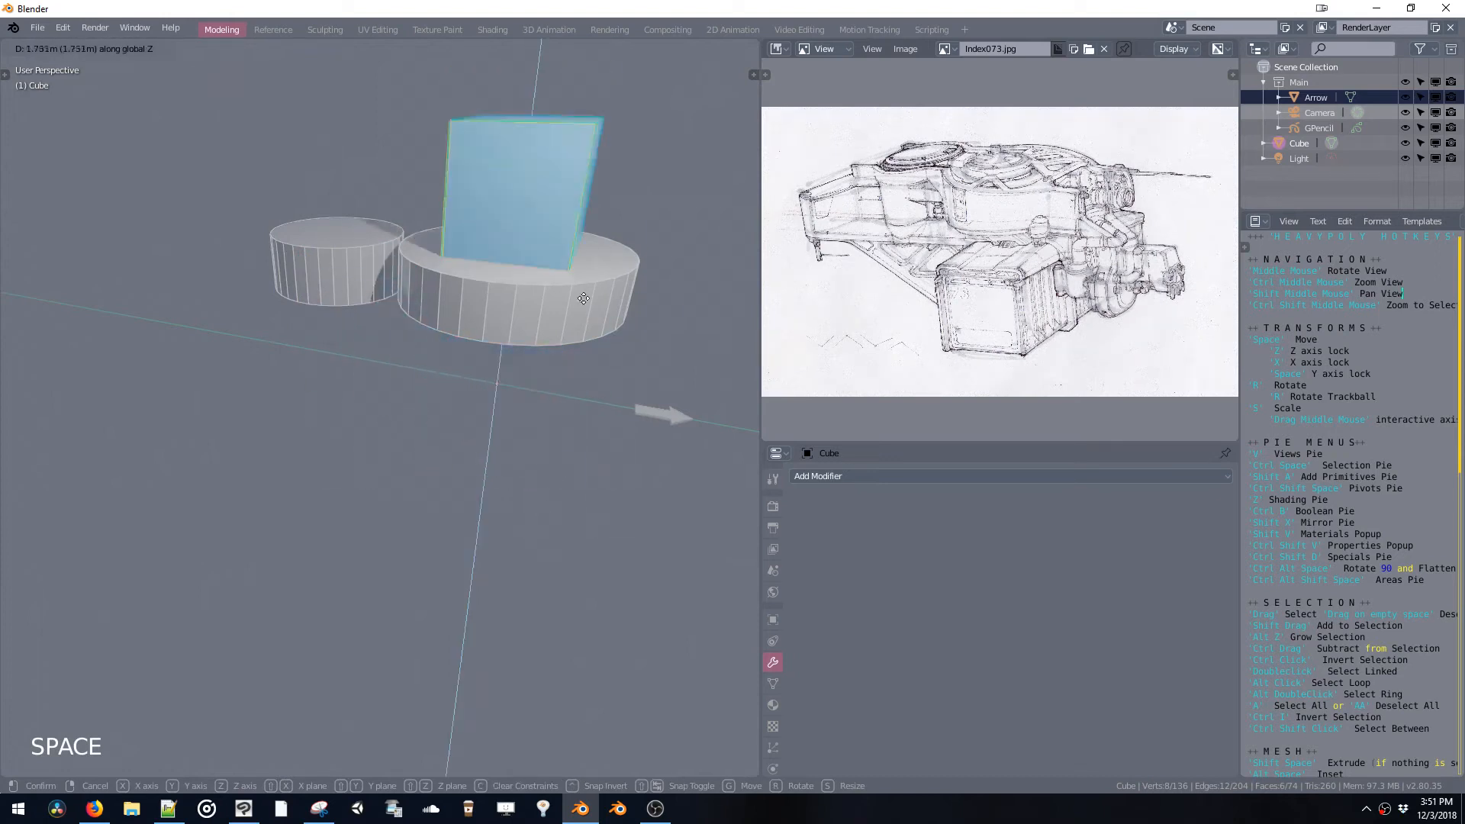
{"action": "left_click", "coordinate": [574, 416]}
Stretch the box along the global Y axis in two scalings until it extends past both sides of the large disc
{"action": "mouse_move", "coordinate": [563, 381]}
{"action": "middle_mouse_down"}
{"action": "mouse_move", "coordinate": [602, 327]}
{"action": "mouse_move", "coordinate": [542, 363]}
{"action": "middle_mouse_up"}
{"action": "key", "text": "s"}
{"action": "key", "text": "y"}
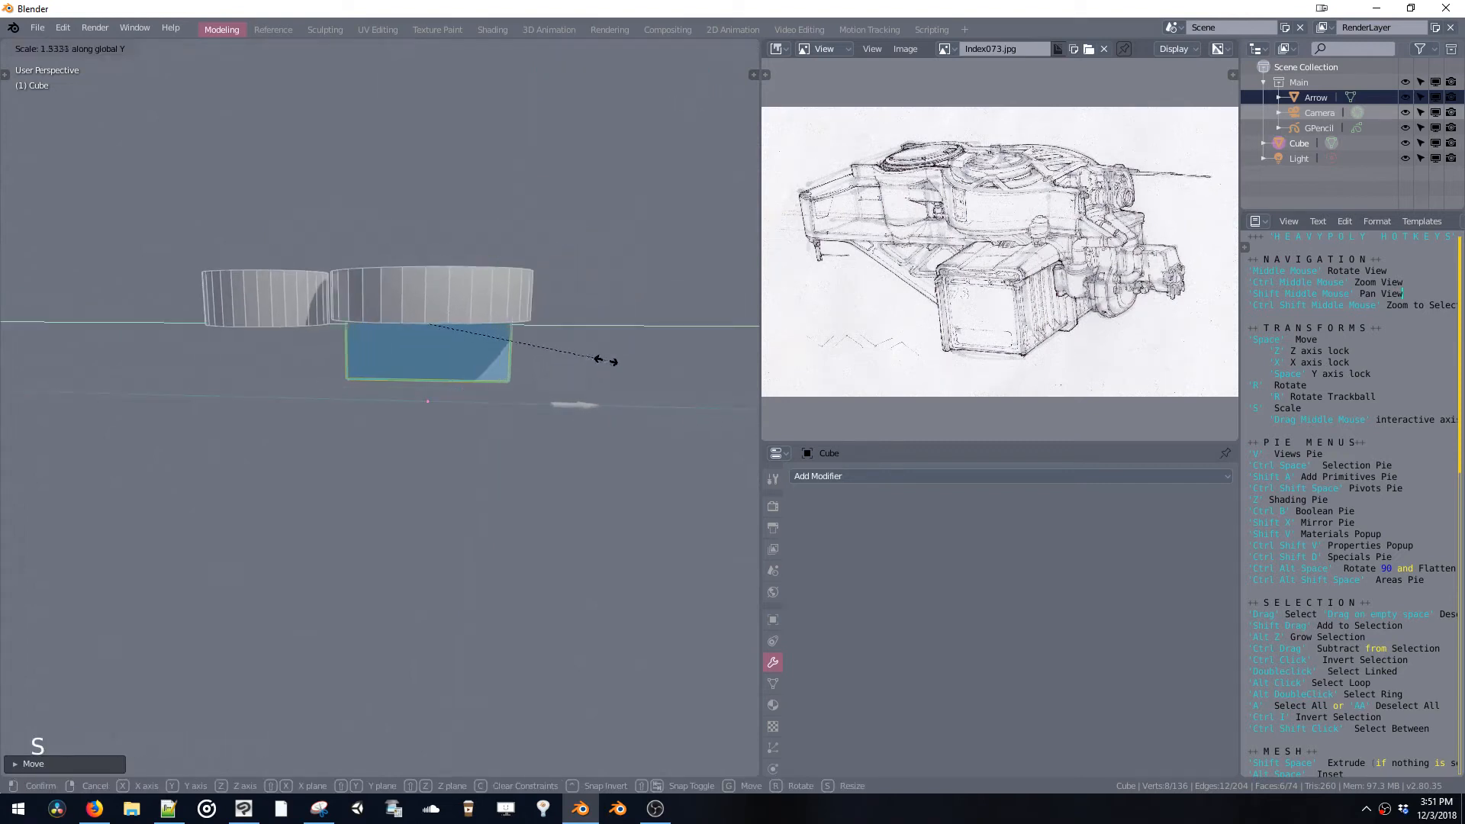
{"action": "left_click", "coordinate": [648, 348]}
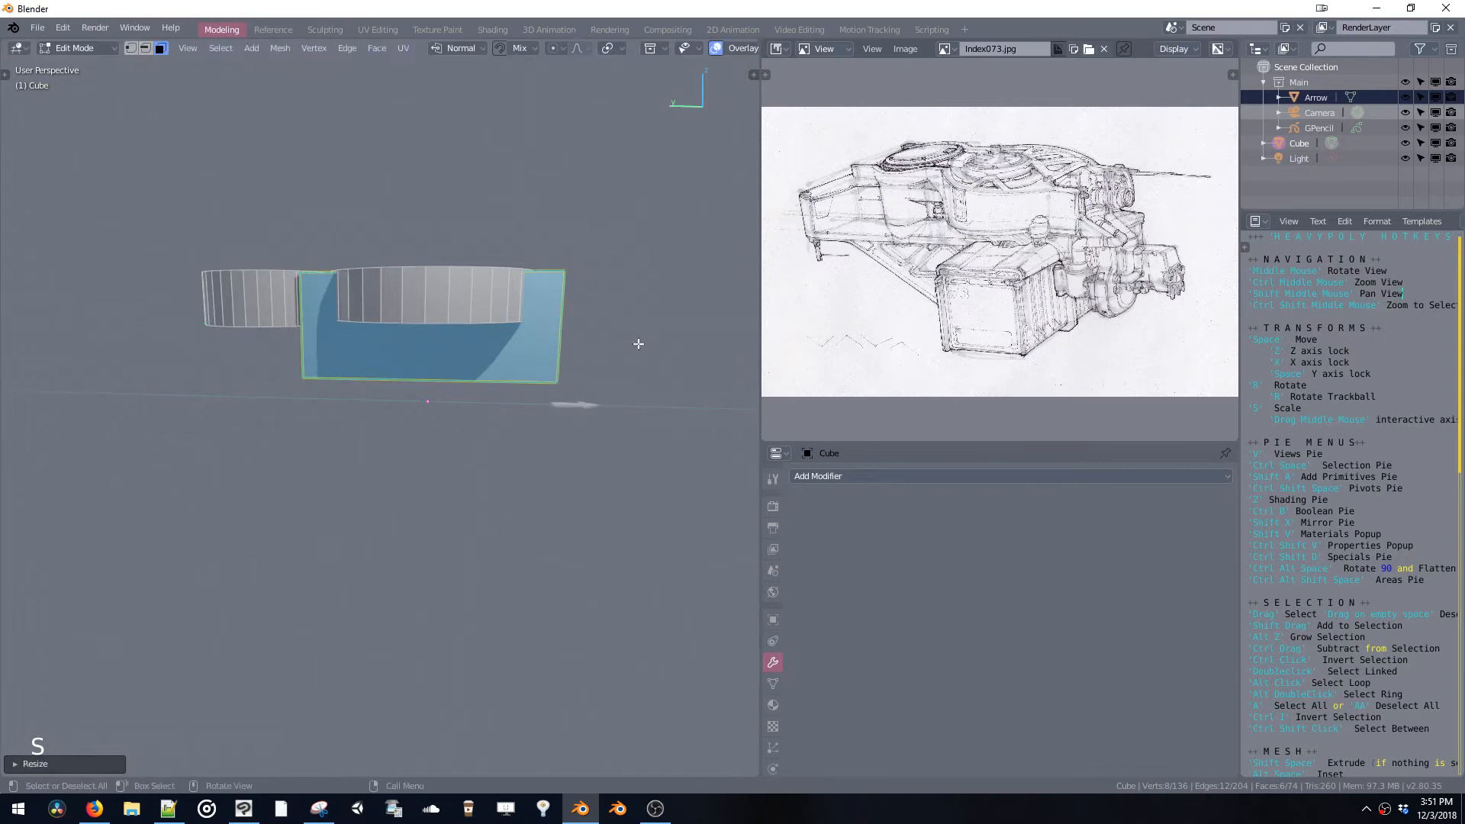
{"action": "middle_click_drag", "start_coordinate": [641, 340], "coordinate": [557, 368]}
{"action": "key", "text": "s"}
{"action": "key", "text": "y"}
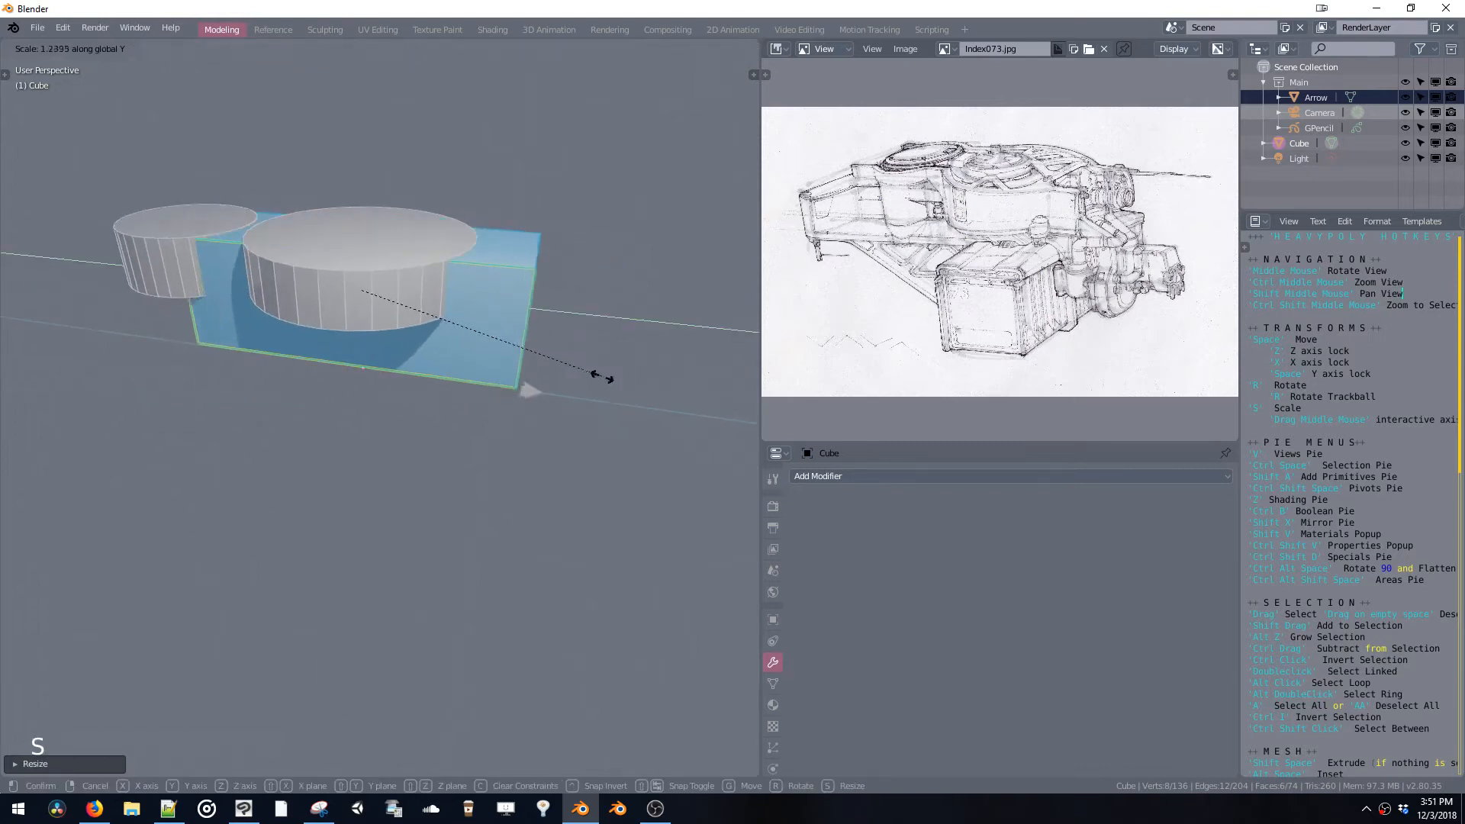
{"action": "left_click", "coordinate": [618, 387]}
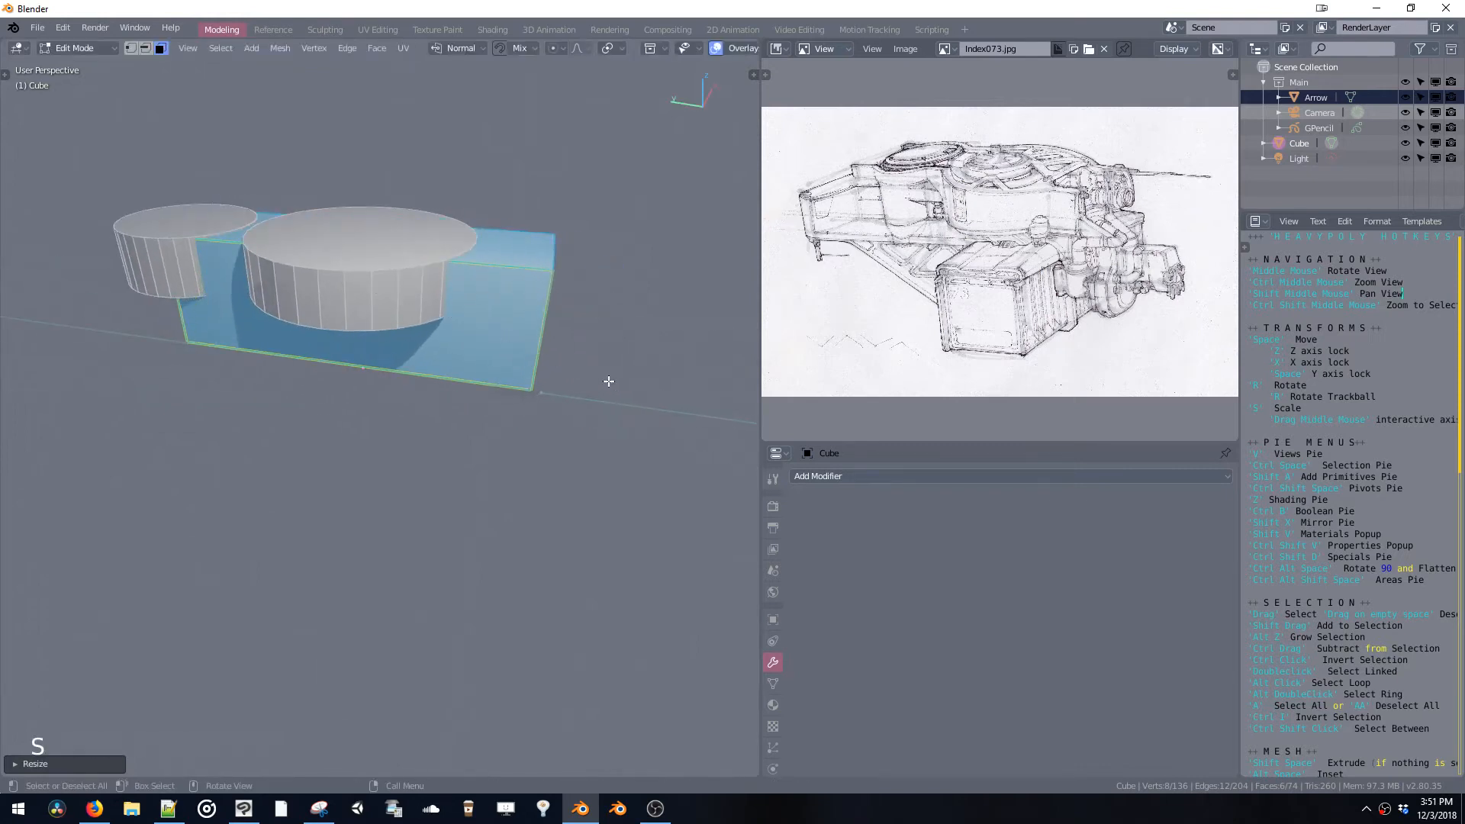
Move the box along the global Y axis by about 0.5 m toward the small cylinder
{"action": "key", "text": "space"}
{"action": "key", "text": "space"}
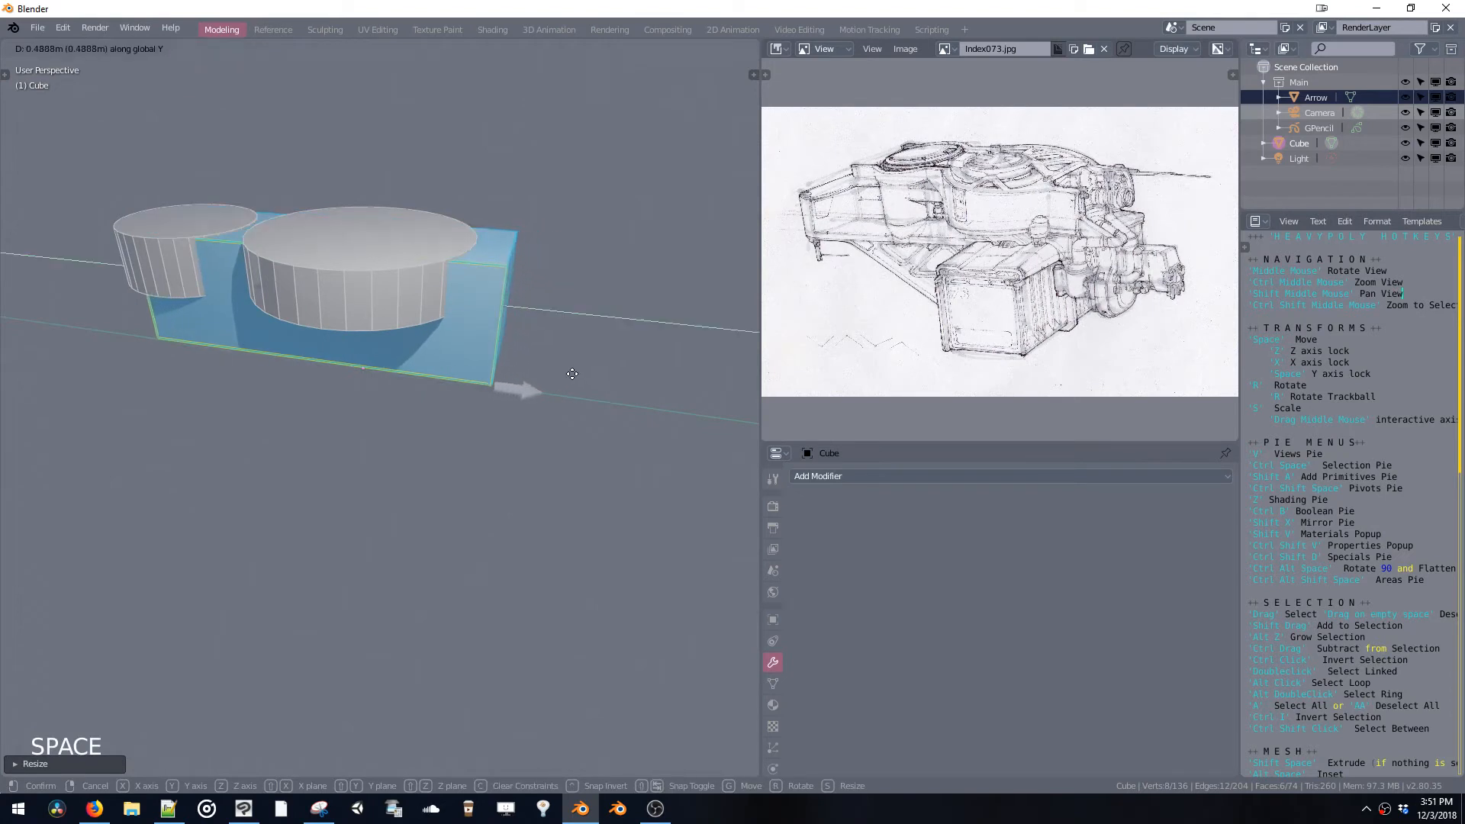
{"action": "left_click", "coordinate": [560, 369]}
{"action": "key", "text": "space"}
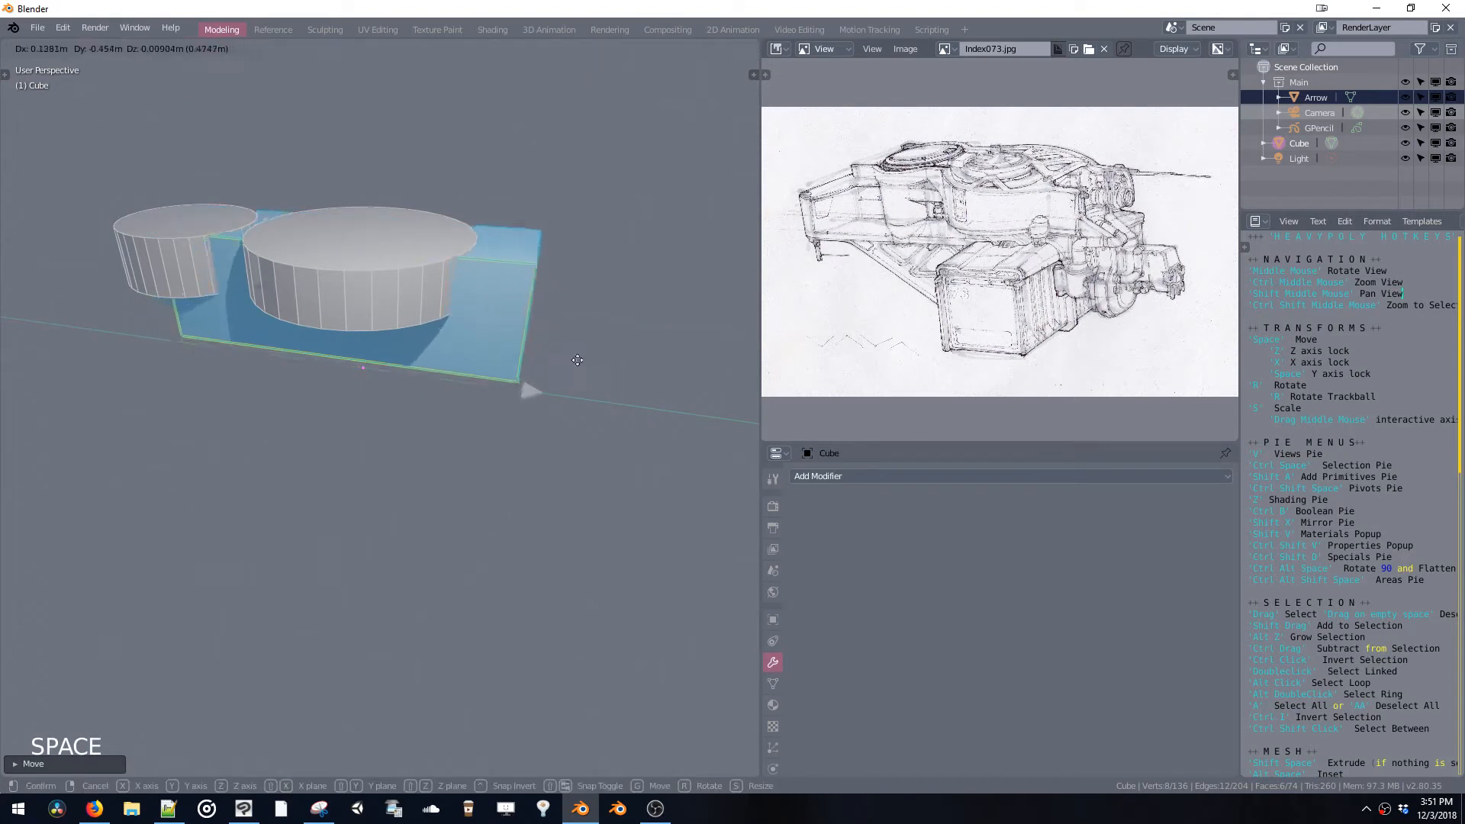
{"action": "key", "text": "space"}
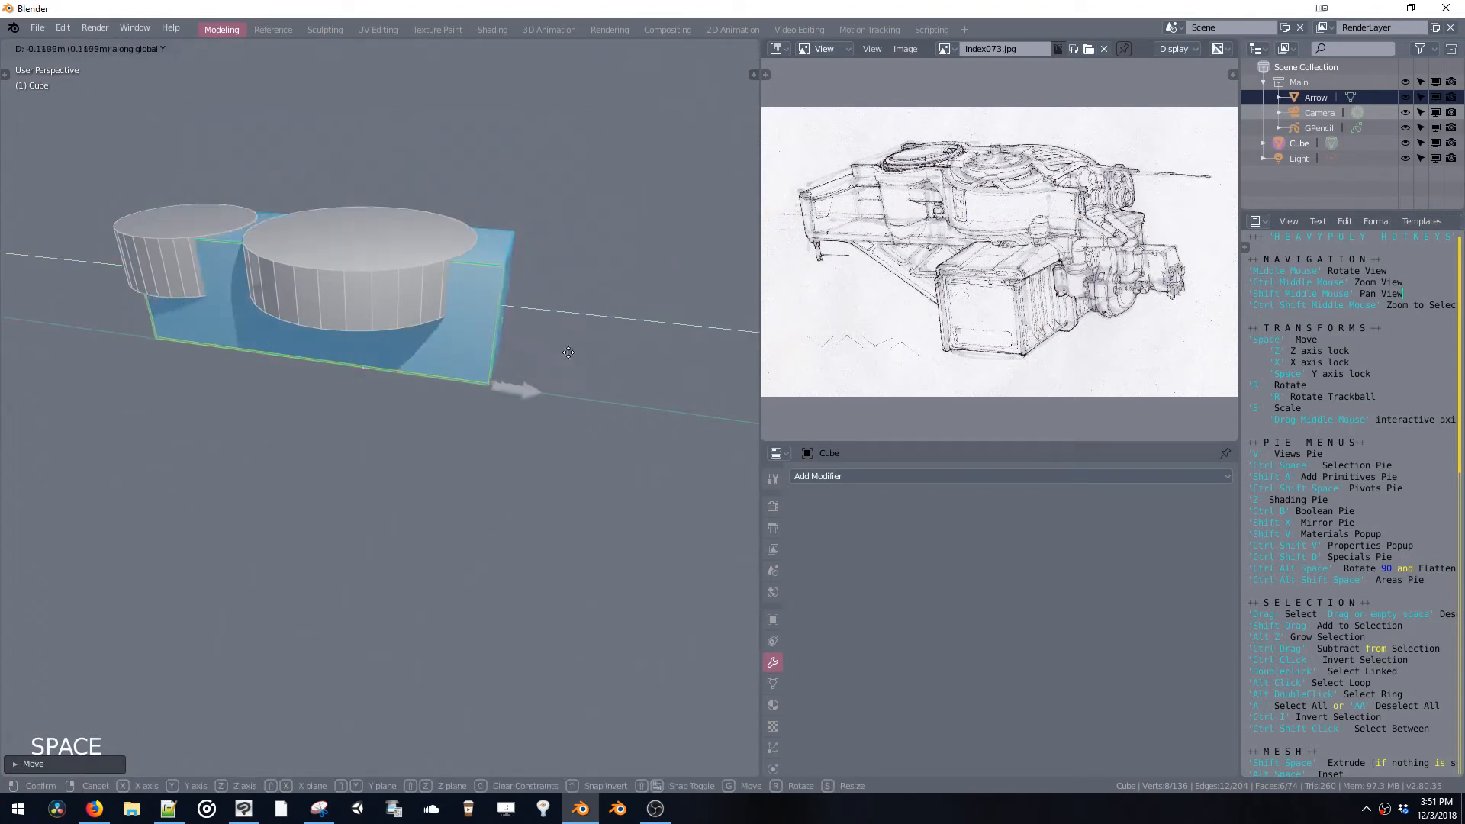
{"action": "left_click", "coordinate": [549, 343]}
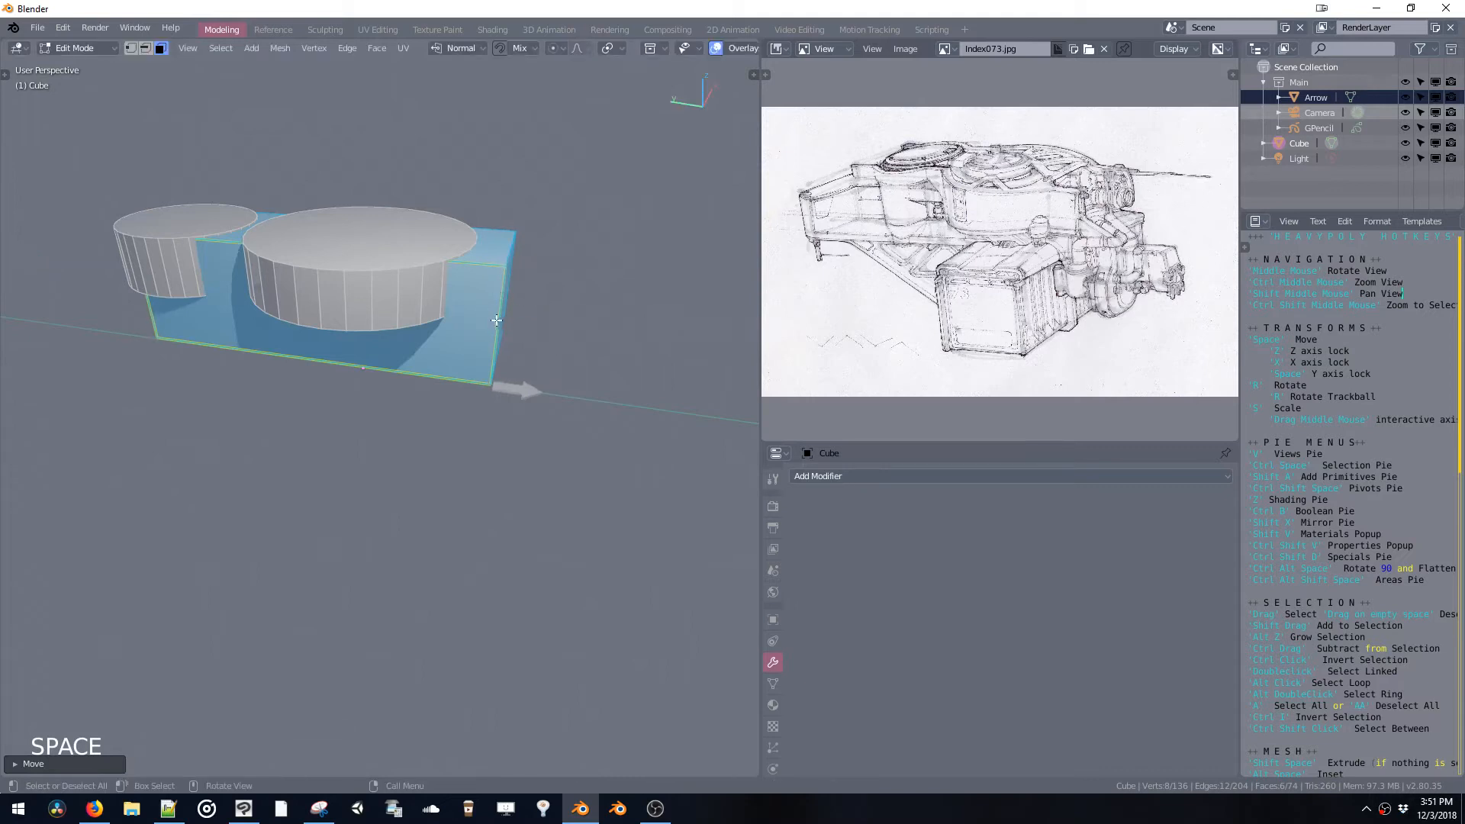
Raise the box's bottom face along the global Z axis until it sits close to the large disc's underside
{"action": "middle_click_drag", "start_coordinate": [497, 320], "coordinate": [435, 390]}
{"action": "left_click", "coordinate": [428, 381]}
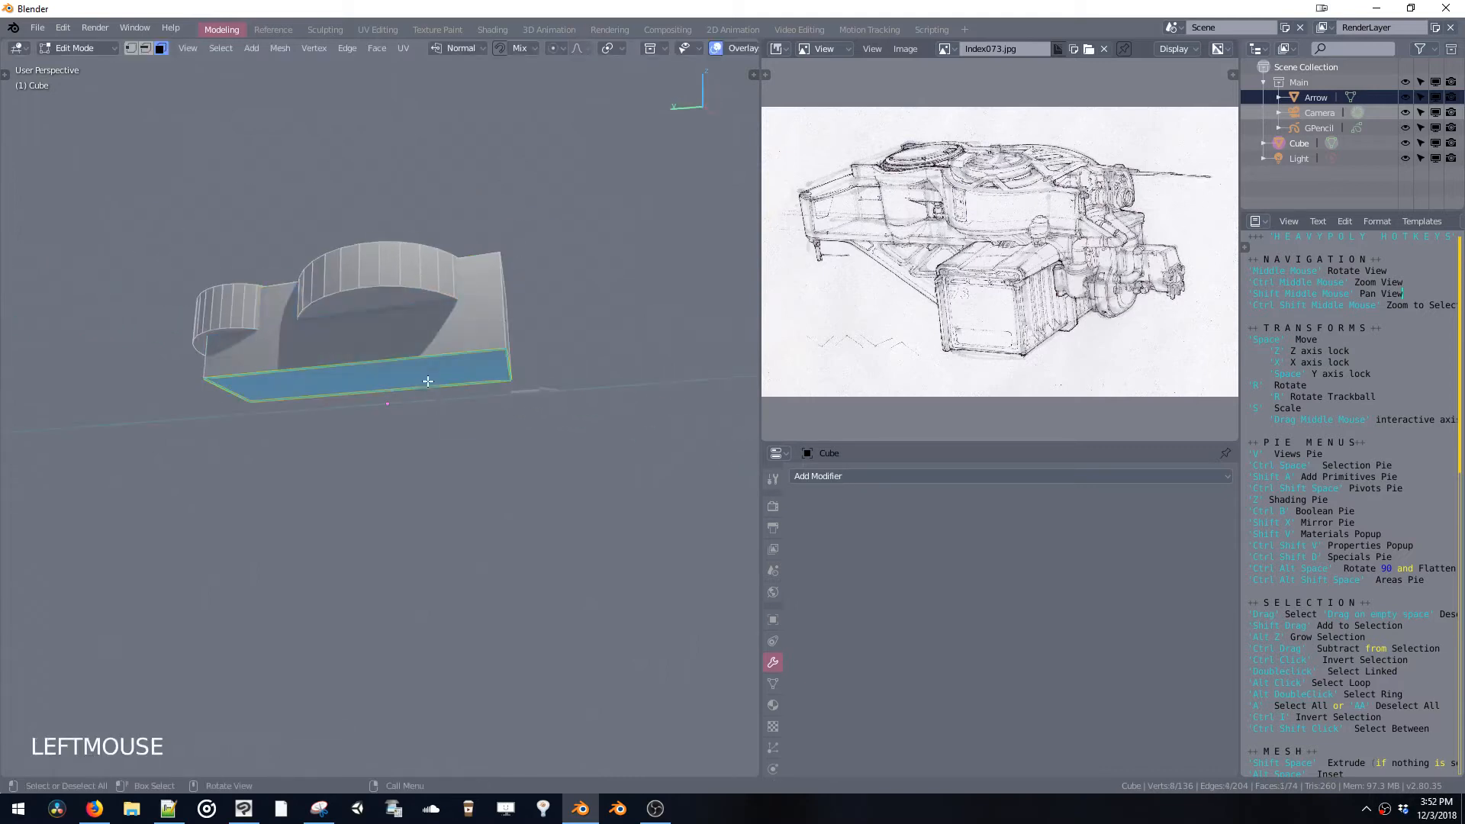
{"action": "key", "text": "space"}
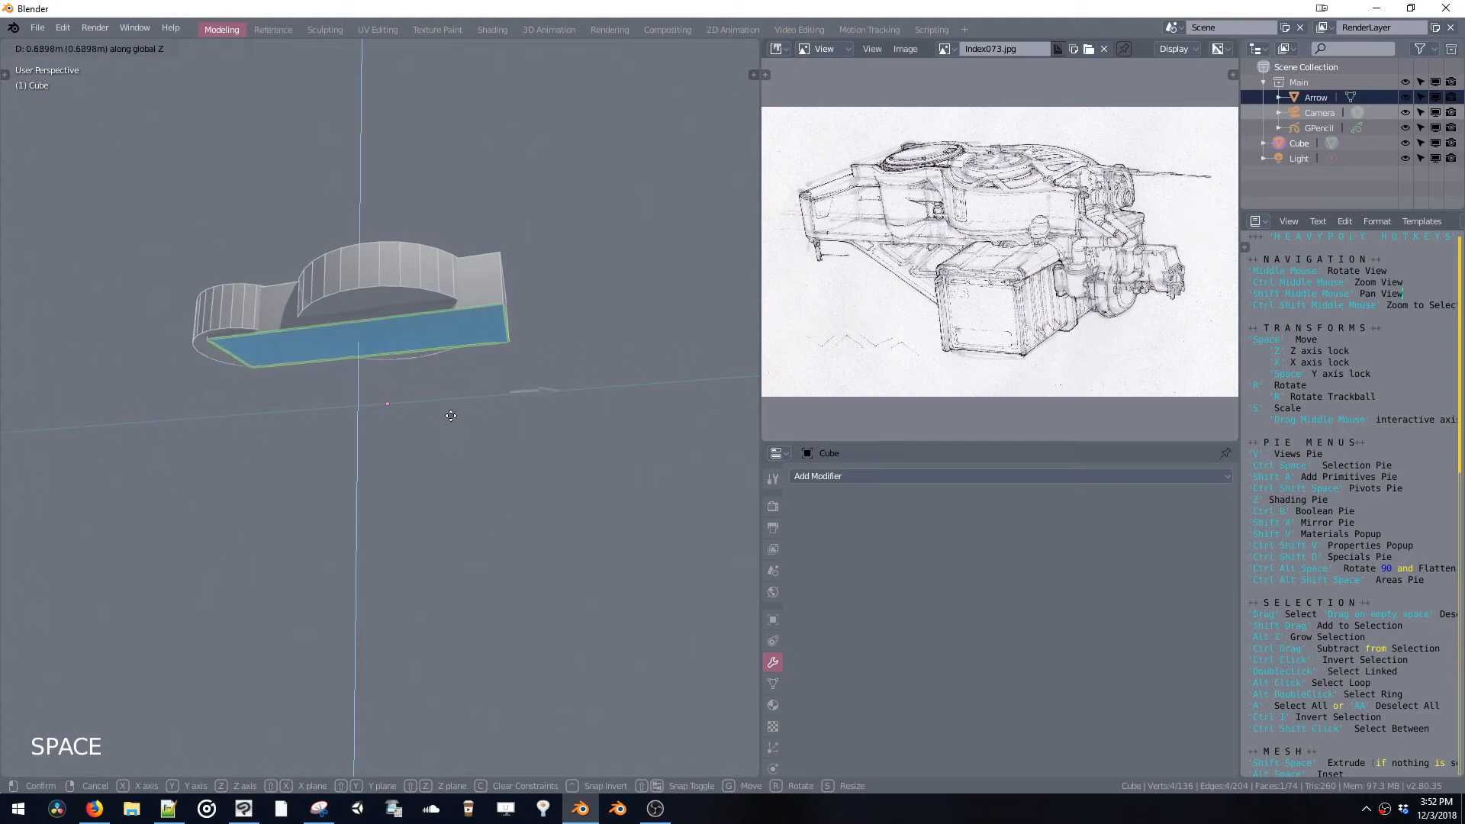
{"action": "left_click", "coordinate": [450, 412]}
Lower the undersides of the large disc and the small cylinder along the global Z axis, each to a different height
{"action": "left_click", "coordinate": [393, 316]}
{"action": "key", "text": "space"}
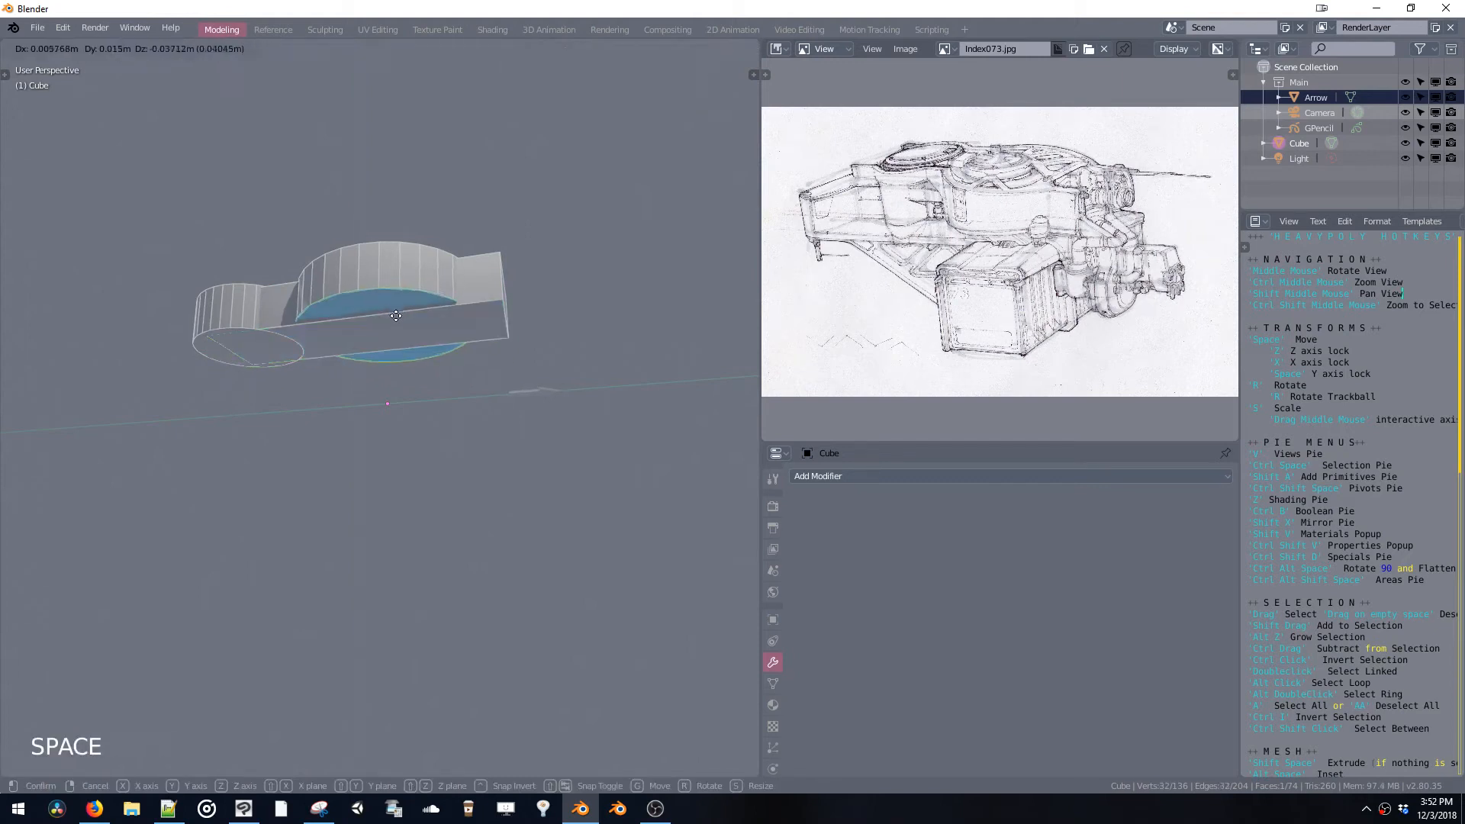
{"action": "left_click", "coordinate": [402, 337]}
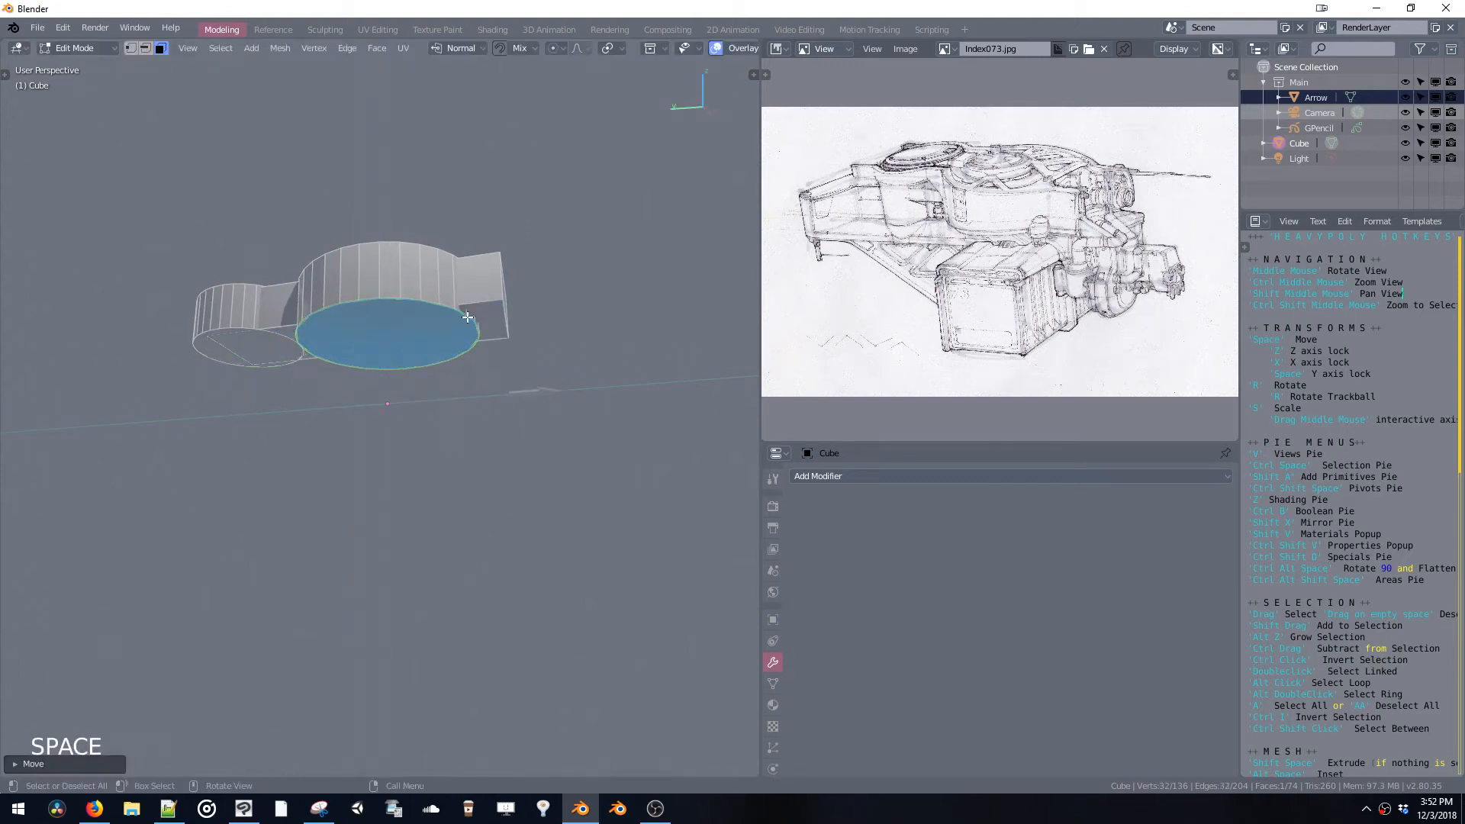
{"action": "left_click", "coordinate": [252, 345]}
{"action": "key", "text": "space"}
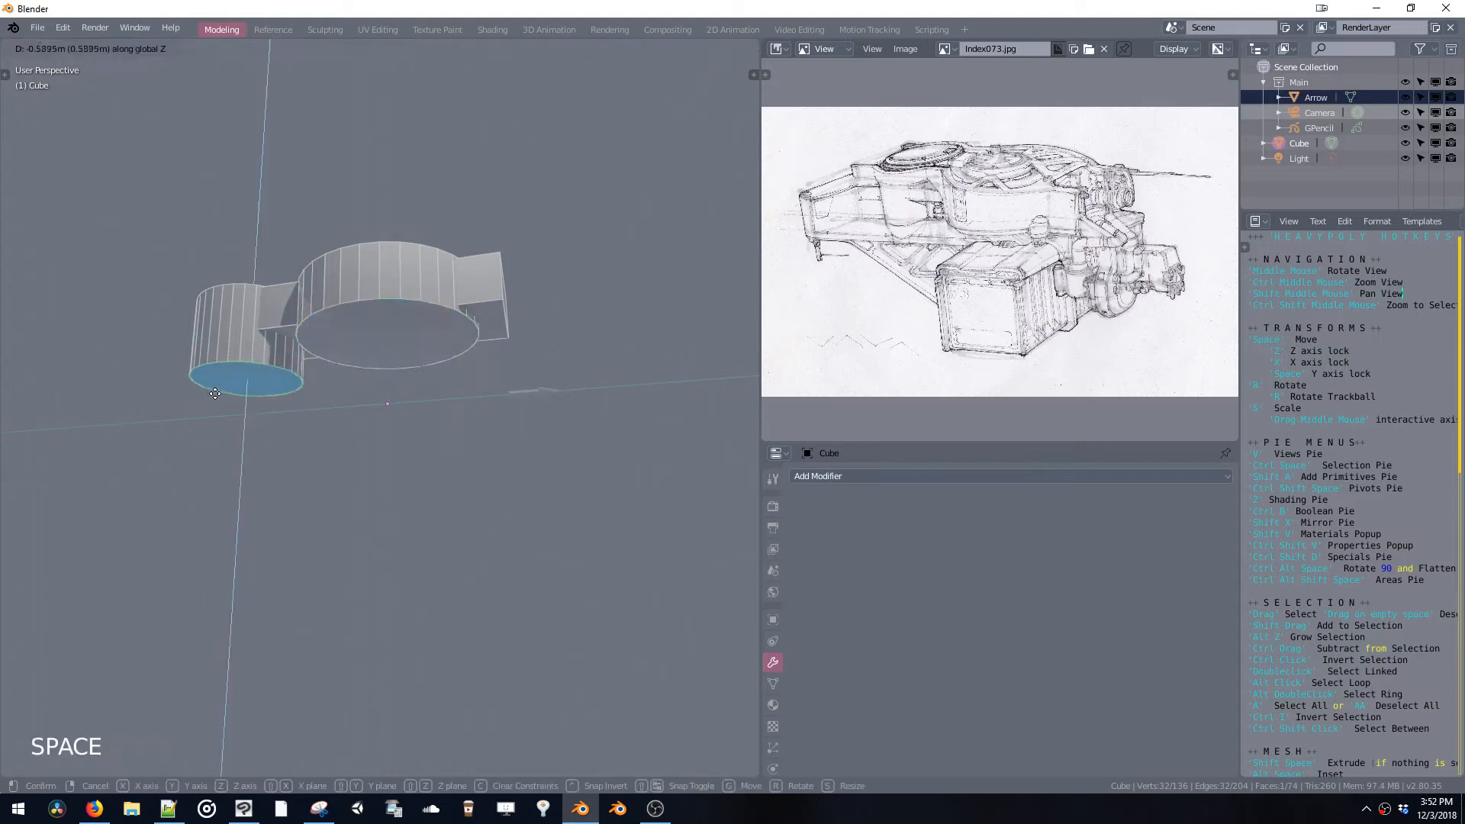
{"action": "left_click", "coordinate": [215, 399]}
Select the undersides of the large disc, box and small cylinder and flatten them together with the Top option, and clear the selection
{"action": "left_click", "coordinate": [286, 331], "text": "shift"}
{"action": "left_click", "coordinate": [366, 341], "text": "shift"}
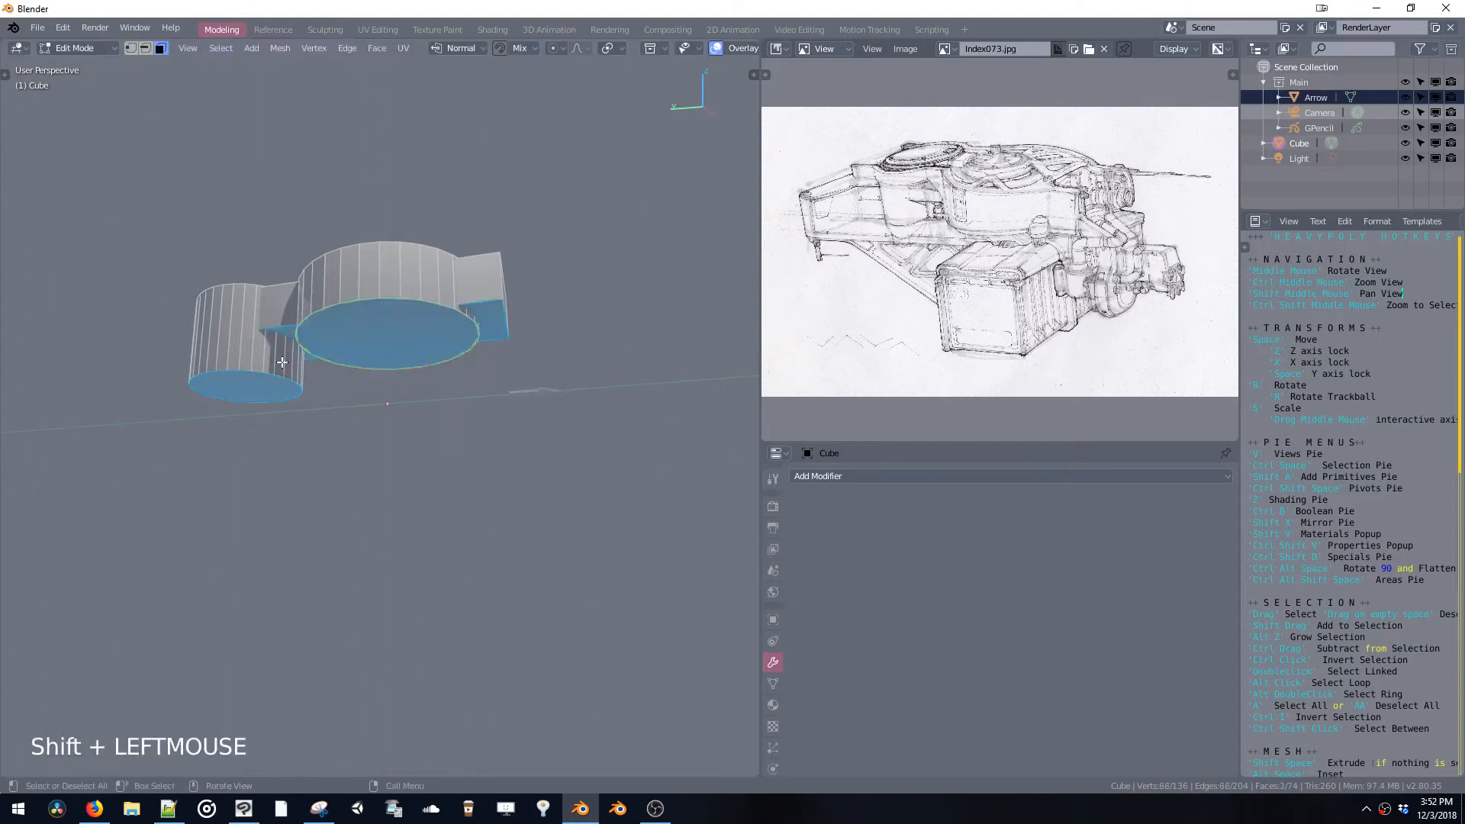
{"action": "left_click", "coordinate": [409, 328]}
{"action": "left_click", "coordinate": [502, 320], "text": "shift"}
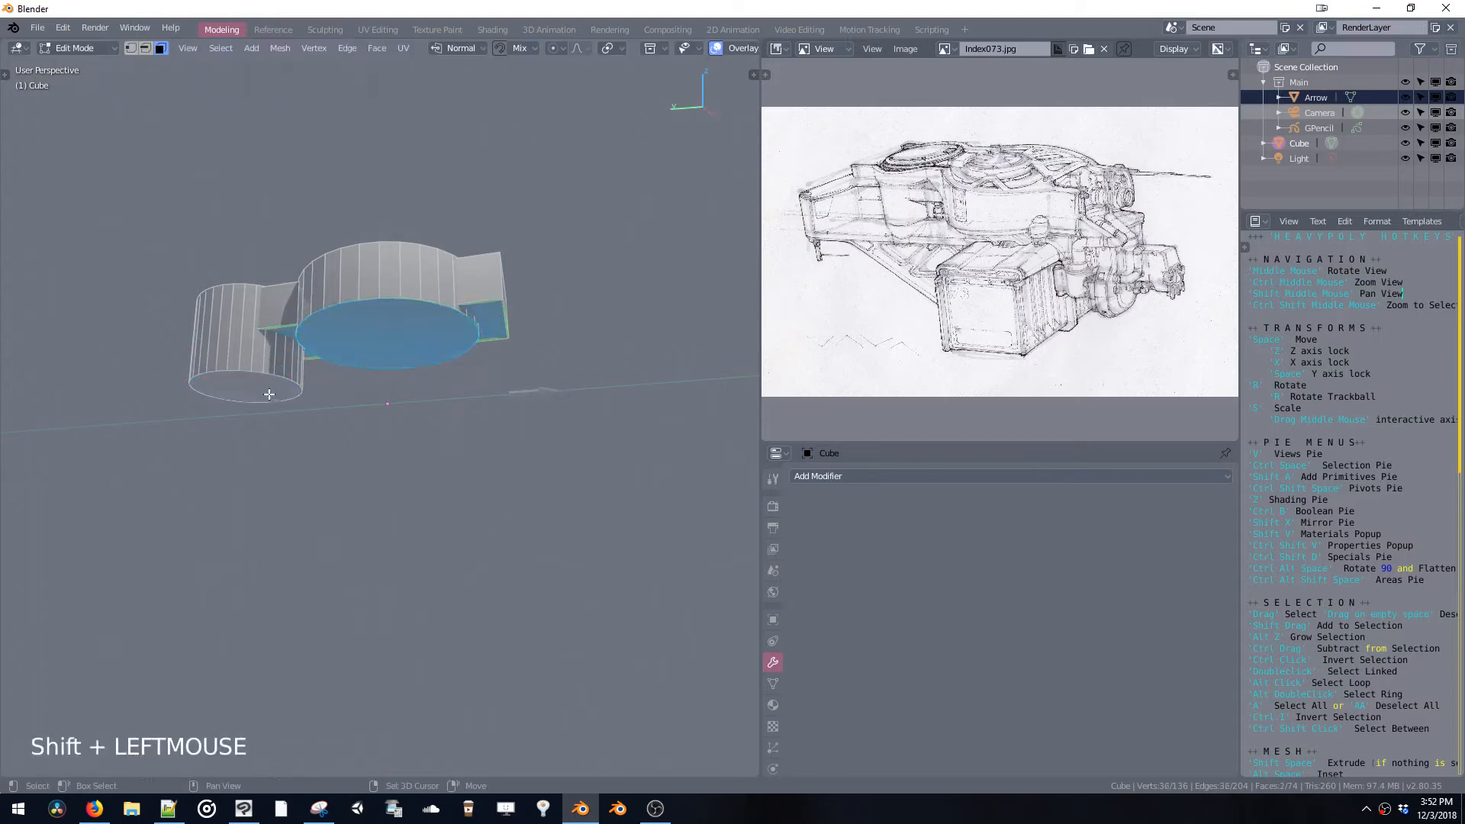
{"action": "middle_click_drag", "start_coordinate": [500, 369], "coordinate": [517, 320], "text": "ctrl"}
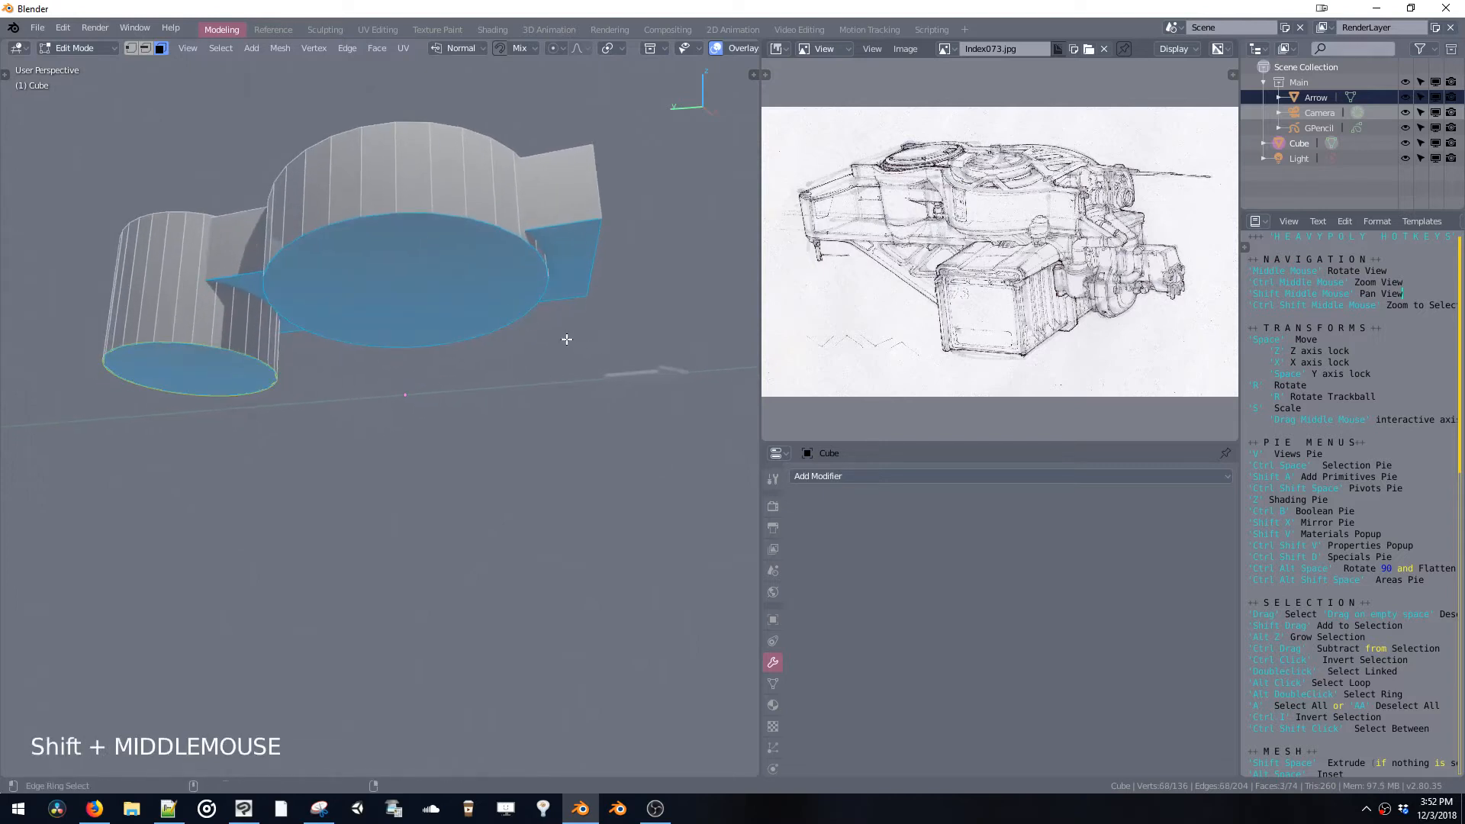
{"action": "key", "text": "ctrl+alt+space"}
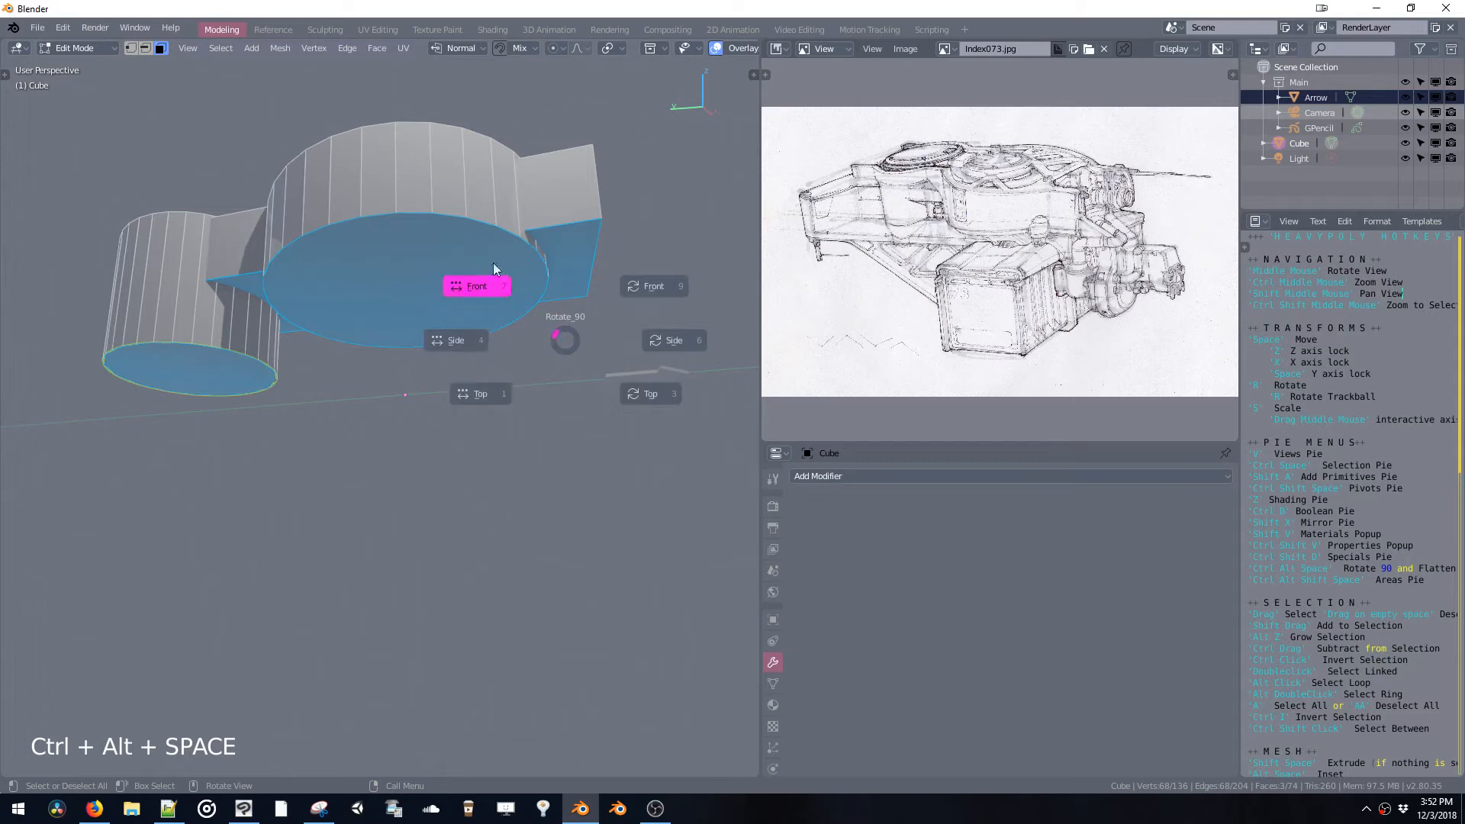
{"action": "left_click", "coordinate": [487, 398]}
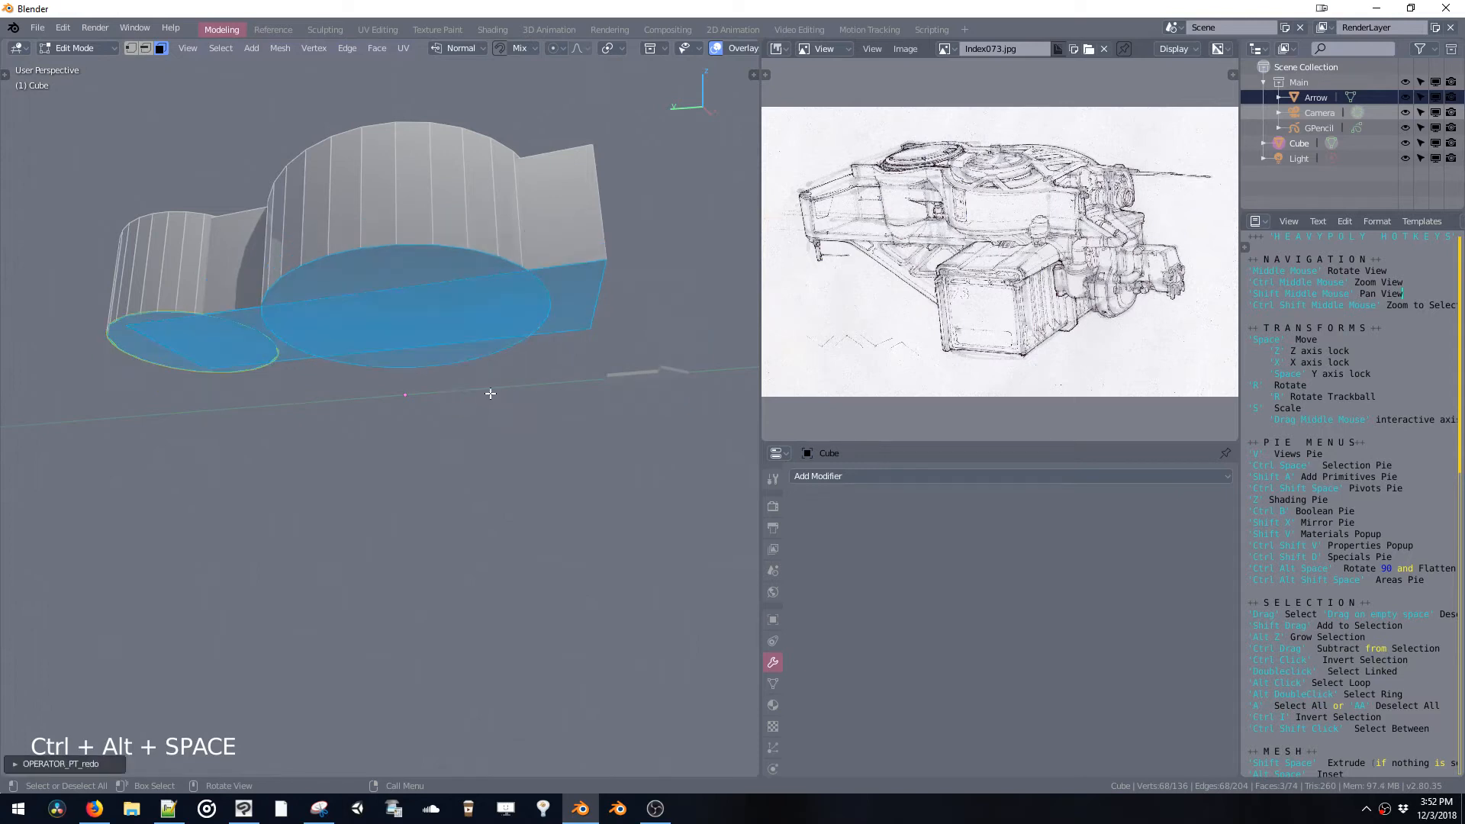
{"action": "left_click", "coordinate": [562, 425]}
Select the circular top faces of the large disc and small cylinder and inset both by about 0.23
{"action": "middle_click_drag", "start_coordinate": [592, 346], "coordinate": [631, 275]}
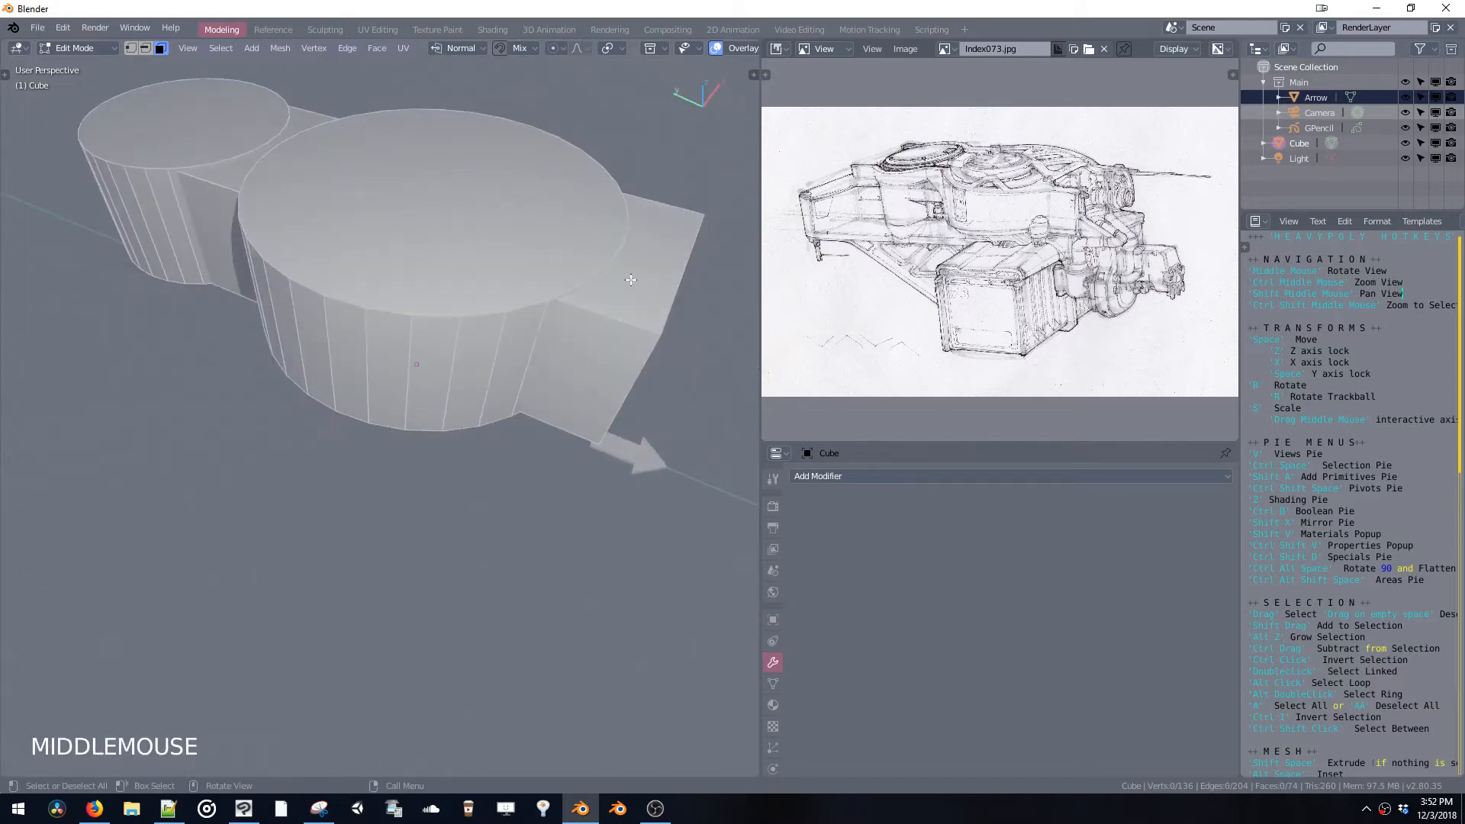
{"action": "left_click", "coordinate": [527, 241]}
{"action": "left_click", "coordinate": [527, 241], "text": "shift"}
{"action": "left_click", "coordinate": [190, 130], "text": "shift"}
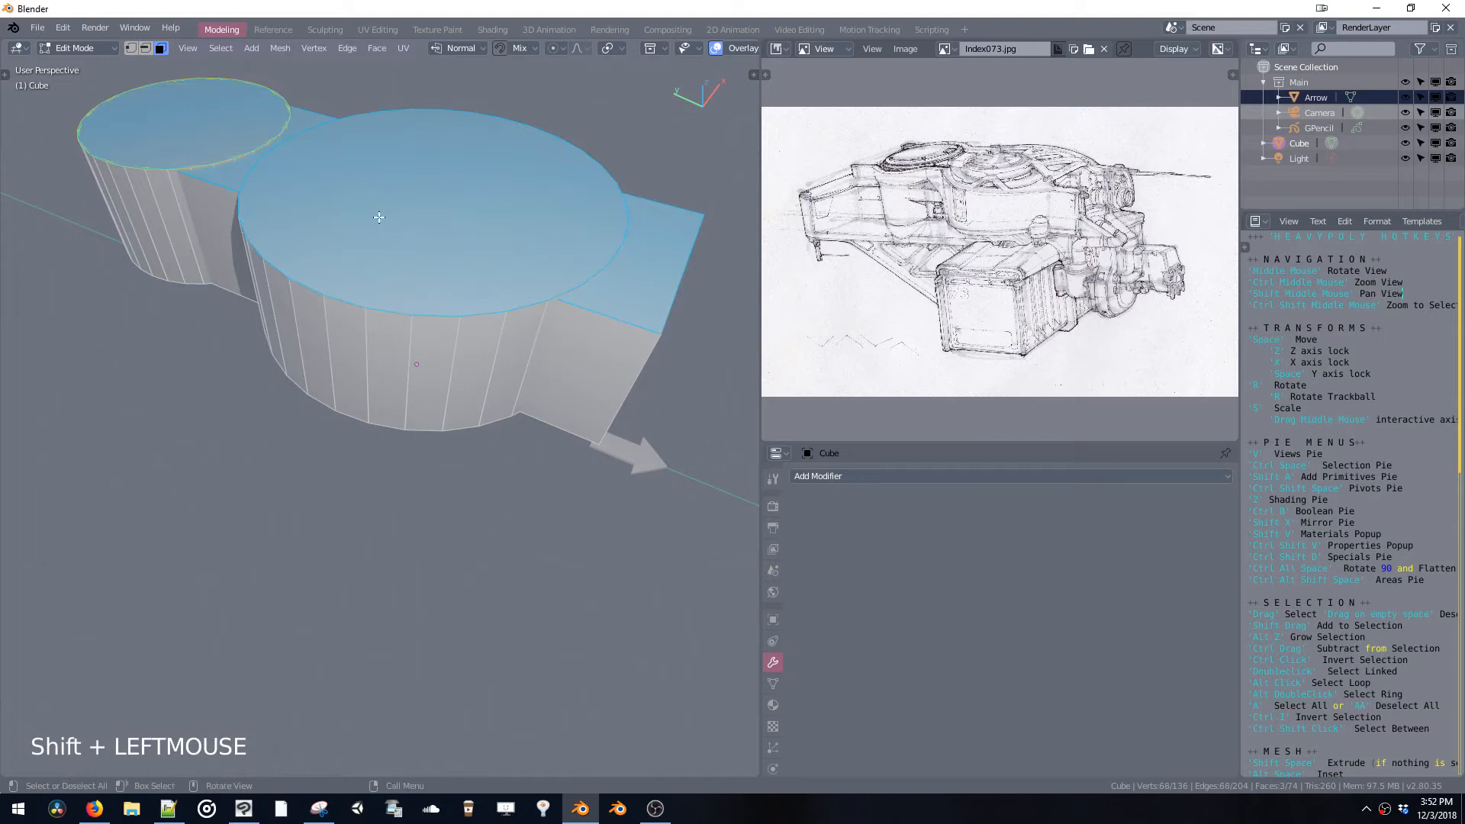
{"action": "left_click", "coordinate": [298, 183]}
{"action": "left_click", "coordinate": [196, 131], "text": "shift"}
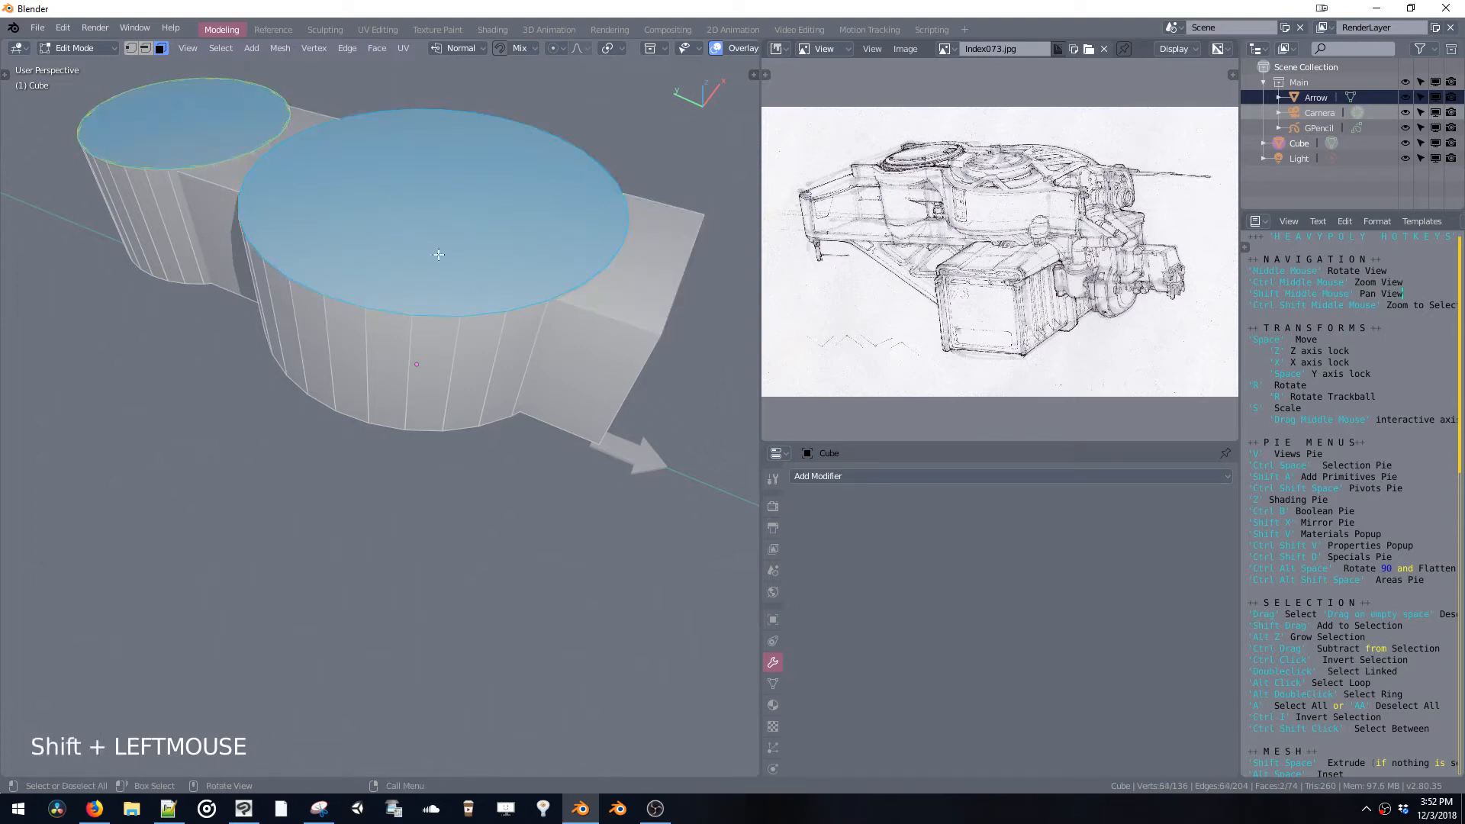
{"action": "middle_click_drag", "start_coordinate": [435, 249], "coordinate": [439, 234]}
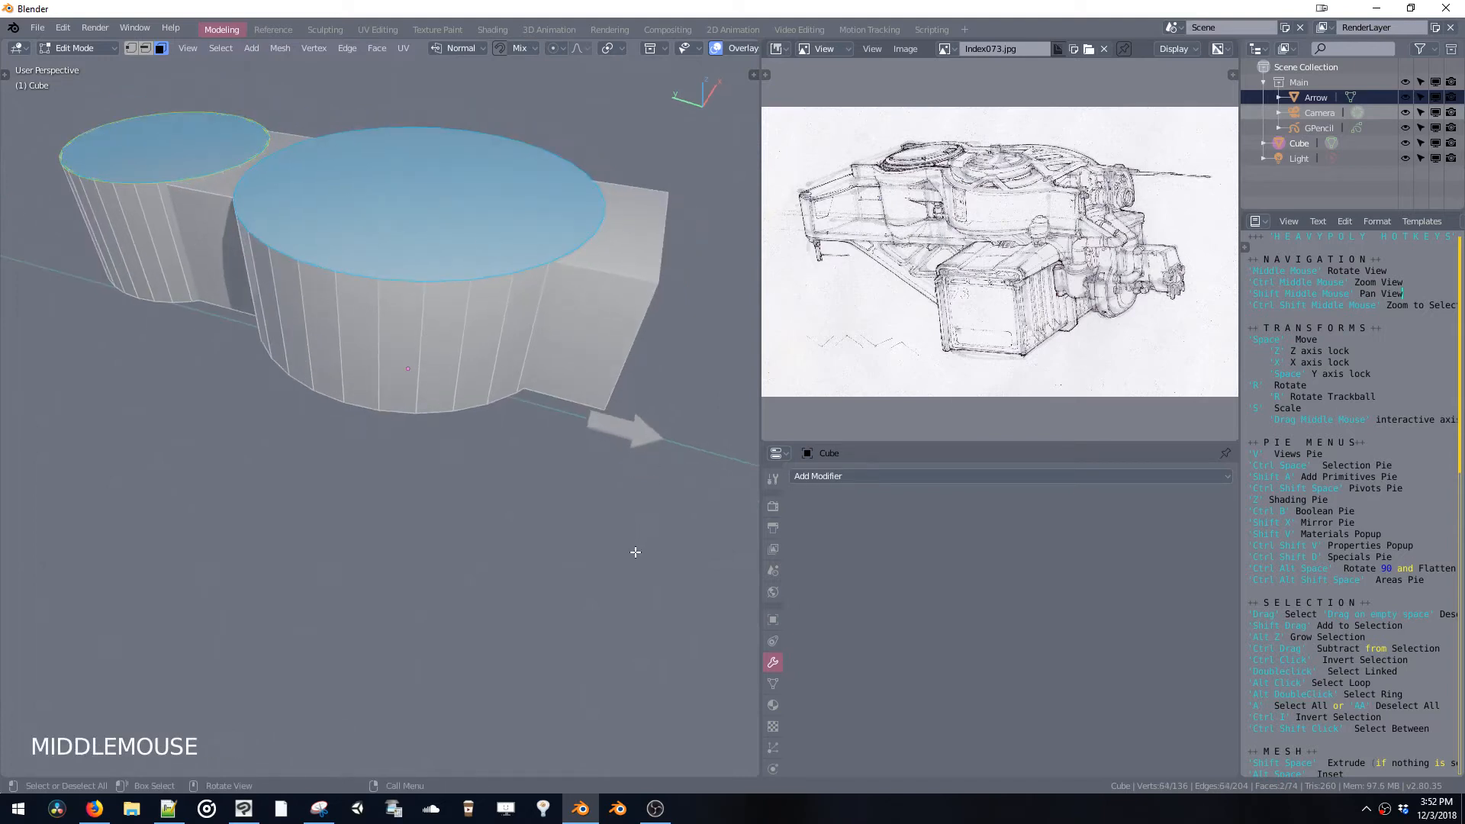
{"action": "key", "text": "alt+space"}
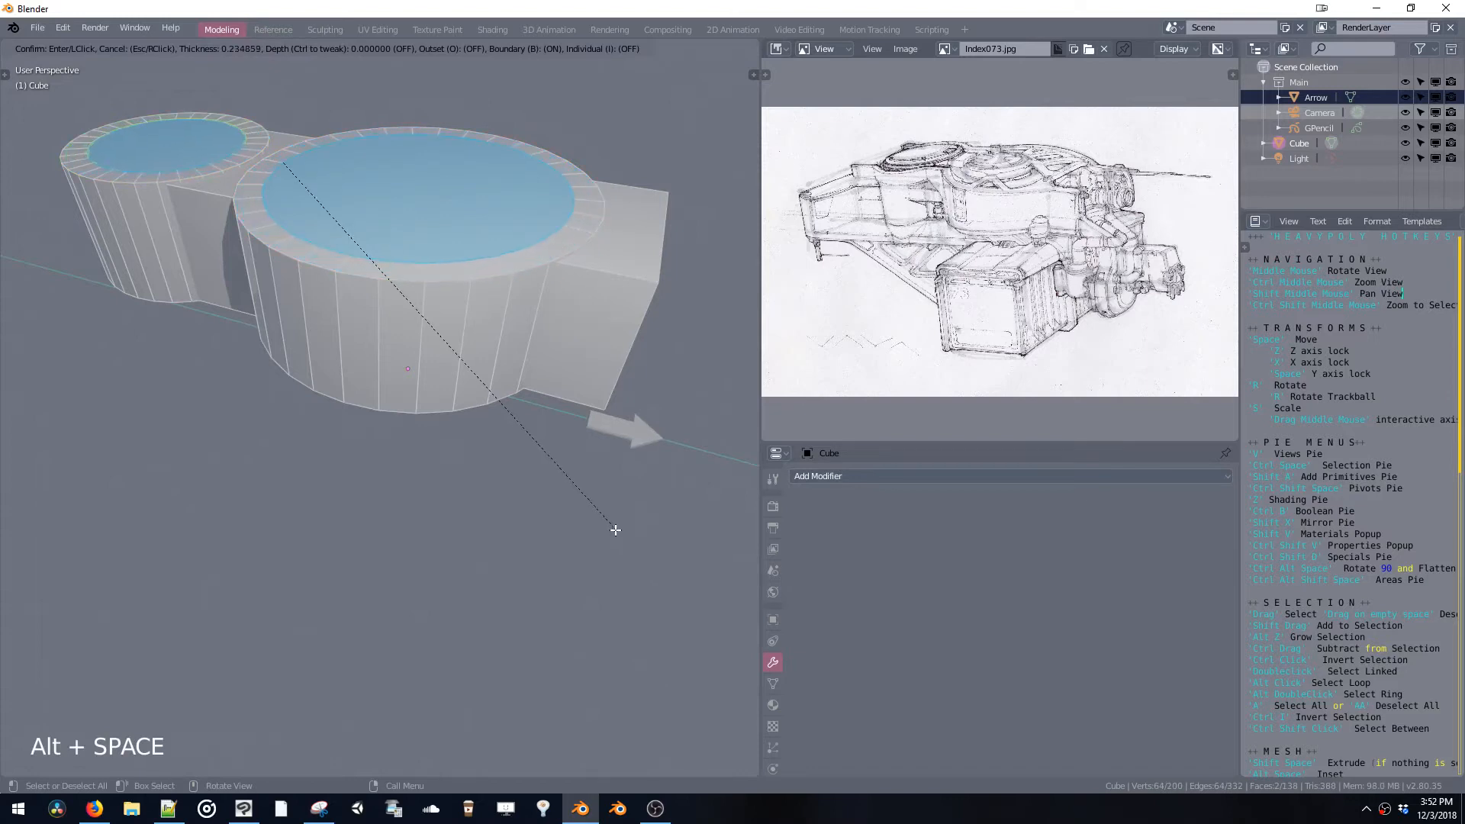
{"action": "left_click", "coordinate": [611, 527]}
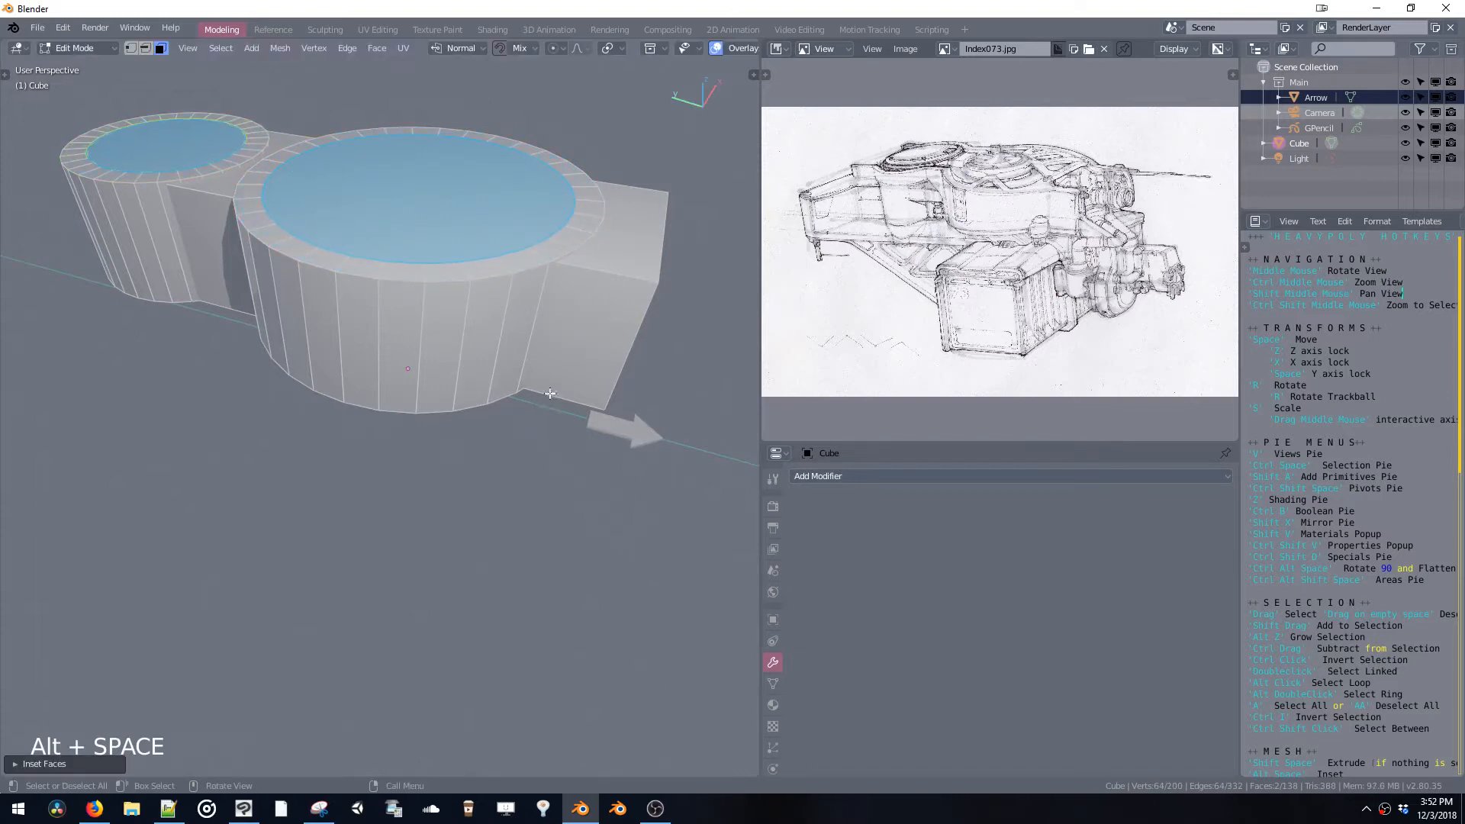
Select only the circular underside face of the large disc
{"action": "middle_click_drag", "start_coordinate": [550, 393], "coordinate": [561, 312]}
{"action": "left_click", "coordinate": [445, 312]}
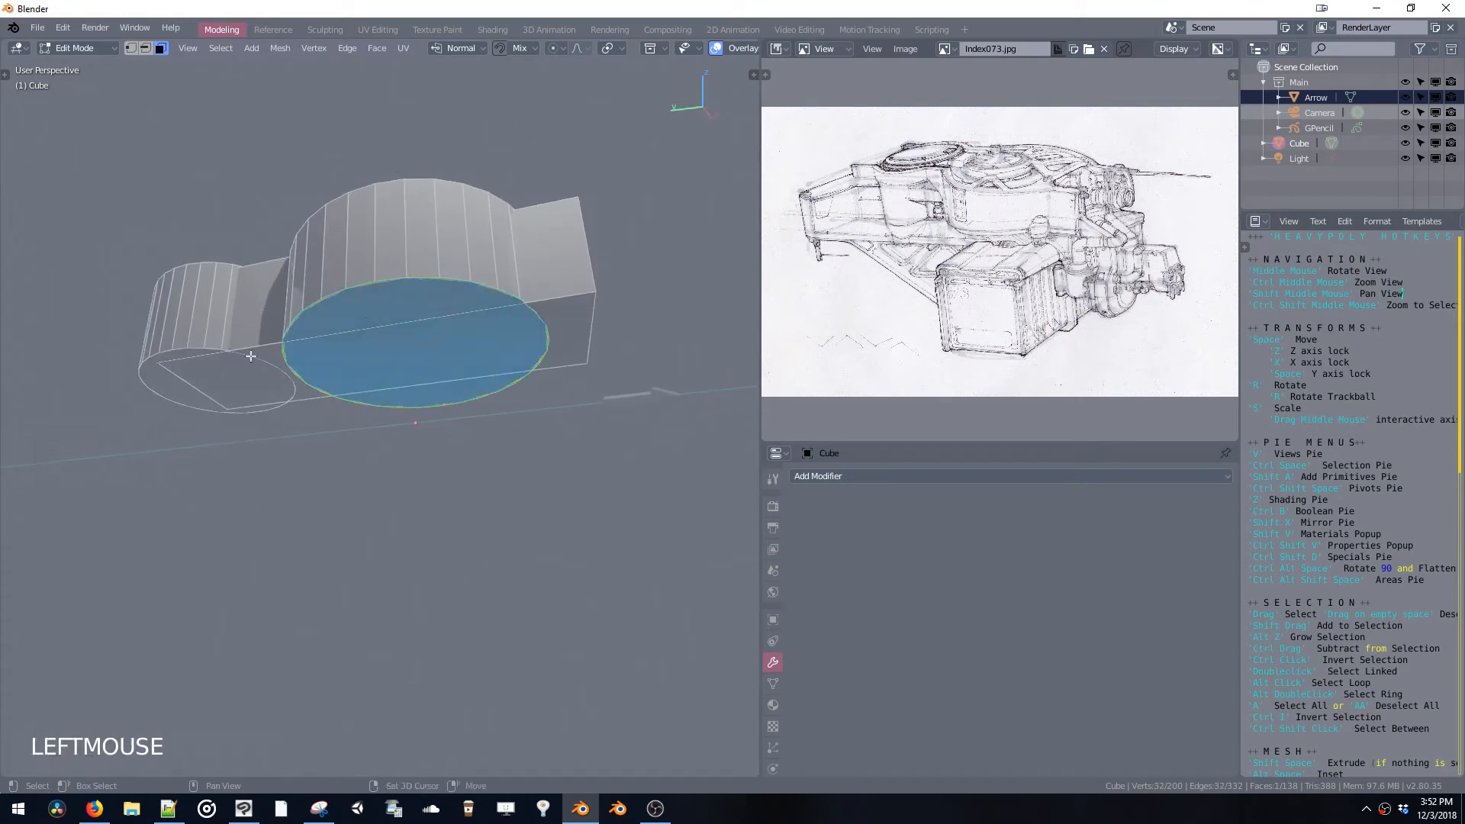
{"action": "left_click", "coordinate": [174, 354], "text": "shift"}
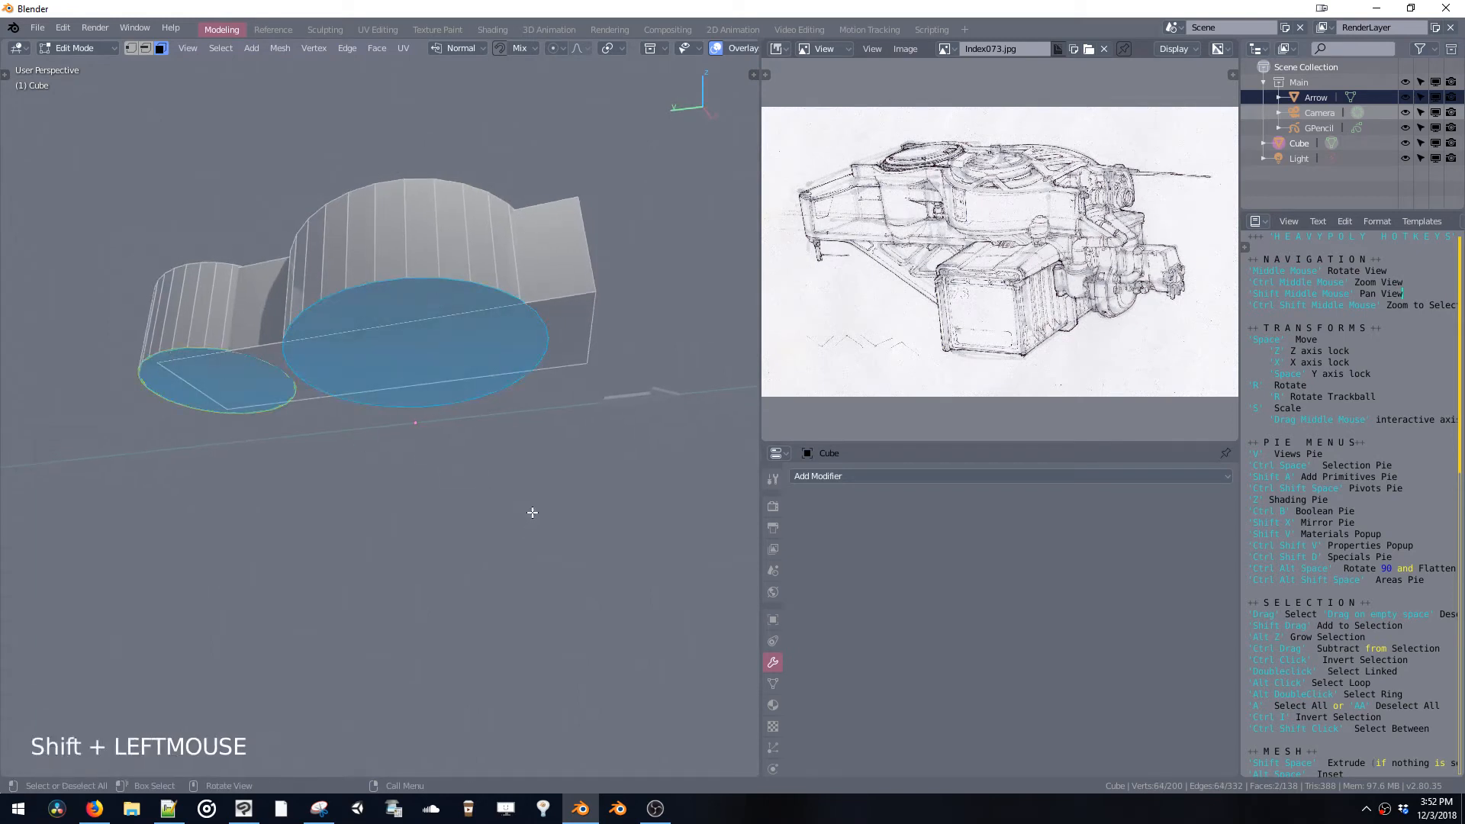
{"action": "left_click", "coordinate": [425, 304]}
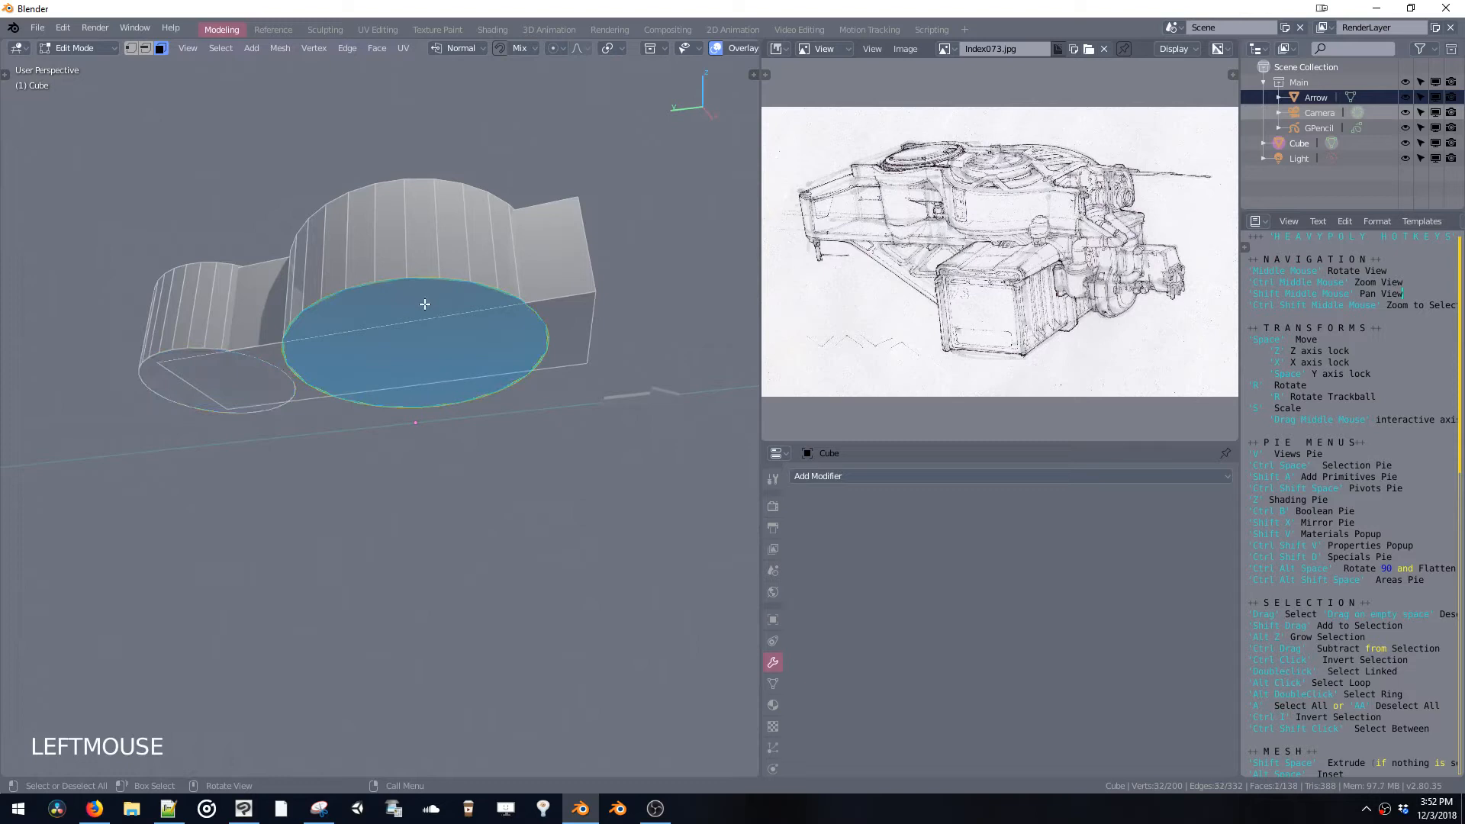
Try to inset the large disc's underside and move the inner face along the Z axis, and undo it
{"action": "key", "text": "alt+space"}
{"action": "left_click", "coordinate": [562, 501]}
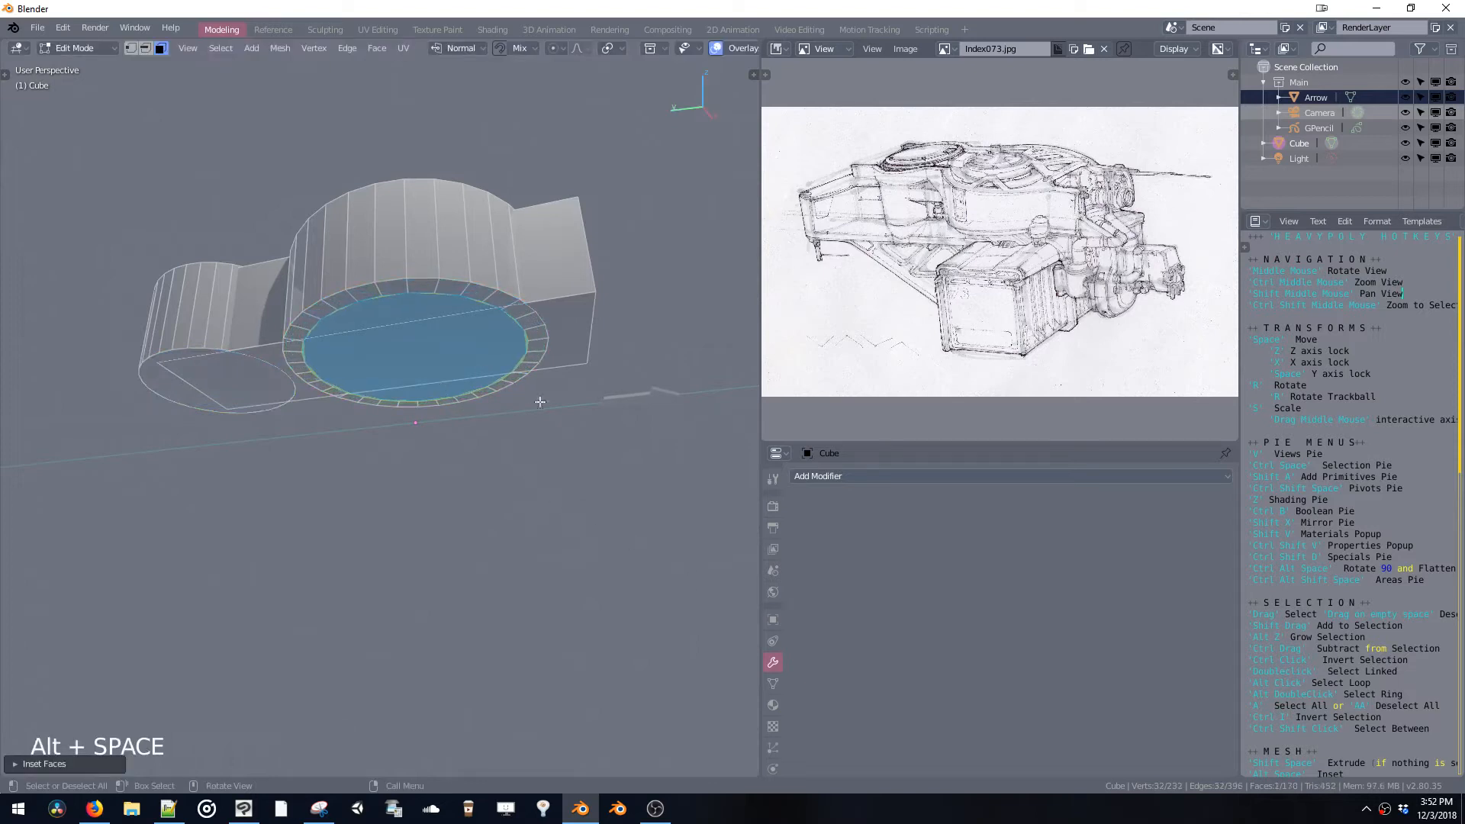
{"action": "key", "text": "space"}
{"action": "key", "text": "z"}
{"action": "left_click", "coordinate": [537, 419]}
{"action": "middle_click_drag", "start_coordinate": [534, 395], "coordinate": [546, 422]}
{"action": "key", "text": "ctrl+z"}
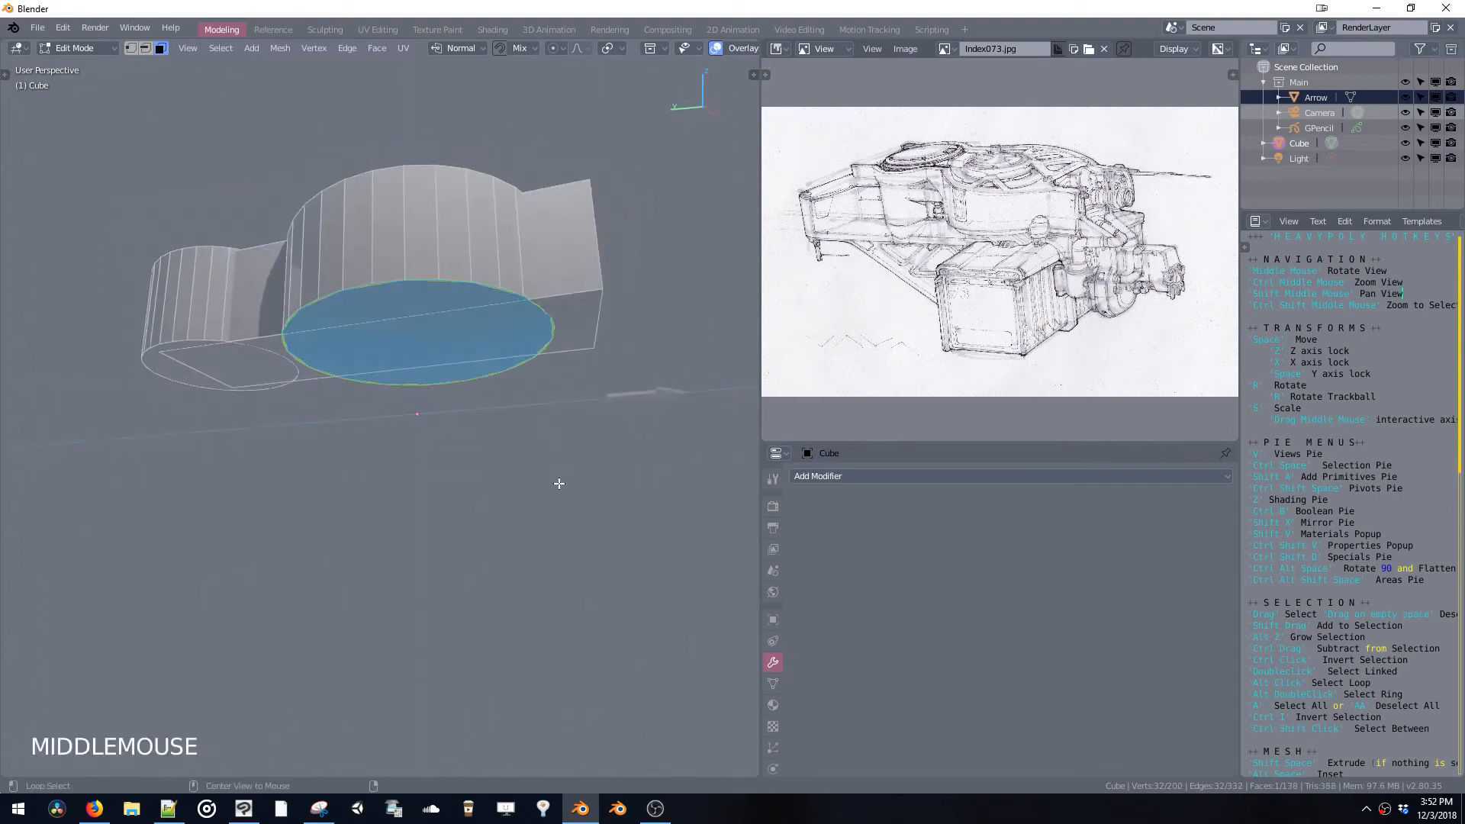
Inset the large disc's underside by about 0.3 and lower the inner face along the global Z axis to form a shallow taper
{"action": "key", "text": "alt+space"}
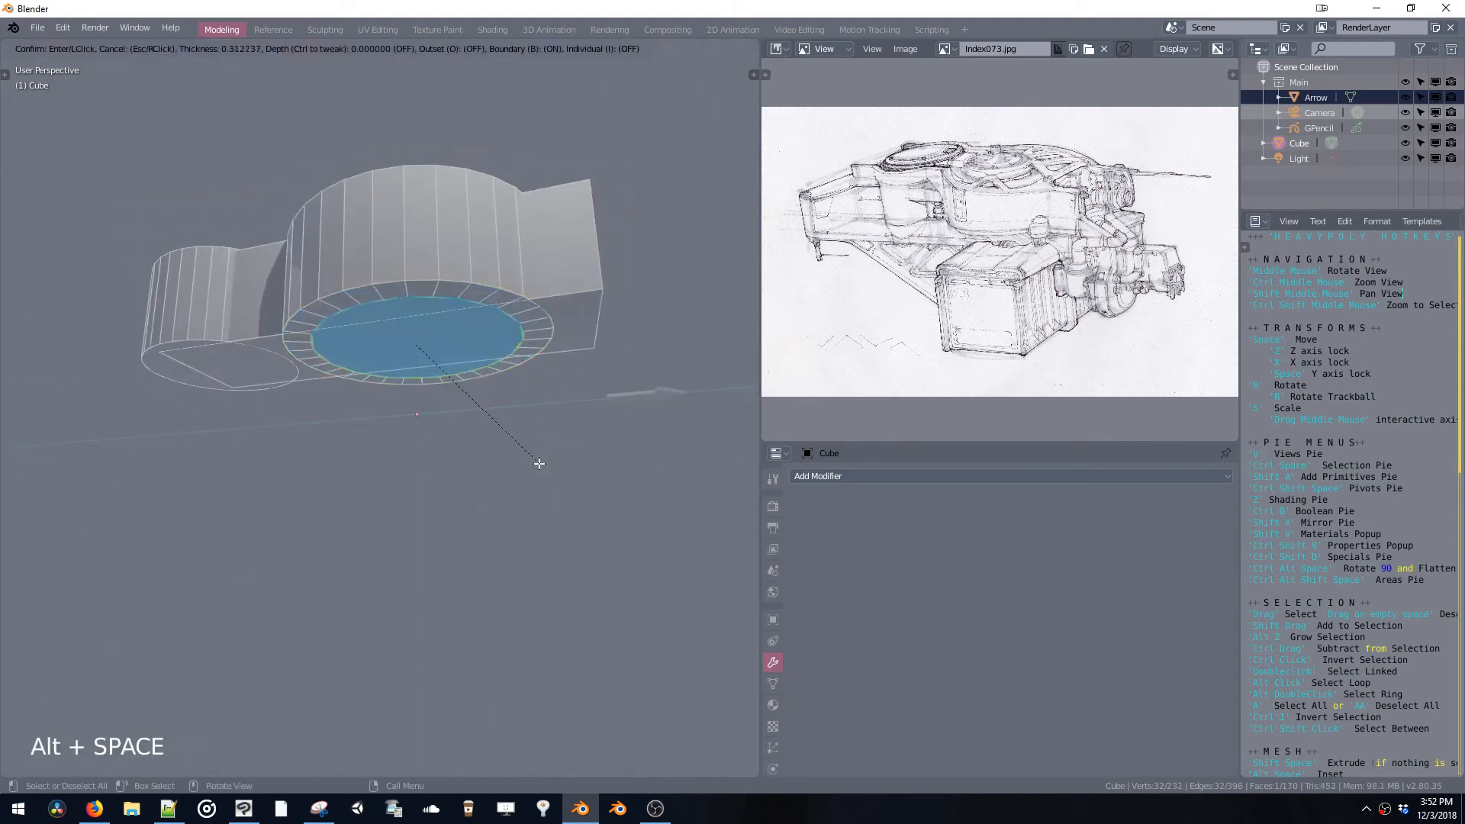
{"action": "left_click", "coordinate": [541, 469]}
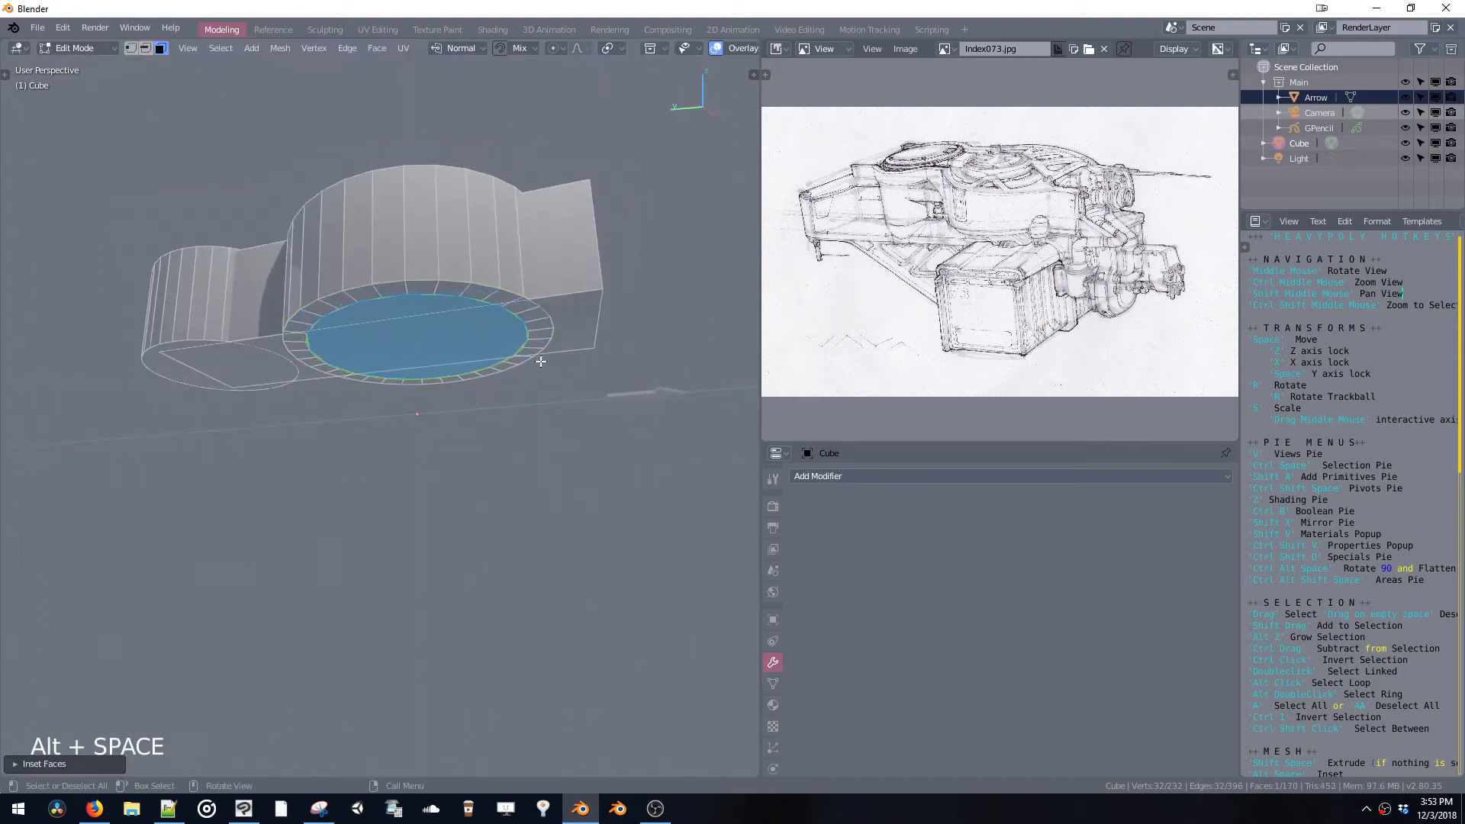
{"action": "key", "text": "space"}
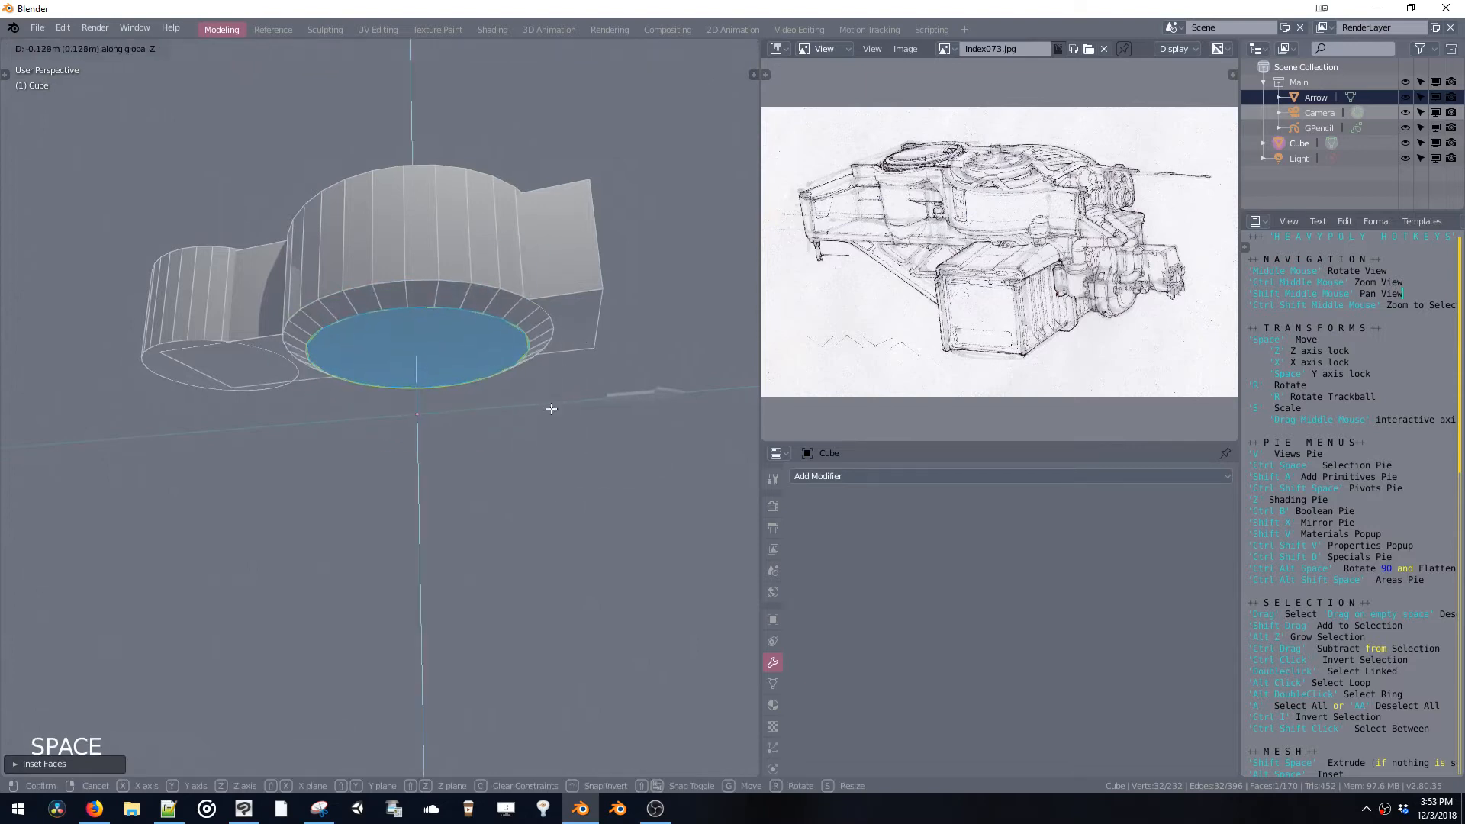
{"action": "left_click", "coordinate": [550, 409]}
{"action": "middle_click_drag", "start_coordinate": [570, 377], "coordinate": [542, 327]}
{"action": "key", "text": "space"}
{"action": "key", "text": "z"}
{"action": "left_click", "coordinate": [586, 410]}
Select the box's end face beyond the large disc, and switch to vertex selection mode and back to face mode
{"action": "left_click", "coordinate": [561, 329]}
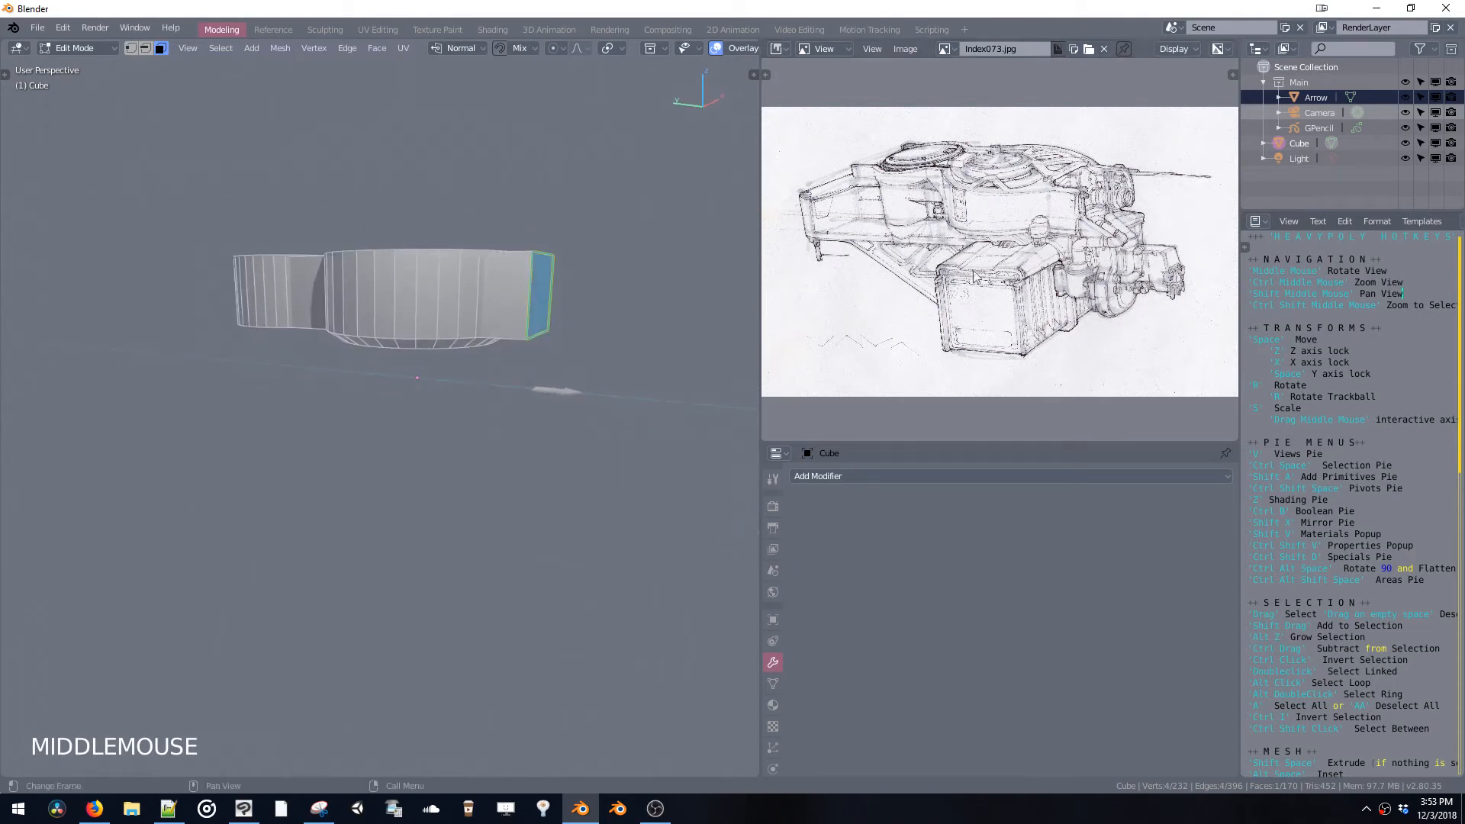
{"action": "middle_click_drag", "start_coordinate": [659, 357], "coordinate": [628, 369]}
{"action": "key", "text": "ctrl+space"}
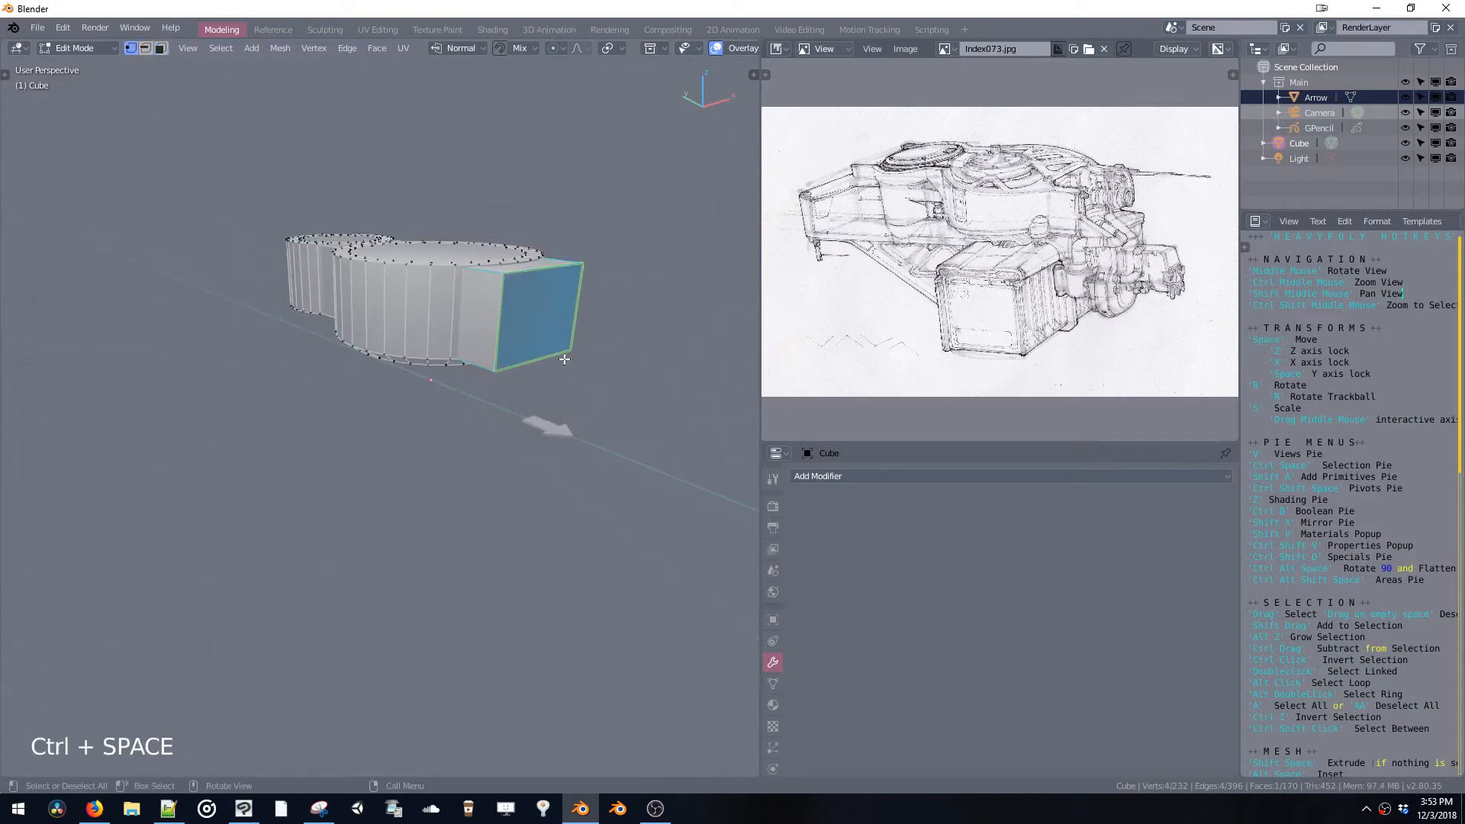
{"action": "key", "text": "ctrl+space"}
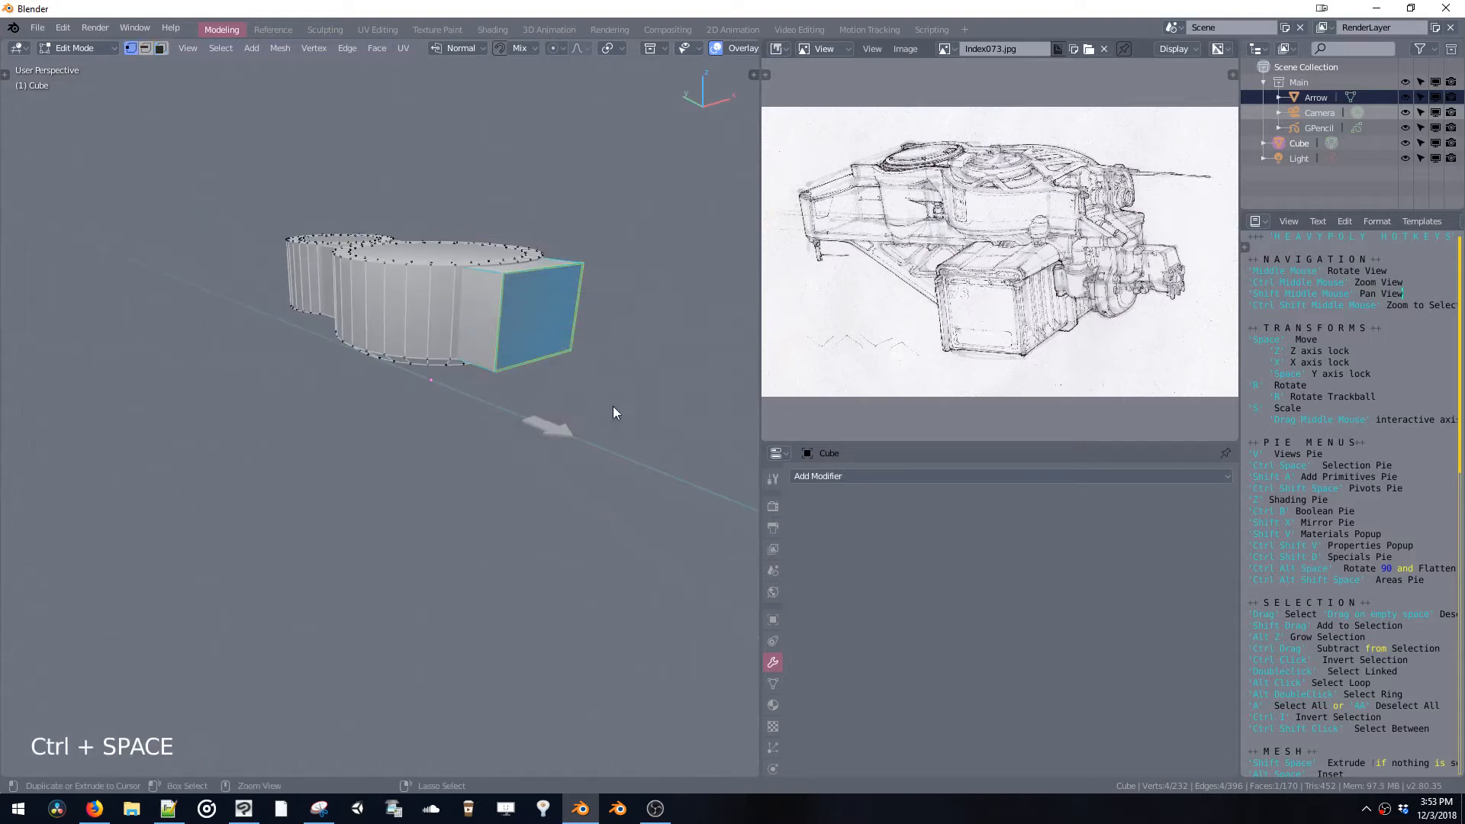
{"action": "key", "text": "ctrl+space"}
{"action": "left_click", "coordinate": [699, 343]}
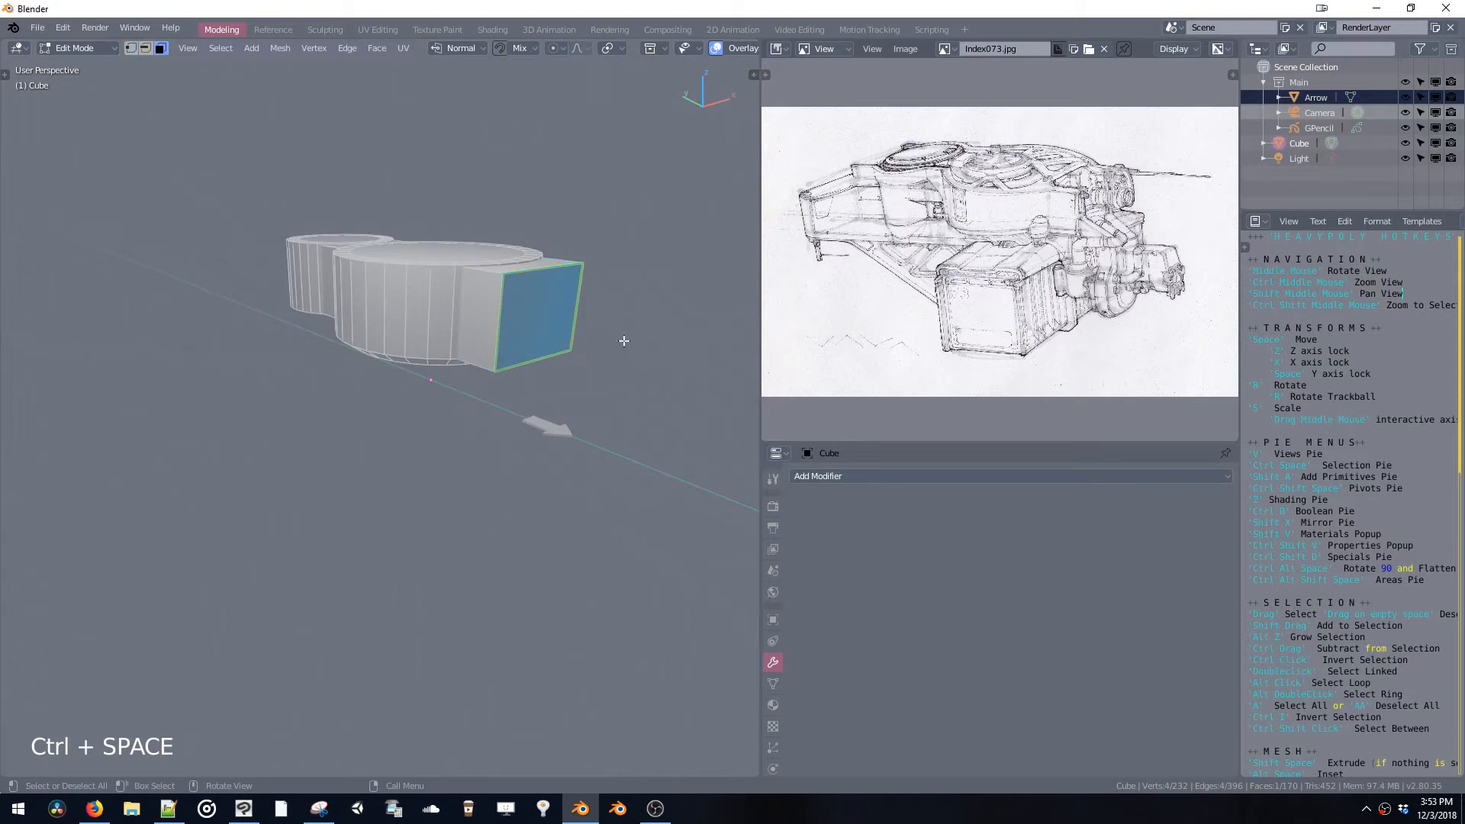
Duplicate the box's end face beyond the large disc and place the copy straight below the box along the global Z axis
{"action": "left_click", "coordinate": [546, 337]}
{"action": "middle_click_drag", "start_coordinate": [632, 333], "coordinate": [563, 303], "text": "shift"}
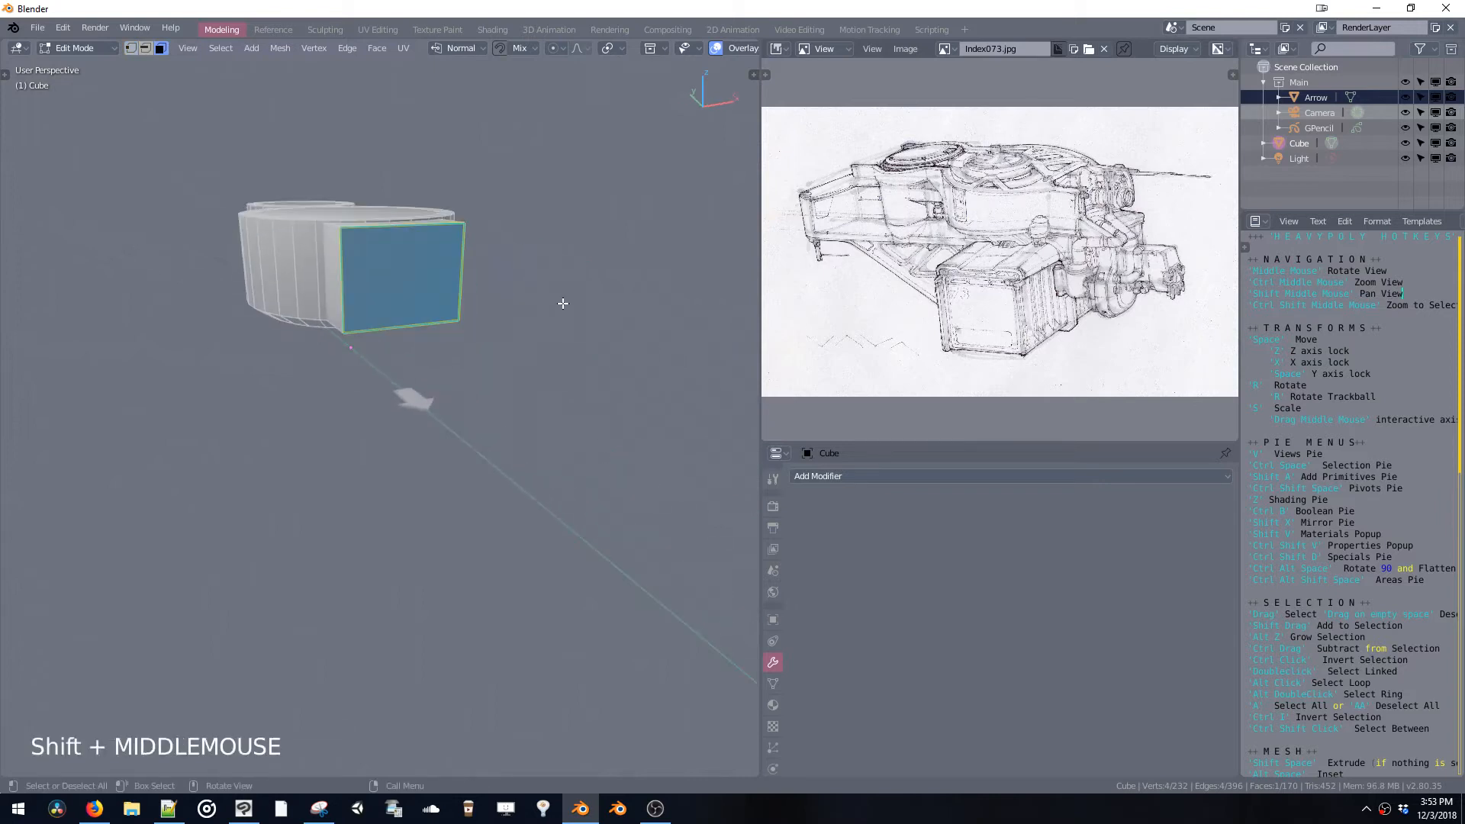
{"action": "key", "text": "shift+d"}
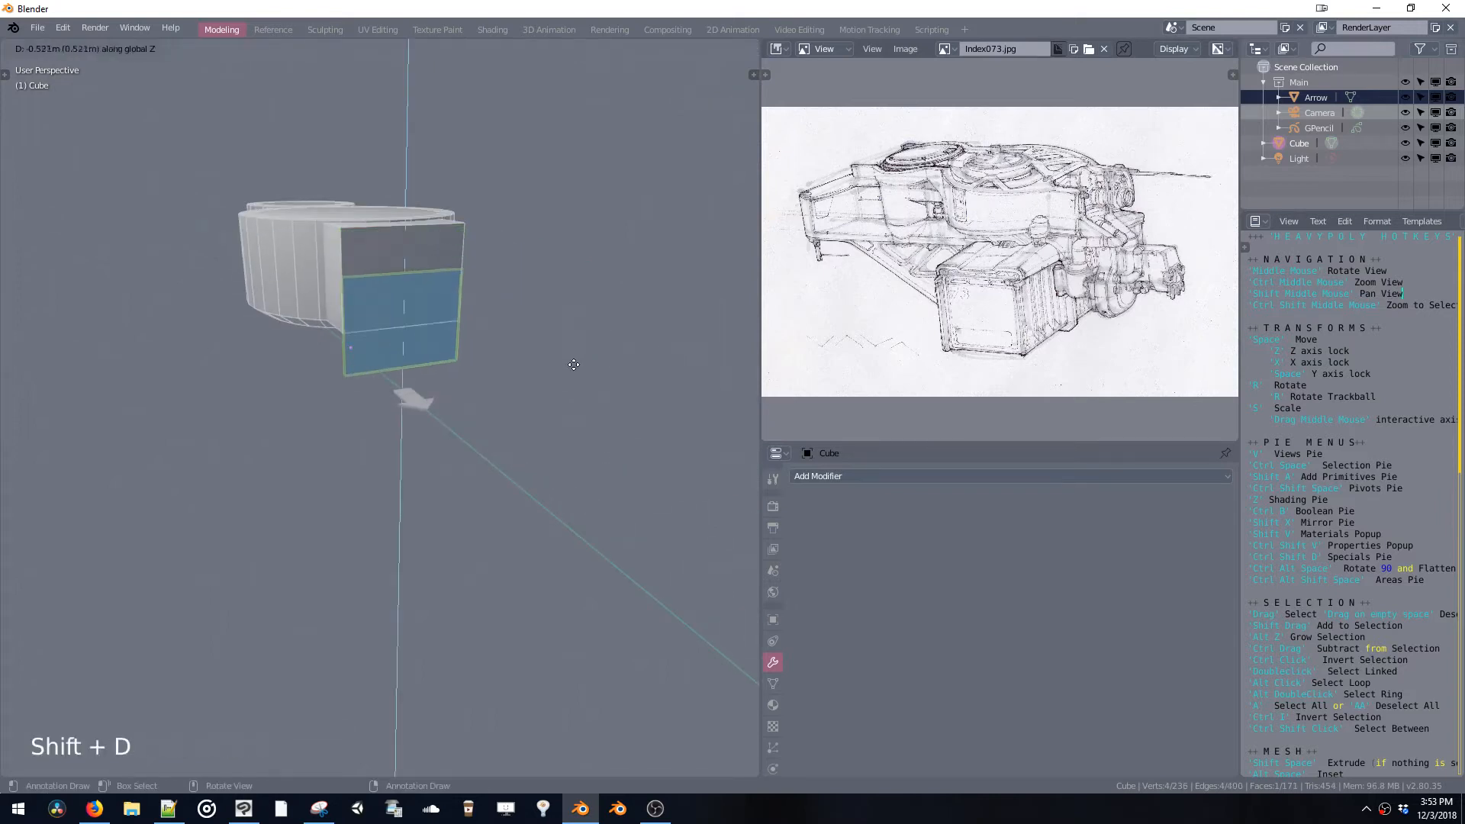
{"action": "left_click", "coordinate": [575, 450]}
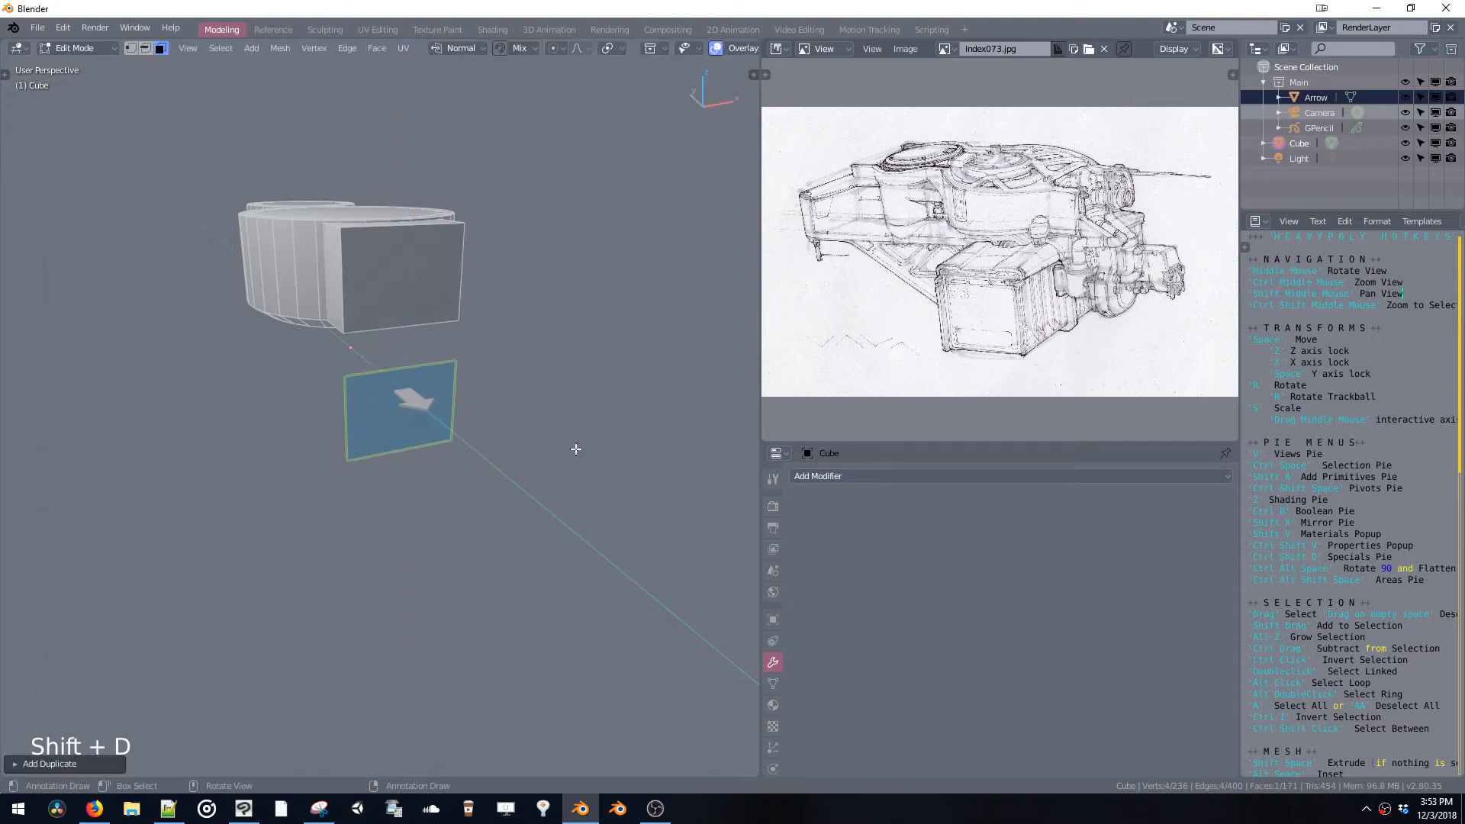
Scale the duplicated face below the box along the global X axis to make it a long rectangle
{"action": "middle_click_drag", "start_coordinate": [522, 413], "coordinate": [529, 363], "text": "shift"}
{"action": "key", "text": "s"}
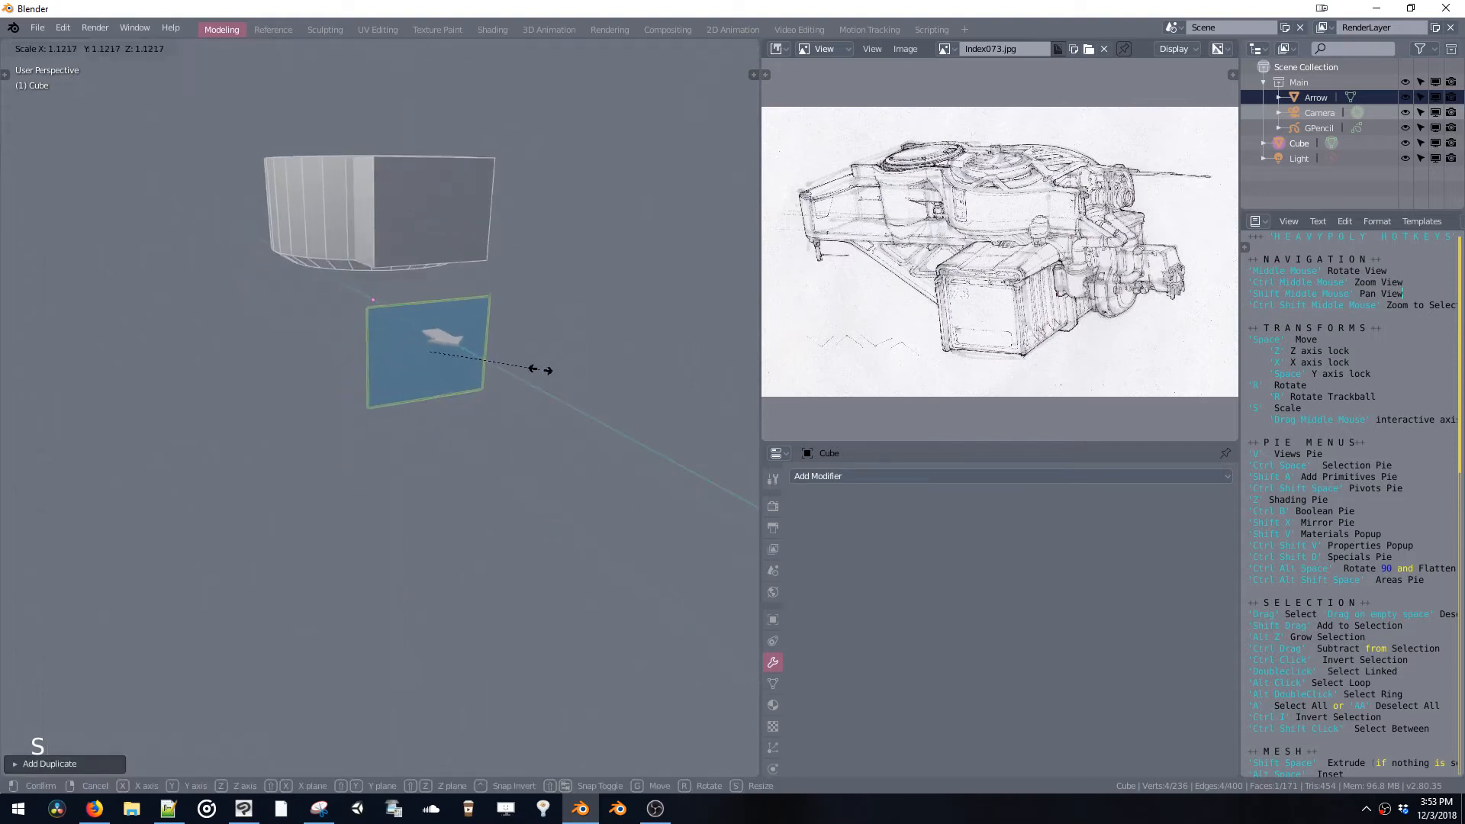
{"action": "key", "text": "x"}
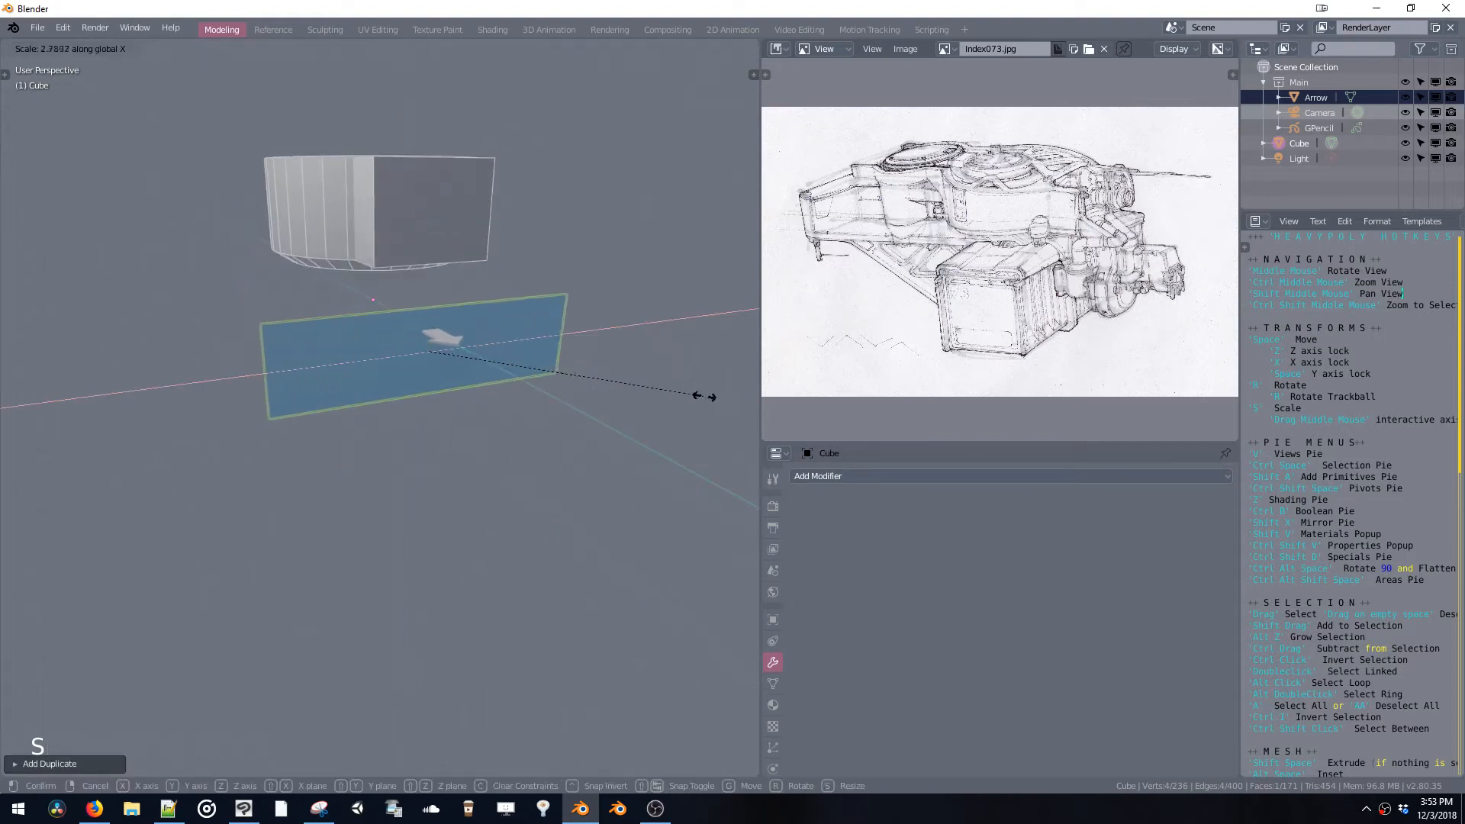
{"action": "left_click", "coordinate": [524, 366]}
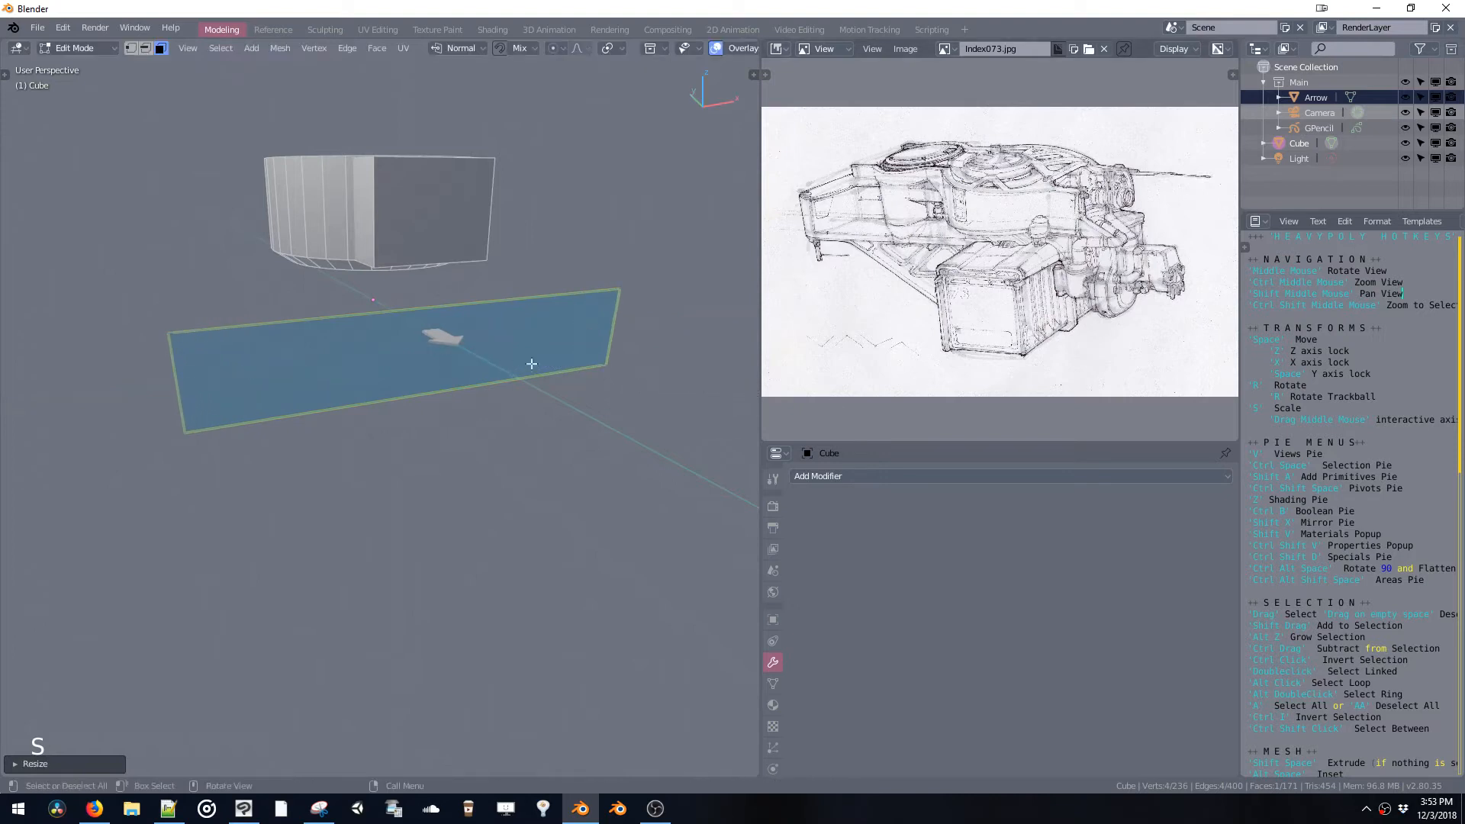
Extrude the long rectangular face along its normal to turn it into a solid box under the large disc
{"action": "middle_click_drag", "start_coordinate": [524, 366], "coordinate": [582, 353]}
{"action": "key", "text": "shift+space"}
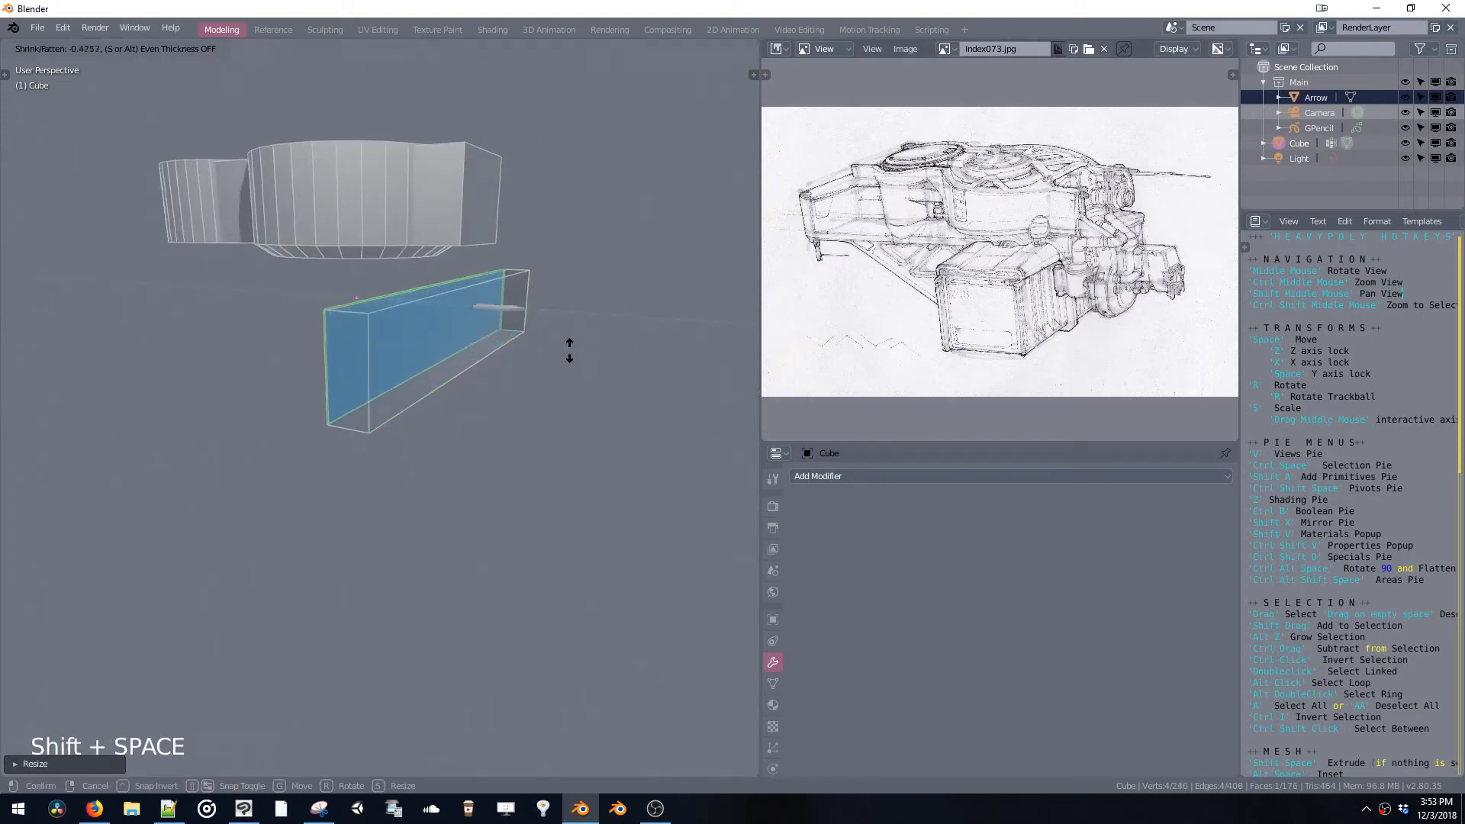
{"action": "left_click", "coordinate": [539, 321]}
{"action": "middle_click_drag", "start_coordinate": [539, 321], "coordinate": [709, 342]}
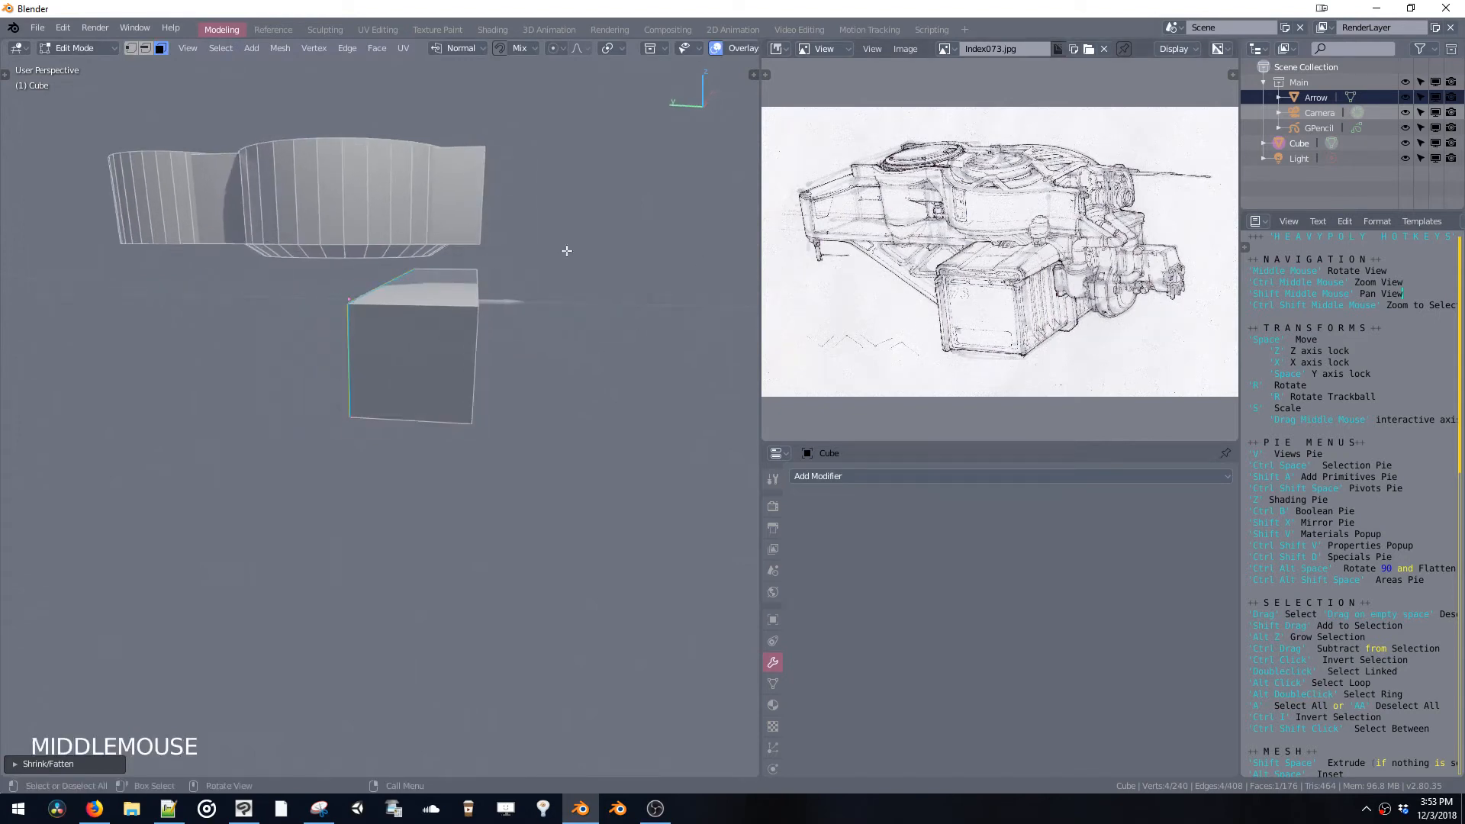
Select the whole lower box as linked geometry and adjust its proportions by scaling along the global Y and X axes
{"action": "middle_click_drag", "start_coordinate": [567, 251], "coordinate": [513, 263]}
{"action": "double_click", "coordinate": [405, 344]}
{"action": "key", "text": "s"}
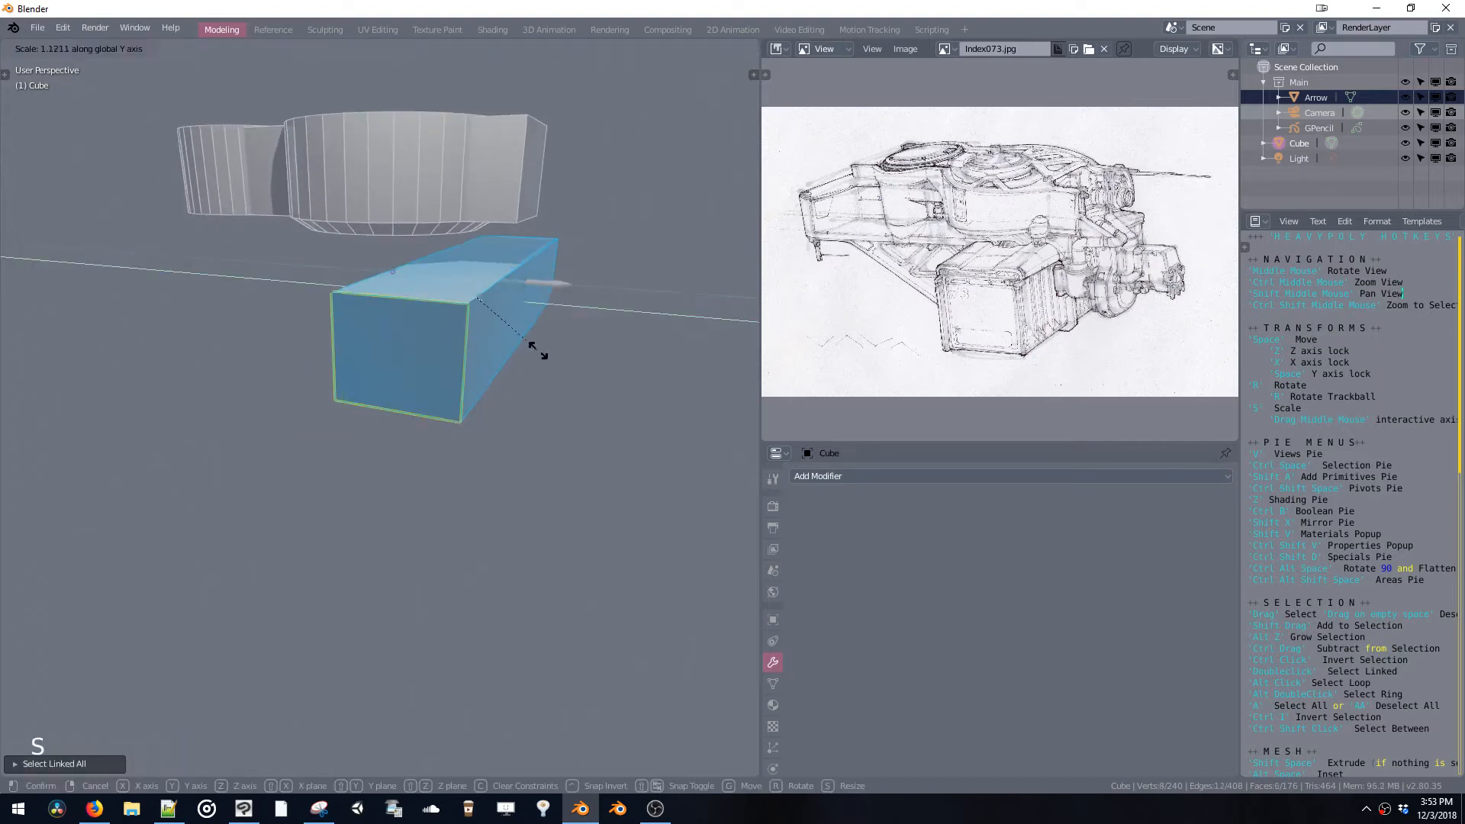
{"action": "left_click", "coordinate": [540, 350]}
{"action": "middle_click_drag", "start_coordinate": [542, 351], "coordinate": [492, 298]}
{"action": "key", "text": "s"}
{"action": "key", "text": "x"}
{"action": "left_click", "coordinate": [622, 323]}
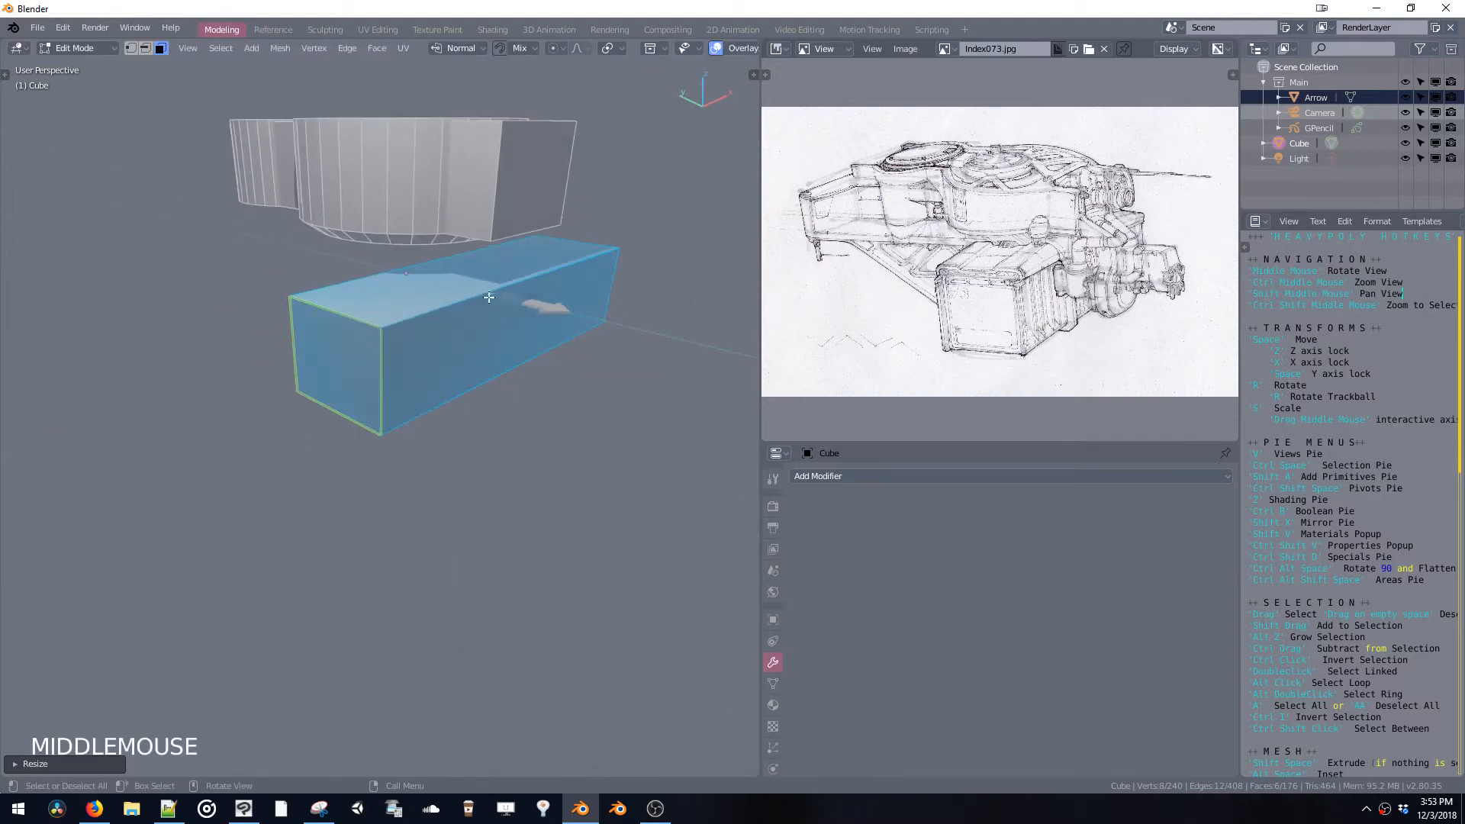
Duplicate the lower box's upper face and place the copy slightly above the box along the global Z axis
{"action": "left_click", "coordinate": [455, 297]}
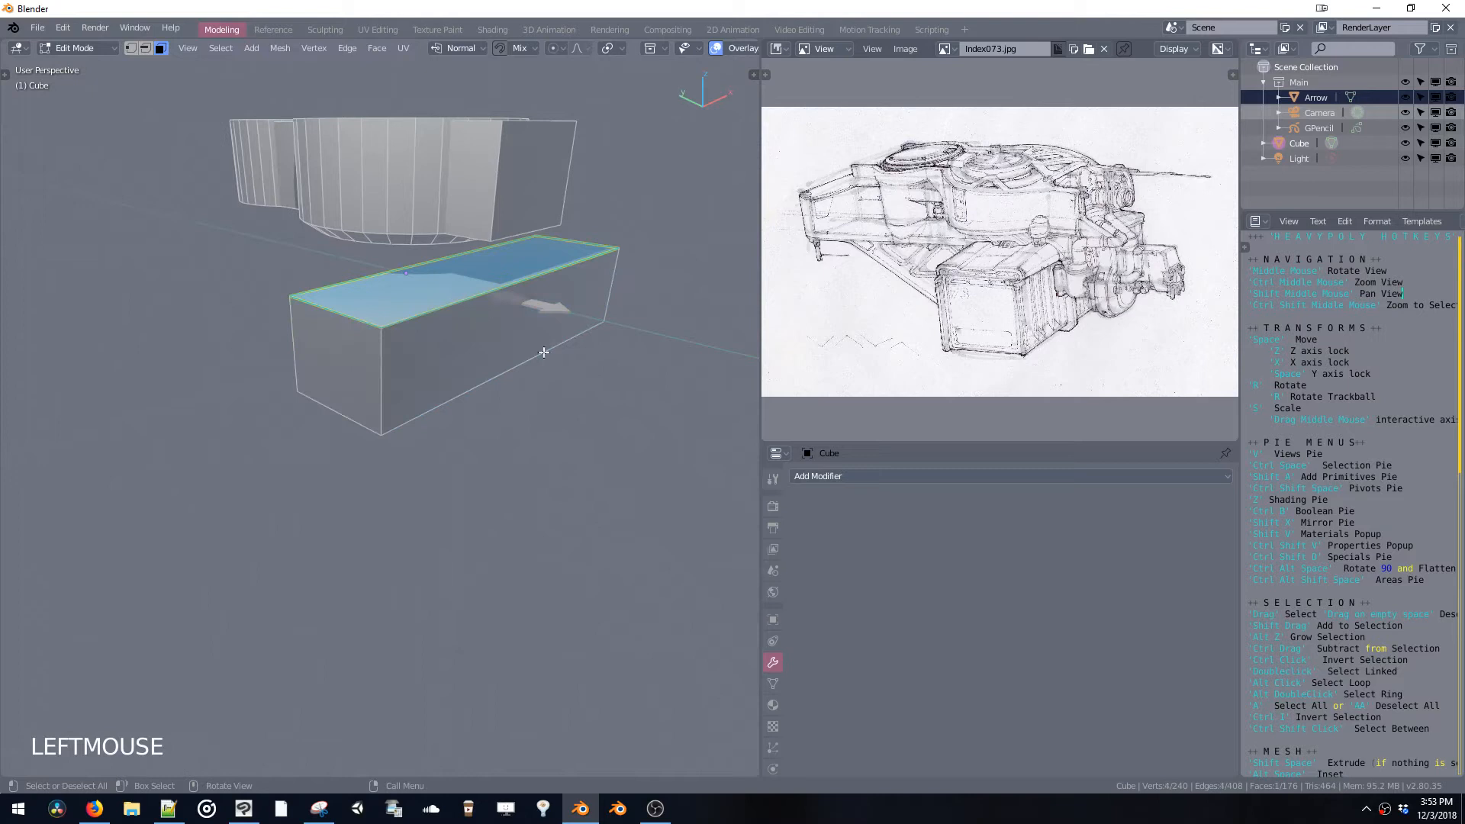
{"action": "key", "text": "shift+d"}
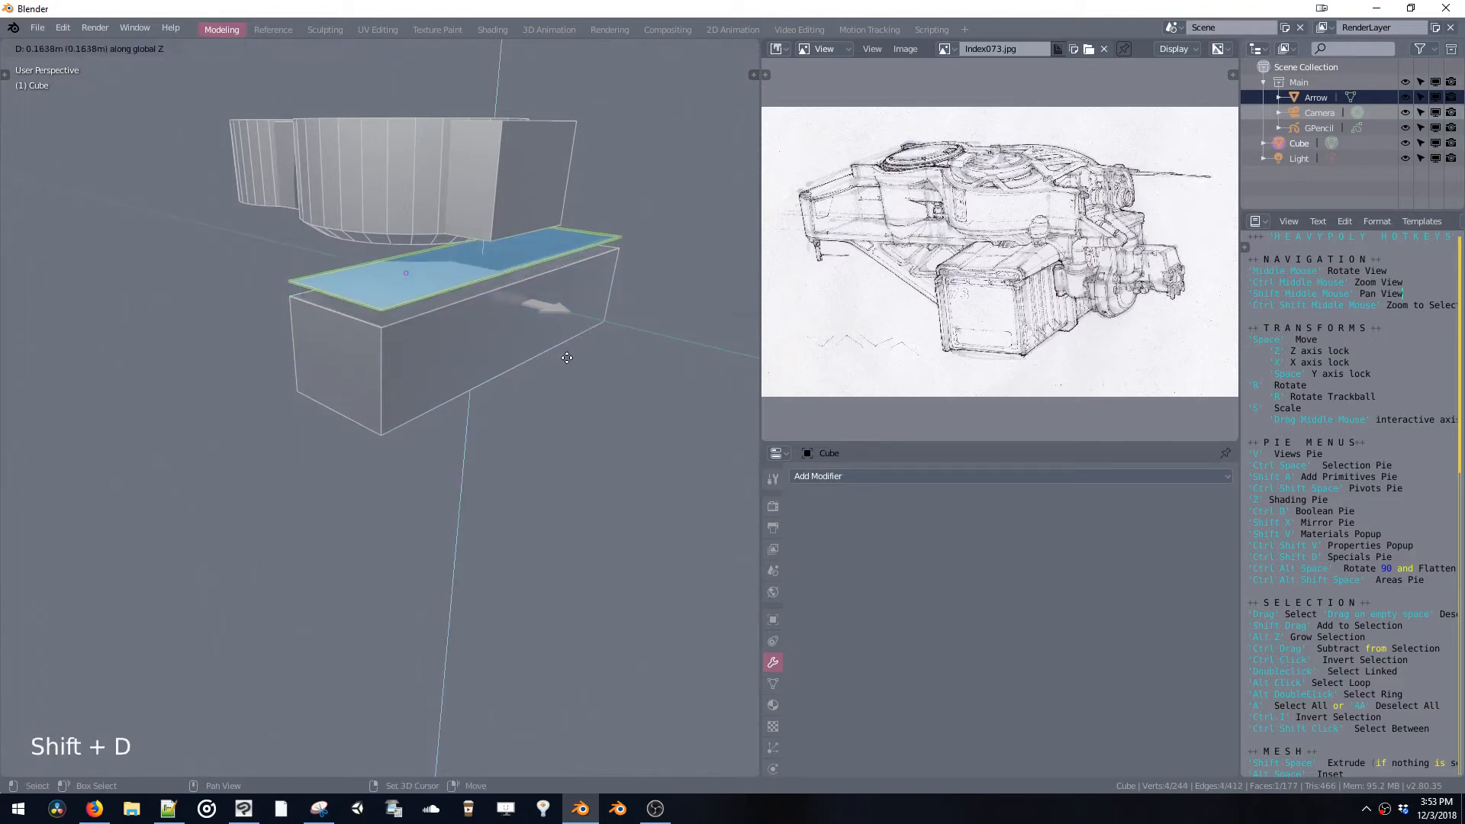
{"action": "left_click", "coordinate": [552, 397]}
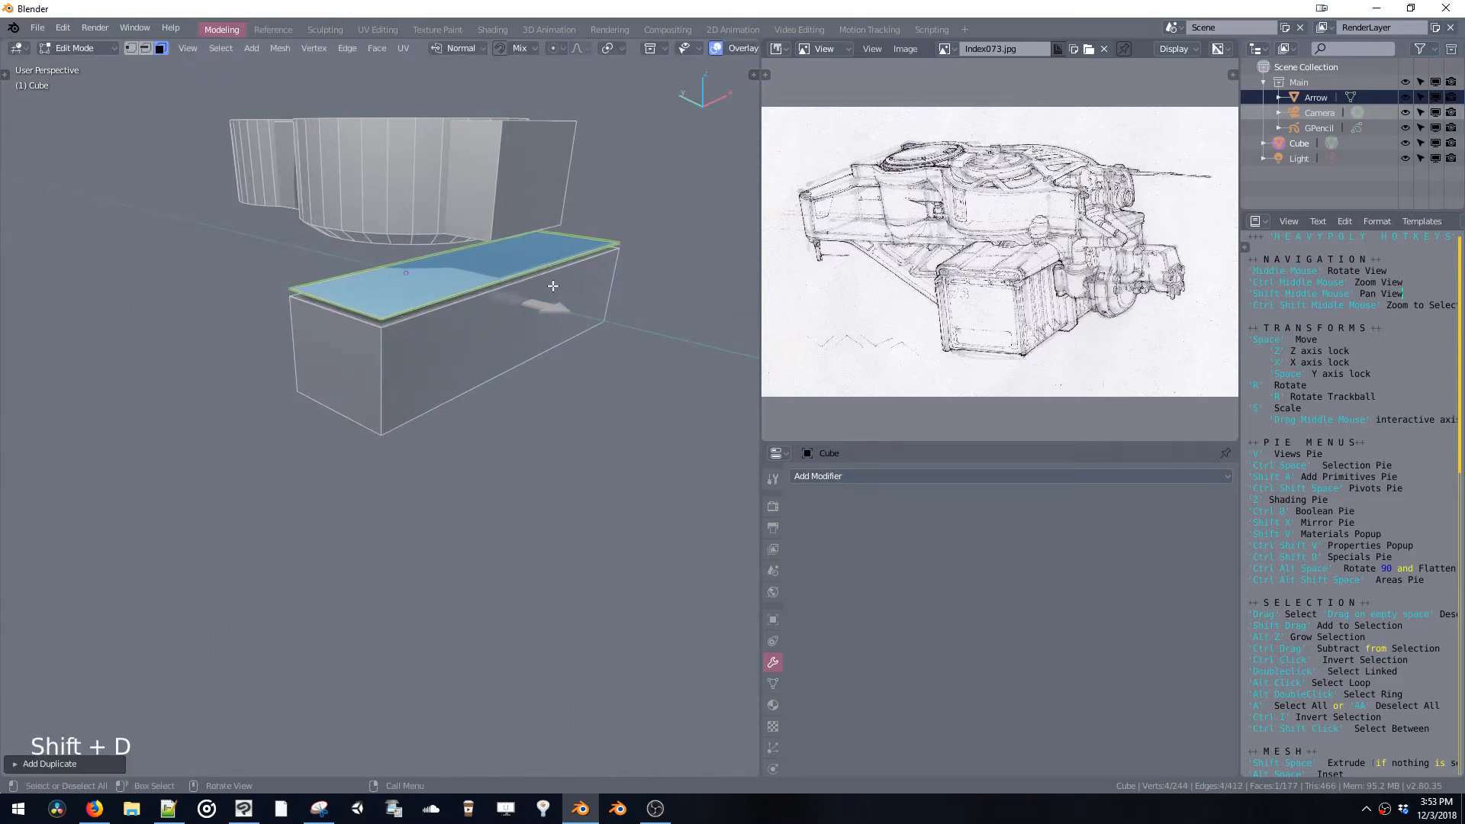
{"action": "middle_click_drag", "start_coordinate": [553, 286], "coordinate": [492, 283]}
Add a loop cut around the middle of the lower box and bevel it by about 0.99 into a wide central band
{"action": "key", "text": "ctrl"}
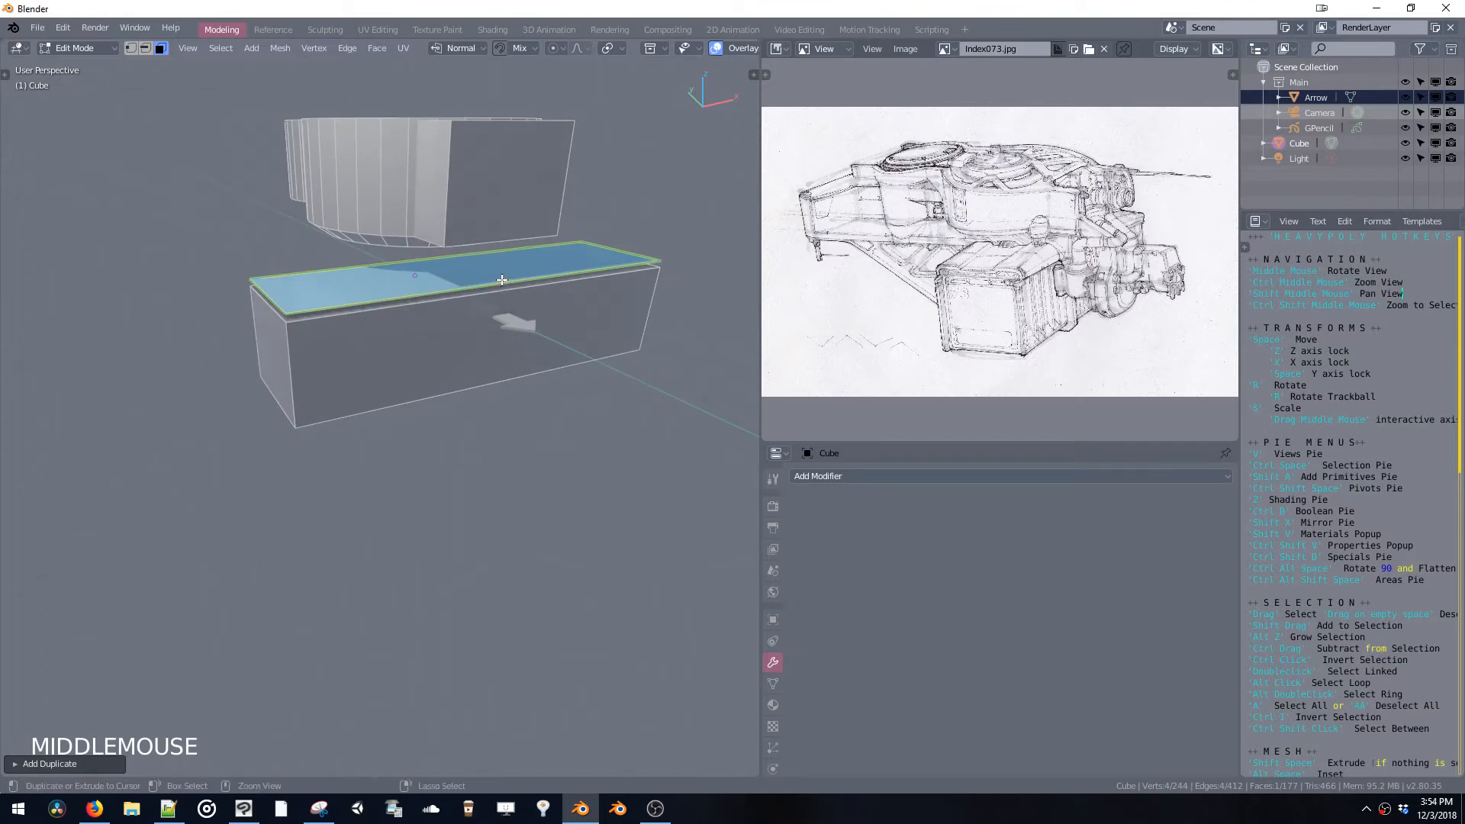
{"action": "key", "text": "ctrl+r"}
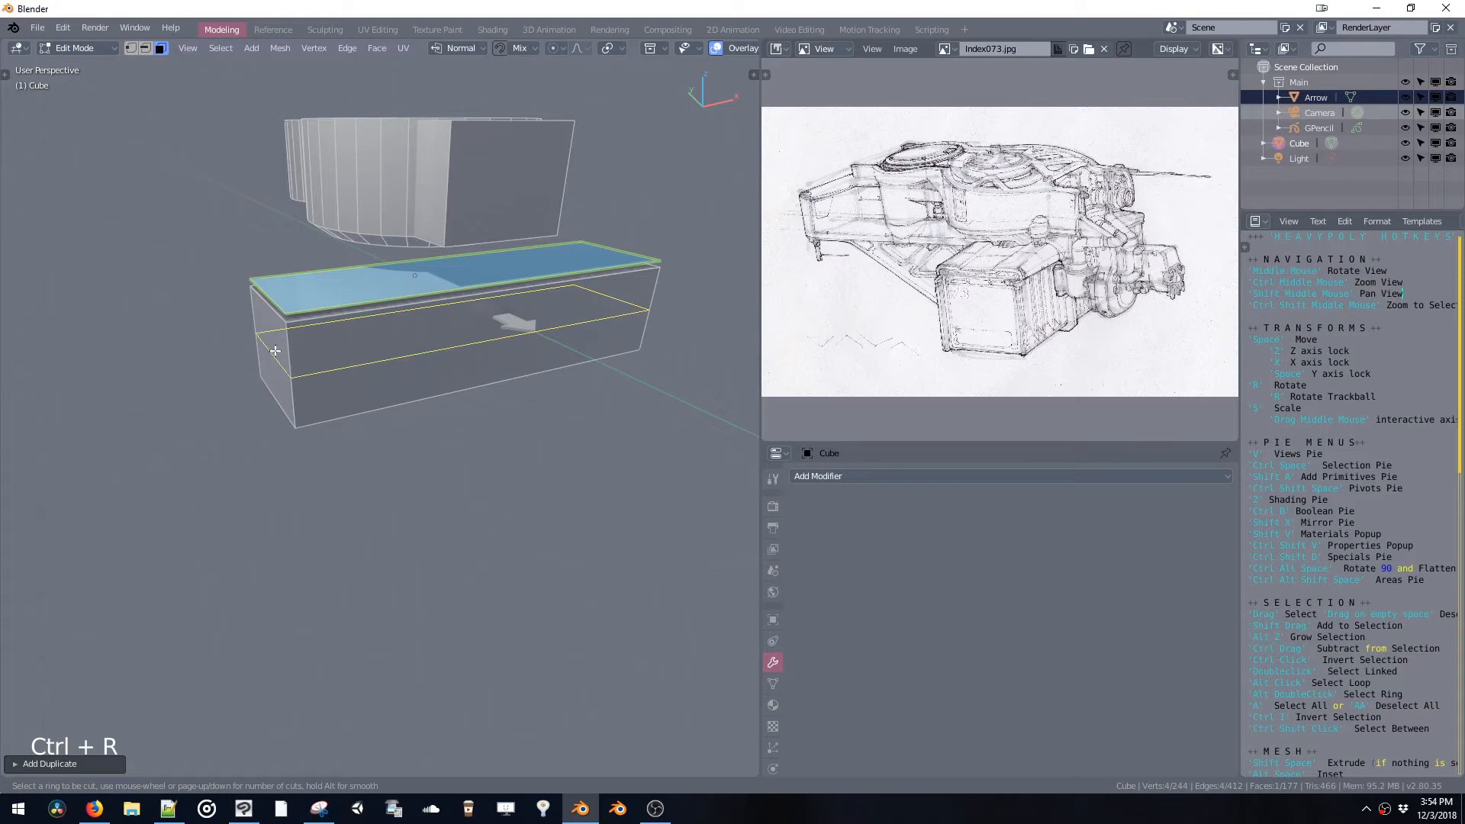
{"action": "left_click", "coordinate": [451, 401]}
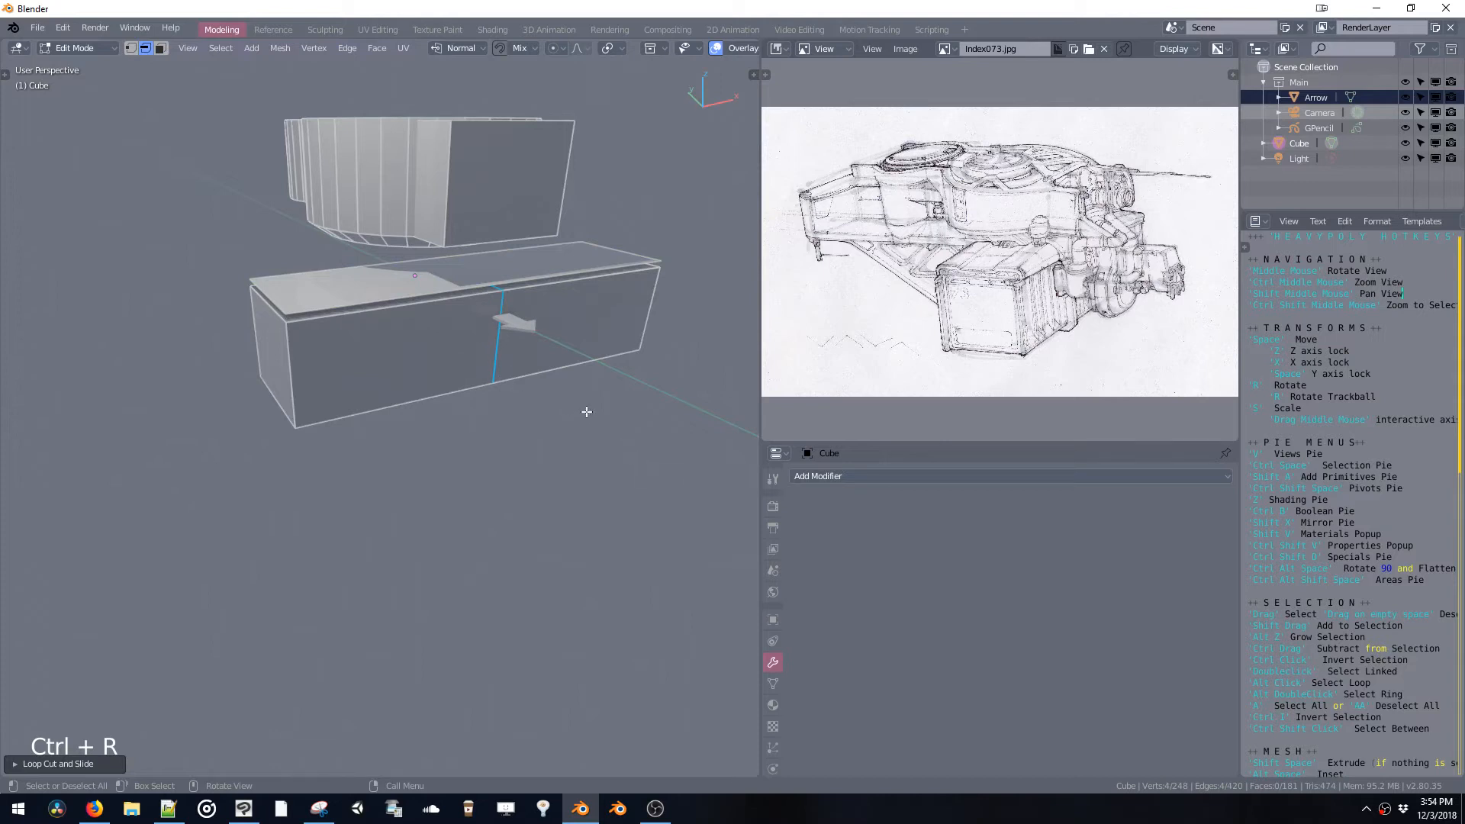
{"action": "key", "text": "b"}
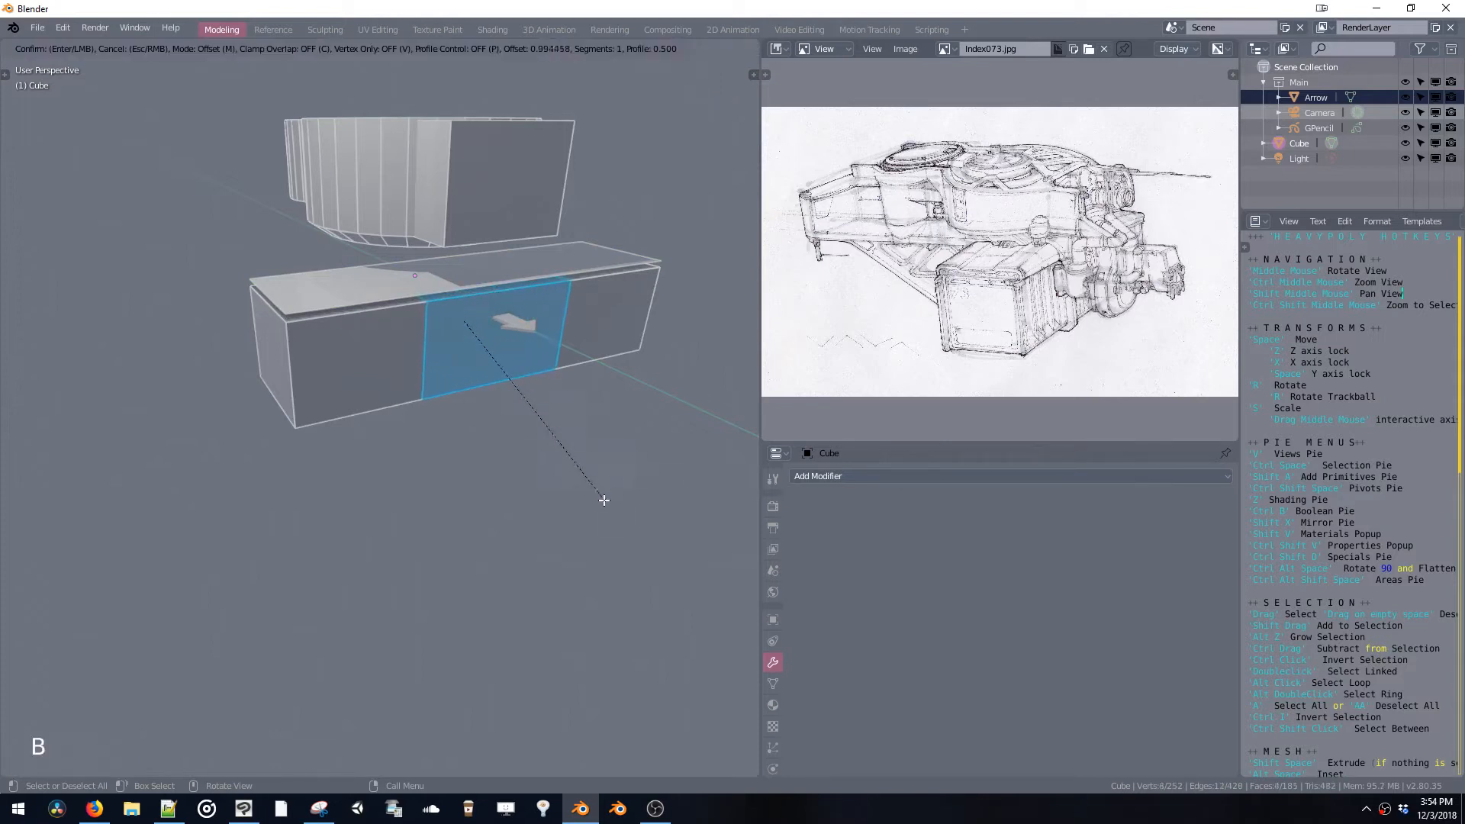
{"action": "left_click", "coordinate": [602, 502]}
Add a centred crosswise loop cut to the duplicated cover face and bevel it into a wide middle section
{"action": "mouse_move", "coordinate": [460, 306]}
{"action": "middle_mouse_down"}
{"action": "mouse_move", "coordinate": [458, 320]}
{"action": "mouse_move", "coordinate": [454, 288]}
{"action": "mouse_move", "coordinate": [455, 334]}
{"action": "mouse_move", "coordinate": [447, 282]}
{"action": "middle_mouse_up"}
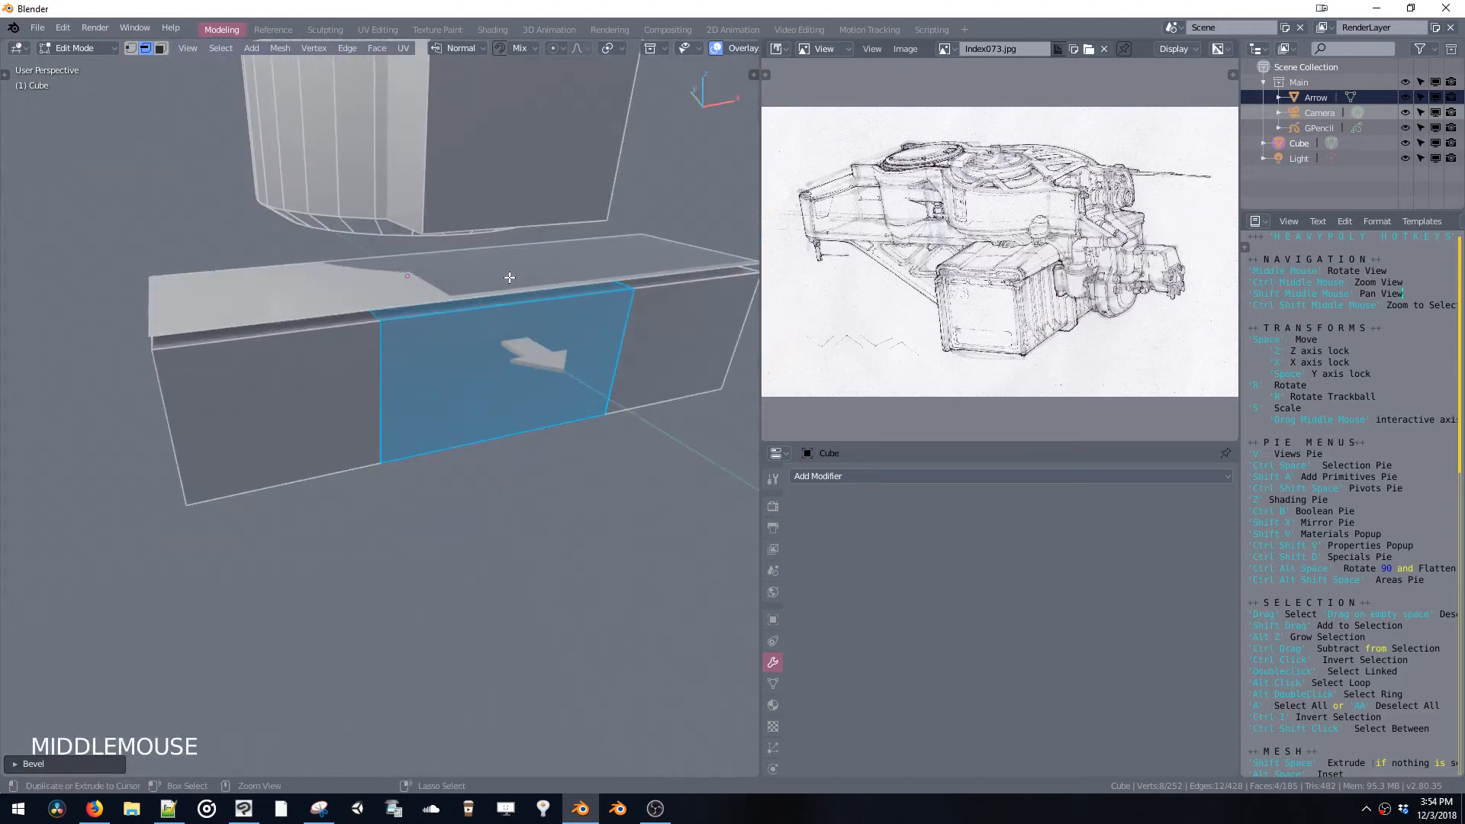
{"action": "key", "text": "ctrl+r"}
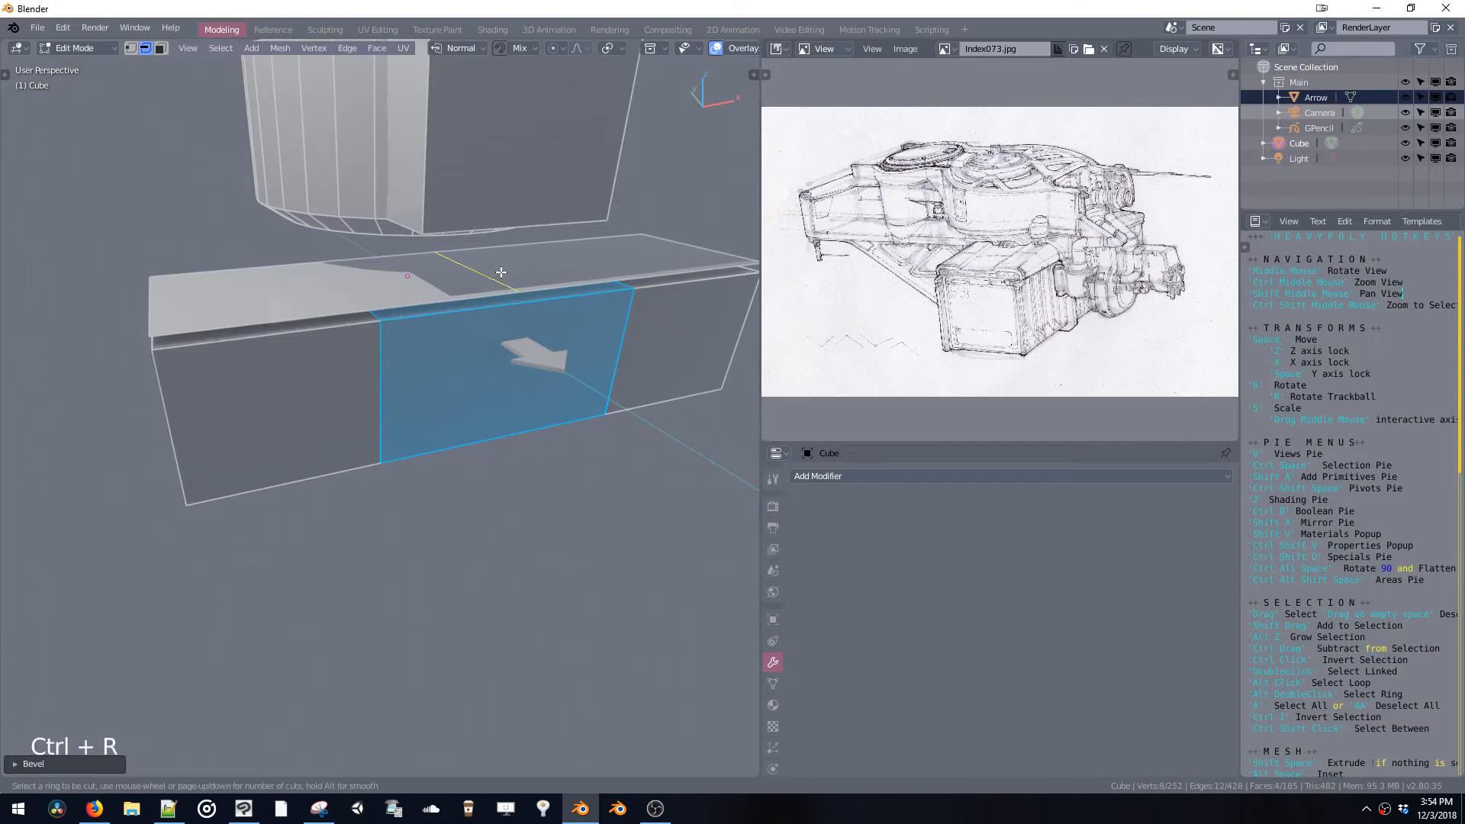
{"action": "double_click", "coordinate": [501, 272]}
{"action": "key", "text": "b"}
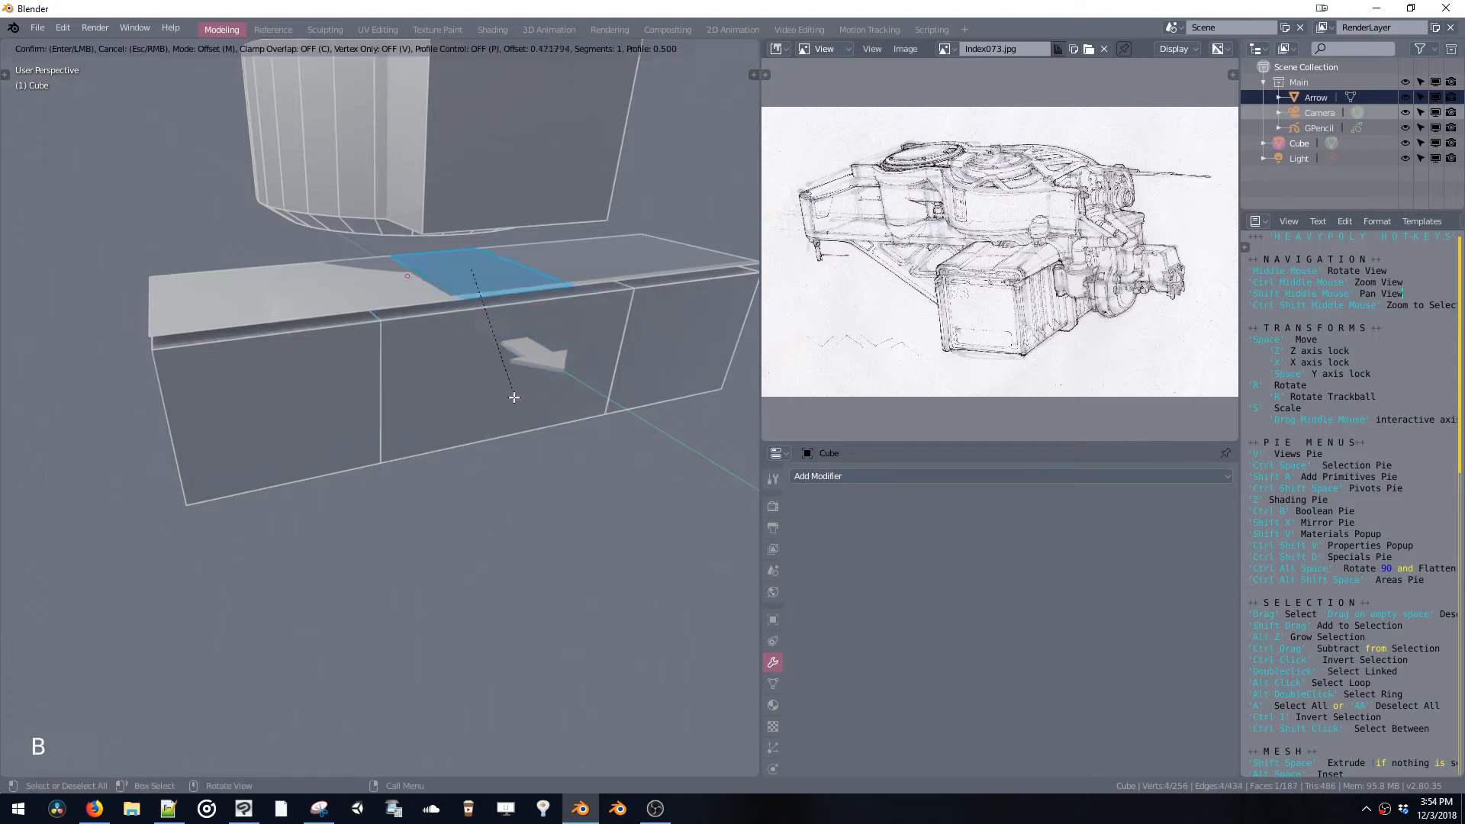
{"action": "left_click", "coordinate": [535, 444]}
{"action": "middle_click_drag", "start_coordinate": [534, 448], "coordinate": [541, 367]}
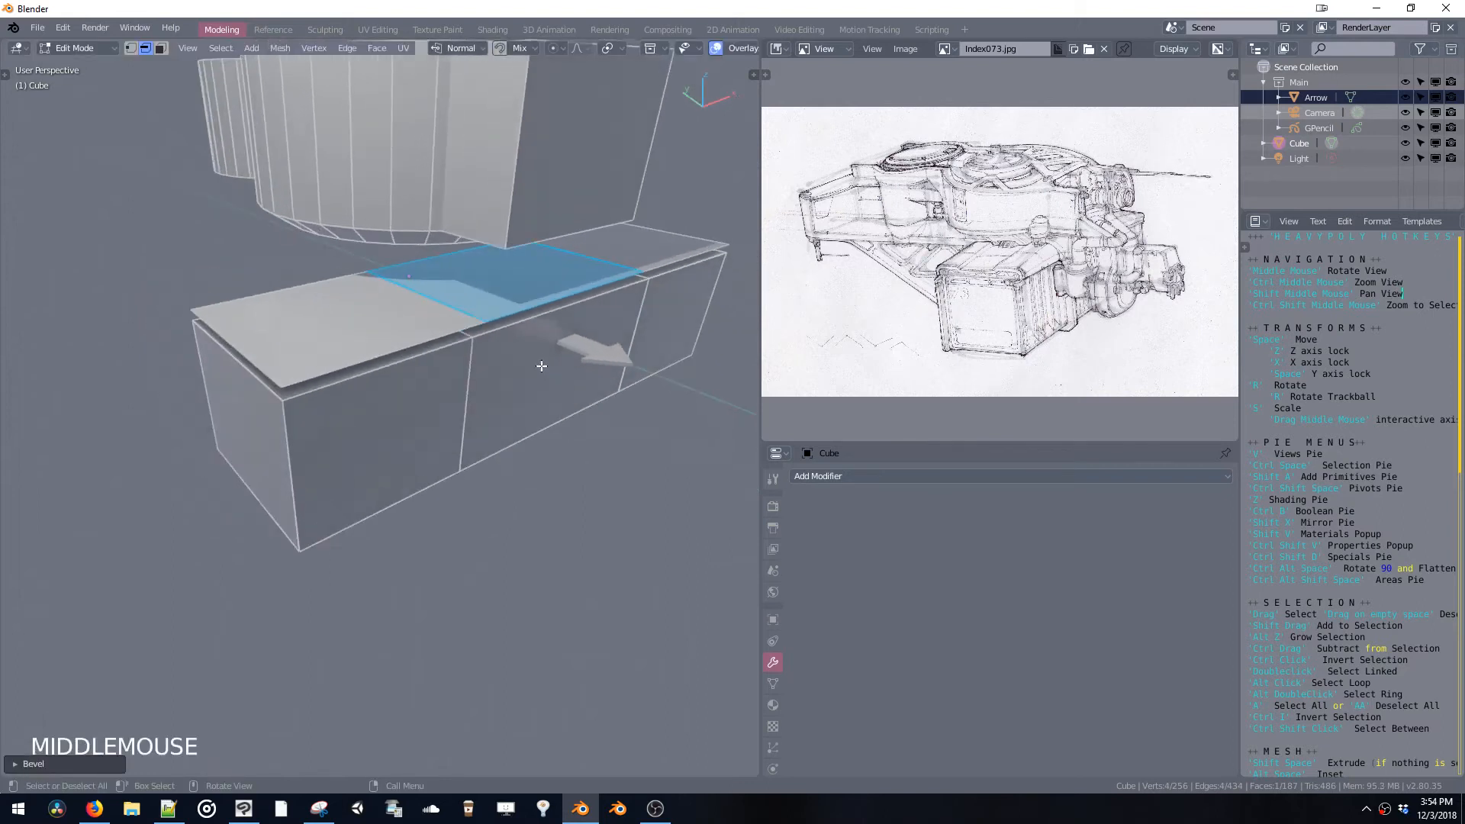
Select the entire linked cover face, and switch to edge selection mode and then to face selection mode
{"action": "key", "text": "ctrl+space"}
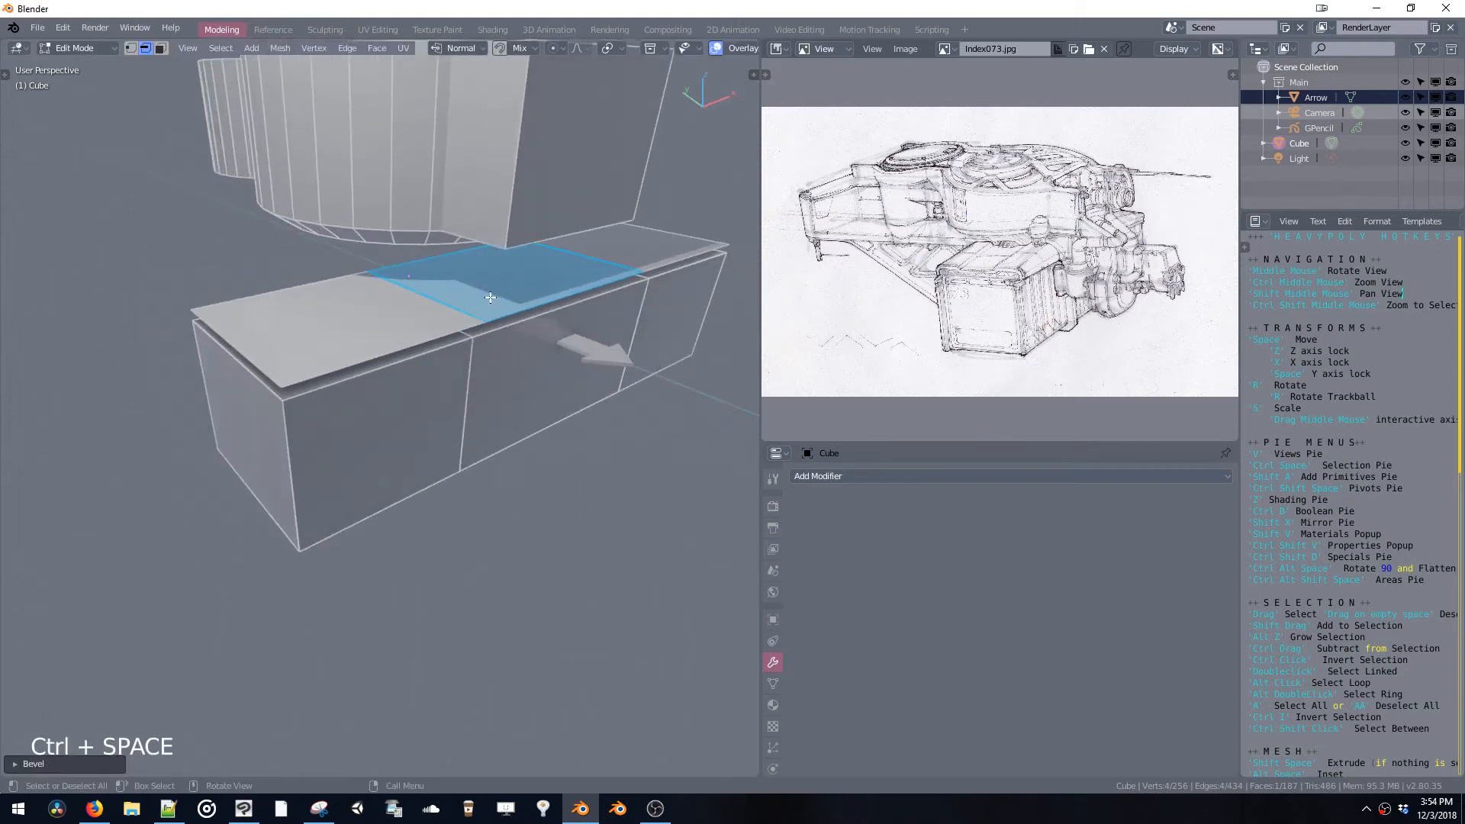
{"action": "double_click", "coordinate": [489, 296]}
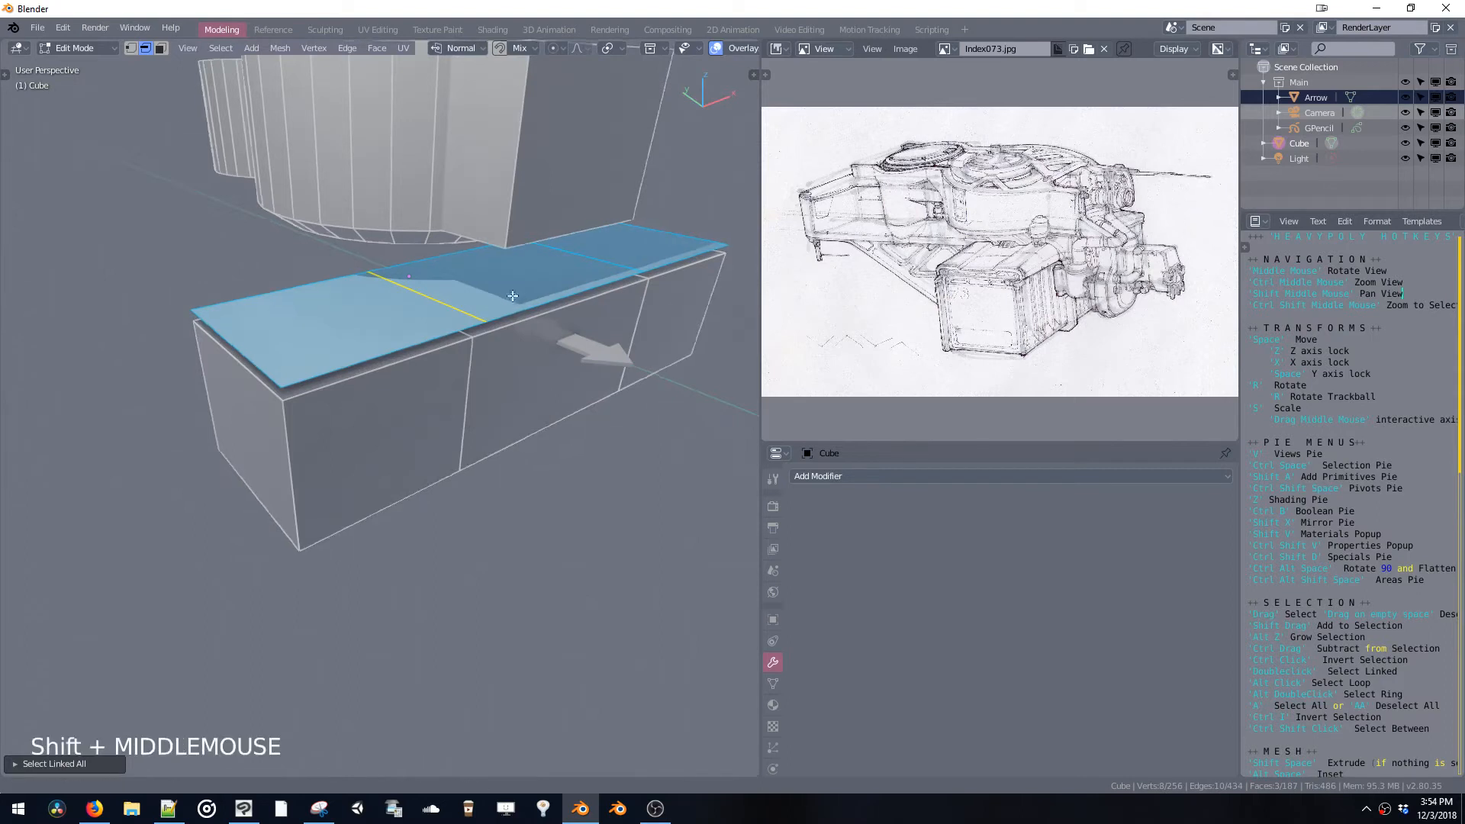
{"action": "middle_click_drag", "start_coordinate": [492, 302], "coordinate": [504, 305], "text": "shift"}
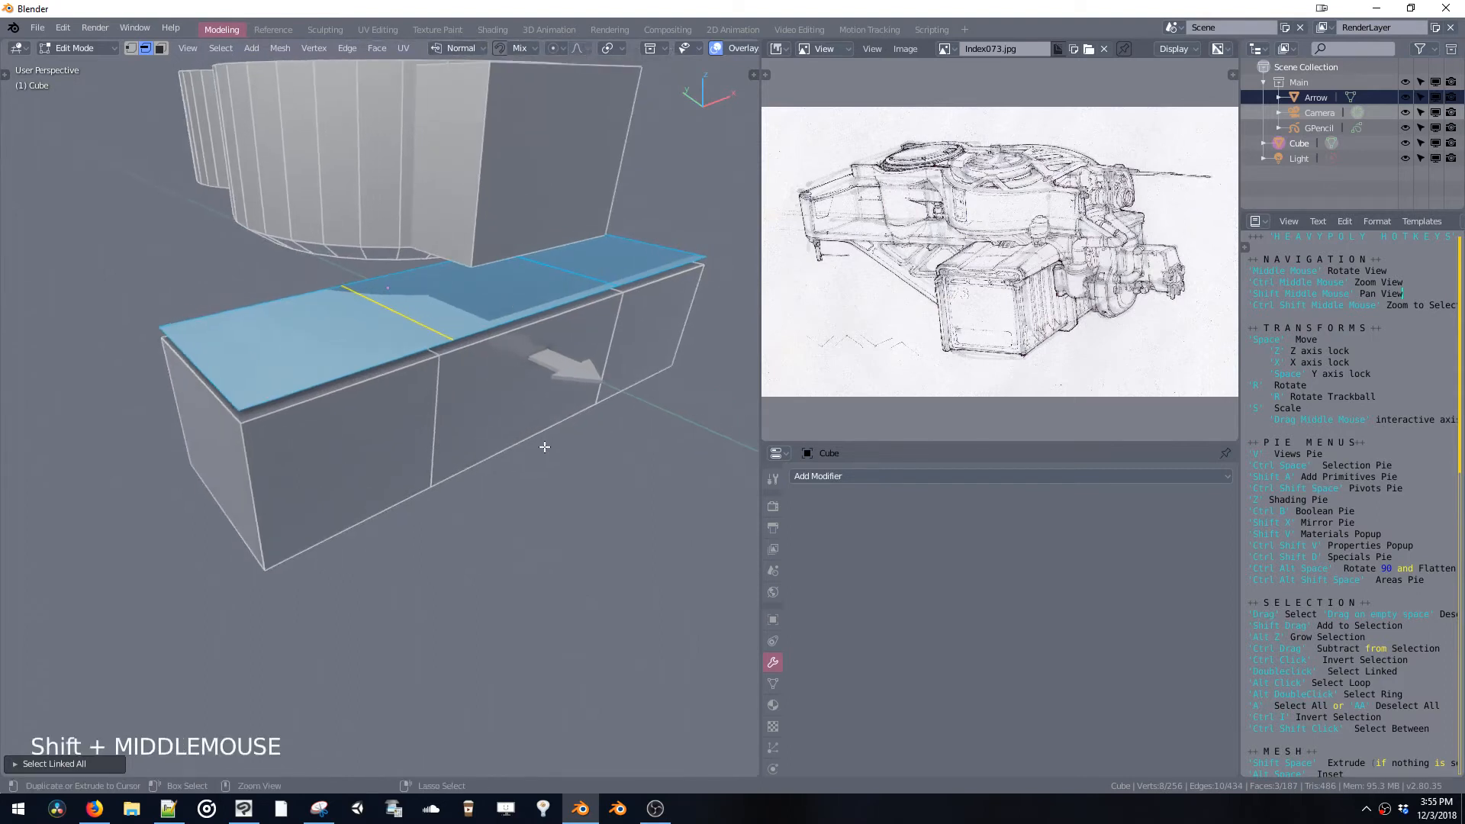
{"action": "key", "text": "ctrl+space"}
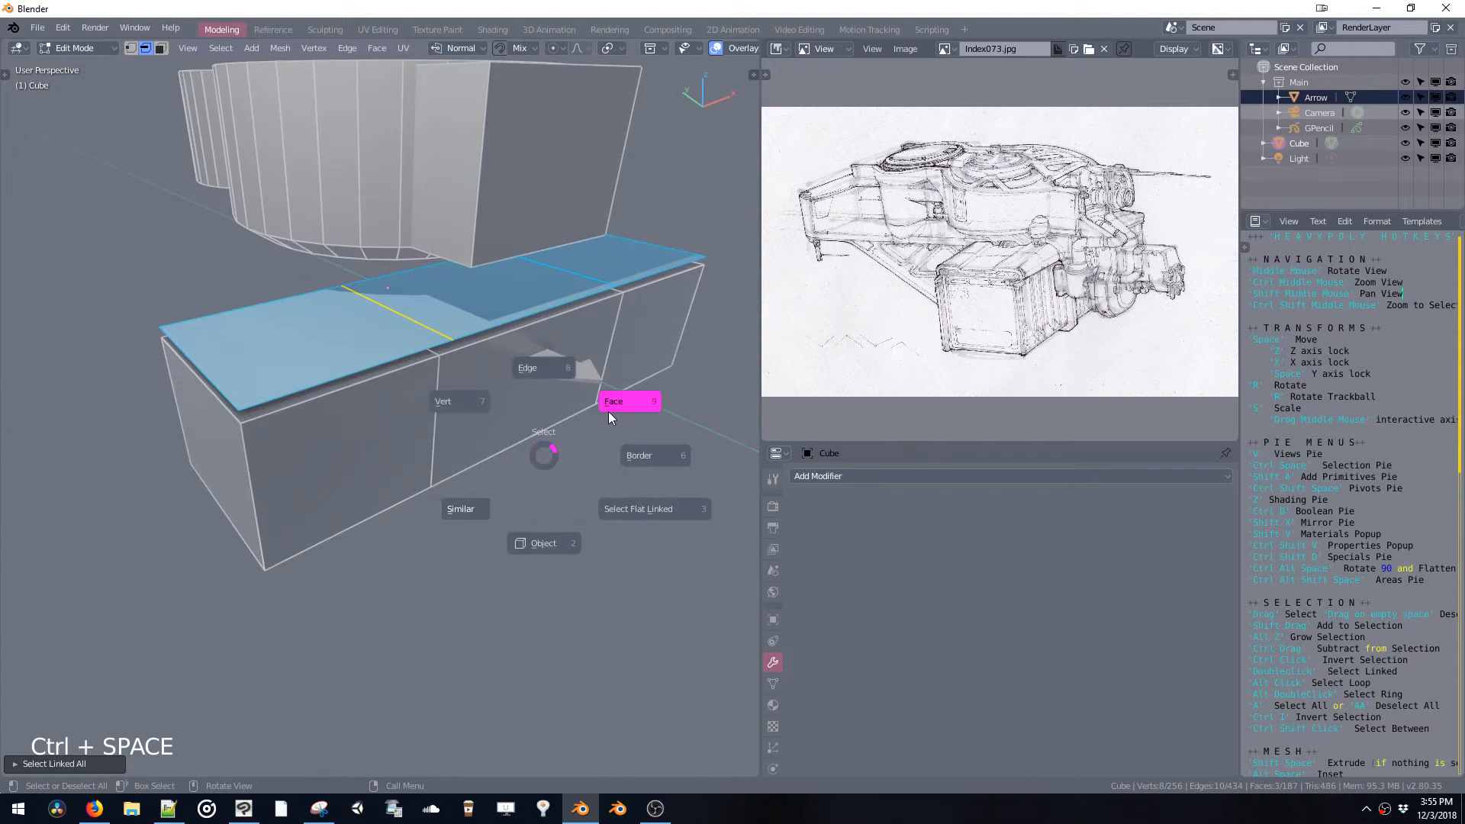
{"action": "left_click", "coordinate": [543, 374]}
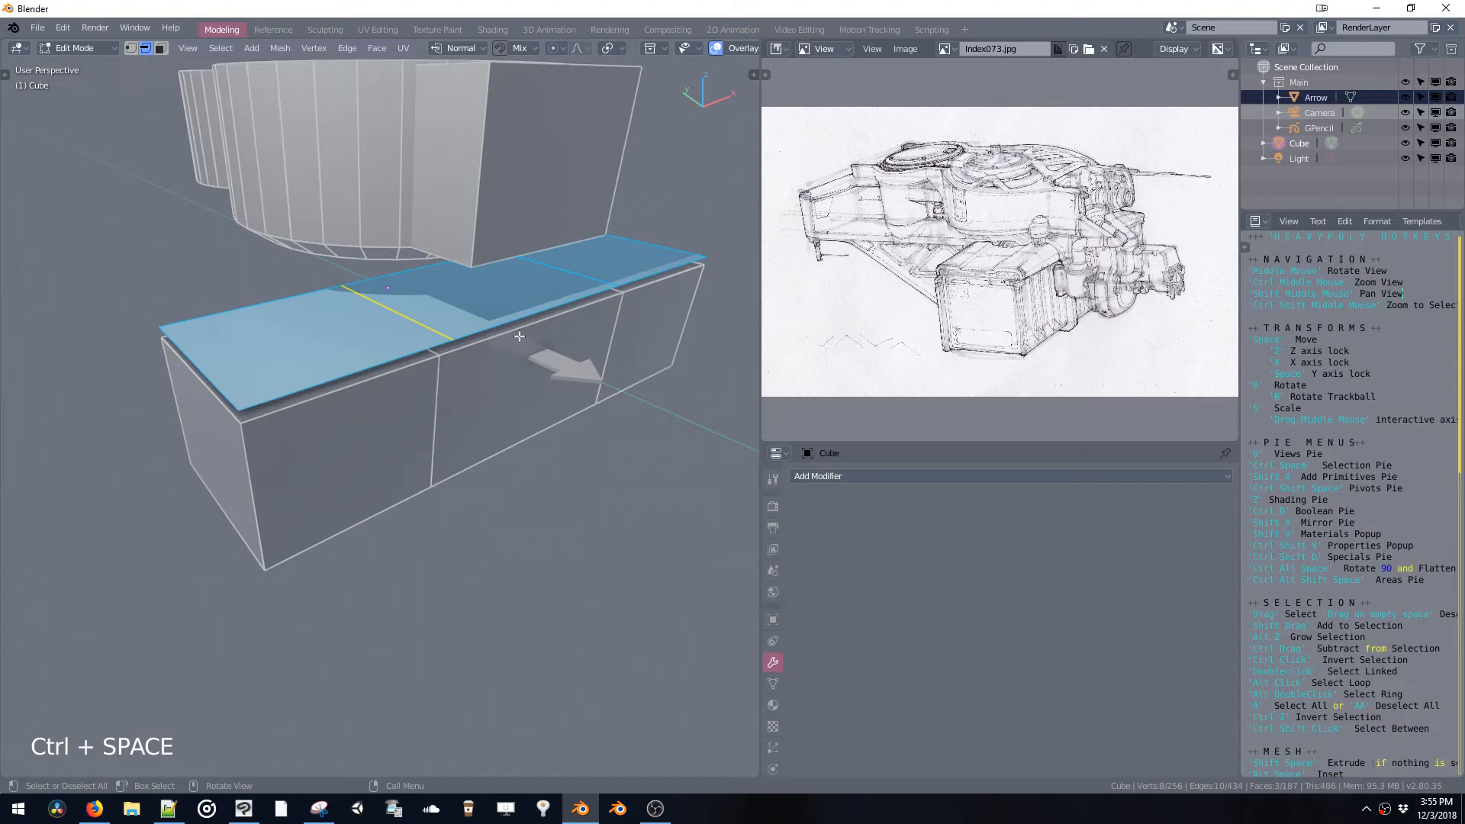
{"action": "key", "text": "ctrl+space"}
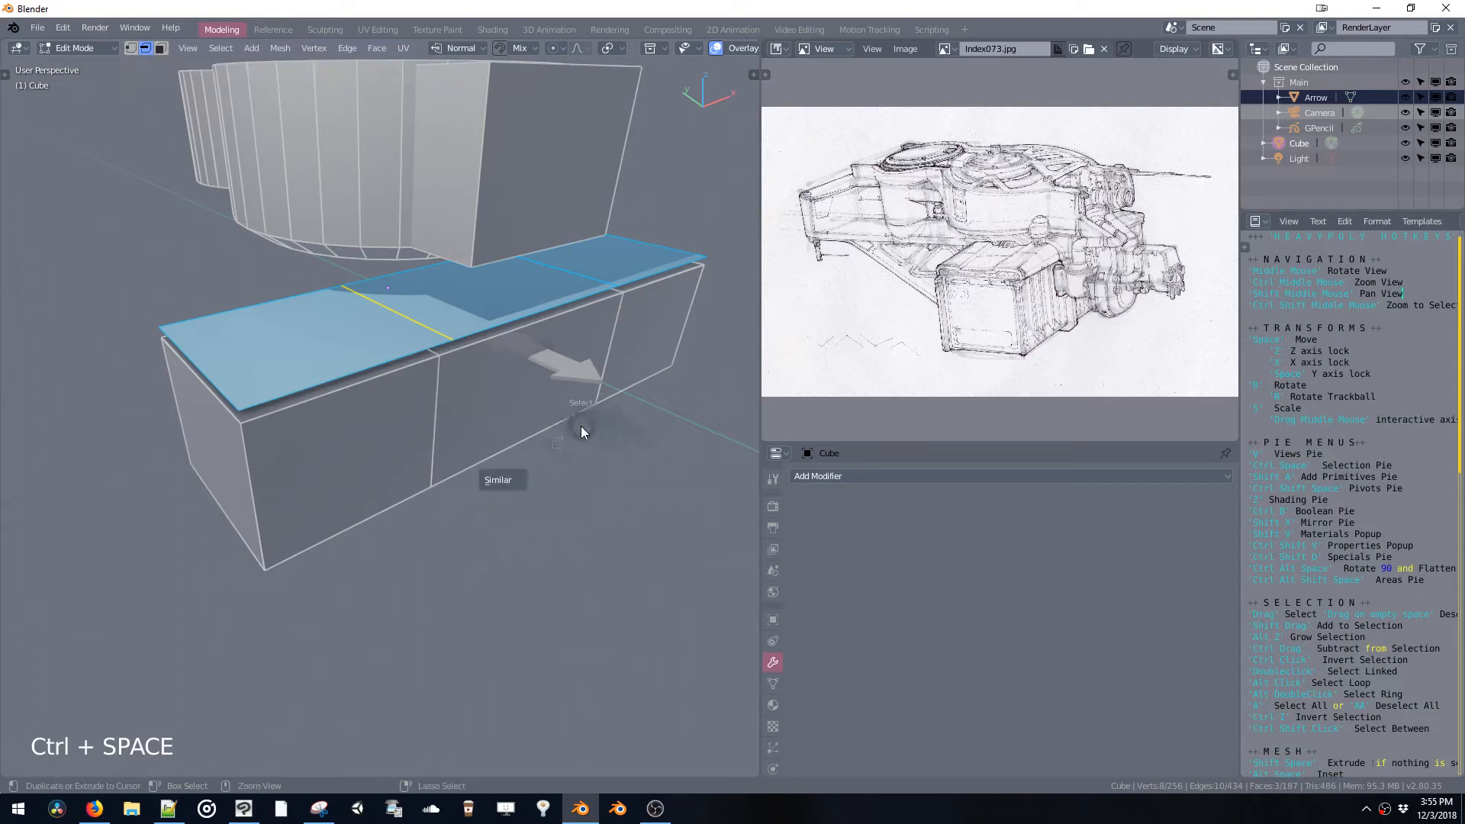
{"action": "left_click", "coordinate": [653, 377]}
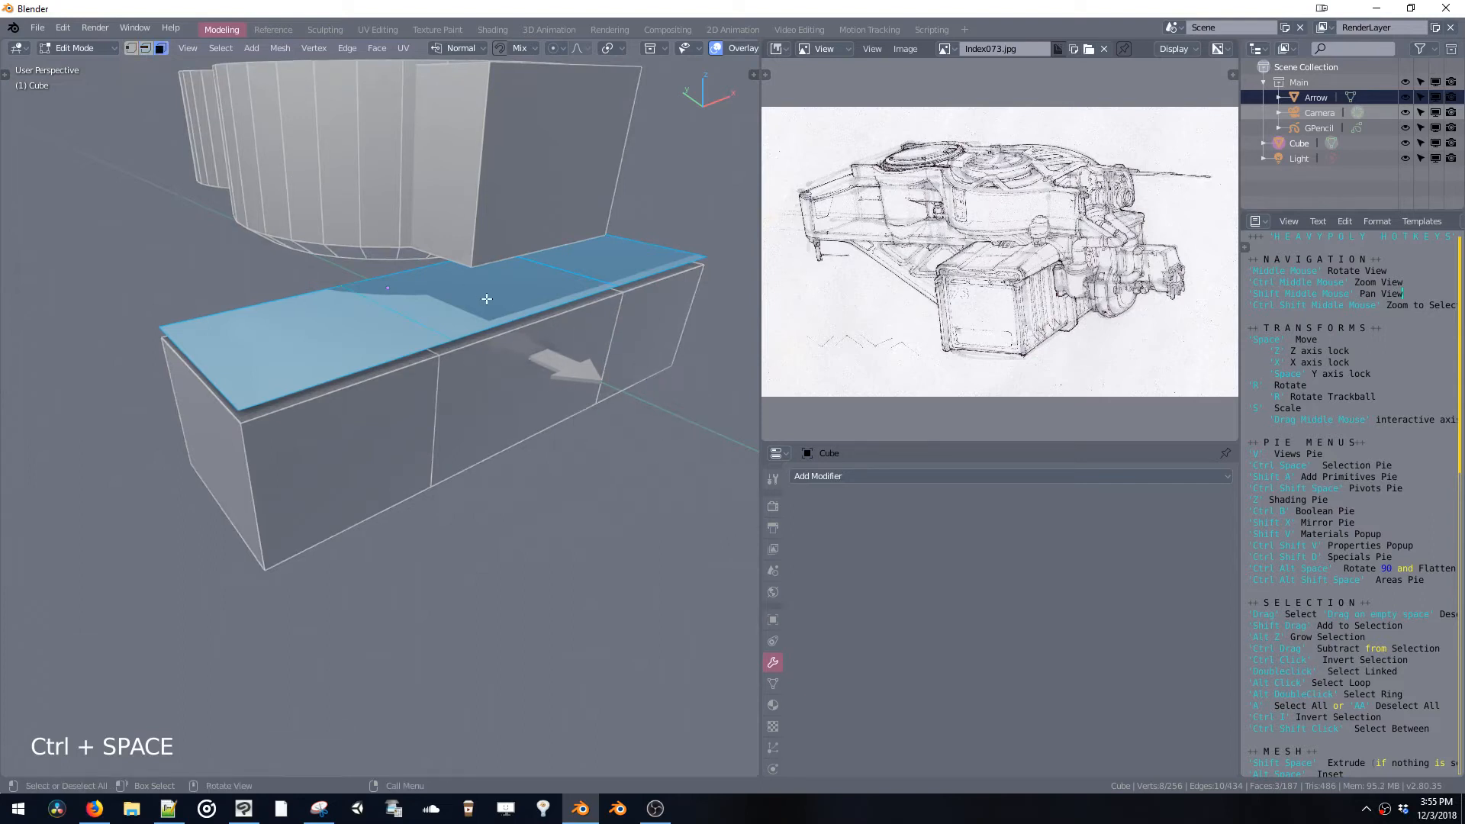
Select all linked faces of the cover in face mode and extrude them by about 0.08 into a thin slab
{"action": "left_click", "coordinate": [472, 317]}
{"action": "double_click", "coordinate": [419, 319]}
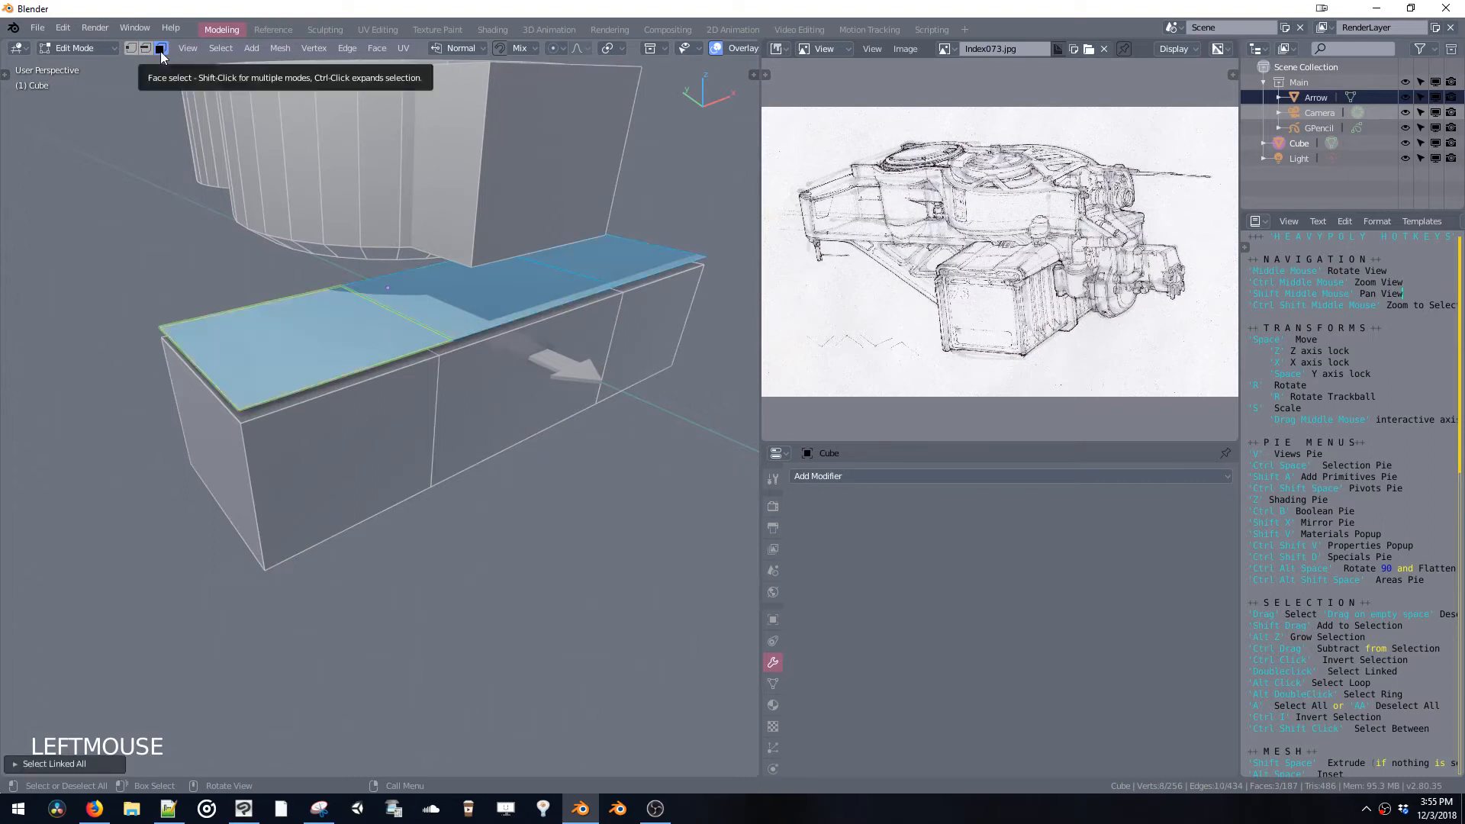
{"action": "middle_click_drag", "start_coordinate": [603, 393], "coordinate": [640, 437], "text": "shift"}
{"action": "key", "text": "shift+space"}
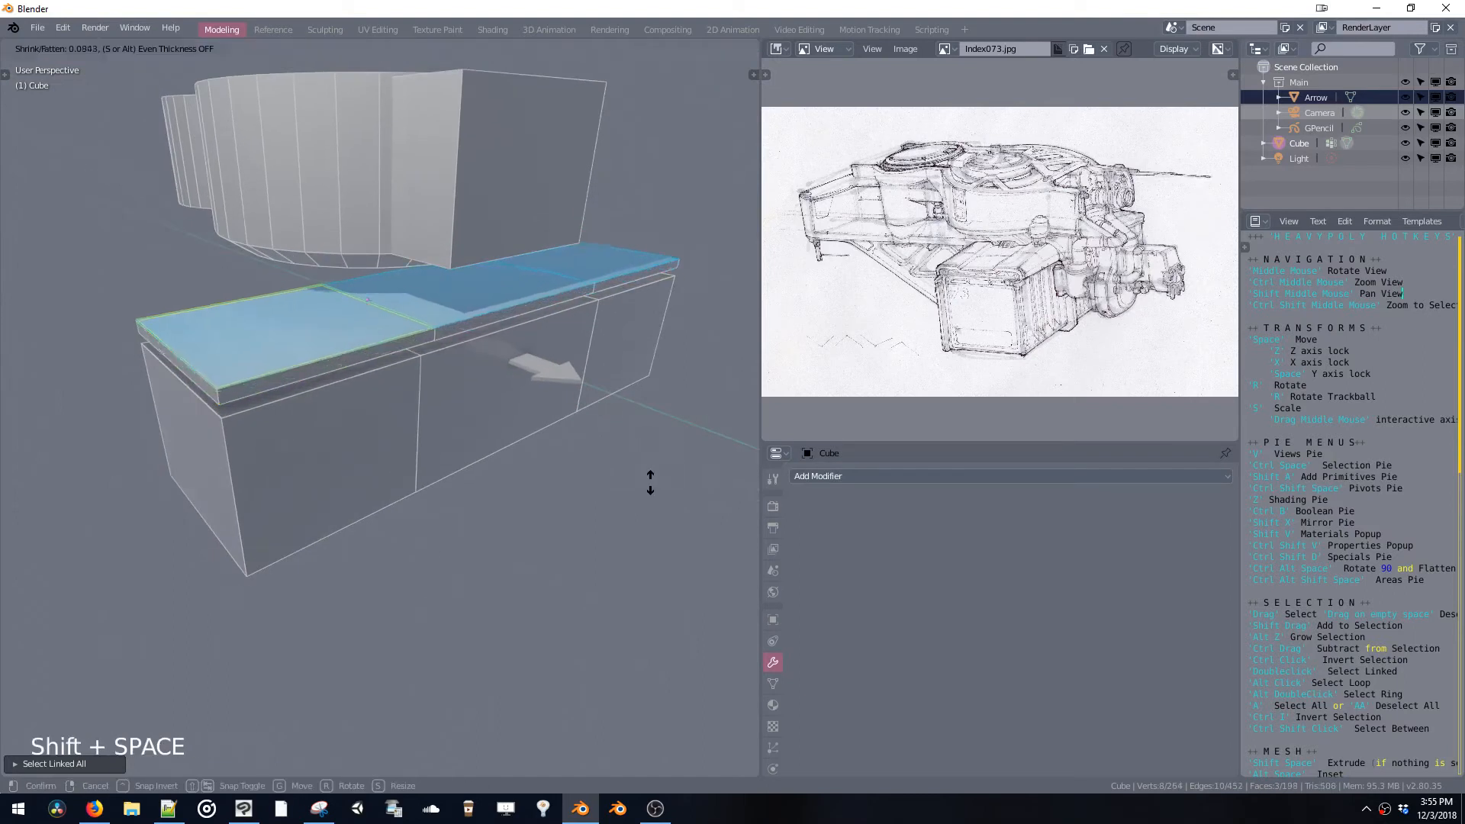
{"action": "left_click", "coordinate": [591, 418]}
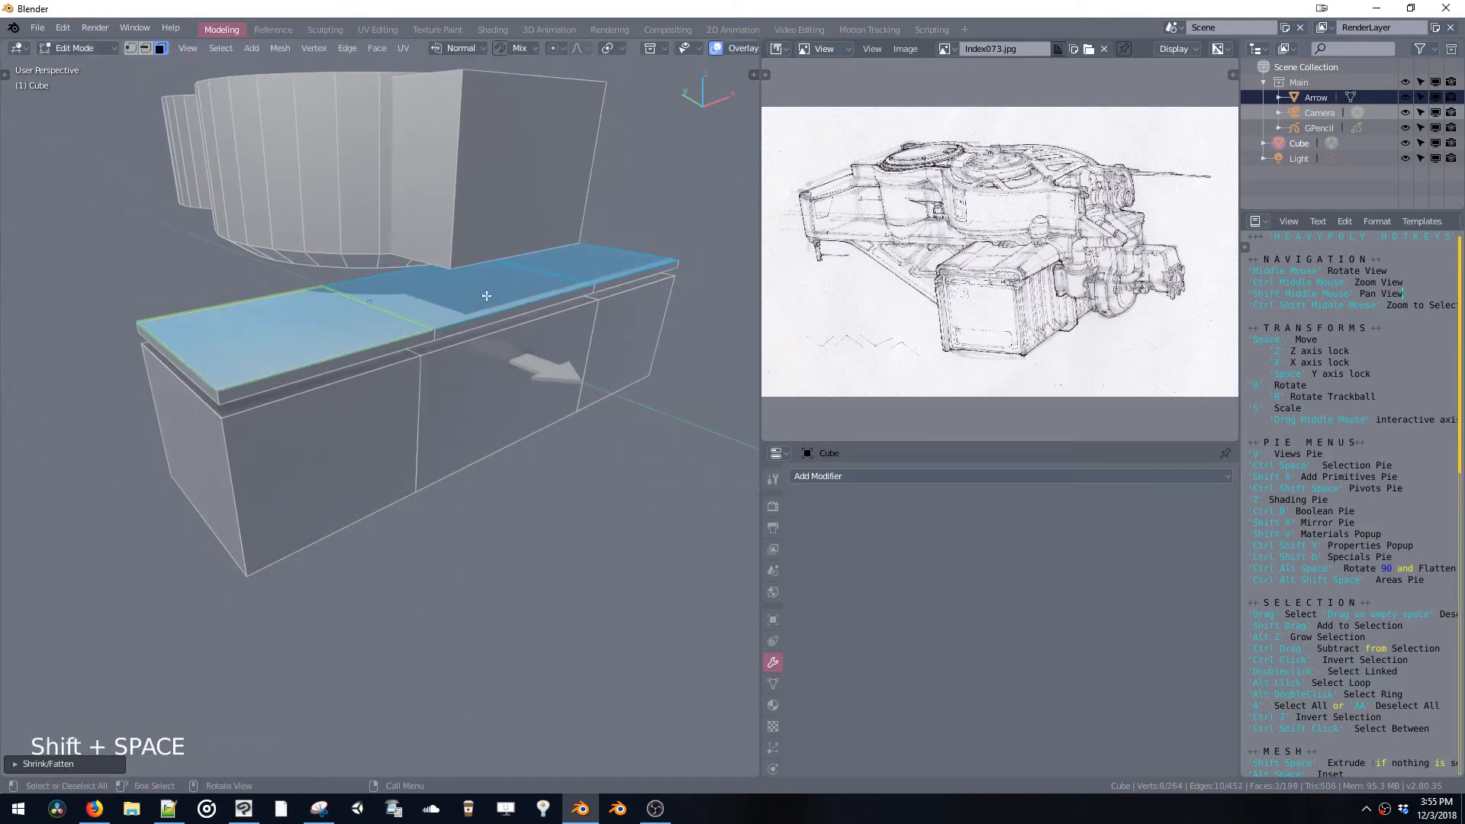
Raise the cover slab's middle upper face by about 0.22 m along the global Z axis to form sloped ends
{"action": "left_click", "coordinate": [486, 295]}
{"action": "key", "text": "space"}
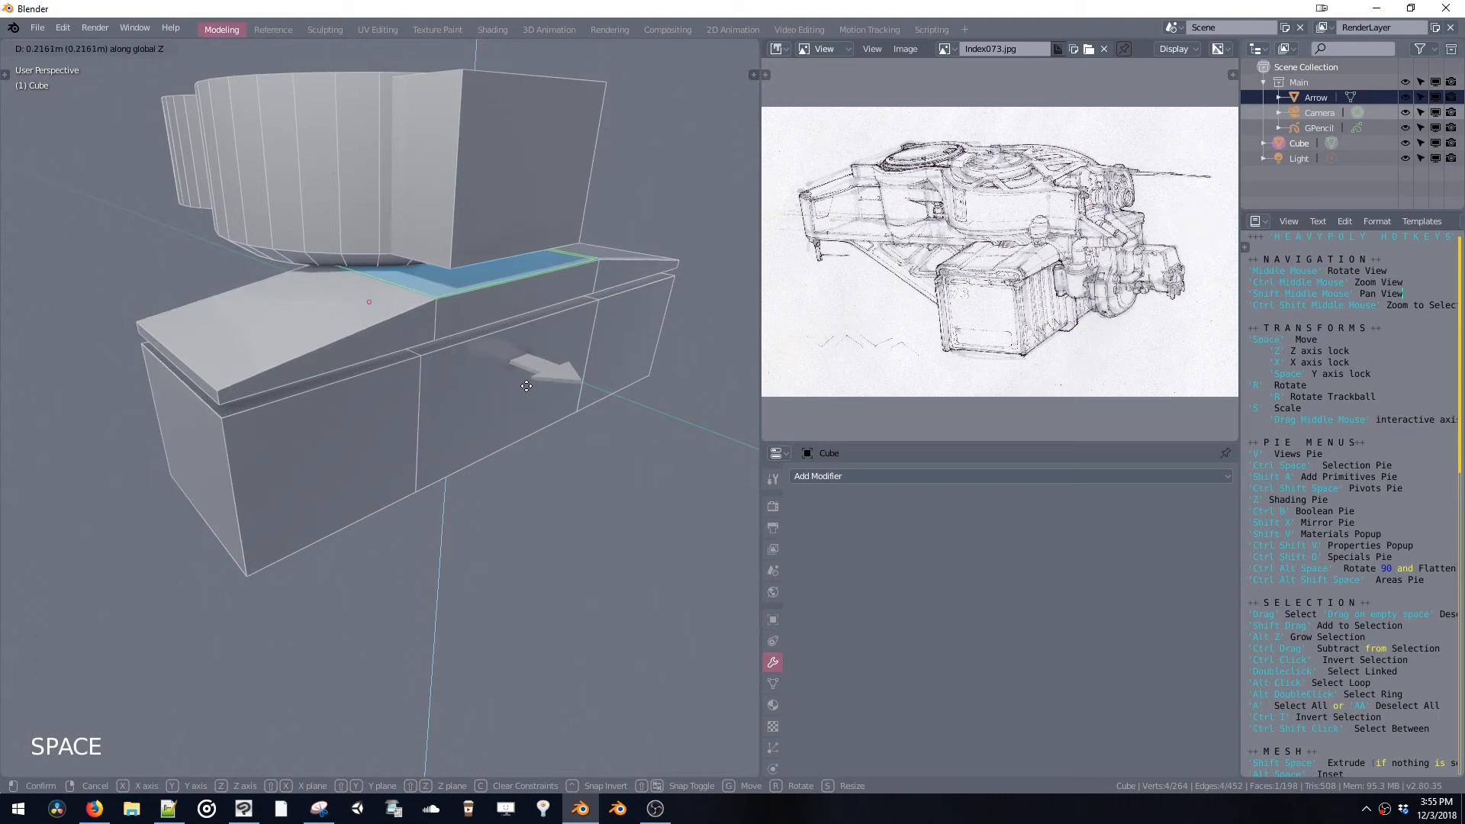
{"action": "left_click", "coordinate": [526, 386]}
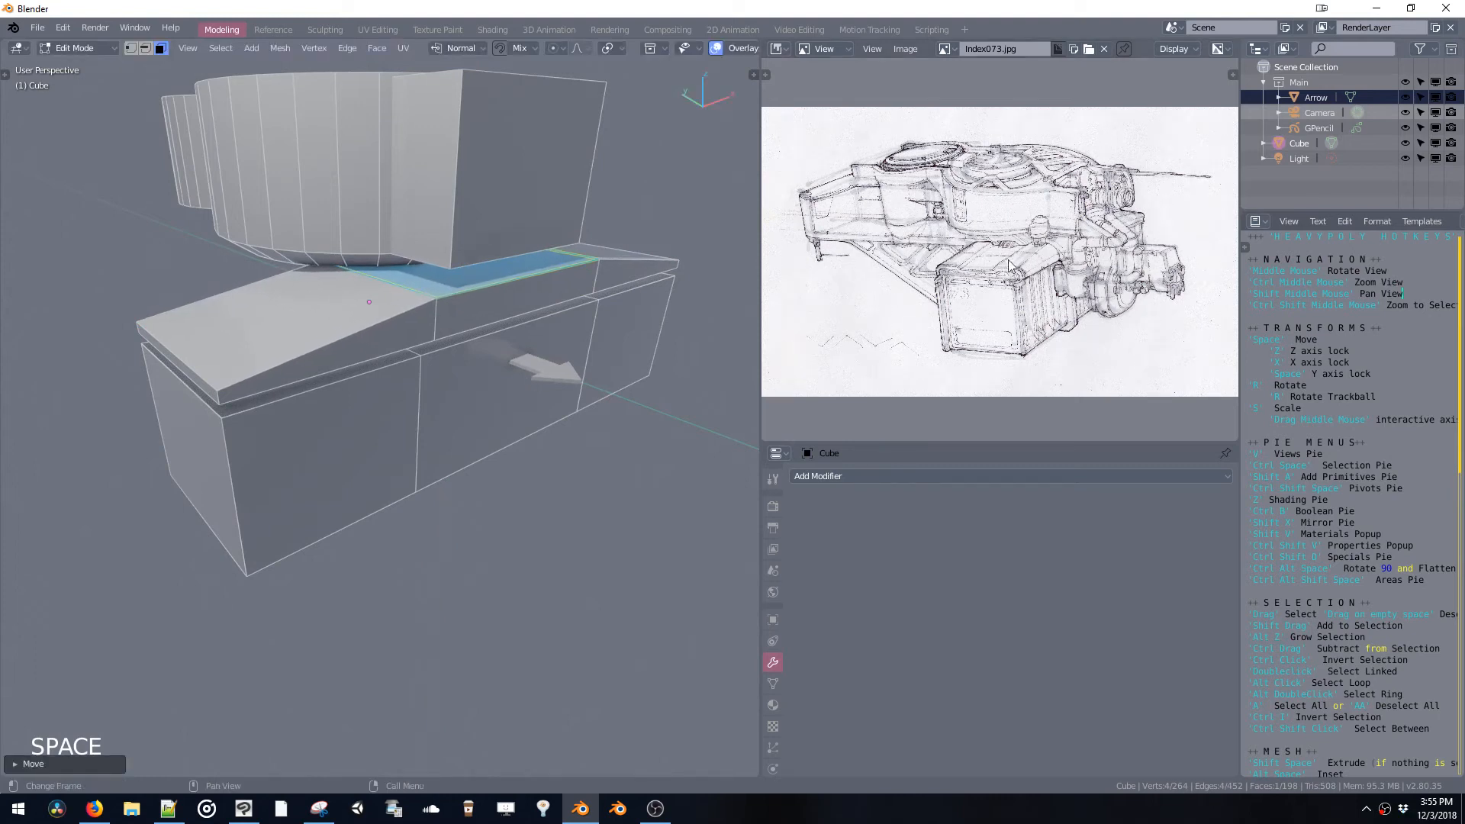
{"action": "middle_click_drag", "start_coordinate": [534, 341], "coordinate": [590, 319], "text": "shift"}
{"action": "middle_click_drag", "start_coordinate": [591, 319], "coordinate": [535, 284]}
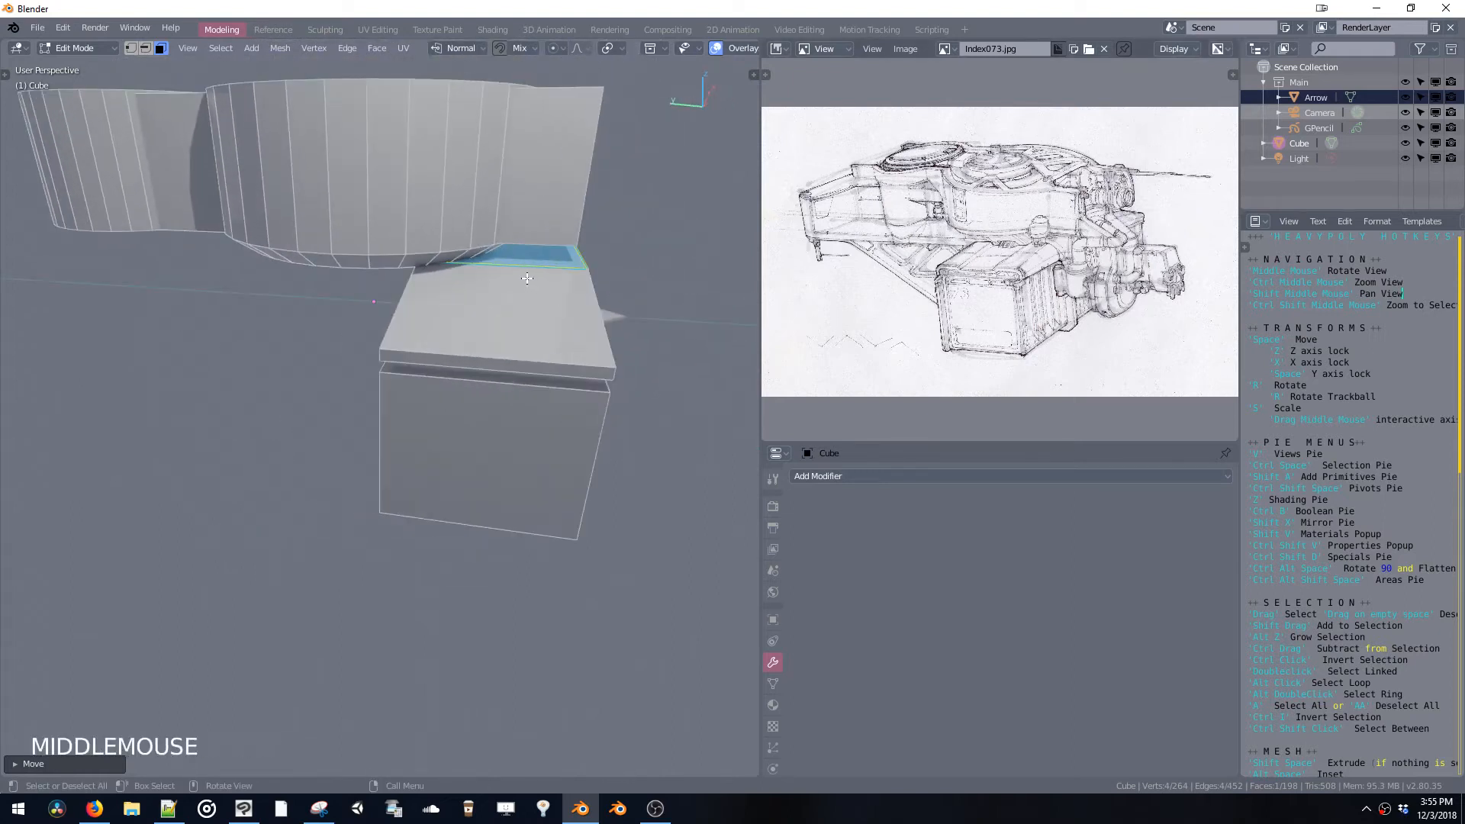
Add a centred lengthwise loop cut to the sloped cover and bevel it into a wide strip
{"action": "key", "text": "ctrl+r"}
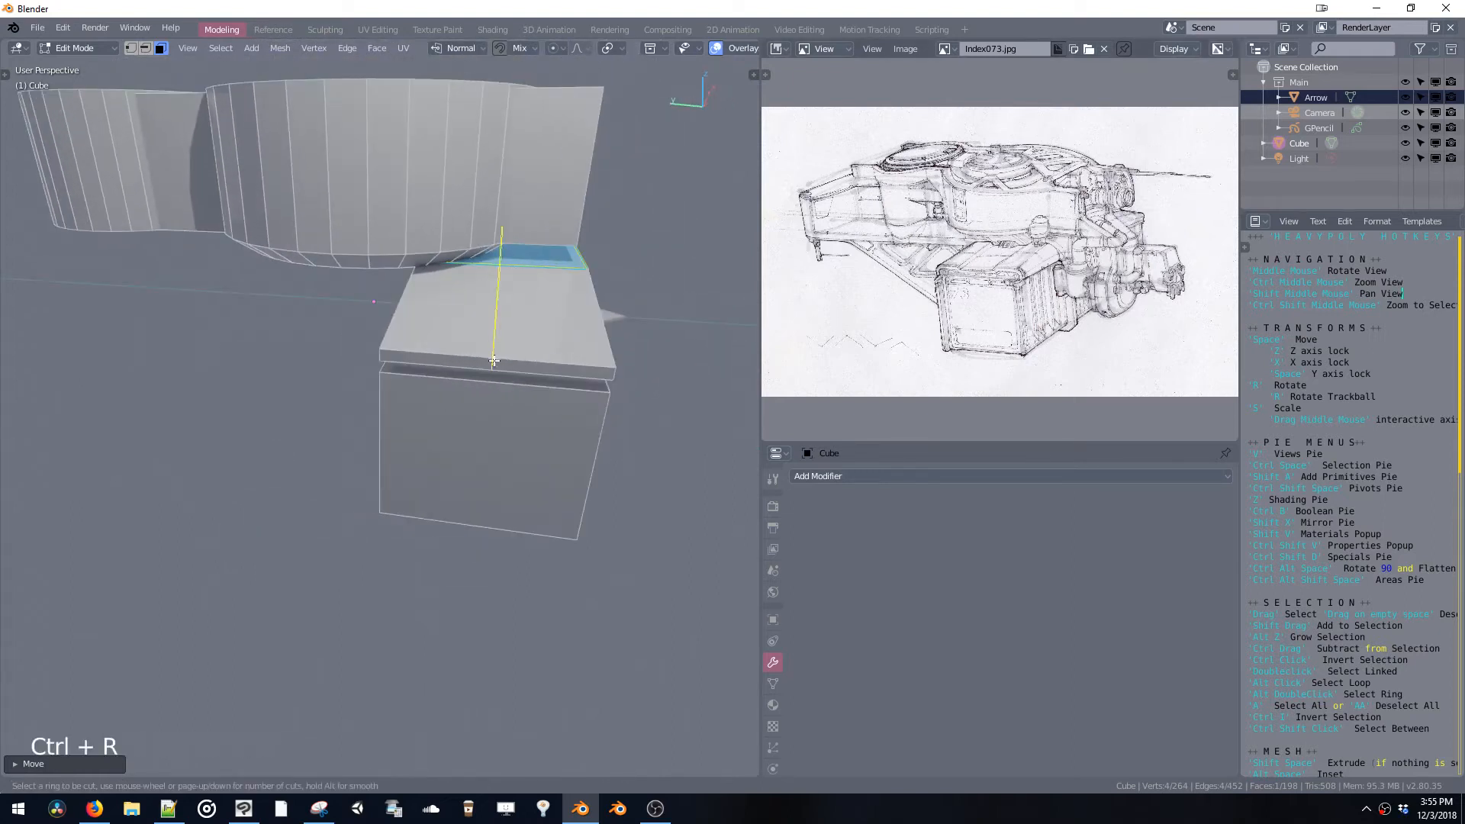
{"action": "left_click", "coordinate": [518, 361]}
{"action": "right_click", "coordinate": [519, 360]}
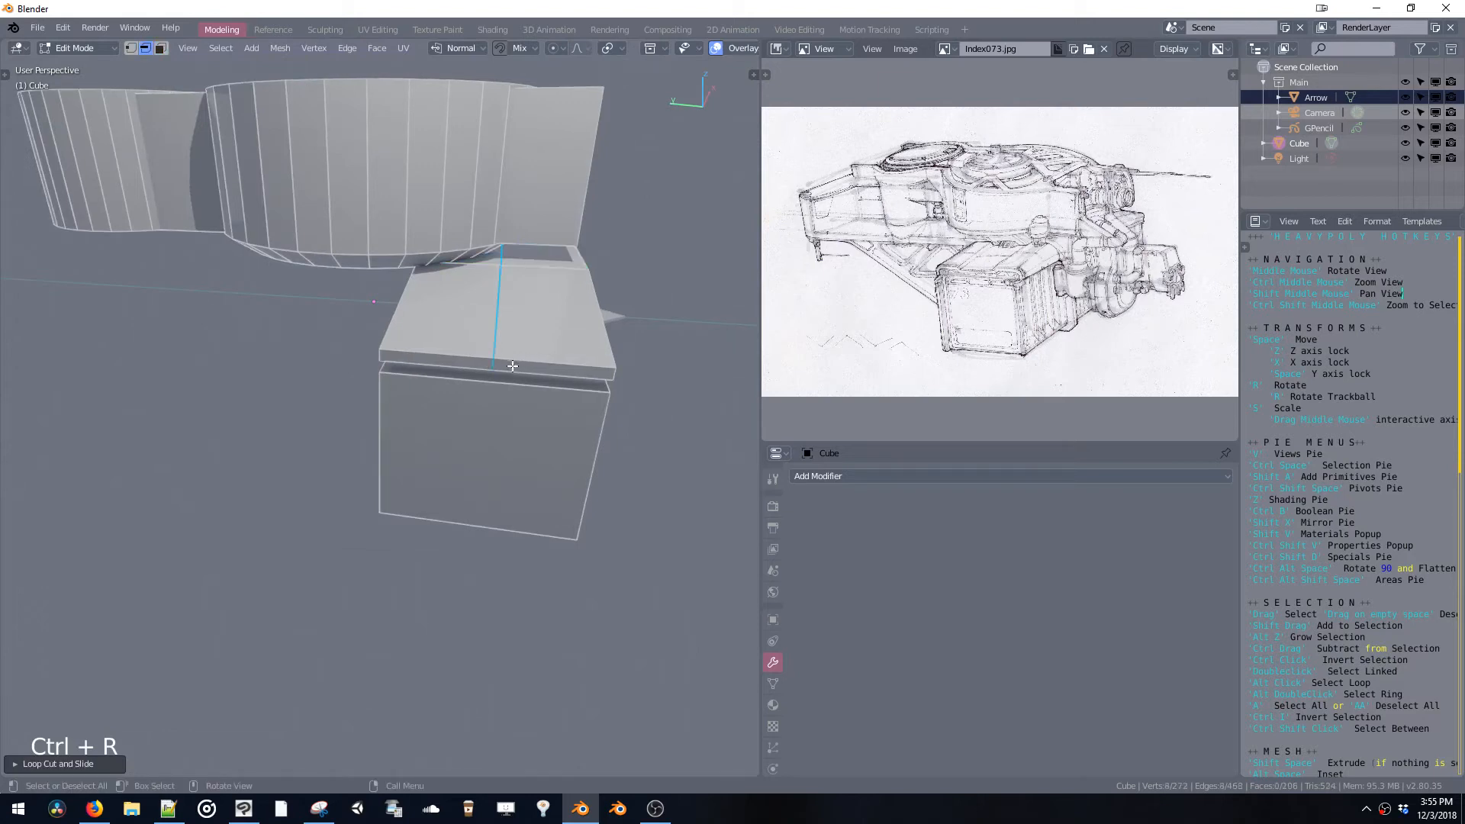
{"action": "key", "text": "ctrl+b"}
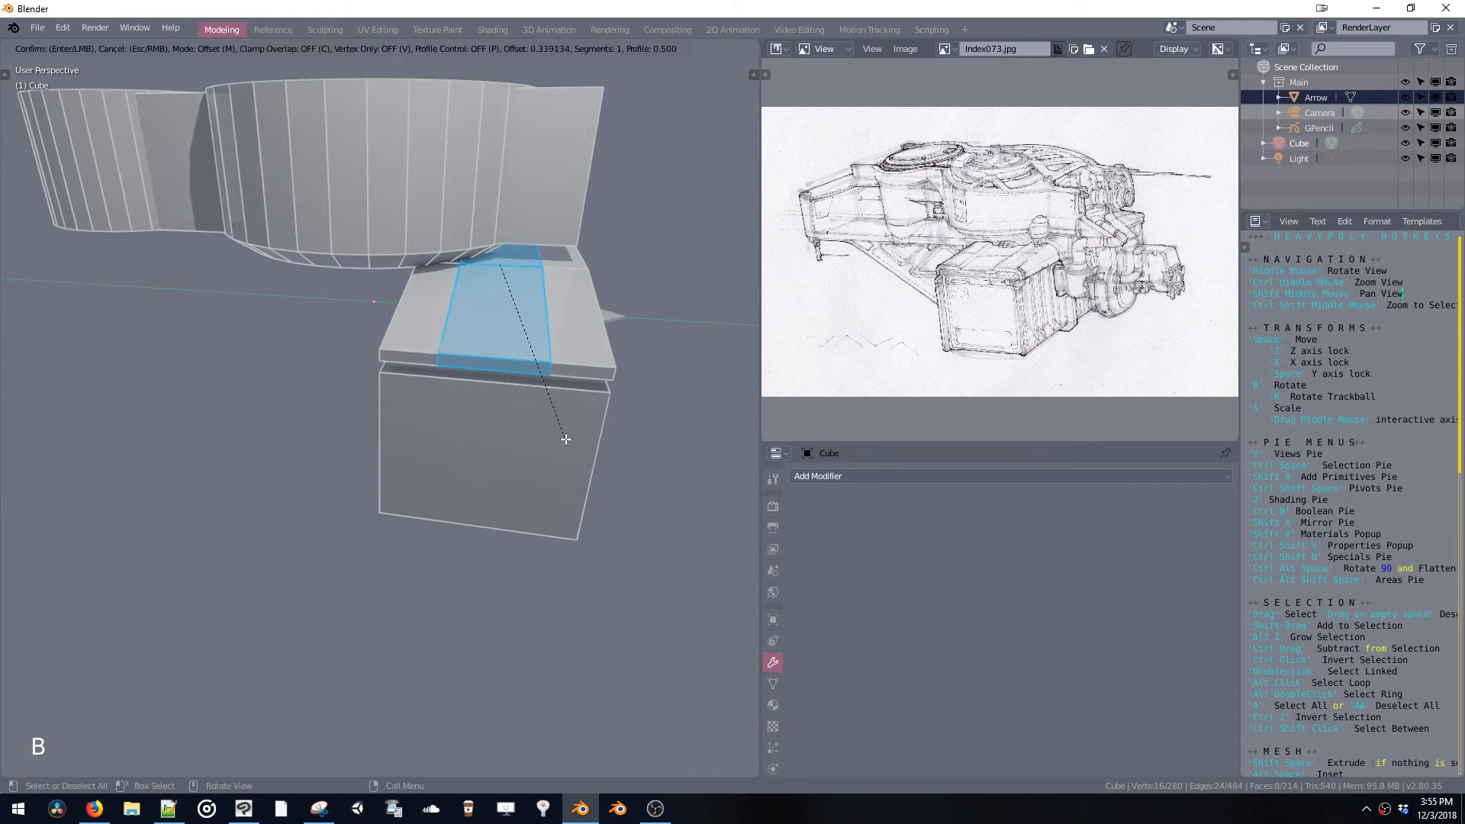
{"action": "left_click", "coordinate": [549, 412]}
{"action": "middle_click_drag", "start_coordinate": [552, 387], "coordinate": [656, 316]}
Select the border edges of the cover's wide centre strip and bevel them into two narrow lengthwise strips
{"action": "key", "text": "ctrl+space"}
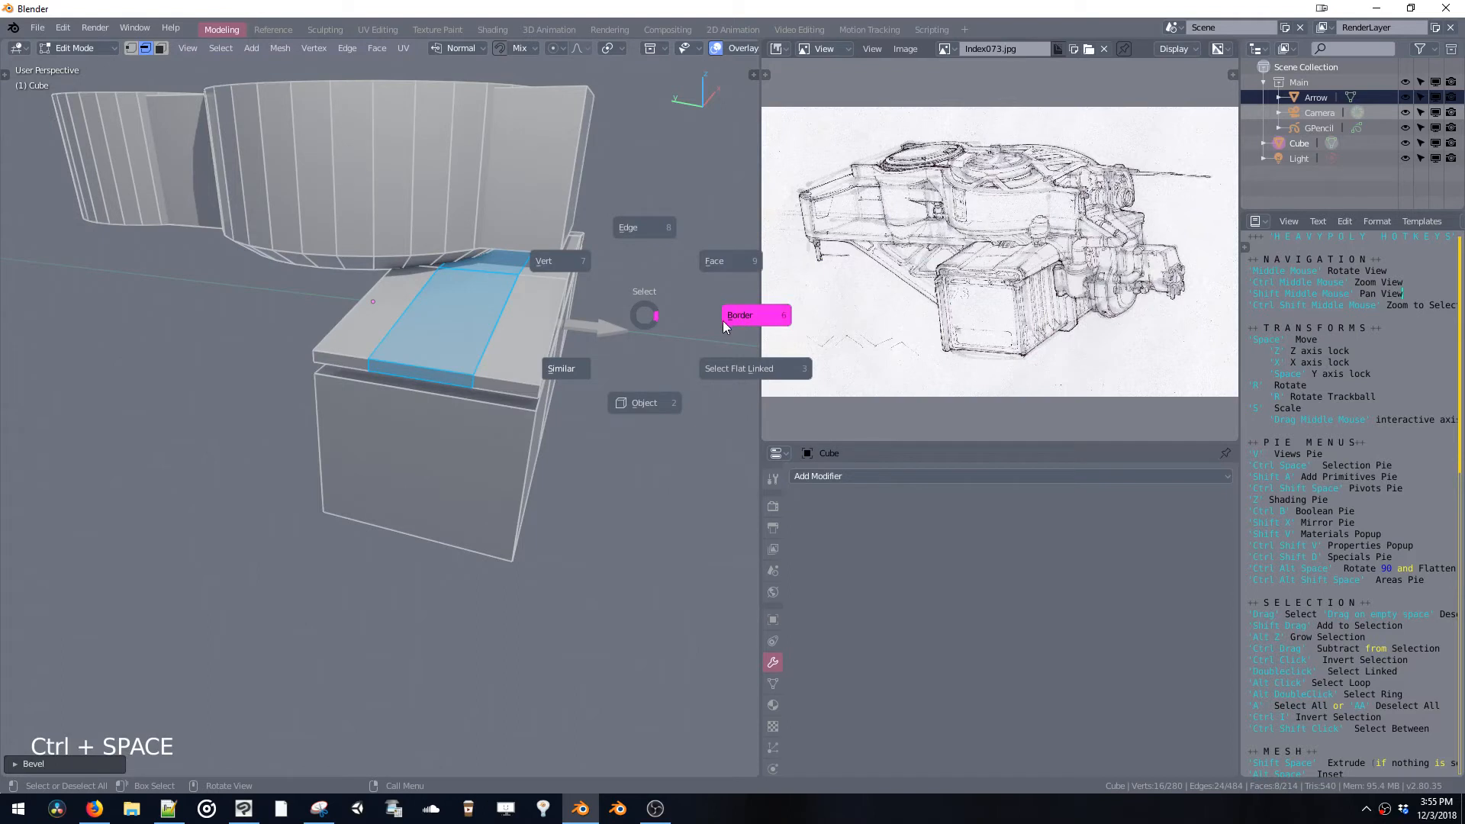
{"action": "left_click", "coordinate": [647, 314]}
{"action": "key", "text": "ctrl+space"}
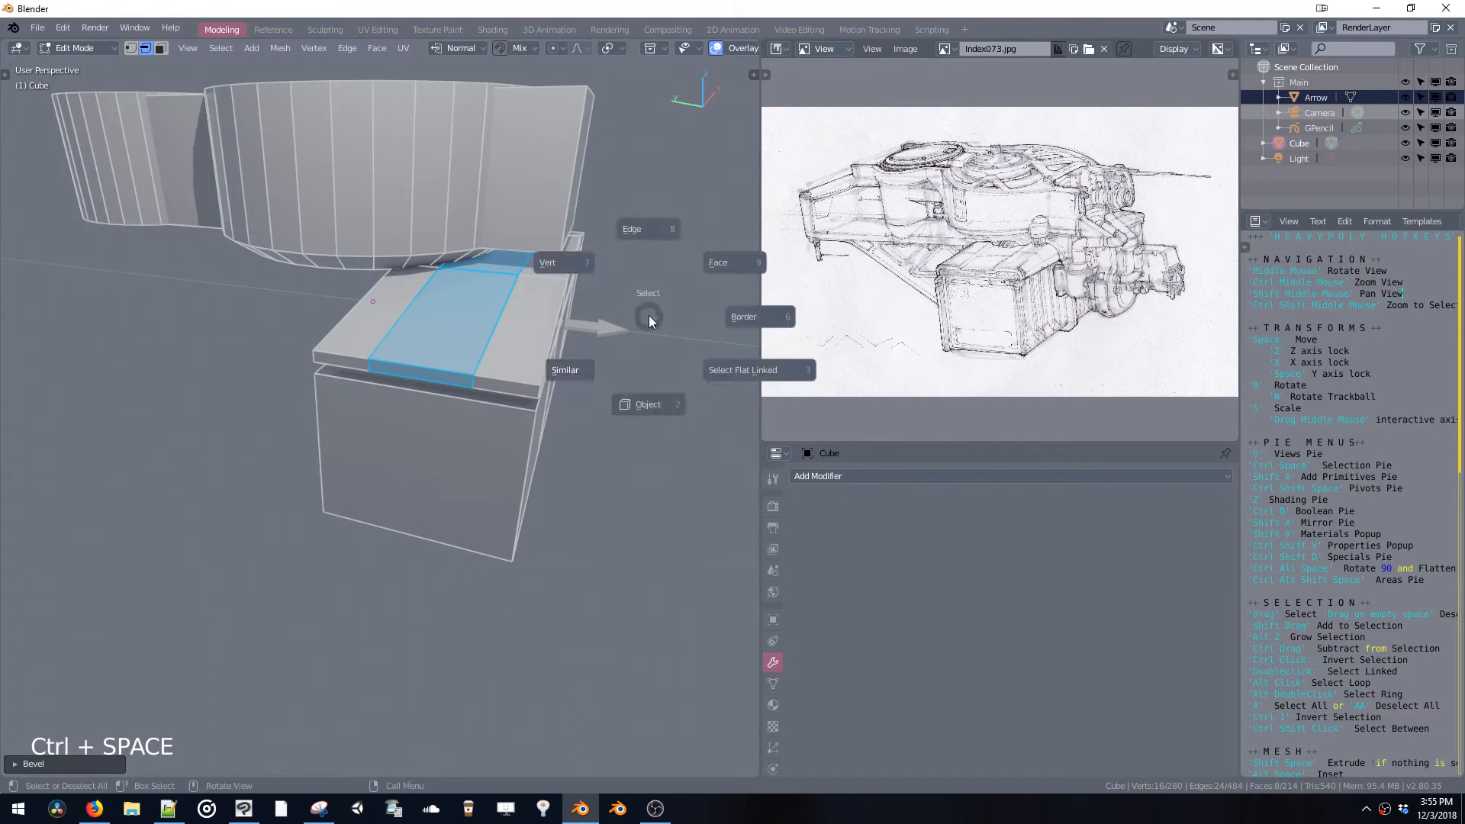
{"action": "left_click", "coordinate": [726, 317]}
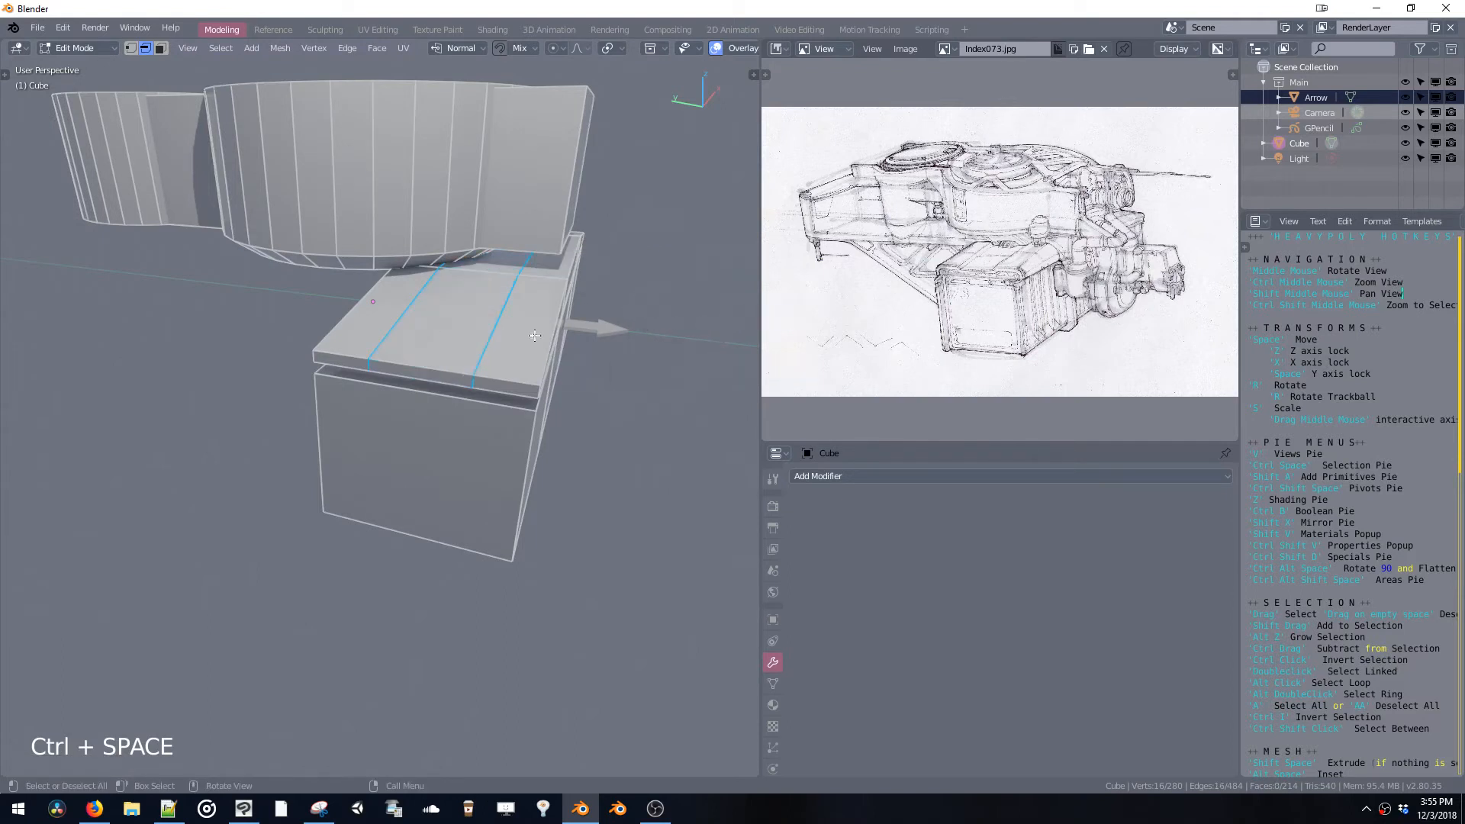
{"action": "middle_click_drag", "start_coordinate": [535, 336], "coordinate": [577, 362], "text": "ctrl"}
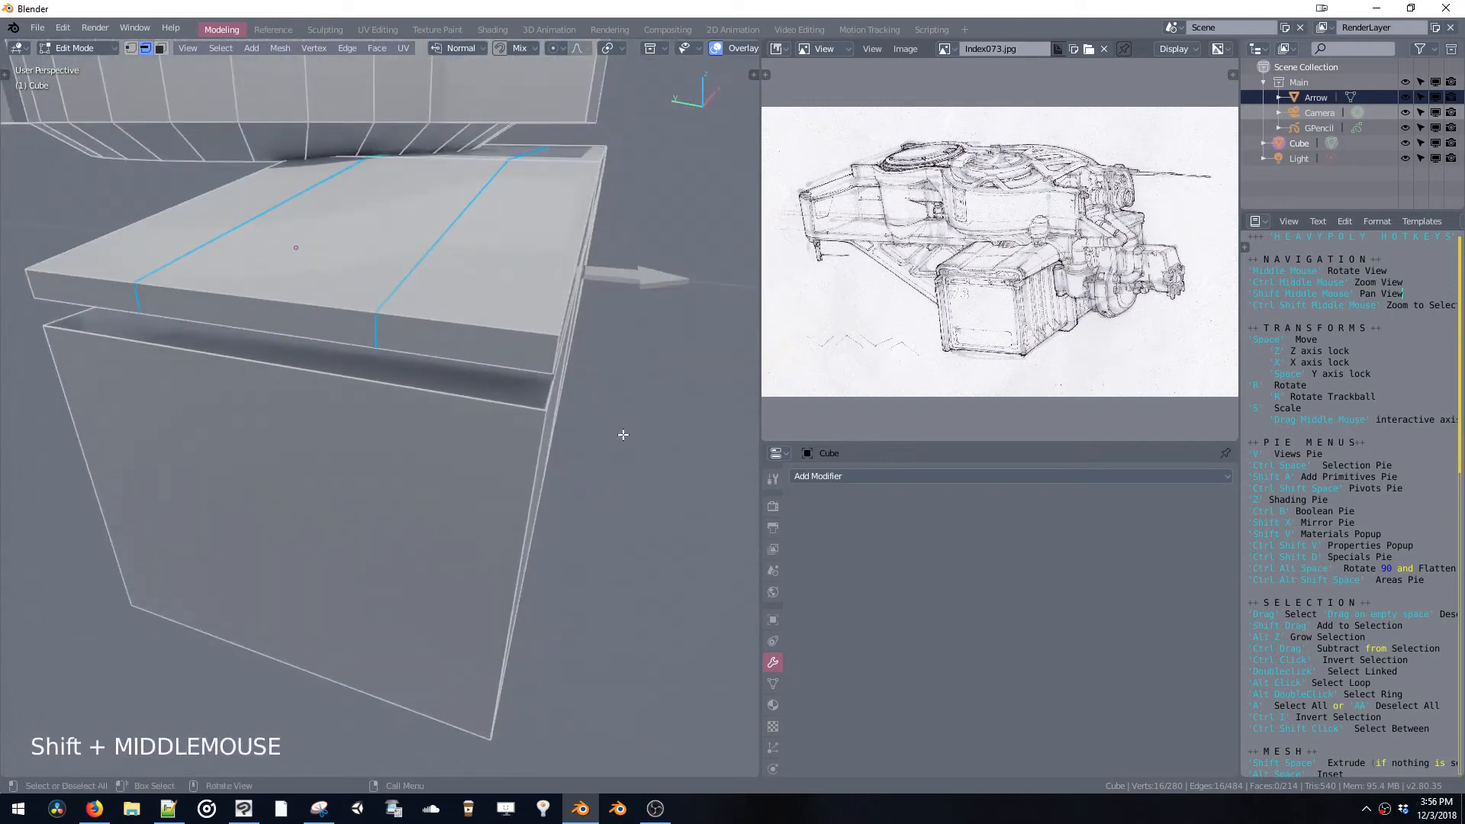
{"action": "key", "text": "b"}
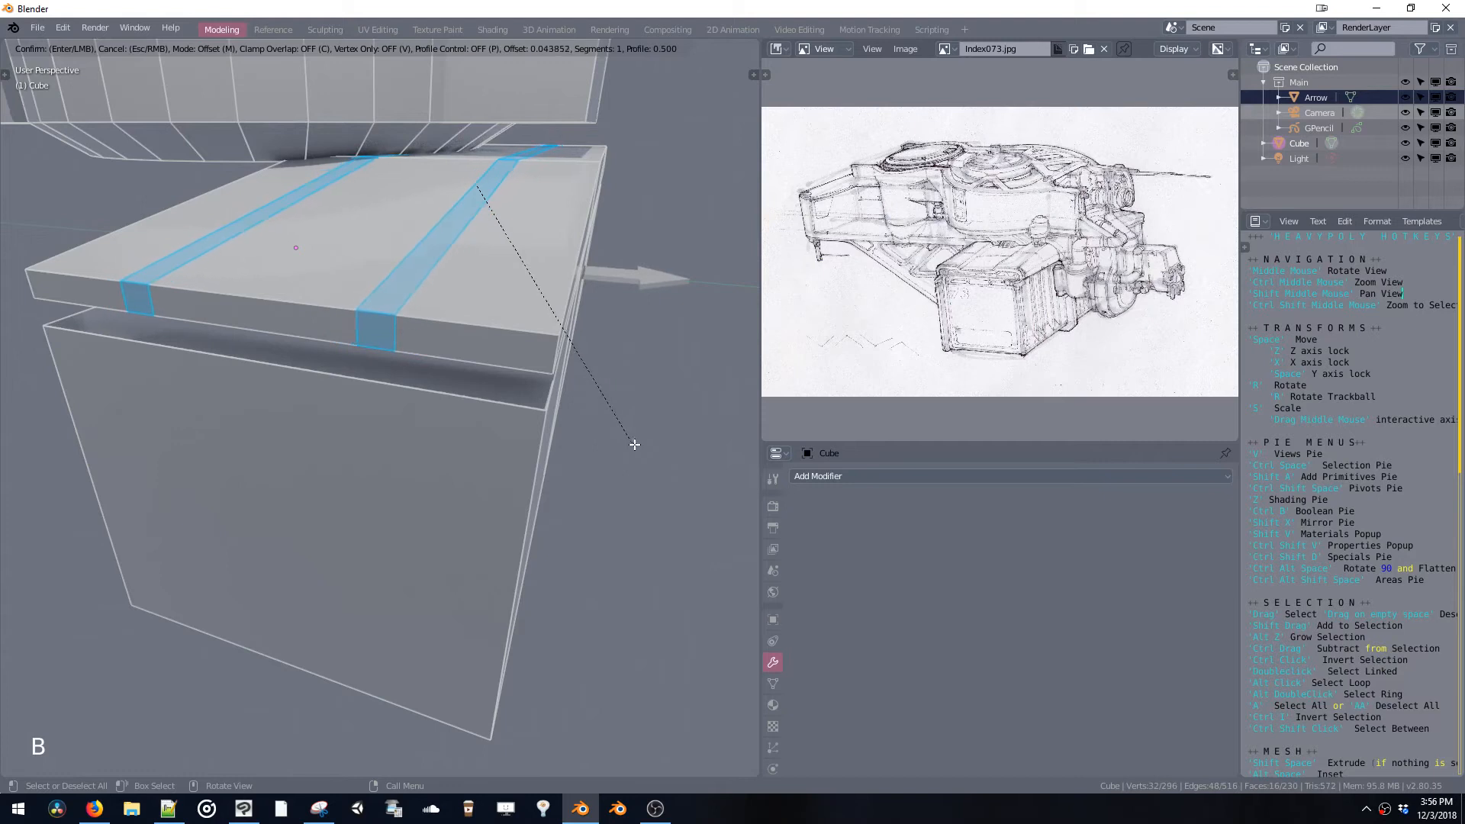
{"action": "left_click", "coordinate": [632, 439]}
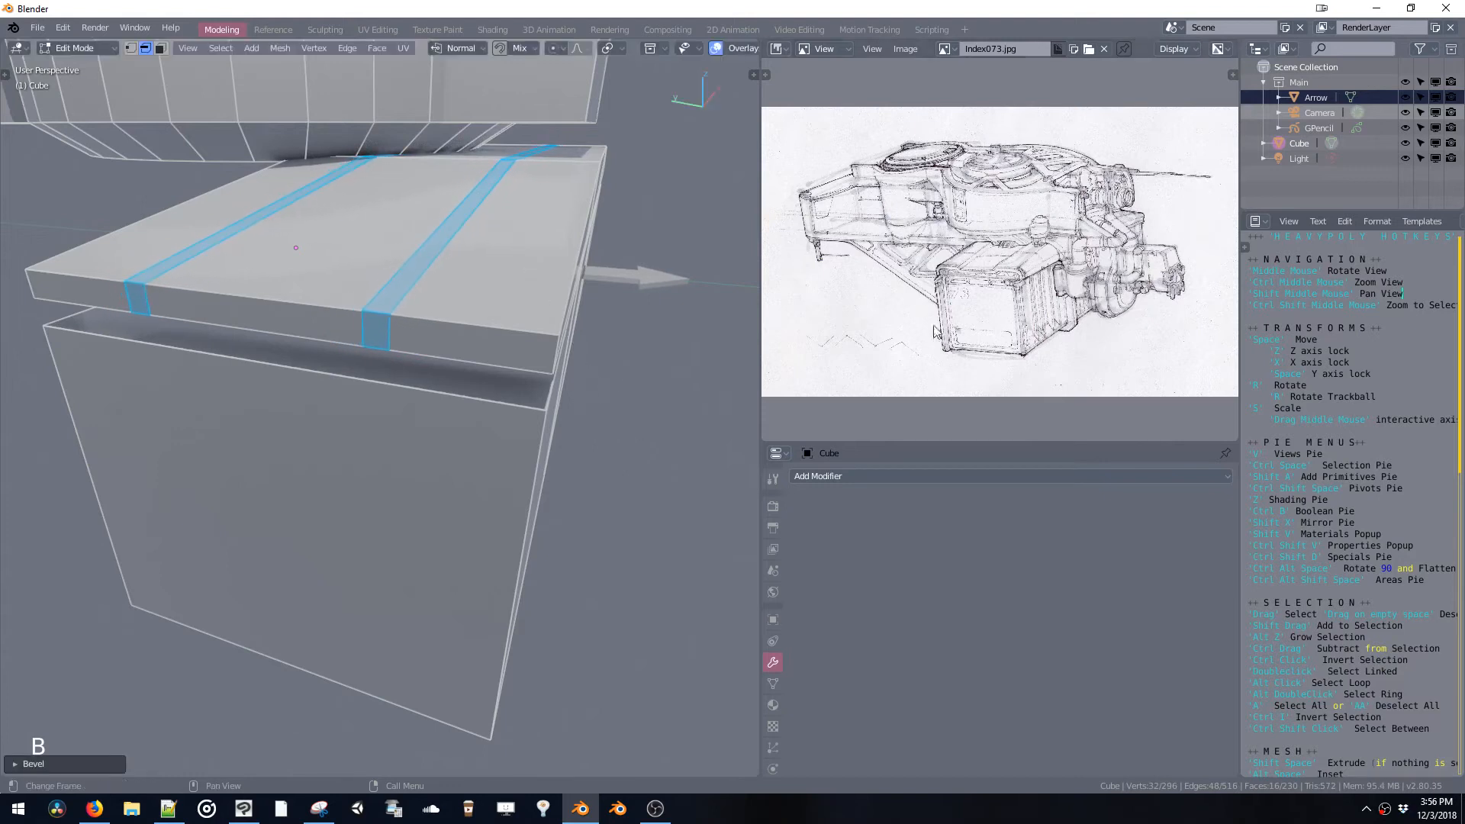
Switch to face selection mode and select the three outer upper faces on each side of the cover, using the enlarged sketch as reference
{"action": "middle_click_drag", "start_coordinate": [958, 286], "coordinate": [892, 301], "text": "ctrl"}
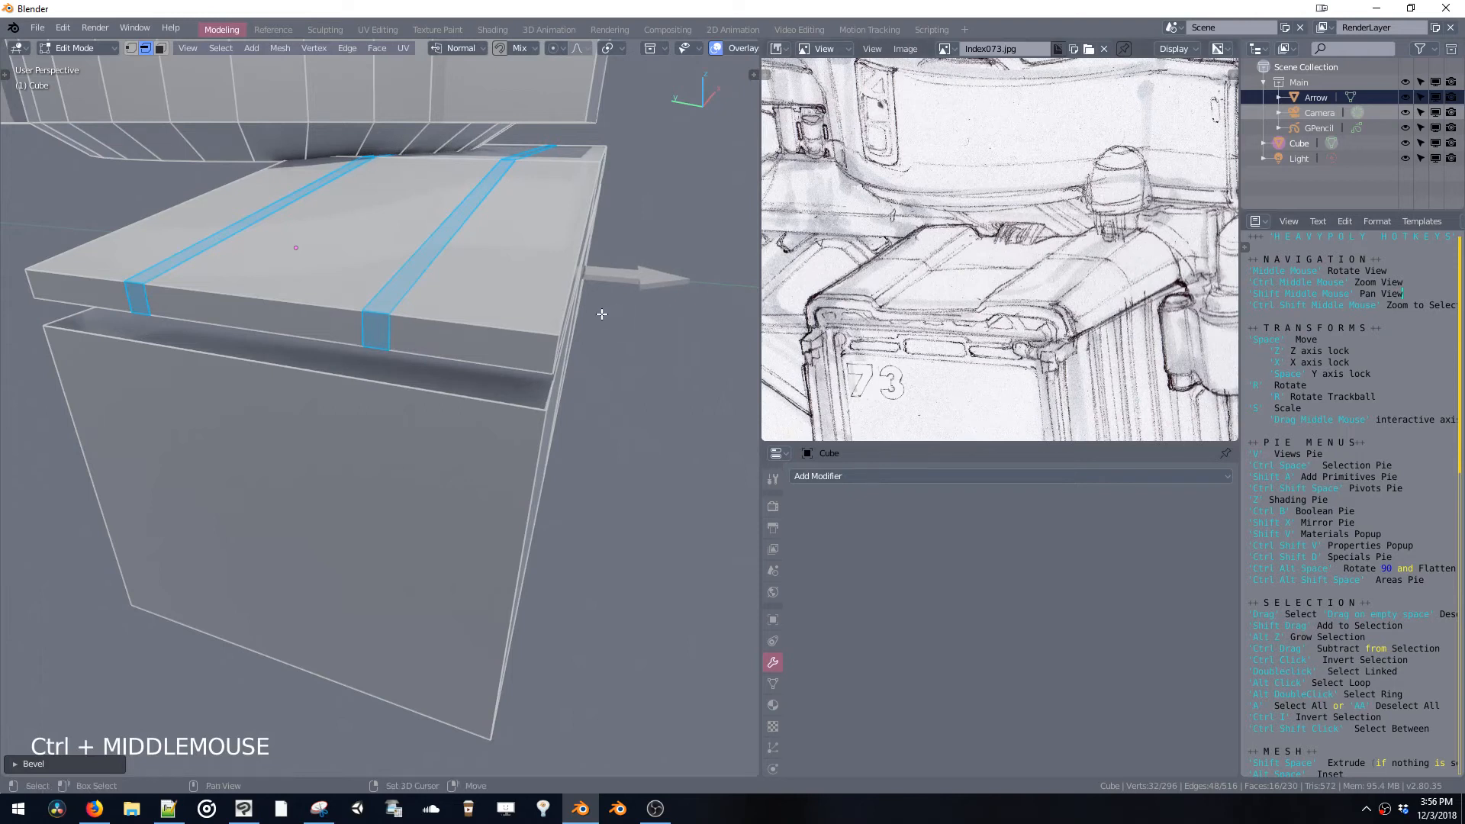
{"action": "middle_click_drag", "start_coordinate": [518, 322], "coordinate": [541, 302], "text": "shift"}
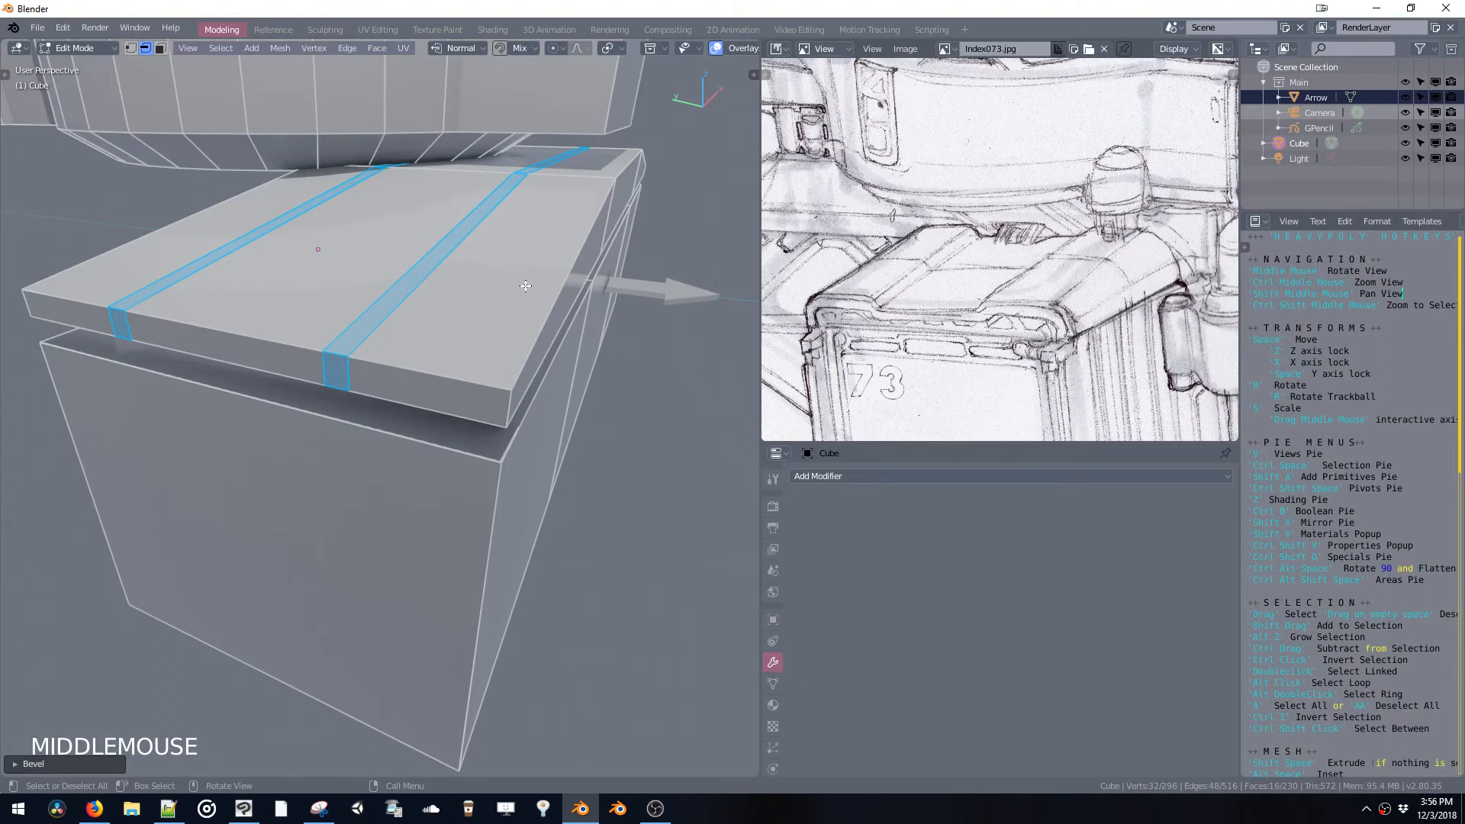
{"action": "key", "text": "ctrl+space"}
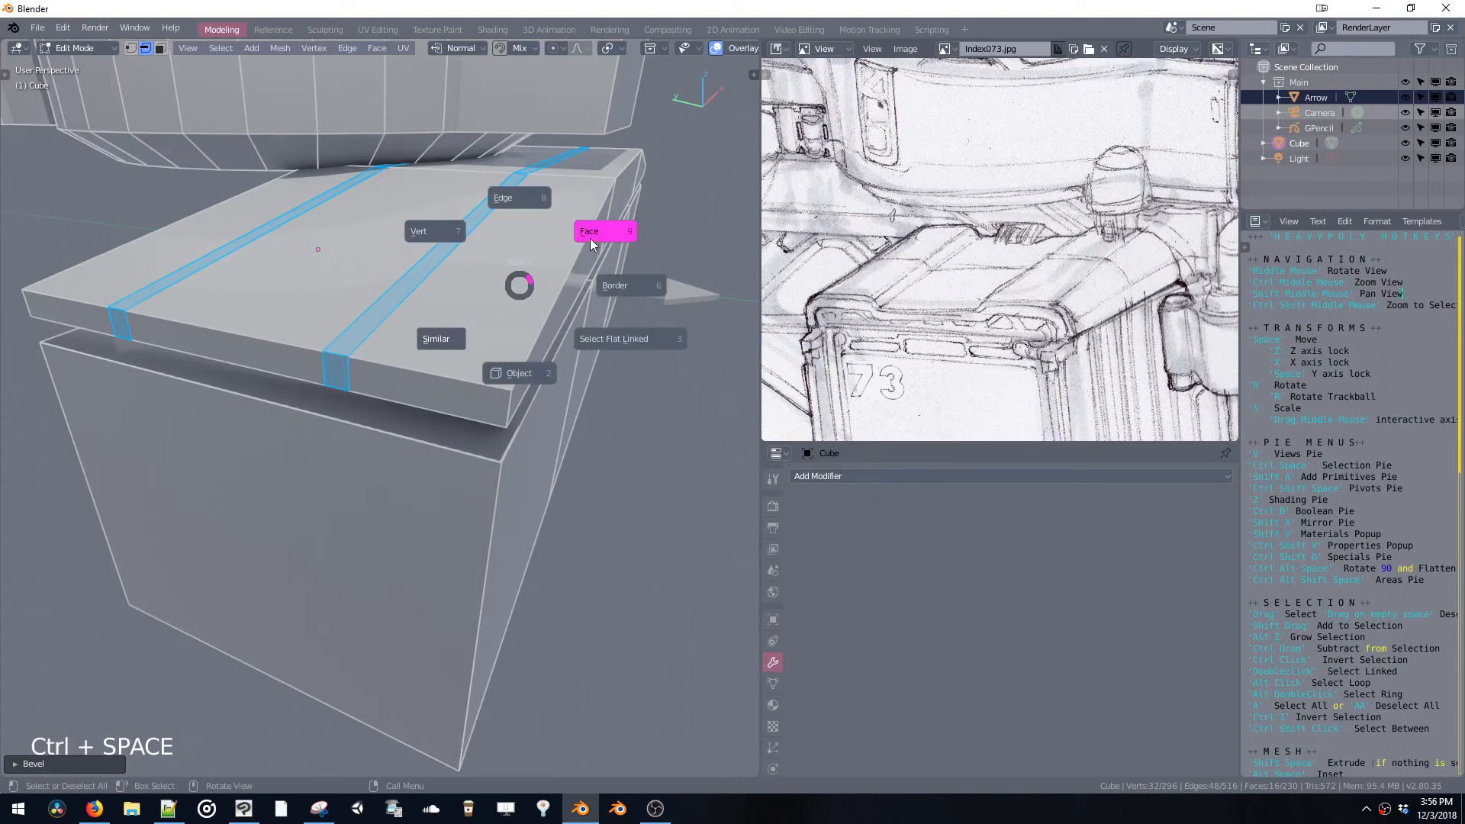
{"action": "left_click", "coordinate": [526, 260]}
{"action": "left_click", "coordinate": [267, 202], "text": "shift"}
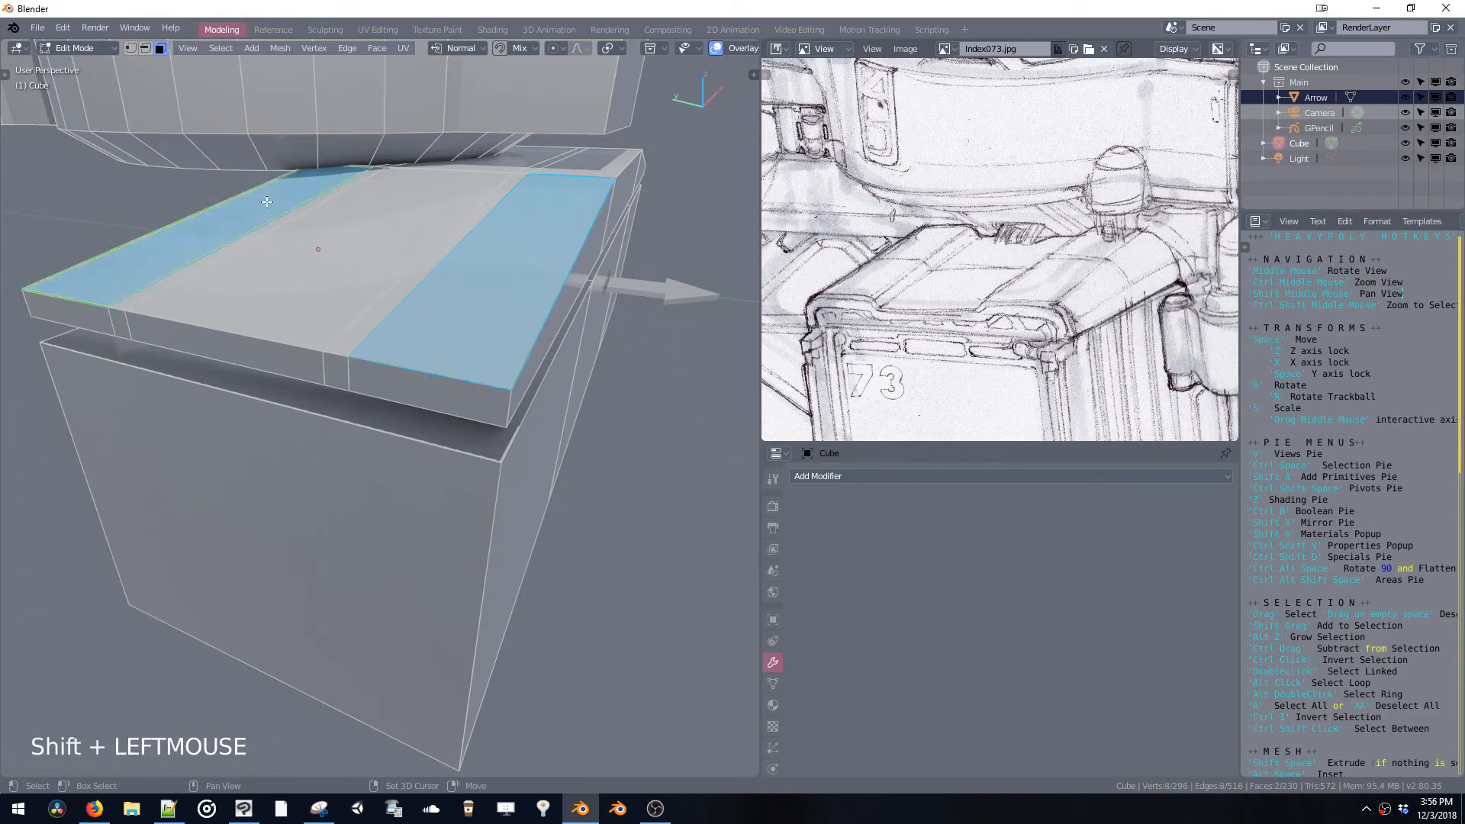
{"action": "left_click", "coordinate": [612, 153], "text": "shift"}
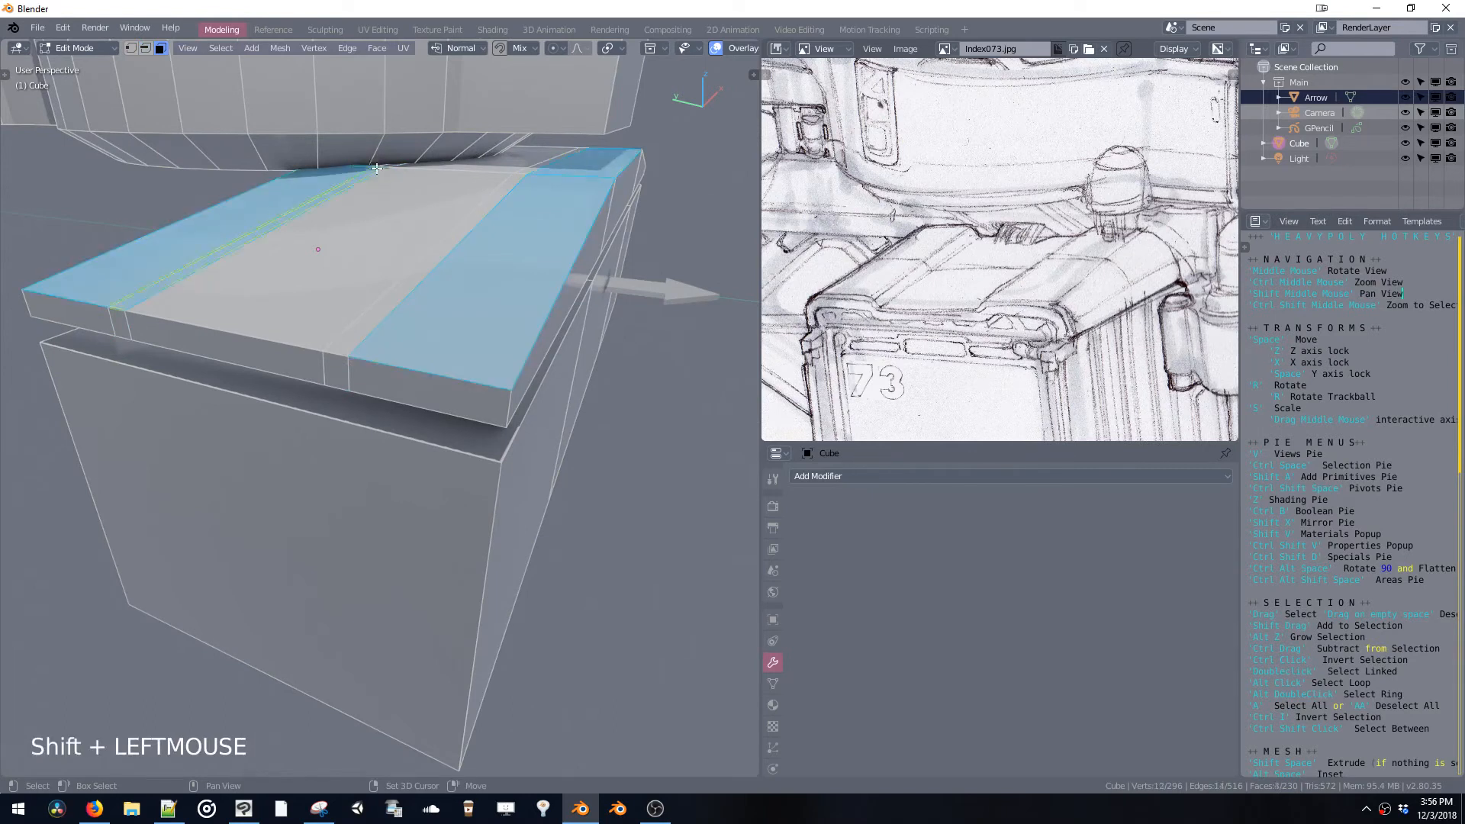
{"action": "left_click", "coordinate": [380, 159], "text": "shift"}
{"action": "key", "text": "ctrl+z"}
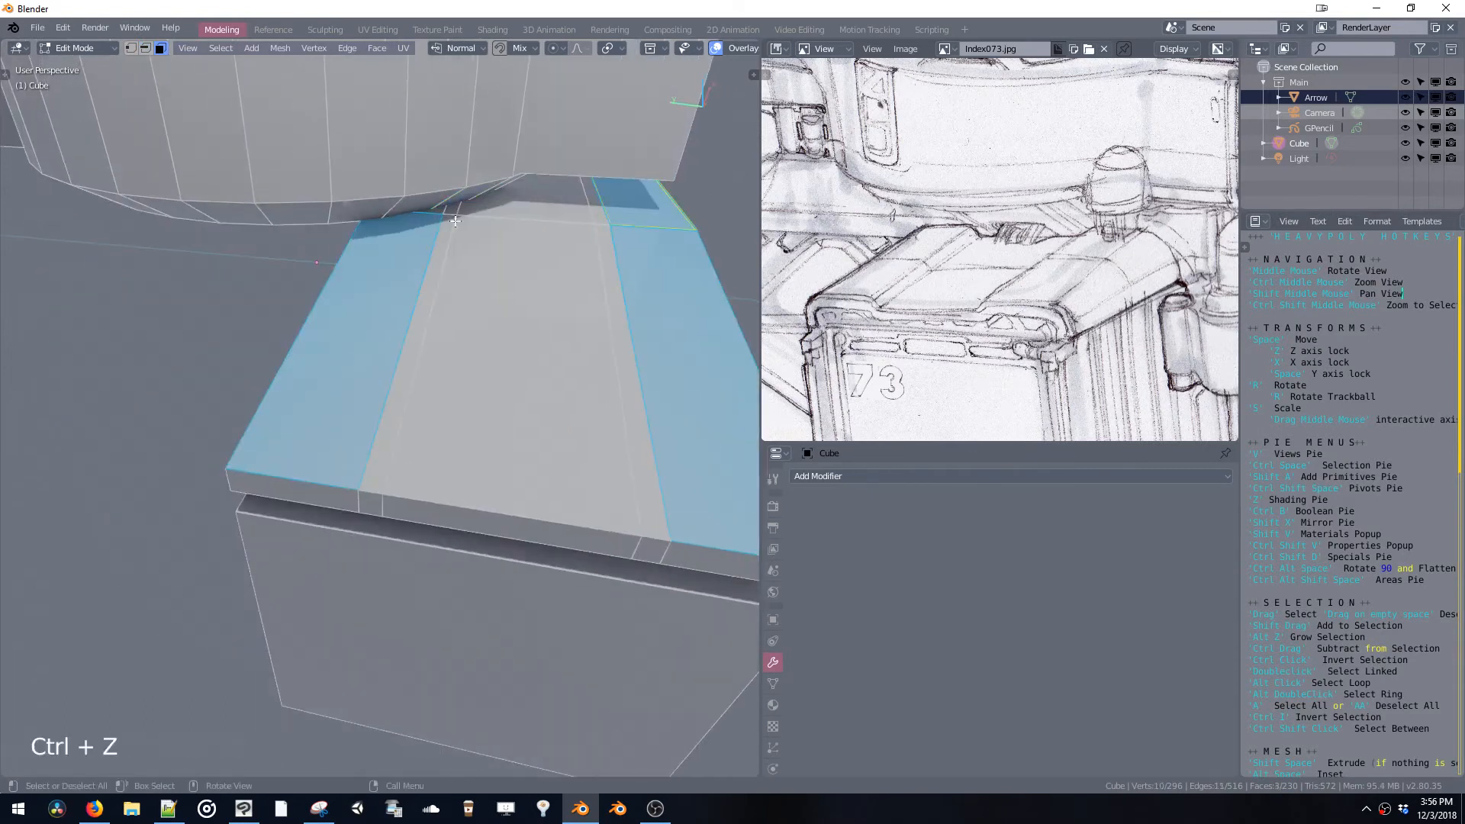
{"action": "left_click", "coordinate": [438, 182], "text": "shift"}
{"action": "middle_click_drag", "start_coordinate": [438, 181], "coordinate": [457, 255]}
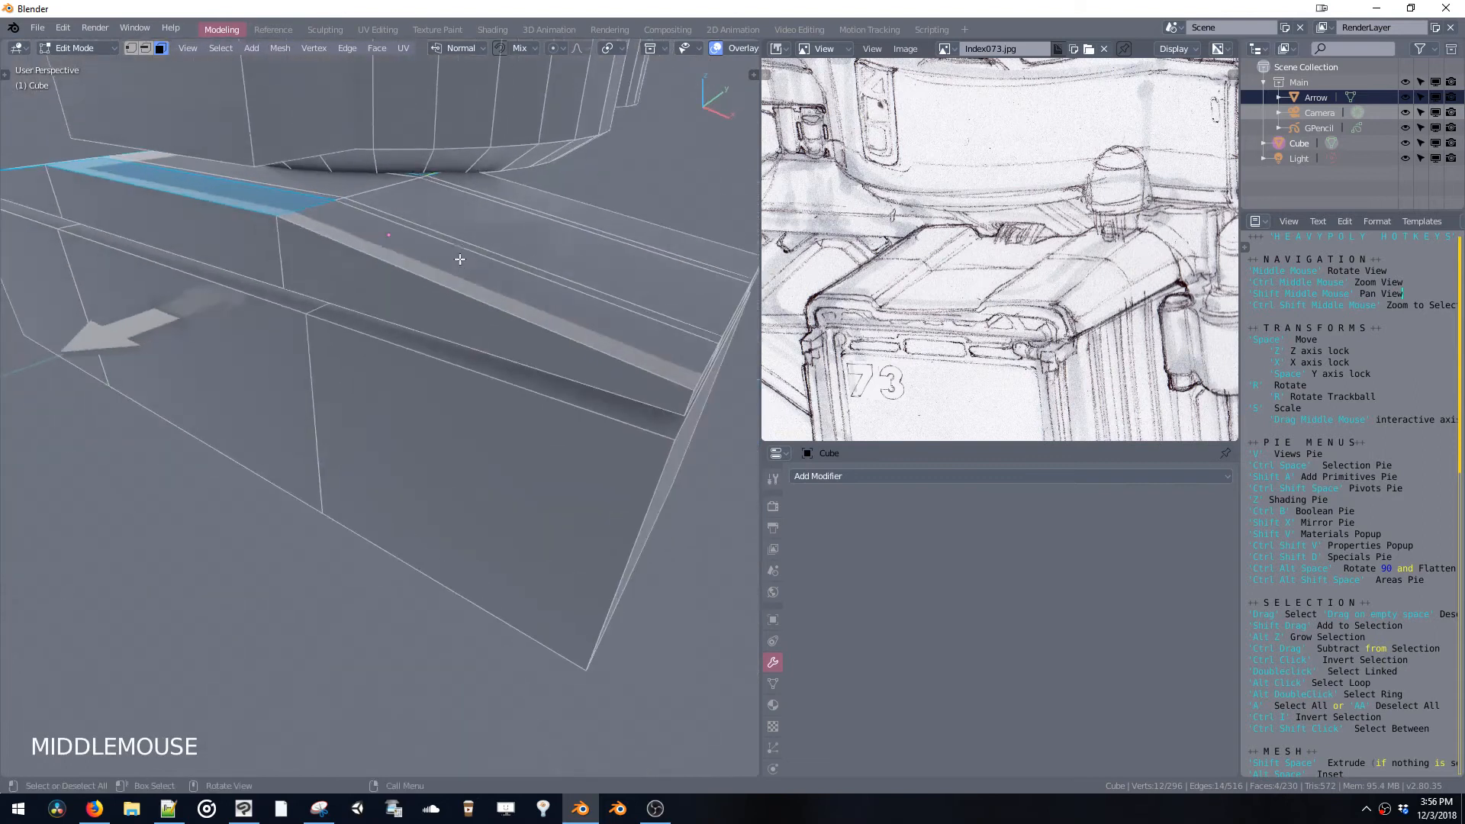
{"action": "left_click", "coordinate": [494, 229], "text": "shift"}
{"action": "left_click", "coordinate": [527, 197], "text": "shift"}
{"action": "middle_click_drag", "start_coordinate": [526, 197], "coordinate": [596, 238]}
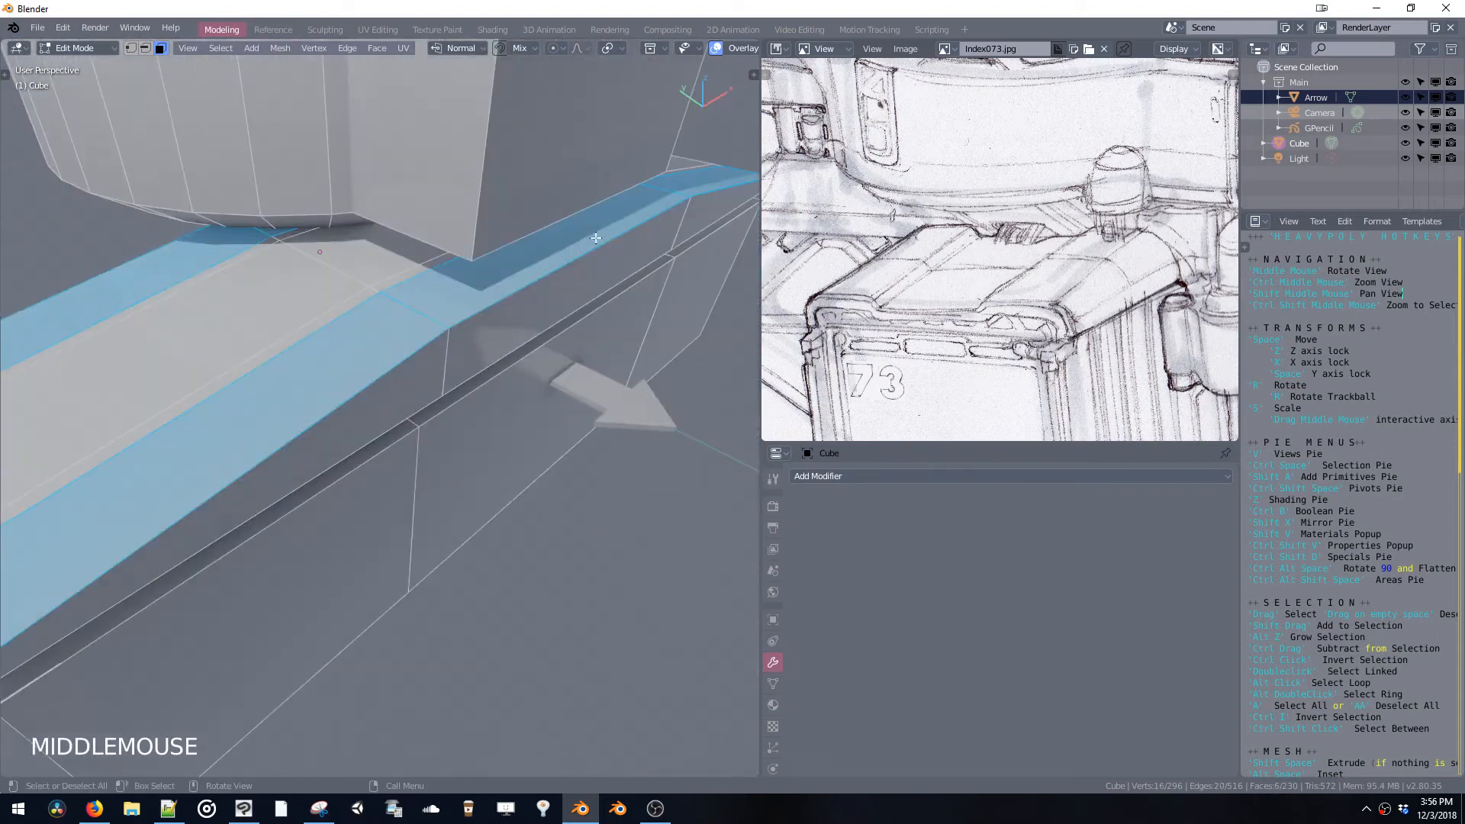
{"action": "middle_click_drag", "start_coordinate": [328, 219], "coordinate": [421, 209], "text": "shift"}
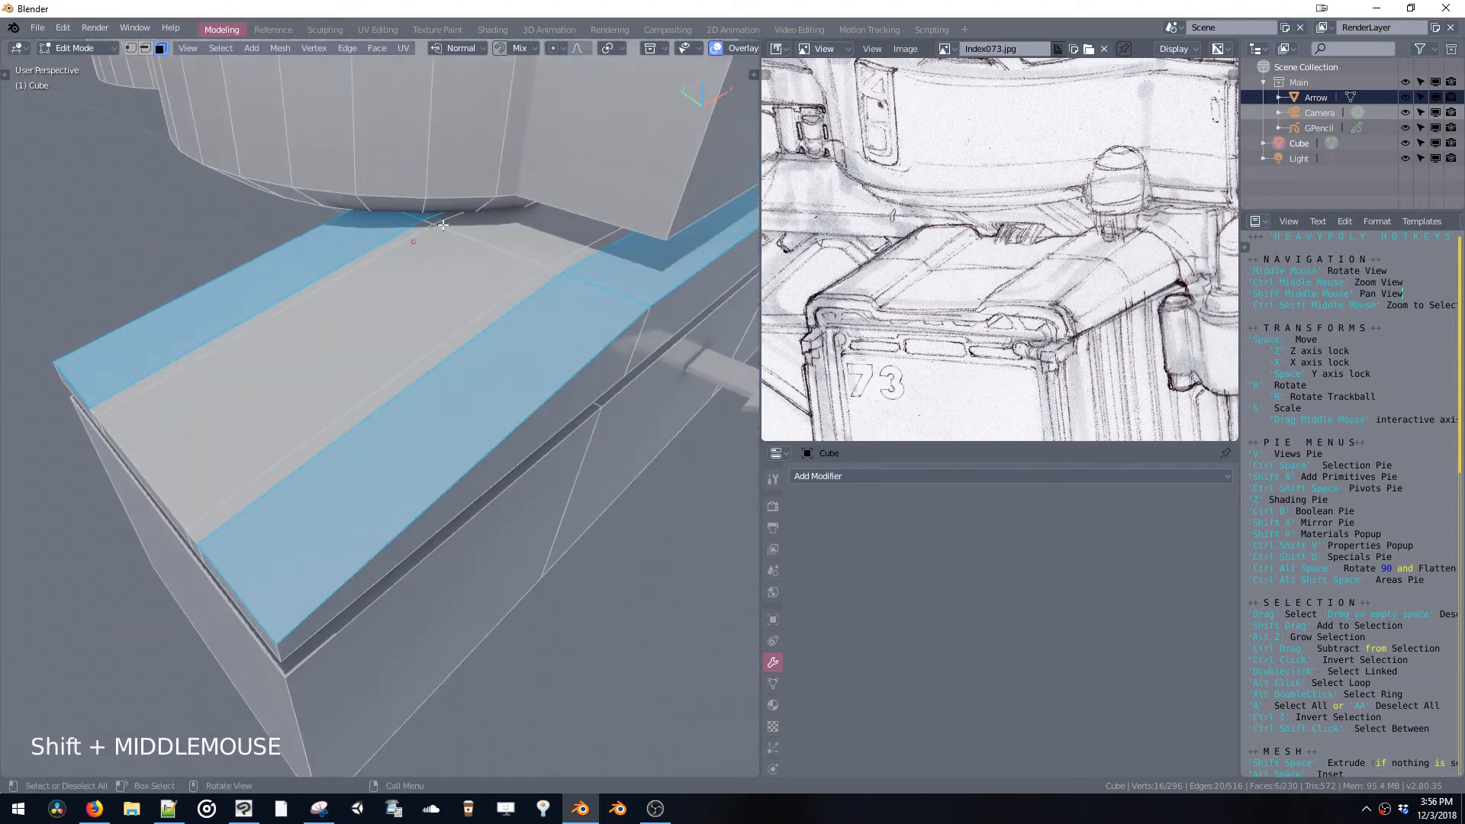
Select all linked faces of the cover and hide the rest of the mesh
{"action": "double_click", "coordinate": [576, 283]}
{"action": "middle_click_drag", "start_coordinate": [575, 283], "coordinate": [649, 305]}
{"action": "key", "text": "shift+h"}
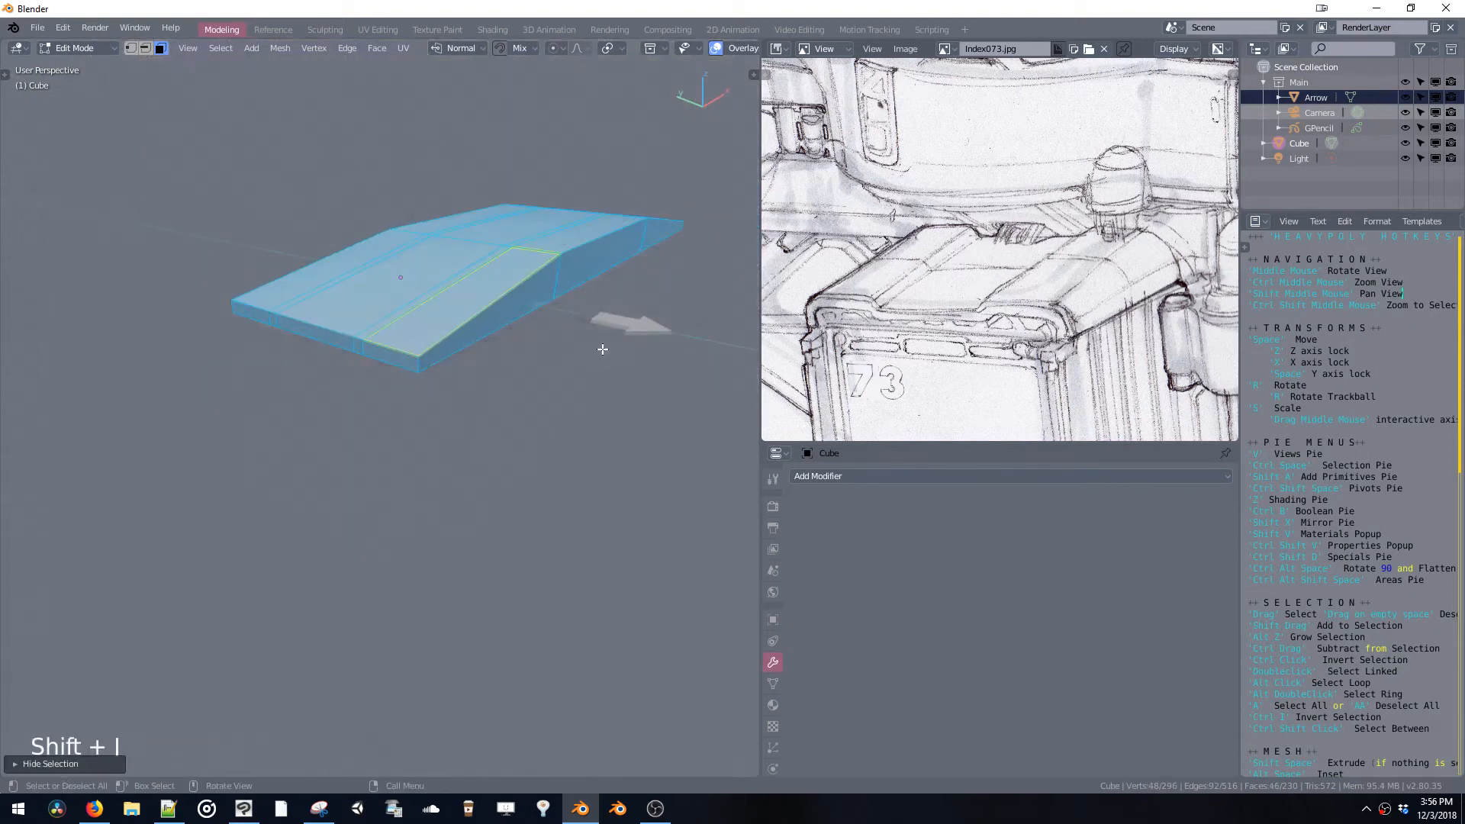
Select the three upper faces along each outer side of the isolated cover and raise them above the middle strip
{"action": "left_click", "coordinate": [405, 234]}
{"action": "left_click", "coordinate": [494, 277]}
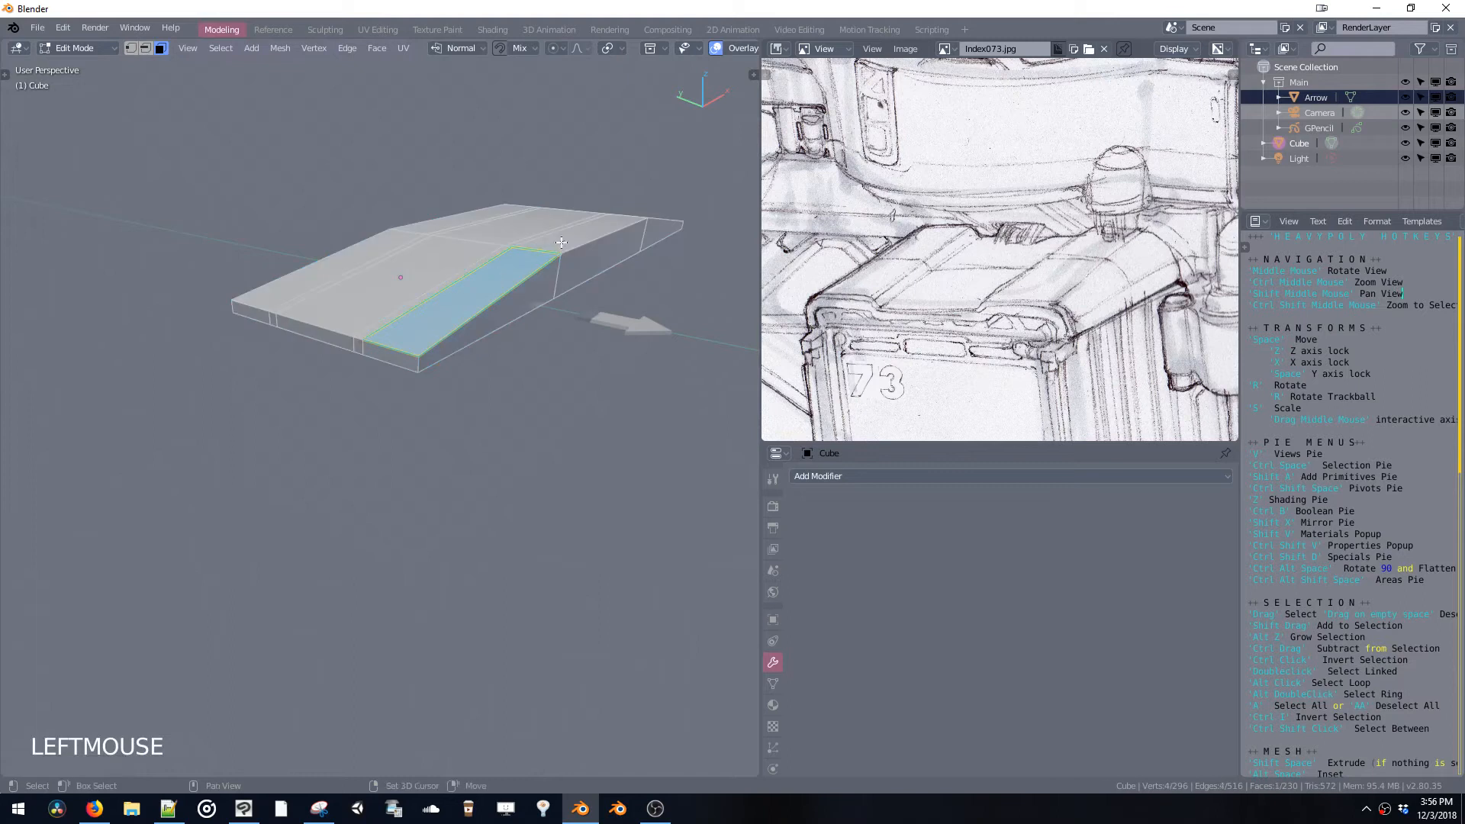
{"action": "left_click", "coordinate": [564, 237], "text": "shift"}
{"action": "left_click", "coordinate": [449, 221], "text": "shift"}
{"action": "left_click", "coordinate": [399, 242], "text": "shift"}
{"action": "middle_click_drag", "start_coordinate": [595, 263], "coordinate": [598, 298]}
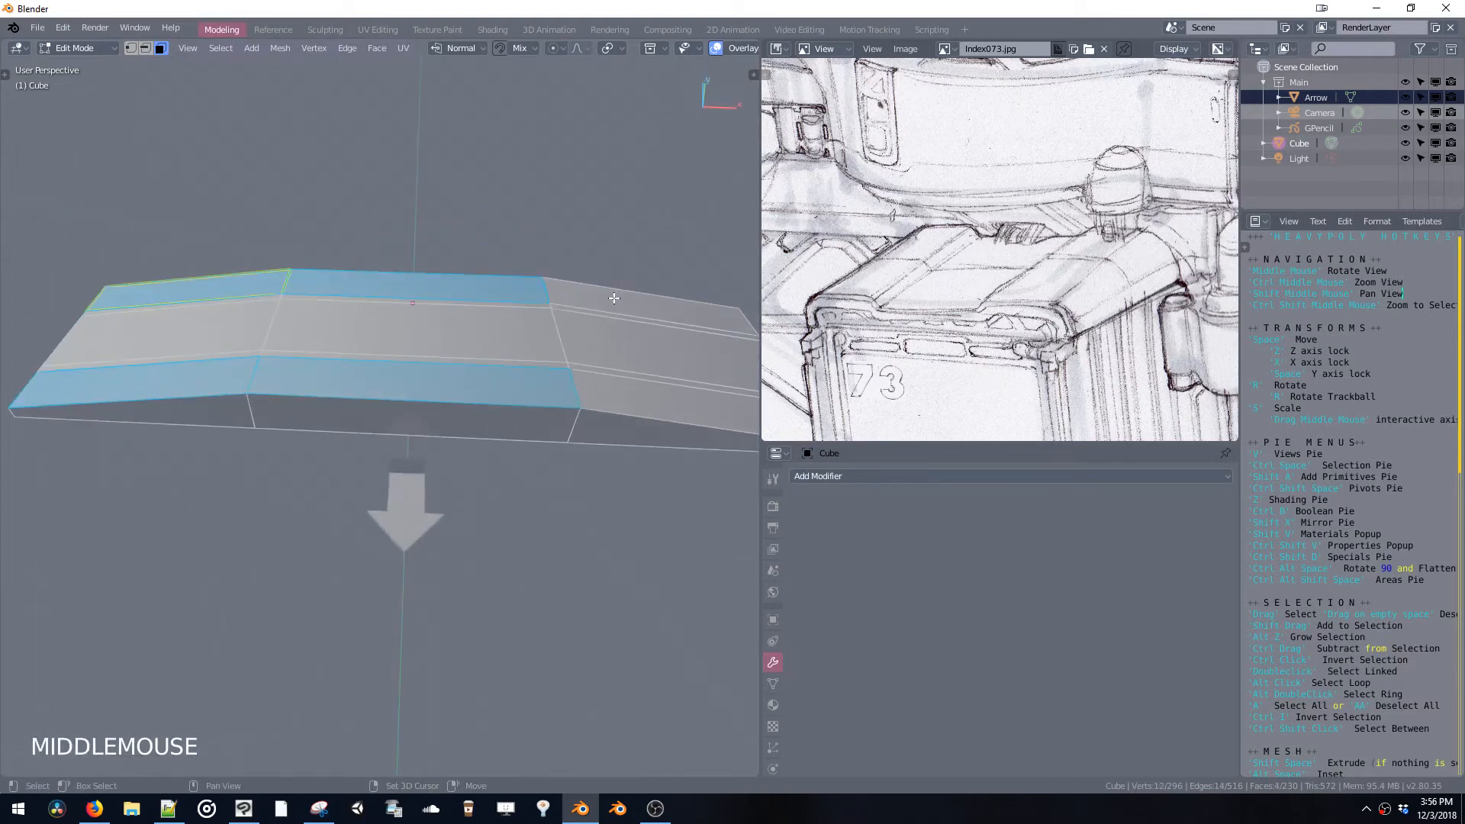
{"action": "left_click", "coordinate": [613, 299], "text": "shift"}
{"action": "left_click", "coordinate": [626, 304], "text": "shift"}
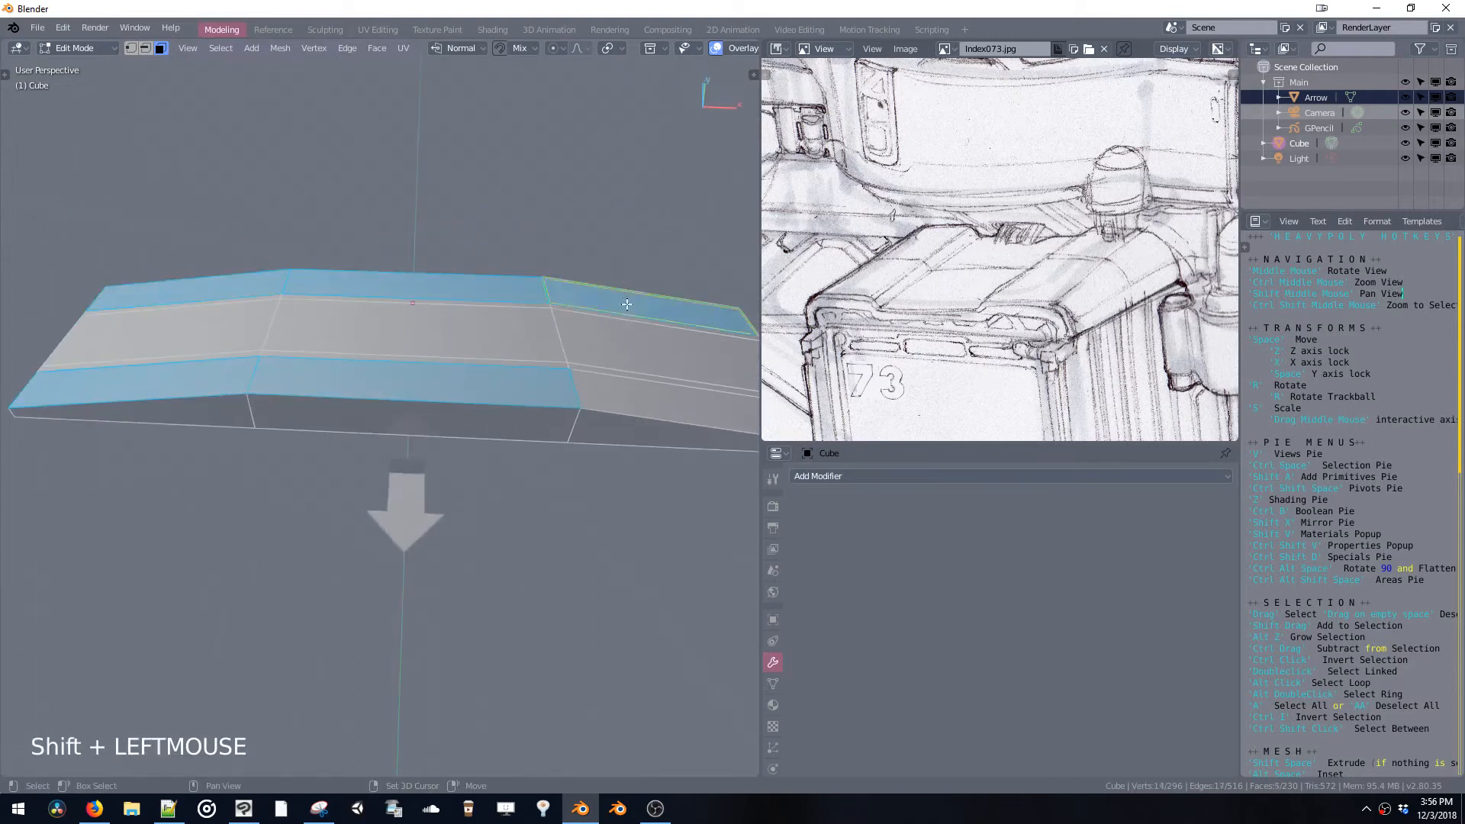
{"action": "left_click", "coordinate": [636, 389], "text": "shift"}
{"action": "middle_click_drag", "start_coordinate": [636, 389], "coordinate": [656, 324]}
{"action": "key", "text": "space"}
{"action": "left_click", "coordinate": [612, 337]}
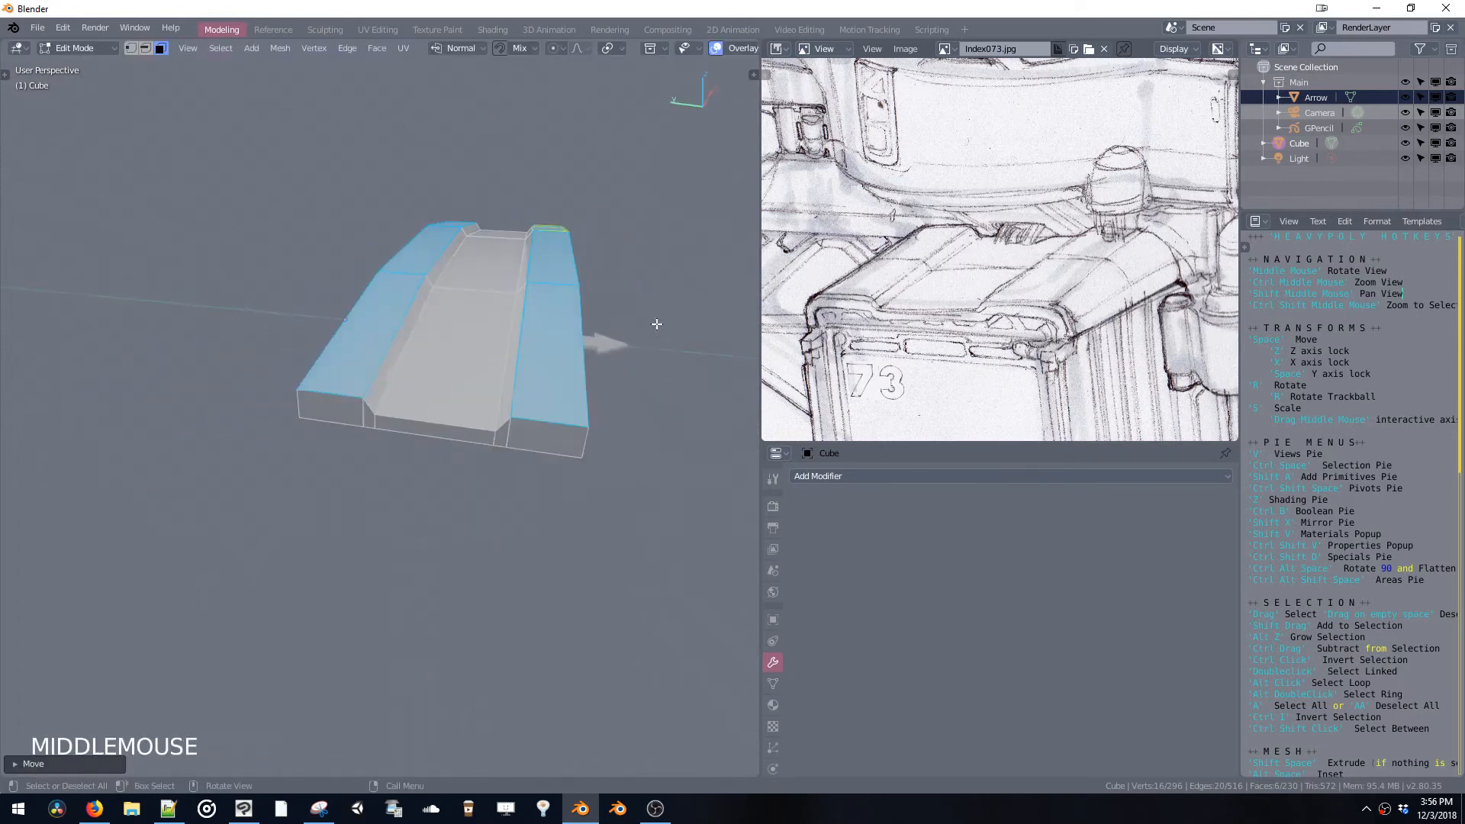
Fine-tune the height of the raised side faces along the Z axis
{"action": "key", "text": "space"}
{"action": "key", "text": "z"}
{"action": "left_click", "coordinate": [654, 392]}
{"action": "middle_click_drag", "start_coordinate": [654, 392], "coordinate": [669, 374]}
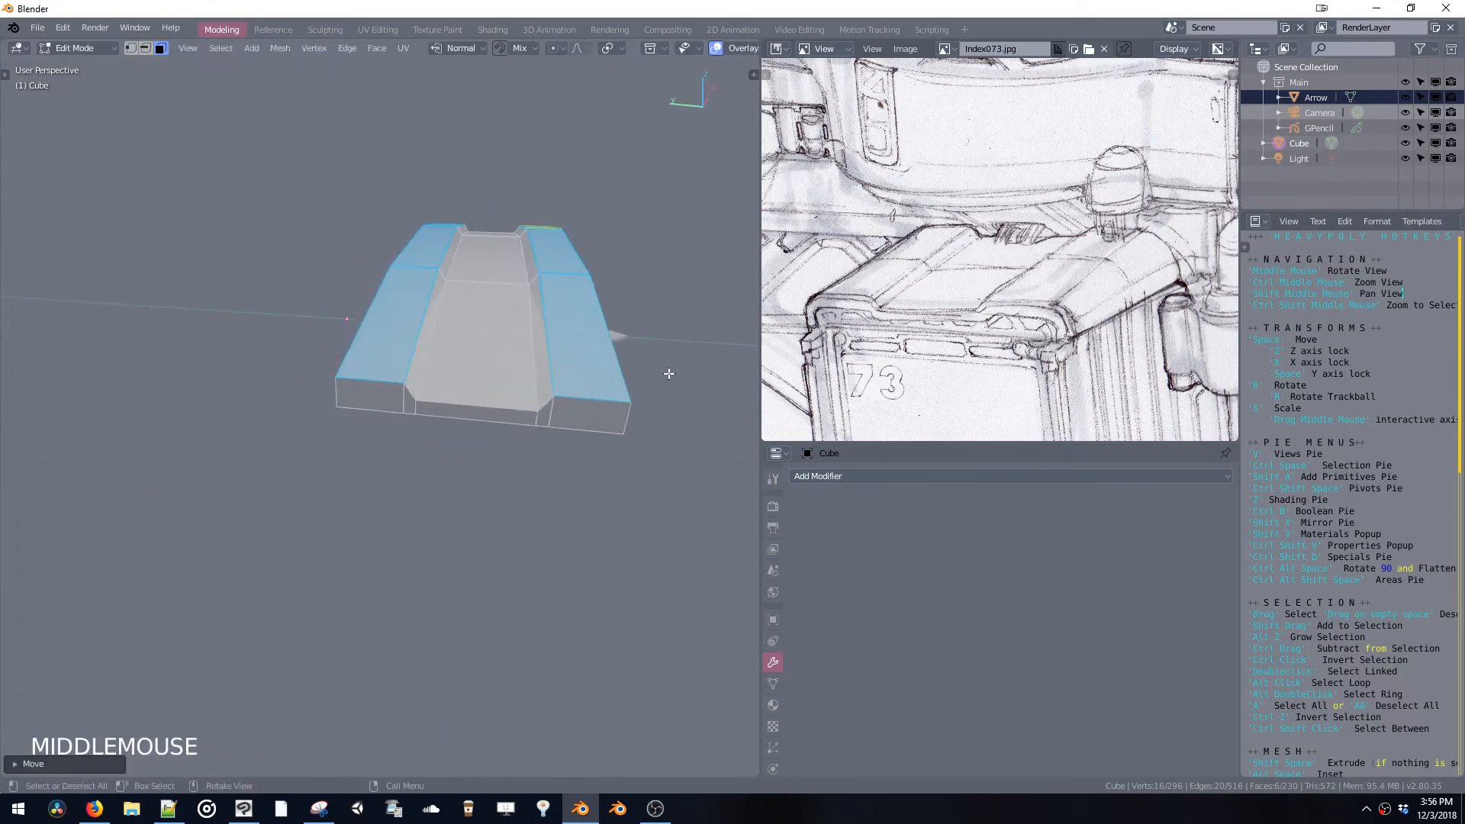
{"action": "key", "text": "space"}
{"action": "key", "text": "z"}
{"action": "left_click", "coordinate": [671, 377]}
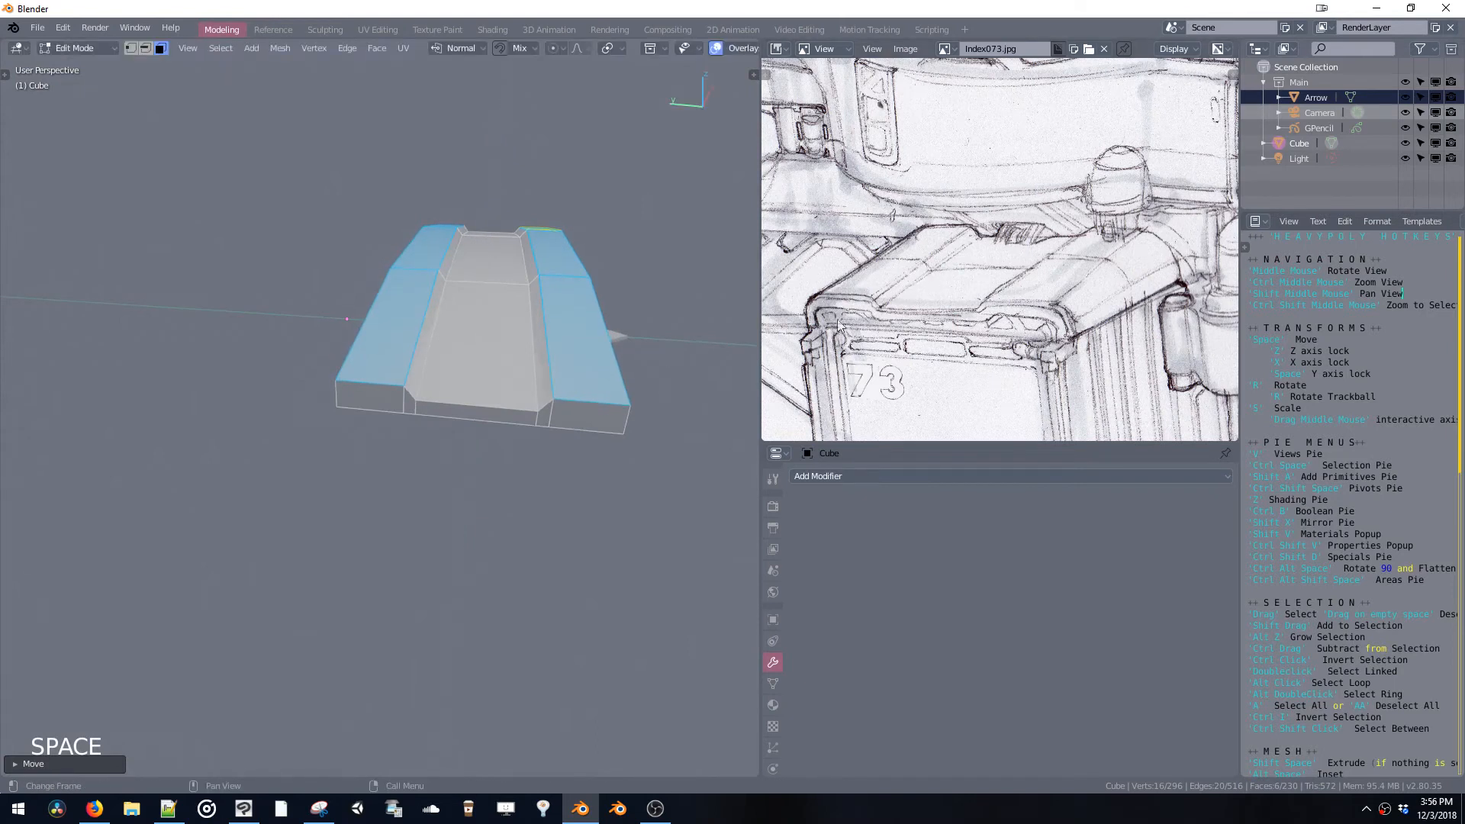
Switch to edge selection mode, and select the cover's outer upper side edges one by one before clearing the selection
{"action": "middle_click_drag", "start_coordinate": [651, 357], "coordinate": [560, 244]}
{"action": "key", "text": "ctrl+space"}
{"action": "key", "text": "ctrl+space"}
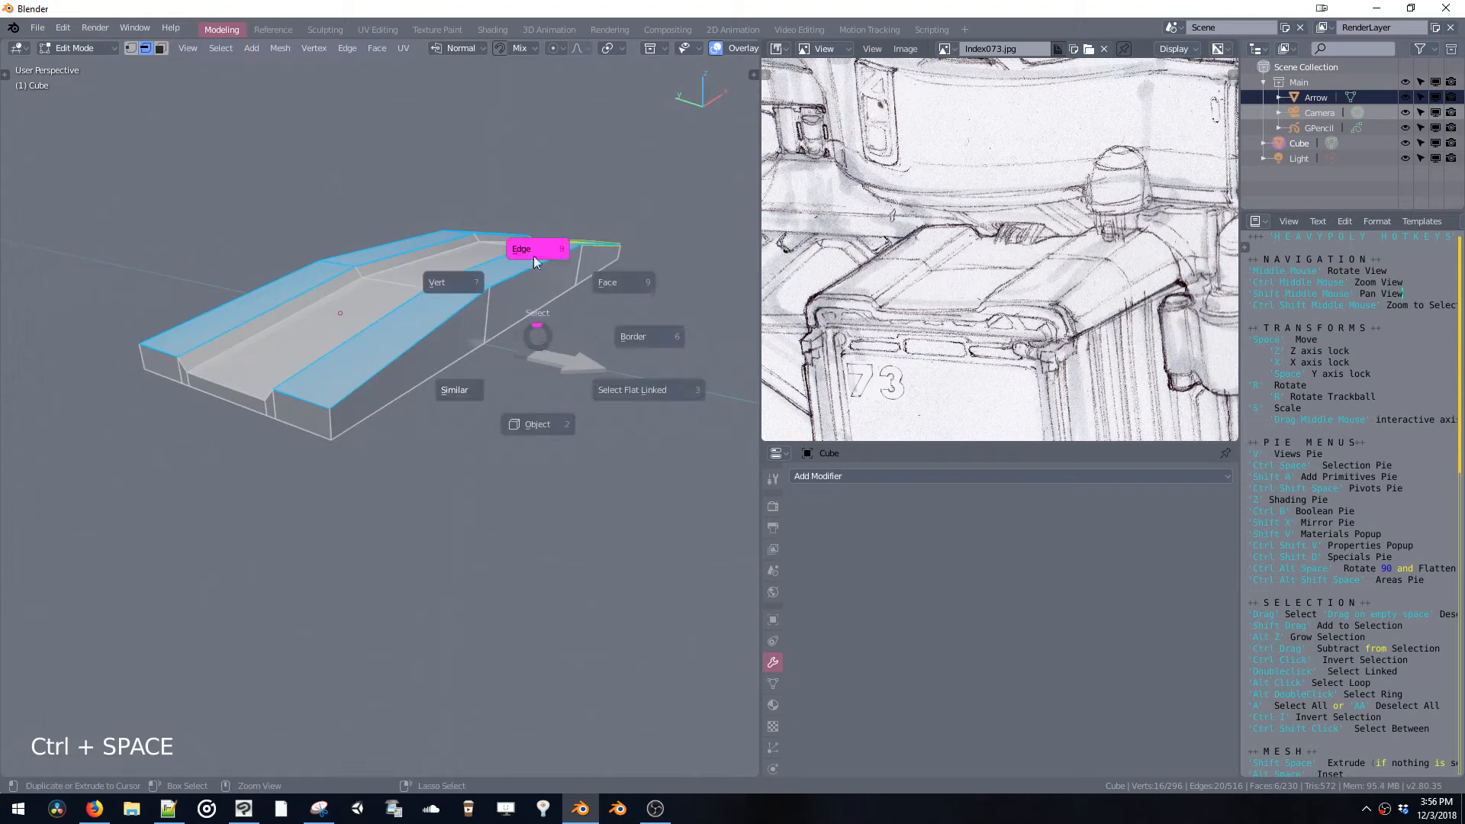
{"action": "left_click", "coordinate": [533, 245]}
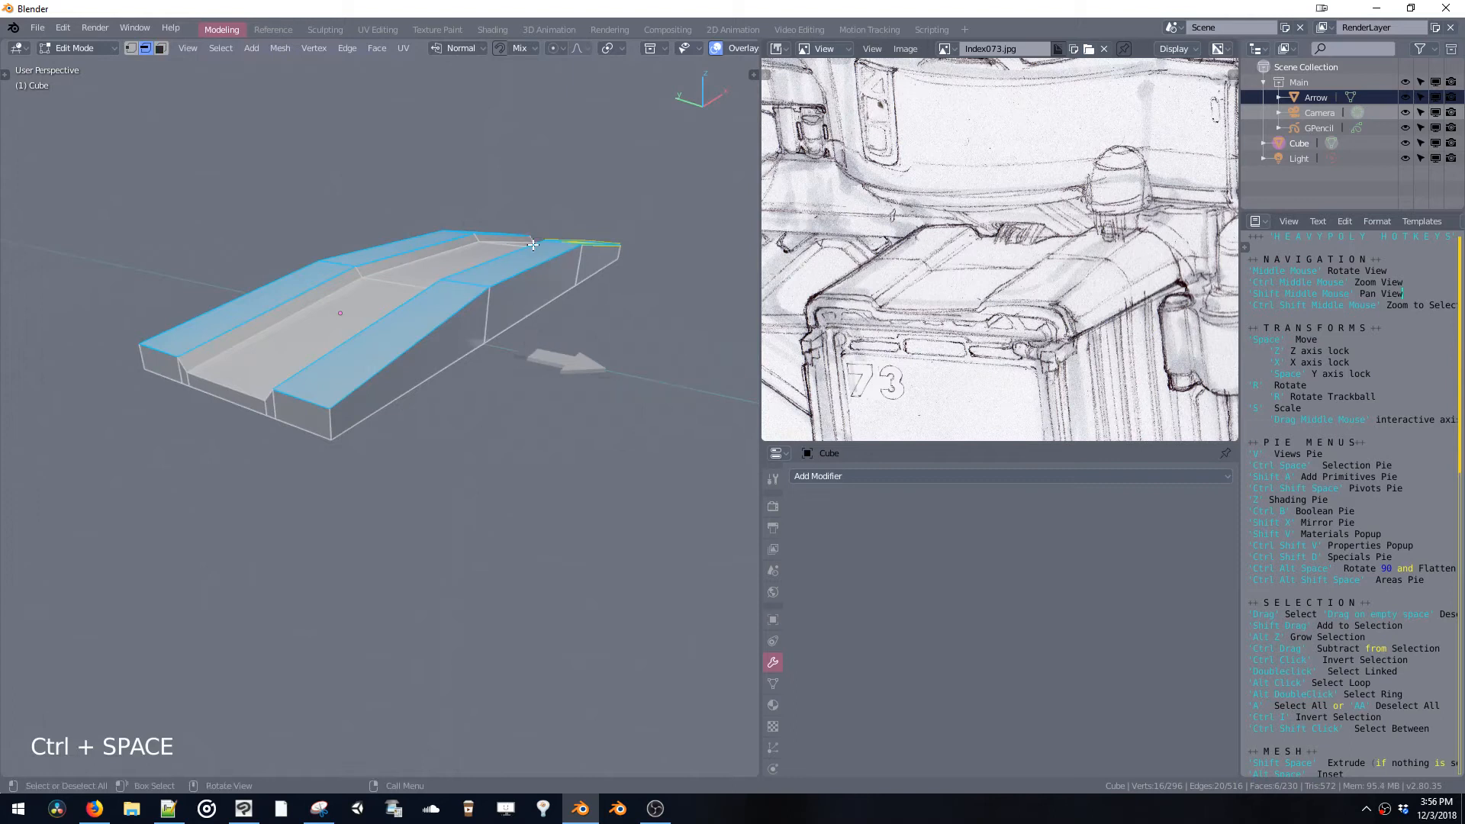
{"action": "left_click", "coordinate": [444, 320]}
{"action": "left_click", "coordinate": [448, 319], "text": "shift"}
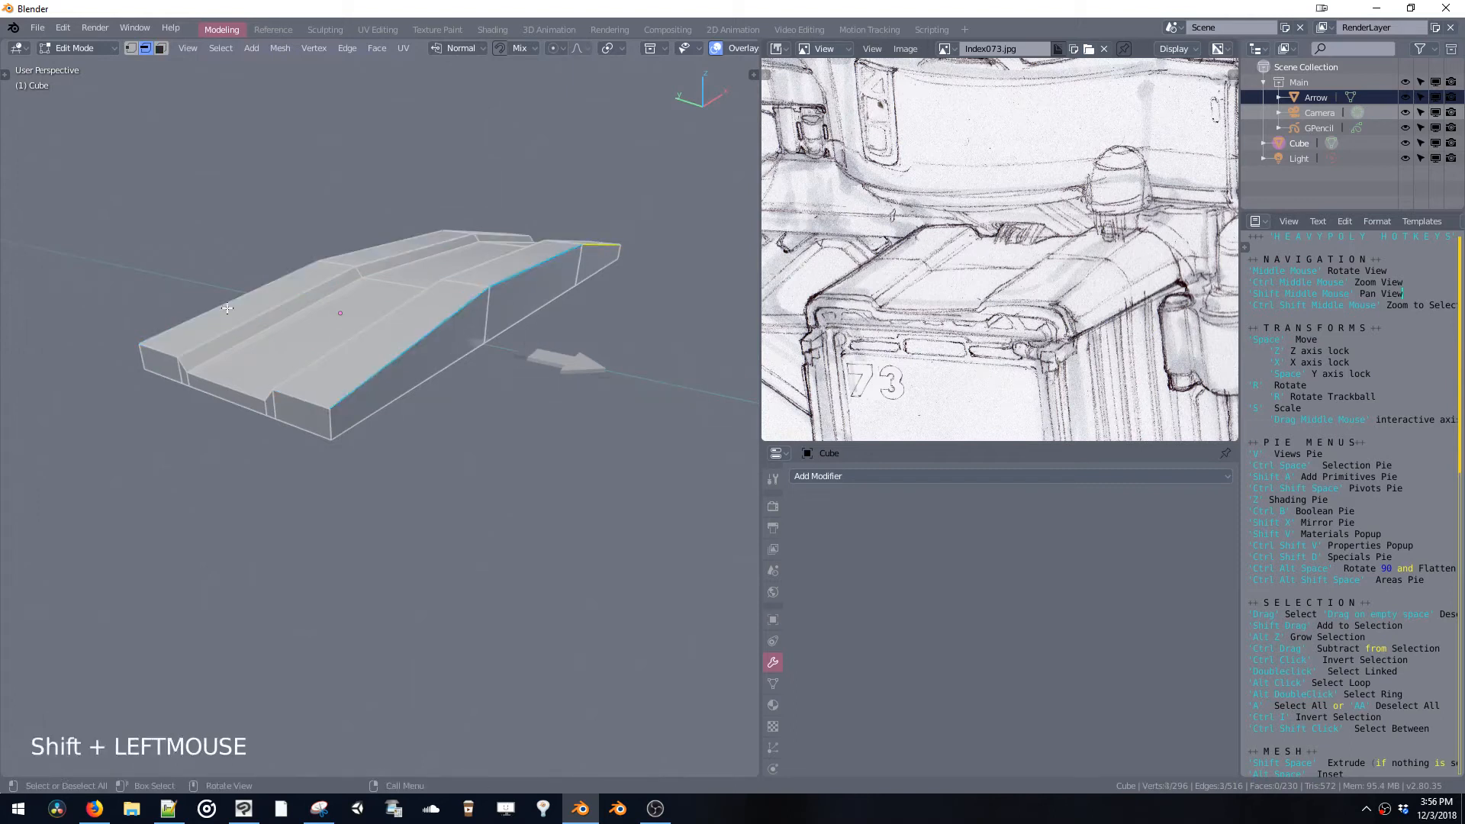
{"action": "left_click", "coordinate": [384, 243], "text": "shift"}
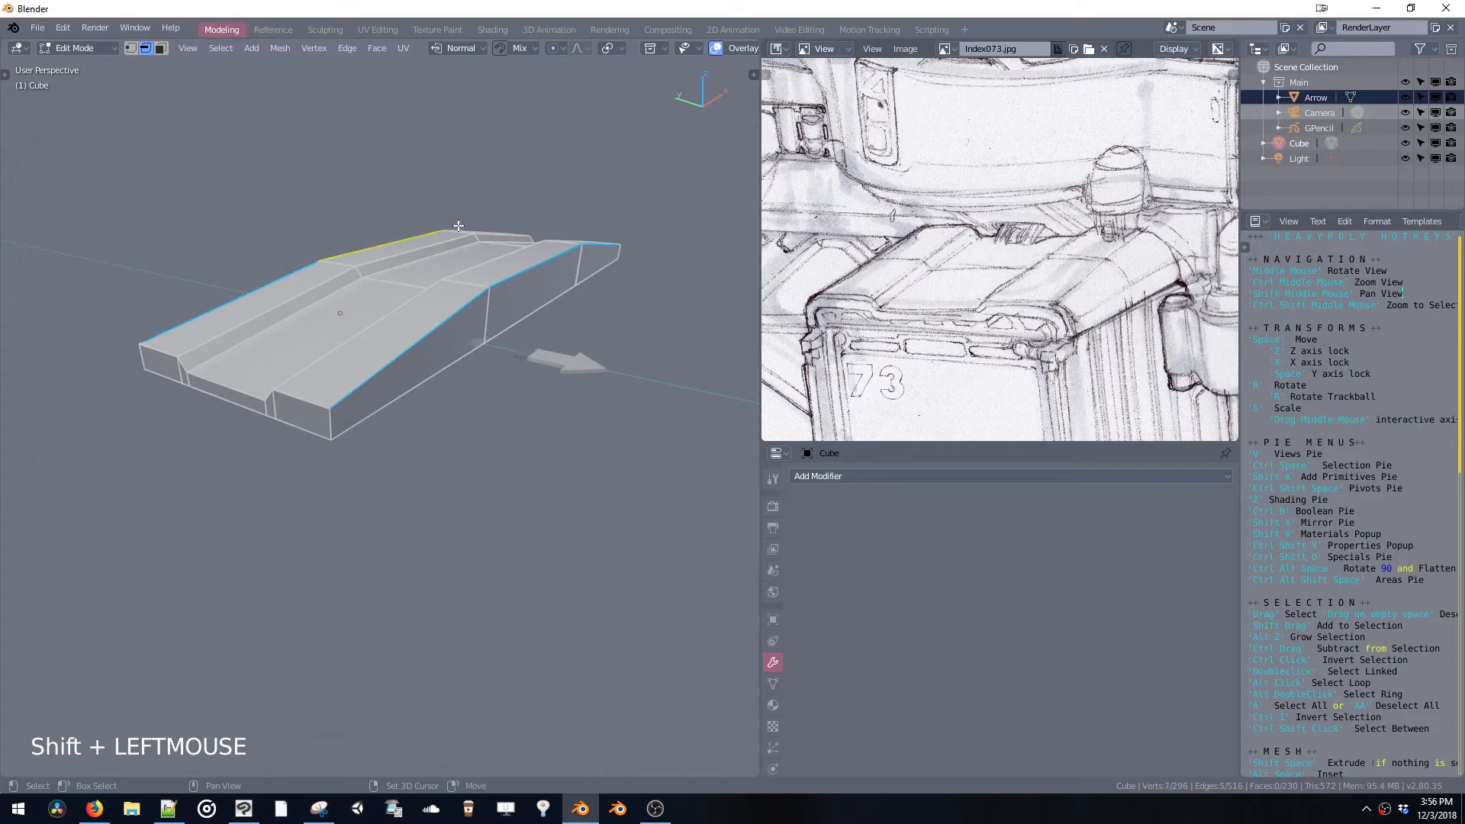
{"action": "left_click", "coordinate": [582, 435]}
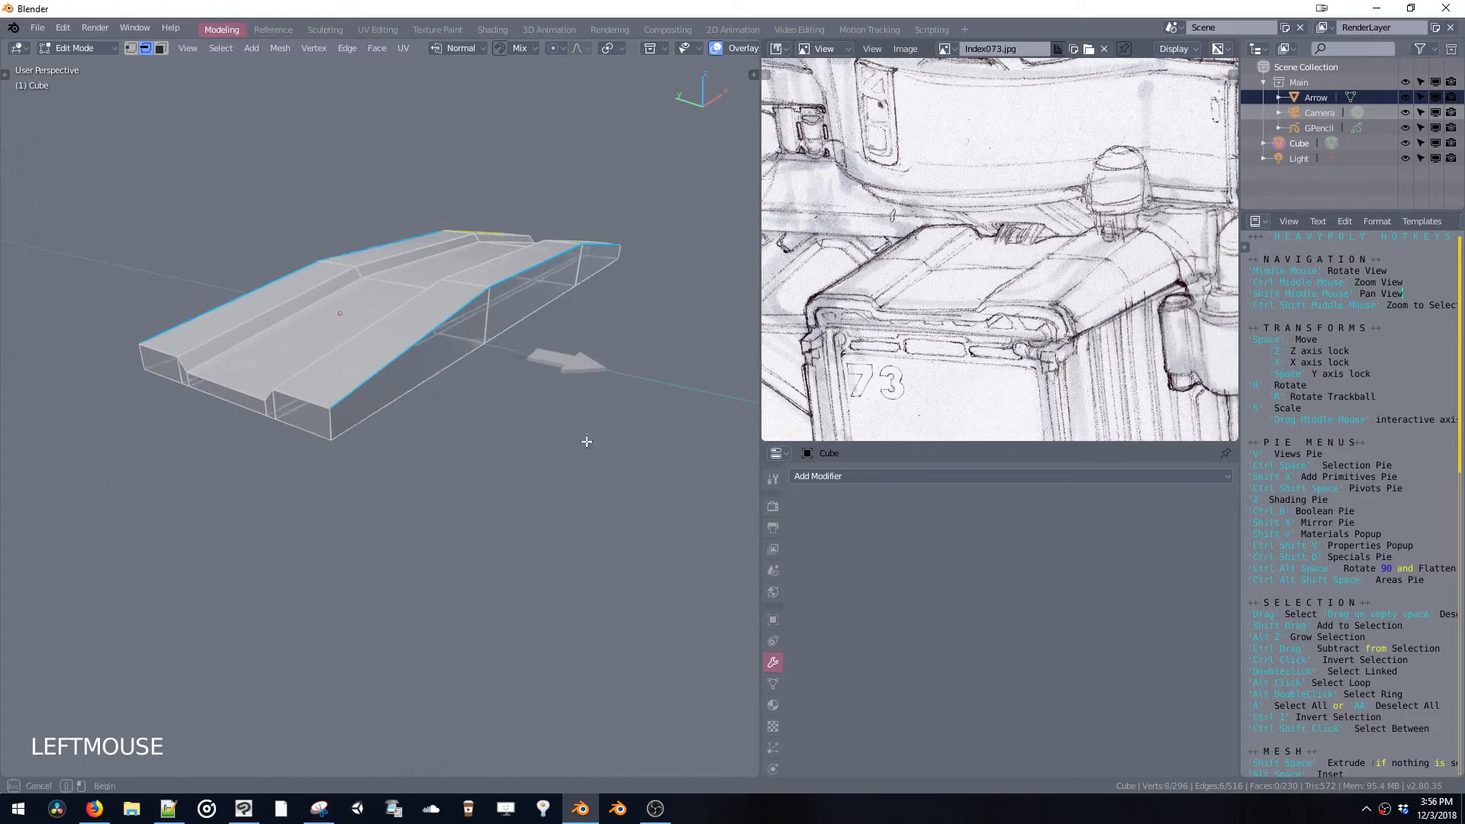
Try loop selection on various crosswise and lengthwise edge loops of the cover
{"action": "left_click", "coordinate": [425, 336], "text": "alt"}
{"action": "left_click", "coordinate": [483, 331], "text": "alt"}
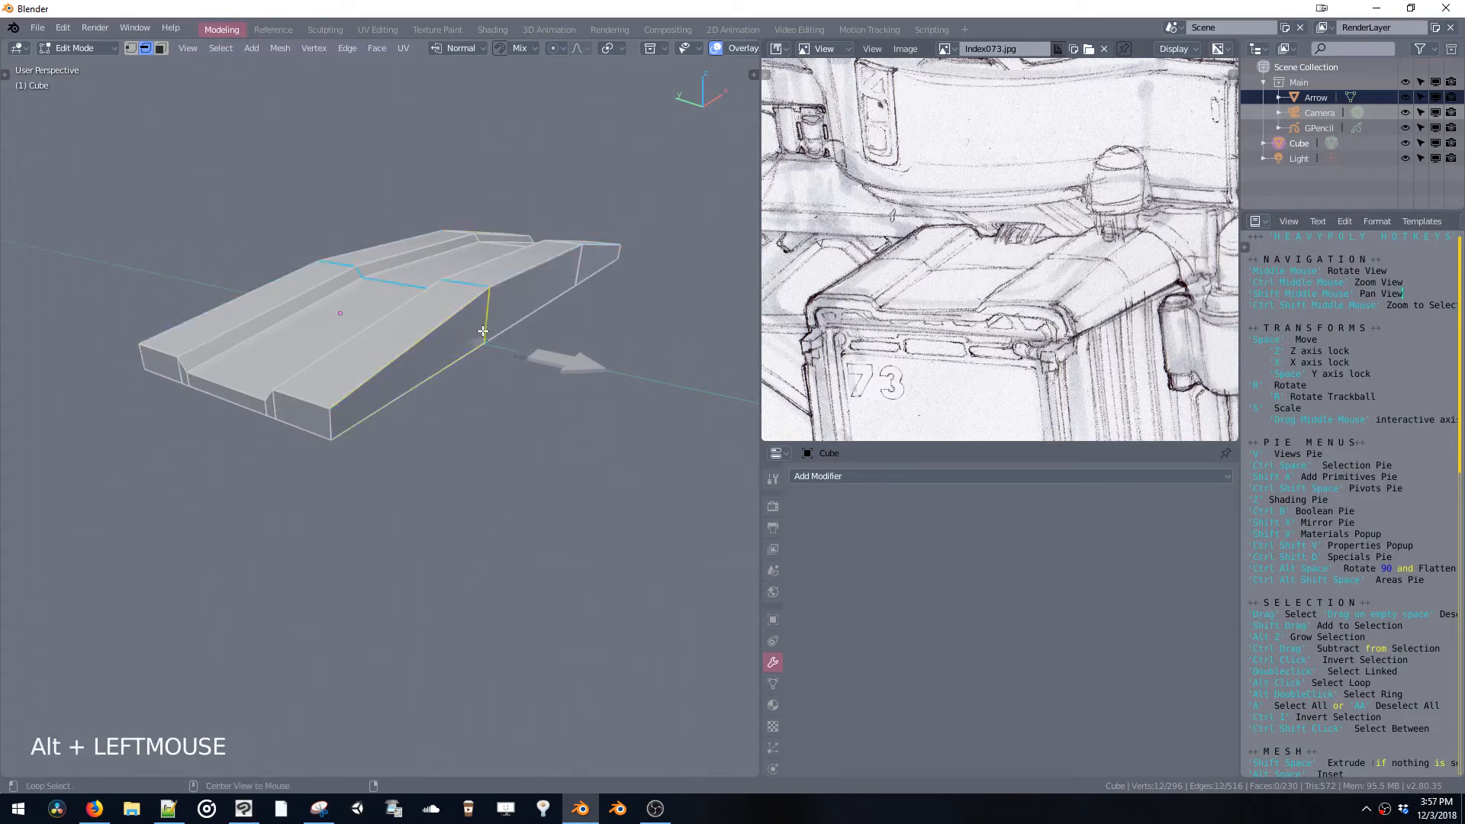
{"action": "middle_click_drag", "start_coordinate": [483, 330], "coordinate": [550, 287]}
{"action": "left_click", "coordinate": [389, 293], "text": "alt"}
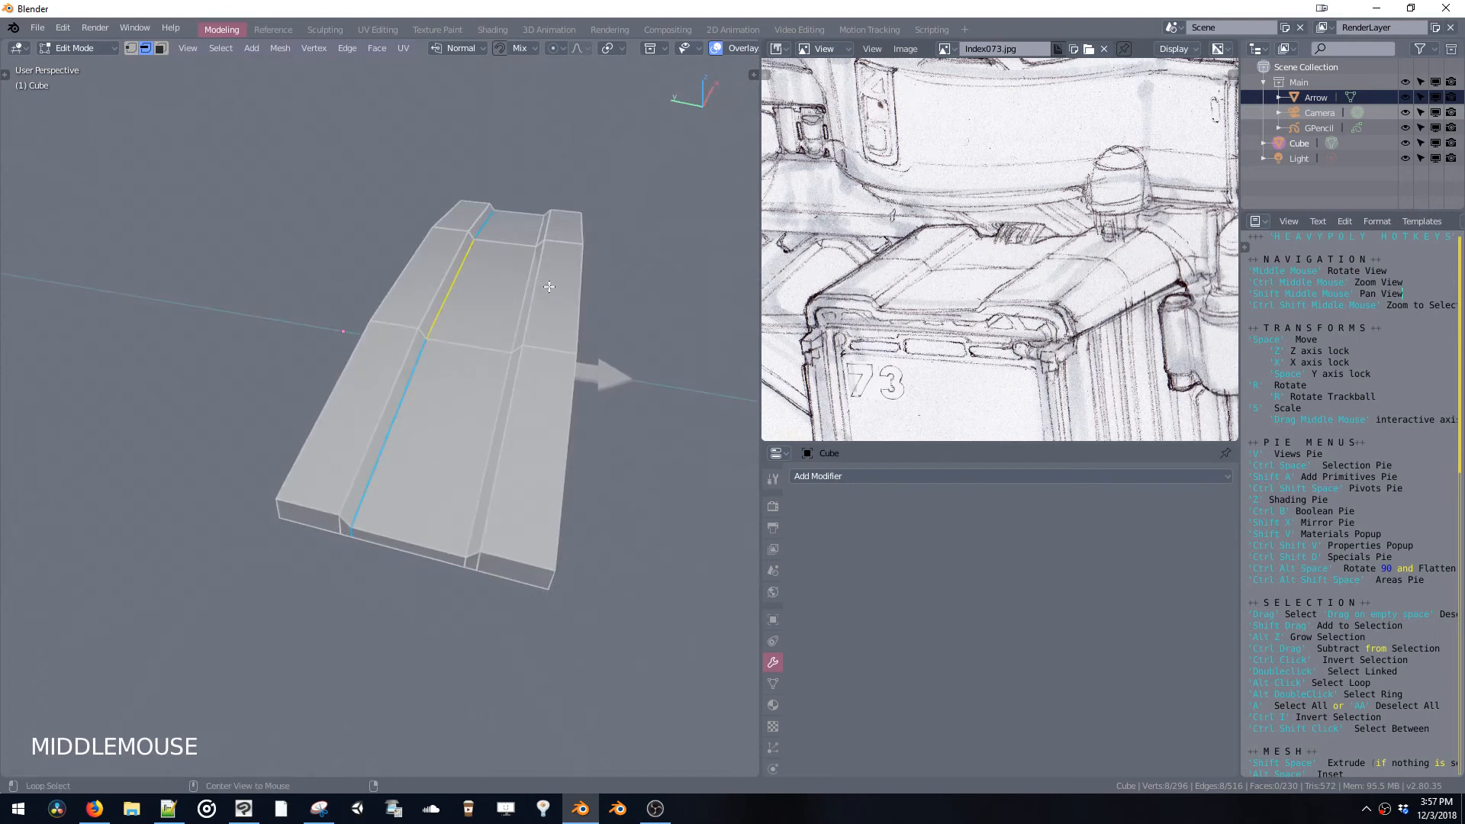
{"action": "left_click", "coordinate": [552, 348], "text": "alt"}
{"action": "left_click", "coordinate": [568, 250], "text": "alt"}
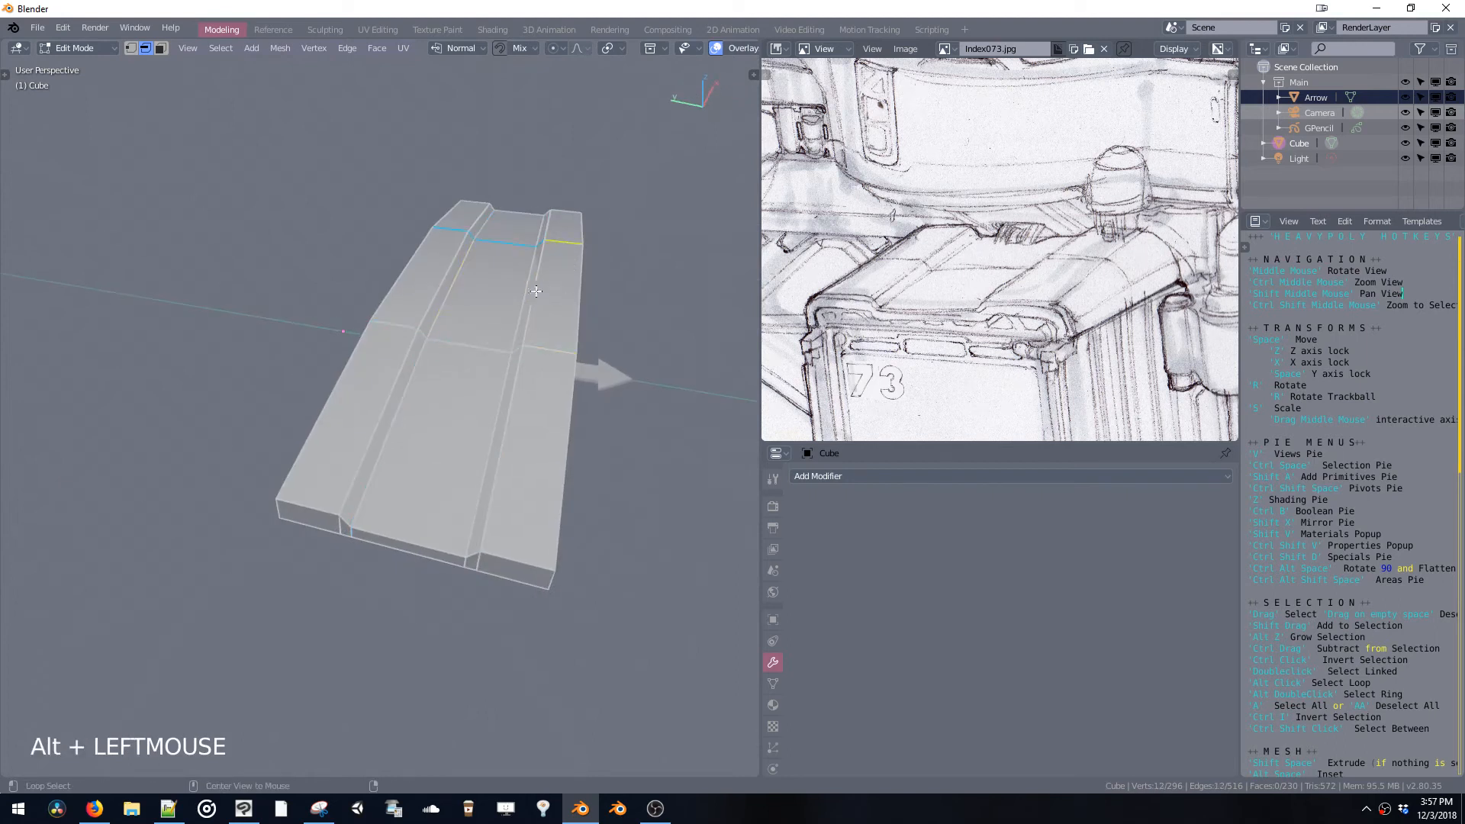
{"action": "left_click", "coordinate": [534, 292], "text": "alt"}
Select the outer upper edge loops along both long sides of the cover
{"action": "mouse_move", "coordinate": [536, 291]}
{"action": "middle_mouse_down"}
{"action": "mouse_move", "coordinate": [566, 324]}
{"action": "mouse_move", "coordinate": [516, 285]}
{"action": "middle_mouse_up"}
{"action": "left_click", "coordinate": [567, 312], "text": "alt"}
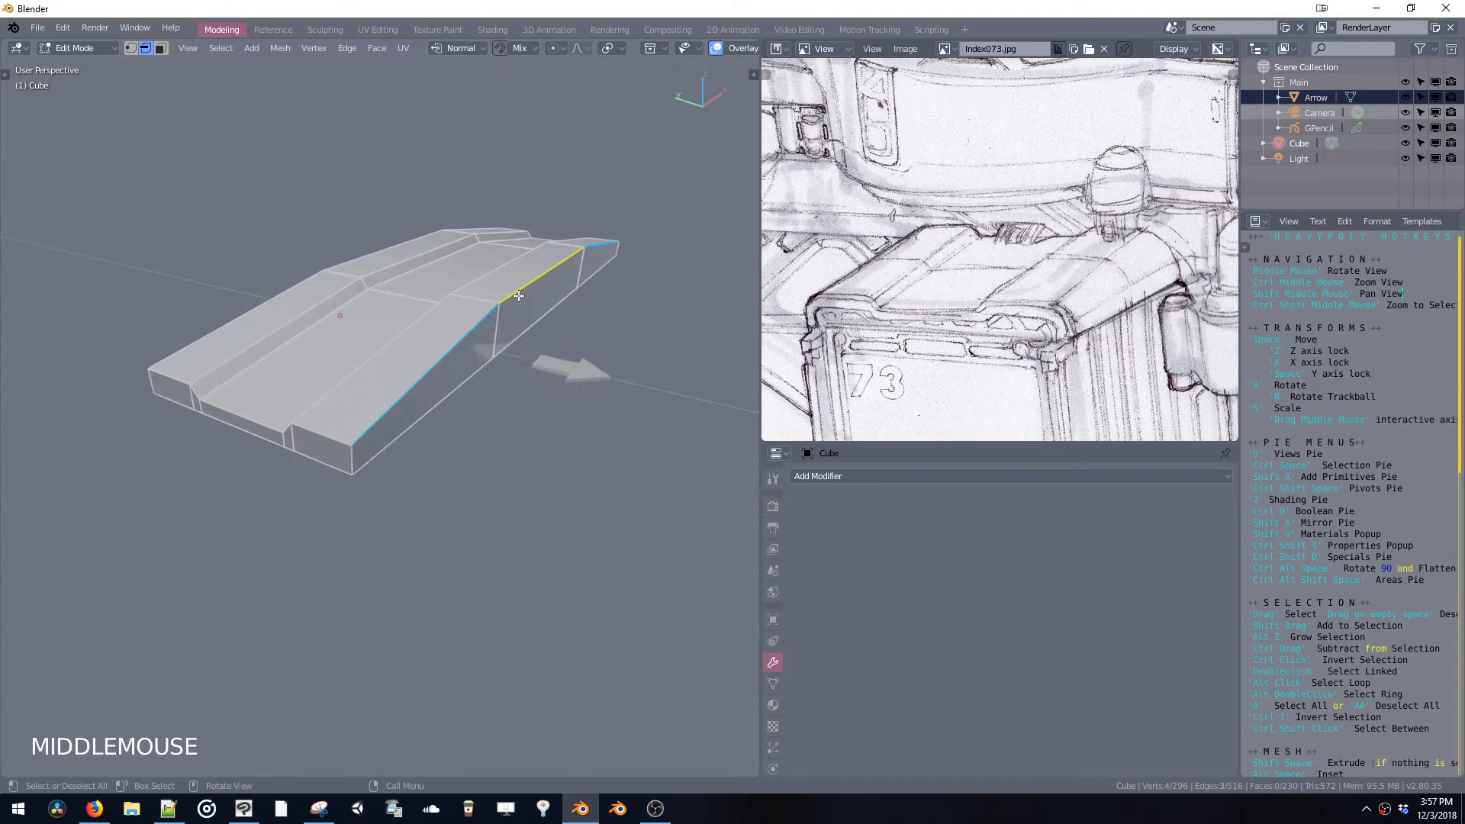
{"action": "left_click", "coordinate": [277, 295], "text": "alt+shift"}
{"action": "middle_click_drag", "start_coordinate": [286, 308], "coordinate": [558, 339]}
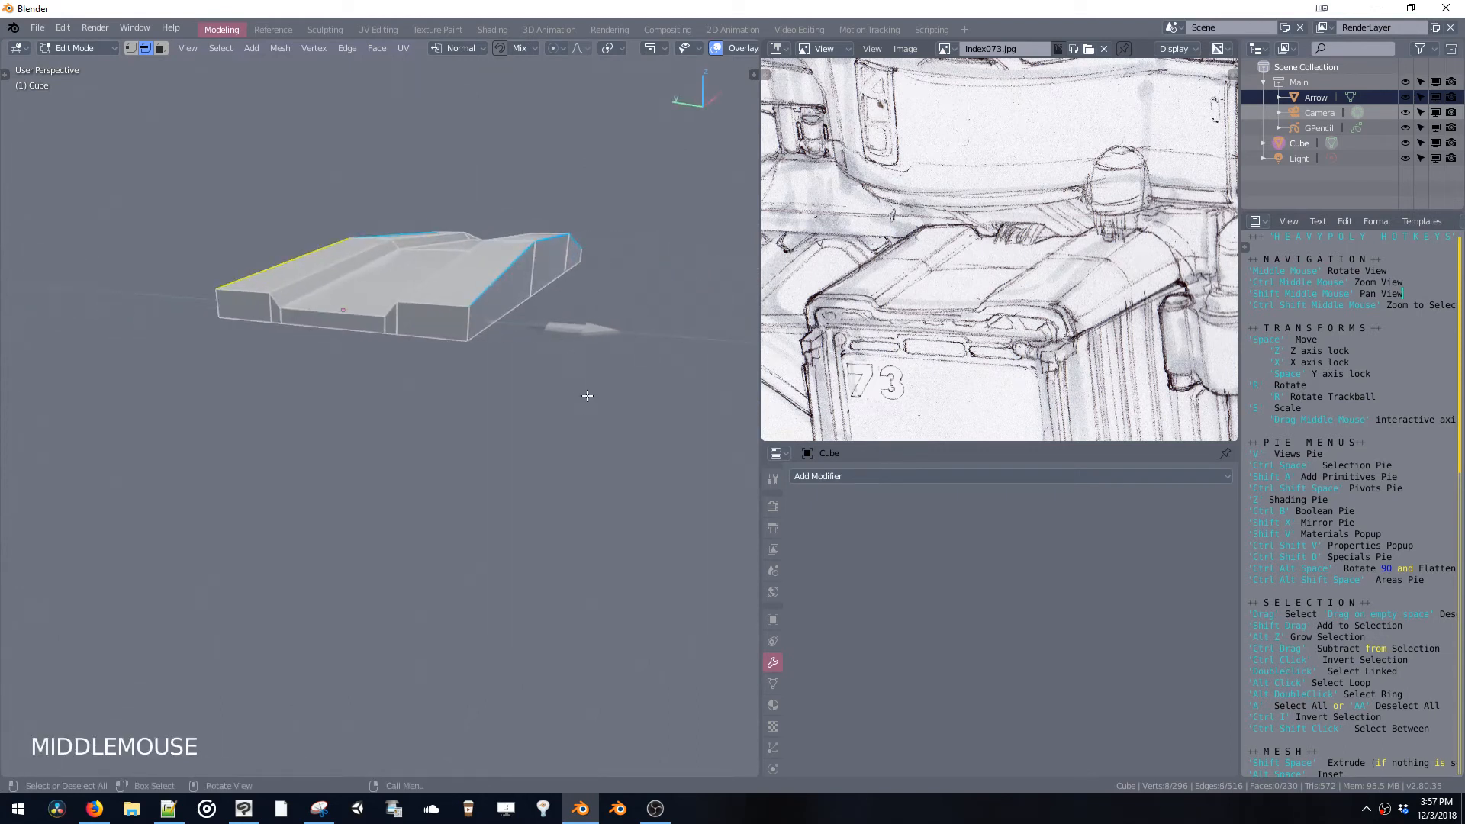
Try a rounded, multi-segment bevel on both outer edge loops, and undo it
{"action": "key", "text": "b"}
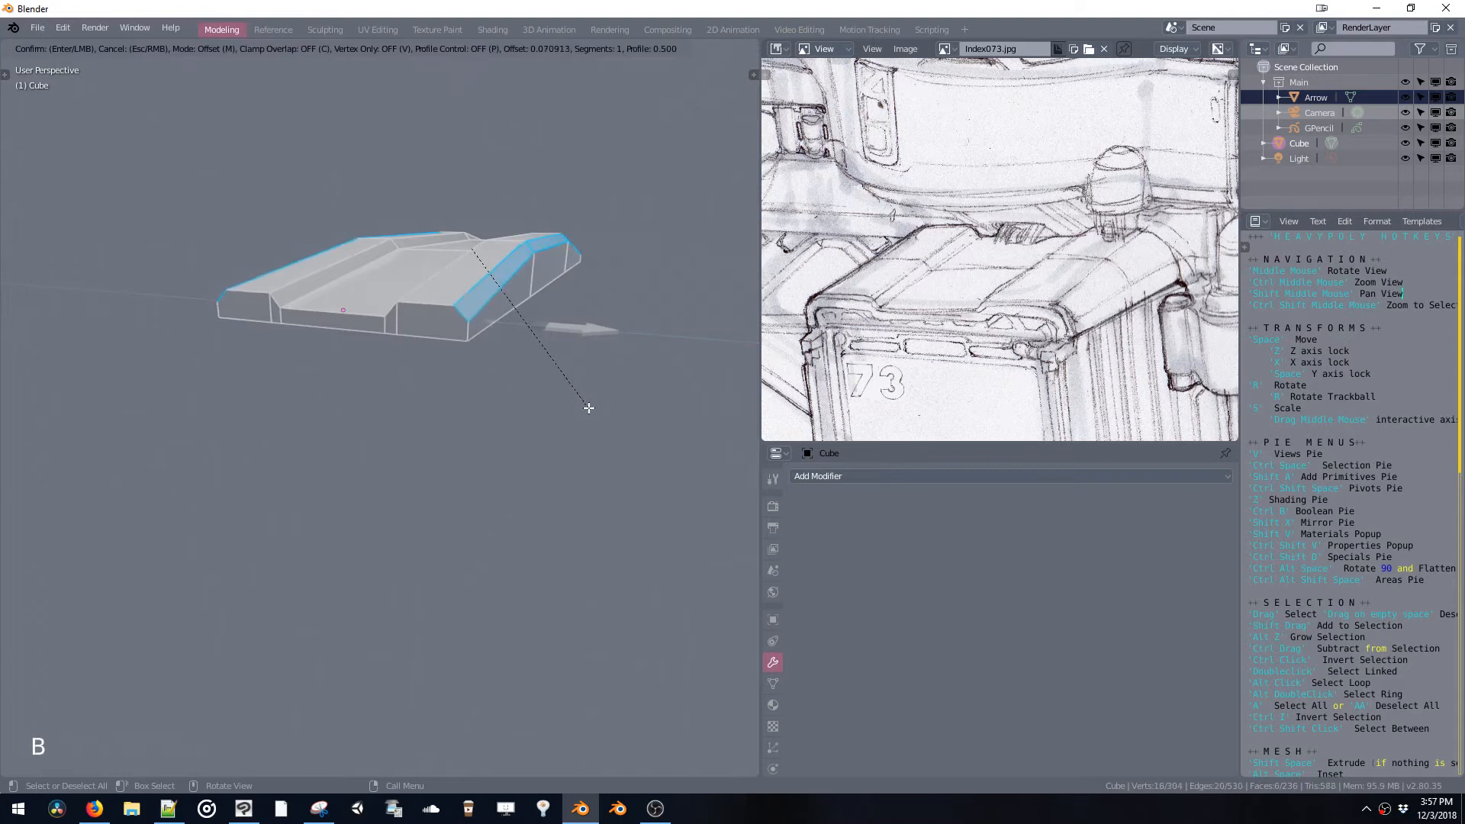
{"action": "left_click", "coordinate": [678, 483]}
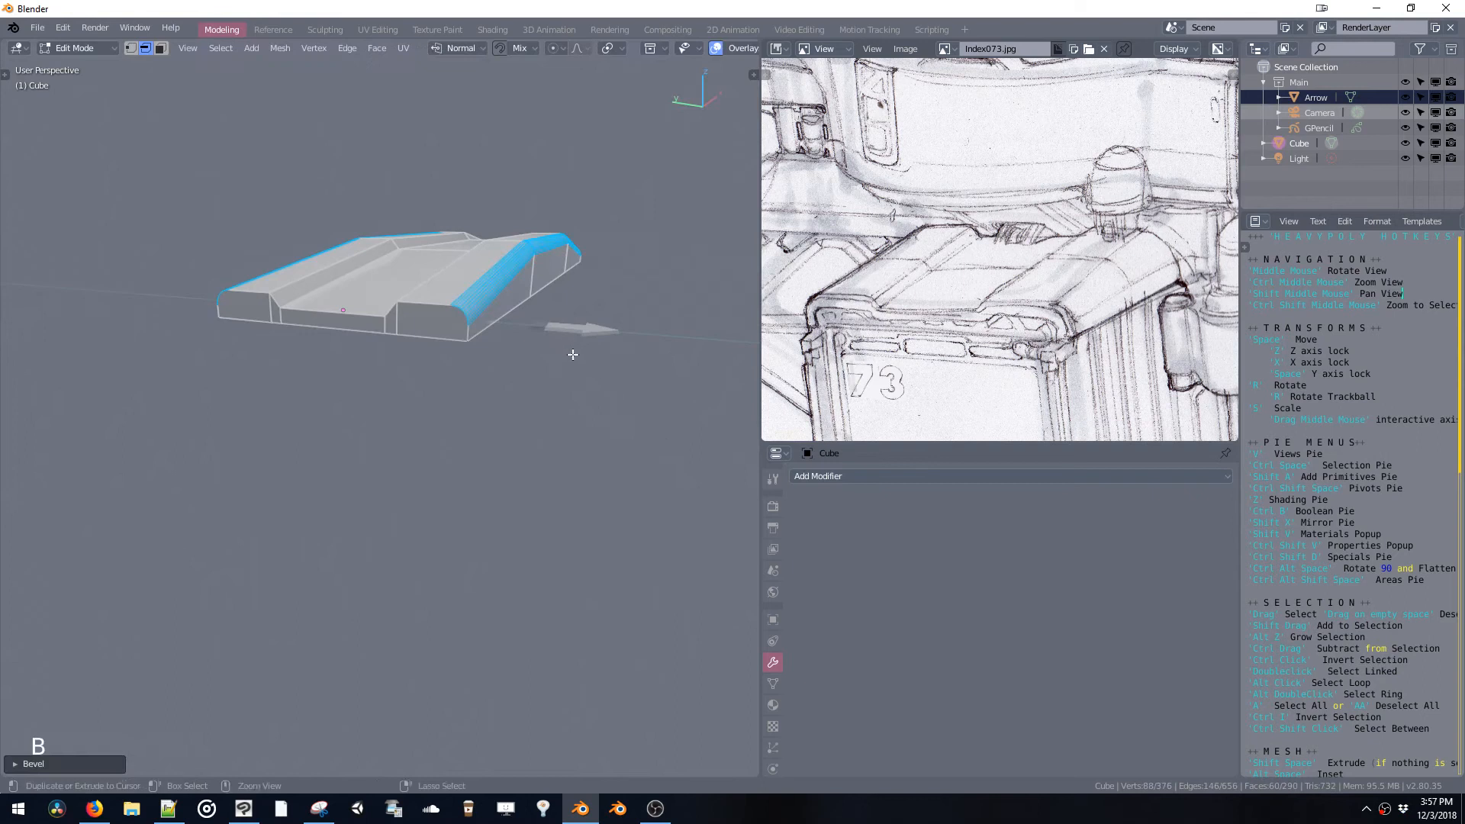
{"action": "key", "text": "ctrl+z"}
Try a rounded bevel with many segments along the cover's outer upper side edges, and undo it
{"action": "middle_click_drag", "start_coordinate": [550, 313], "coordinate": [577, 354], "text": "ctrl"}
{"action": "key", "text": "b"}
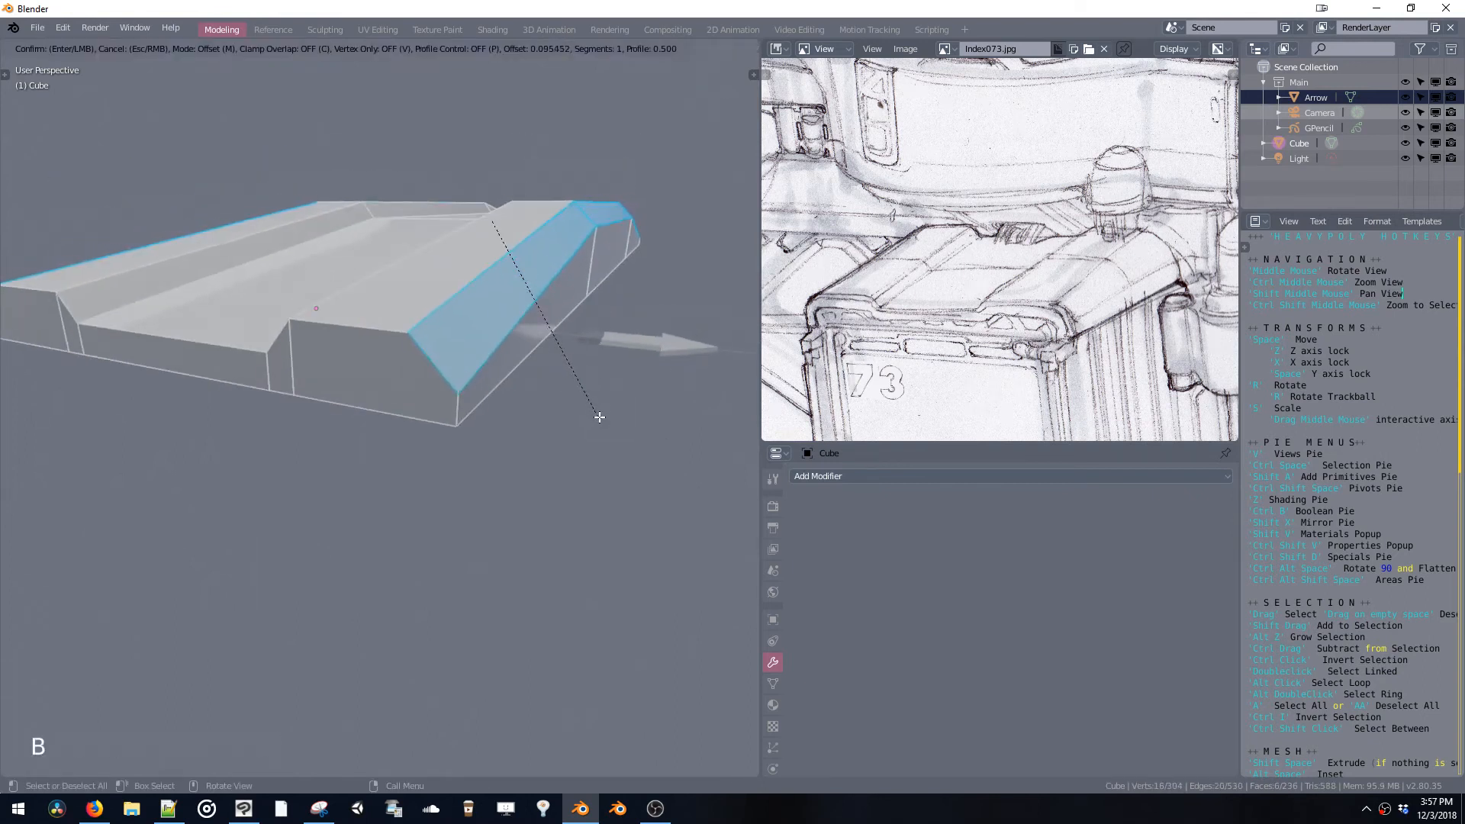
{"action": "left_click", "coordinate": [656, 469]}
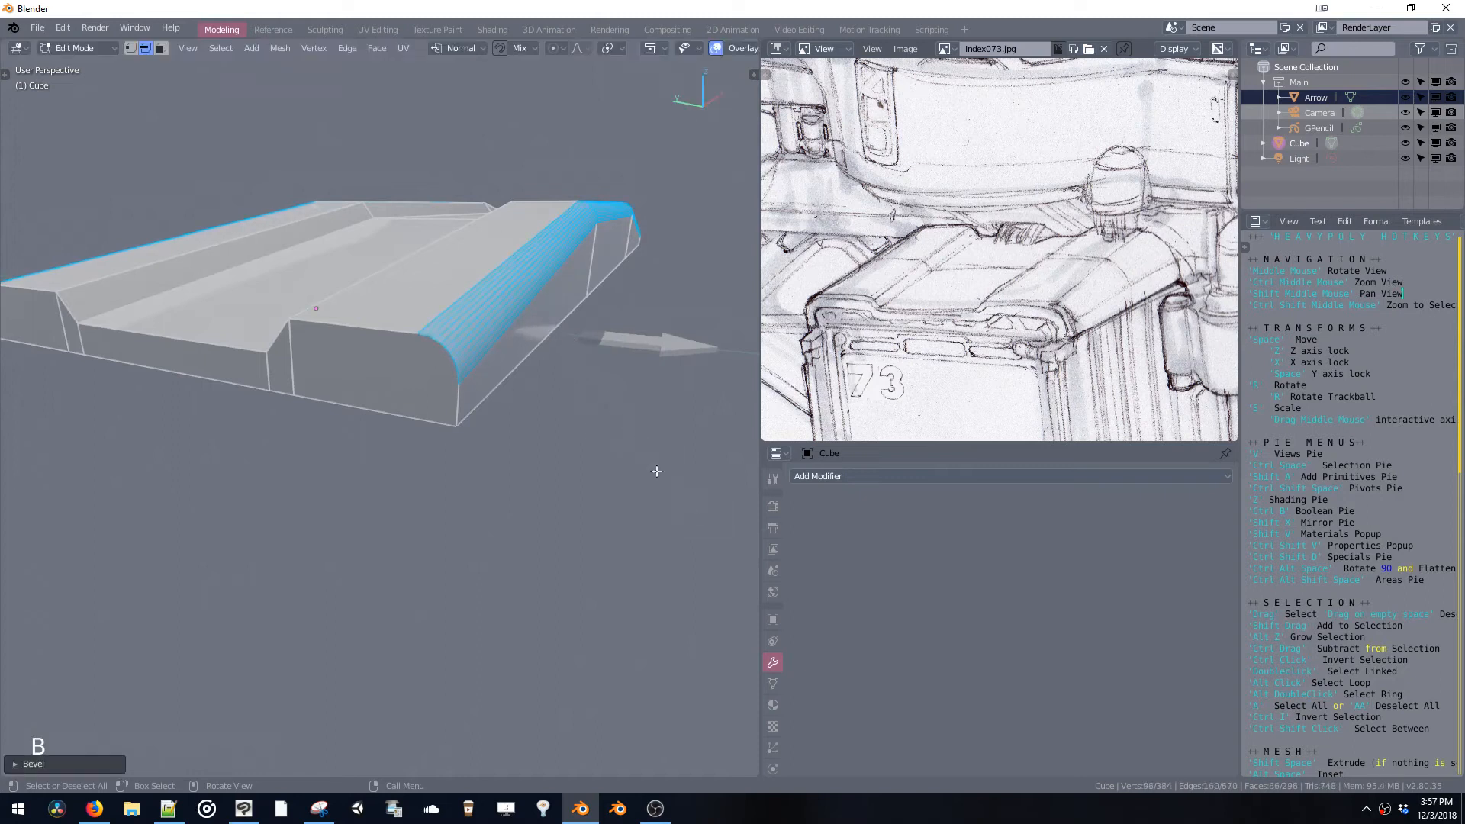
{"action": "key", "text": "ctrl+z"}
Try a flat single-segment bevel of about 0.095 m on the outer edge loops, start scaling the result, and undo both
{"action": "key", "text": "b"}
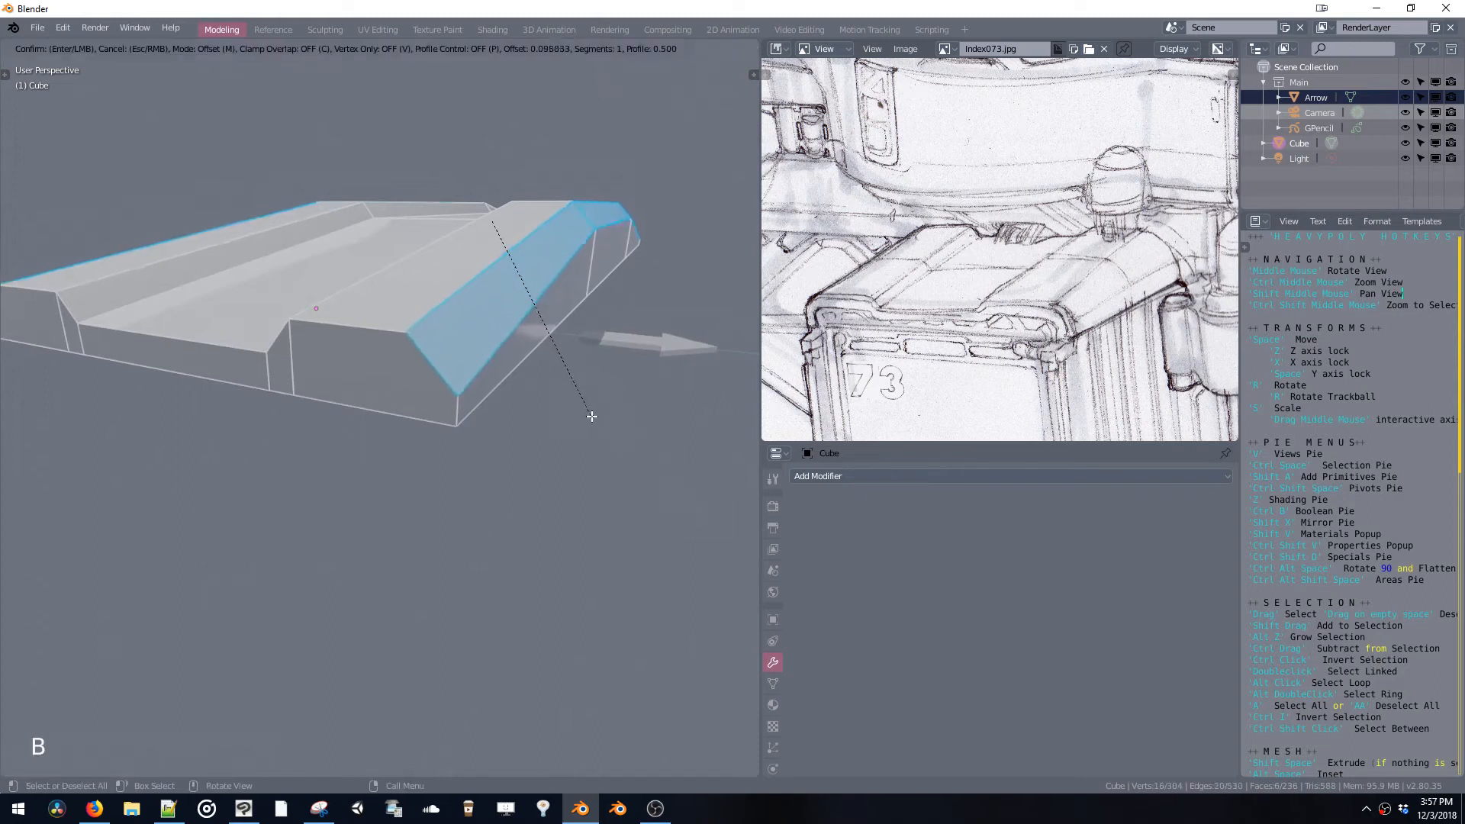
{"action": "left_click", "coordinate": [588, 412]}
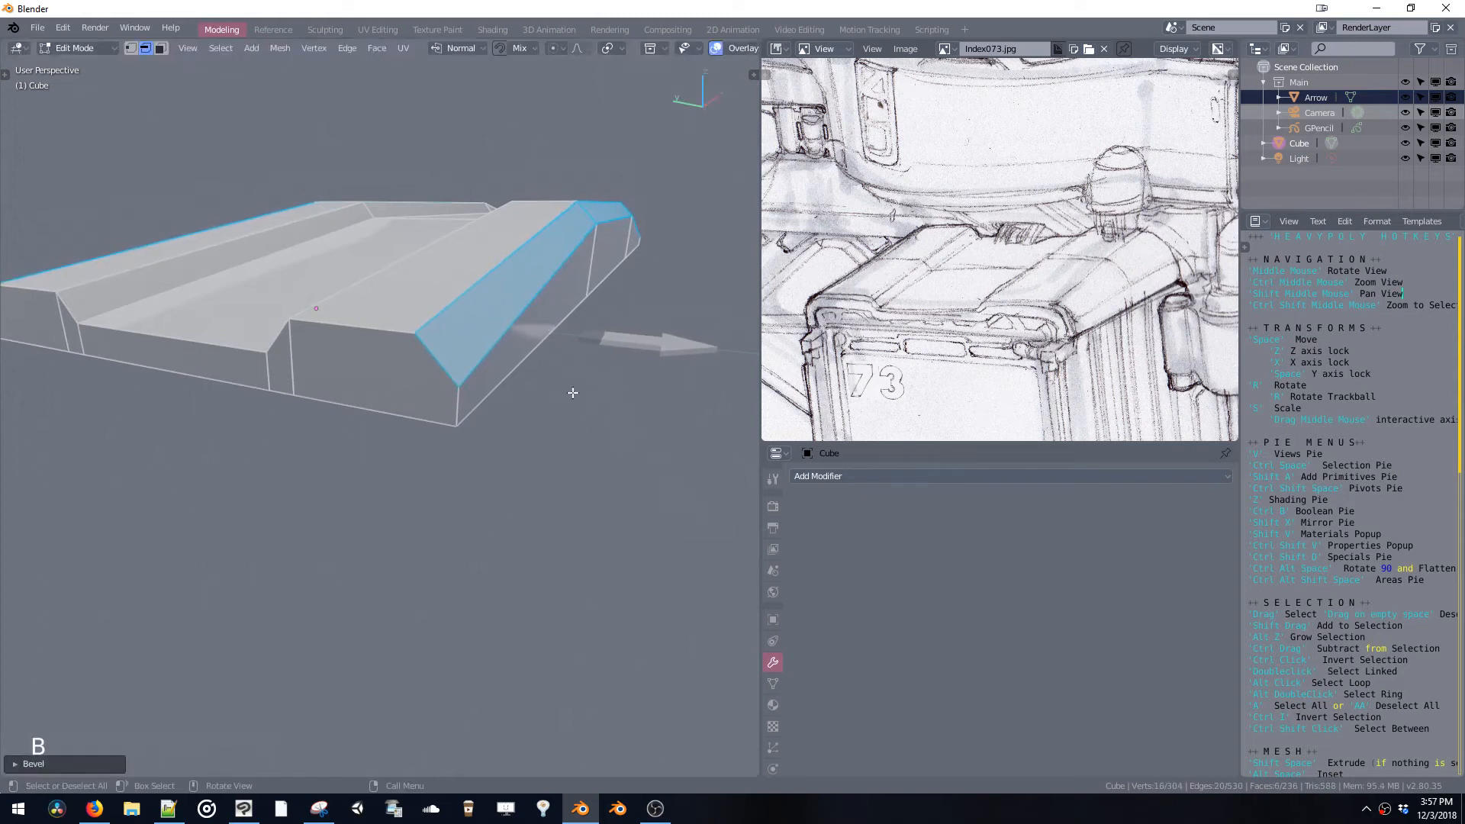
{"action": "key", "text": "s"}
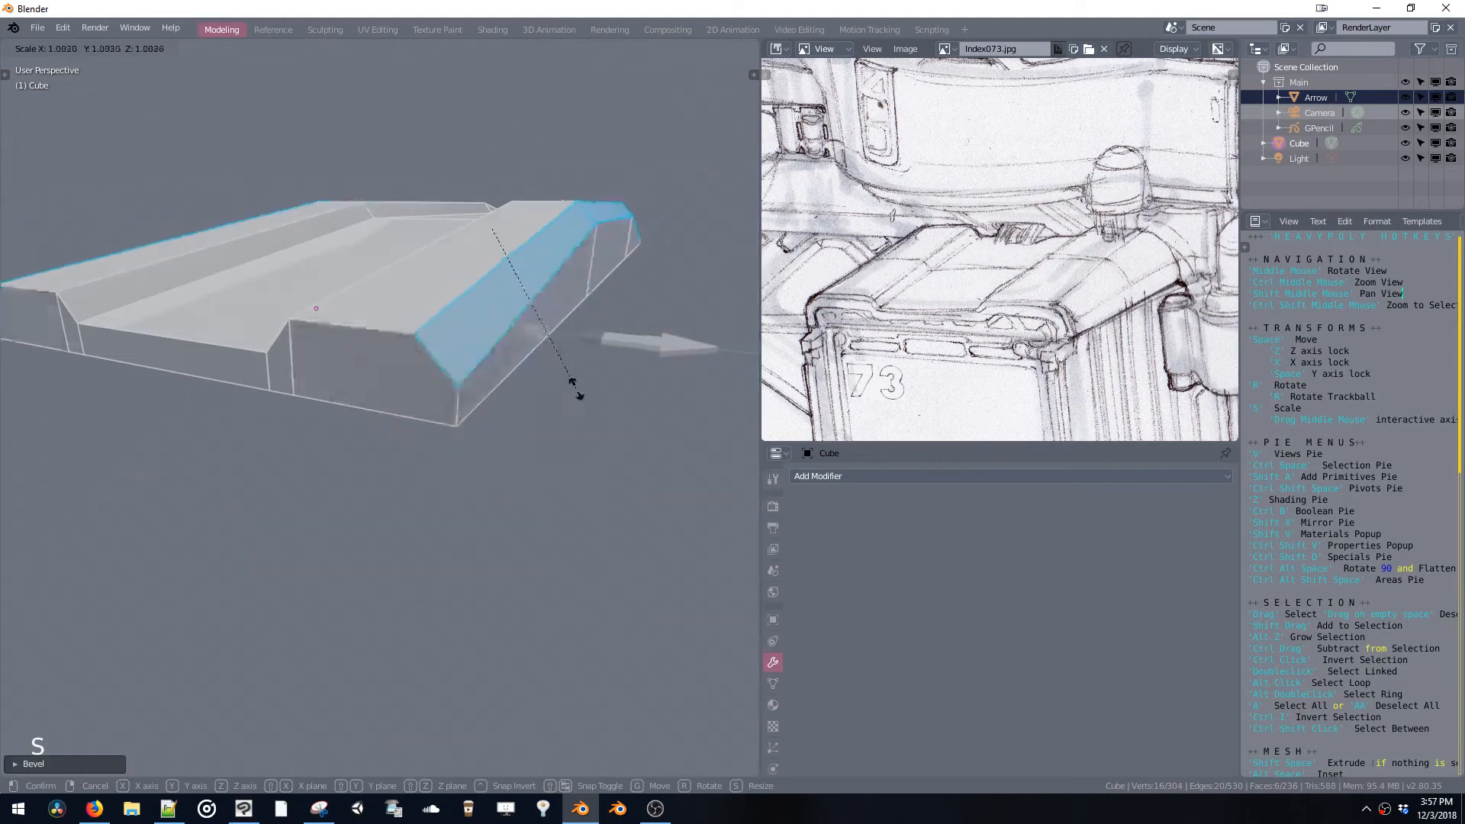
{"action": "key", "text": "ctrl+z"}
{"action": "key", "text": "ctrl+z"}
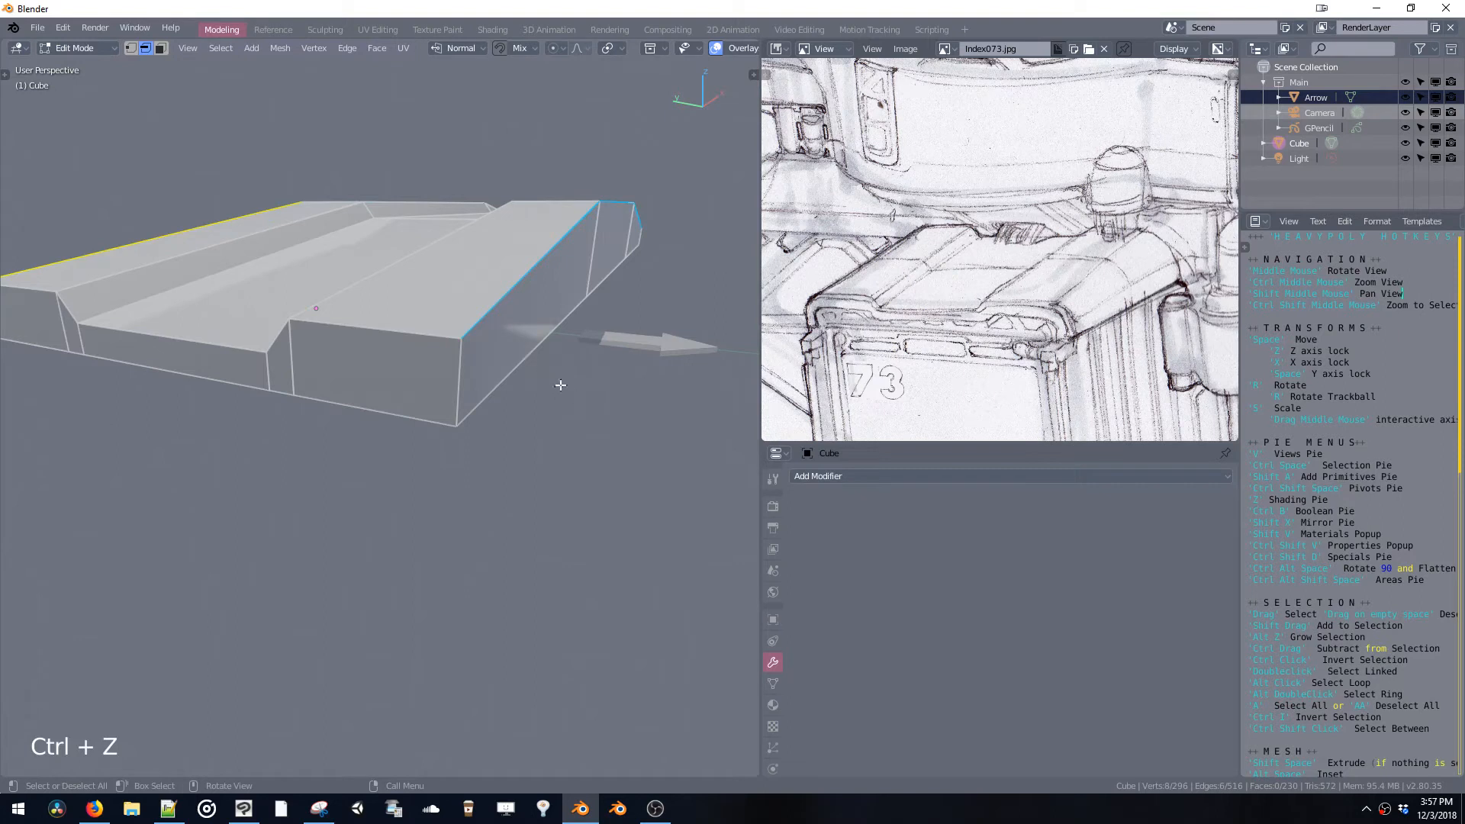
Try a smoother bevel with more than ten segments on both outer edge loops of the cover, and undo it
{"action": "key", "text": "b"}
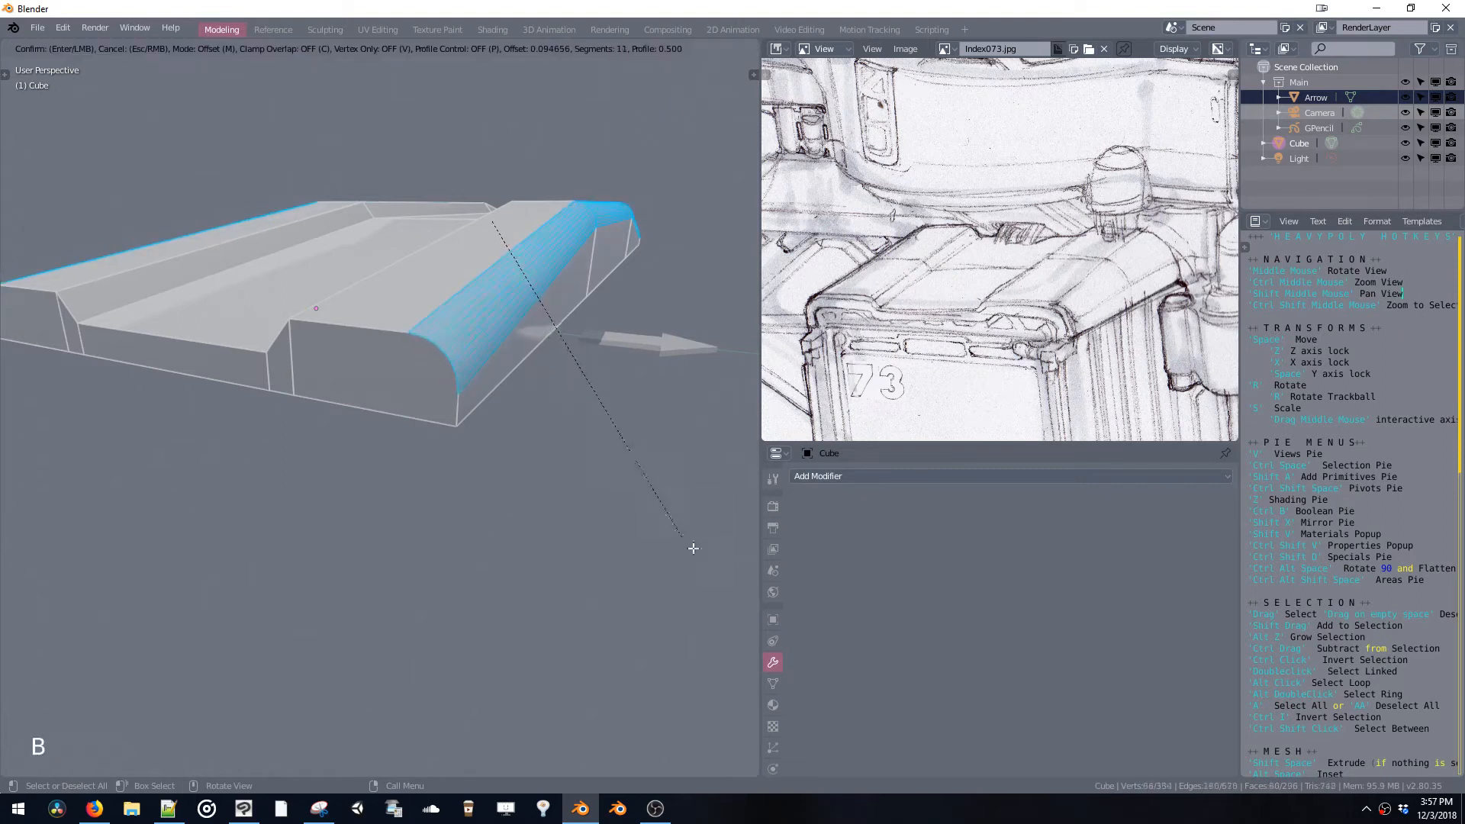
{"action": "left_click", "coordinate": [686, 543]}
{"action": "middle_click_drag", "start_coordinate": [583, 378], "coordinate": [611, 359], "text": "ctrl"}
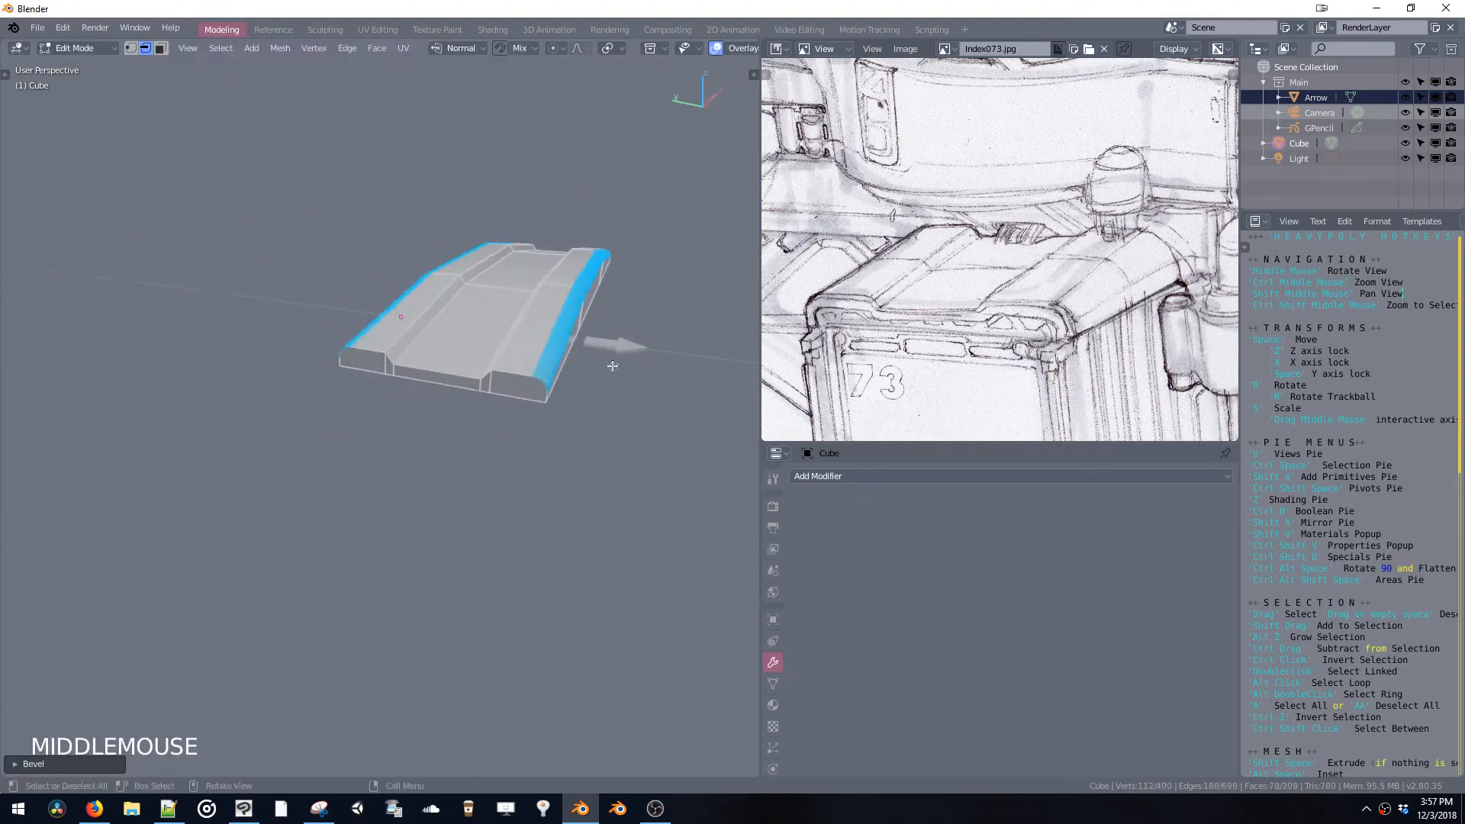
{"action": "key", "text": "ctrl+z"}
Bevel both outer edge loops of the cover with a rounded, multi-segment profile about 0.07 m wide
{"action": "key", "text": "b"}
{"action": "scroll", "coordinate": [595, 427], "scroll_direction": "up", "scroll_amount": 1}
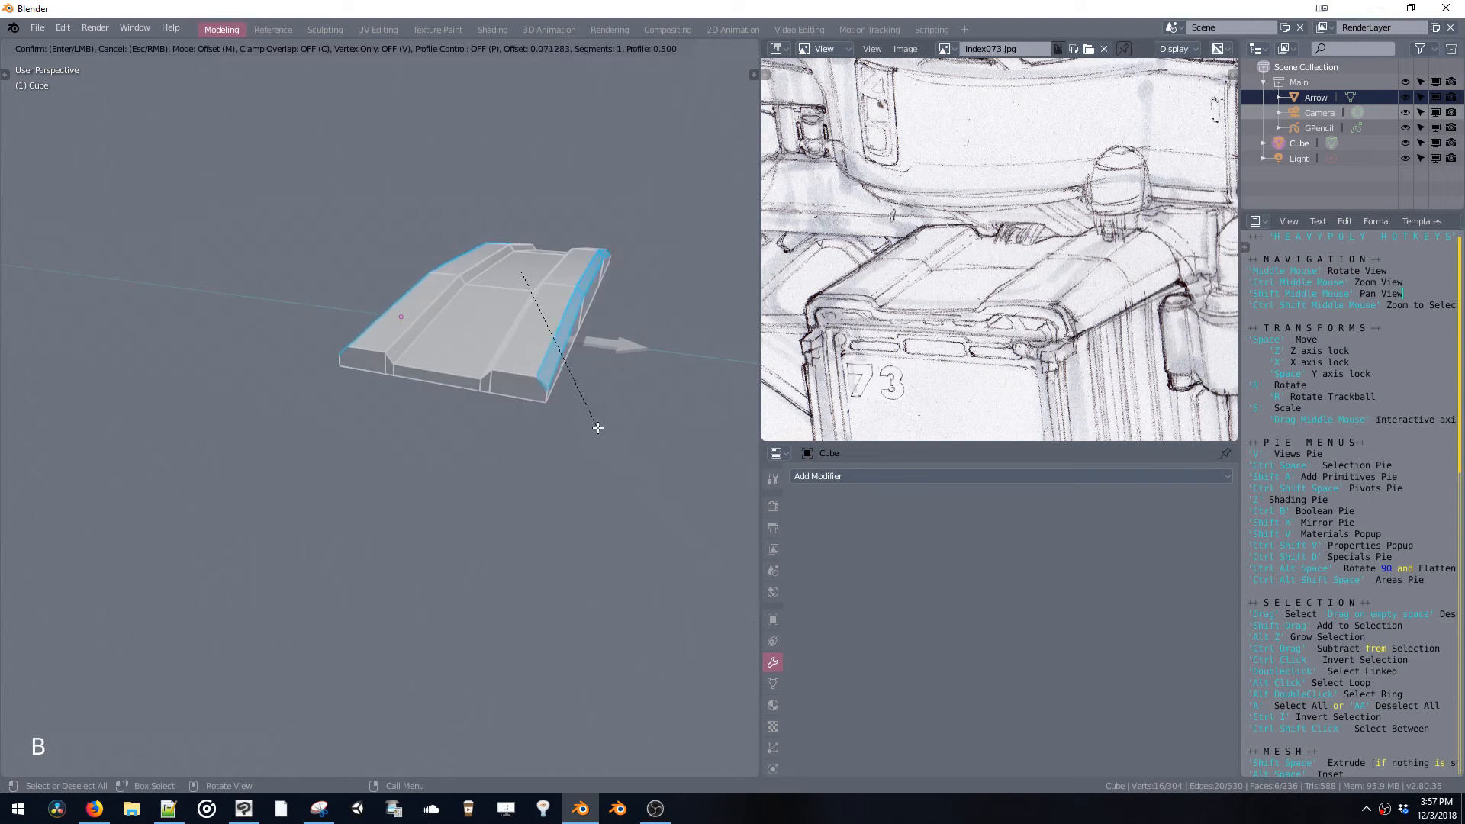
{"action": "left_click", "coordinate": [681, 498]}
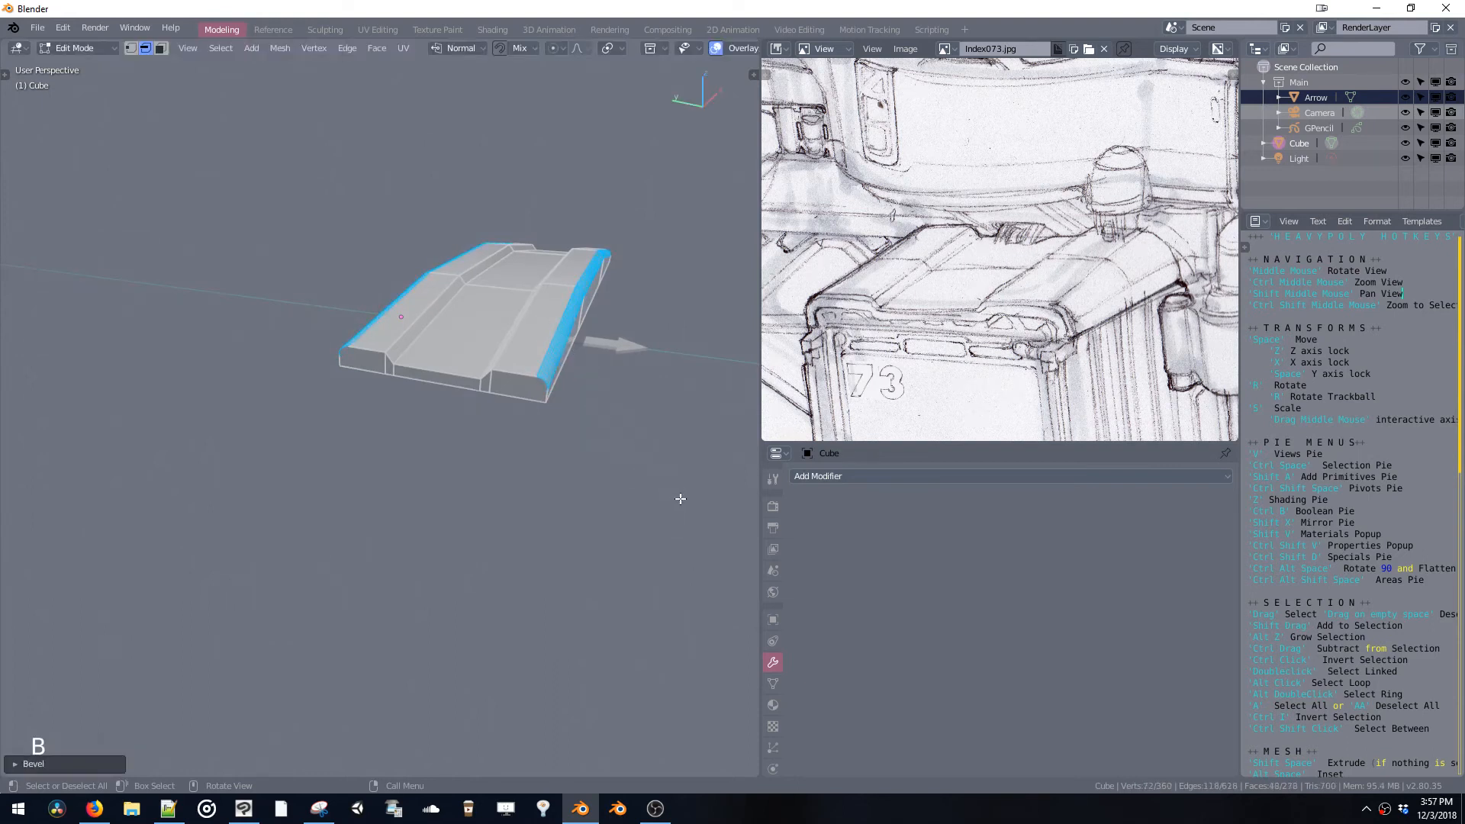
Switch to face selection mode, reveal the machine's hidden parts and clear the selection
{"action": "middle_click_drag", "start_coordinate": [616, 362], "coordinate": [542, 351]}
{"action": "key", "text": "ctrl+space"}
{"action": "key", "text": "ctrl+space"}
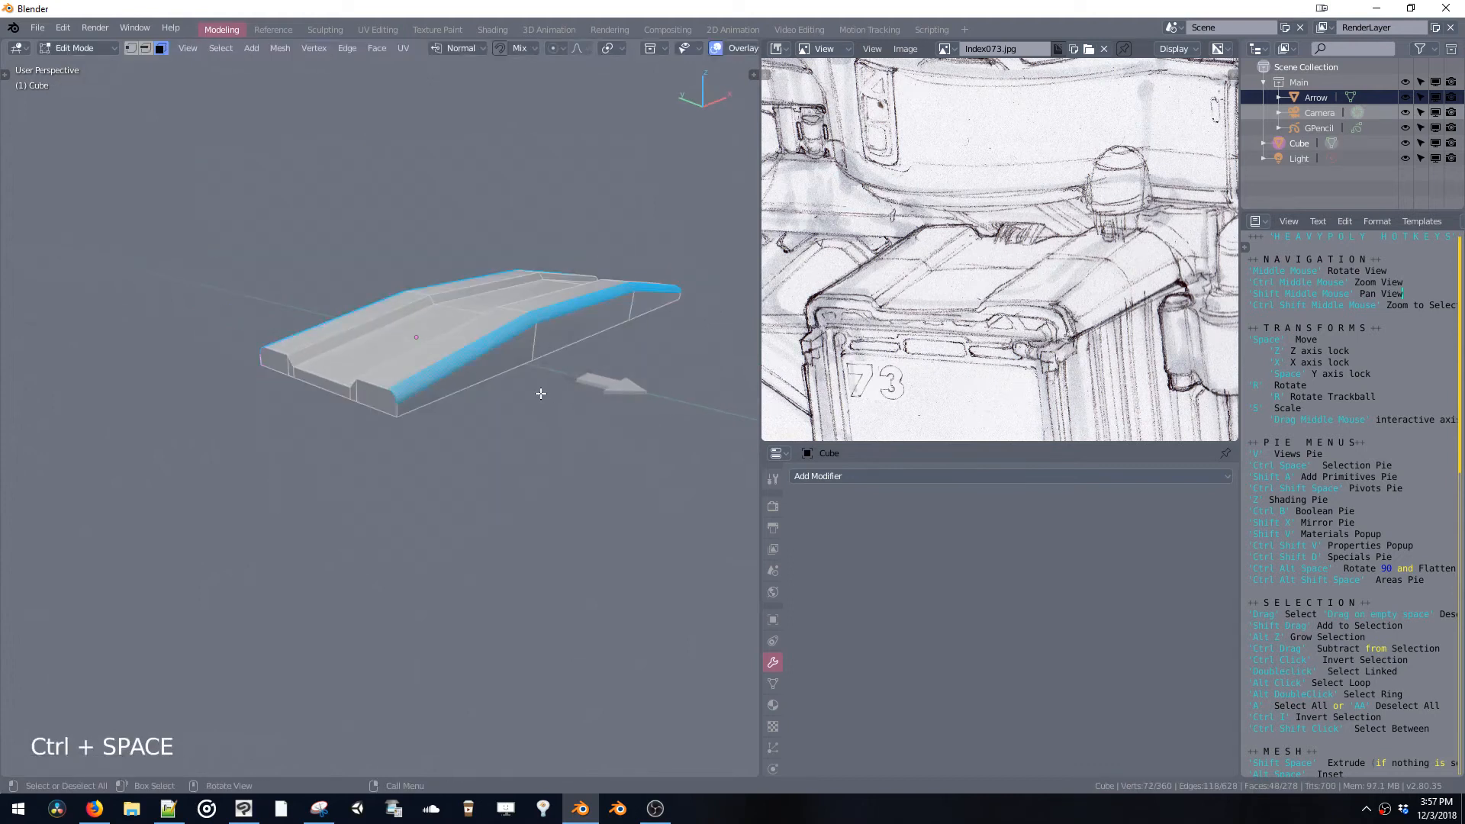
{"action": "key", "text": "ctrl+shift+h"}
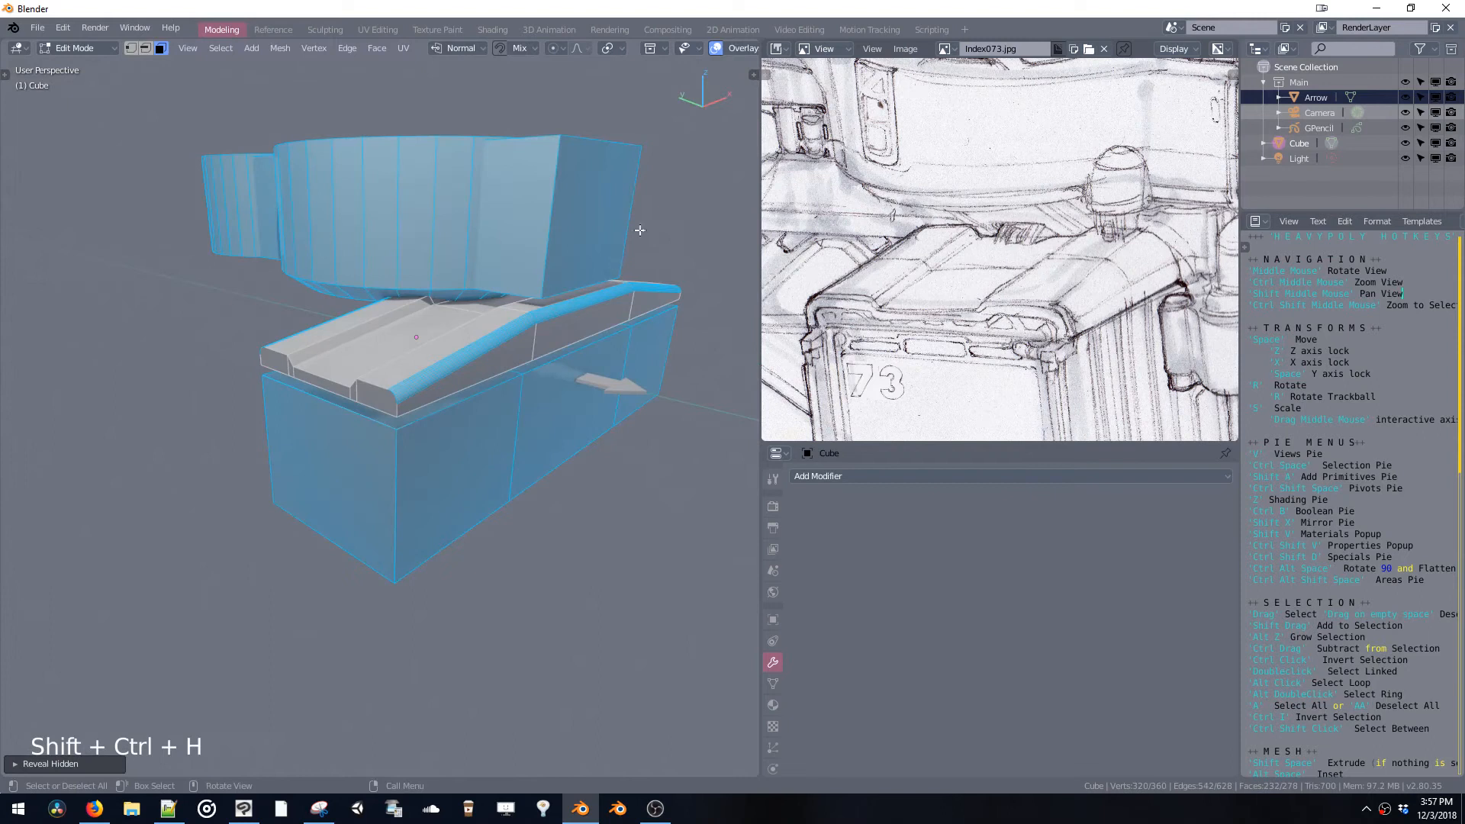
{"action": "left_click_drag", "start_coordinate": [648, 216], "coordinate": [694, 267]}
{"action": "left_click_drag", "start_coordinate": [689, 431], "coordinate": [739, 496]}
{"action": "left_click_drag", "start_coordinate": [683, 454], "coordinate": [729, 502]}
Select the whole linked box that runs through the two cylinders and move it down below them
{"action": "middle_click_drag", "start_coordinate": [729, 502], "coordinate": [616, 398], "text": "shift"}
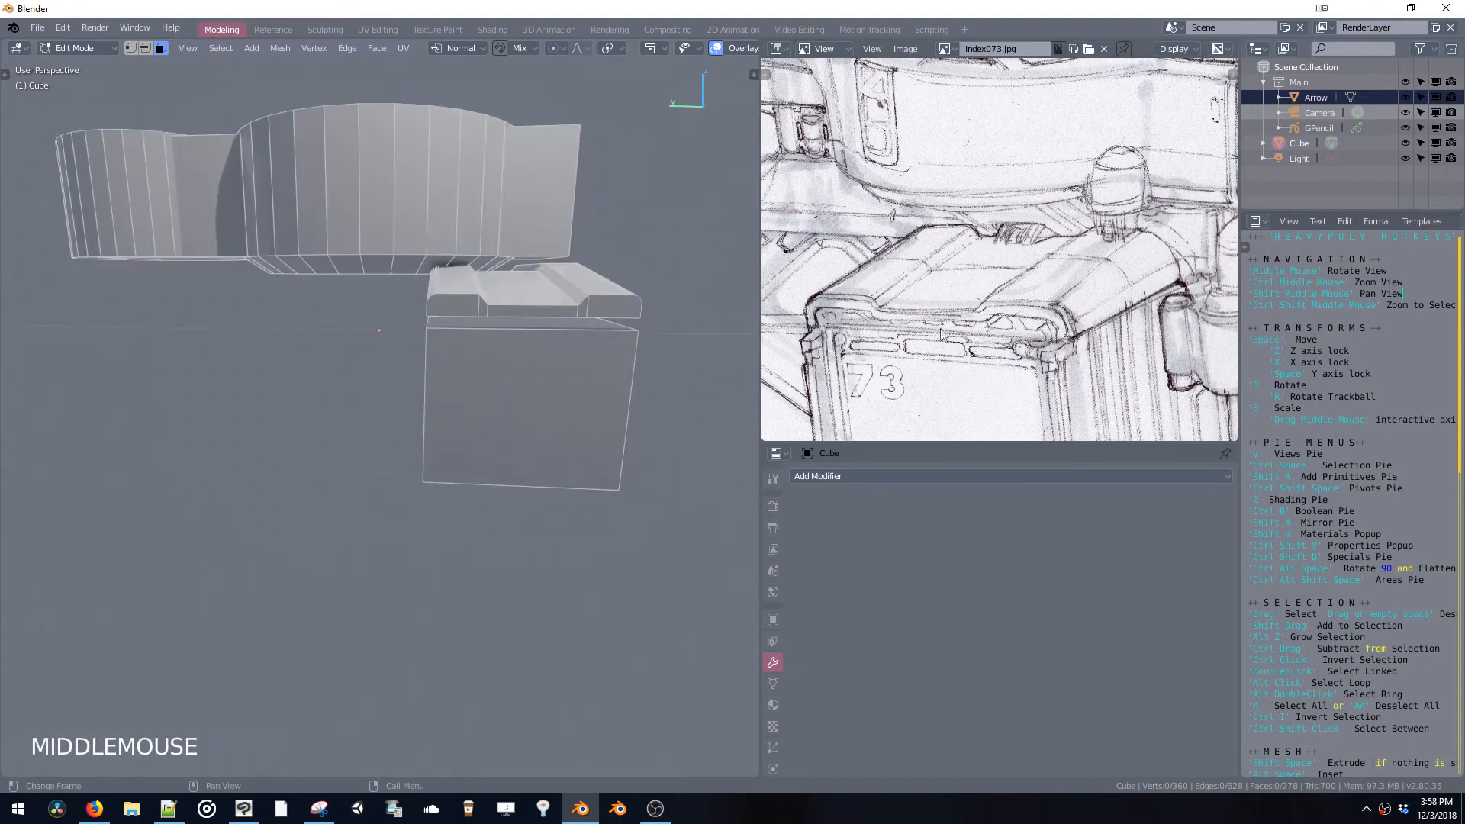
{"action": "middle_click_drag", "start_coordinate": [559, 328], "coordinate": [410, 404]}
{"action": "middle_click_drag", "start_coordinate": [903, 273], "coordinate": [885, 320], "text": "ctrl"}
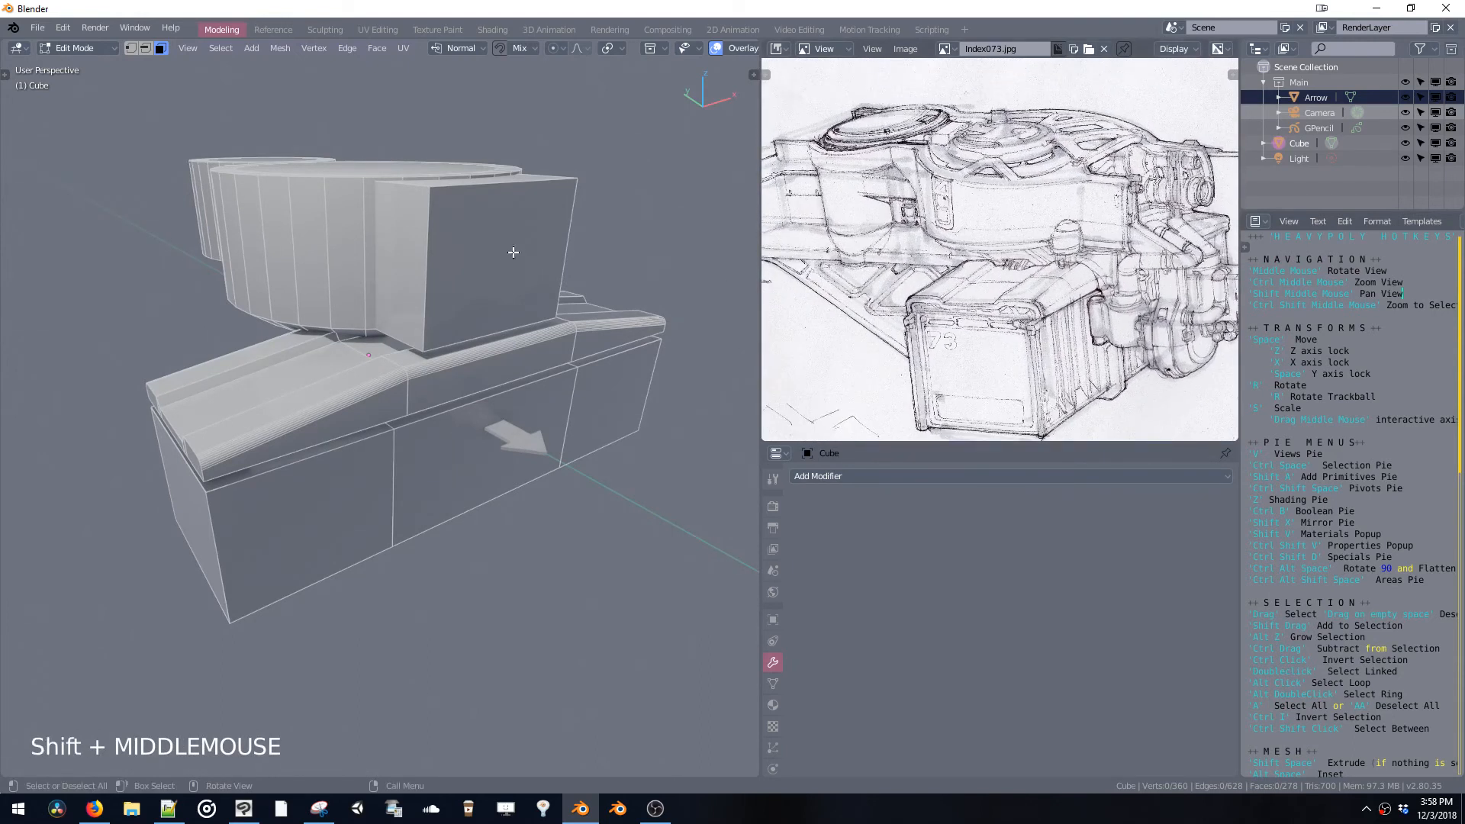
{"action": "middle_click_drag", "start_coordinate": [490, 264], "coordinate": [579, 228]}
{"action": "double_click", "coordinate": [538, 245]}
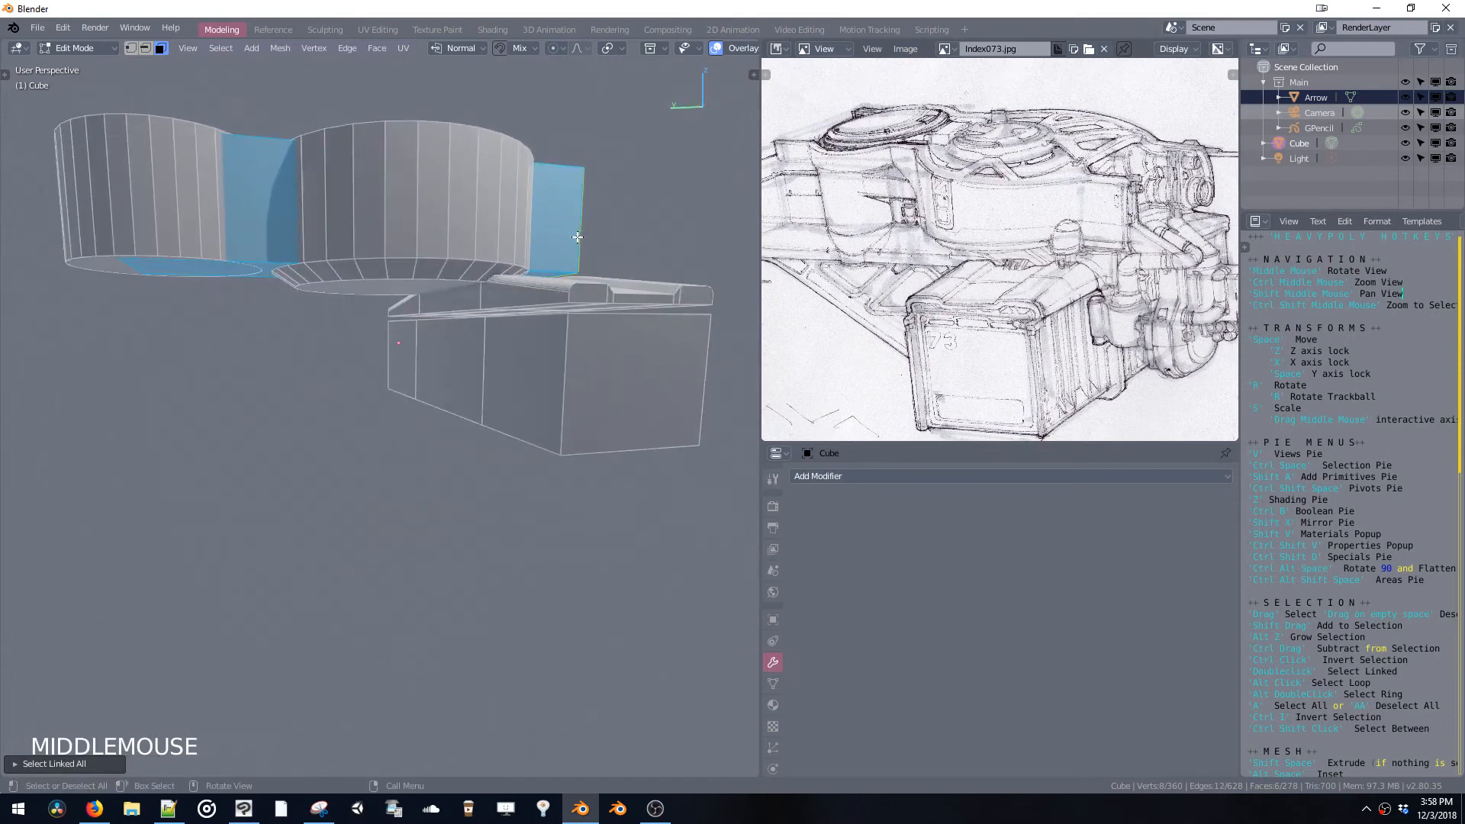
{"action": "key", "text": "space"}
{"action": "left_click", "coordinate": [560, 354]}
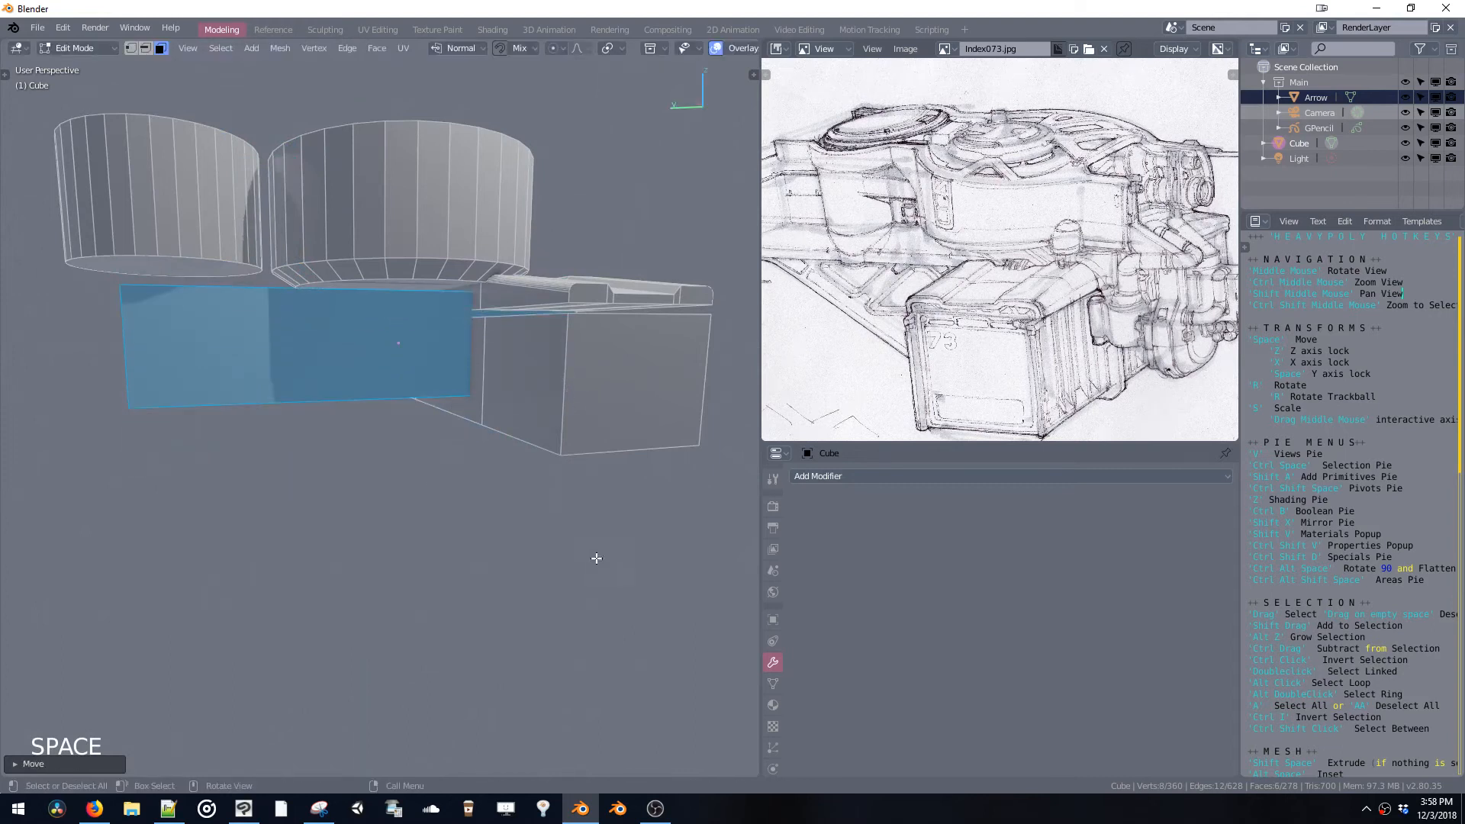
Scale the selected box along Z in two passes to flatten it into a thin plate
{"action": "key", "text": "s"}
{"action": "key", "text": "z"}
{"action": "left_click", "coordinate": [450, 337]}
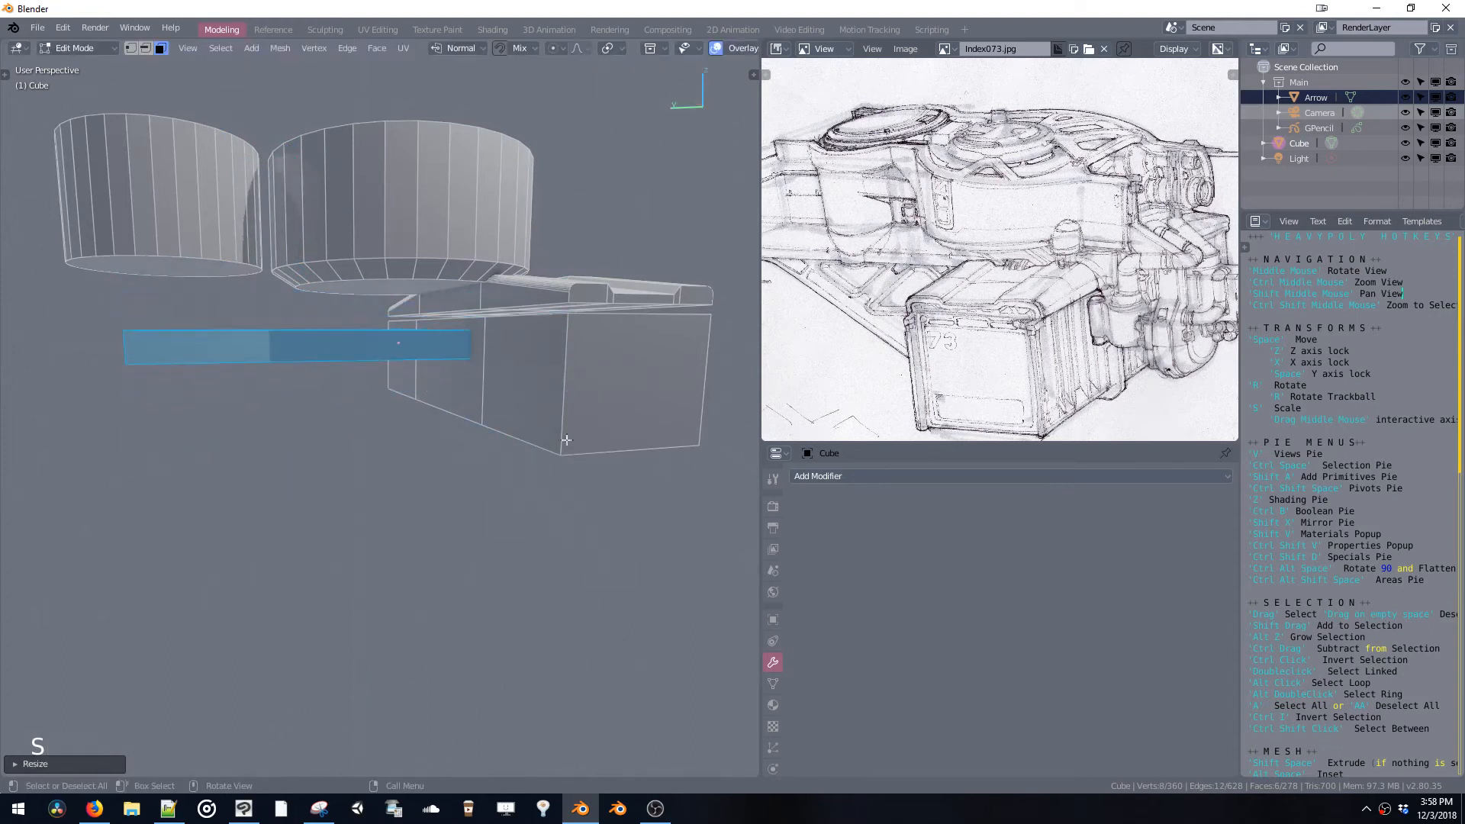
{"action": "key", "text": "s"}
{"action": "key", "text": "z"}
{"action": "left_click", "coordinate": [561, 404]}
{"action": "middle_click_drag", "start_coordinate": [807, 270], "coordinate": [901, 272], "text": "shift"}
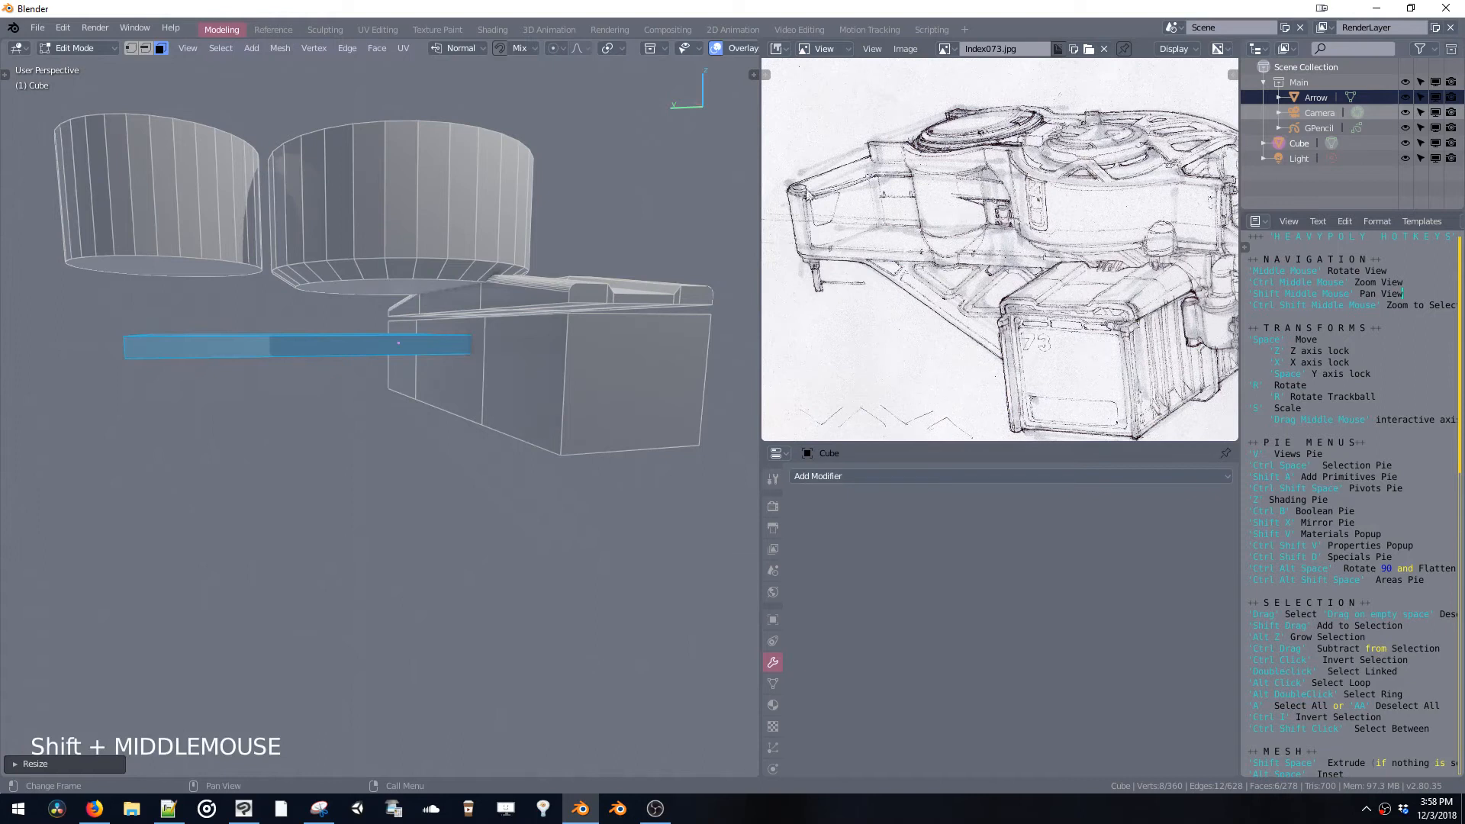
Raise the thin plate along Z to just beneath the cylinders and scale it along X
{"action": "key", "text": "space"}
{"action": "middle_click_drag", "start_coordinate": [578, 304], "coordinate": [632, 308]}
{"action": "key", "text": "z"}
{"action": "left_click", "coordinate": [609, 276]}
{"action": "key", "text": "s"}
{"action": "key", "text": "x"}
{"action": "left_click", "coordinate": [656, 330]}
Shift the plate along Y and adjust its placement directly under the two cylinders
{"action": "key", "text": "space"}
{"action": "key", "text": "space"}
{"action": "left_click", "coordinate": [587, 360]}
{"action": "middle_click_drag", "start_coordinate": [632, 308], "coordinate": [593, 296]}
{"action": "key", "text": "space"}
{"action": "left_click", "coordinate": [608, 306]}
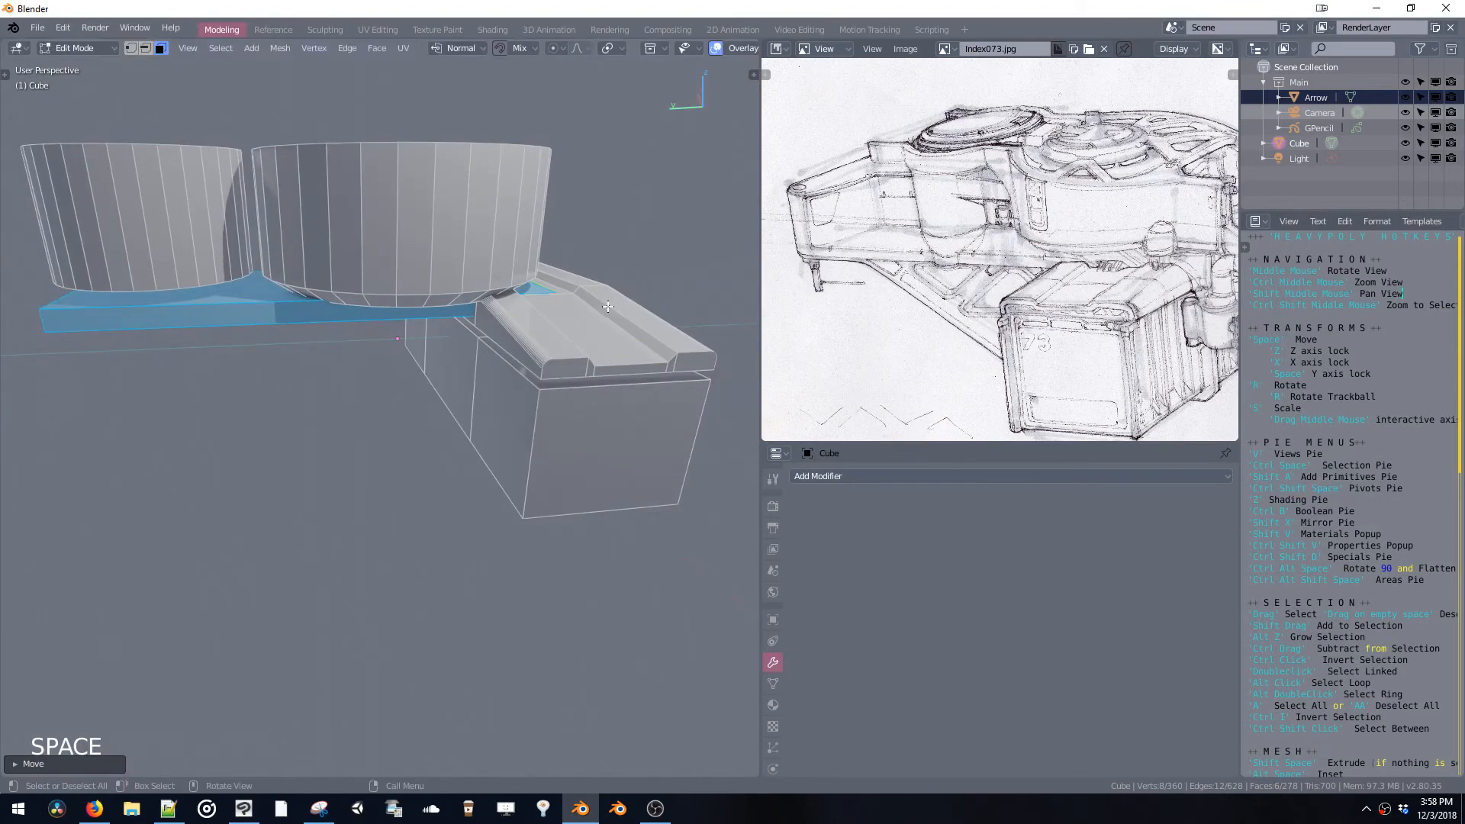
Rescale the plate and reposition it so it extends out past the small cylinder
{"action": "middle_click_drag", "start_coordinate": [604, 312], "coordinate": [522, 312], "text": "shift"}
{"action": "key", "text": "s"}
{"action": "left_click", "coordinate": [706, 321]}
{"action": "key", "text": "space"}
{"action": "left_click", "coordinate": [608, 327]}
Select adjacent side faces of the large cylinder on the end away from the small cylinder, and delete them
{"action": "left_click", "coordinate": [478, 297]}
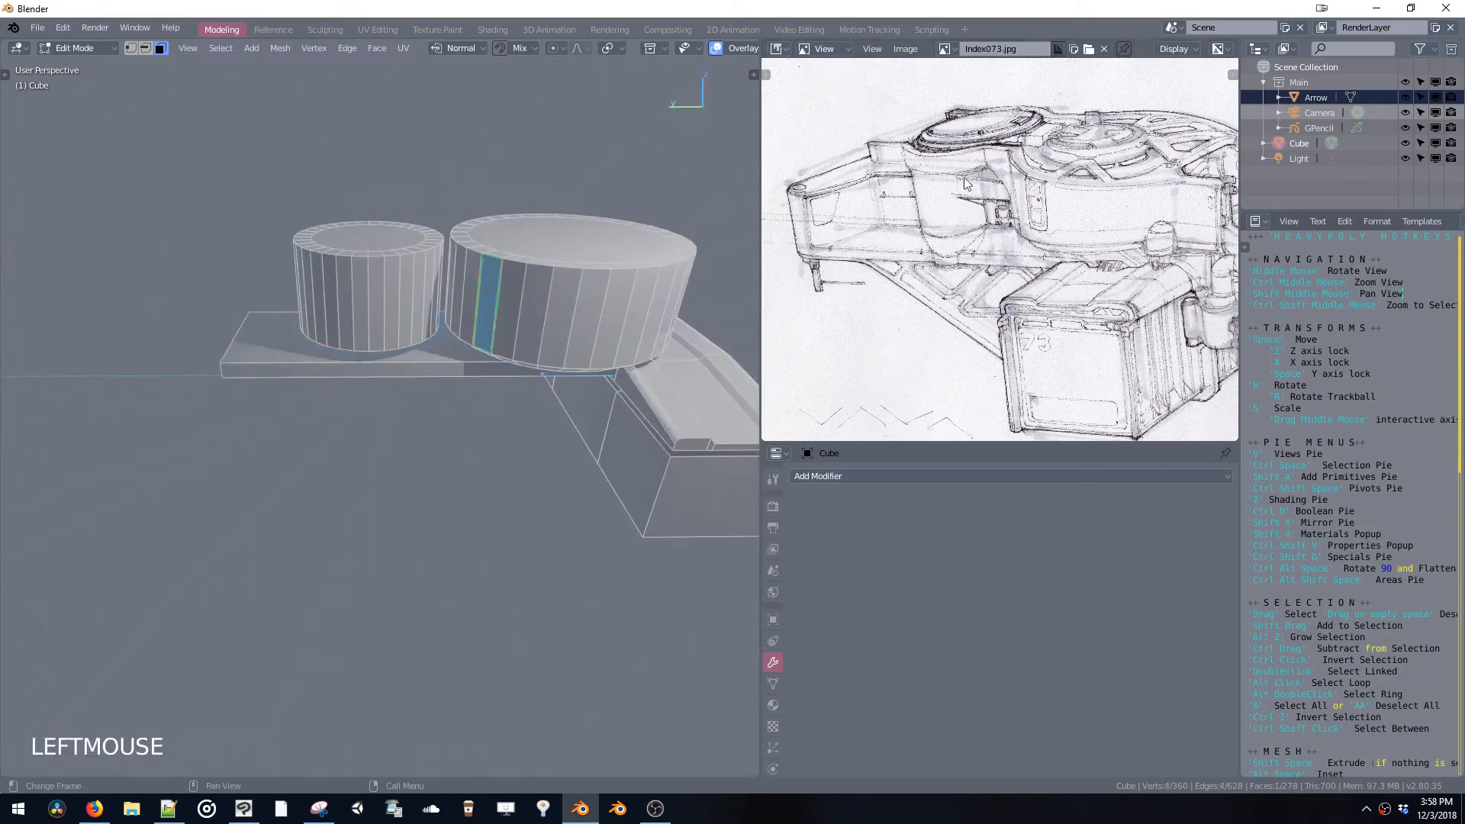
{"action": "middle_click_drag", "start_coordinate": [992, 158], "coordinate": [1028, 210], "text": "shift"}
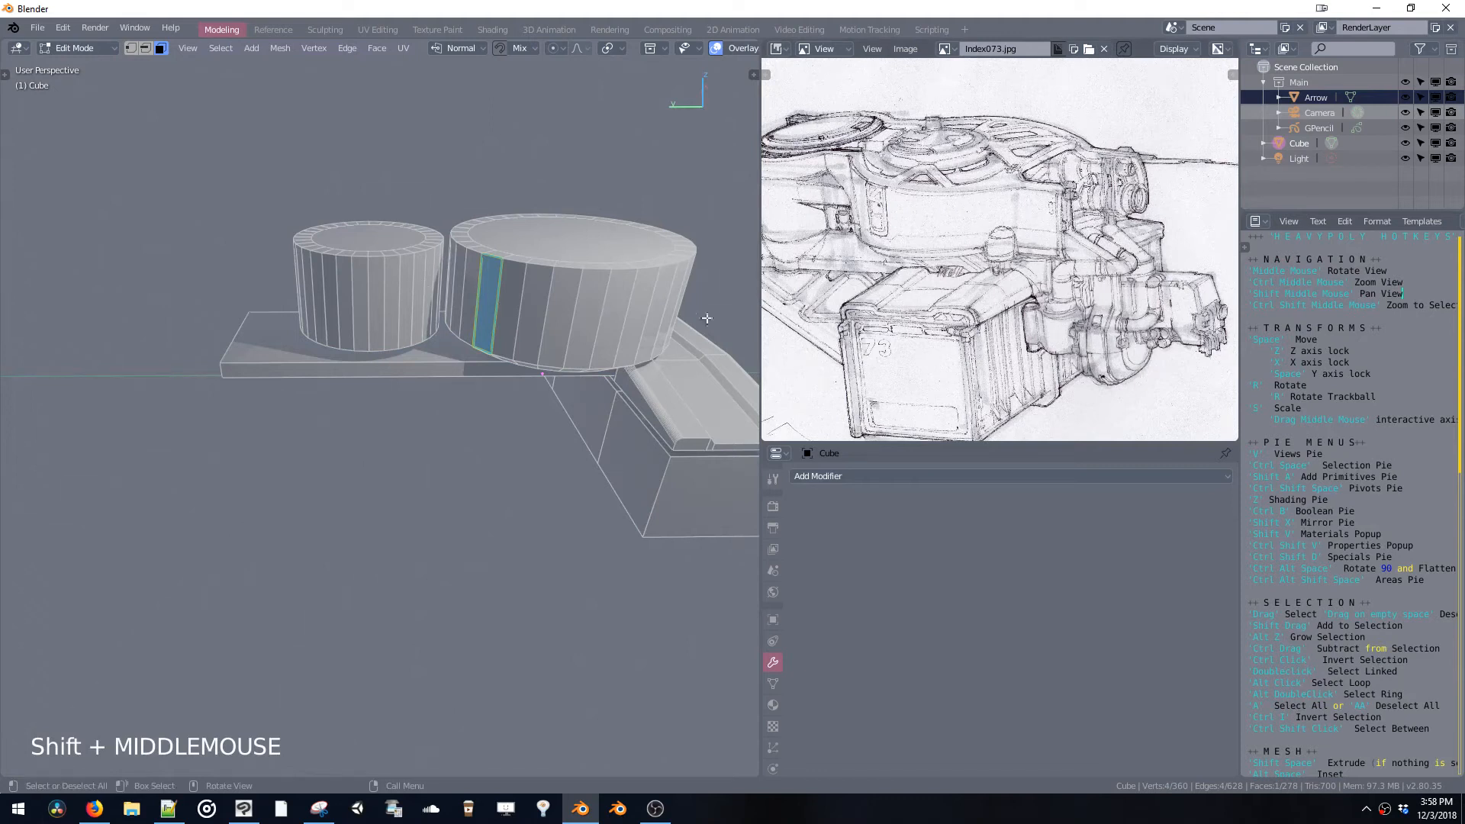
{"action": "middle_click_drag", "start_coordinate": [689, 303], "coordinate": [682, 354]}
{"action": "left_click", "coordinate": [555, 304]}
{"action": "left_click", "coordinate": [578, 310], "text": "shift"}
{"action": "left_click", "coordinate": [592, 321], "text": "shift"}
{"action": "left_click", "coordinate": [529, 308], "text": "shift"}
{"action": "left_click", "coordinate": [537, 310], "text": "shift"}
{"action": "left_click", "coordinate": [540, 310], "text": "shift"}
{"action": "left_click", "coordinate": [534, 316]}
{"action": "left_click", "coordinate": [541, 321], "text": "shift"}
{"action": "left_click", "coordinate": [423, 316], "text": "shift"}
{"action": "left_click", "coordinate": [452, 315], "text": "shift"}
{"action": "left_click", "coordinate": [471, 314], "text": "shift"}
{"action": "key", "text": "x"}
Switch to edge selection mode and extrude the vertical edge of the large cylinder's opening outwards along global Y
{"action": "middle_click_drag", "start_coordinate": [682, 354], "coordinate": [619, 351], "text": "shift"}
{"action": "middle_click_drag", "start_coordinate": [620, 351], "coordinate": [550, 297]}
{"action": "key", "text": "ctrl+space"}
{"action": "left_click", "coordinate": [525, 317]}
{"action": "left_click", "coordinate": [474, 308]}
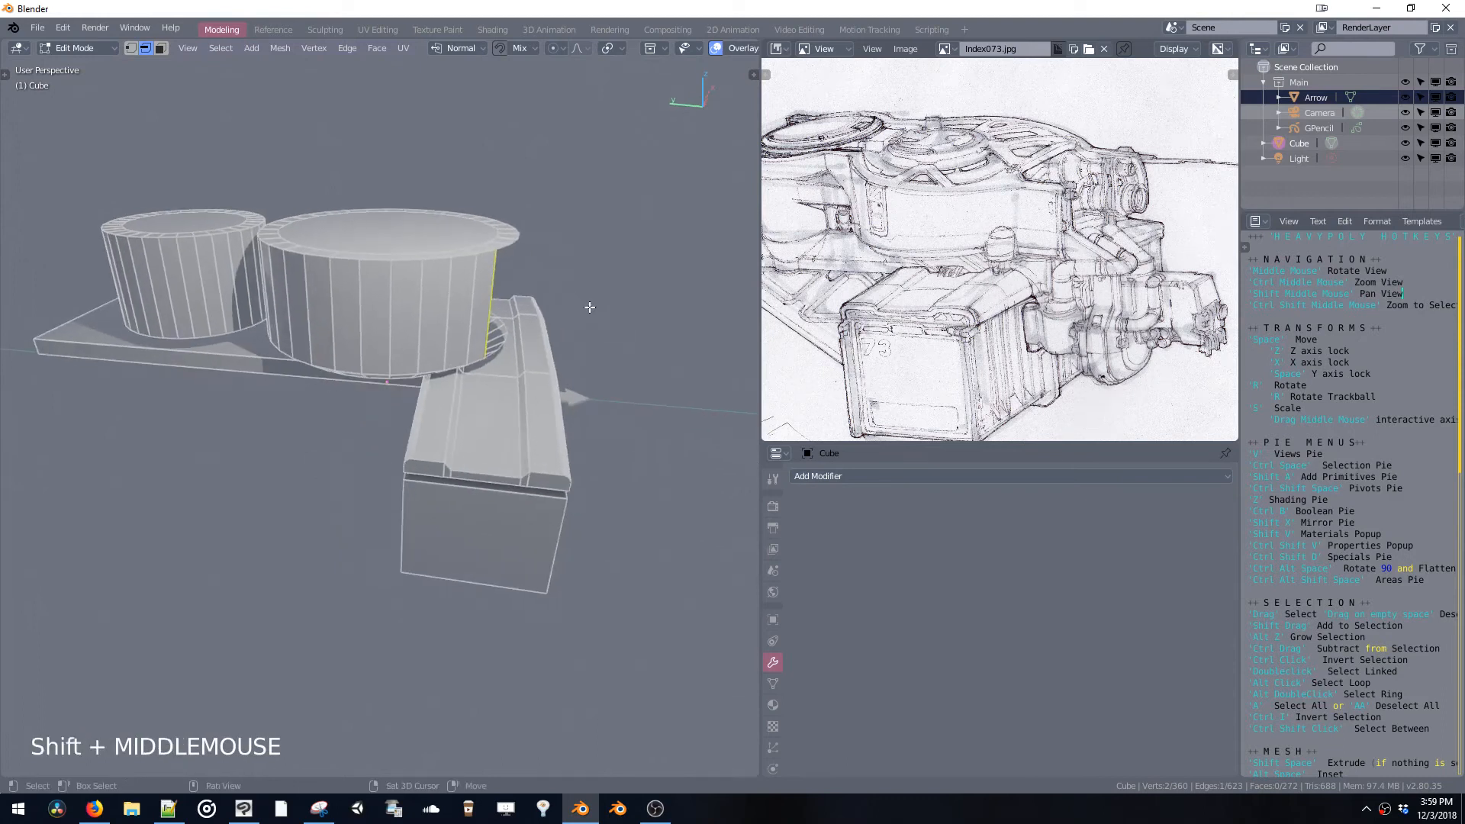
{"action": "key", "text": "shift+space"}
{"action": "key", "text": "space"}
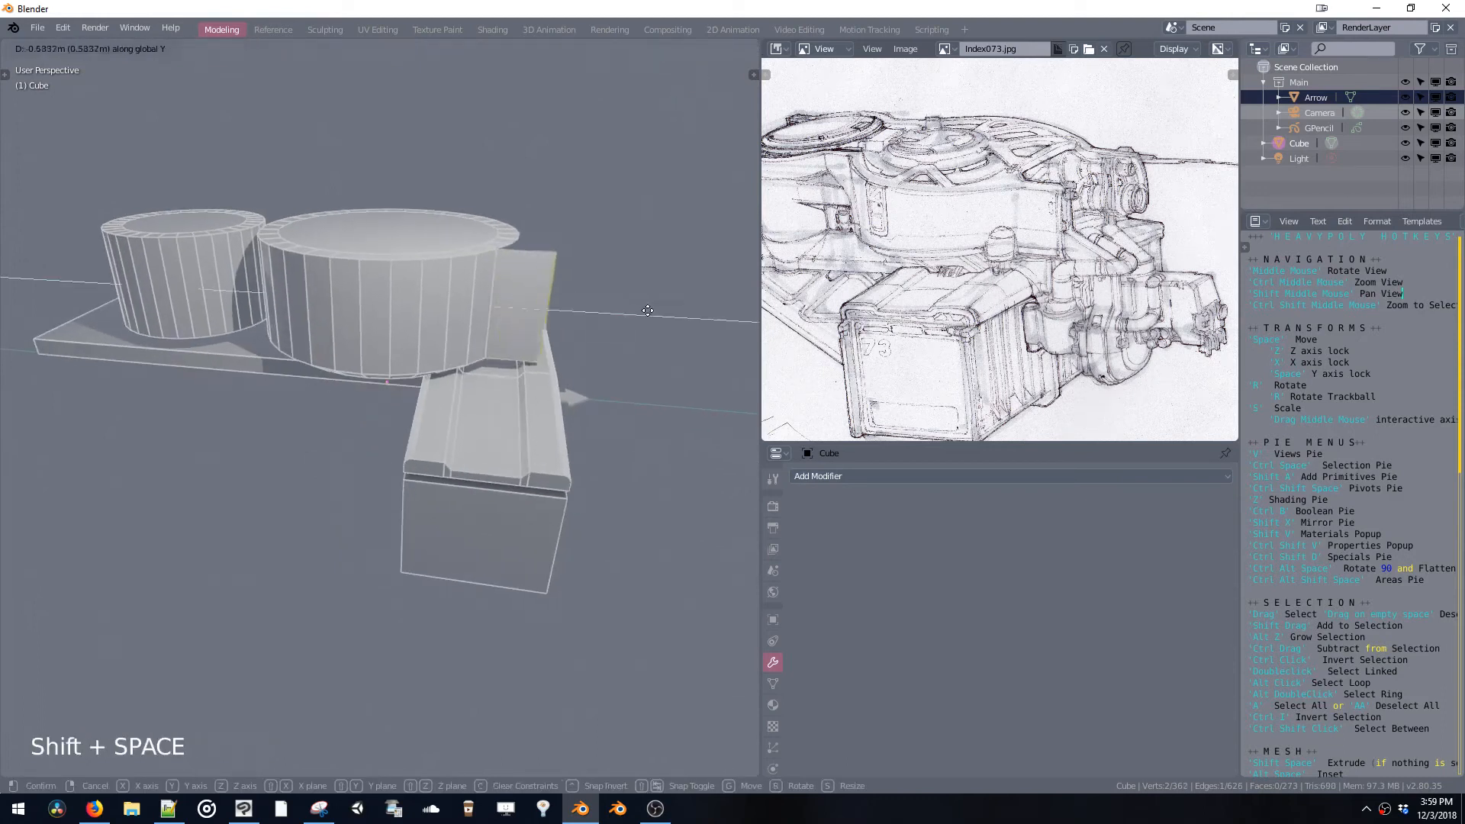
{"action": "left_click", "coordinate": [640, 314]}
Switch to face selection mode and delete the side faces where the two cylinders face each other
{"action": "middle_click_drag", "start_coordinate": [641, 317], "coordinate": [465, 253]}
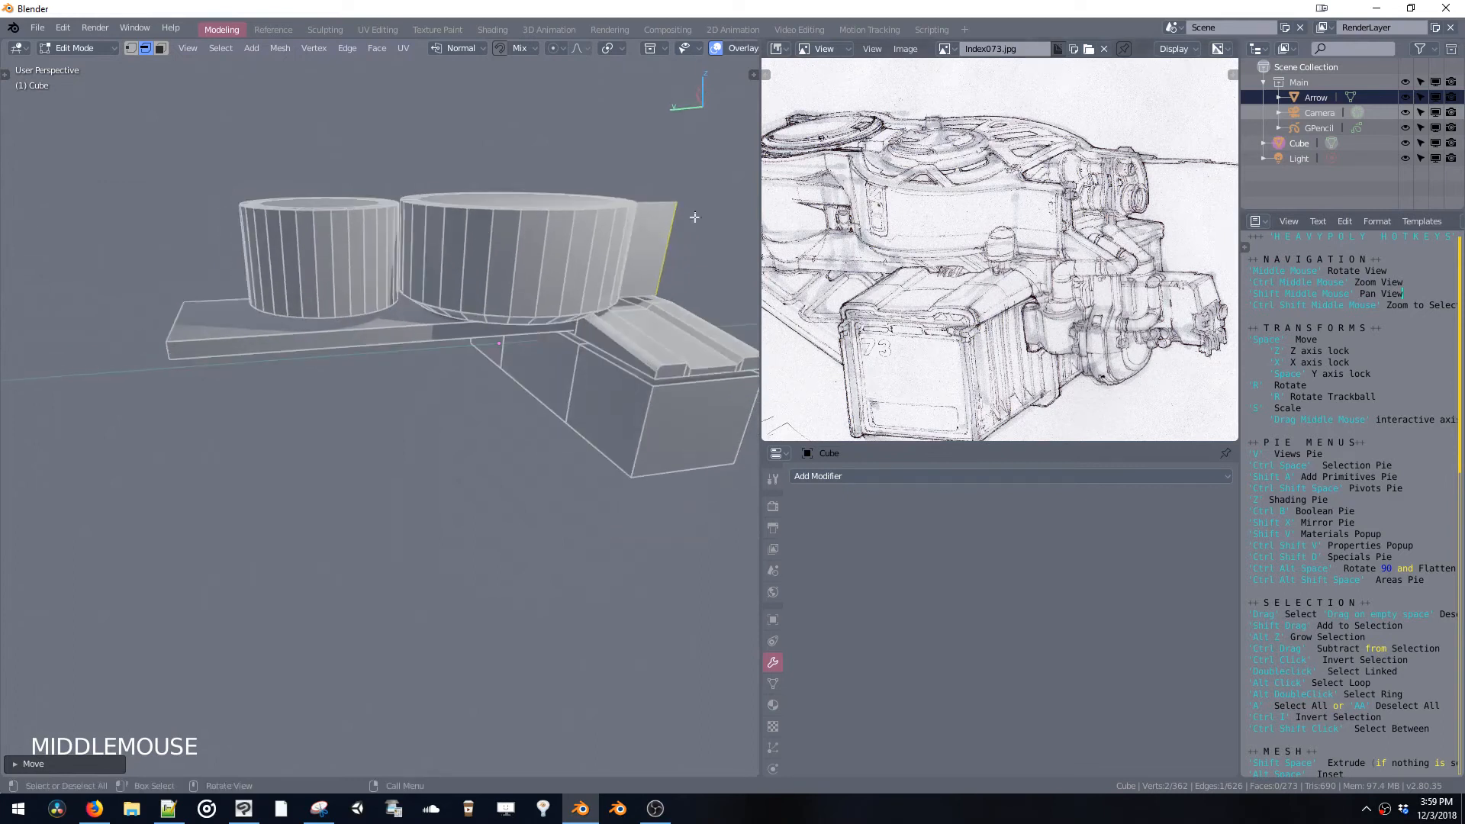
{"action": "key", "text": "ctrl+space"}
{"action": "left_click", "coordinate": [414, 233]}
{"action": "middle_click_drag", "start_coordinate": [415, 233], "coordinate": [415, 272]}
{"action": "left_click", "coordinate": [411, 244], "text": "shift"}
{"action": "key", "text": "x"}
{"action": "left_click", "coordinate": [367, 306]}
{"action": "left_click", "coordinate": [359, 324], "text": "shift"}
{"action": "key", "text": "x"}
In edge selection mode, bridge the upper and lower rim edges beside the small cylinder's opening to restore one side face
{"action": "middle_click_drag", "start_coordinate": [532, 285], "coordinate": [398, 408]}
{"action": "key", "text": "ctrl+space"}
{"action": "left_click", "coordinate": [416, 302]}
{"action": "left_click", "coordinate": [383, 358]}
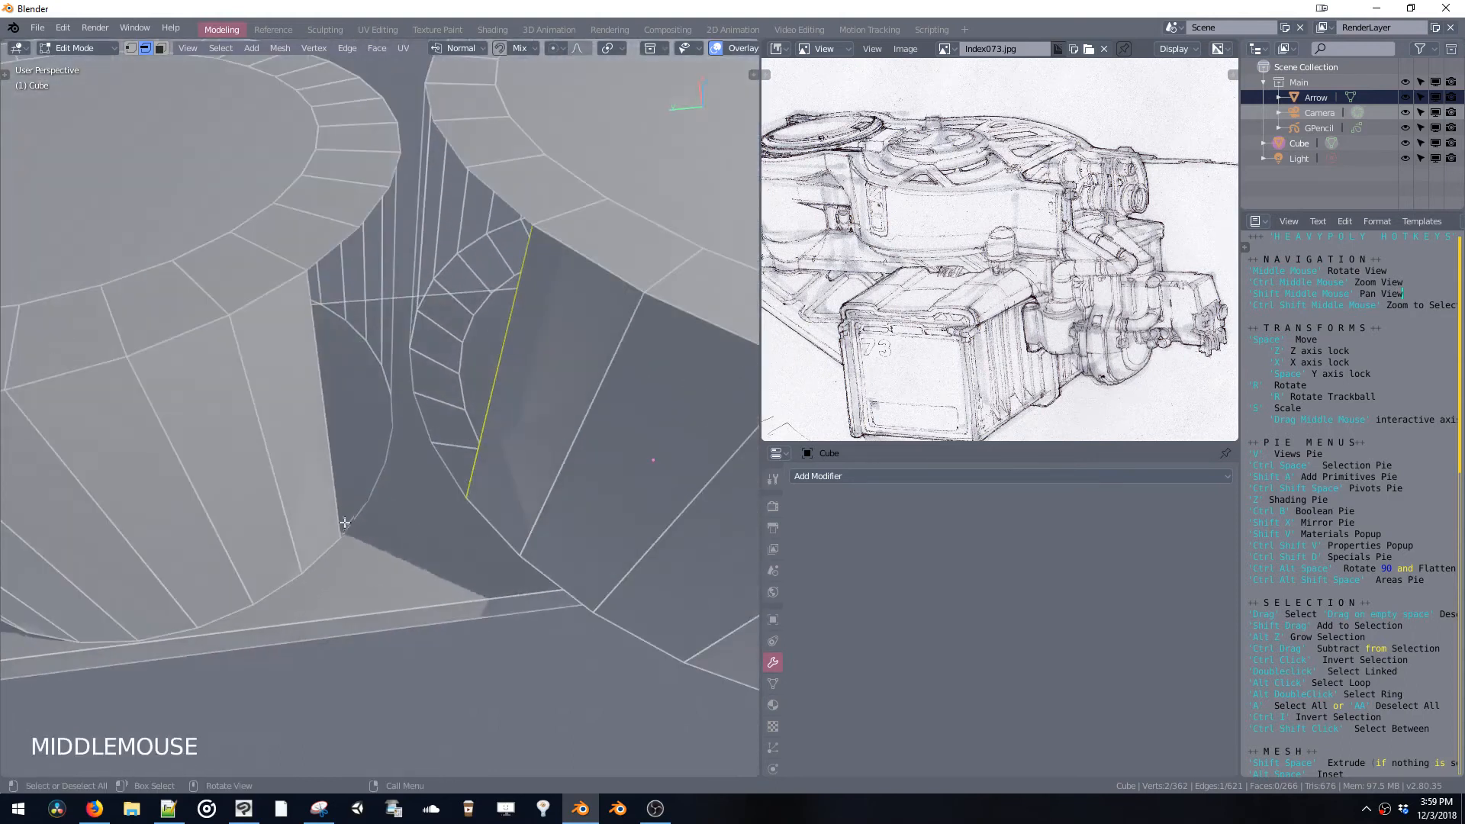
{"action": "middle_click_drag", "start_coordinate": [344, 522], "coordinate": [341, 506]}
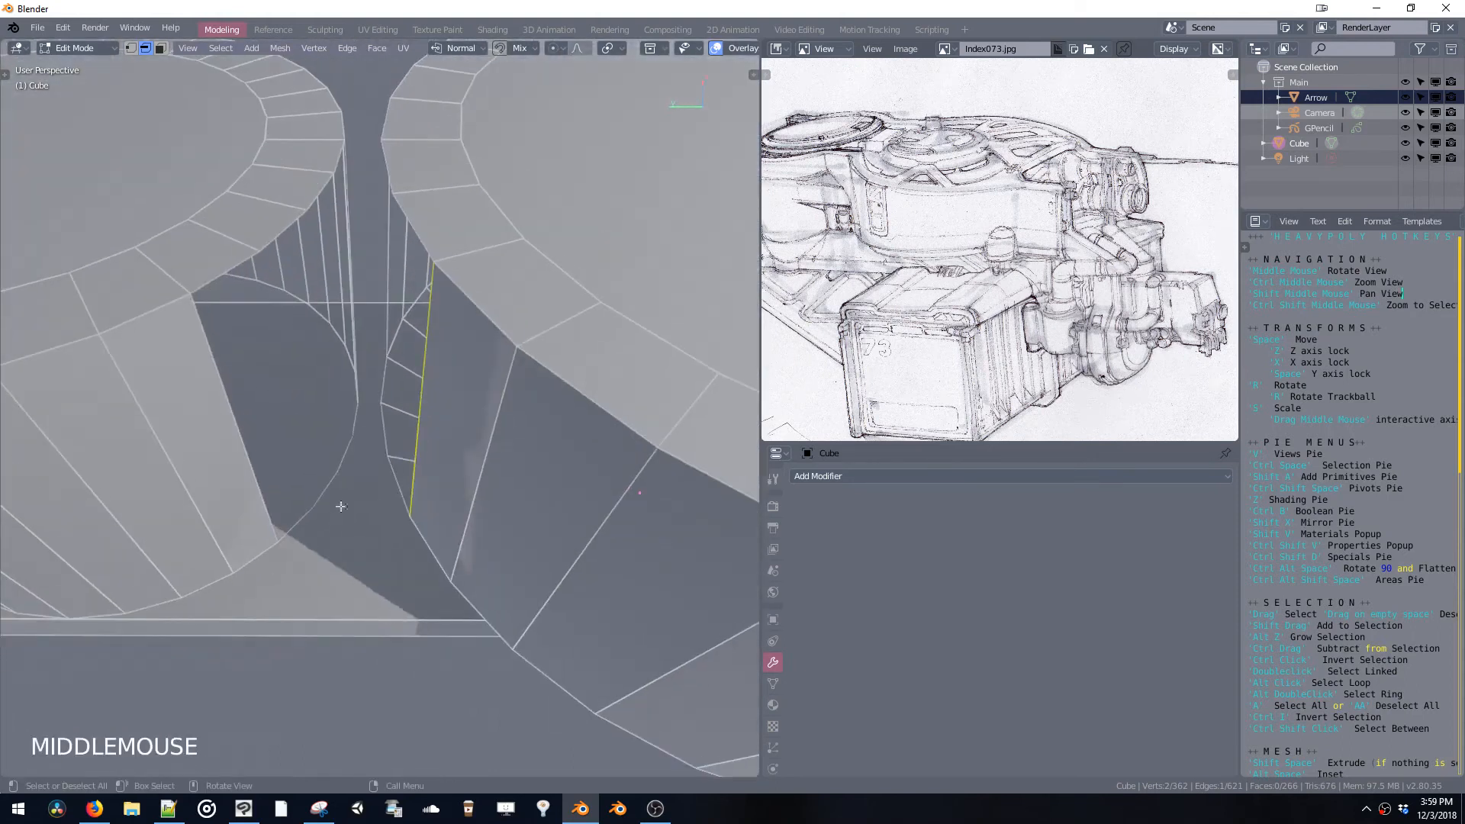
{"action": "left_click", "coordinate": [286, 513]}
{"action": "left_click", "coordinate": [227, 291], "text": "shift"}
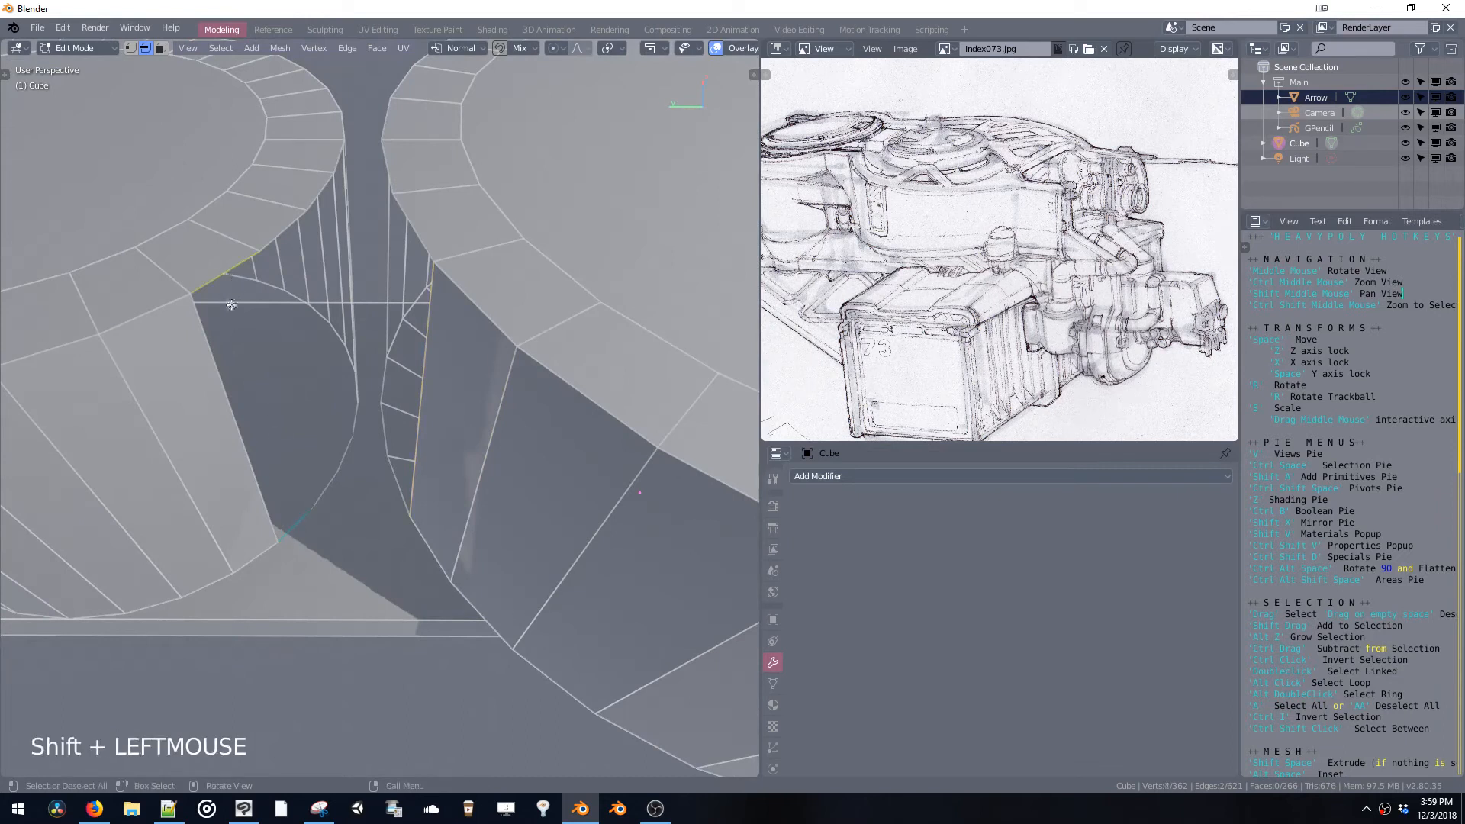
{"action": "middle_click_drag", "start_coordinate": [226, 290], "coordinate": [352, 385], "text": "shift"}
{"action": "key", "text": "ctrl+space"}
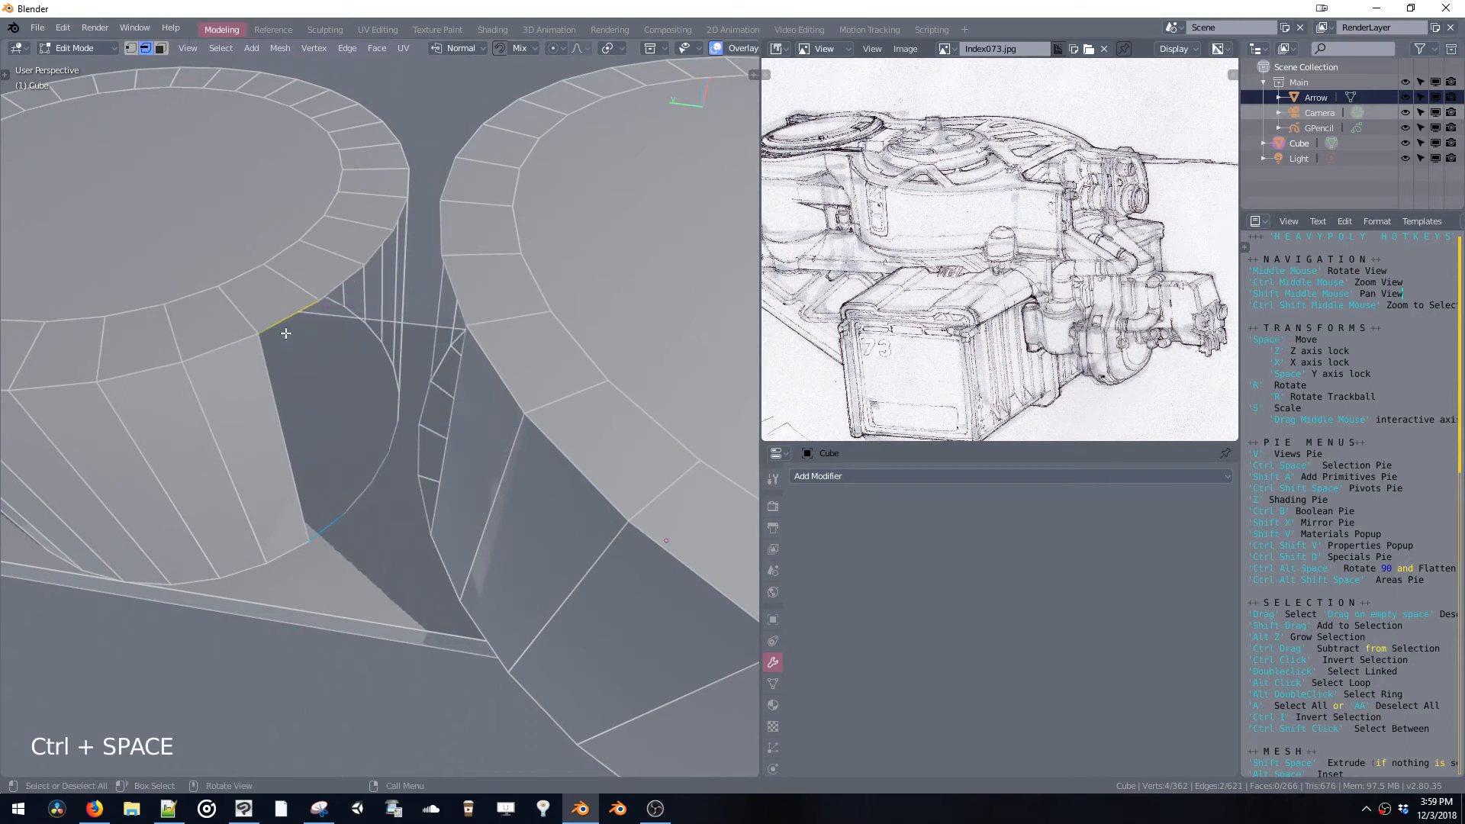
{"action": "left_click", "coordinate": [279, 330]}
{"action": "left_click", "coordinate": [329, 510], "text": "shift"}
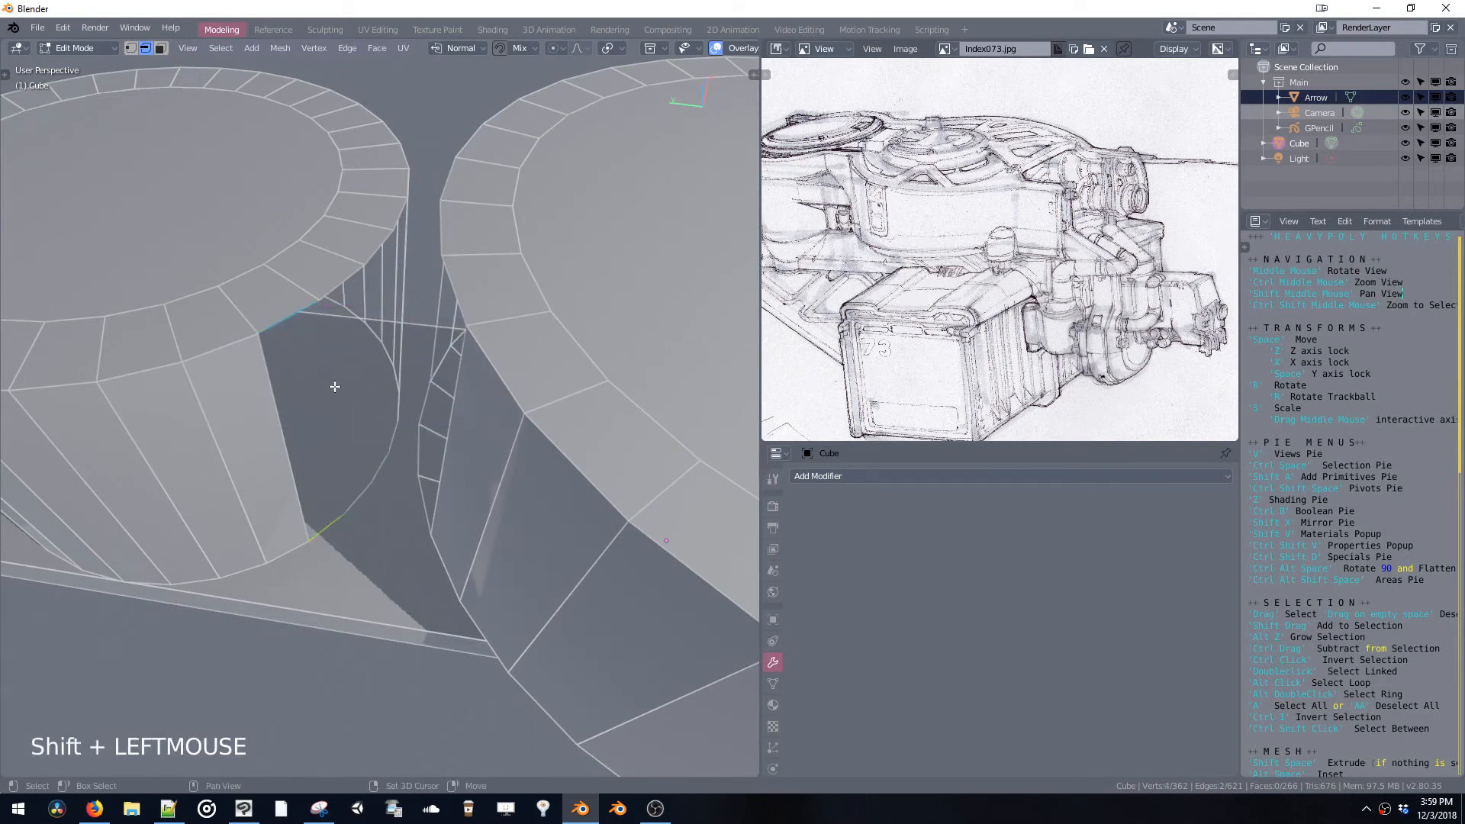
{"action": "key", "text": "shift+b"}
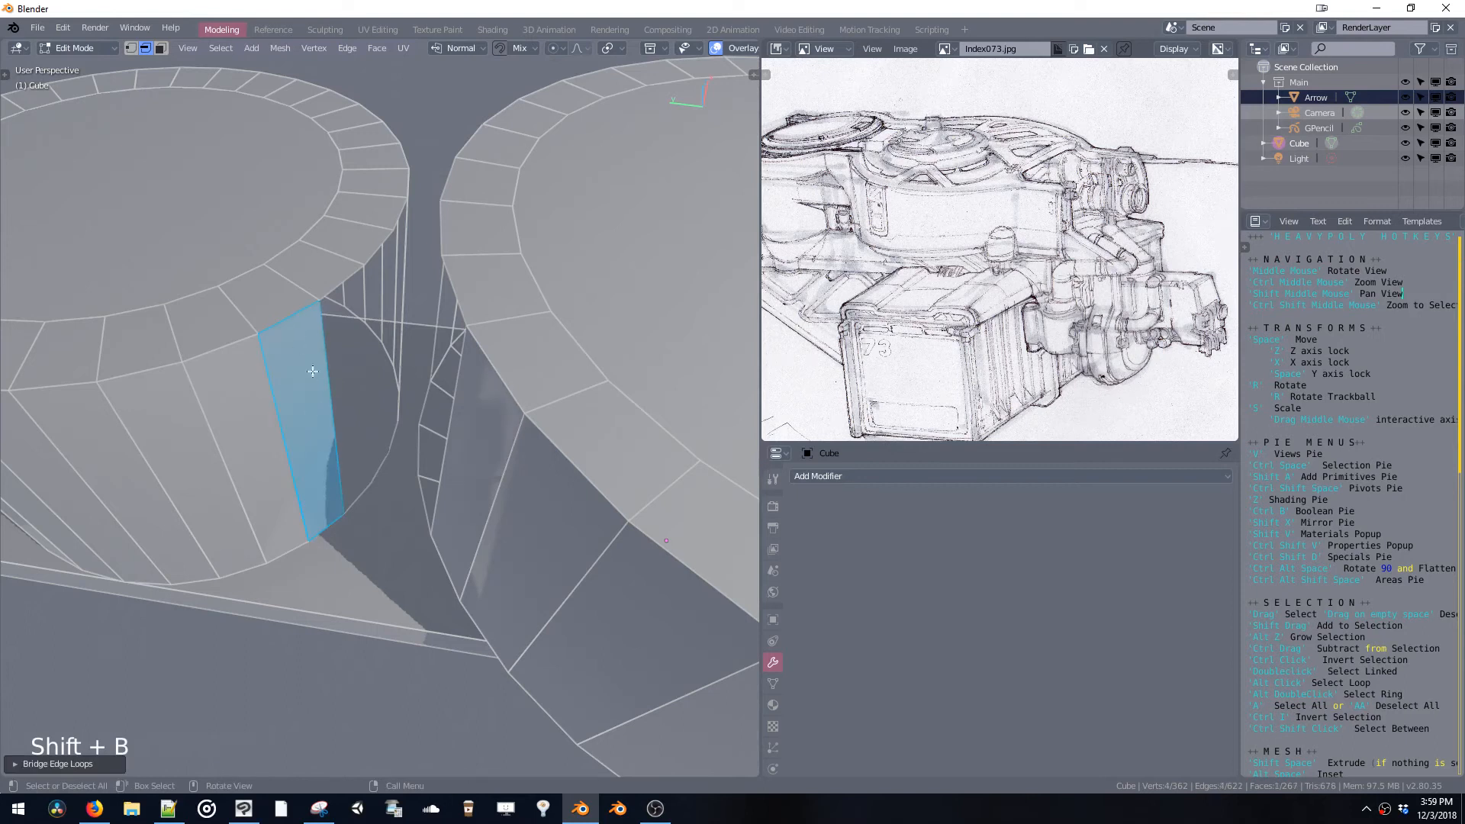
Bridge the facing vertical edges of the small and large cylinders to form a connecting wall
{"action": "left_click", "coordinate": [448, 432]}
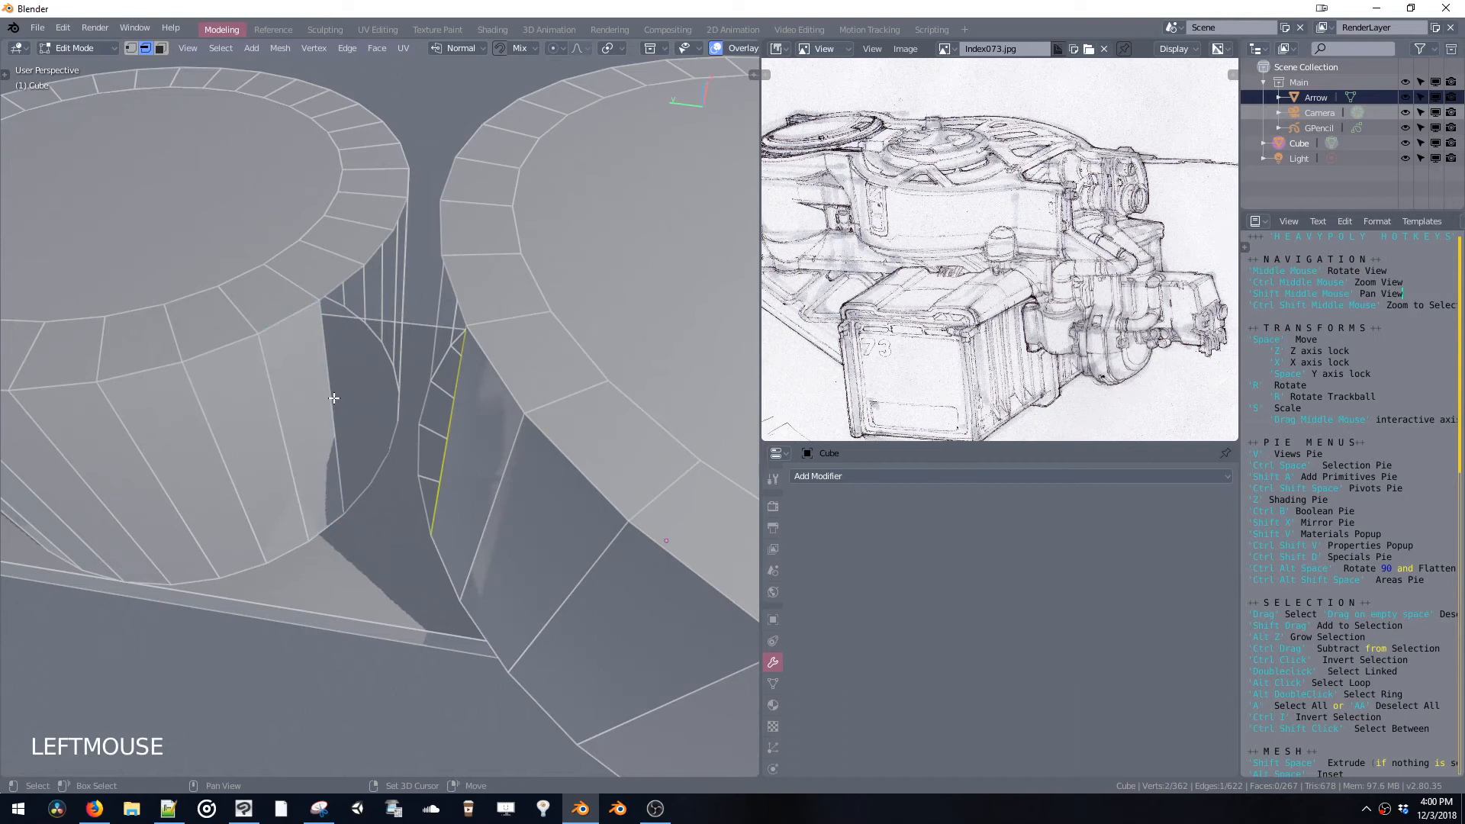
{"action": "left_click", "coordinate": [336, 398], "text": "shift"}
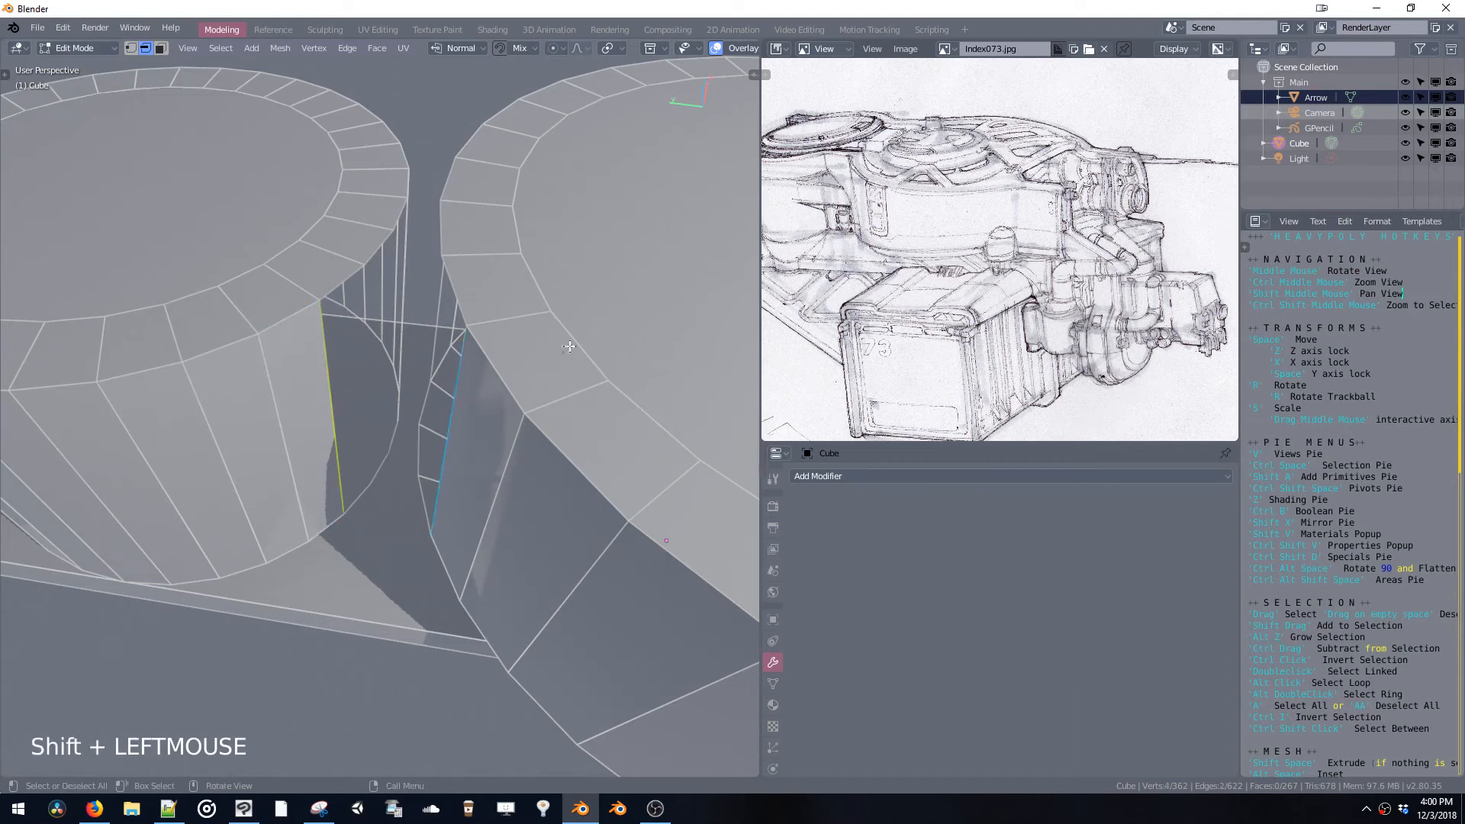
{"action": "key", "text": "shift+b"}
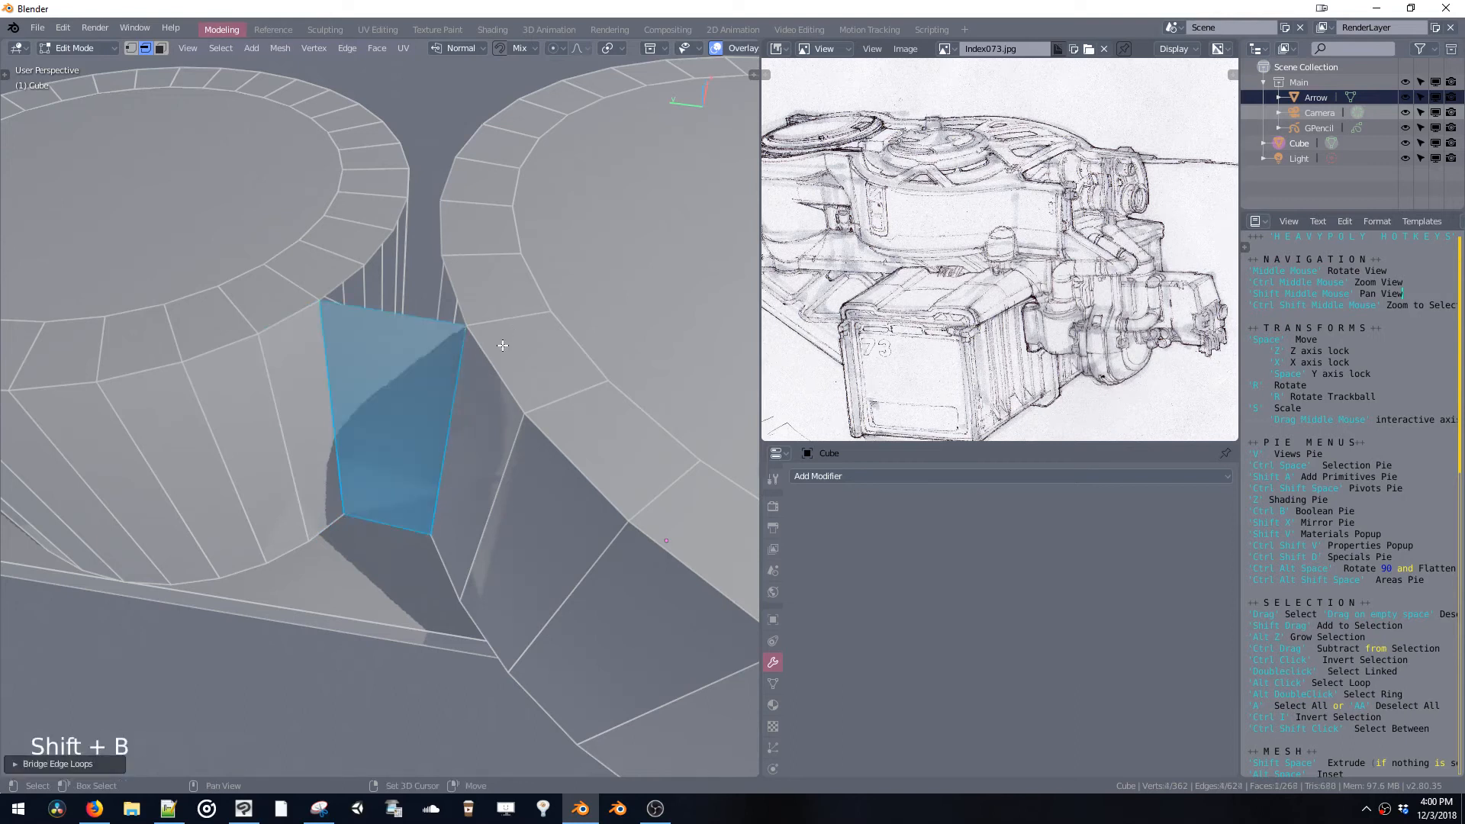
Mirror the mesh across the X axis to copy the new wall and openings to the opposite side
{"action": "mouse_move", "coordinate": [458, 337]}
{"action": "middle_mouse_down"}
{"action": "mouse_move", "coordinate": [514, 350]}
{"action": "mouse_move", "coordinate": [458, 328]}
{"action": "mouse_move", "coordinate": [479, 333]}
{"action": "mouse_move", "coordinate": [473, 321]}
{"action": "mouse_move", "coordinate": [457, 328]}
{"action": "mouse_move", "coordinate": [553, 352]}
{"action": "mouse_move", "coordinate": [453, 324]}
{"action": "middle_mouse_up"}
{"action": "key", "text": "shift+x"}
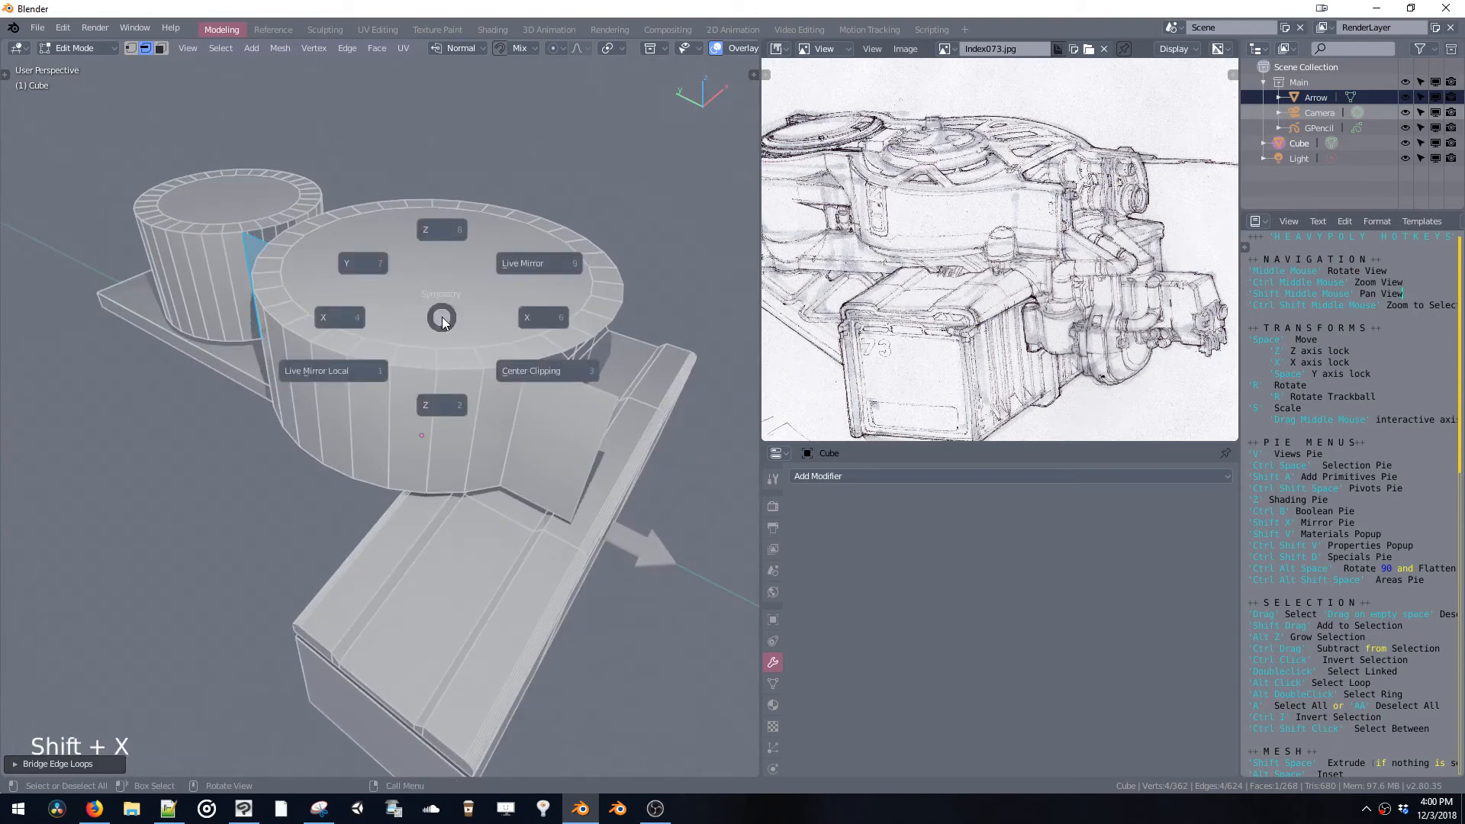
{"action": "left_click", "coordinate": [482, 318]}
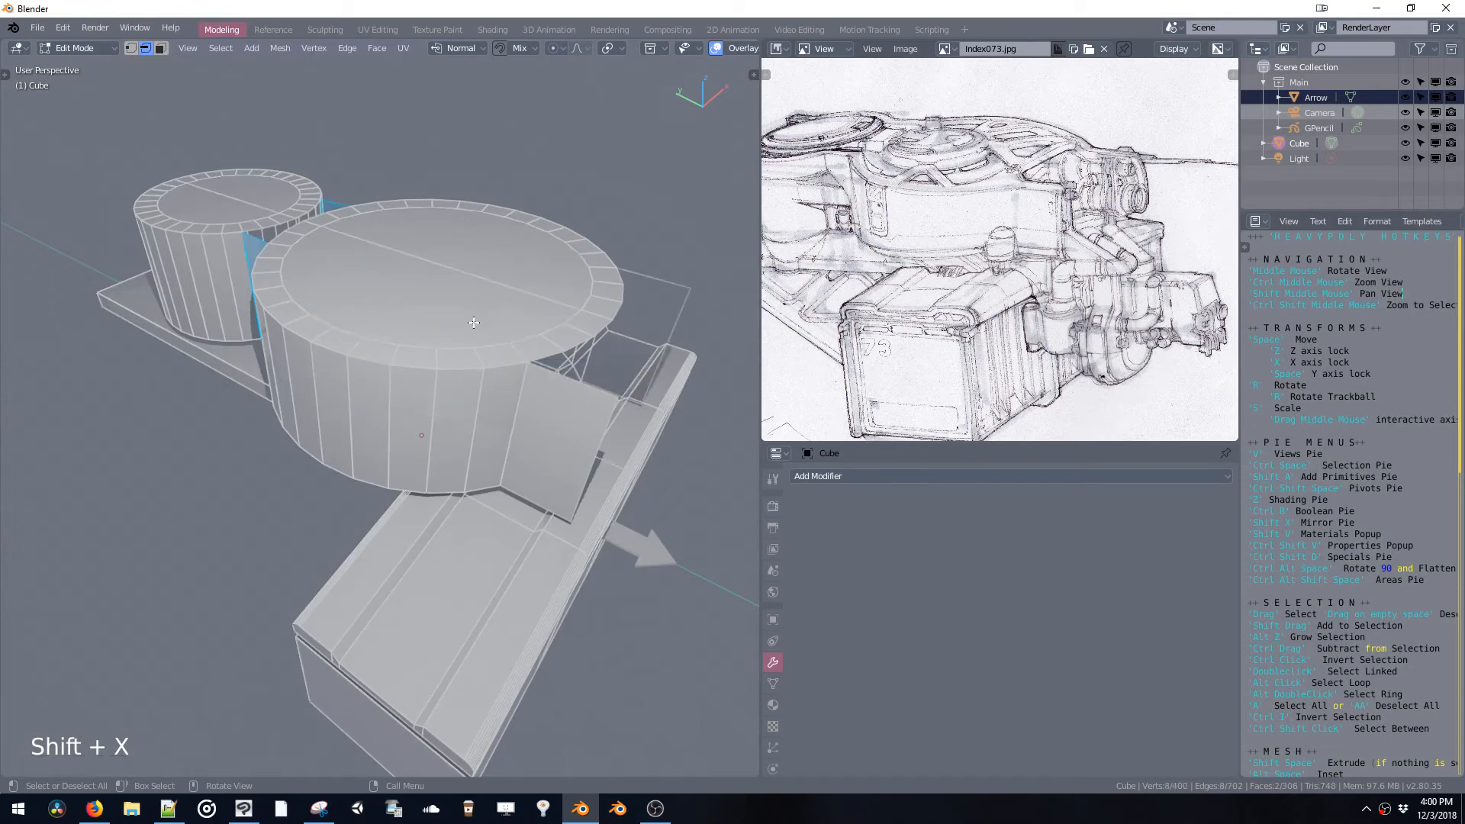
Mirror the joined cylinder mesh across the X axis once more
{"action": "key", "text": "shift+x"}
{"action": "left_click", "coordinate": [533, 328]}
{"action": "middle_click_drag", "start_coordinate": [532, 328], "coordinate": [446, 364]}
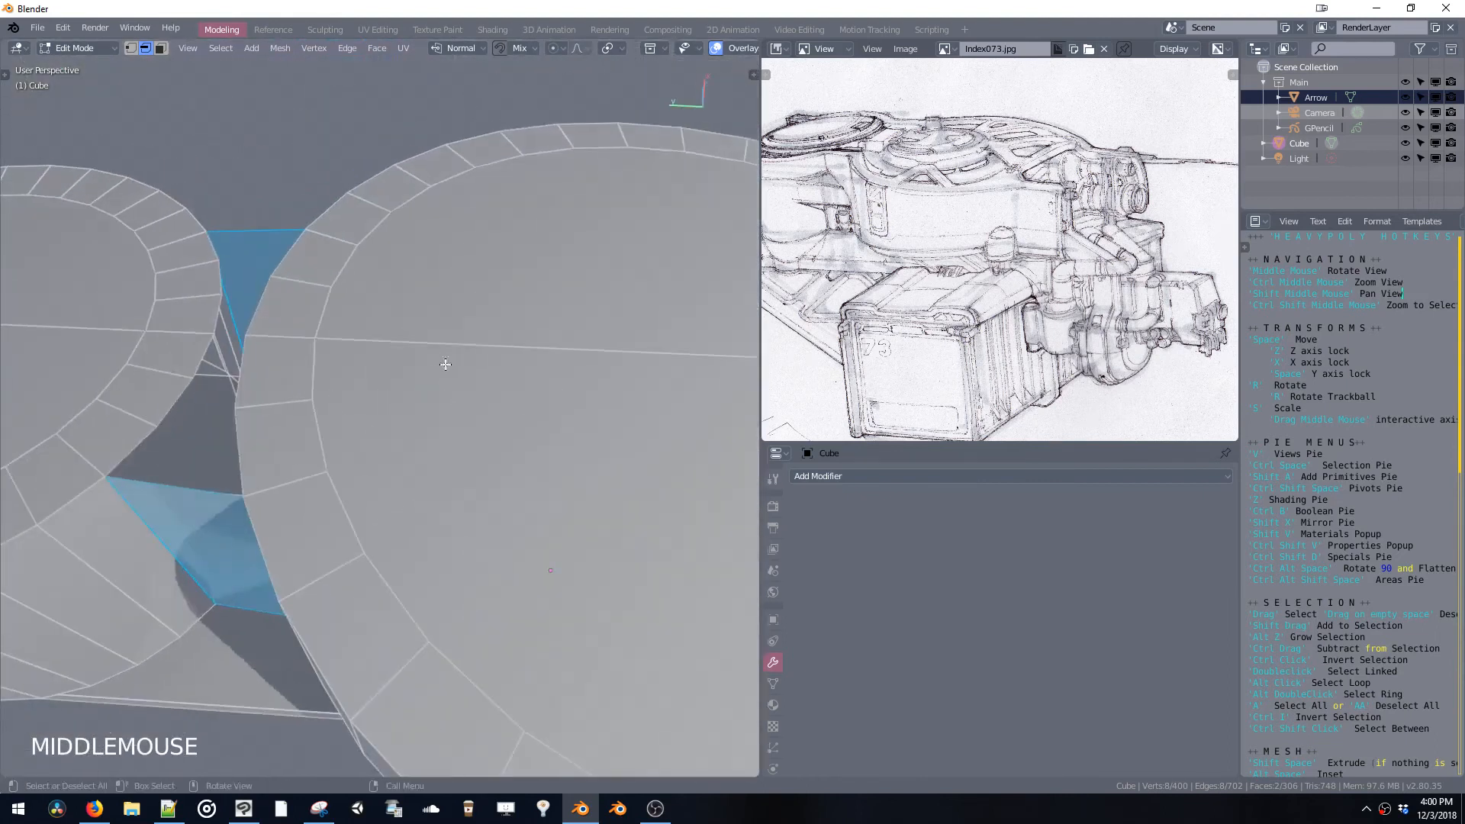
In edge selection mode, select the stray edge between the two cylinders and delete it with Only Edges & Faces
{"action": "key", "text": "ctrl+space"}
{"action": "middle_click_drag", "start_coordinate": [405, 229], "coordinate": [385, 197]}
{"action": "middle_click_drag", "start_coordinate": [385, 196], "coordinate": [456, 392], "text": "shift"}
{"action": "key", "text": "ctrl+space"}
{"action": "left_click", "coordinate": [356, 412]}
{"action": "key", "text": "x"}
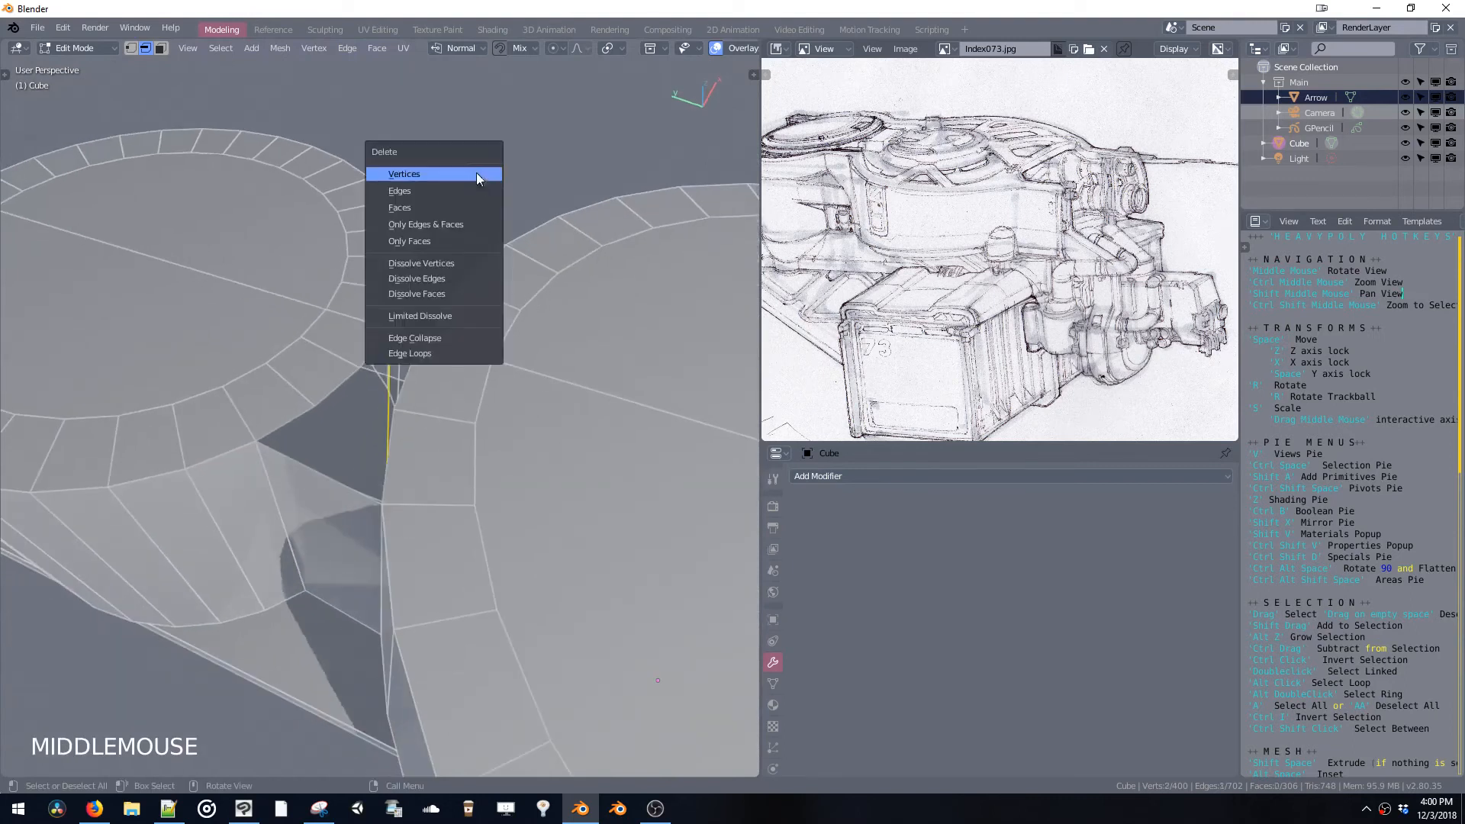
{"action": "left_click", "coordinate": [424, 224]}
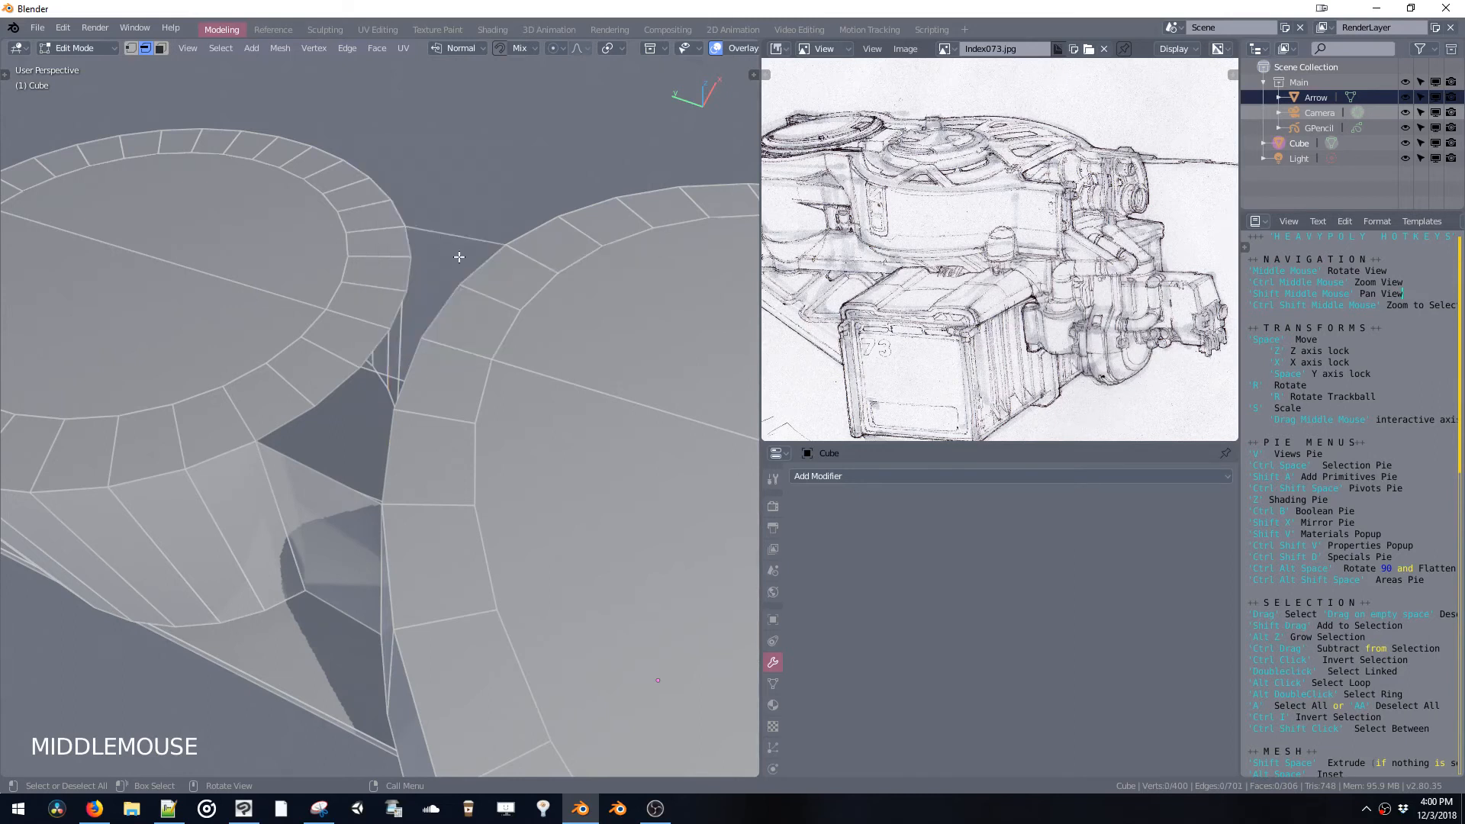
Undo the edge deletion, try deleting the vertices of that edge instead, and undo that as well
{"action": "middle_click_drag", "start_coordinate": [425, 224], "coordinate": [441, 268]}
{"action": "key", "text": "ctrl+z"}
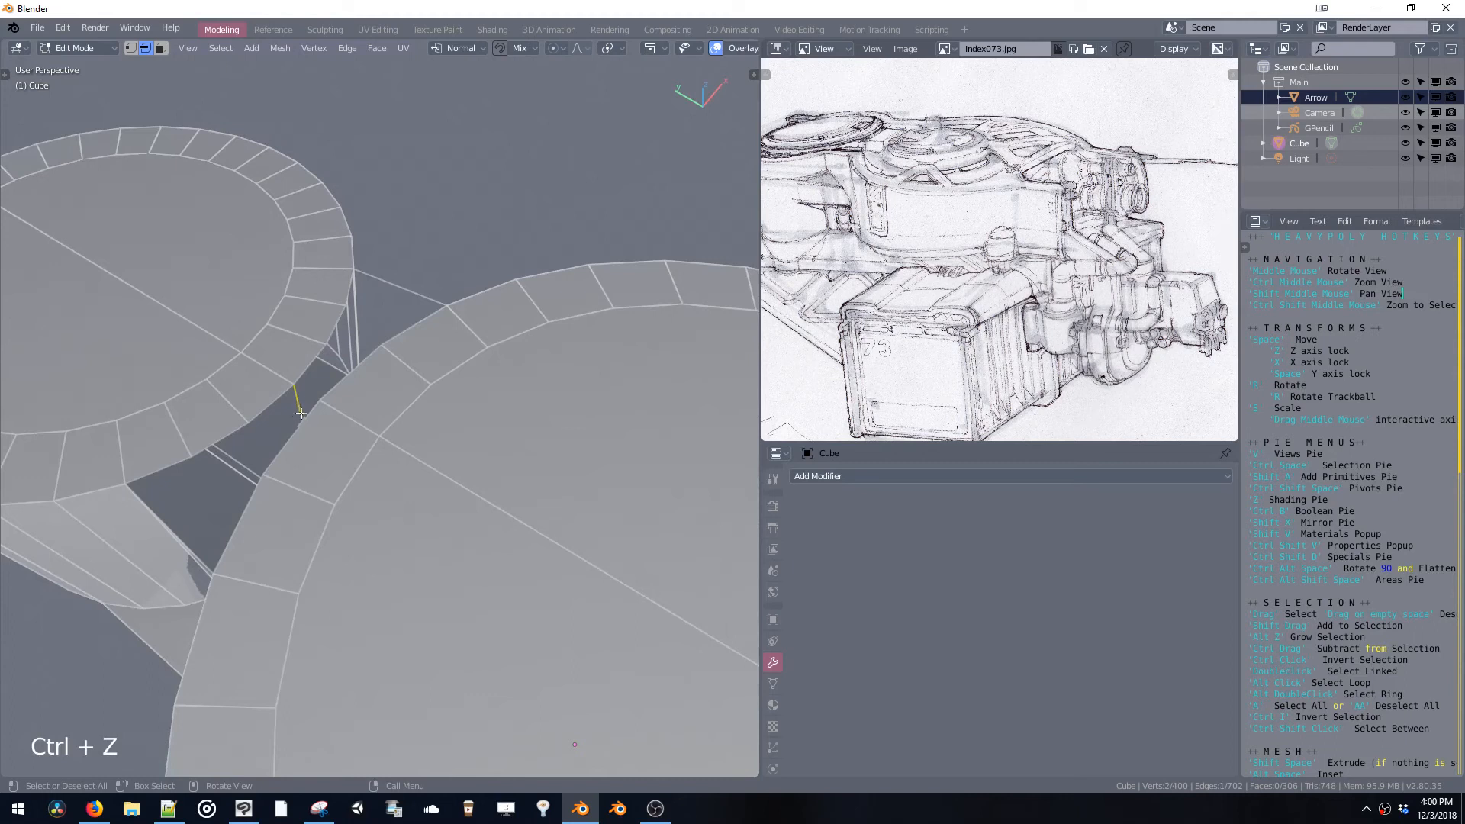
{"action": "key", "text": "x"}
{"action": "left_click", "coordinate": [415, 219]}
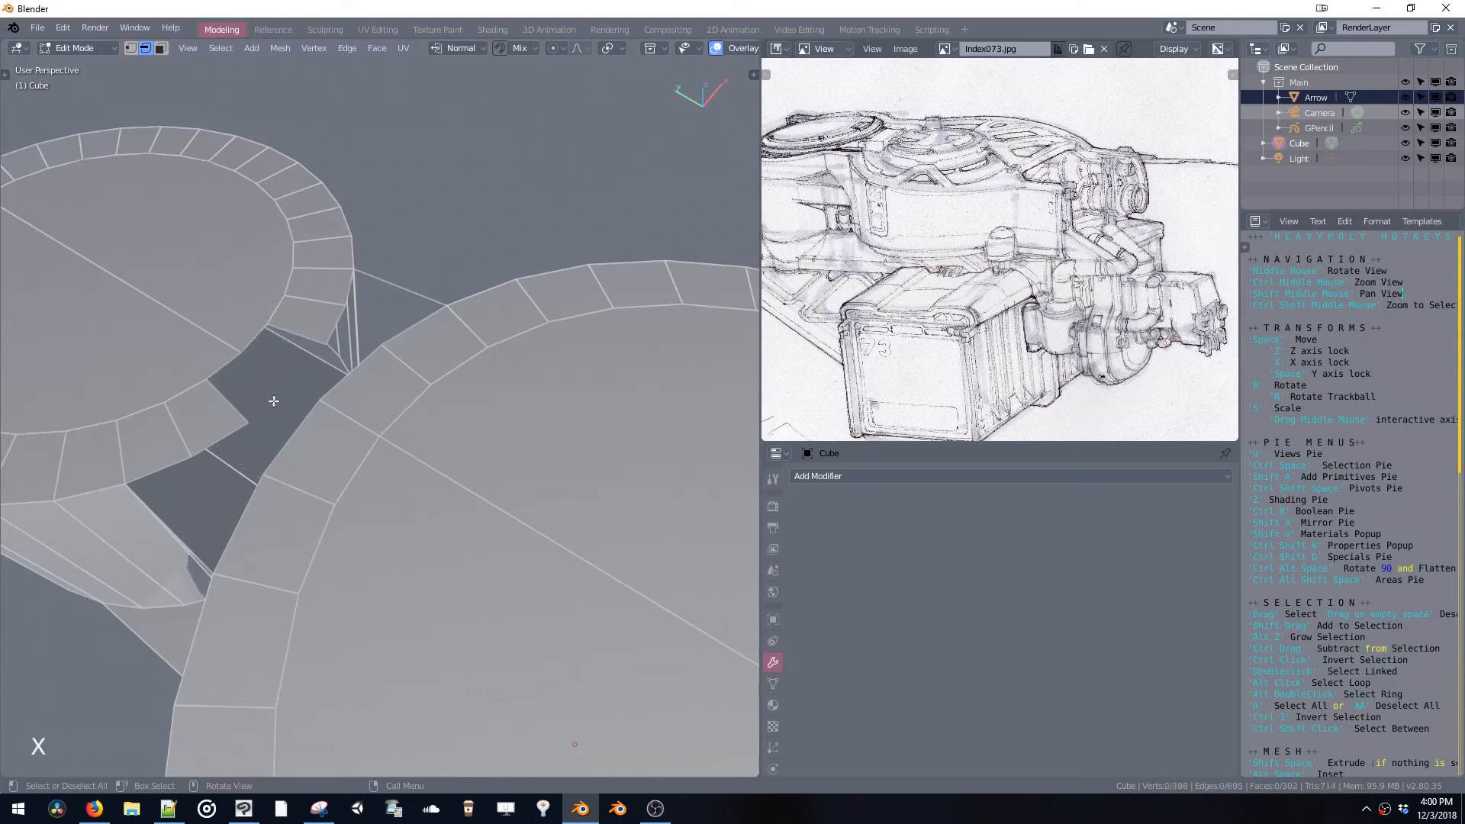
{"action": "key", "text": "ctrl+z"}
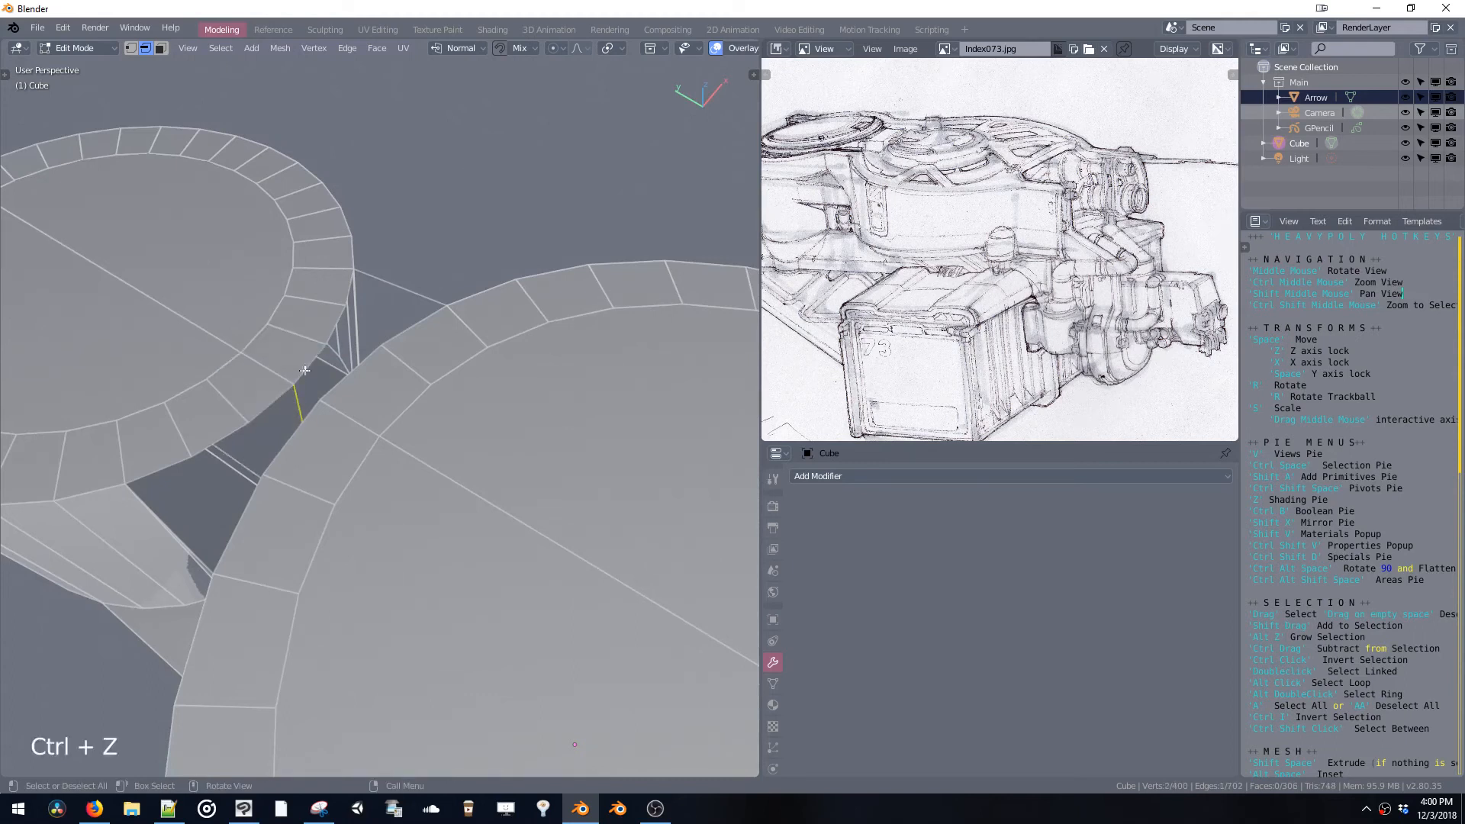
Try the Edges delete option on the stray edge, undo it, and delete the edge again while keeping its vertices
{"action": "key", "text": "x"}
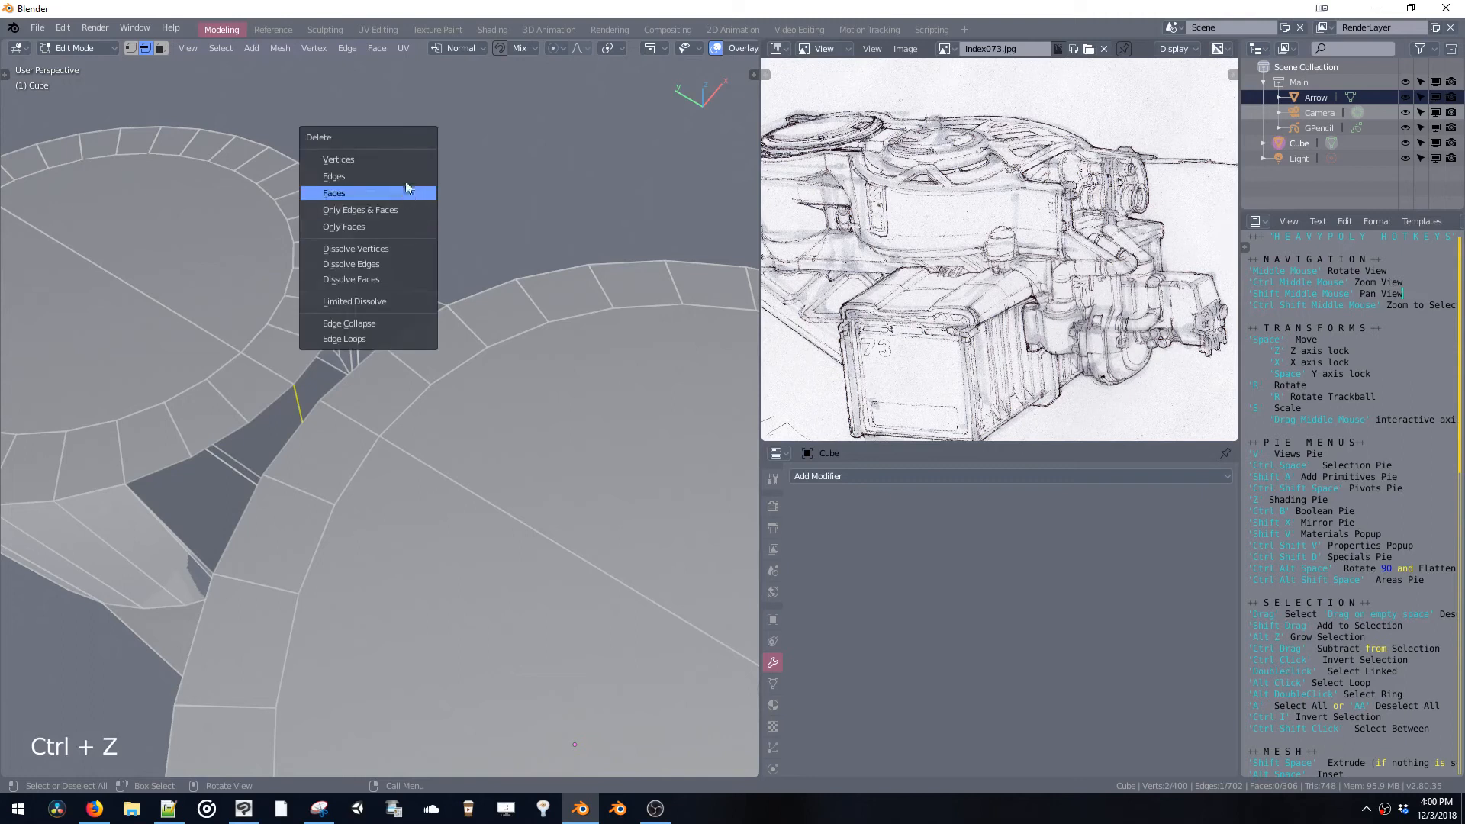
{"action": "left_click", "coordinate": [394, 176]}
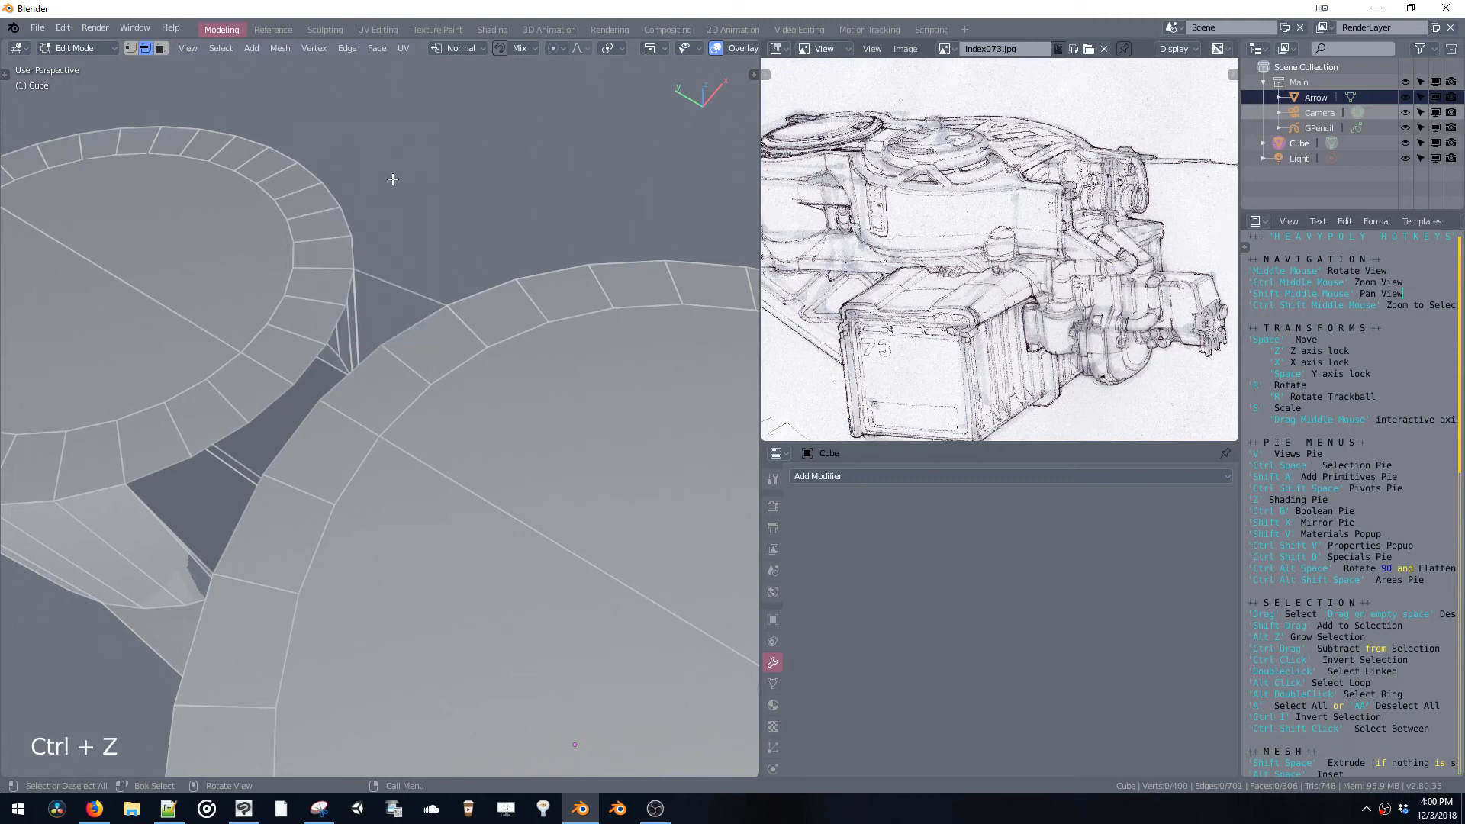
{"action": "middle_click_drag", "start_coordinate": [388, 210], "coordinate": [400, 326]}
{"action": "key", "text": "ctrl+z"}
{"action": "key", "text": "x"}
{"action": "left_click", "coordinate": [414, 248]}
Select the edge loop around the upper opening between the two cylinders and fill it with a face
{"action": "key", "text": "ctrl+space"}
{"action": "left_click", "coordinate": [469, 269]}
{"action": "left_click", "coordinate": [410, 352], "text": "alt"}
{"action": "left_click", "coordinate": [413, 352], "text": "alt"}
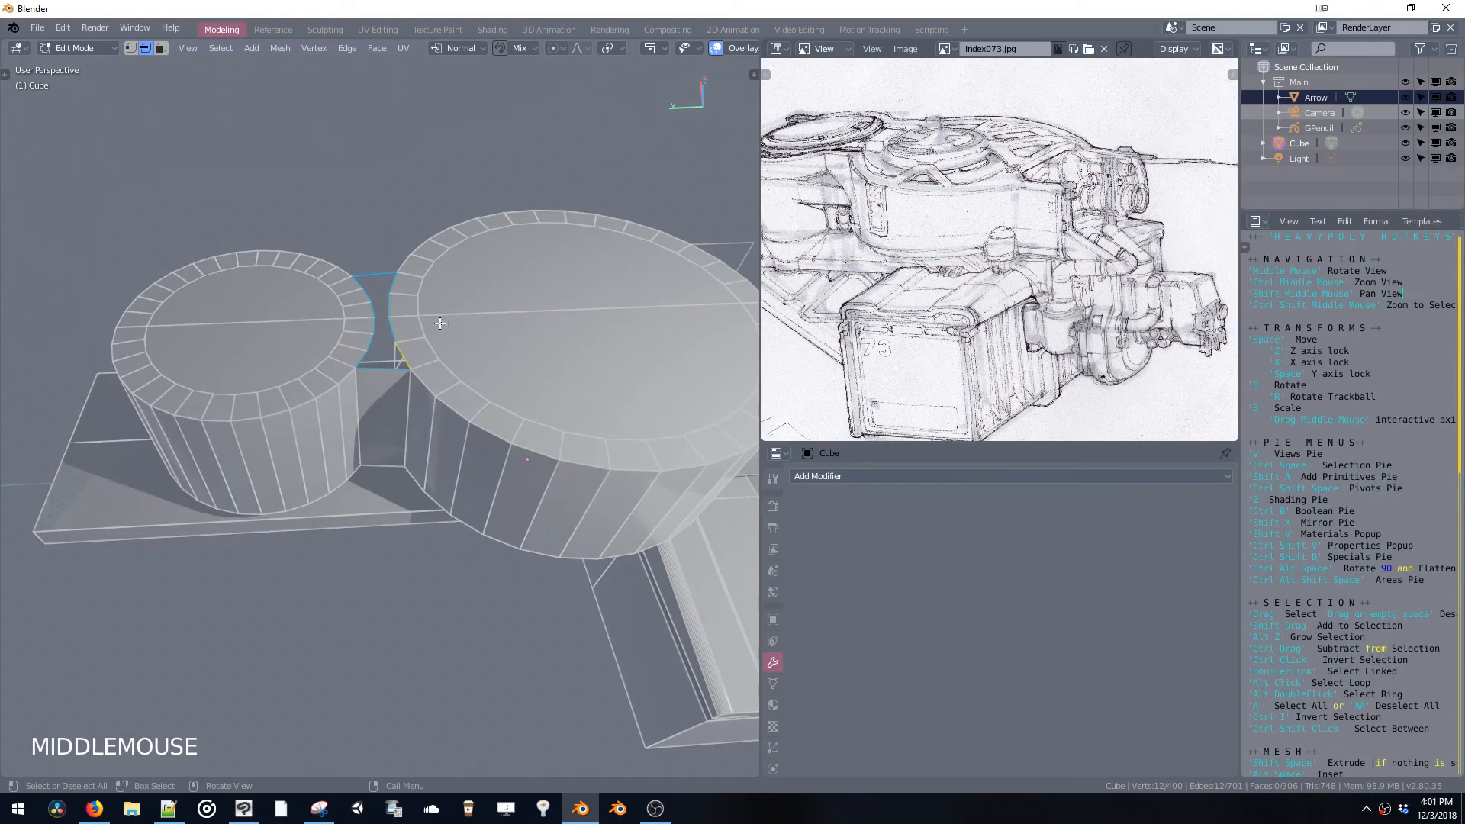
{"action": "key", "text": "f"}
Select the edge loop around the lower opening between the cylinders and fill it with a face
{"action": "middle_click_drag", "start_coordinate": [435, 330], "coordinate": [391, 305]}
{"action": "left_click", "coordinate": [418, 277], "text": "alt"}
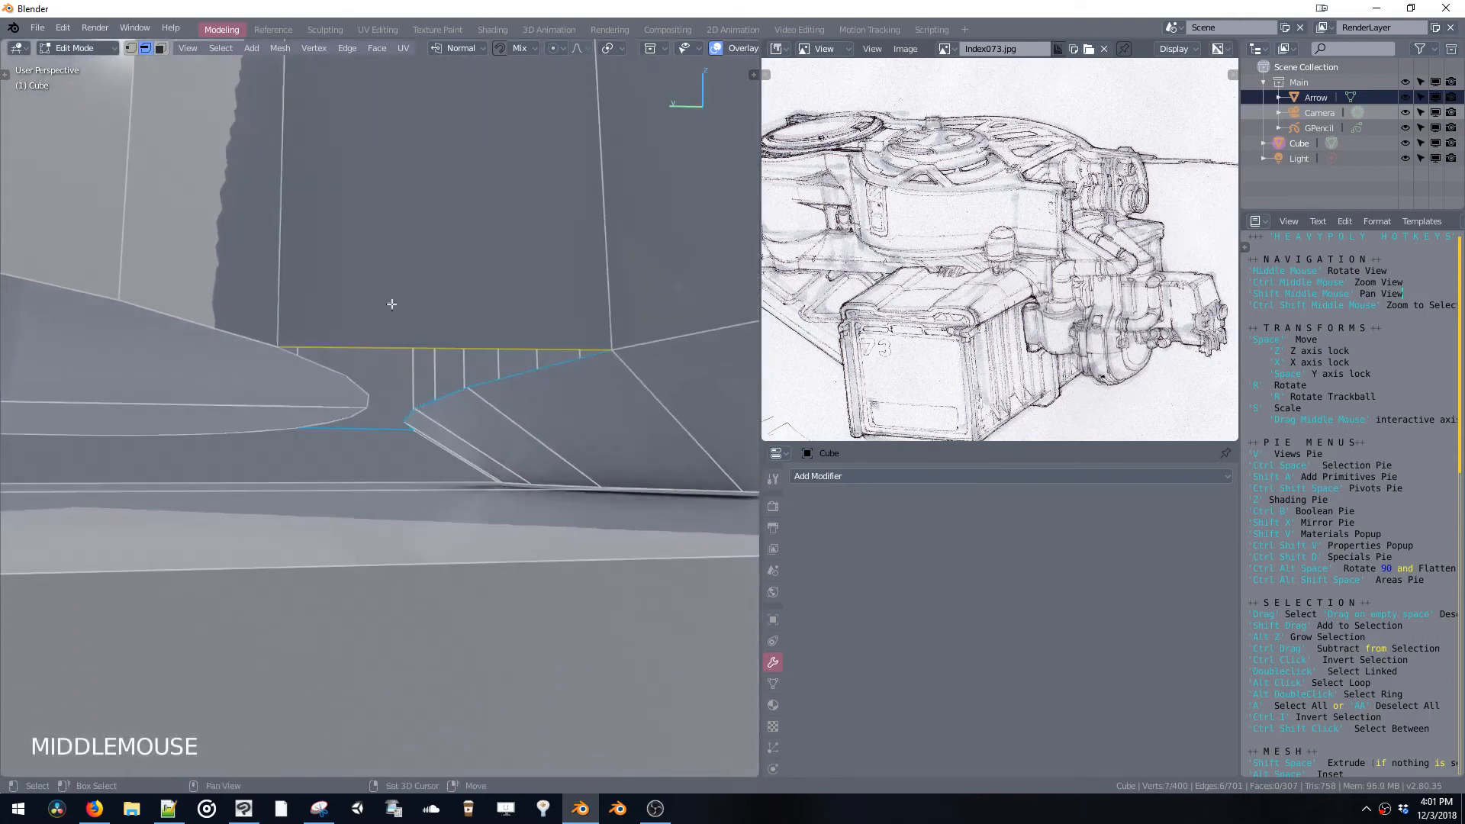
{"action": "left_click", "coordinate": [325, 364], "text": "shift"}
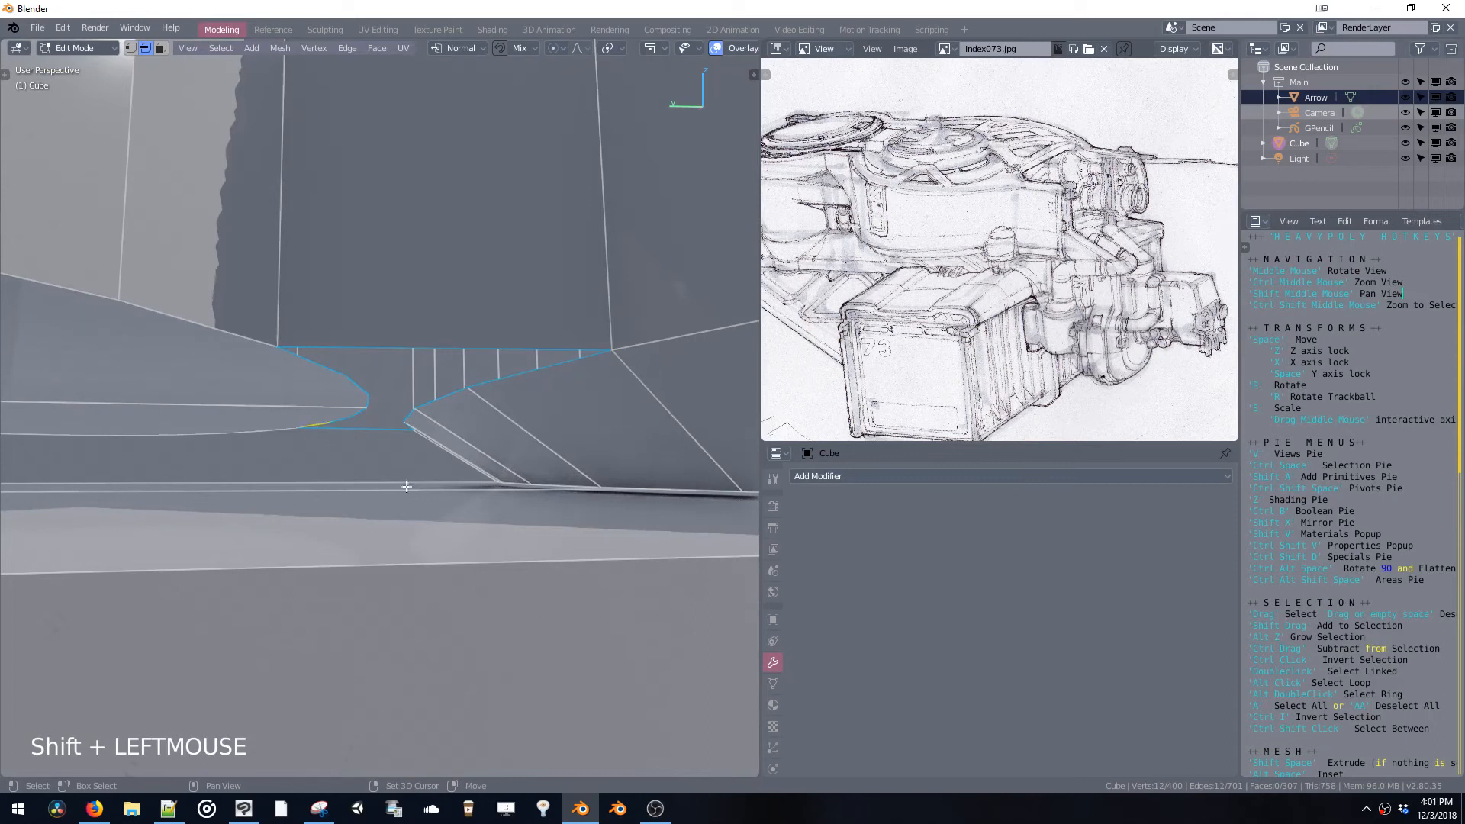
{"action": "middle_click_drag", "start_coordinate": [435, 395], "coordinate": [477, 304], "text": "ctrl"}
Examine the reference sketch around the box and rear machinery and compare it with the model from several angles
{"action": "middle_click_drag", "start_coordinate": [547, 358], "coordinate": [473, 355]}
{"action": "middle_click_drag", "start_coordinate": [919, 331], "coordinate": [920, 309]}
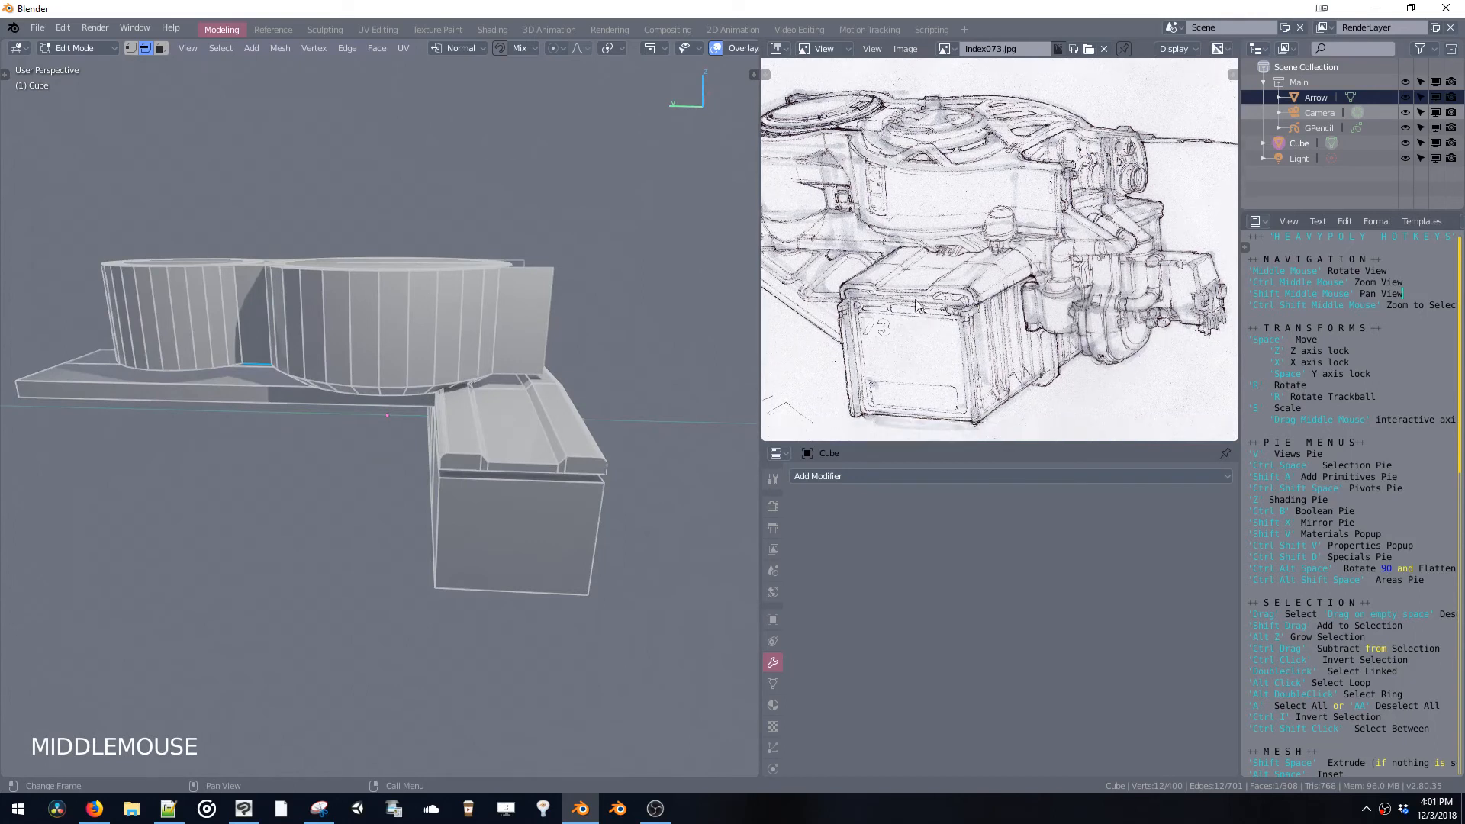
{"action": "middle_click_drag", "start_coordinate": [602, 216], "coordinate": [562, 199]}
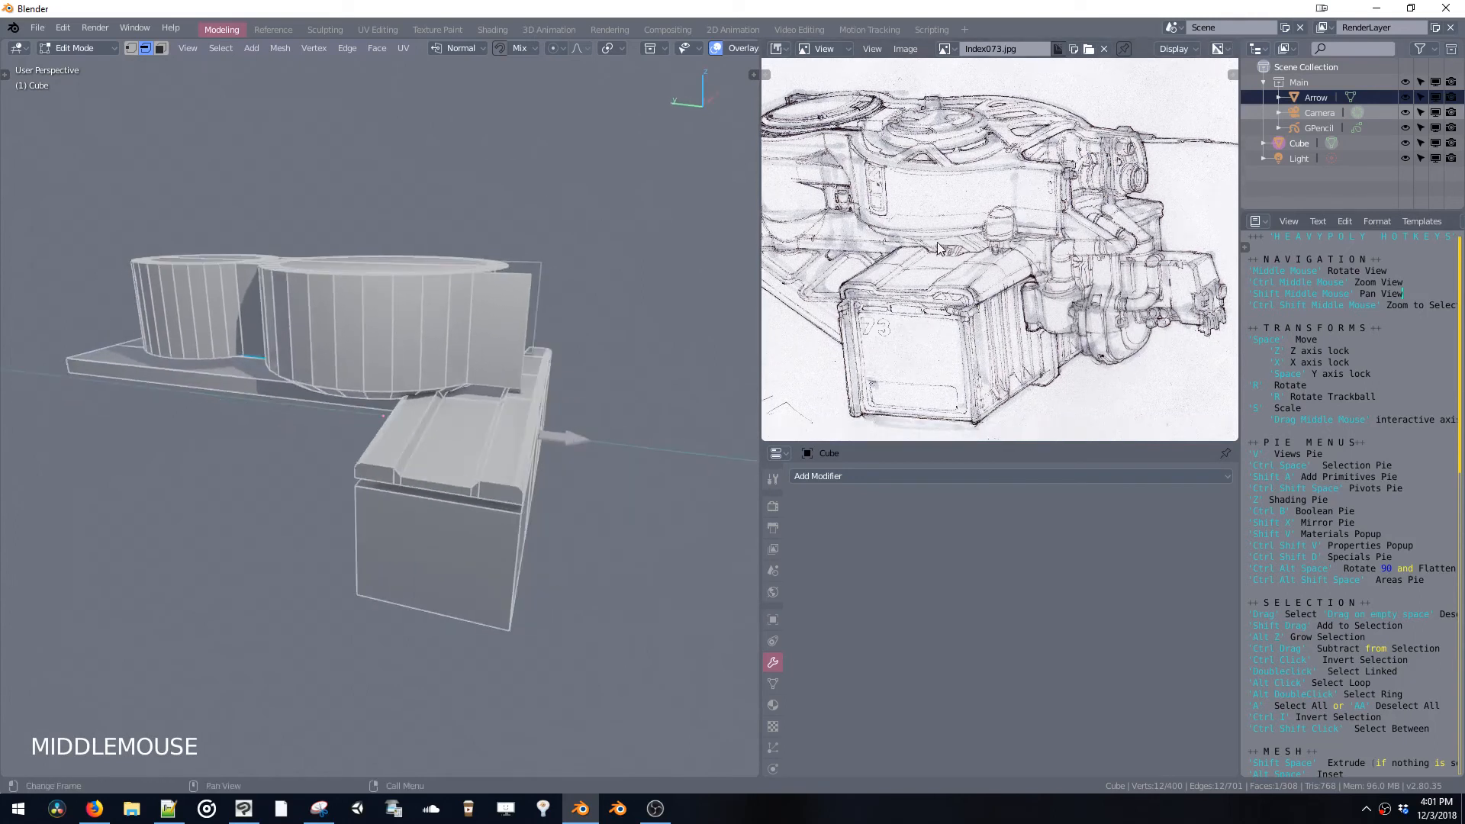
{"action": "middle_click_drag", "start_coordinate": [790, 256], "coordinate": [895, 234]}
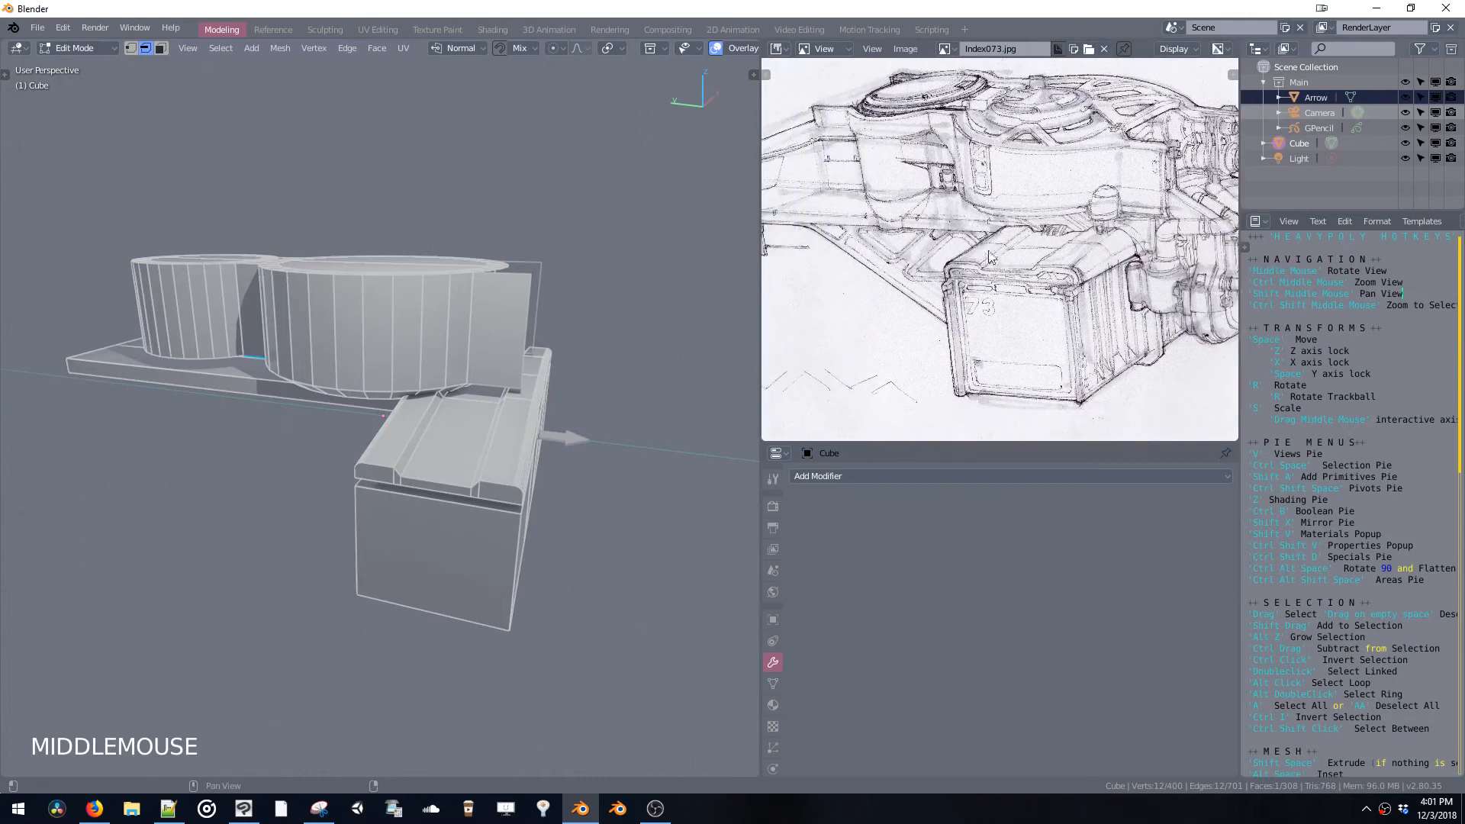
{"action": "middle_click_drag", "start_coordinate": [989, 256], "coordinate": [1087, 162], "text": "shift"}
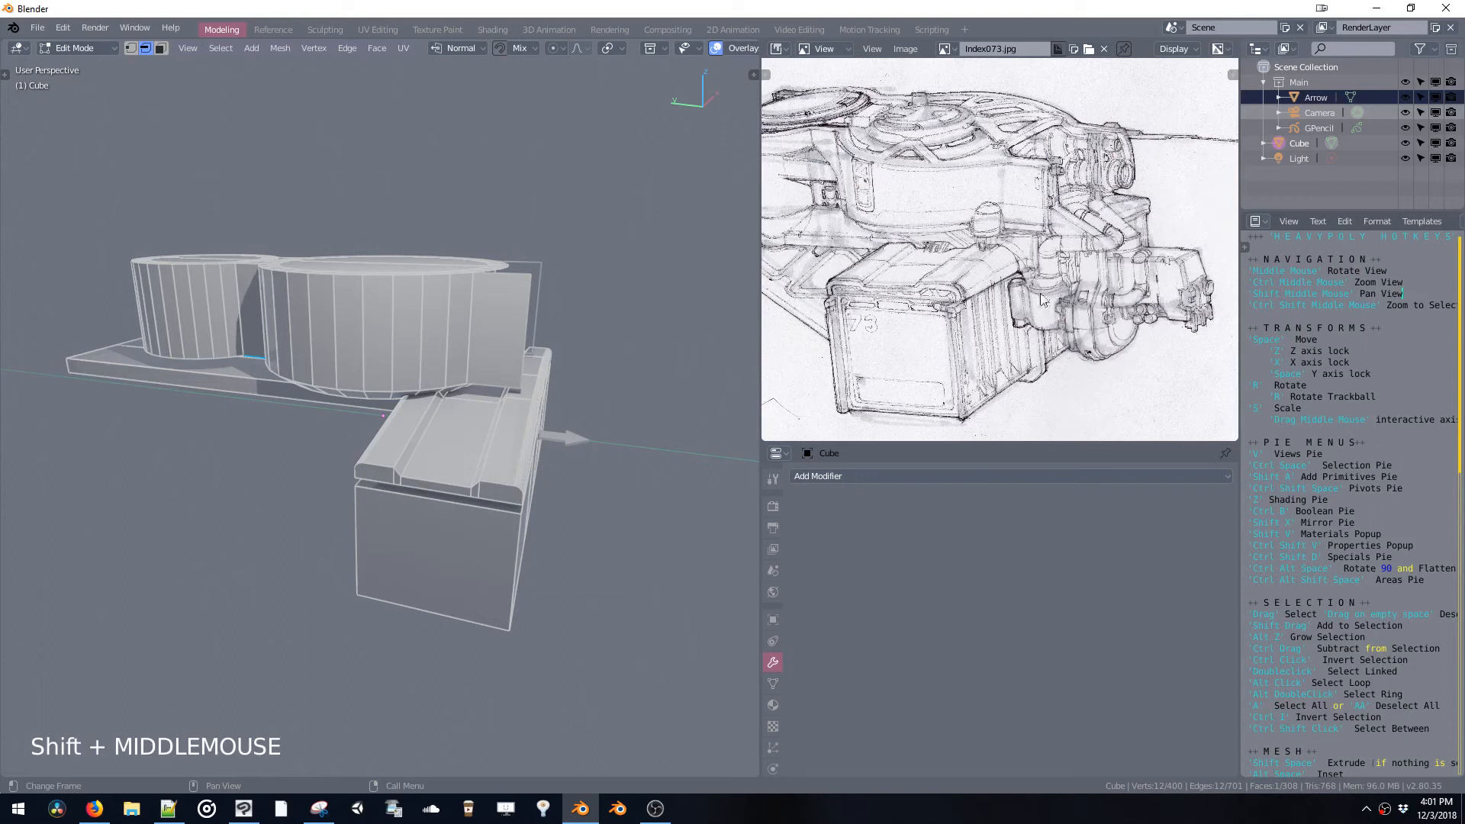
{"action": "middle_click_drag", "start_coordinate": [633, 382], "coordinate": [511, 393]}
{"action": "middle_click_drag", "start_coordinate": [511, 393], "coordinate": [602, 299], "text": "shift"}
{"action": "middle_click_drag", "start_coordinate": [602, 299], "coordinate": [595, 372]}
In face selection mode, select the two middle faces on the back of the box and add a Big cube primitive
{"action": "key", "text": "ctrl+space"}
{"action": "left_click", "coordinate": [496, 324]}
{"action": "key", "text": "ctrl+space"}
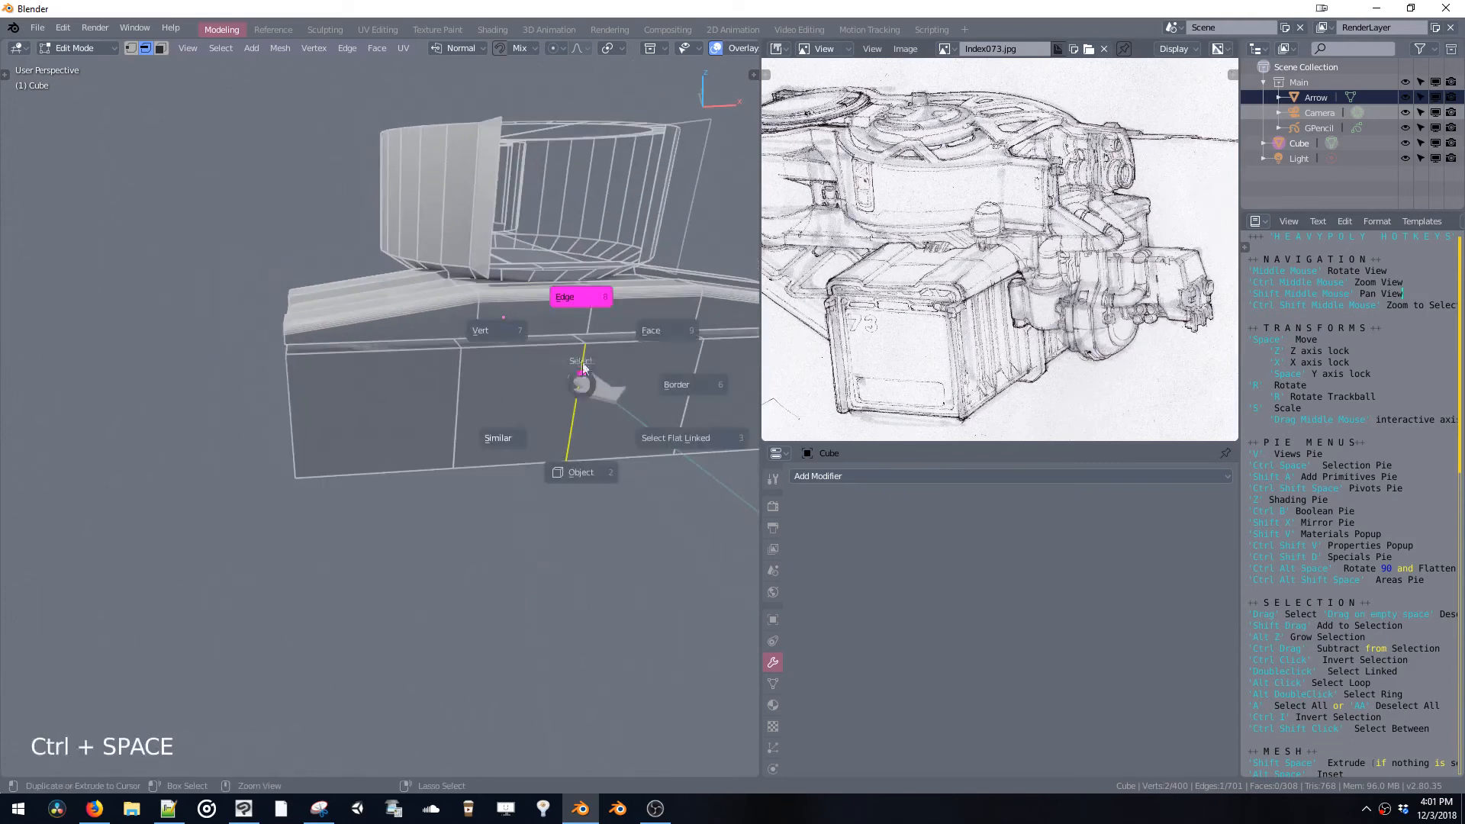
{"action": "left_click", "coordinate": [649, 367], "text": "shift"}
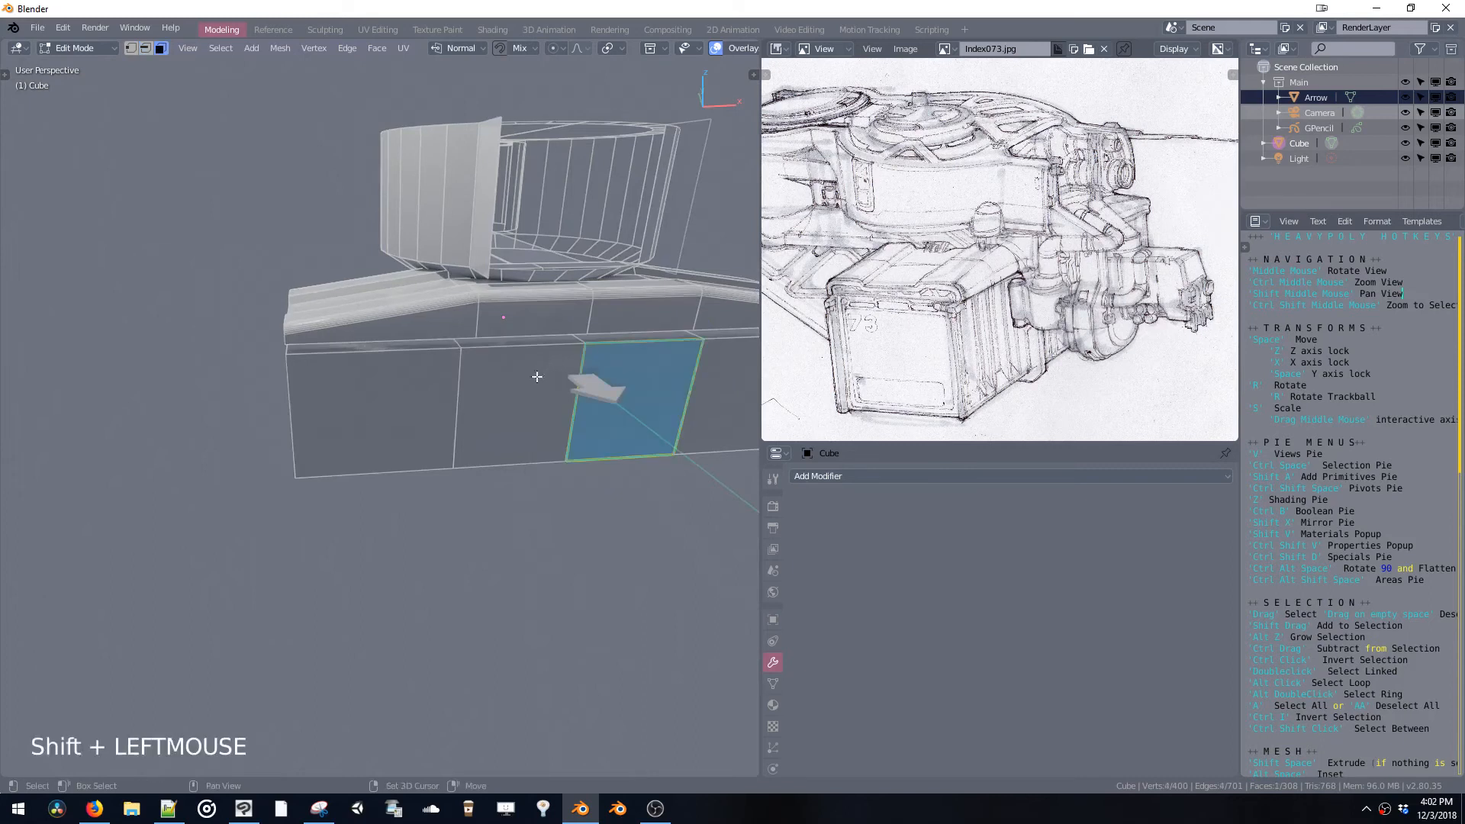
{"action": "left_click", "coordinate": [510, 403], "text": "shift"}
{"action": "middle_click_drag", "start_coordinate": [509, 402], "coordinate": [561, 369], "text": "shift"}
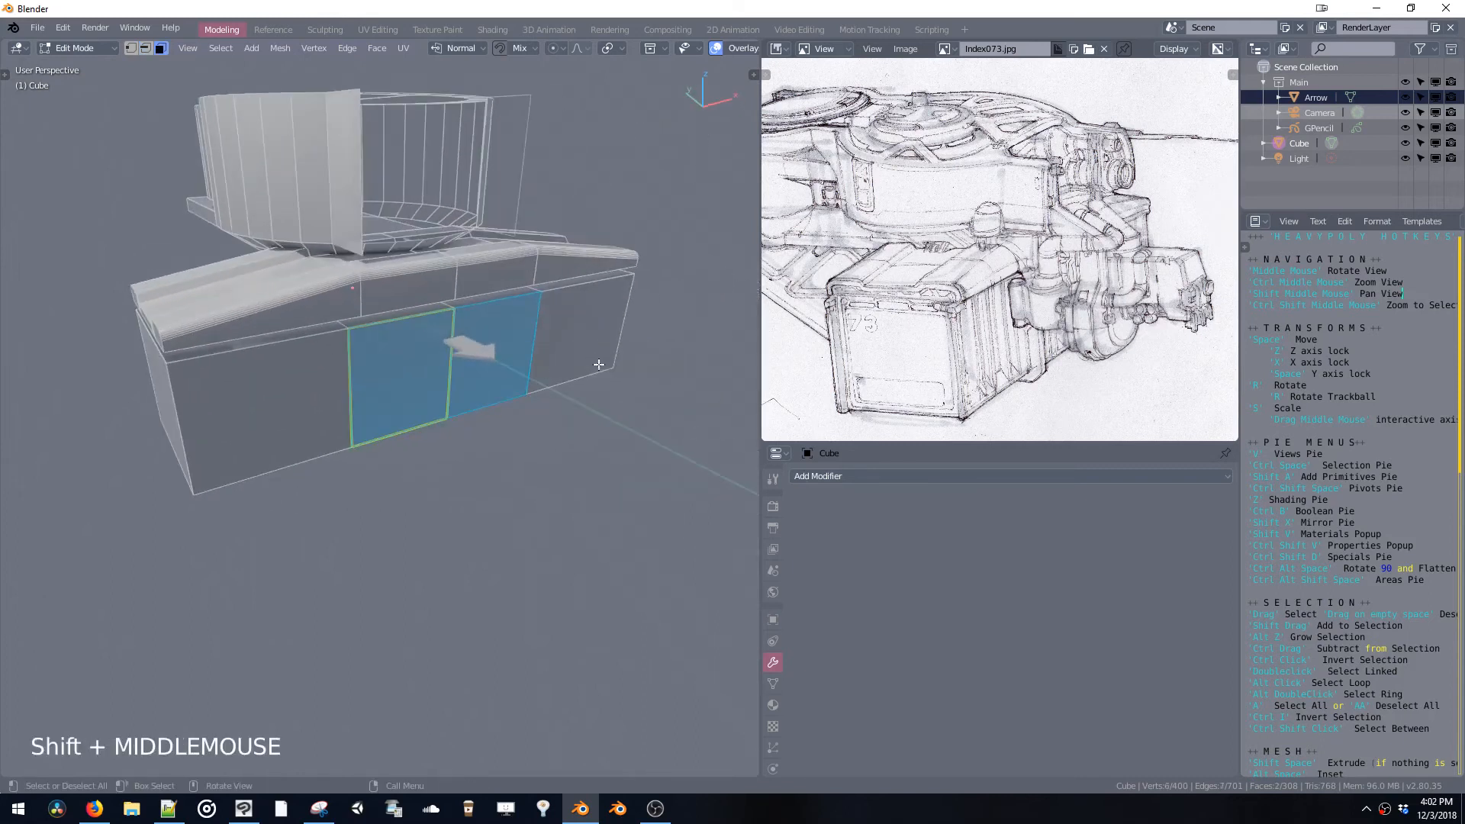
{"action": "key", "text": "shift+a"}
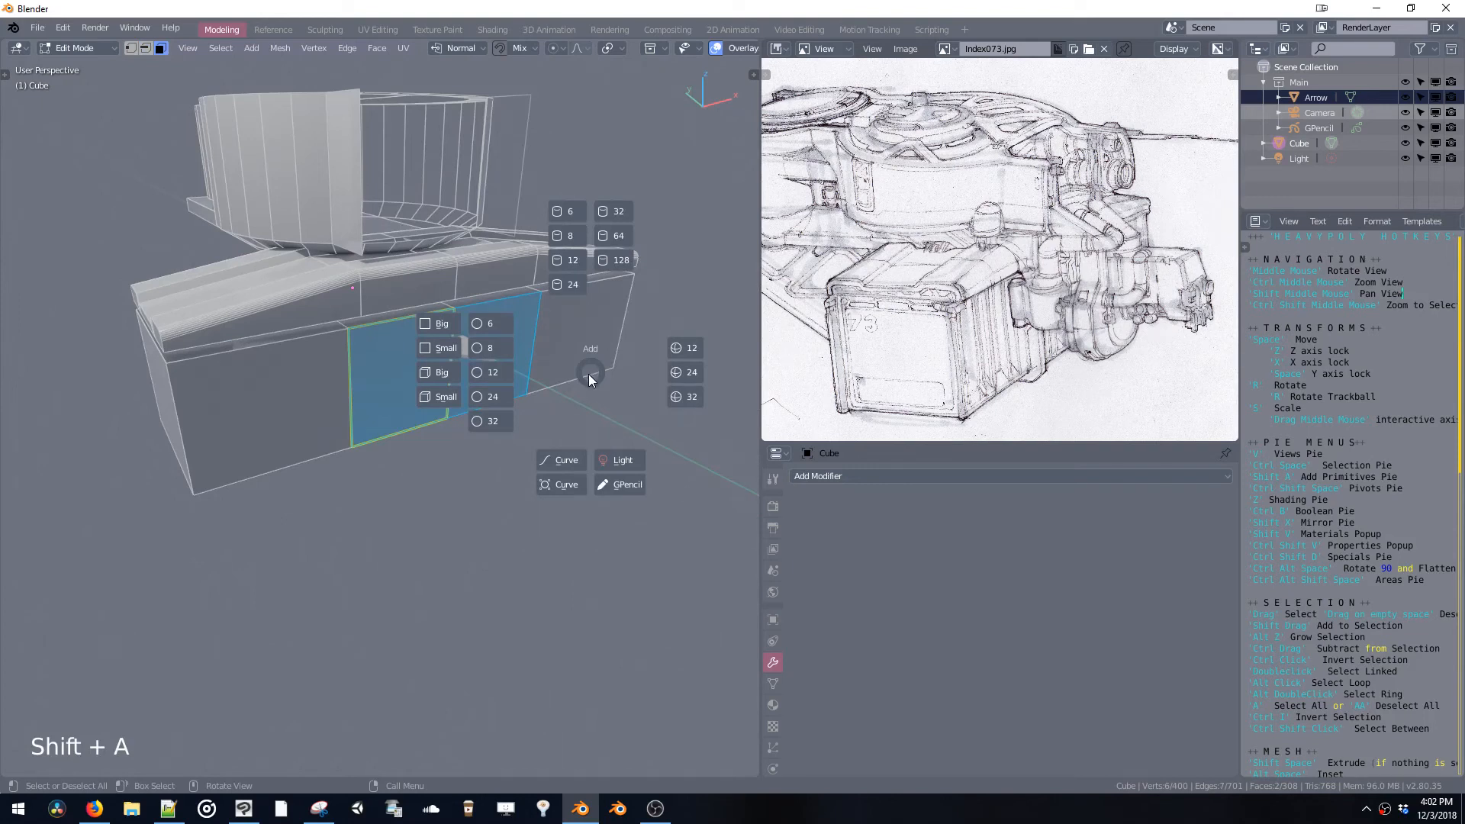
{"action": "left_click", "coordinate": [428, 373]}
{"action": "middle_click_drag", "start_coordinate": [509, 395], "coordinate": [537, 378]}
Move the new cube along the Y and Z axes to place it just clear of the box's back side
{"action": "key", "text": "space"}
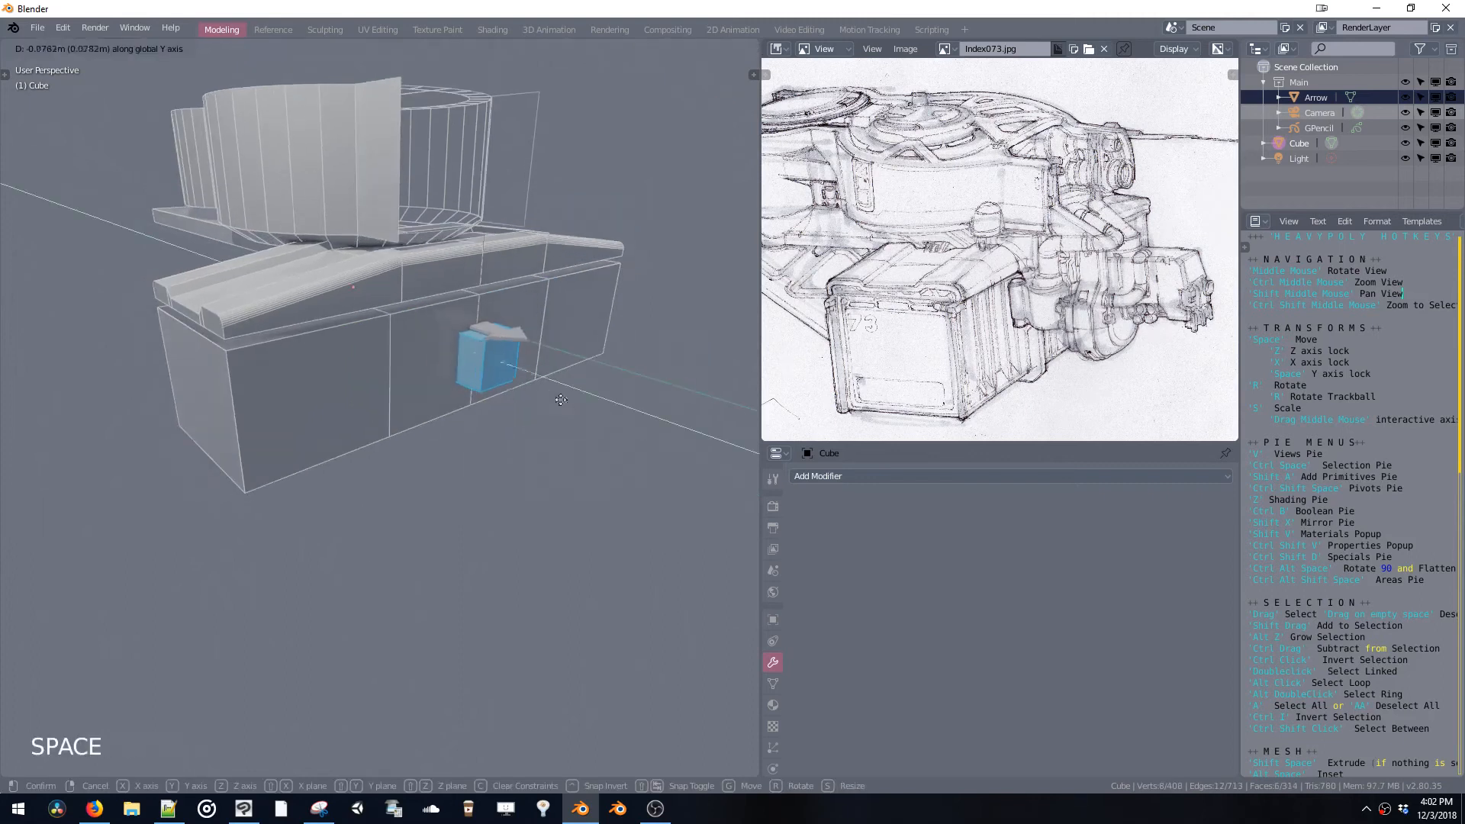
{"action": "left_click", "coordinate": [572, 408]}
{"action": "key", "text": "space"}
{"action": "key", "text": "z"}
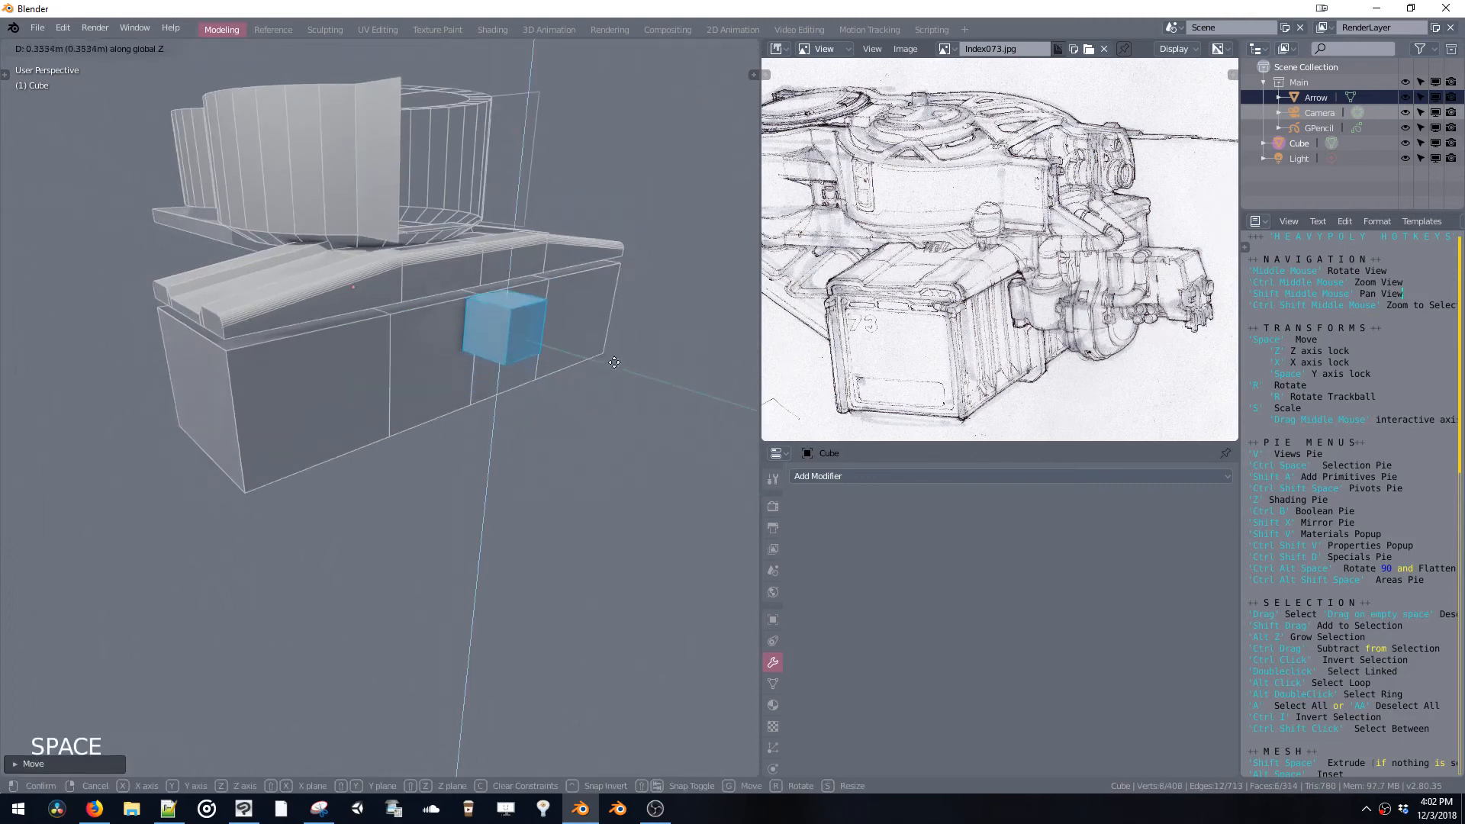
{"action": "left_click", "coordinate": [607, 374]}
{"action": "key", "text": "space"}
{"action": "key", "text": "space"}
{"action": "left_click", "coordinate": [674, 404]}
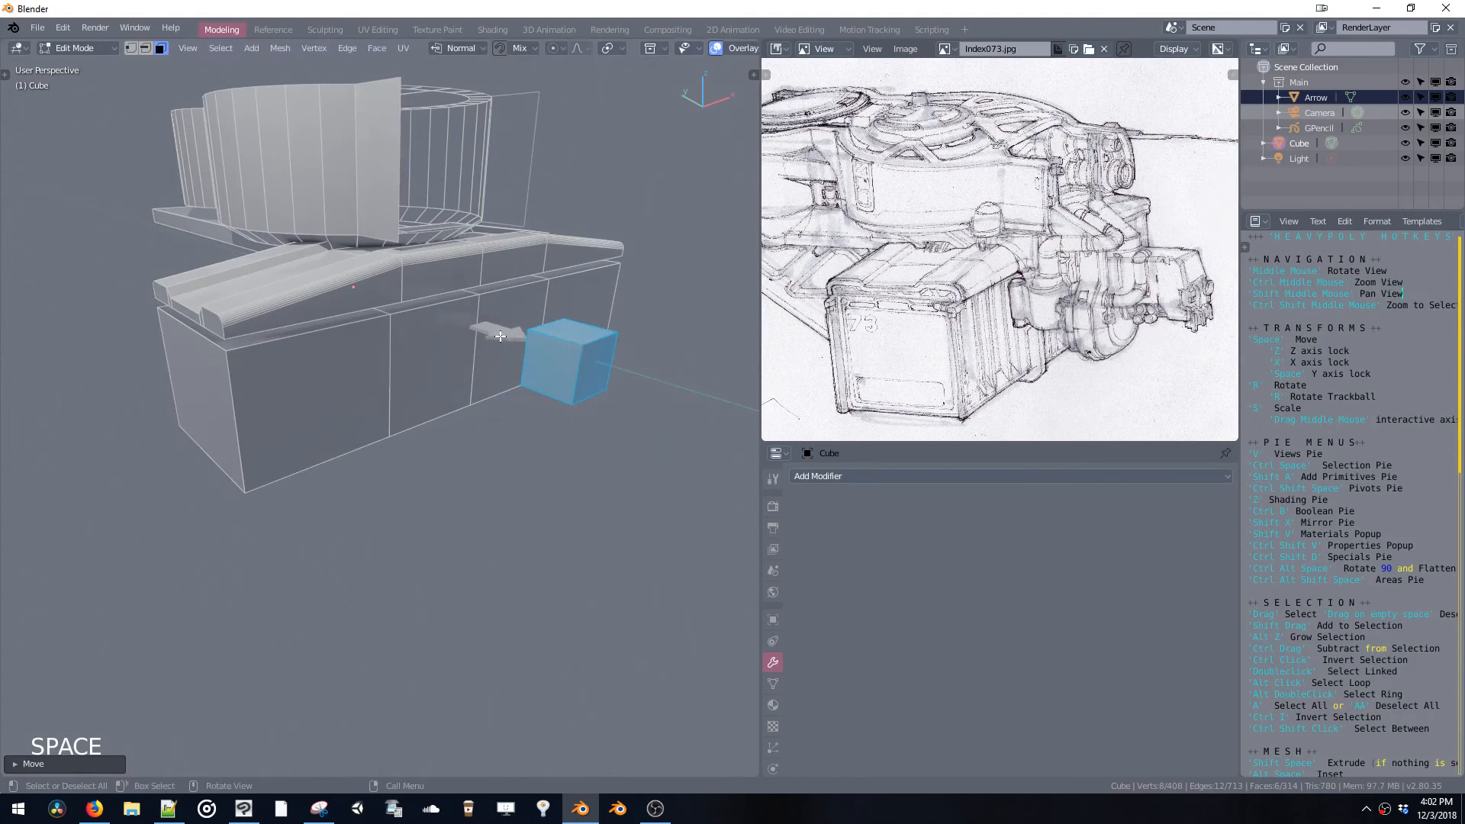
Switch to Object Mode and delete the Arrow object
{"action": "key", "text": "ctrl+space"}
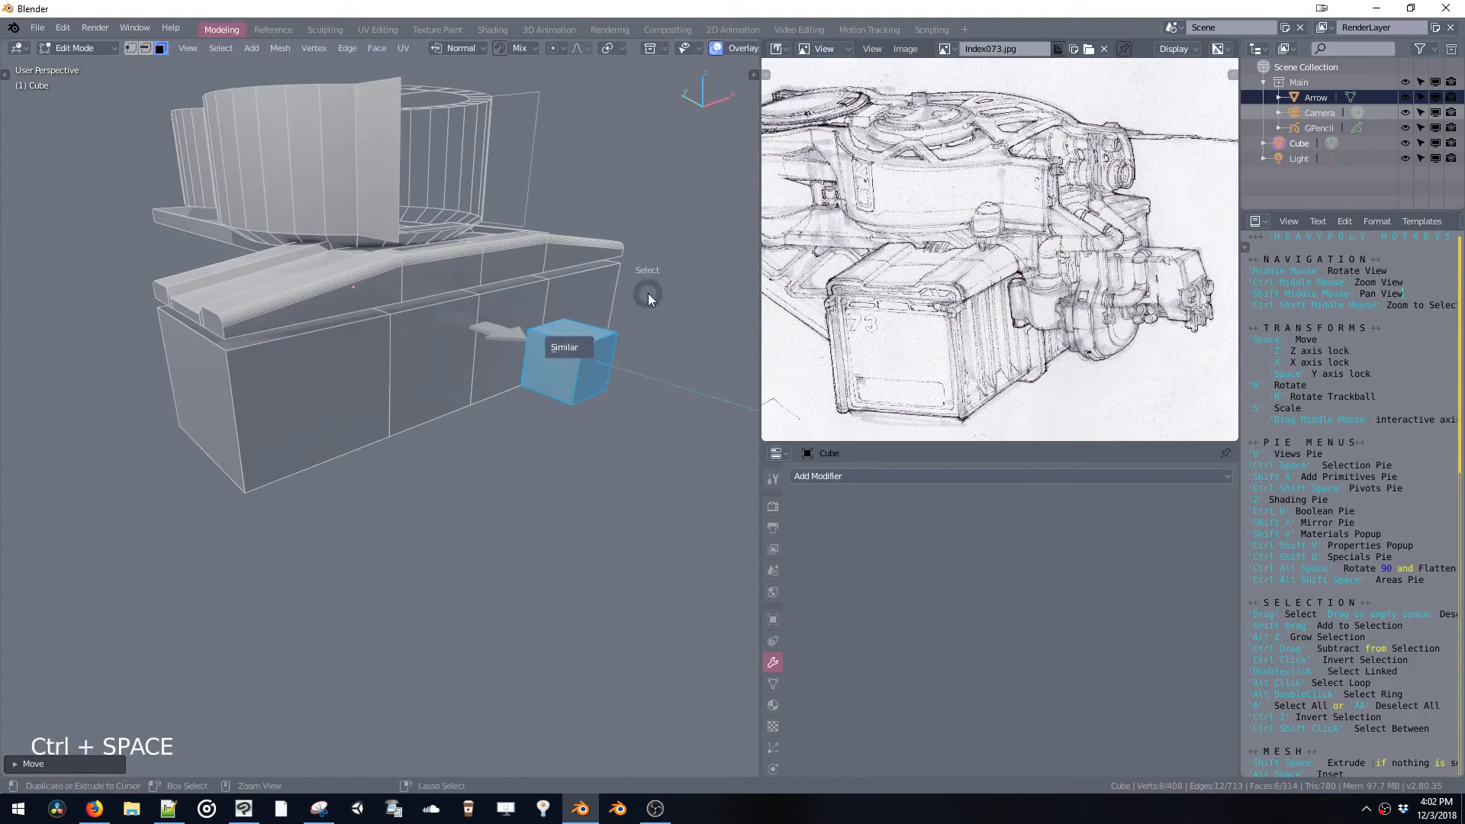
{"action": "left_click", "coordinate": [642, 383]}
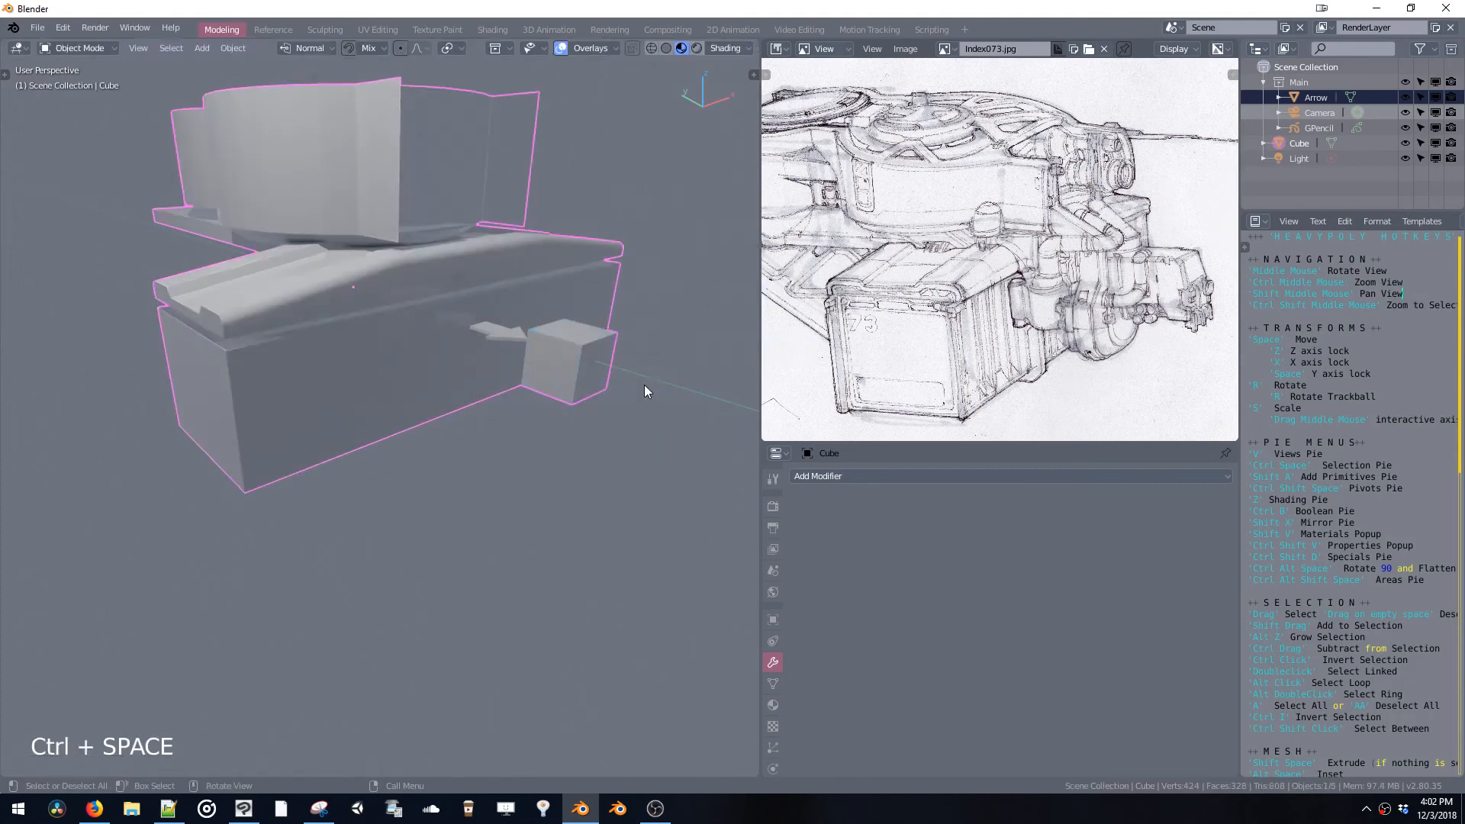
{"action": "middle_click_drag", "start_coordinate": [619, 345], "coordinate": [573, 385]}
{"action": "left_click", "coordinate": [575, 391]}
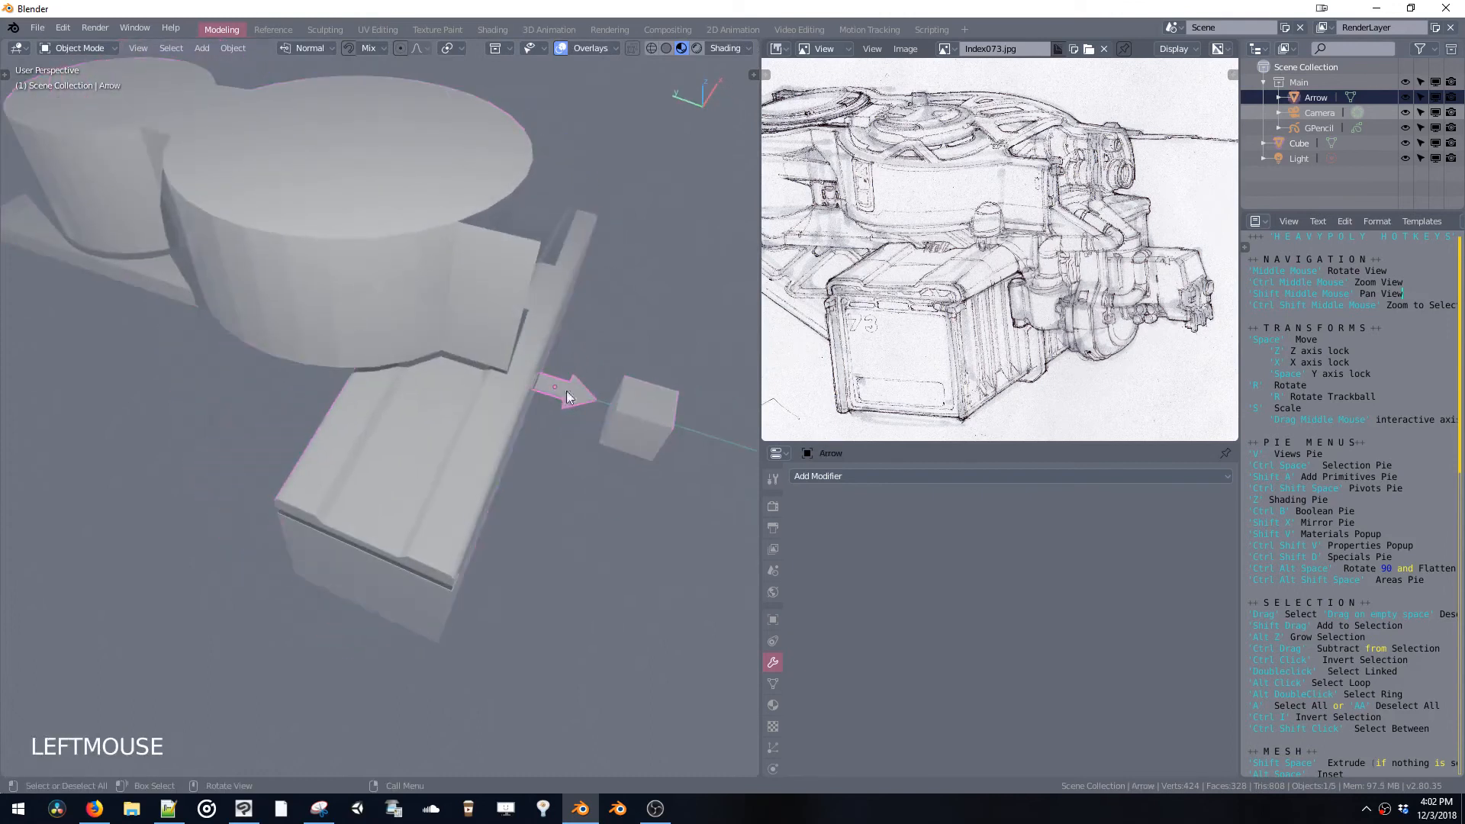
{"action": "left_click", "coordinate": [1303, 98]}
{"action": "key", "text": "x"}
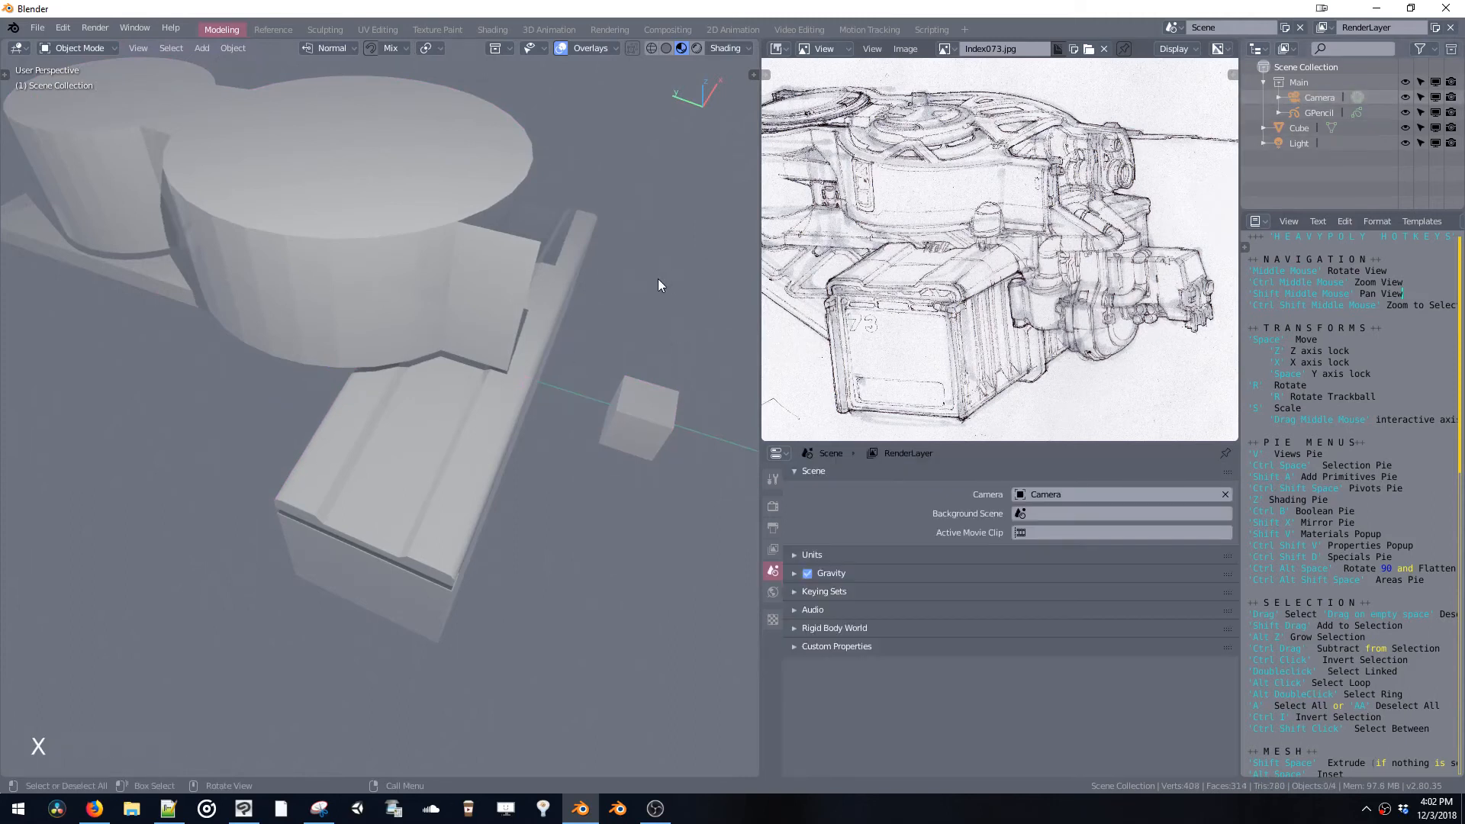
Reselect the Cube object, return to mesh editing and select all linked faces of the small cube behind the box
{"action": "left_click", "coordinate": [653, 400]}
{"action": "middle_click_drag", "start_coordinate": [642, 355], "coordinate": [566, 312]}
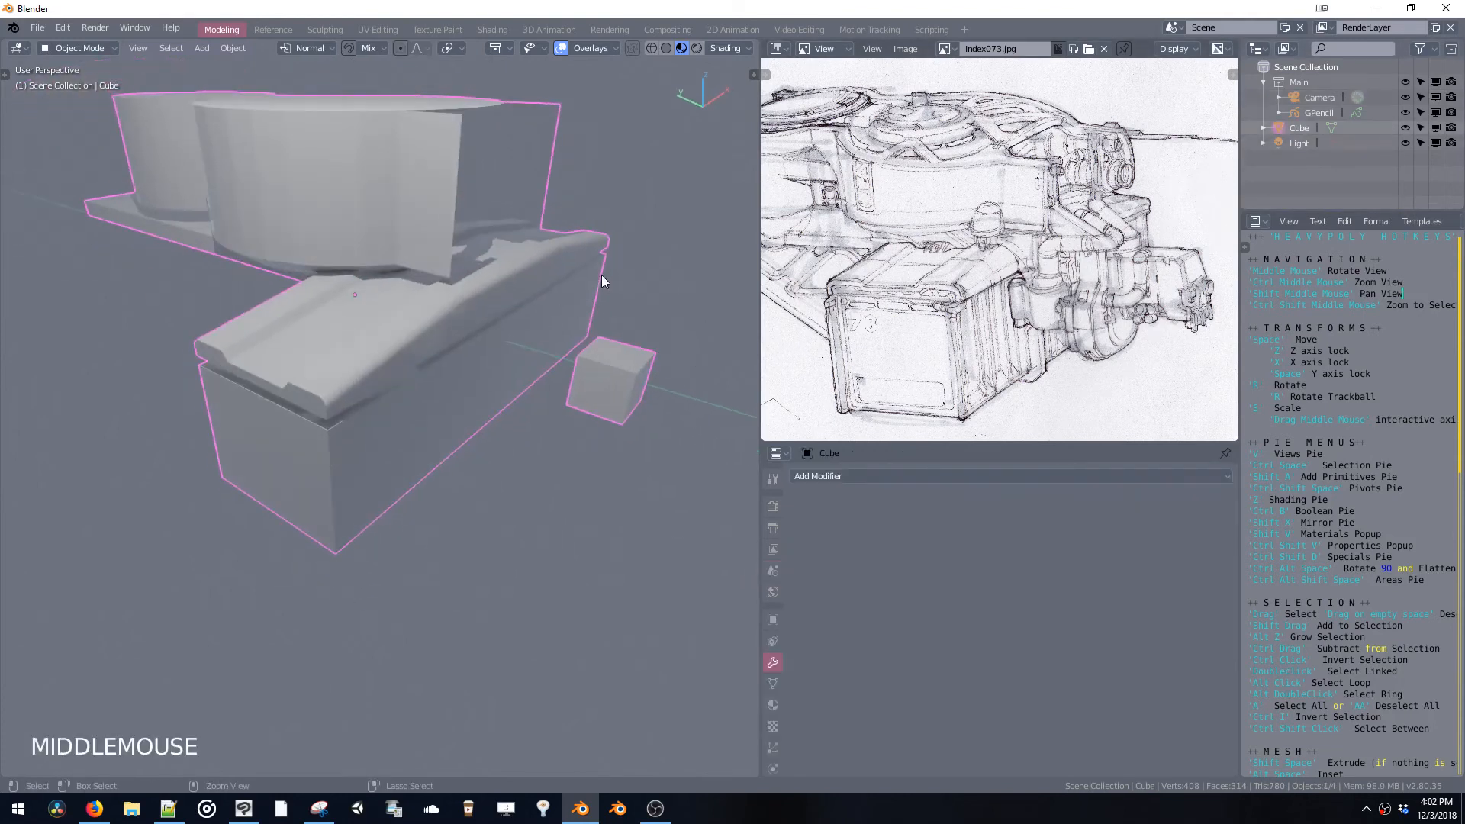
{"action": "key", "text": "ctrl+space"}
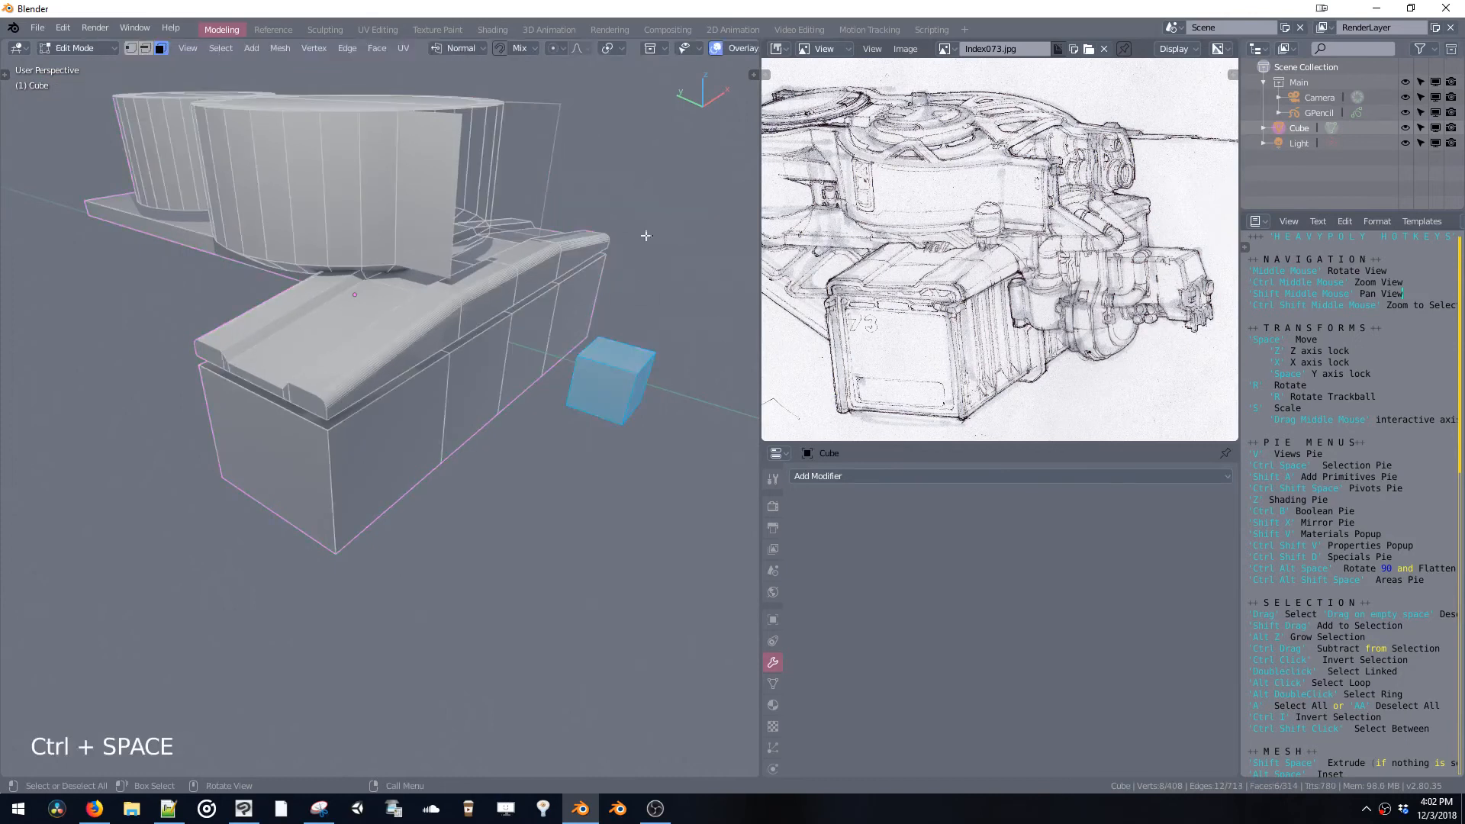
{"action": "left_click", "coordinate": [647, 230]}
{"action": "middle_click_drag", "start_coordinate": [675, 223], "coordinate": [579, 253], "text": "shift"}
{"action": "double_click", "coordinate": [519, 373]}
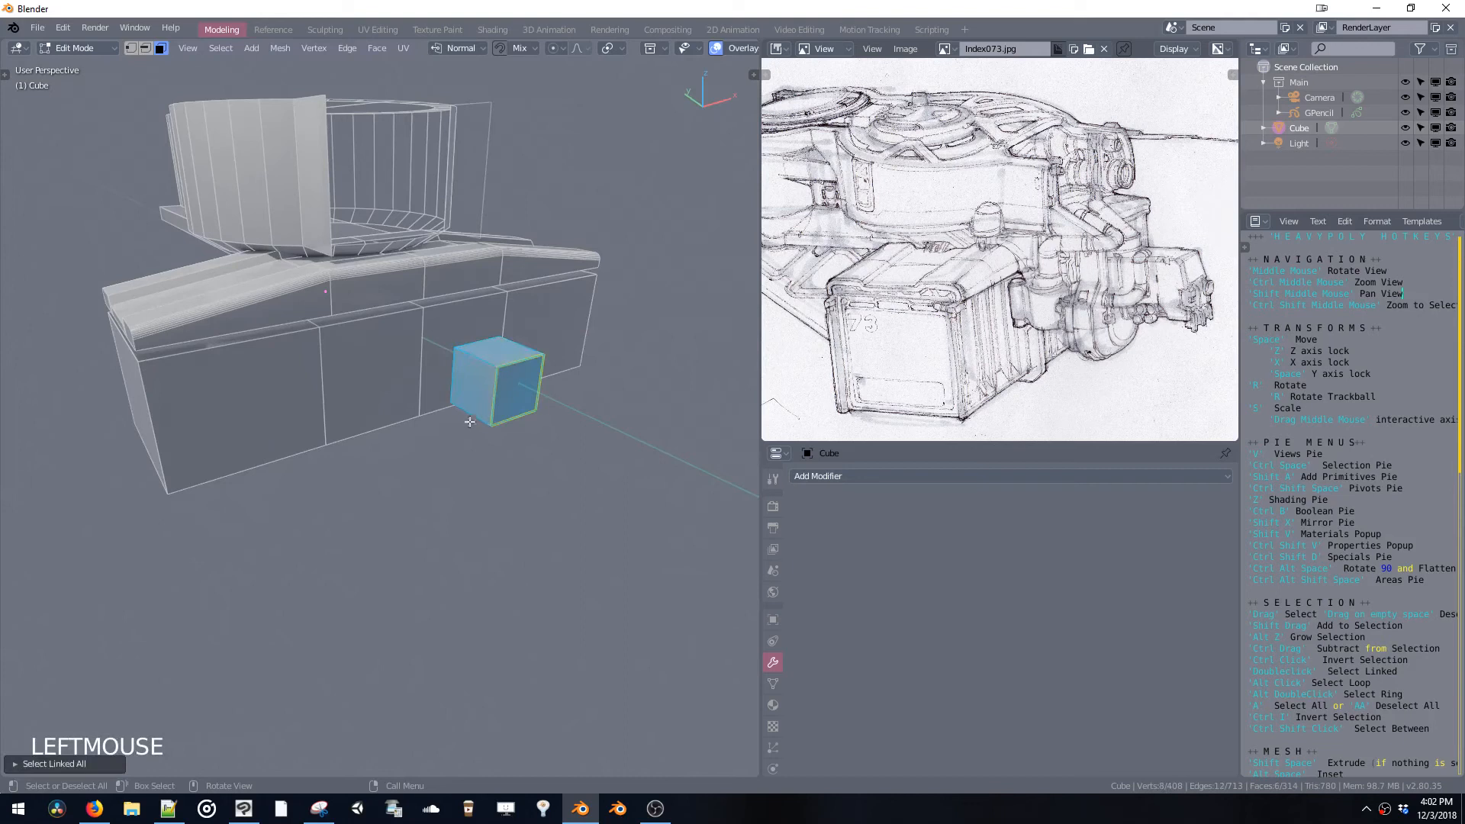
Scale the small cube along the X axis to make it narrower
{"action": "middle_click_drag", "start_coordinate": [469, 422], "coordinate": [536, 405], "text": "shift"}
{"action": "key", "text": "s"}
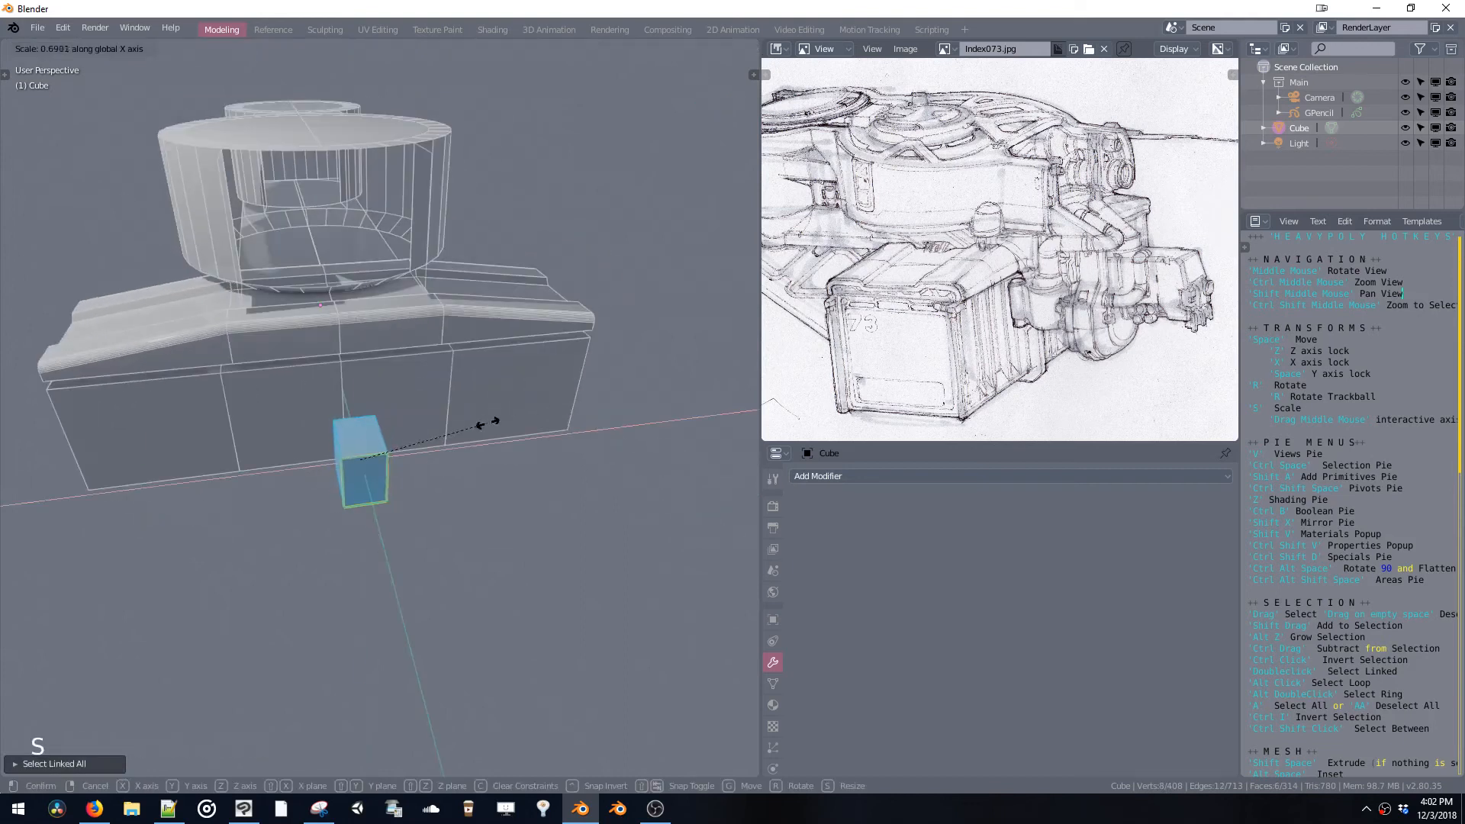
{"action": "left_click", "coordinate": [489, 425]}
{"action": "key", "text": "s"}
{"action": "key", "text": "x"}
{"action": "left_click", "coordinate": [518, 431]}
Stretch the small cube along the Y axis and move it along Y towards the back of the box
{"action": "middle_click_drag", "start_coordinate": [521, 431], "coordinate": [598, 459]}
{"action": "middle_click_drag", "start_coordinate": [598, 459], "coordinate": [546, 392], "text": "shift"}
{"action": "key", "text": "s"}
{"action": "key", "text": "space"}
{"action": "left_click", "coordinate": [586, 412]}
{"action": "key", "text": "space"}
{"action": "key", "text": "space"}
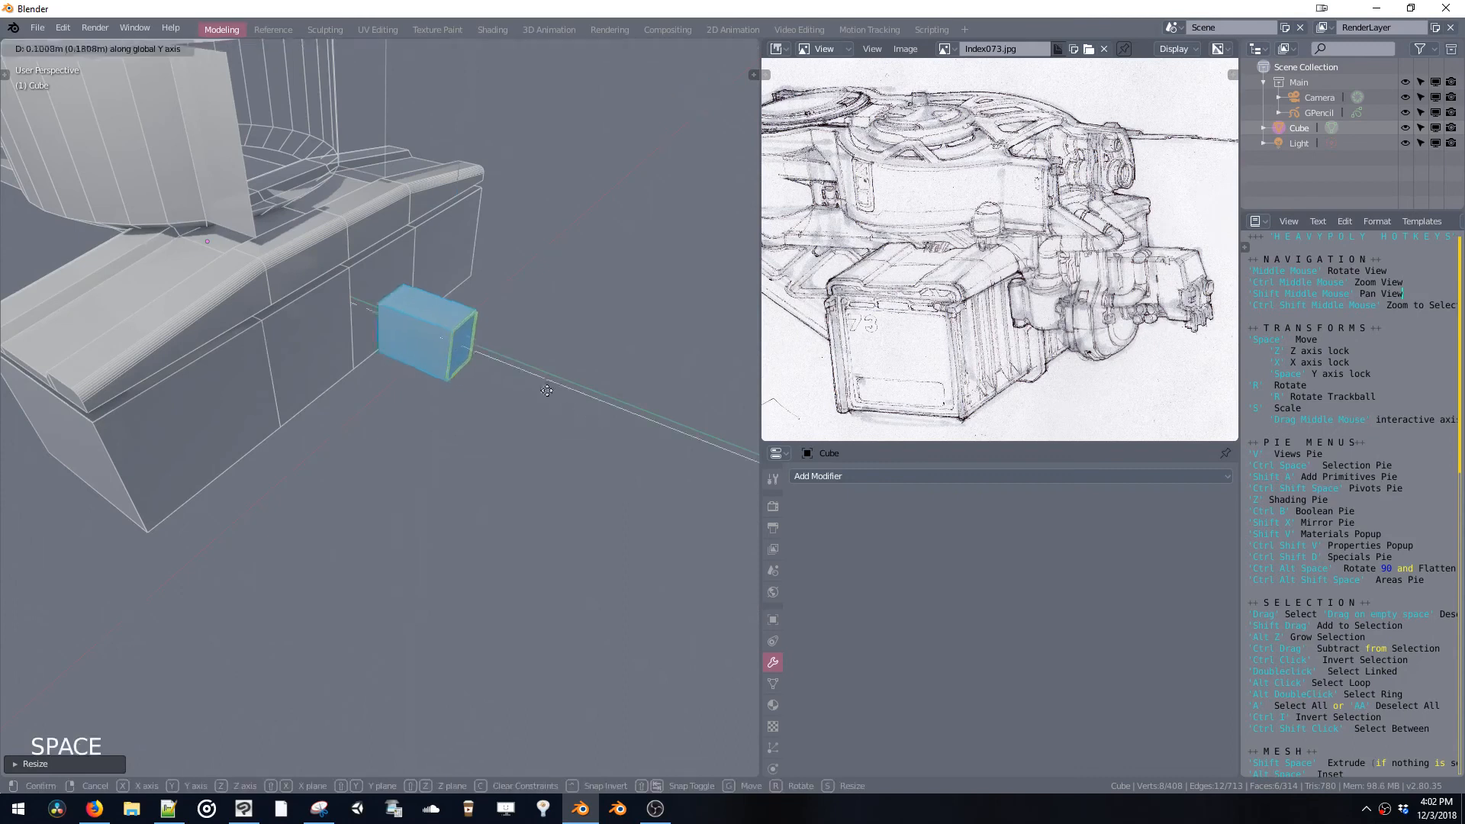
{"action": "left_click", "coordinate": [512, 387]}
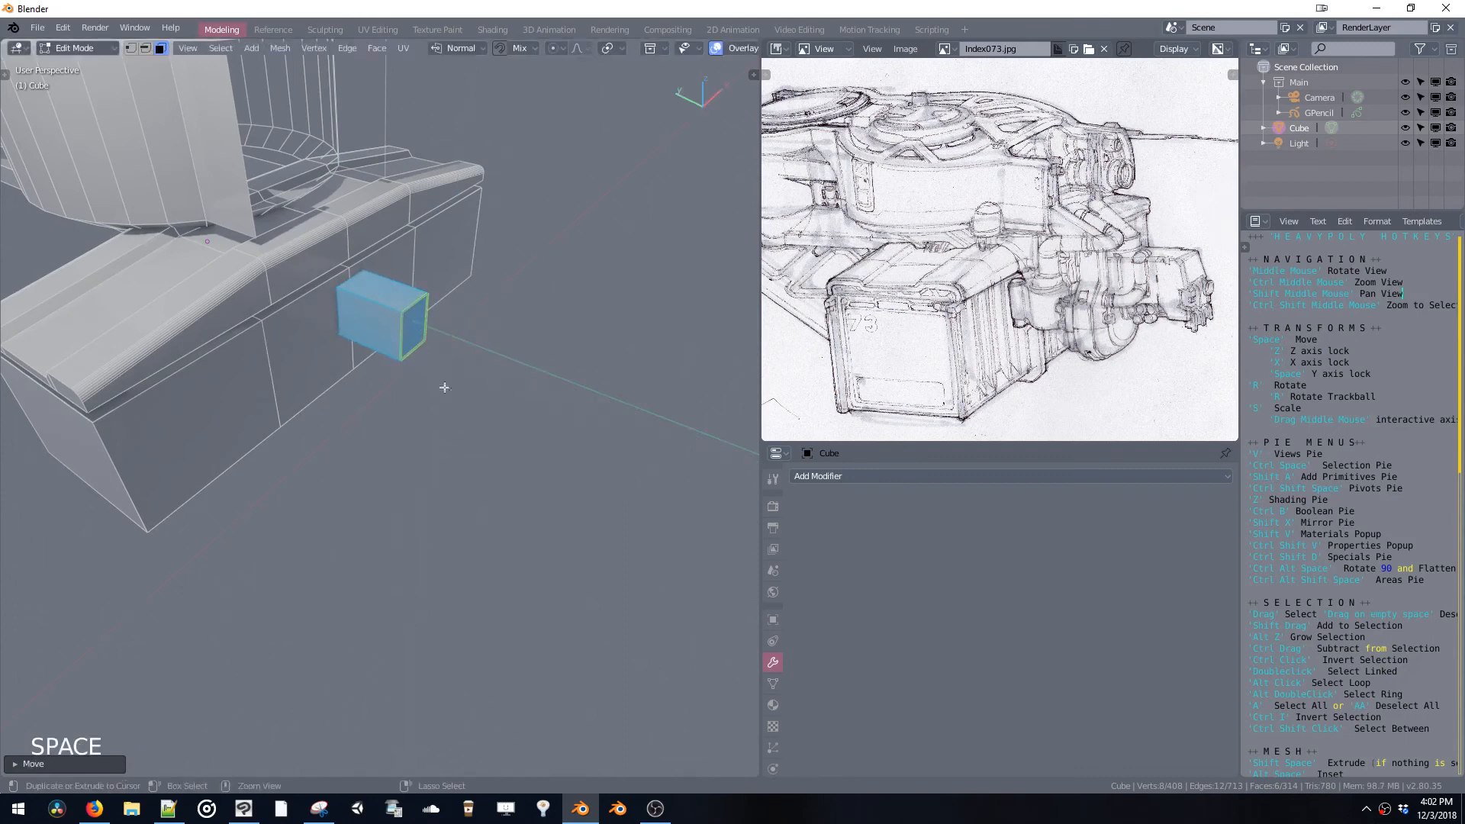
Switch to edge selection mode and examine the pipes and rear machinery in the reference sketch up close
{"action": "key", "text": "ctrl+space"}
{"action": "middle_click_drag", "start_coordinate": [422, 347], "coordinate": [424, 269]}
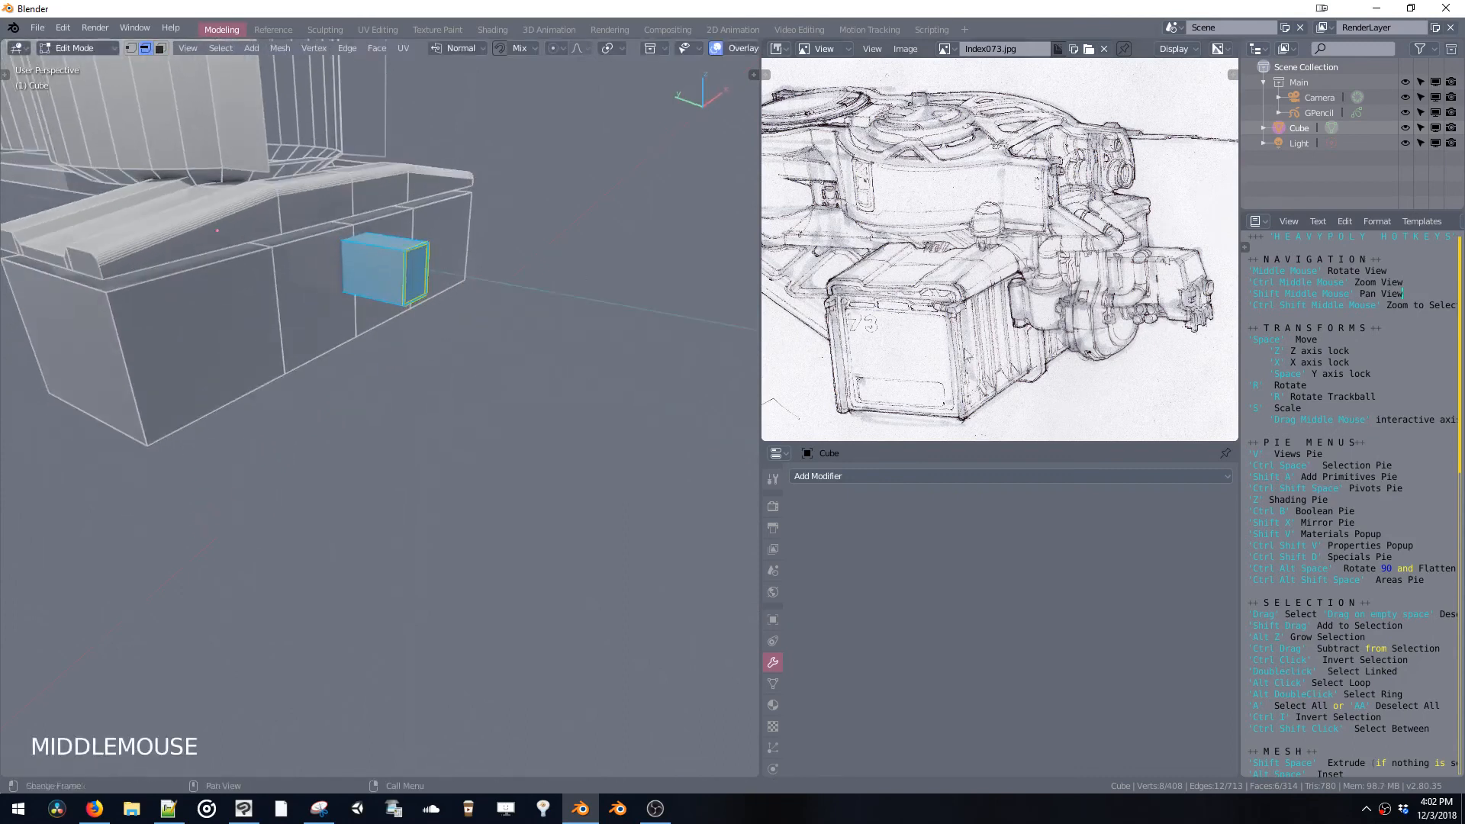
{"action": "mouse_move", "coordinate": [967, 355]}
{"action": "middle_mouse_down", "text": "ctrl"}
{"action": "mouse_move", "coordinate": [1129, 305]}
{"action": "mouse_move", "coordinate": [992, 321]}
{"action": "mouse_move", "coordinate": [1099, 284]}
{"action": "mouse_move", "coordinate": [1056, 293]}
{"action": "middle_mouse_up", "text": "ctrl"}
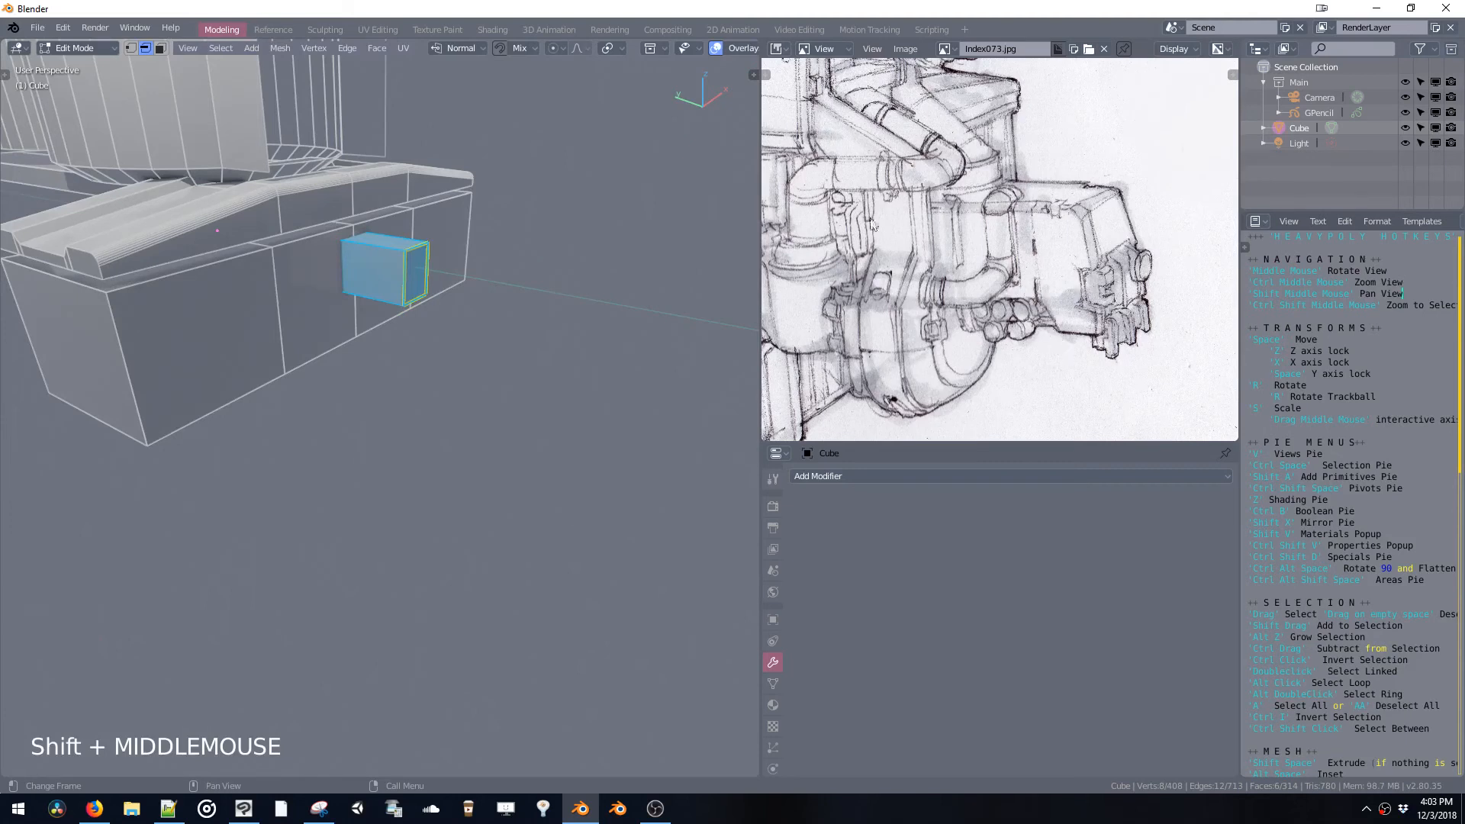
{"action": "mouse_move", "coordinate": [526, 220]}
{"action": "middle_mouse_down"}
{"action": "mouse_move", "coordinate": [572, 222]}
{"action": "mouse_move", "coordinate": [358, 221]}
{"action": "mouse_move", "coordinate": [524, 222]}
{"action": "middle_mouse_up"}
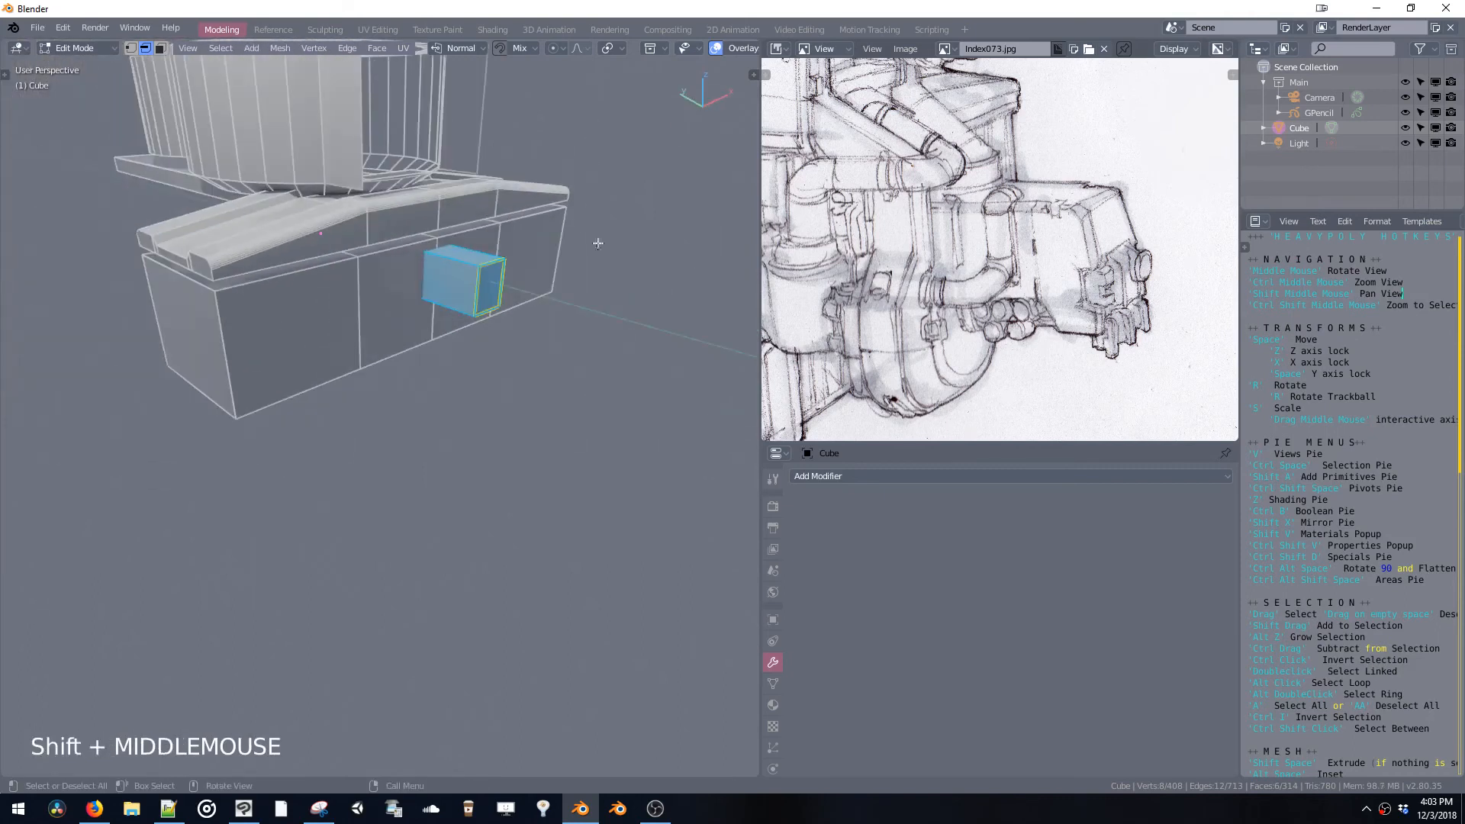
Highlight the Views Pie entry in the hotkey notes and show the model from the right and then the left orthographic view
{"action": "left_click_drag", "start_coordinate": [1325, 454], "coordinate": [1253, 455]}
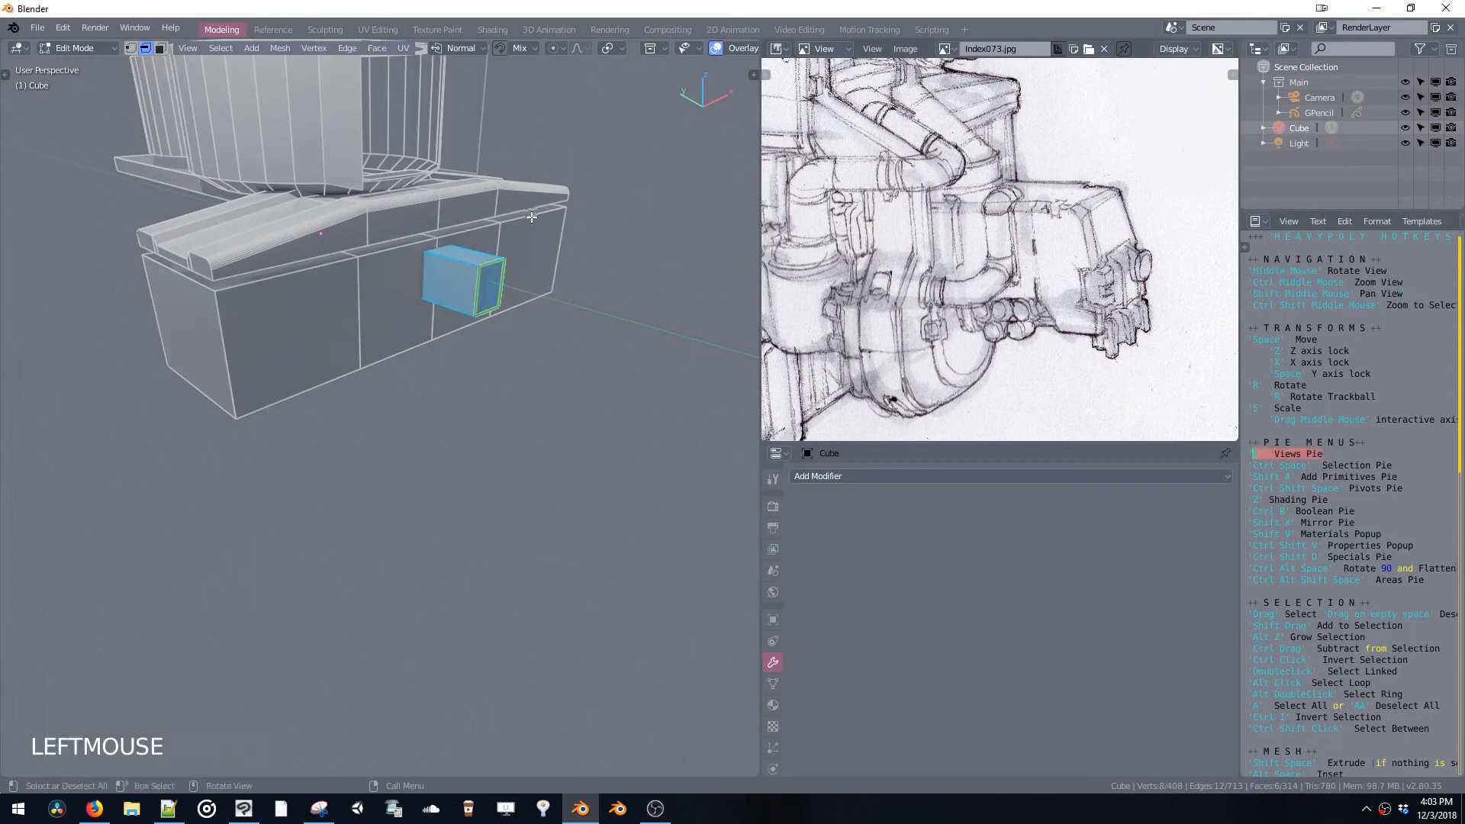
{"action": "left_click", "coordinate": [583, 237]}
{"action": "key", "text": "v"}
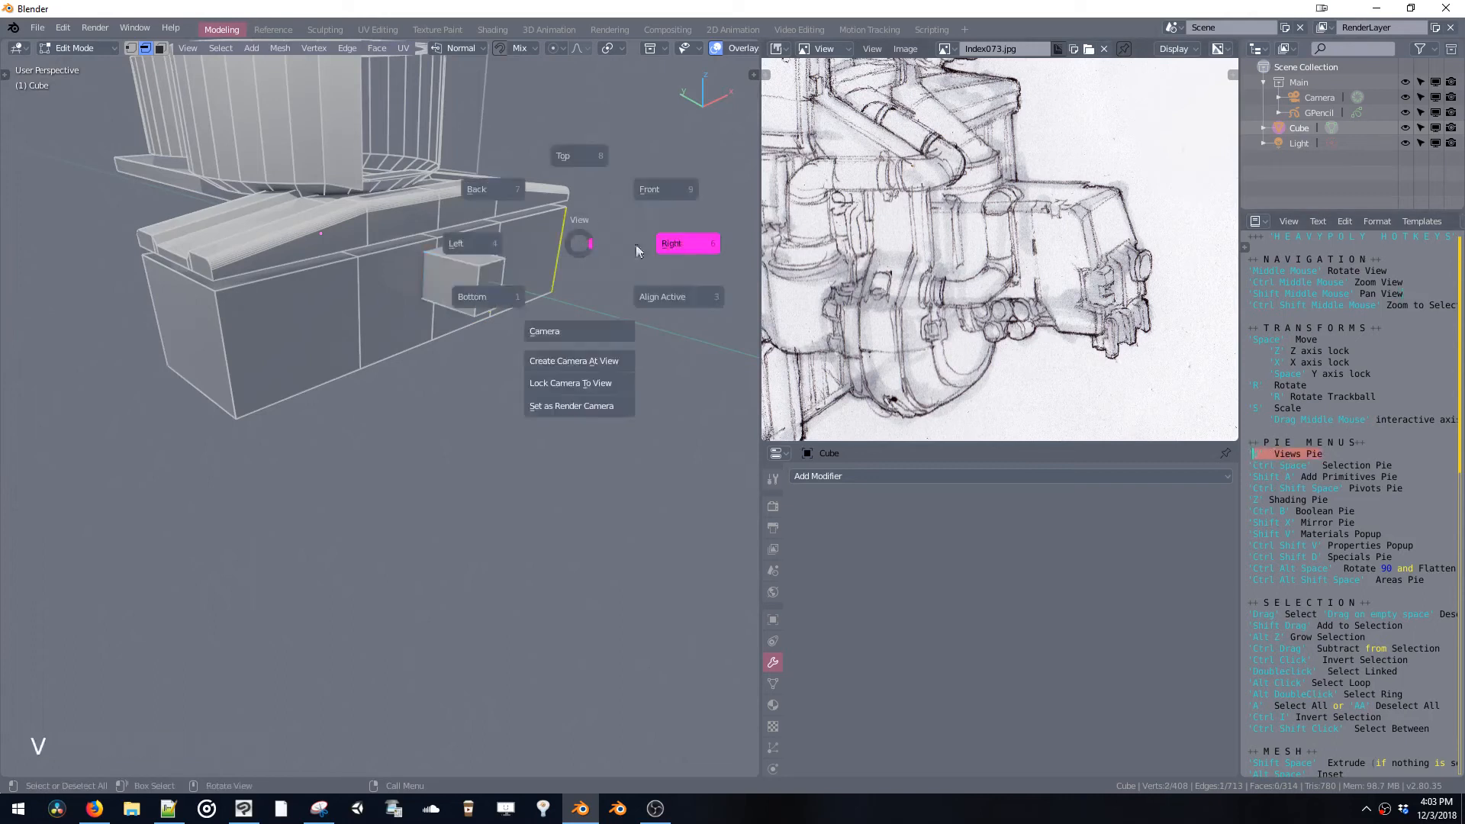
{"action": "key", "text": "v"}
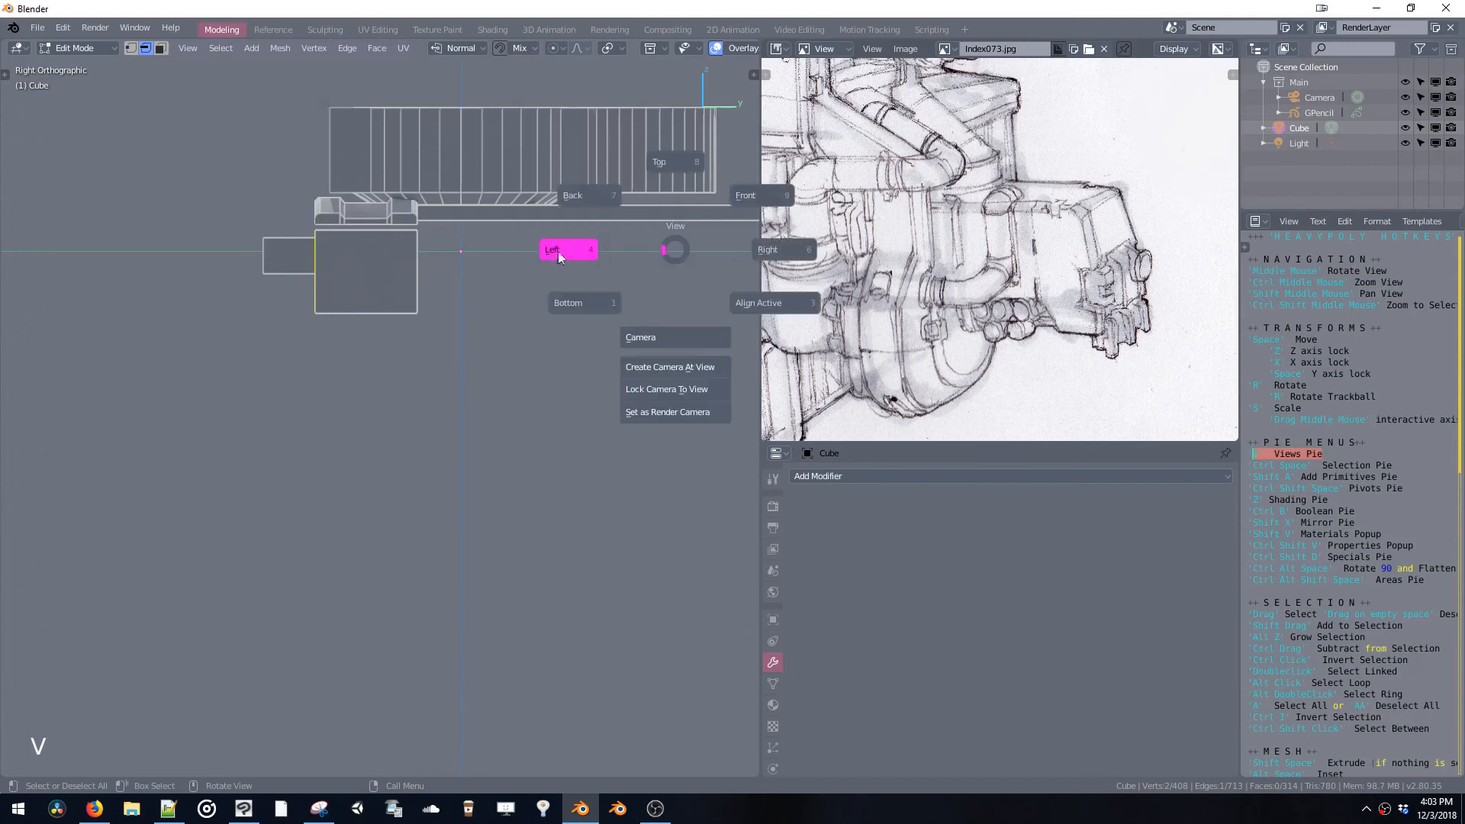
{"action": "key", "text": "v"}
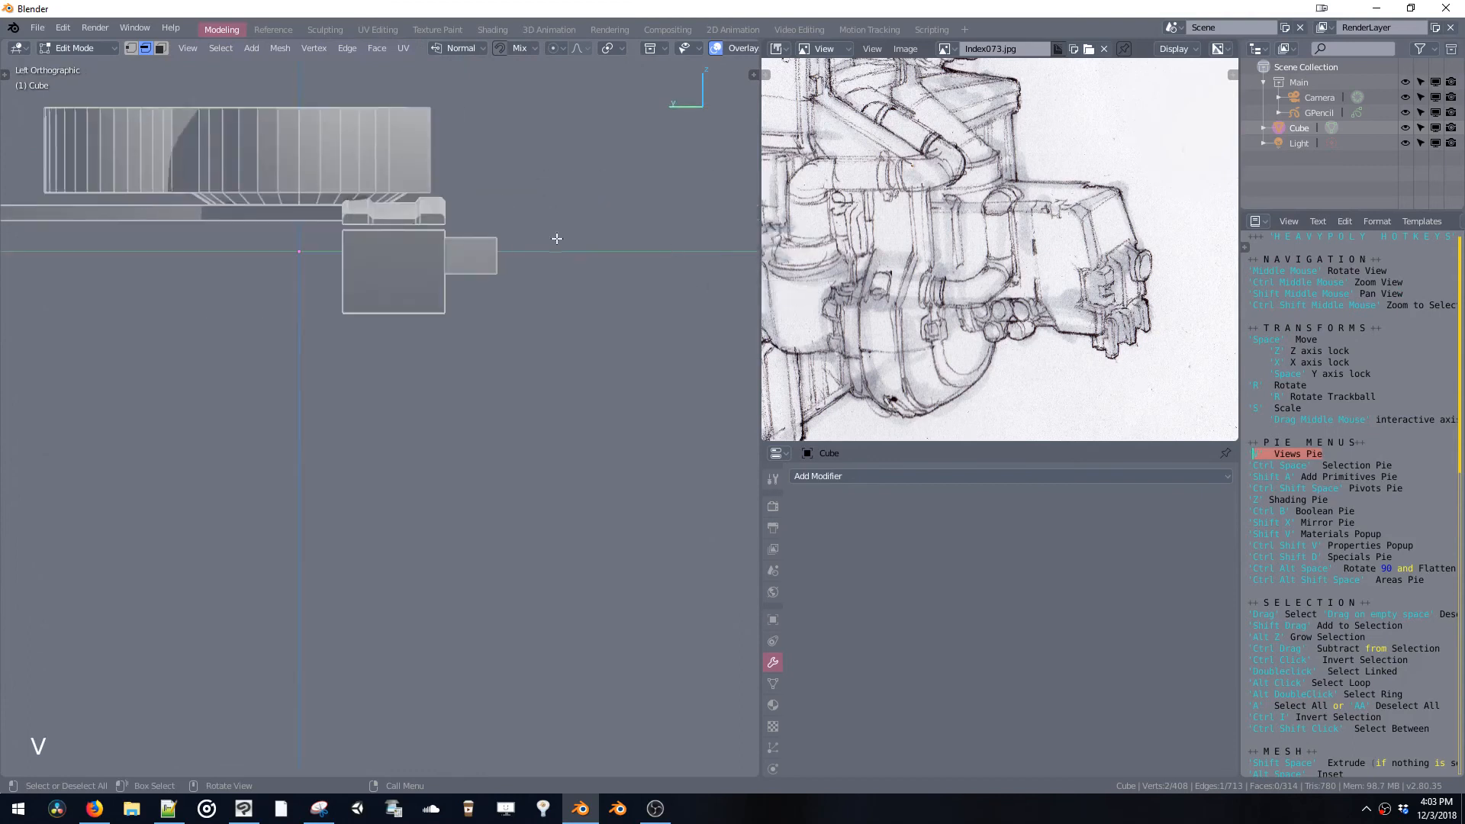
{"action": "mouse_move", "coordinate": [557, 235]}
{"action": "middle_mouse_down", "text": "shift"}
{"action": "mouse_move", "coordinate": [524, 304]}
{"action": "mouse_move", "coordinate": [521, 222]}
{"action": "mouse_move", "coordinate": [550, 320]}
{"action": "mouse_move", "coordinate": [549, 268]}
{"action": "mouse_move", "coordinate": [608, 294]}
{"action": "mouse_move", "coordinate": [565, 226]}
{"action": "middle_mouse_up", "text": "shift"}
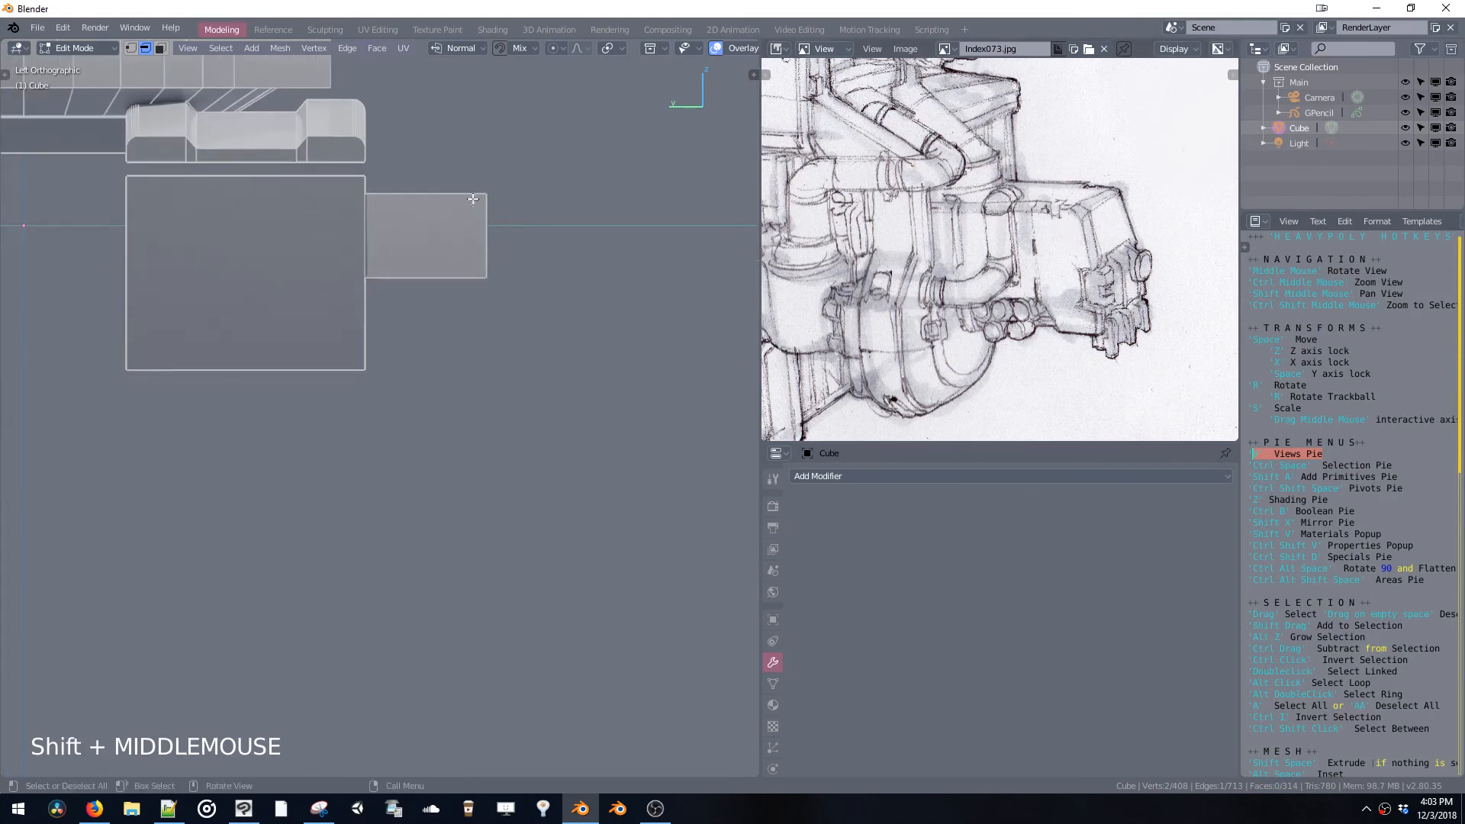
Try to cut across the small cube behind the box with the Knife tool in the left orthographic view
{"action": "key", "text": "k"}
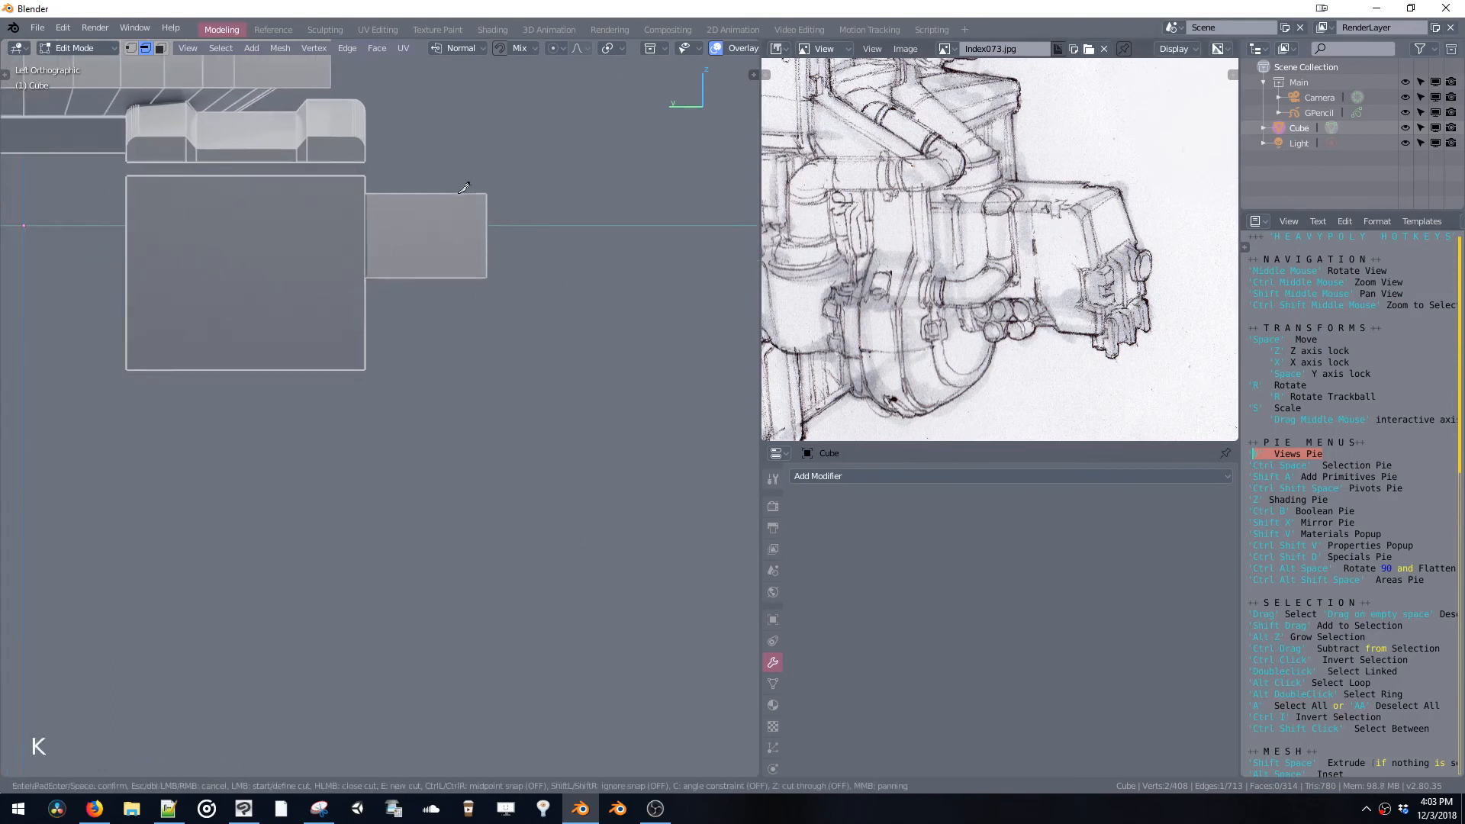
{"action": "left_click", "coordinate": [461, 224]}
{"action": "key", "text": "Escape"}
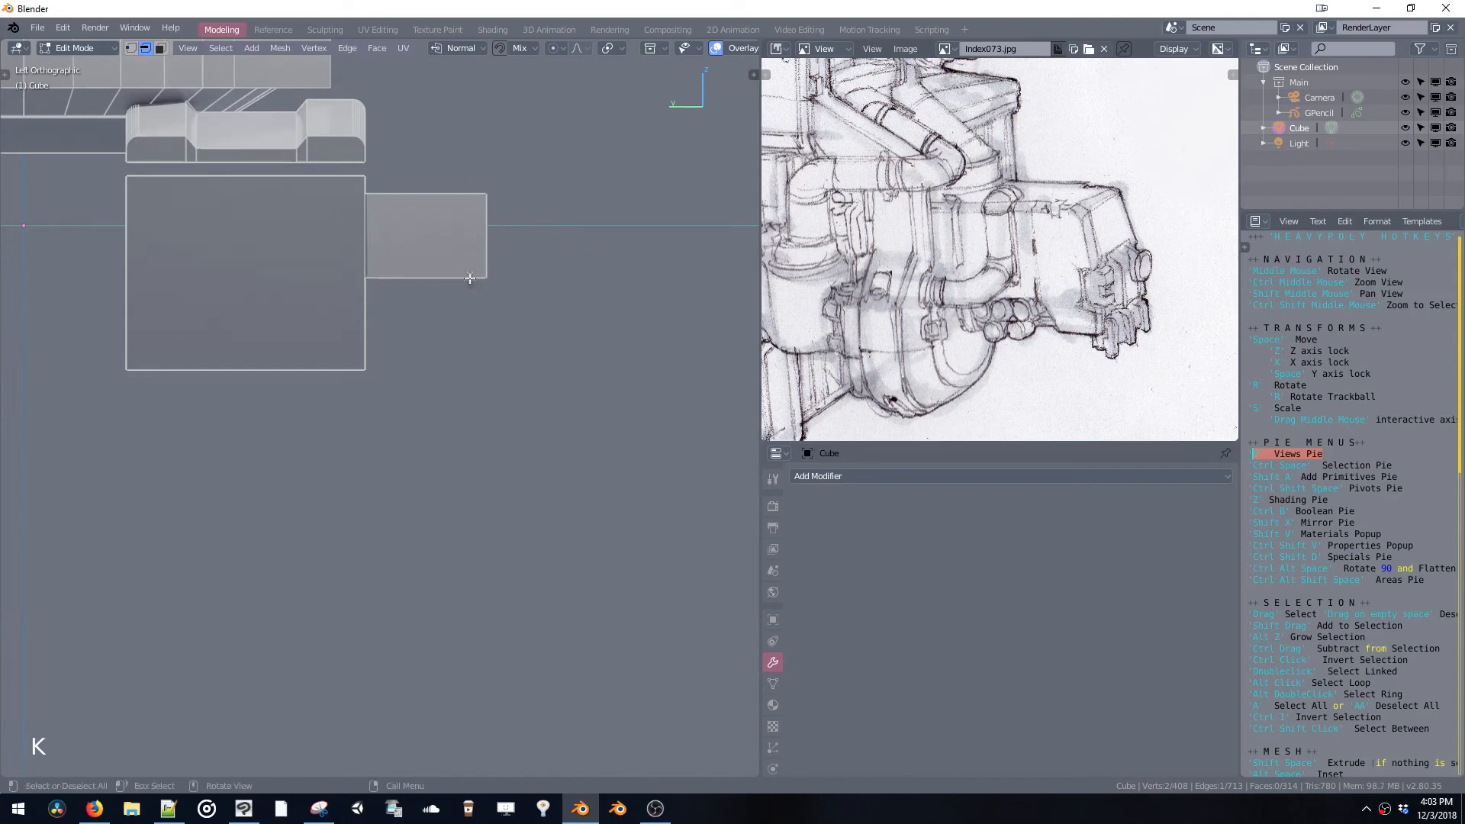
{"action": "middle_click_drag", "start_coordinate": [486, 225], "coordinate": [505, 195]}
{"action": "key", "text": "3"}
{"action": "left_click", "coordinate": [458, 252]}
{"action": "key", "text": "v"}
{"action": "middle_click_drag", "start_coordinate": [505, 195], "coordinate": [465, 344], "text": "shift"}
{"action": "key", "text": "a"}
{"action": "key", "text": "a"}
{"action": "key", "text": "k"}
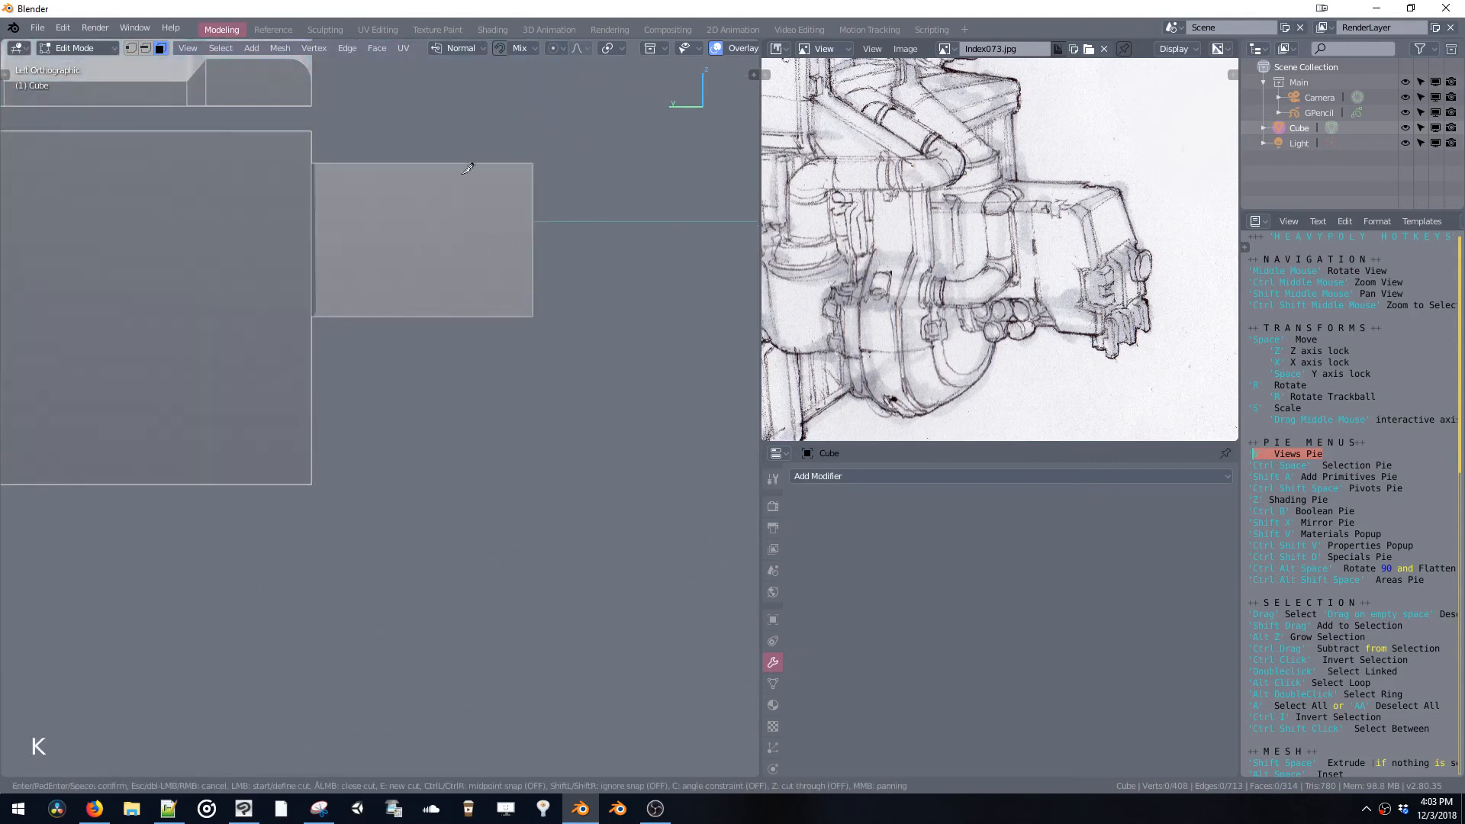
{"action": "left_click", "coordinate": [443, 148]}
{"action": "key", "text": "e"}
{"action": "left_click", "coordinate": [468, 223]}
{"action": "middle_click_drag", "start_coordinate": [461, 222], "coordinate": [336, 283]}
Try a knife cut across the small cube from the right orthographic view
{"action": "key", "text": "v"}
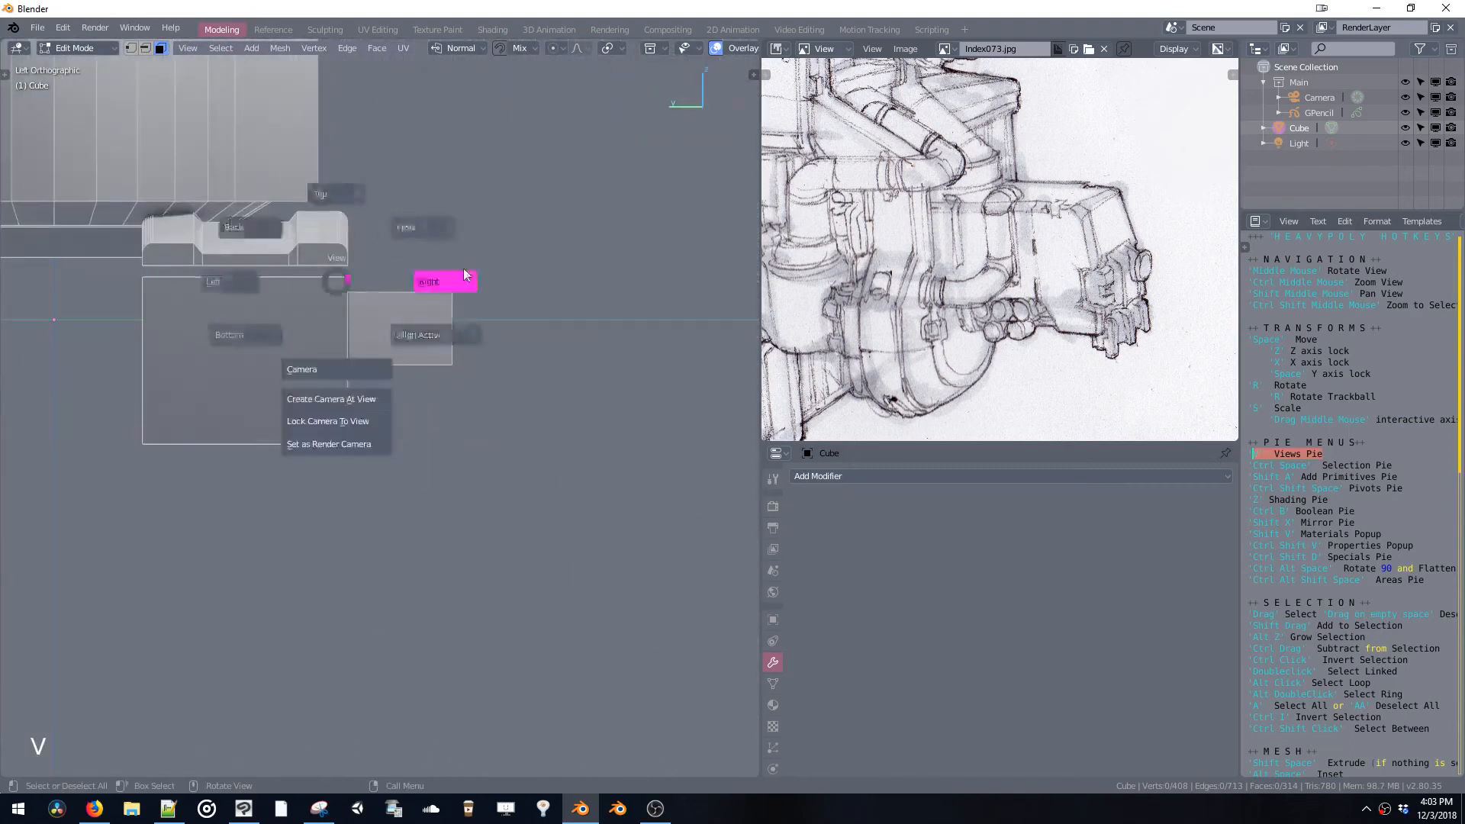
{"action": "left_click", "coordinate": [467, 276]}
{"action": "key", "text": "k"}
{"action": "left_click", "coordinate": [363, 261]}
{"action": "left_click", "coordinate": [374, 393]}
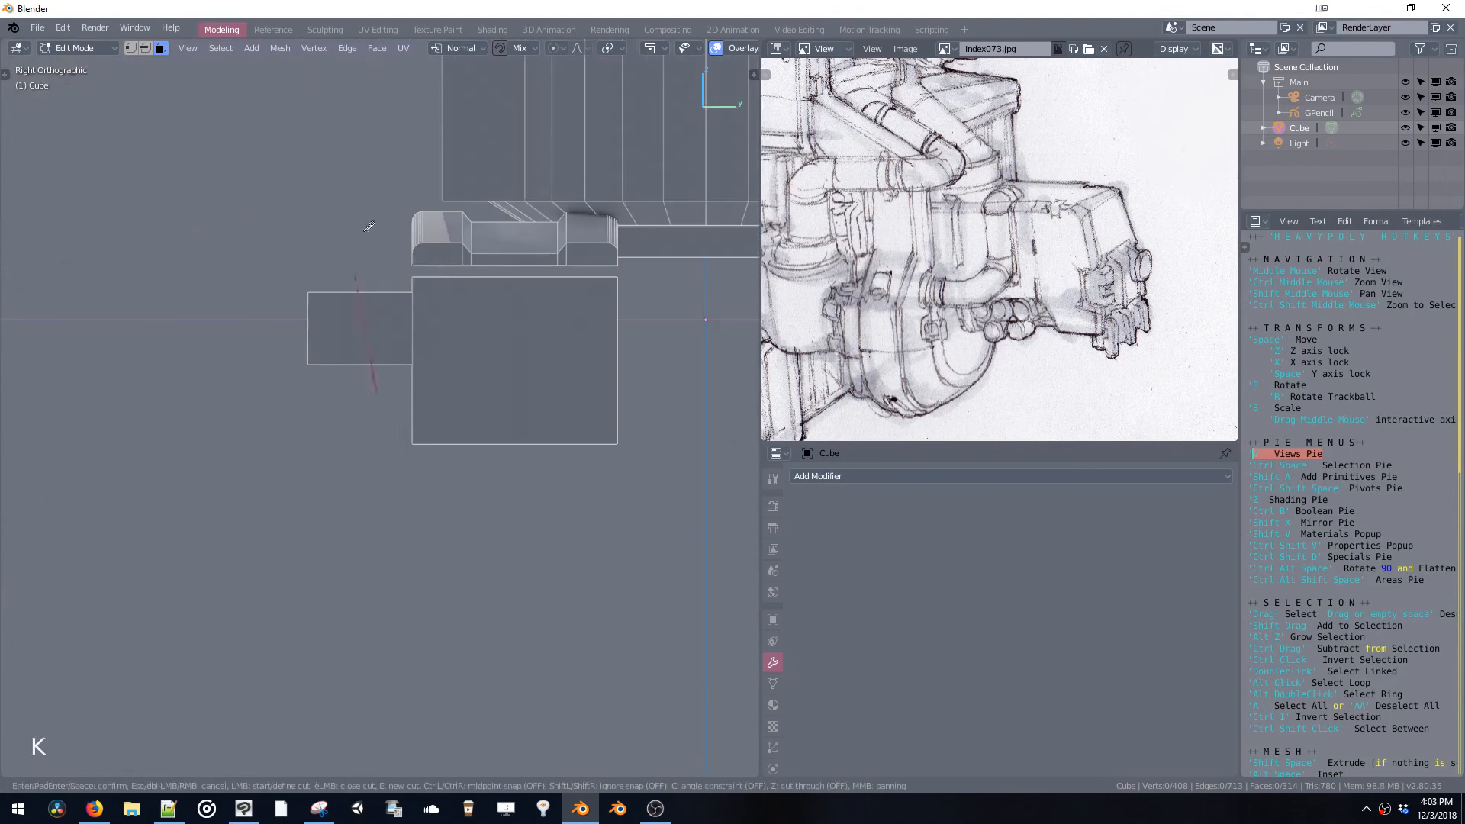
{"action": "mouse_move", "coordinate": [404, 234]}
{"action": "middle_mouse_down"}
{"action": "mouse_move", "coordinate": [444, 295]}
{"action": "mouse_move", "coordinate": [534, 314]}
{"action": "mouse_move", "coordinate": [494, 304]}
{"action": "mouse_move", "coordinate": [457, 327]}
{"action": "mouse_move", "coordinate": [428, 301]}
{"action": "mouse_move", "coordinate": [450, 309]}
{"action": "middle_mouse_up"}
{"action": "key", "text": "Escape"}
Return to the left orthographic view of the small cube and clear the face selection
{"action": "double_click", "coordinate": [456, 331]}
{"action": "left_click", "coordinate": [454, 334]}
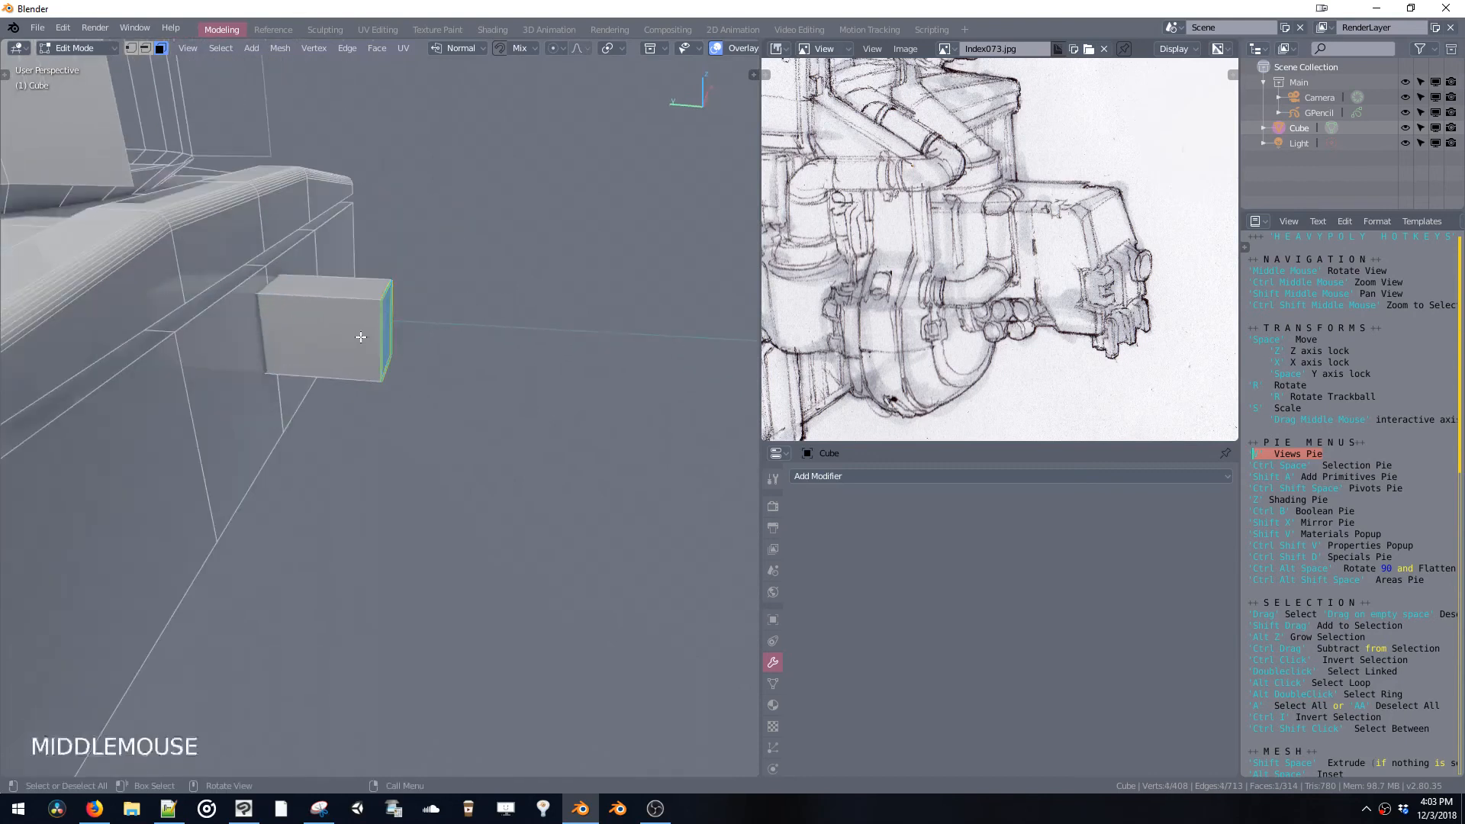
{"action": "left_click", "coordinate": [359, 336]}
{"action": "key", "text": "v"}
{"action": "key", "text": "v"}
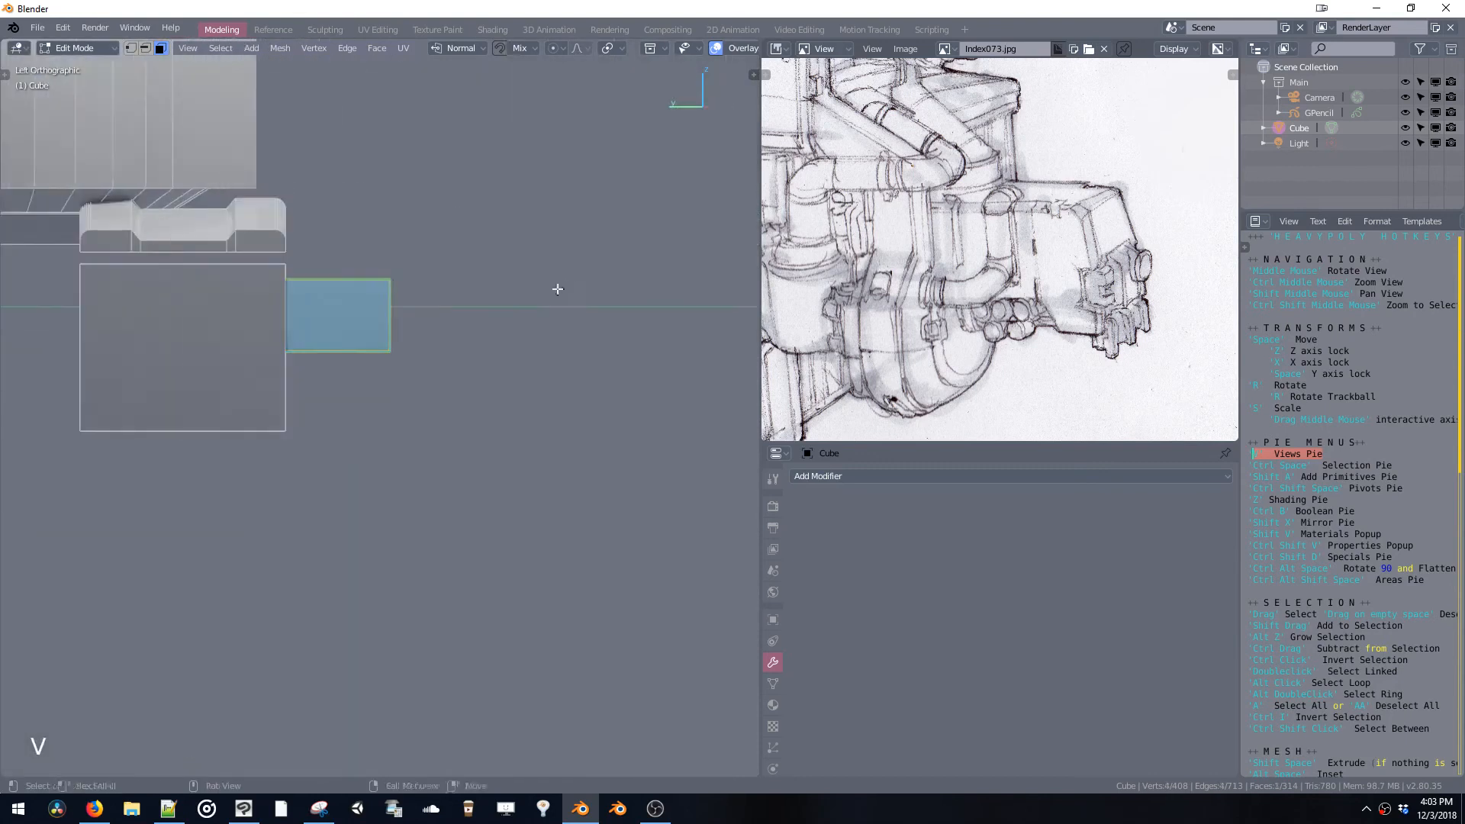
{"action": "middle_click_drag", "start_coordinate": [556, 288], "coordinate": [514, 278], "text": "shift"}
{"action": "left_click_drag", "start_coordinate": [503, 284], "coordinate": [438, 230]}
{"action": "middle_click_drag", "start_coordinate": [449, 243], "coordinate": [176, 79], "text": "ctrl"}
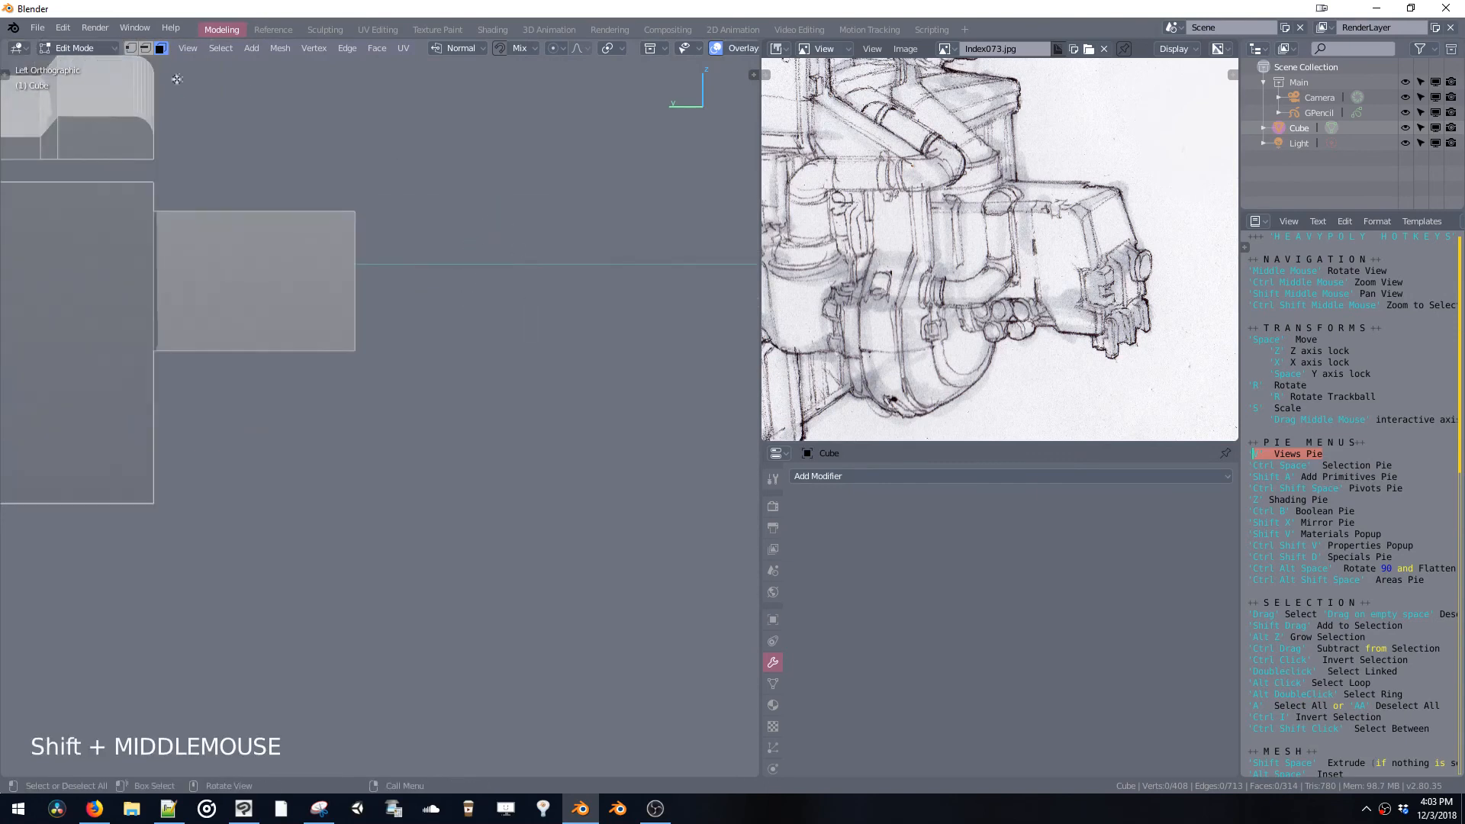
Switch to vertex selection and duplicate the small cube's upper rear corner vertex about 0.3 m behind it
{"action": "key", "text": "ctrl+space"}
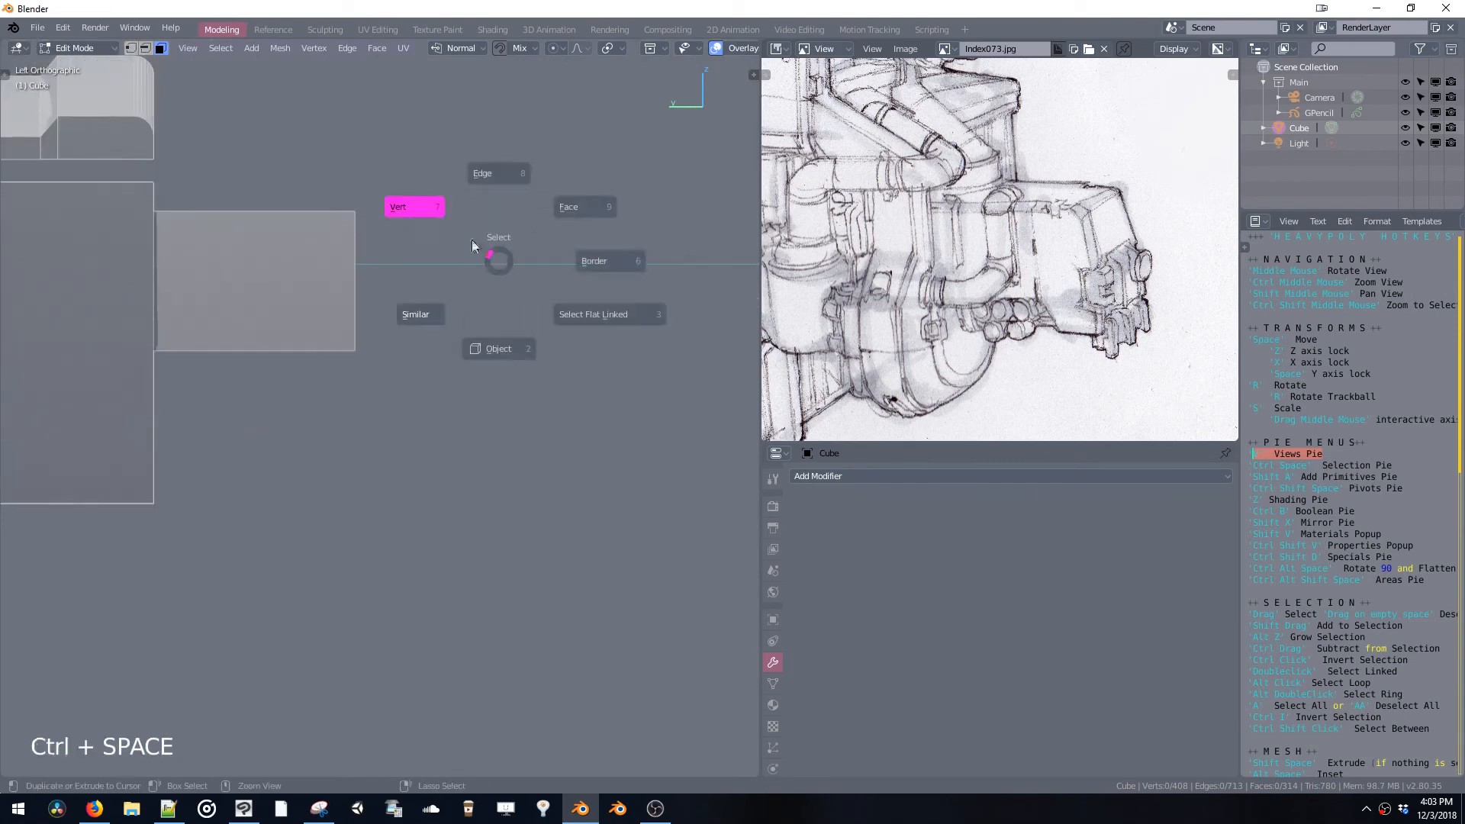
{"action": "left_click", "coordinate": [435, 217]}
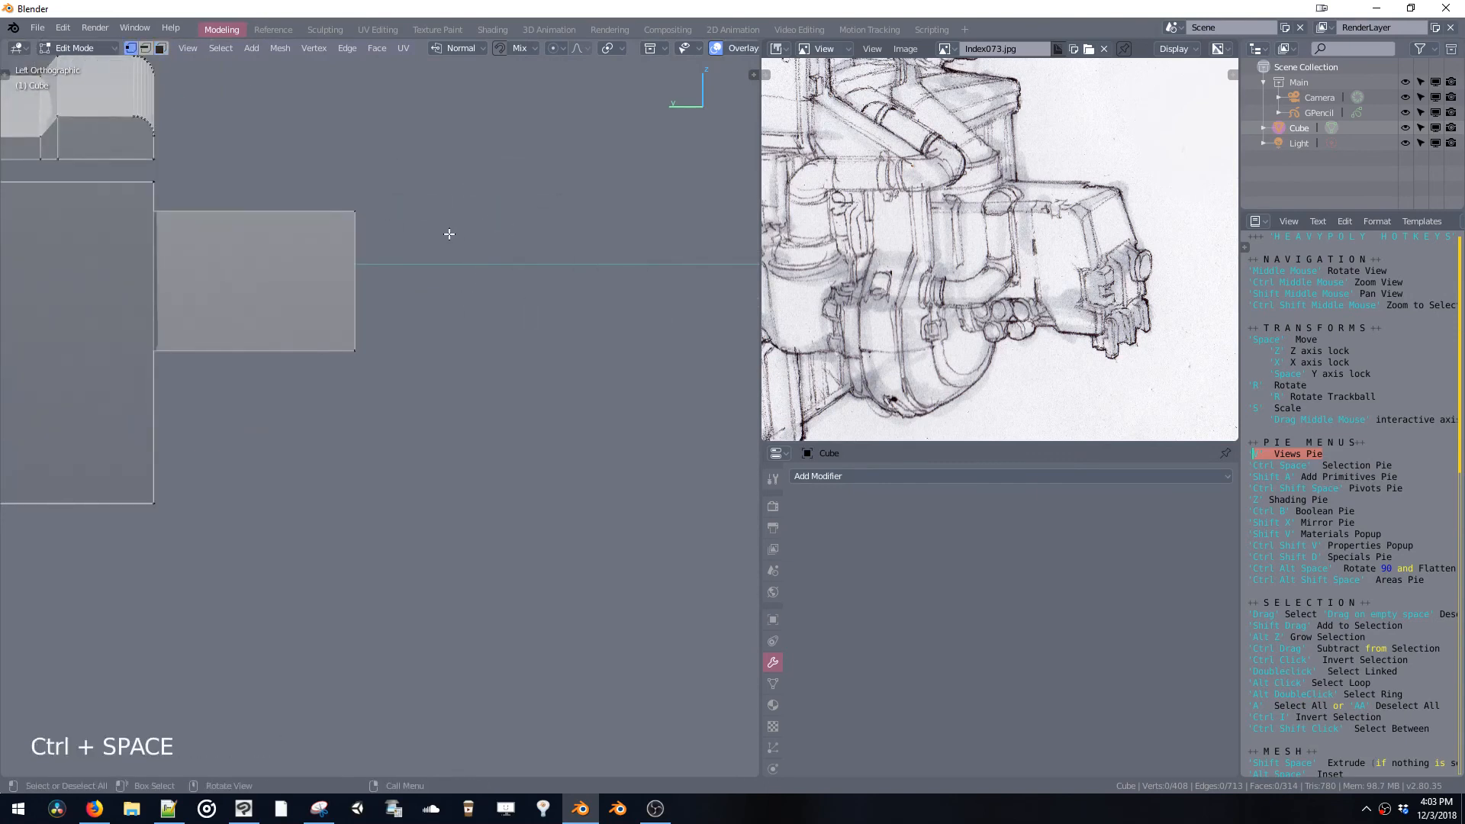
{"action": "left_click", "coordinate": [365, 223]}
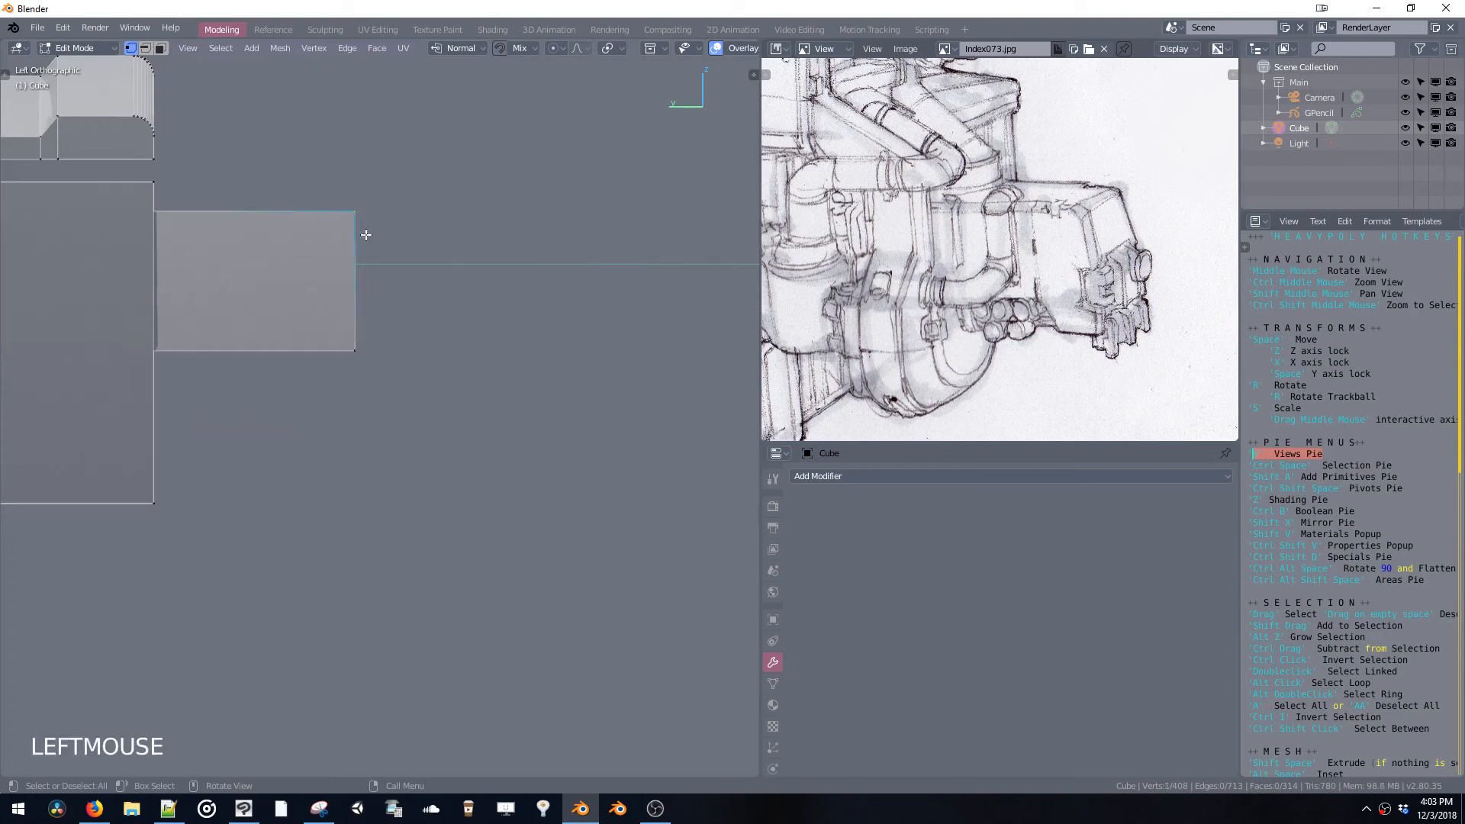
{"action": "key", "text": "shift+d"}
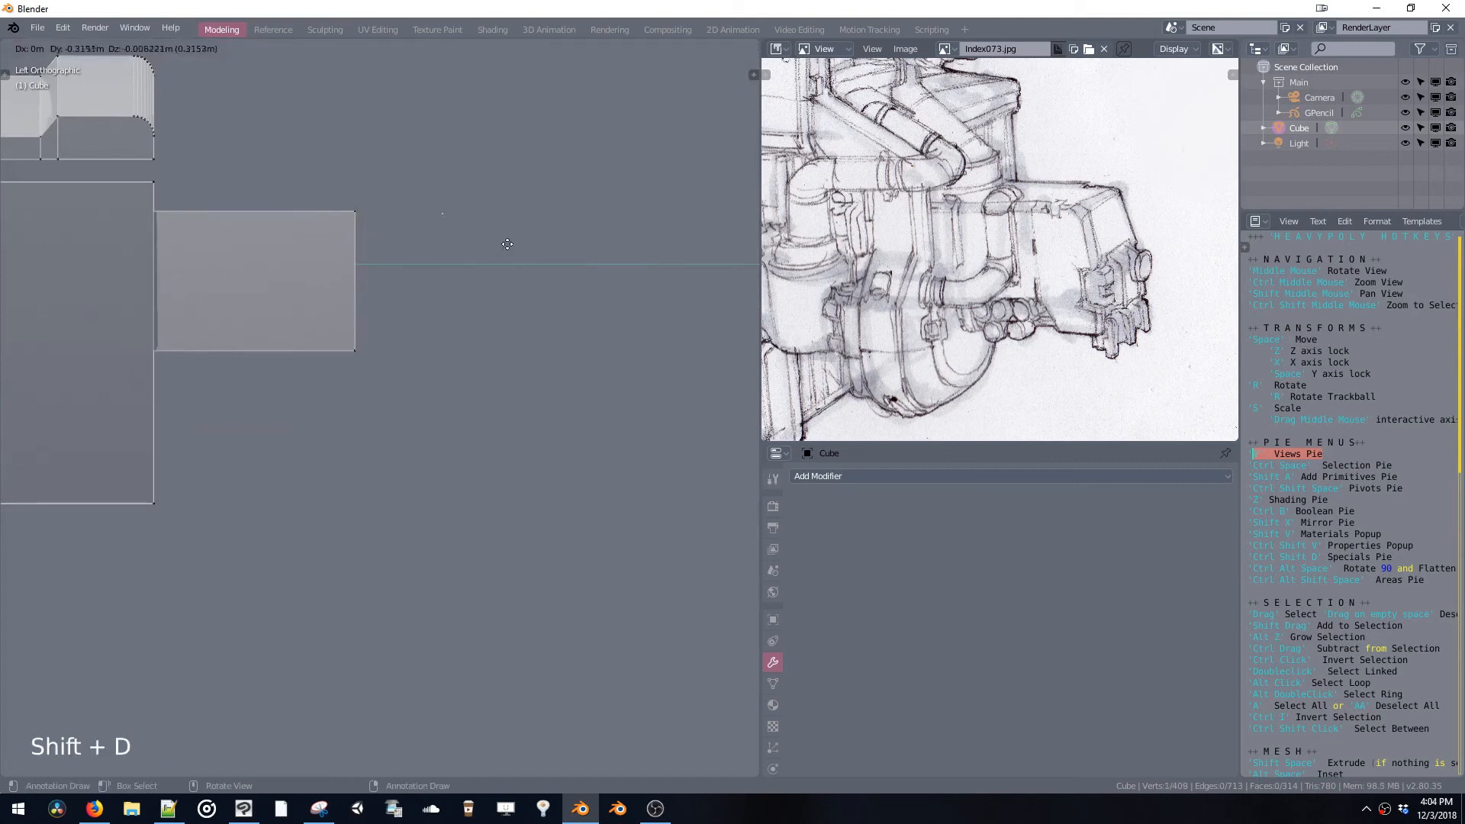
{"action": "left_click", "coordinate": [435, 245]}
{"action": "middle_click_drag", "start_coordinate": [510, 252], "coordinate": [472, 227], "text": "shift"}
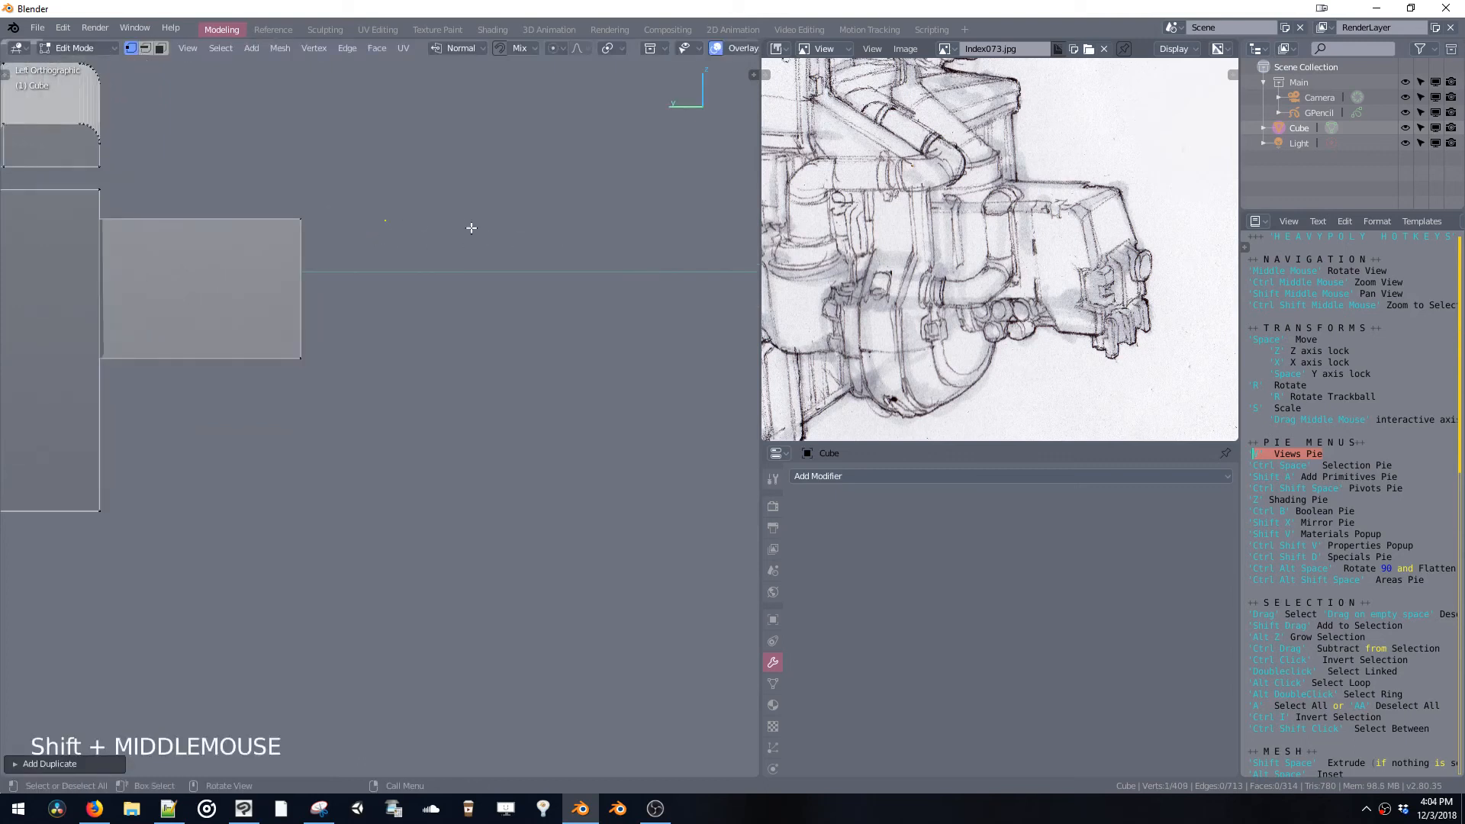
Extrude the duplicated vertex into a profile with a straight top edge, clipped corner, sloped rear edge and inward notch
{"action": "left_click", "coordinate": [572, 220], "text": "ctrl"}
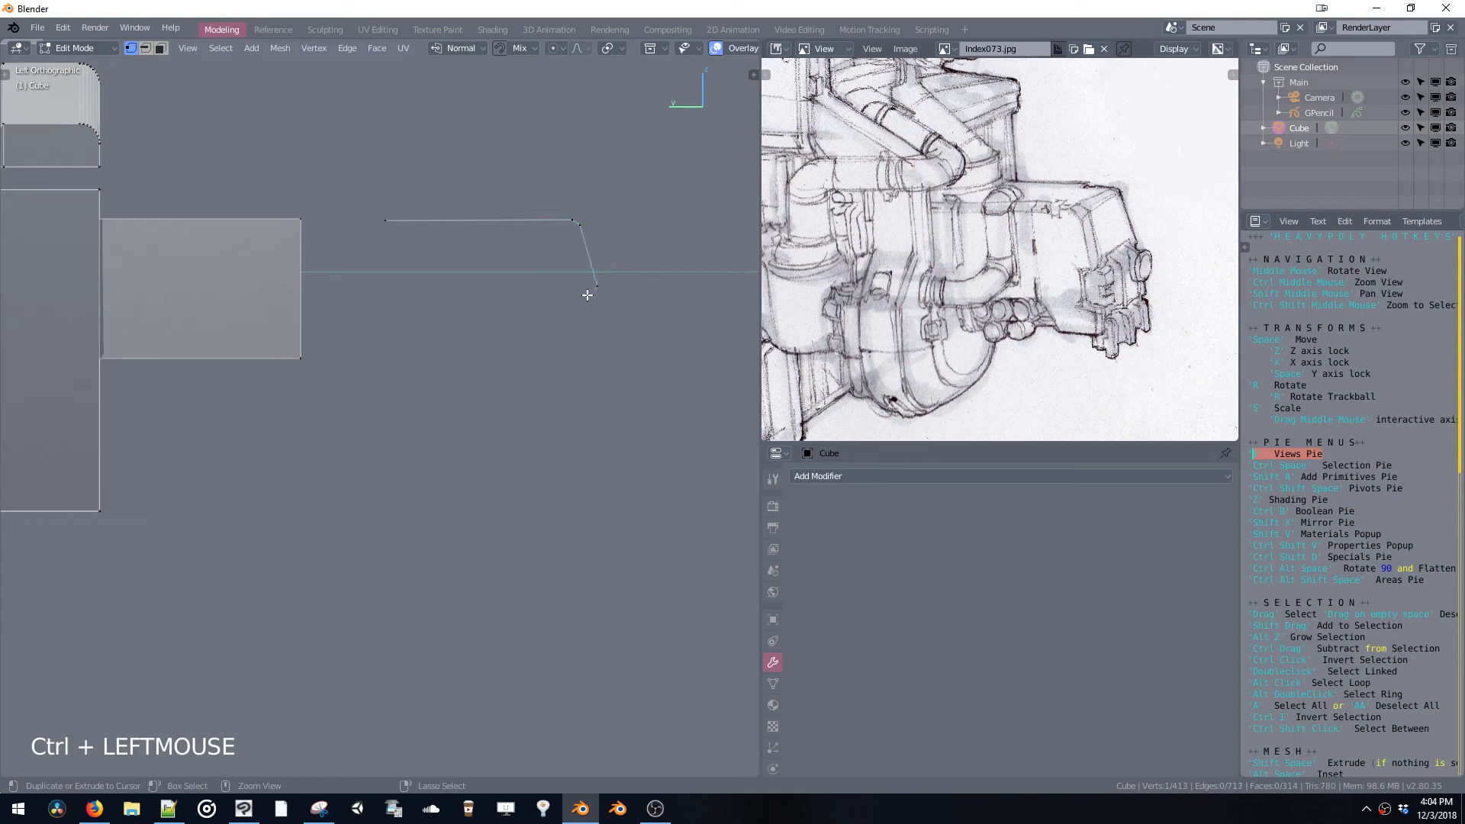
{"action": "key", "text": "space"}
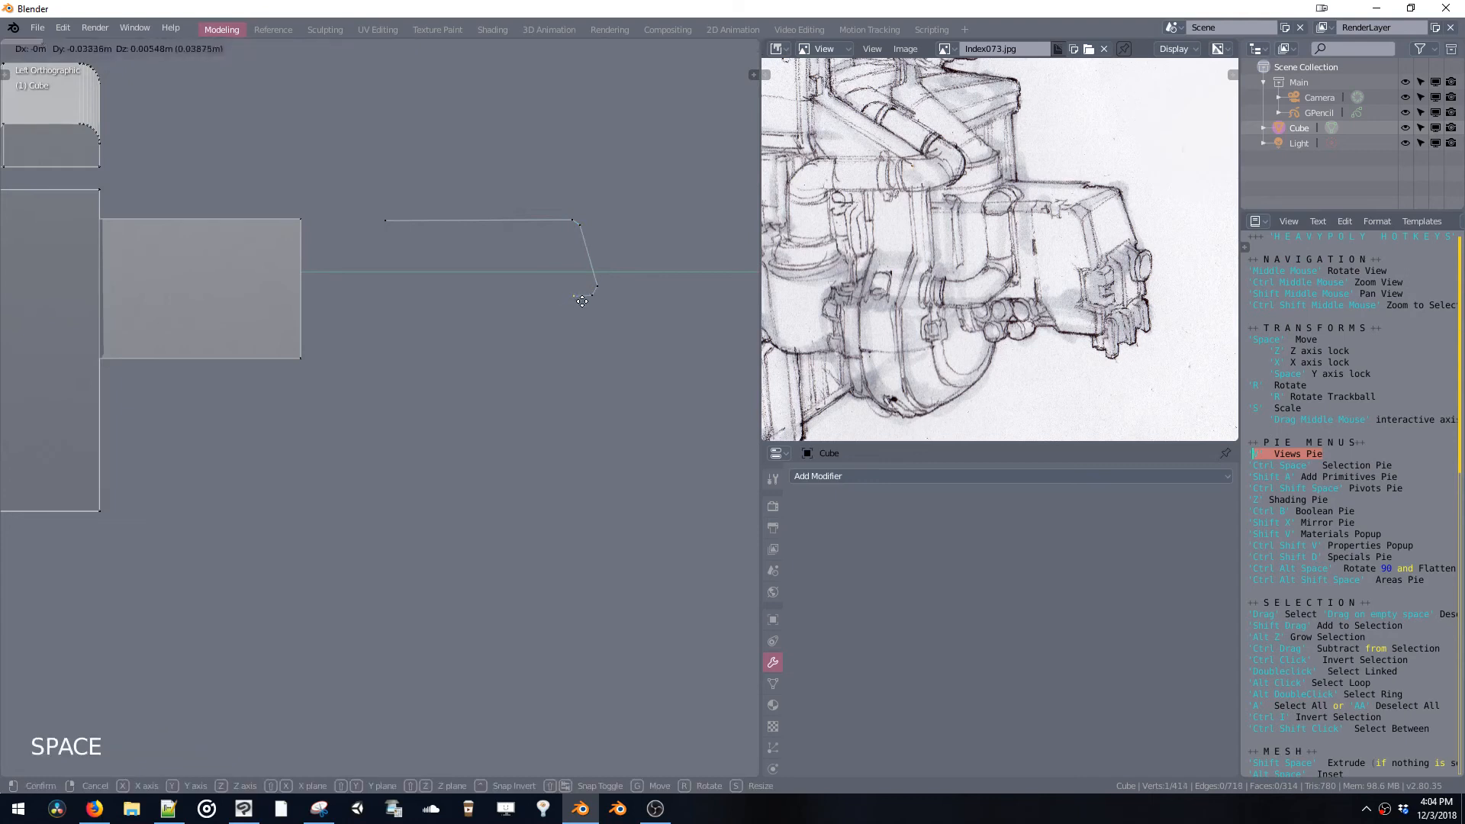
{"action": "left_click", "coordinate": [584, 298]}
{"action": "left_click", "coordinate": [578, 336], "text": "ctrl"}
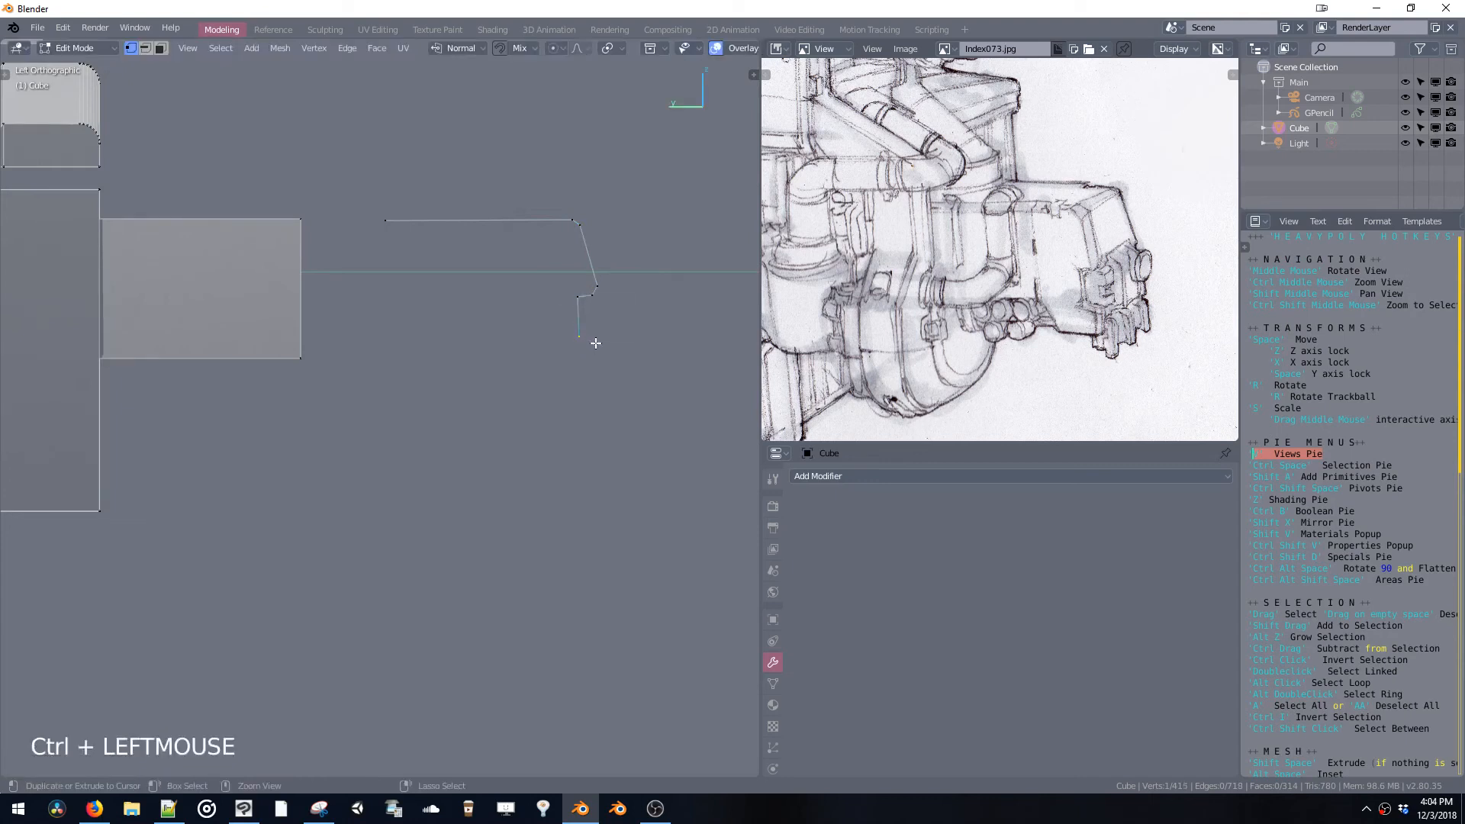
Continue the vertex profile with the lower lip, bottom edge, slanted underside and a lower edge running back towards the small cube
{"action": "key", "text": "ctrl+z"}
{"action": "left_click", "coordinate": [598, 342], "text": "ctrl"}
{"action": "left_click", "coordinate": [596, 386], "text": "ctrl"}
{"action": "key", "text": "ctrl+z"}
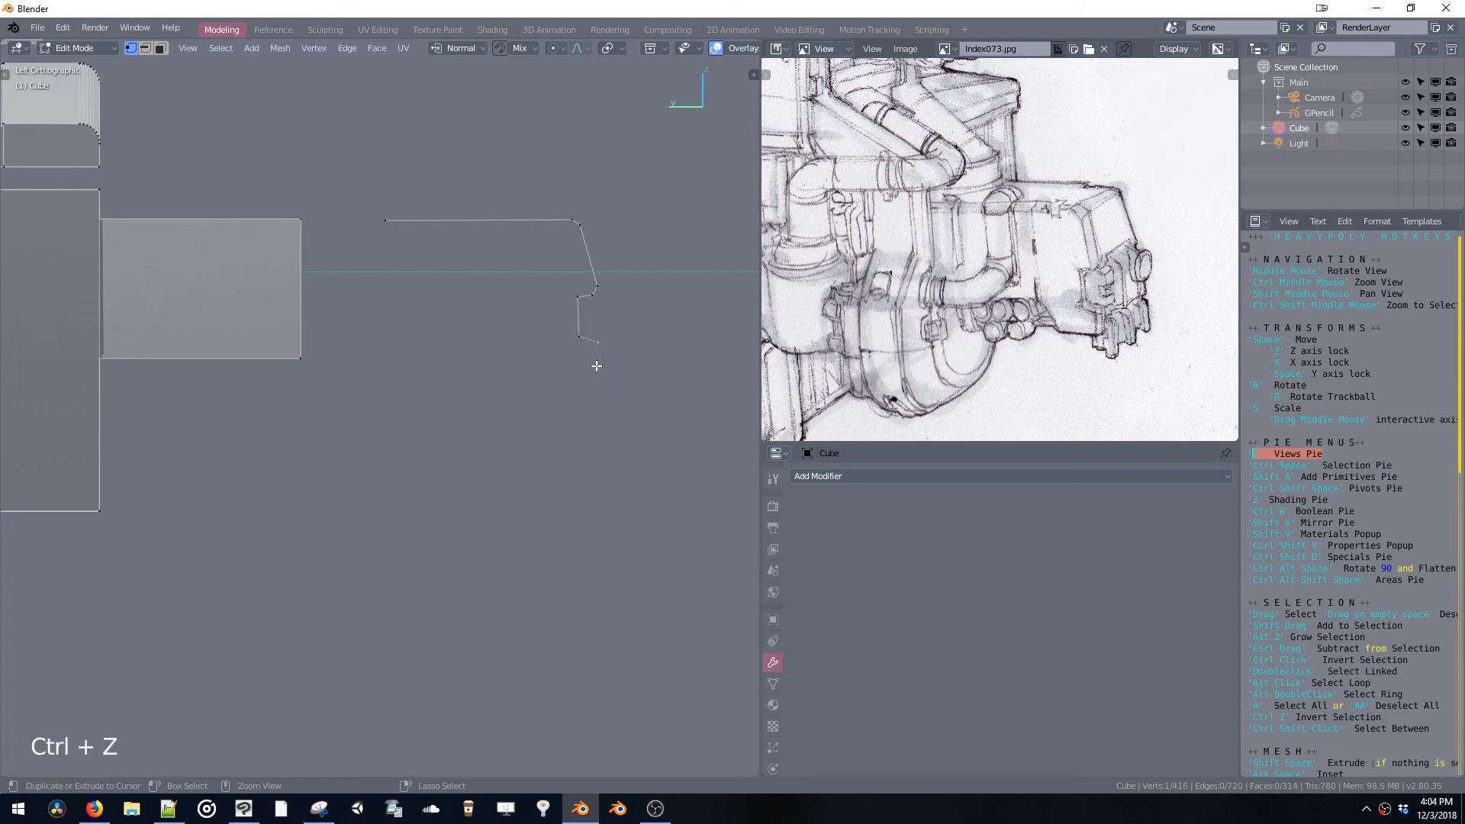
{"action": "left_click", "coordinate": [599, 365], "text": "ctrl"}
{"action": "left_click", "coordinate": [536, 366], "text": "ctrl"}
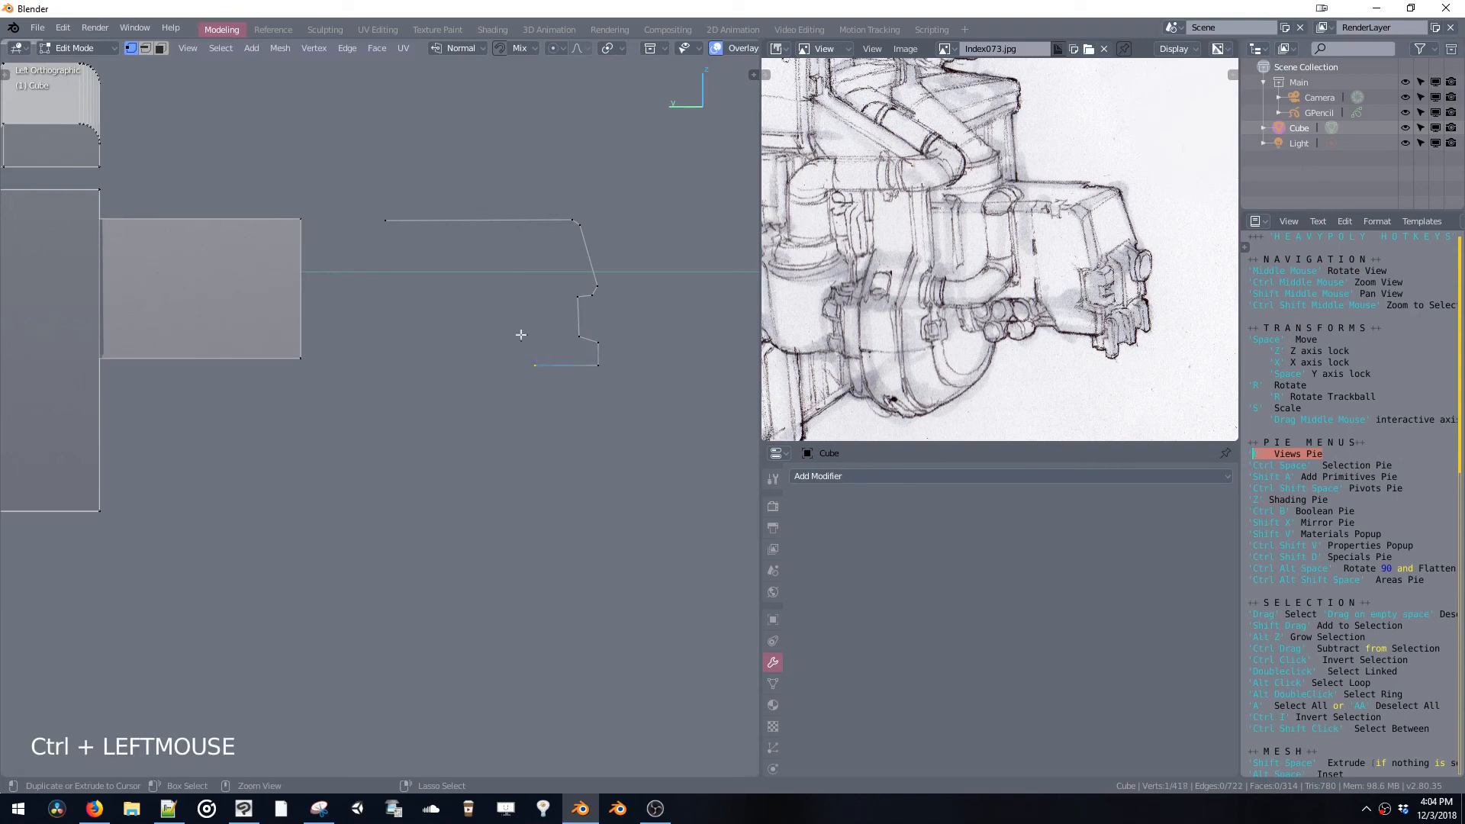
{"action": "left_click", "coordinate": [500, 312], "text": "ctrl"}
{"action": "left_click", "coordinate": [375, 308], "text": "ctrl"}
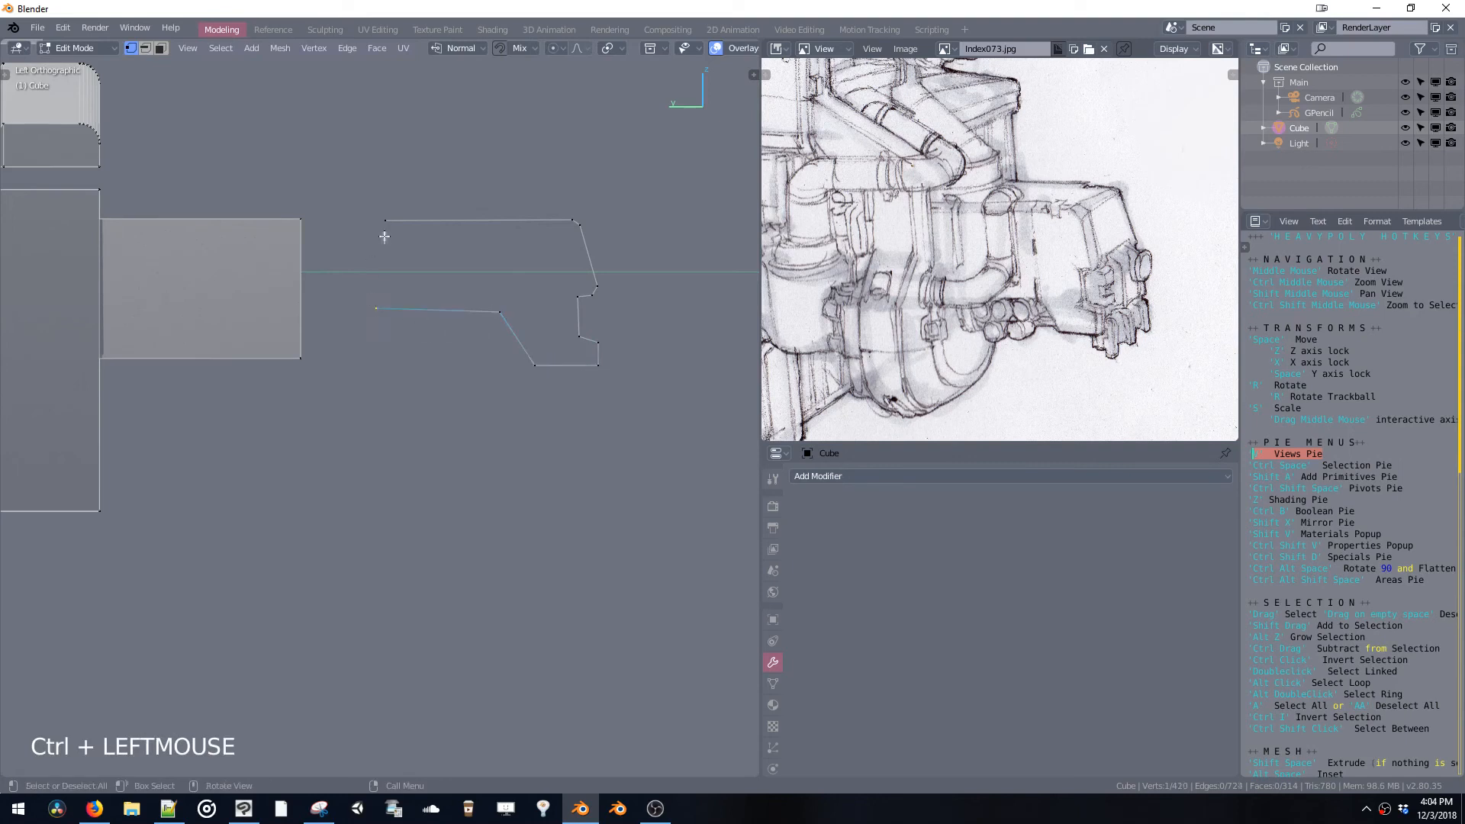
Flatten the profile's long lower edge and its top edge to horizontal with the Rotate 90 and Flatten pie
{"action": "left_click_drag", "start_coordinate": [354, 292], "coordinate": [519, 323]}
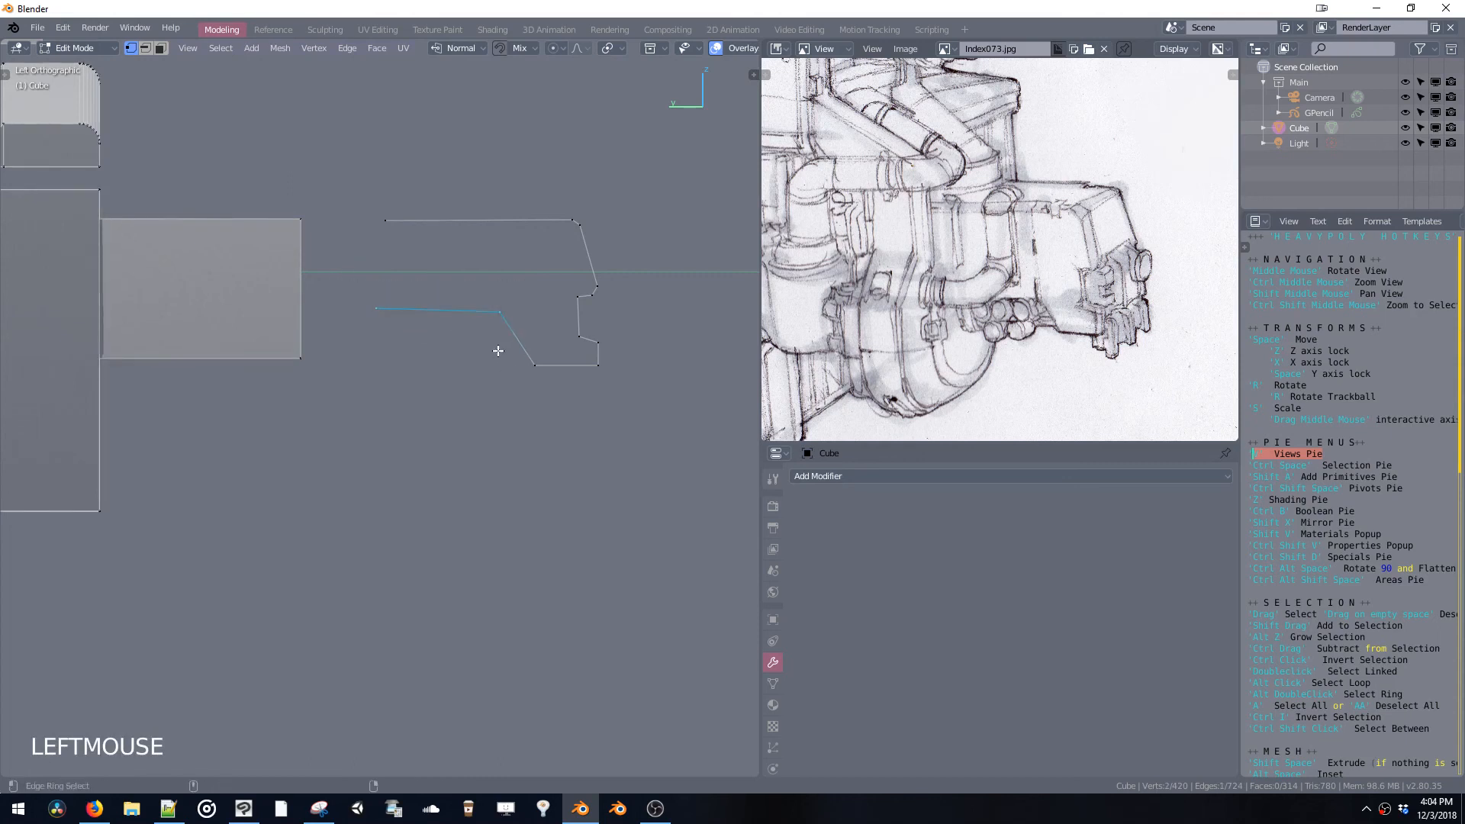
{"action": "key", "text": "ctrl+alt+space"}
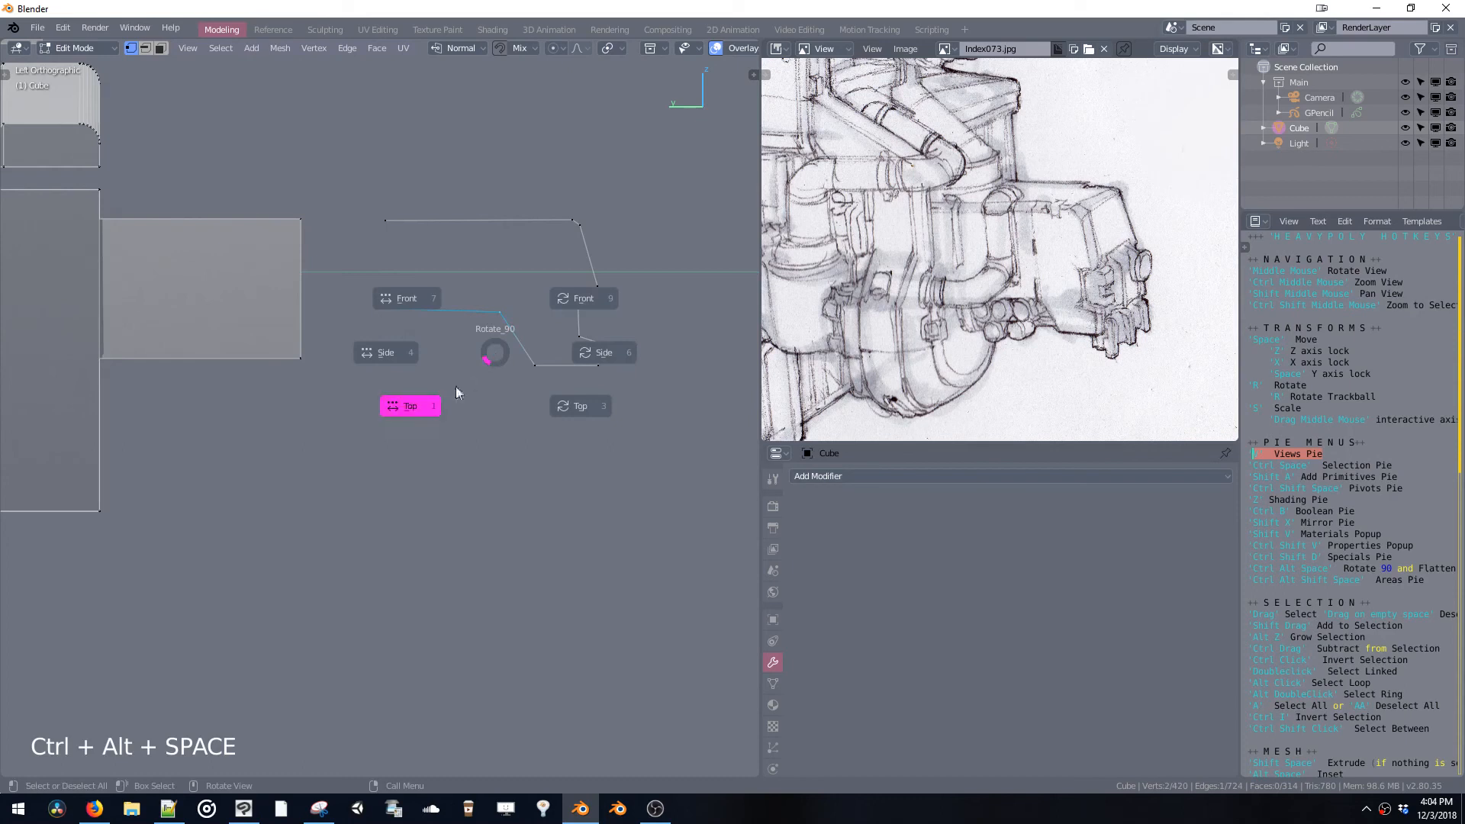
{"action": "left_click", "coordinate": [413, 410]}
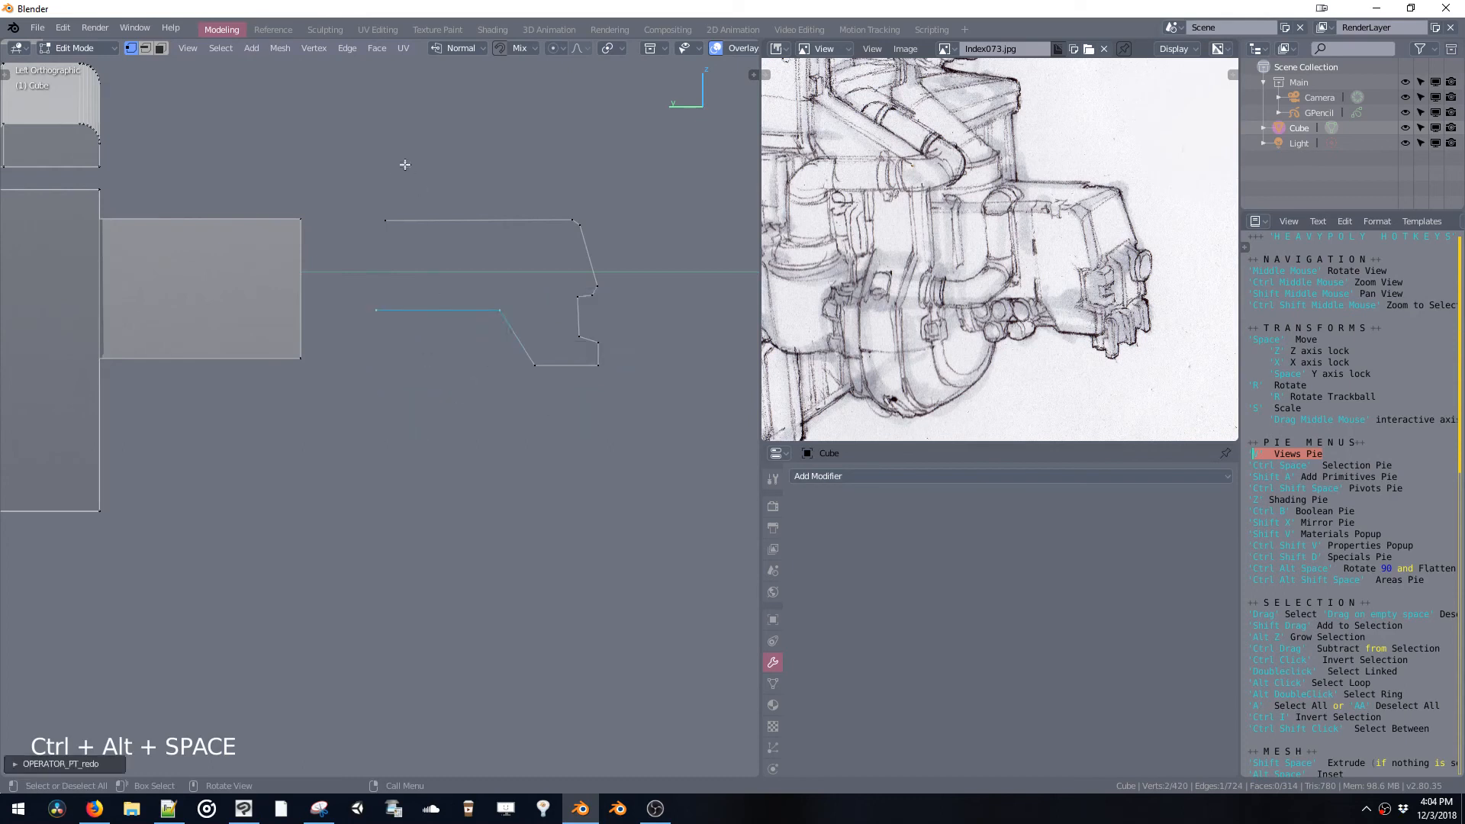
{"action": "left_click_drag", "start_coordinate": [369, 196], "coordinate": [573, 228]}
{"action": "key", "text": "ctrl+alt+space"}
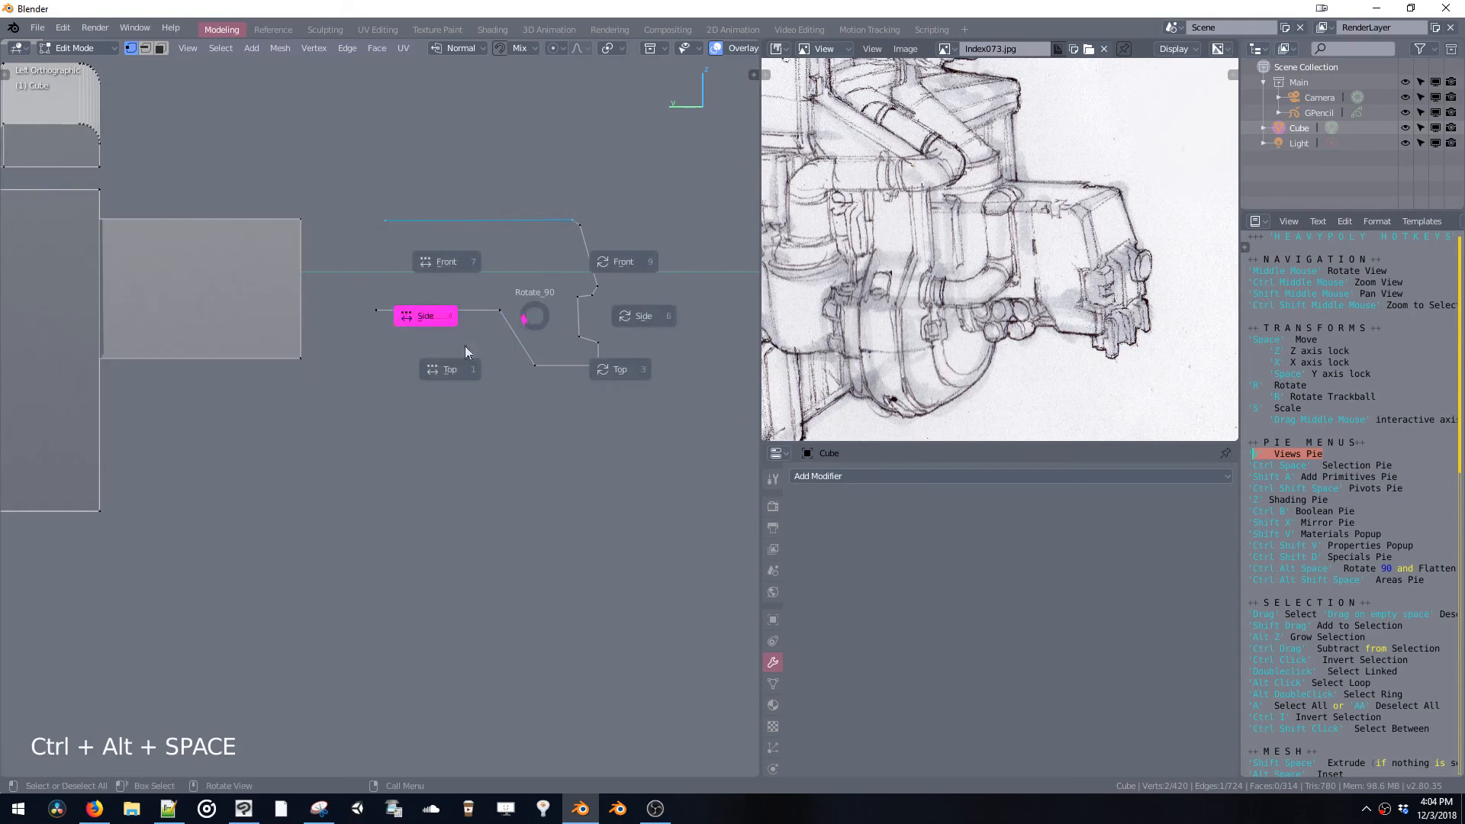
Straighten the notch's upper edge and its vertical edge by flattening their vertices
{"action": "left_click", "coordinate": [571, 296]}
{"action": "key", "text": "ctrl+alt+space"}
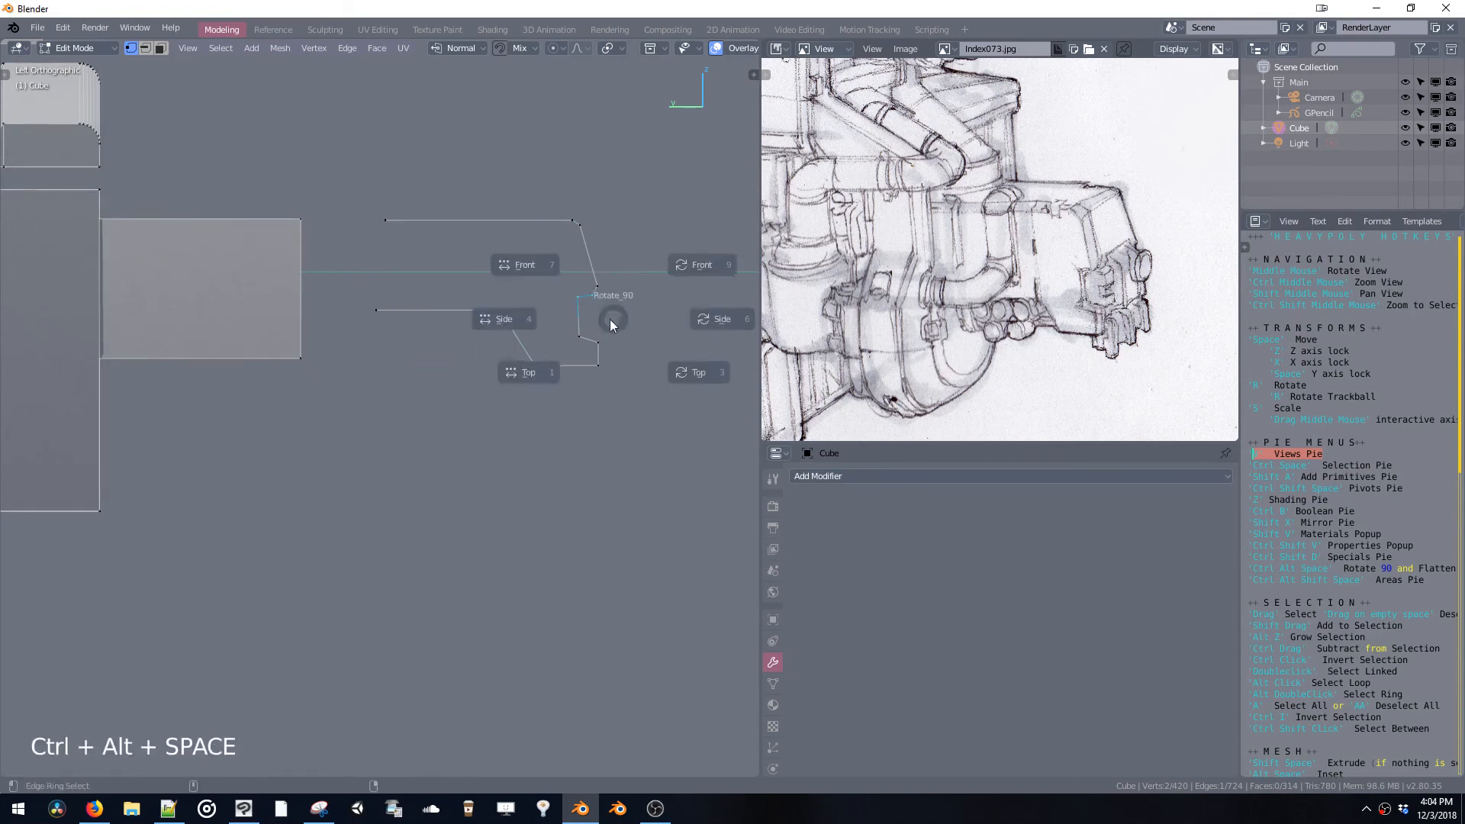
{"action": "left_click", "coordinate": [574, 333]}
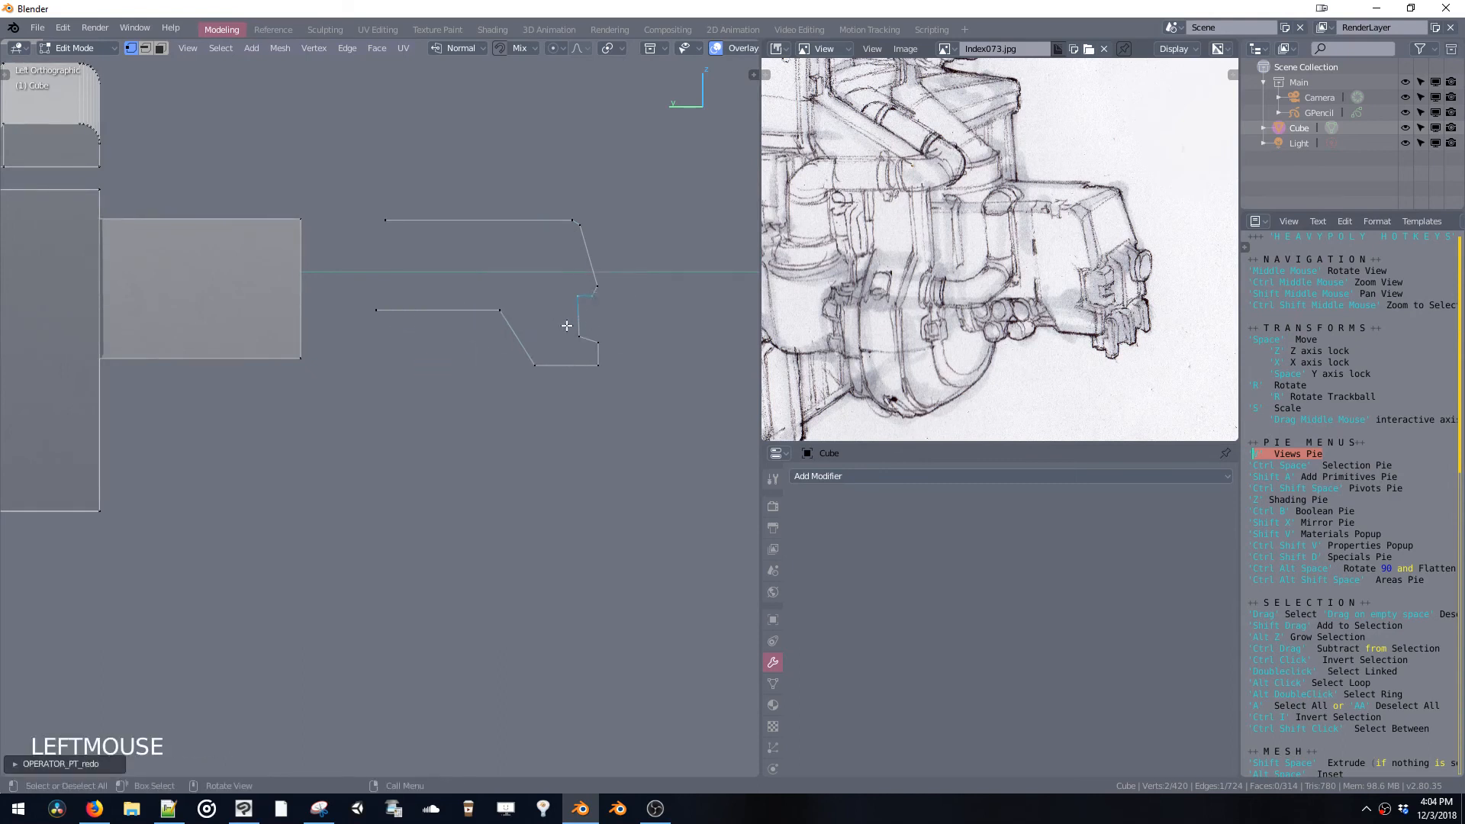
{"action": "key", "text": "ctrl+alt+space"}
{"action": "left_click", "coordinate": [614, 351]}
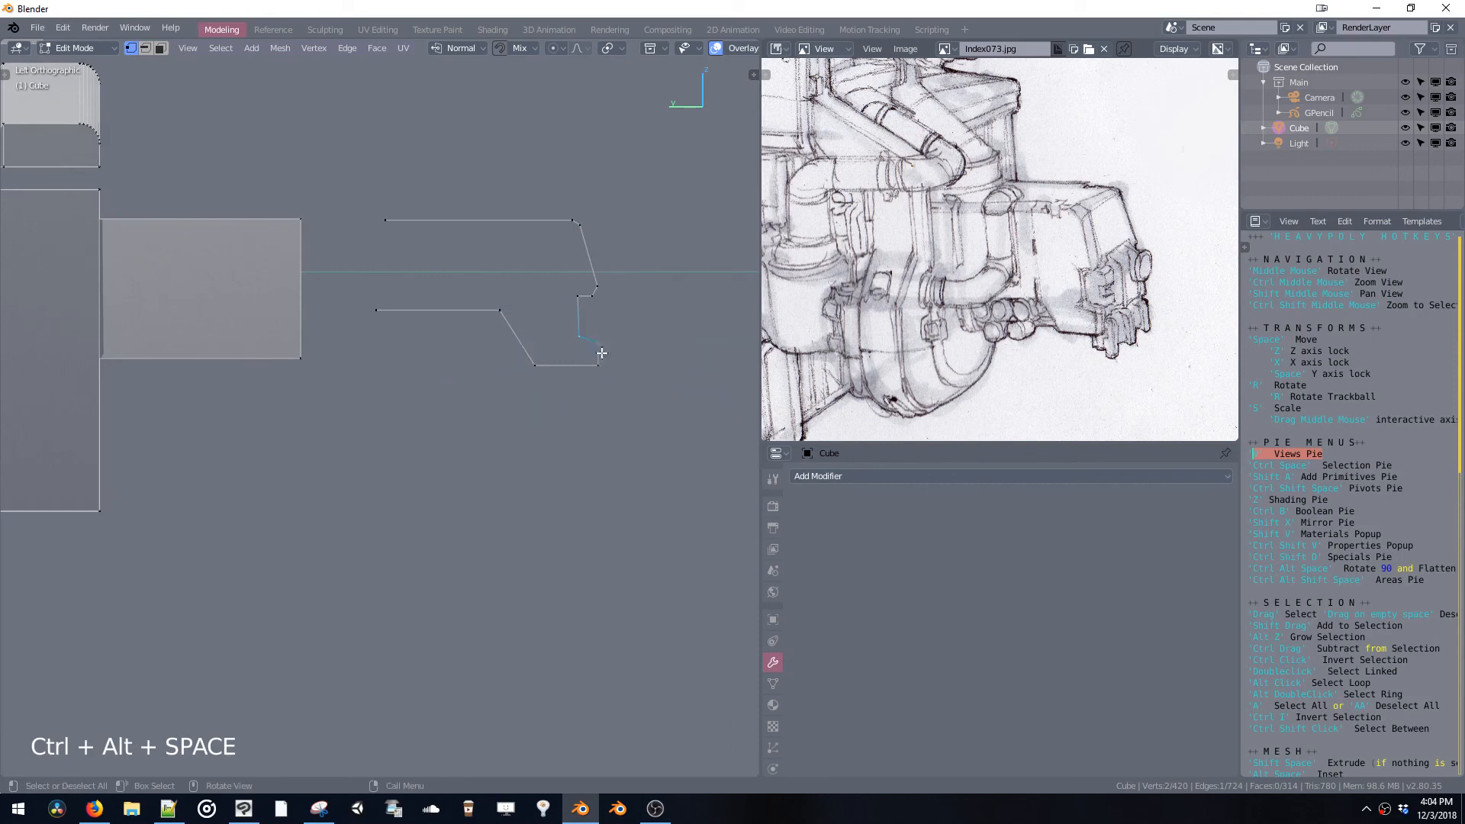
Bevel the four vertices of the profile's lower lip and slanted underside
{"action": "left_click", "coordinate": [597, 378]}
{"action": "left_click", "coordinate": [542, 378], "text": "shift"}
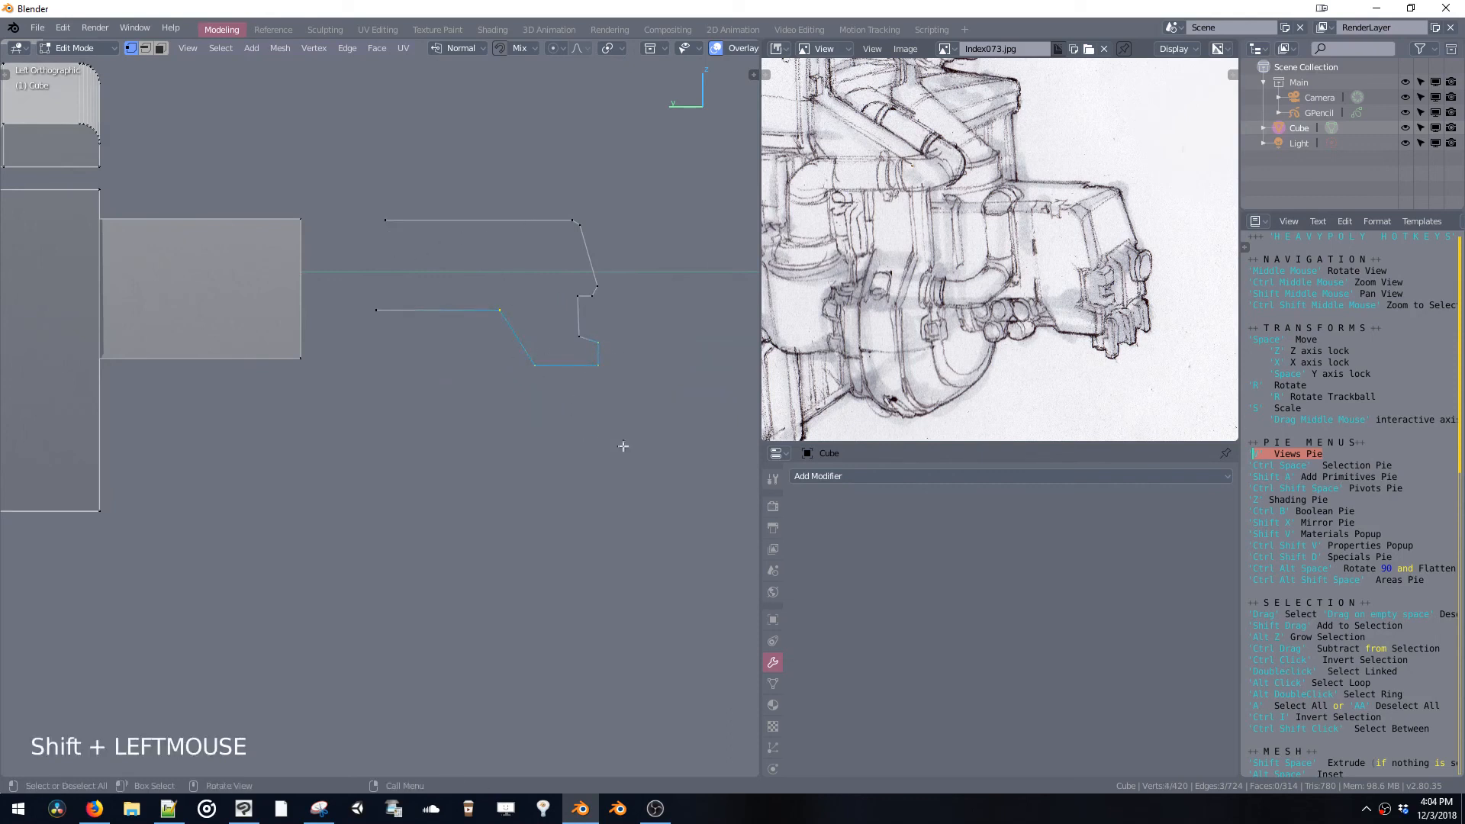
{"action": "key", "text": "ctrl+shift+b"}
{"action": "right_click", "coordinate": [656, 469]}
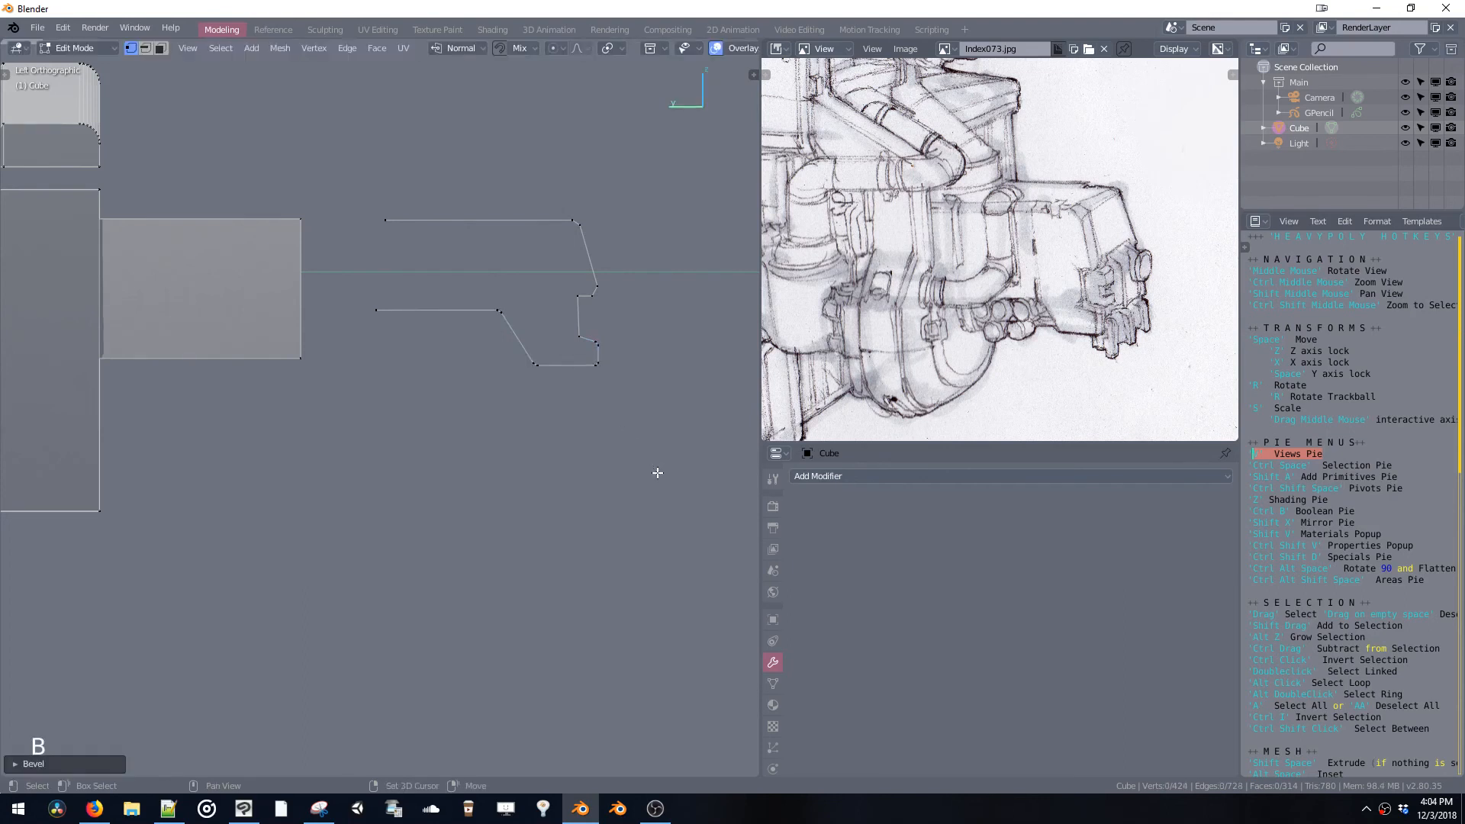
Dissolve the extra vertex above the notch and move the remaining tip vertex down level with the notch's upper edge
{"action": "left_click", "coordinate": [588, 304]}
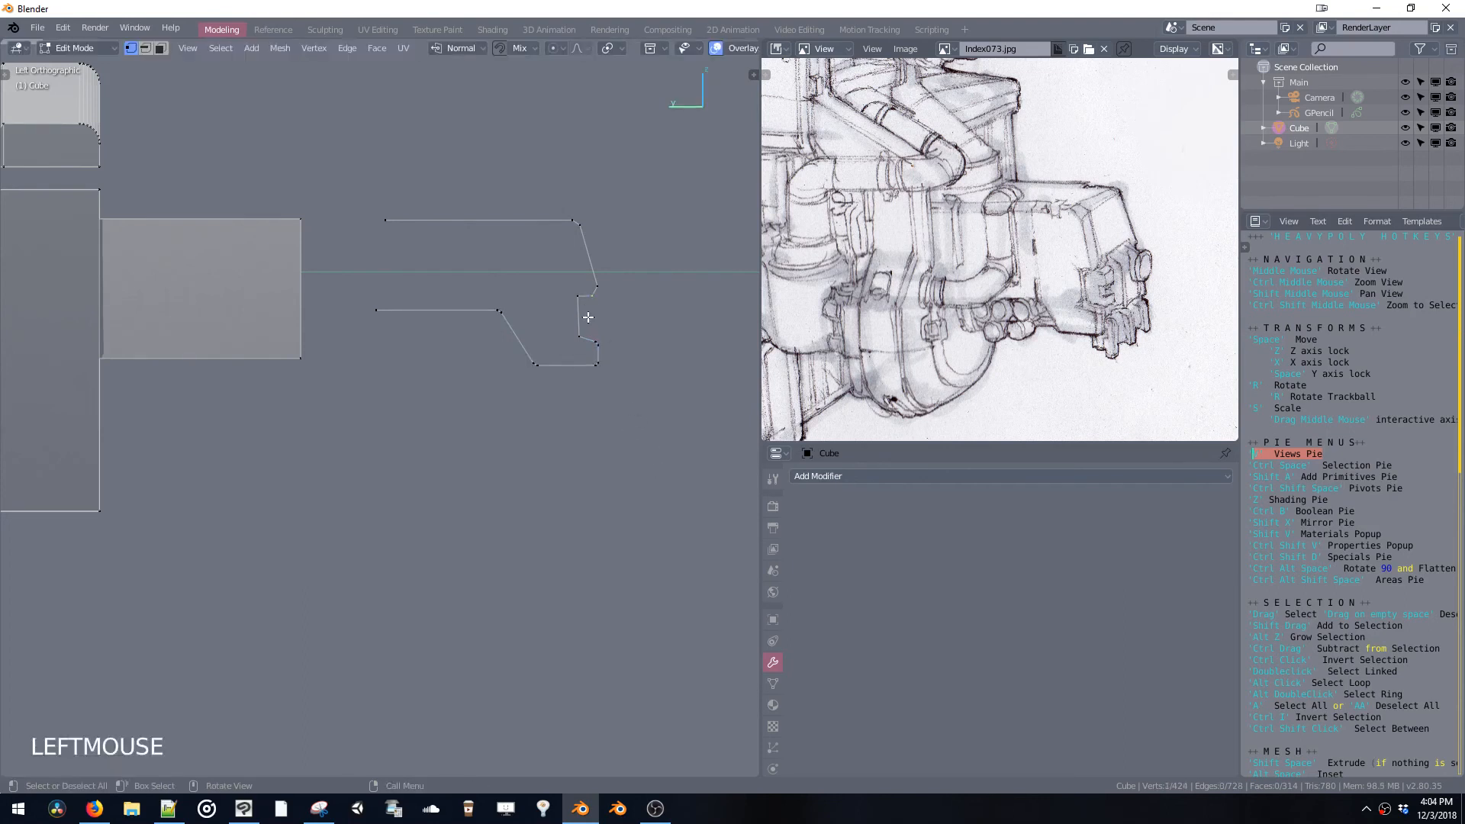
{"action": "key", "text": "ctrl+x"}
{"action": "left_click", "coordinate": [598, 297]}
{"action": "key", "text": "space"}
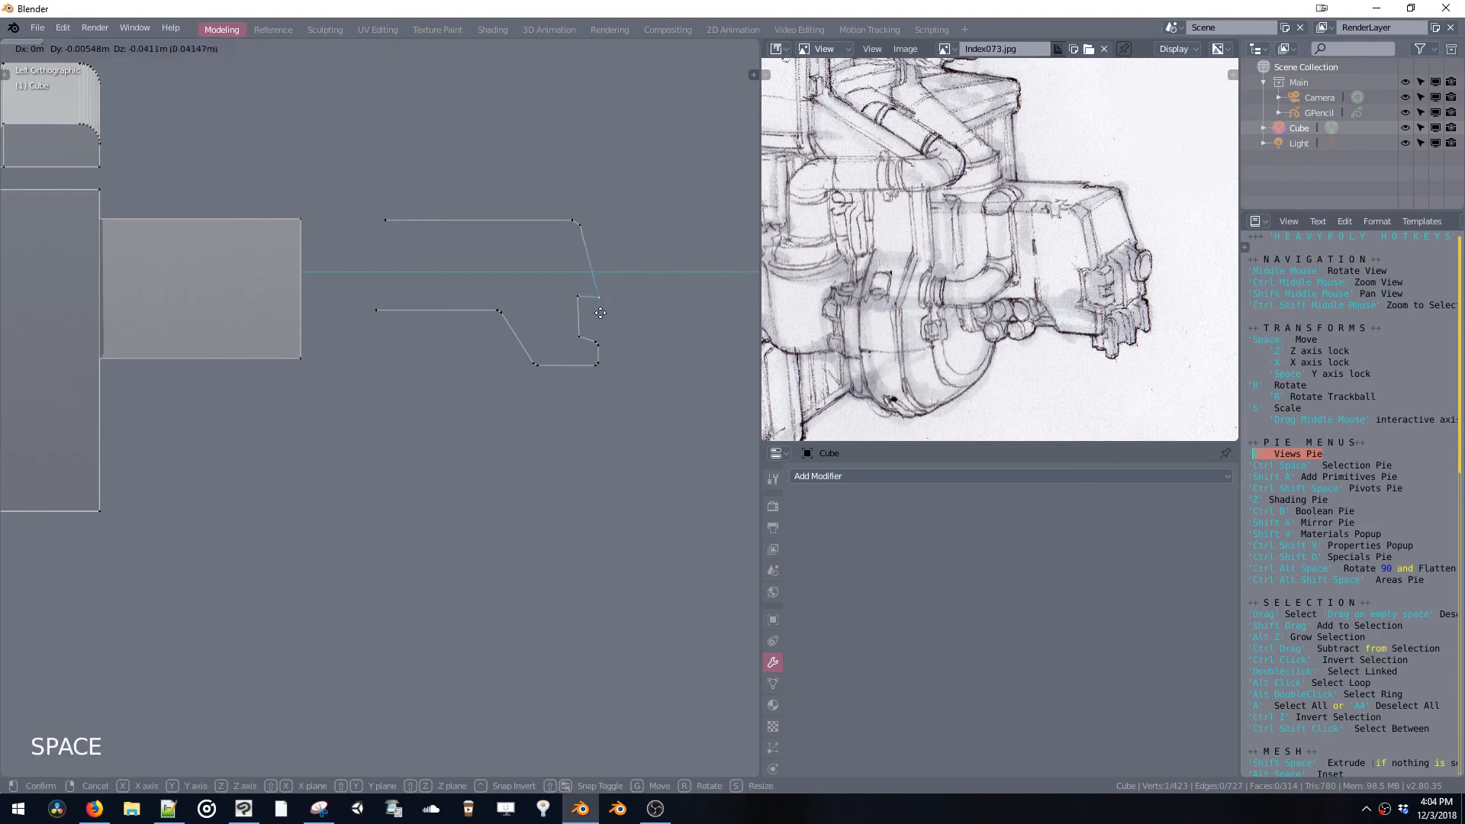
{"action": "left_click", "coordinate": [599, 309]}
Dissolve the extra vertex at the profile's upper corner and move the remaining corner vertex outward along global Y
{"action": "left_click", "coordinate": [577, 227]}
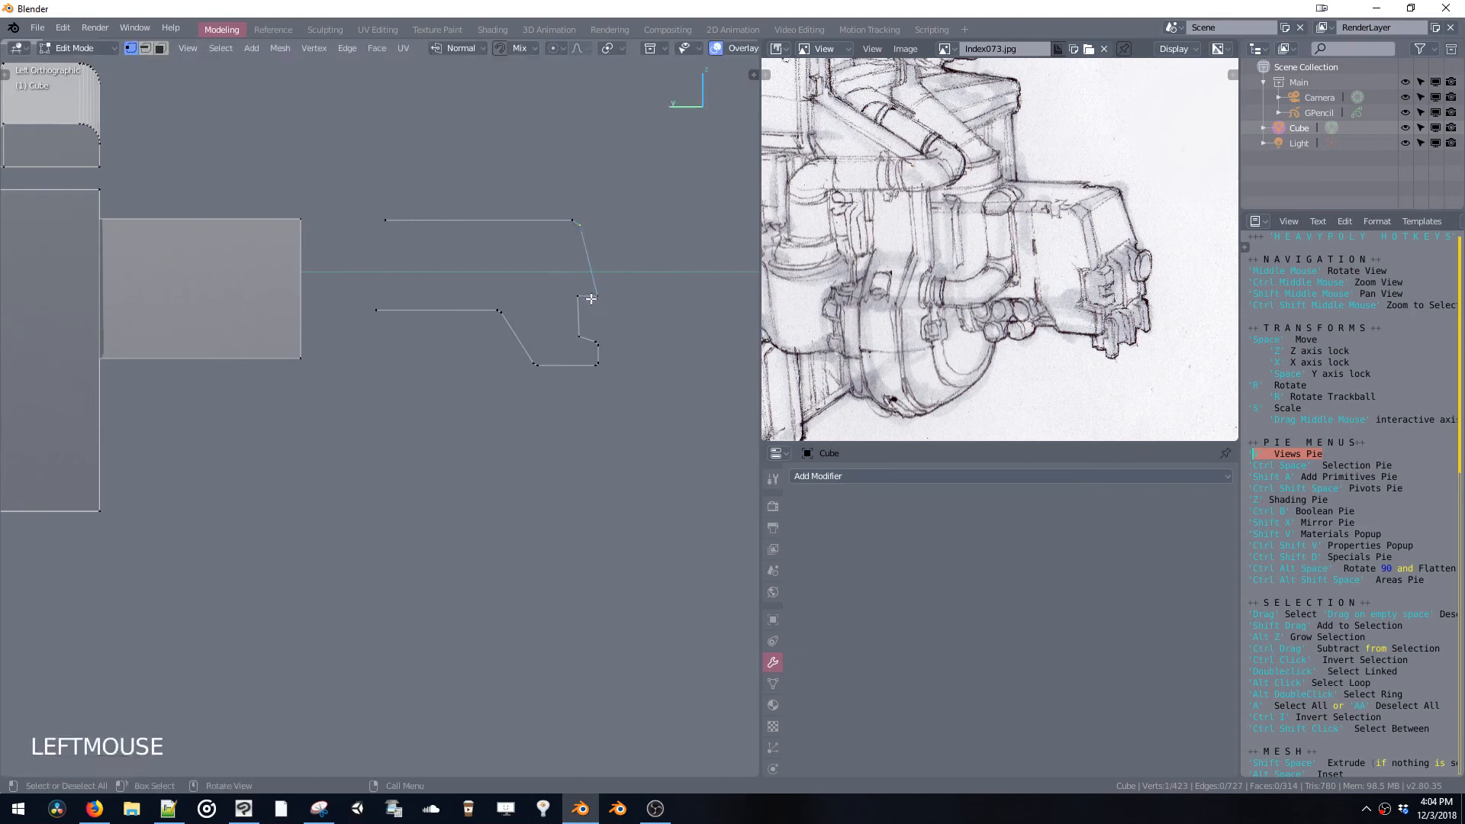
{"action": "key", "text": "ctrl+x"}
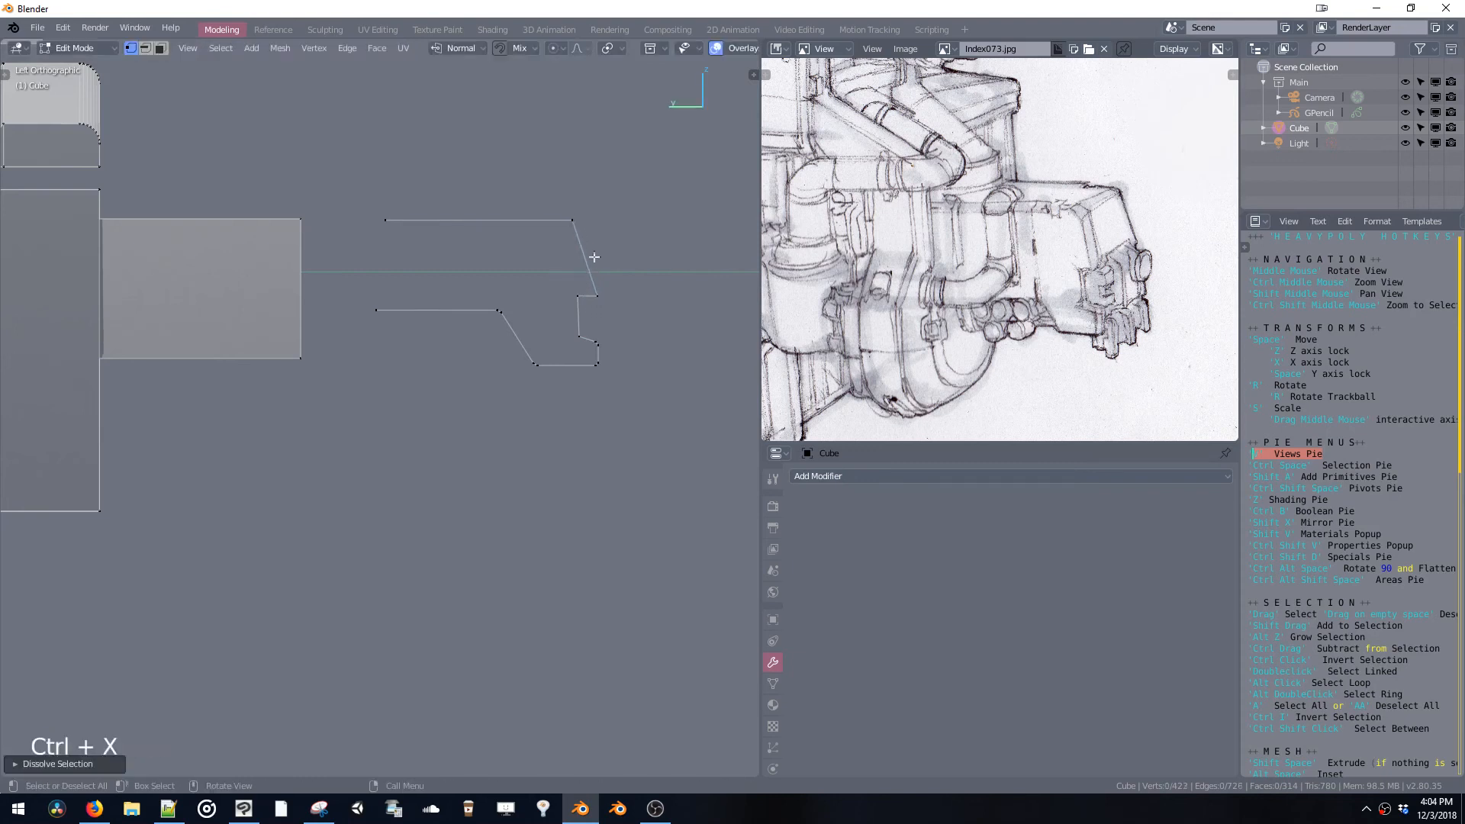
{"action": "left_click", "coordinate": [574, 229]}
{"action": "key", "text": "space"}
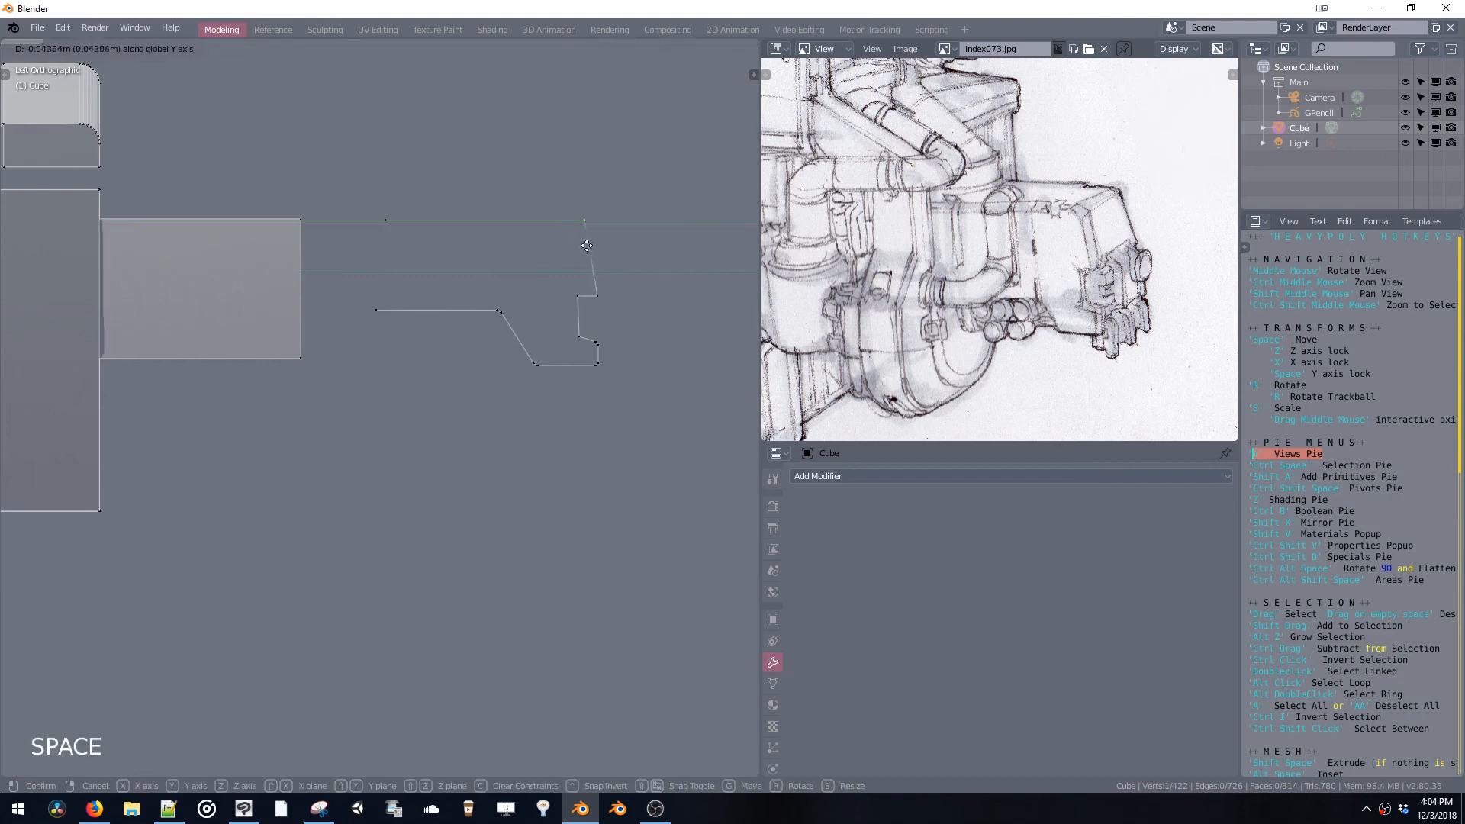
Bevel the two end vertices of the slanted front edge and the notch's two inner vertices with one segment
{"action": "left_click", "coordinate": [595, 294], "text": "shift"}
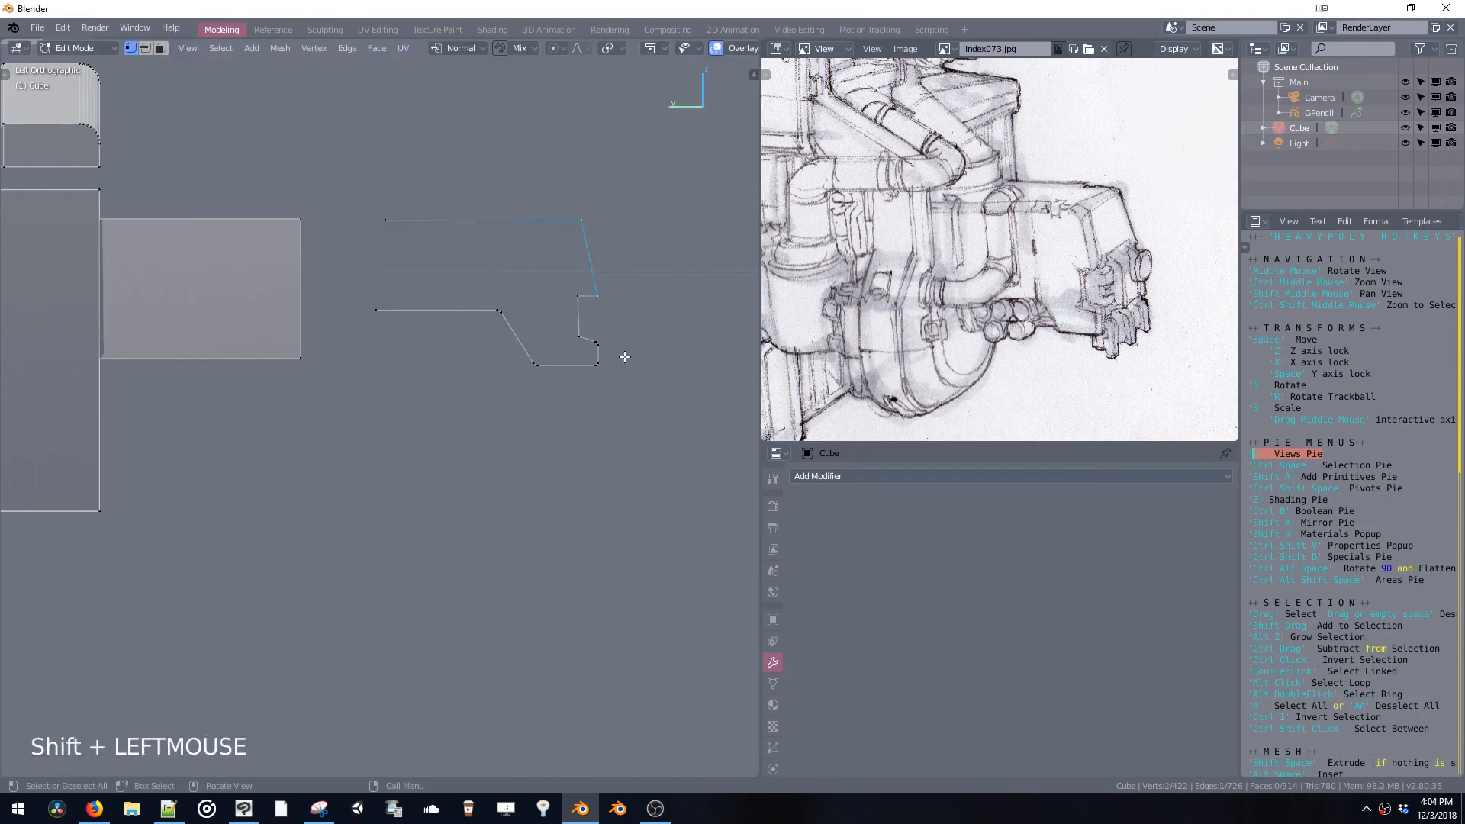
{"action": "key", "text": "b"}
{"action": "left_click", "coordinate": [650, 404]}
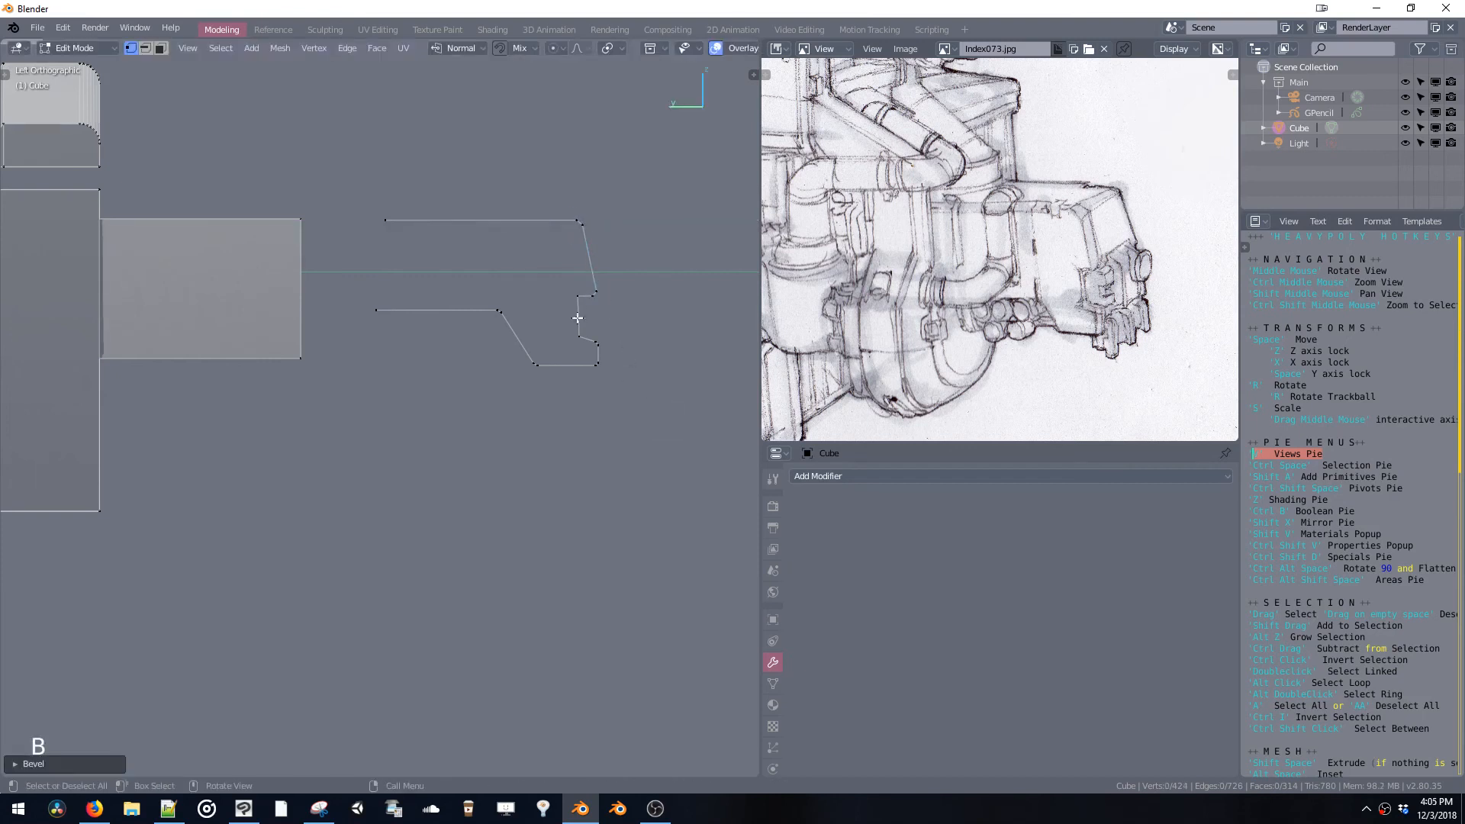
{"action": "left_click", "coordinate": [577, 299]}
{"action": "left_click", "coordinate": [579, 335], "text": "shift"}
{"action": "key", "text": "b"}
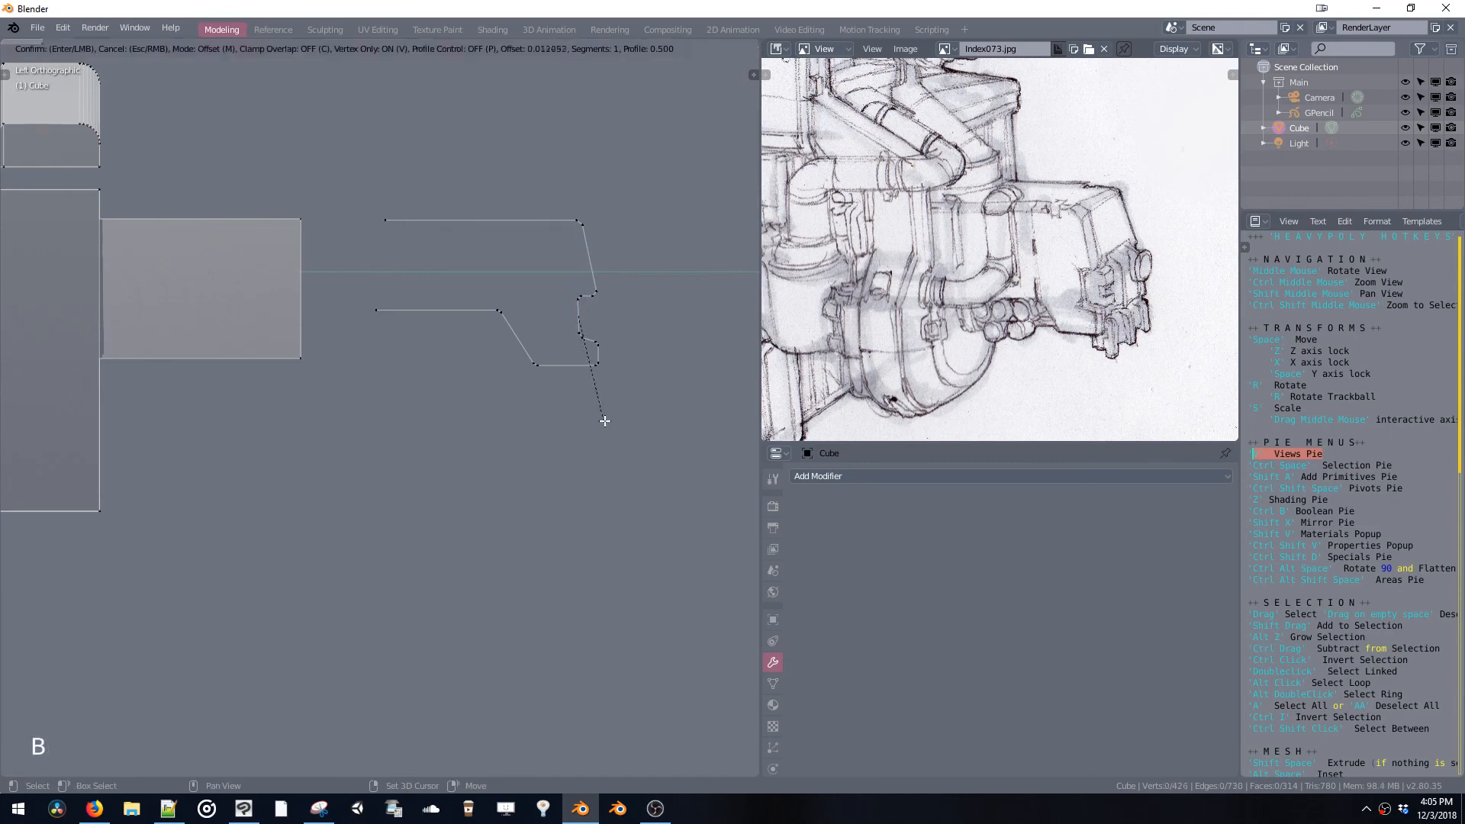
{"action": "left_click", "coordinate": [605, 419]}
Align the profile's two open end vertices vertically with the Front flatten option
{"action": "left_click_drag", "start_coordinate": [353, 213], "coordinate": [428, 334]}
{"action": "key", "text": "ctrl+alt+space"}
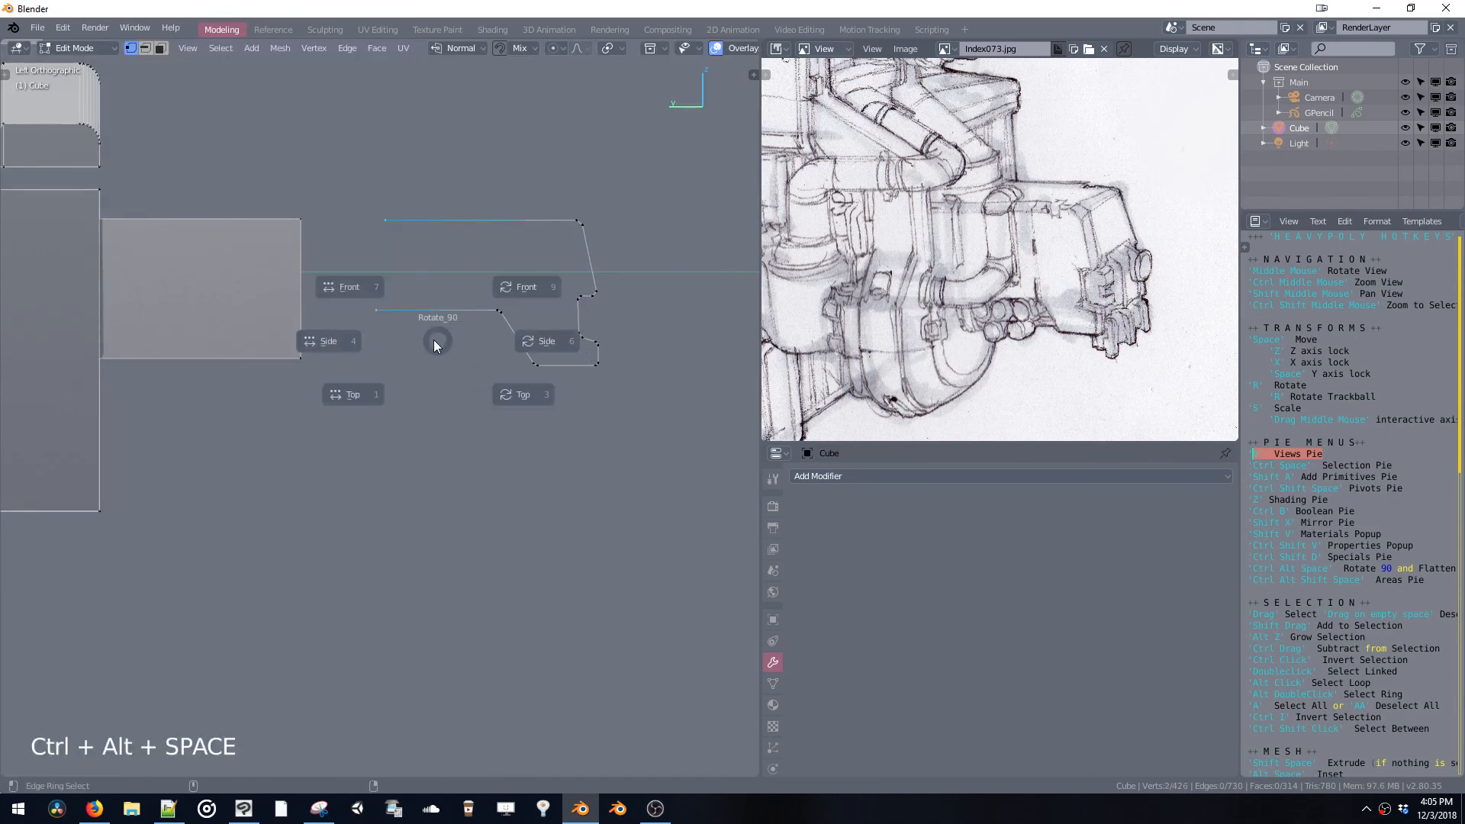
{"action": "left_click", "coordinate": [355, 287]}
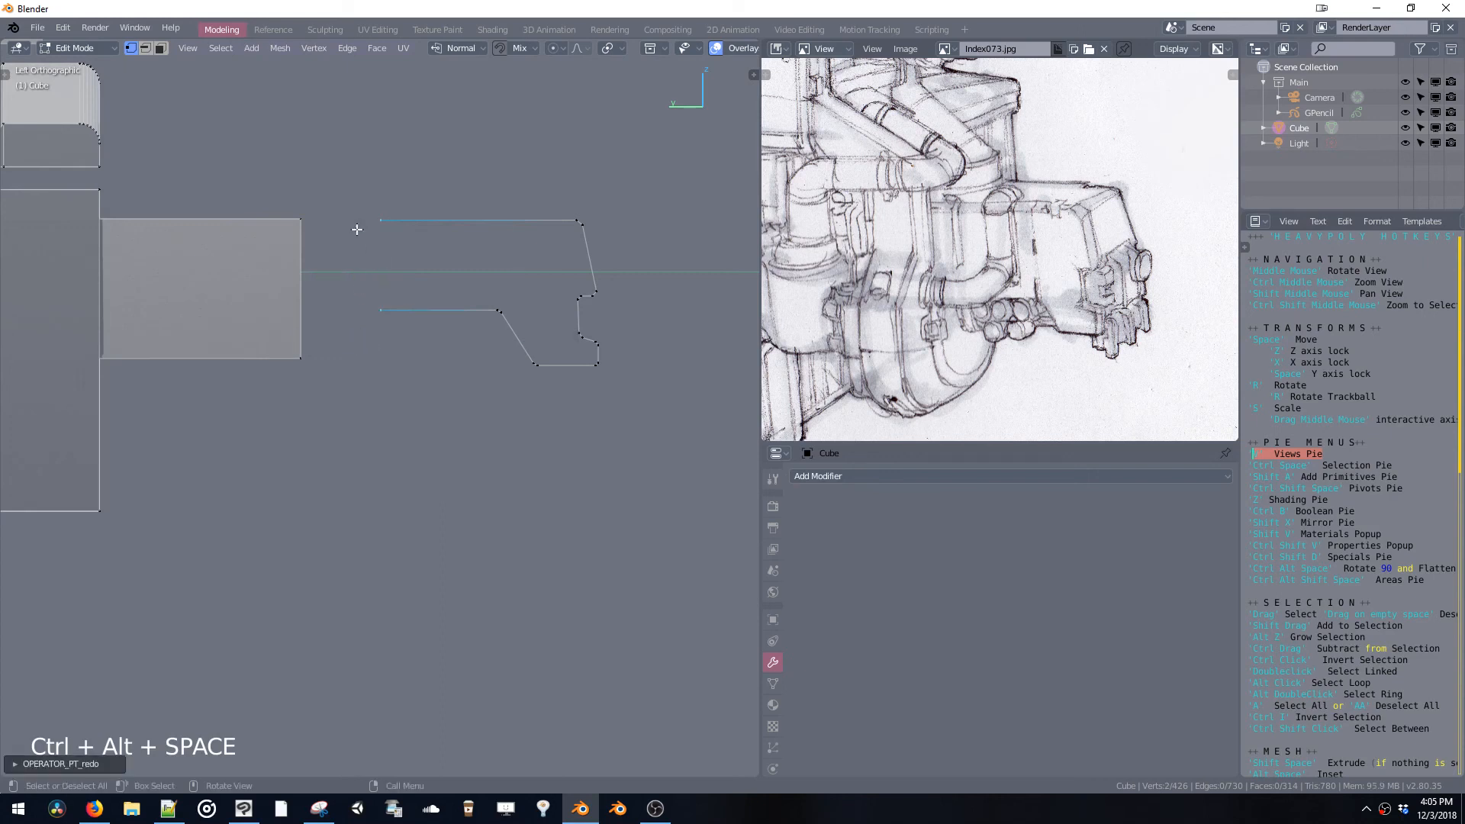
Fill the linked profile outline with a face and extrude it about 0.3 m along global X
{"action": "middle_click_drag", "start_coordinate": [569, 296], "coordinate": [533, 337], "text": "shift"}
{"action": "double_click", "coordinate": [629, 305]}
{"action": "key", "text": "f"}
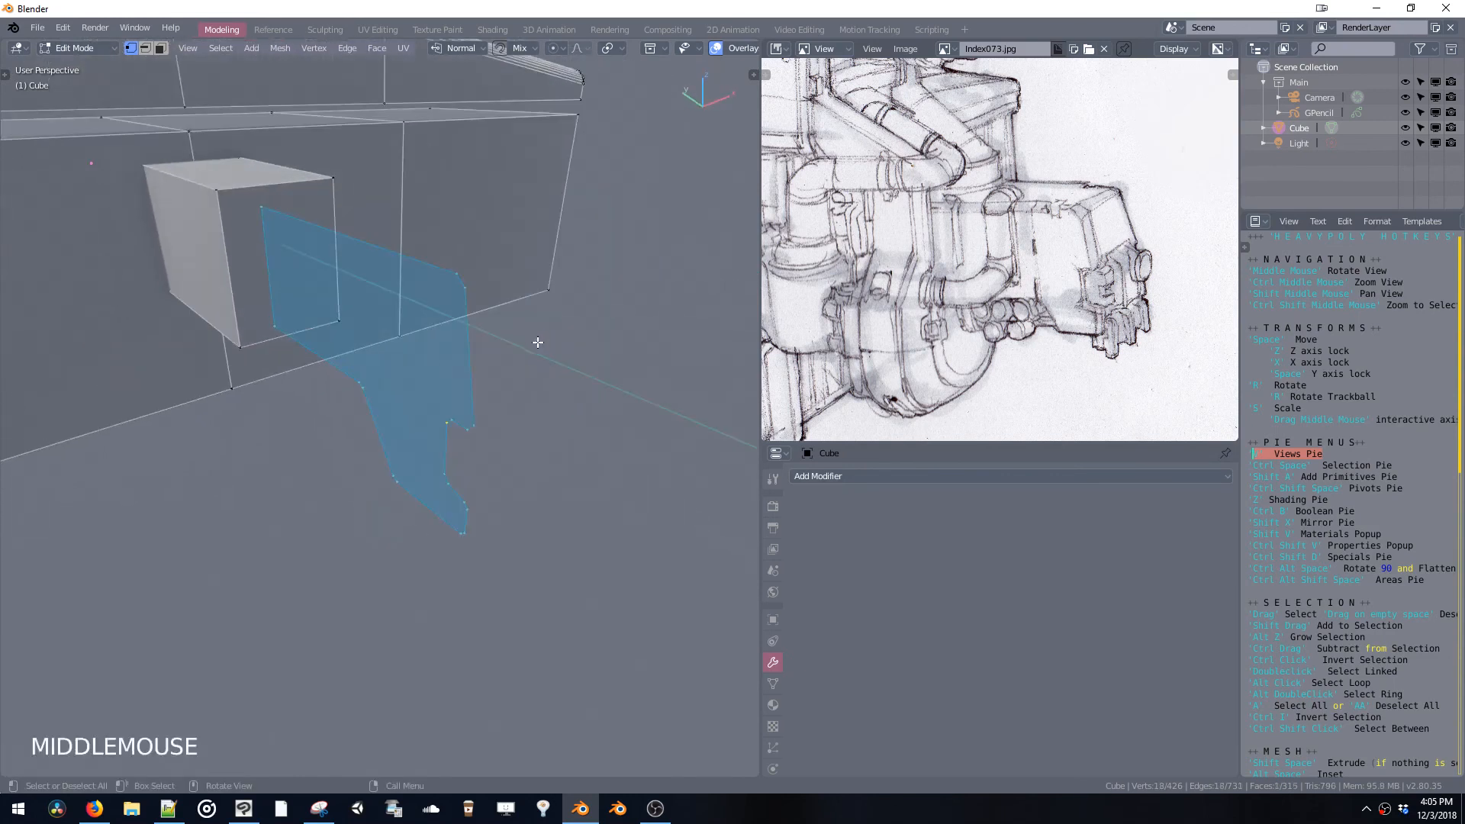
{"action": "key", "text": "shift+space"}
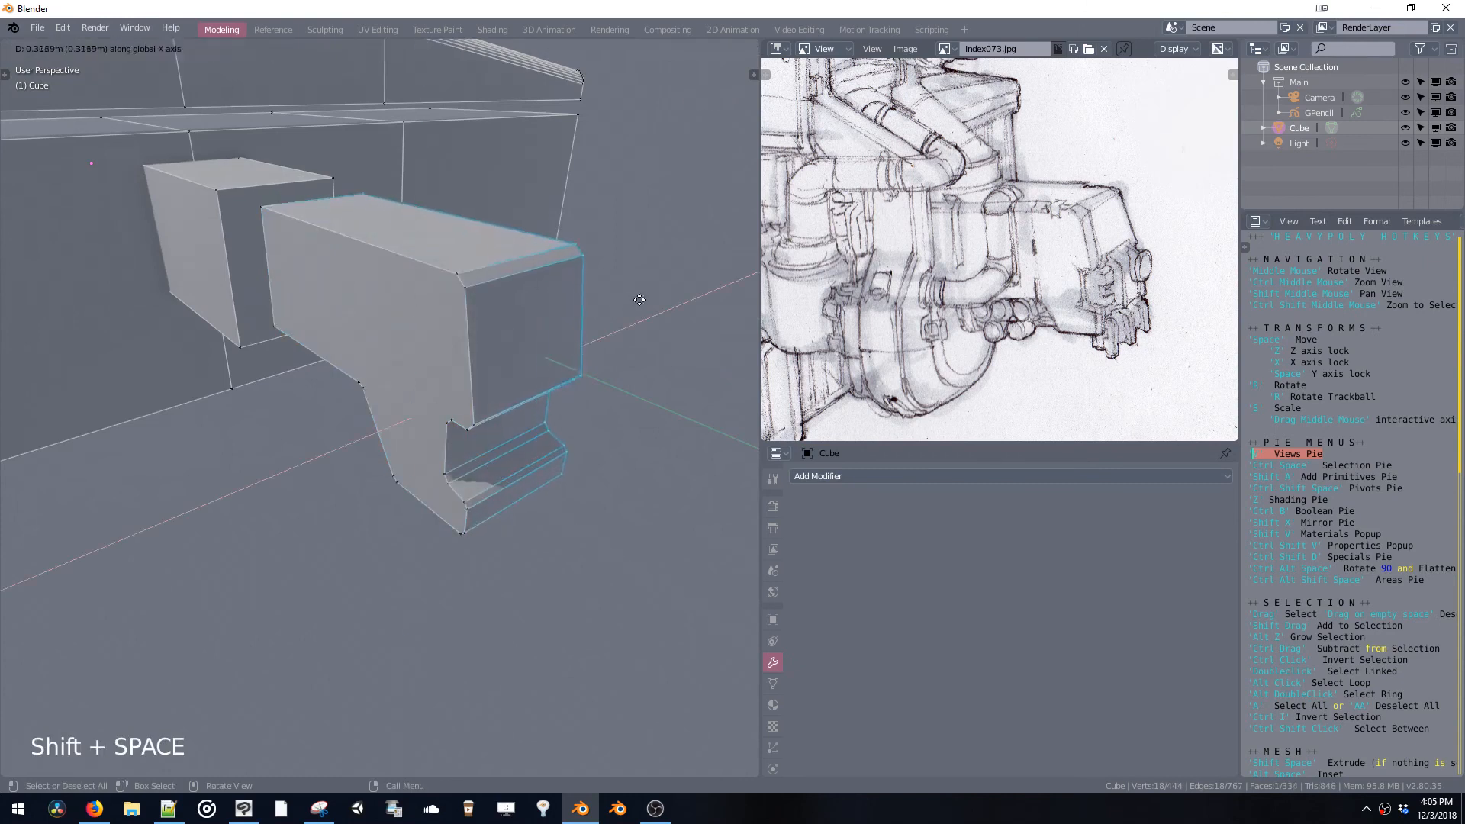
{"action": "key", "text": "x"}
{"action": "key", "text": "x"}
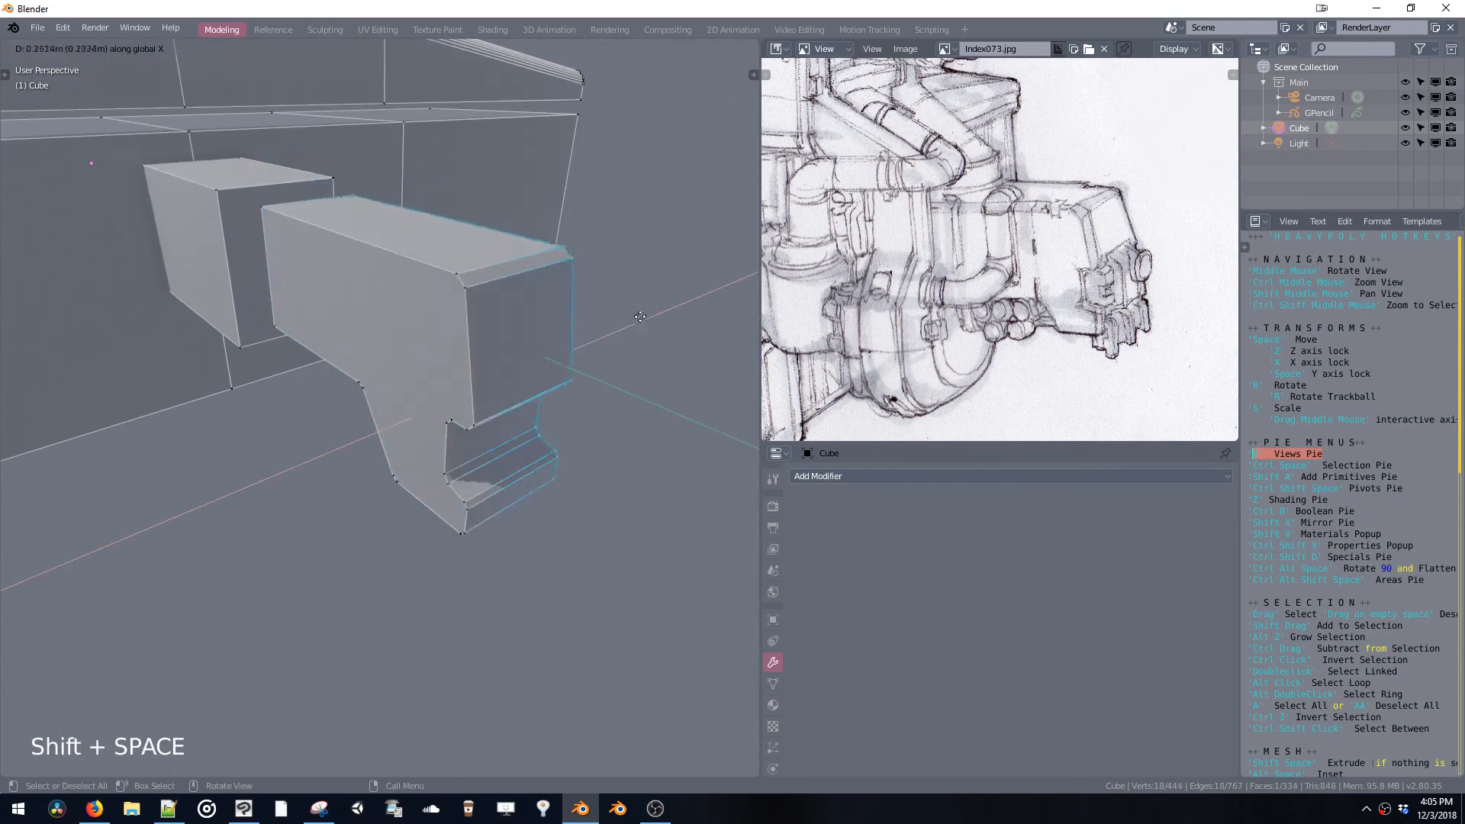
{"action": "left_click", "coordinate": [659, 311]}
Mirror the mesh across X with Symmetry so the extruded rear block becomes symmetric, and deselect everything
{"action": "middle_click_drag", "start_coordinate": [660, 309], "coordinate": [581, 291], "text": "ctrl"}
{"action": "key", "text": "shift+x"}
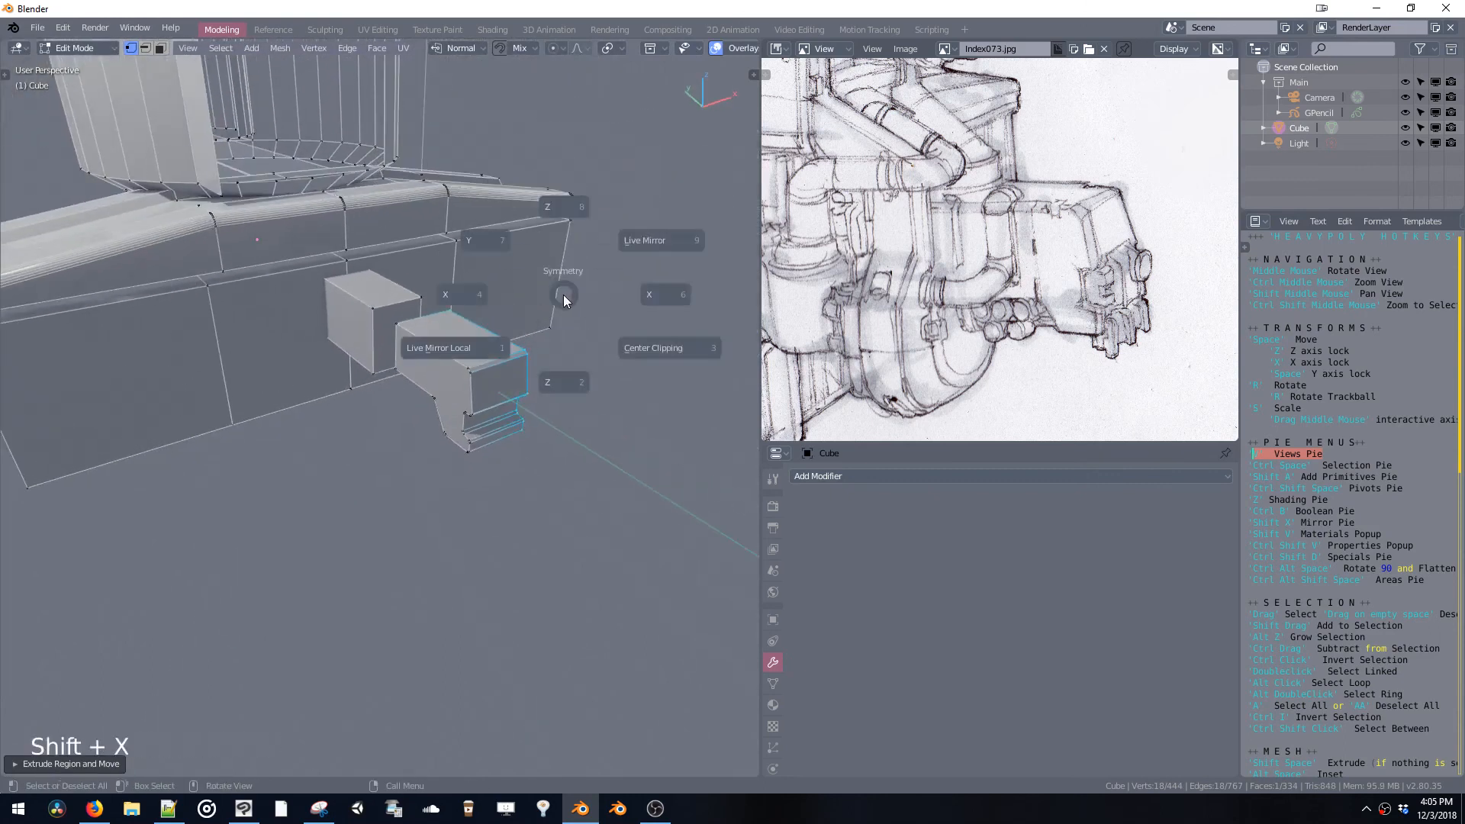
{"action": "left_click", "coordinate": [653, 296]}
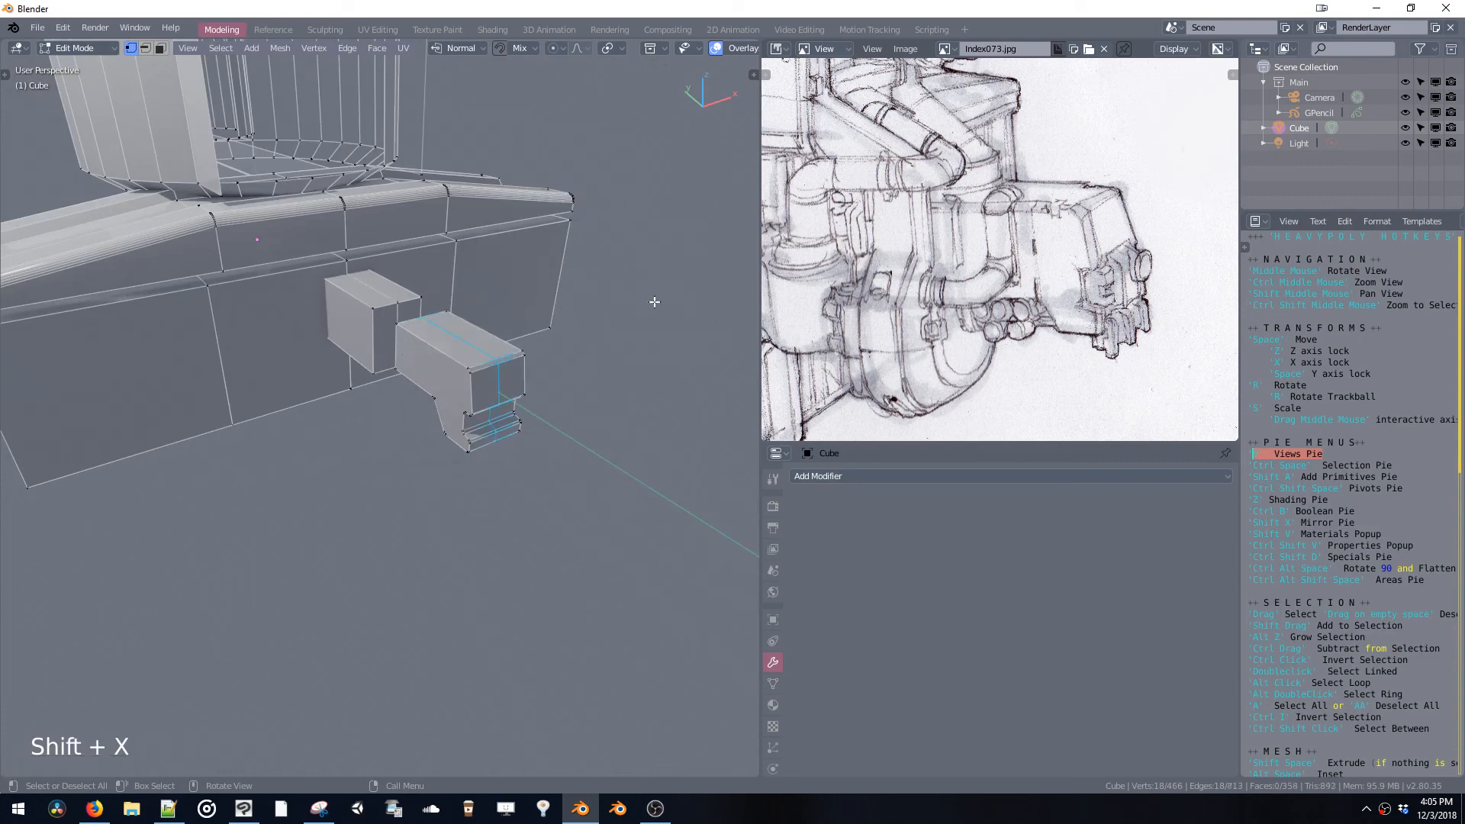
{"action": "middle_click_drag", "start_coordinate": [654, 298], "coordinate": [551, 312]}
{"action": "left_click", "coordinate": [610, 309]}
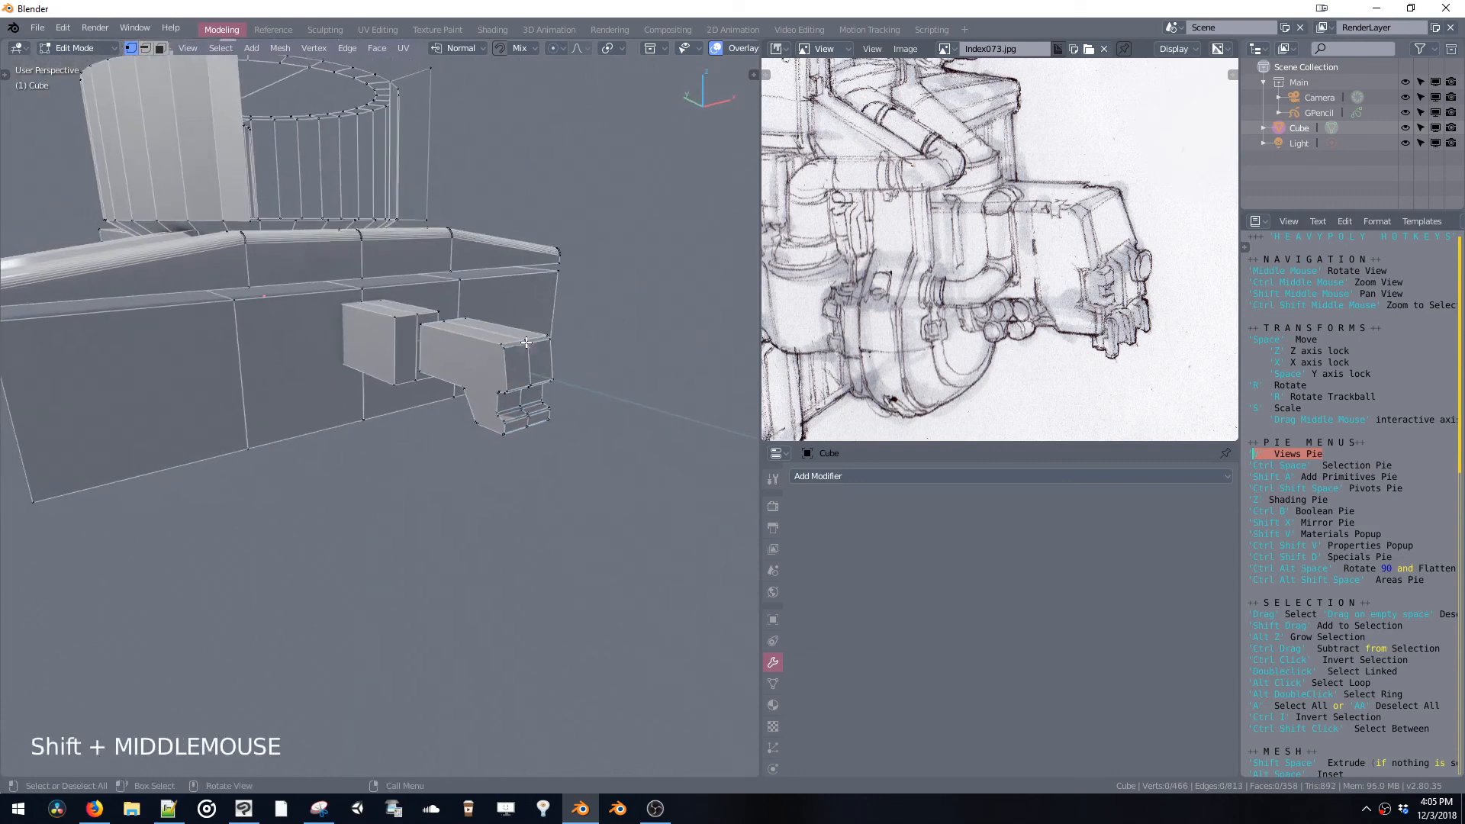
Select the rear block's upper faces in face mode and raise them about 0.06 m along global Z
{"action": "key", "text": "ctrl+space"}
{"action": "left_click", "coordinate": [501, 340]}
{"action": "left_click", "coordinate": [523, 334], "text": "shift"}
{"action": "left_click", "coordinate": [531, 341], "text": "shift"}
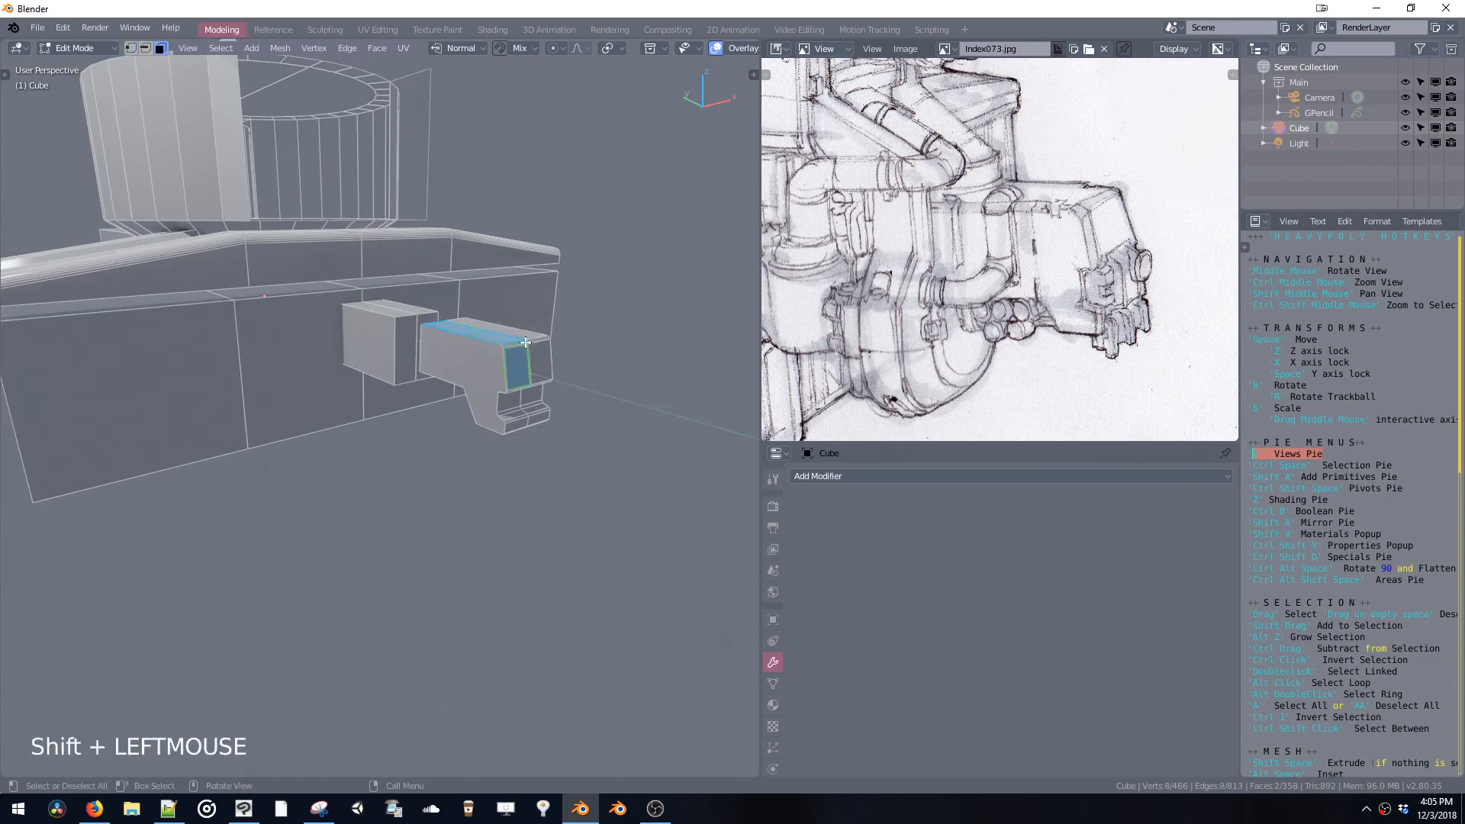
{"action": "left_click", "coordinate": [520, 344]}
{"action": "left_click", "coordinate": [533, 339], "text": "shift"}
{"action": "left_click", "coordinate": [495, 337], "text": "shift"}
{"action": "key", "text": "space"}
{"action": "key", "text": "z"}
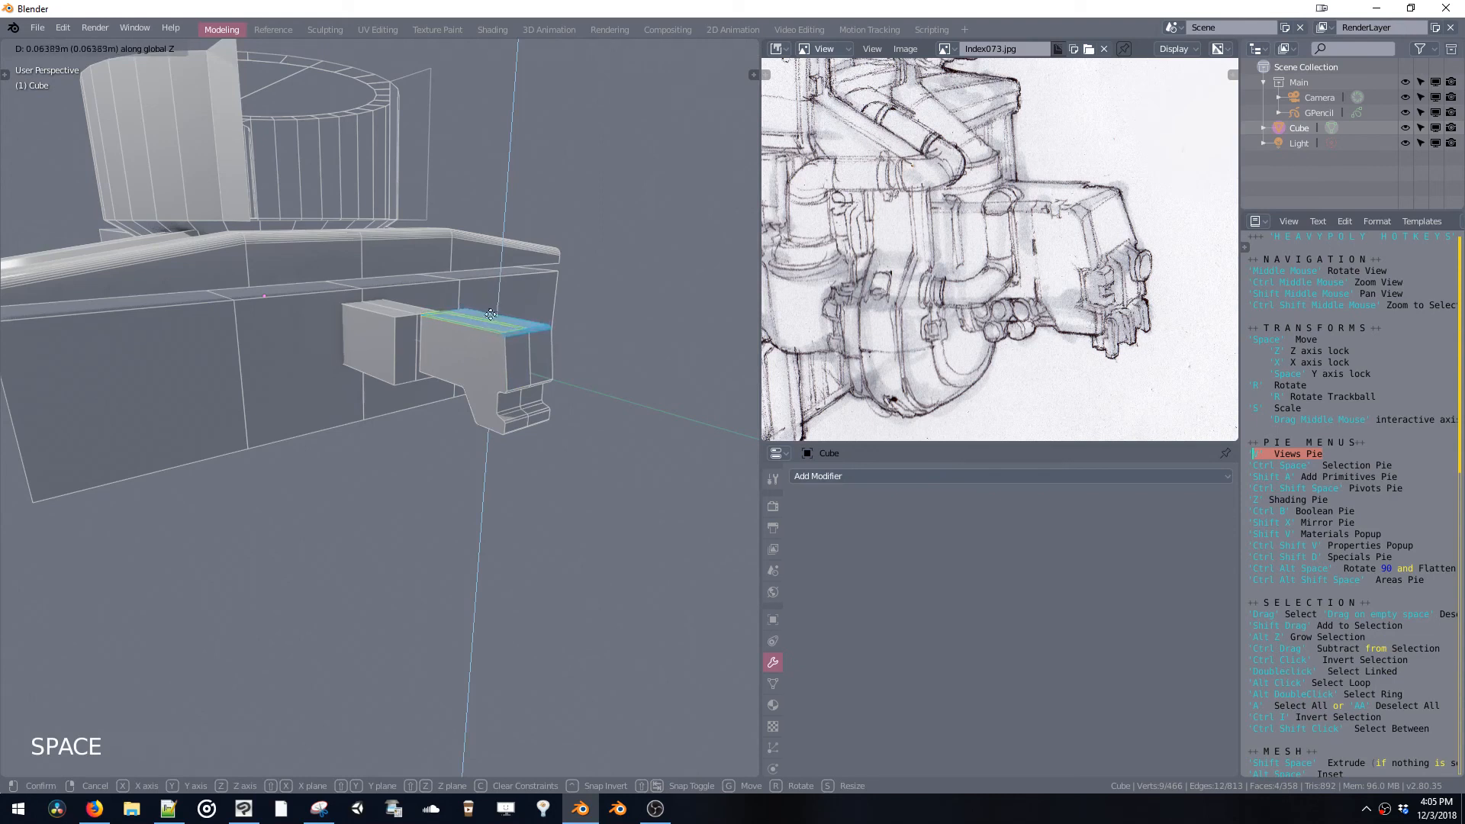
{"action": "left_click", "coordinate": [492, 289]}
Try deleting the small cube beside the rear block, and undo the deletion
{"action": "left_click", "coordinate": [590, 309]}
{"action": "key", "text": "x"}
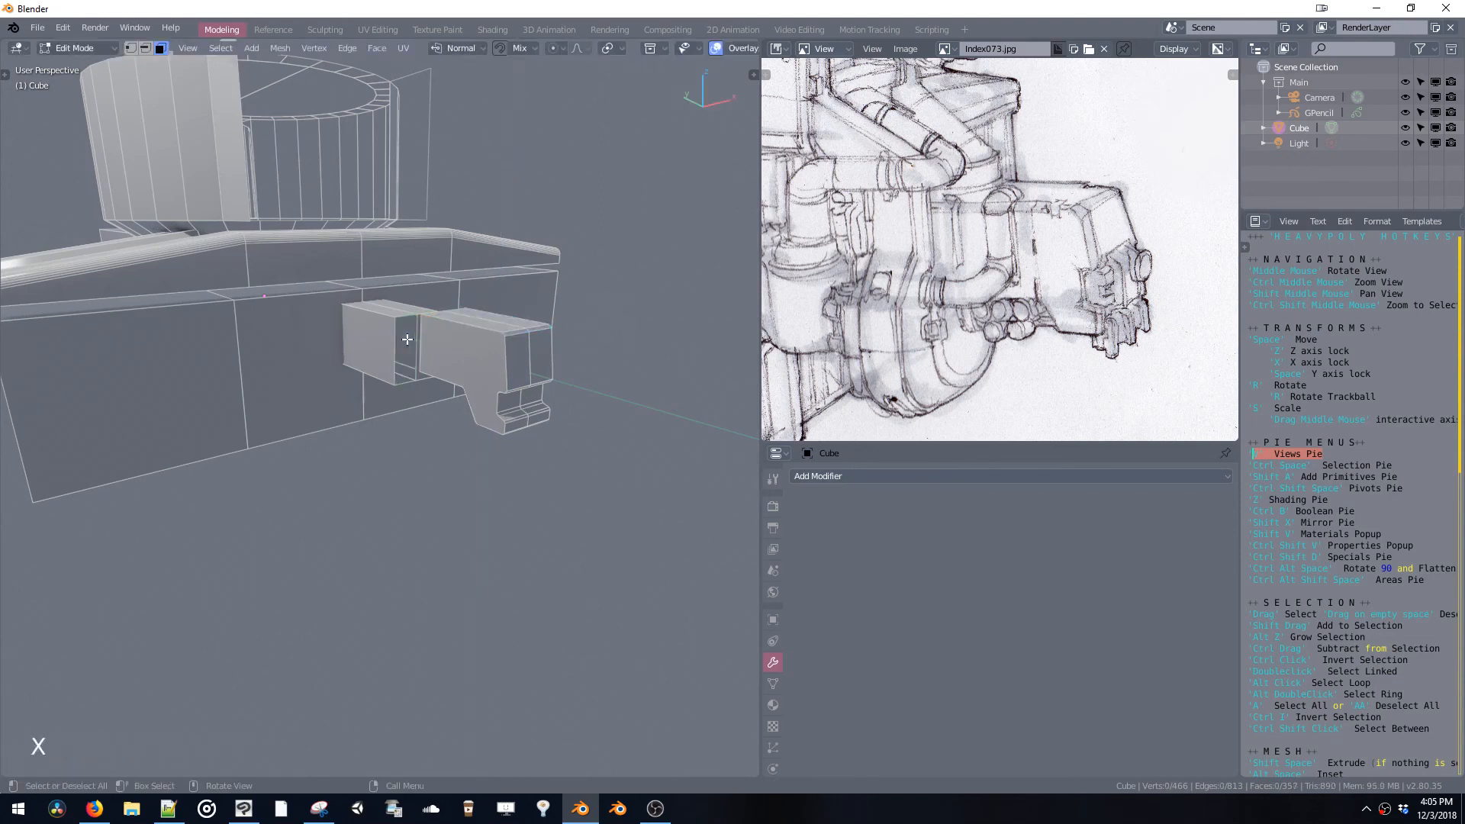
{"action": "double_click", "coordinate": [392, 337]}
{"action": "key", "text": "x"}
{"action": "double_click", "coordinate": [446, 348]}
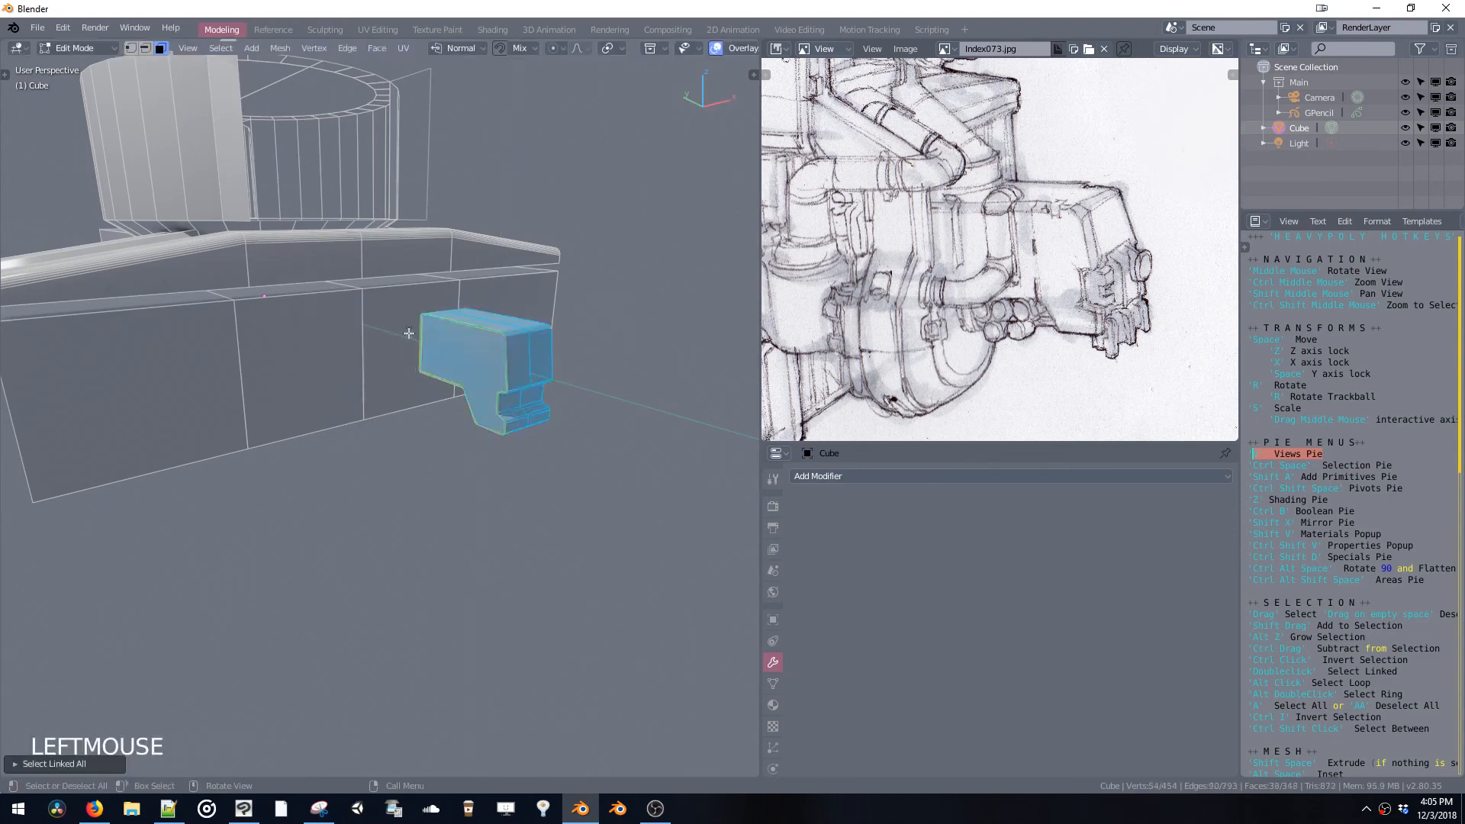
{"action": "key", "text": "ctrl+z"}
{"action": "key", "text": "ctrl+z"}
Select the whole small cube between the body and the rear block and delete it
{"action": "double_click", "coordinate": [379, 337]}
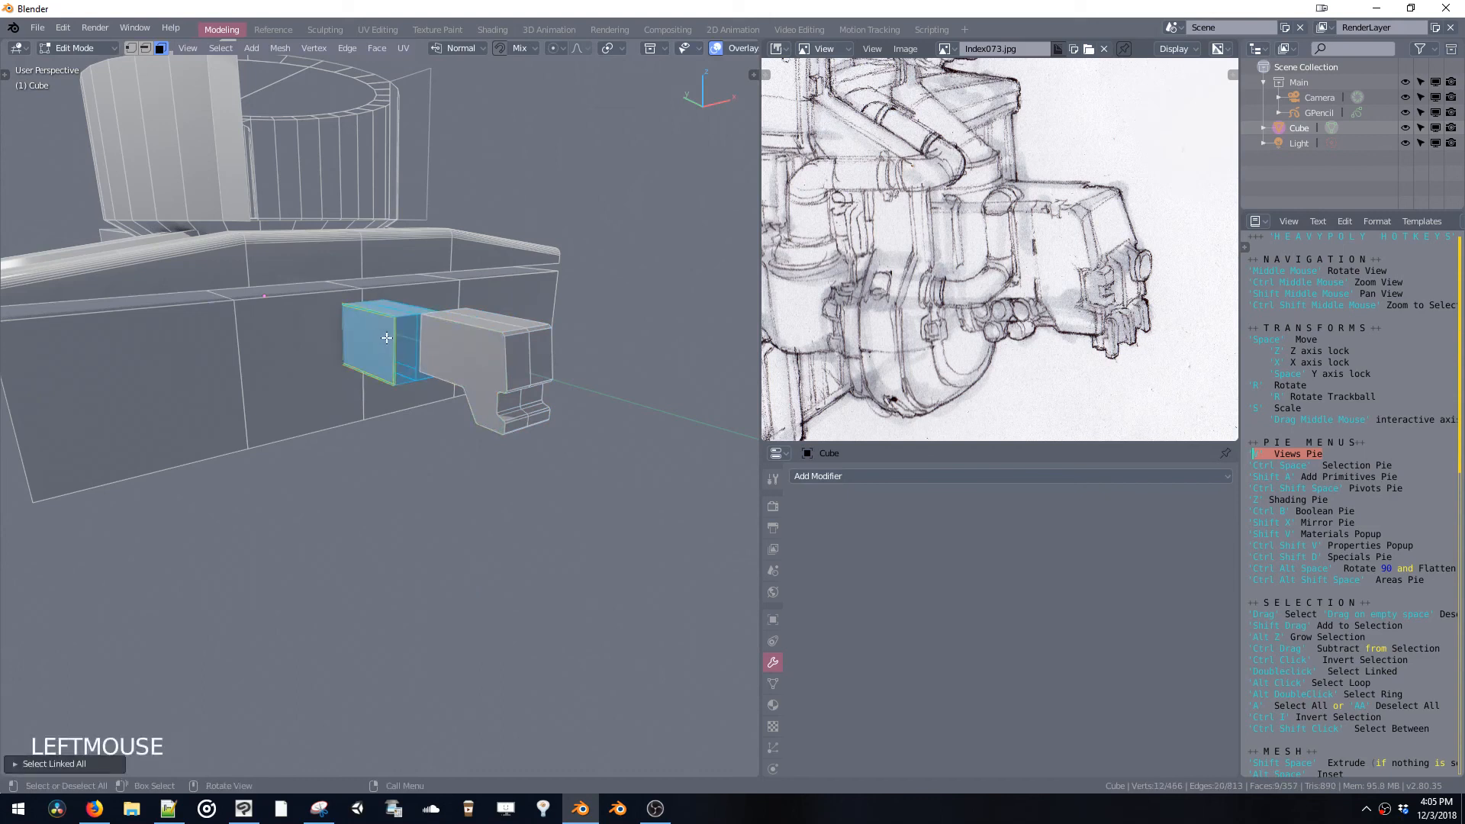
{"action": "key", "text": "x"}
Select the entire rear block, scale it up to about 1.1 times its size and move it closer to the body
{"action": "left_click", "coordinate": [501, 359]}
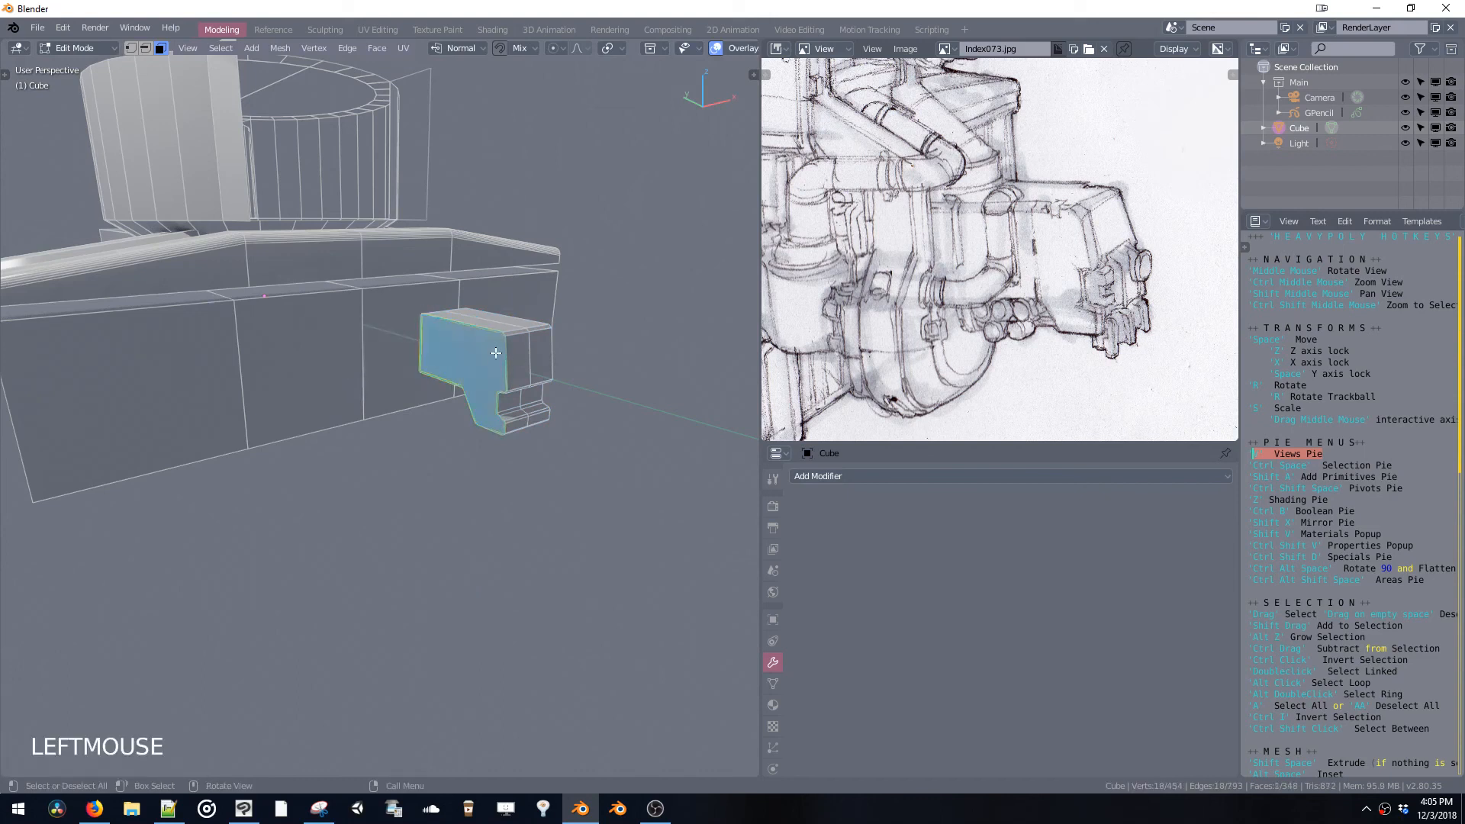
{"action": "double_click", "coordinate": [495, 355]}
{"action": "key", "text": "s"}
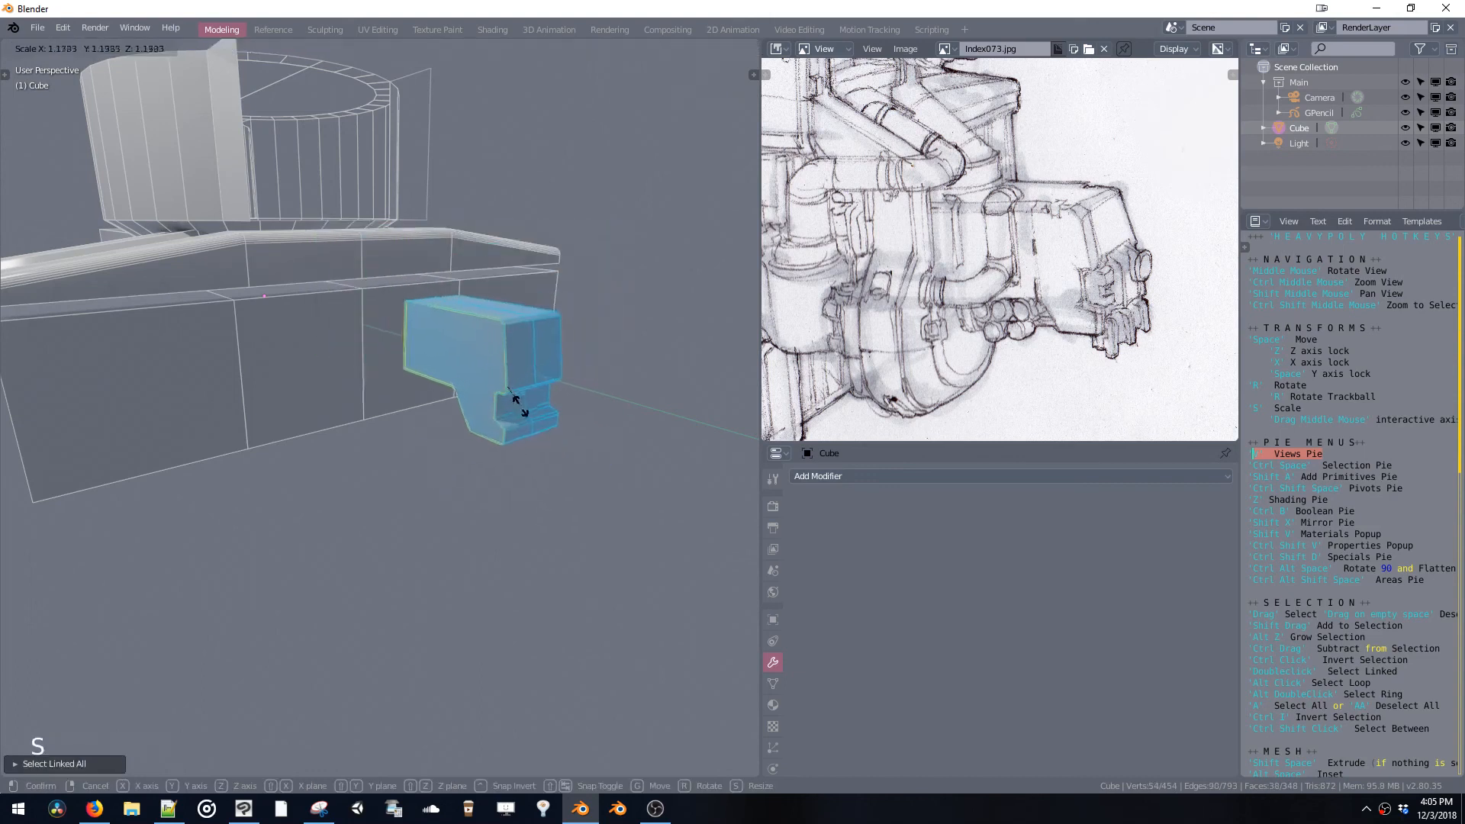
{"action": "left_click", "coordinate": [497, 415]}
{"action": "middle_click_drag", "start_coordinate": [496, 415], "coordinate": [585, 409]}
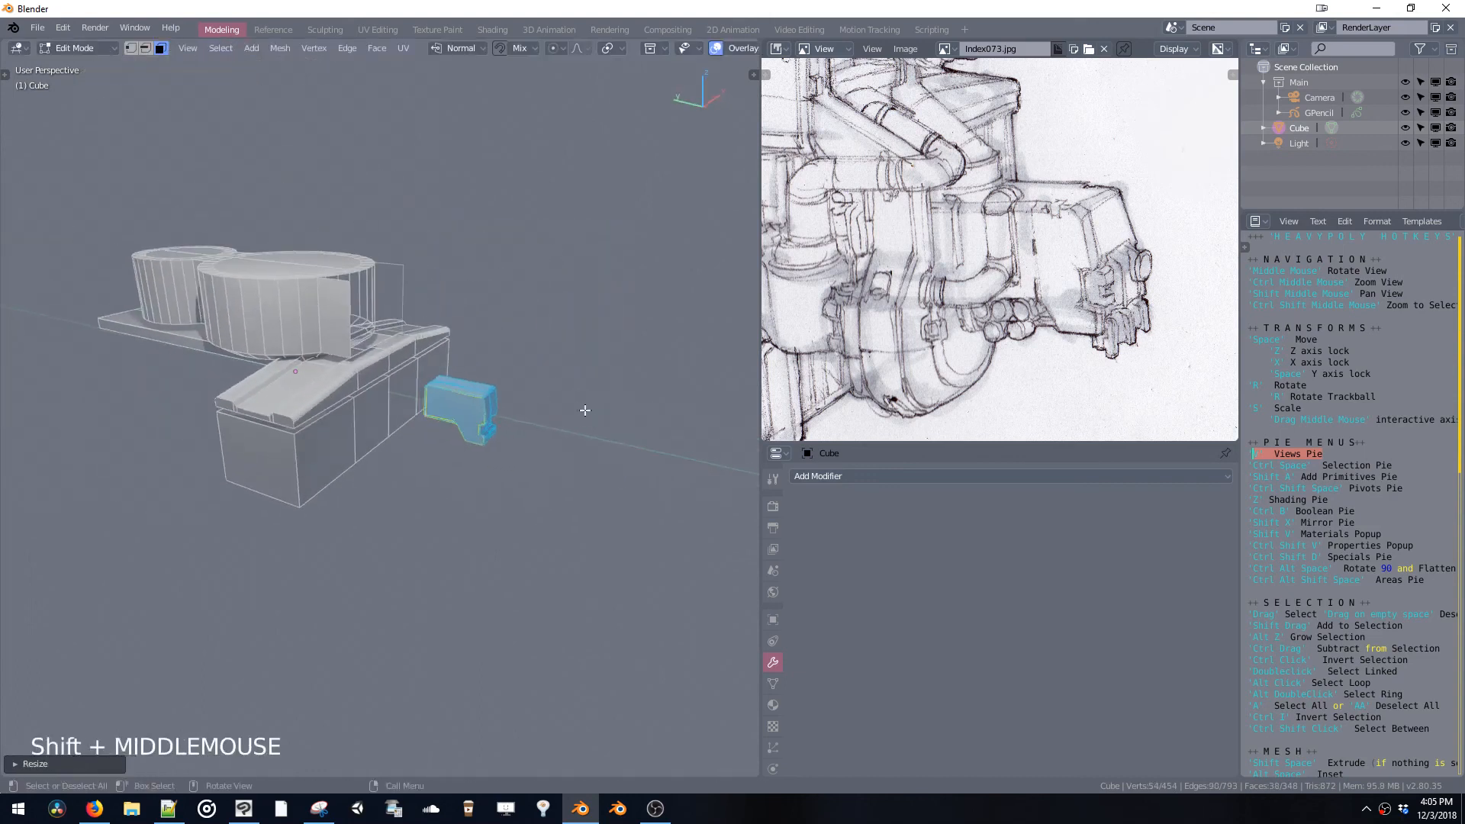
{"action": "key", "text": "space"}
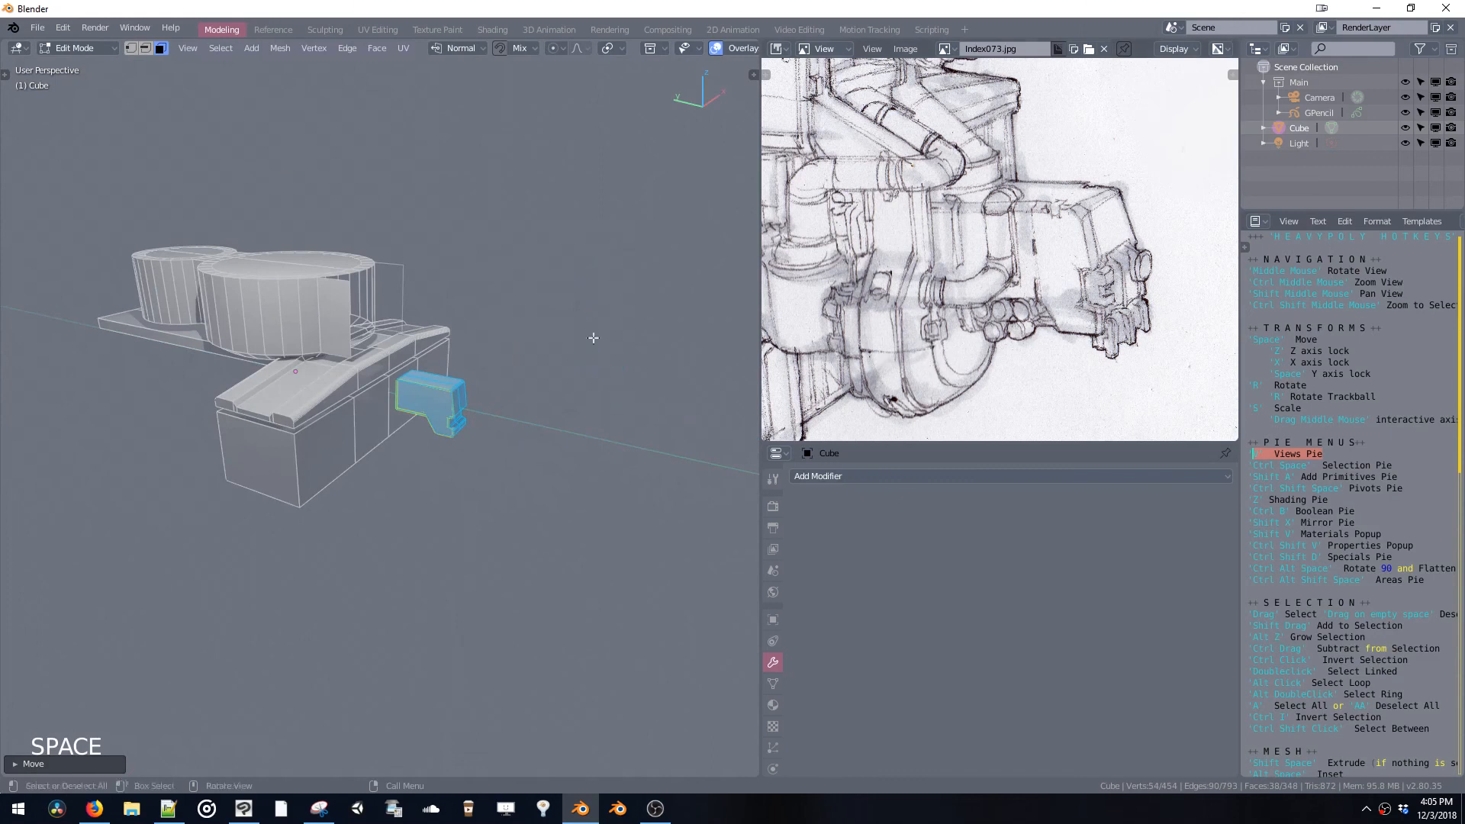
Select the rear block's two end faces facing the body and add a 32-sided circle there
{"action": "mouse_move", "coordinate": [592, 336]}
{"action": "middle_mouse_down"}
{"action": "mouse_move", "coordinate": [580, 277]}
{"action": "mouse_move", "coordinate": [523, 356]}
{"action": "mouse_move", "coordinate": [413, 351]}
{"action": "mouse_move", "coordinate": [593, 359]}
{"action": "middle_mouse_up"}
{"action": "key", "text": "ctrl+space"}
{"action": "left_click", "coordinate": [406, 334]}
{"action": "left_click", "coordinate": [398, 328], "text": "shift"}
{"action": "key", "text": "shift+a"}
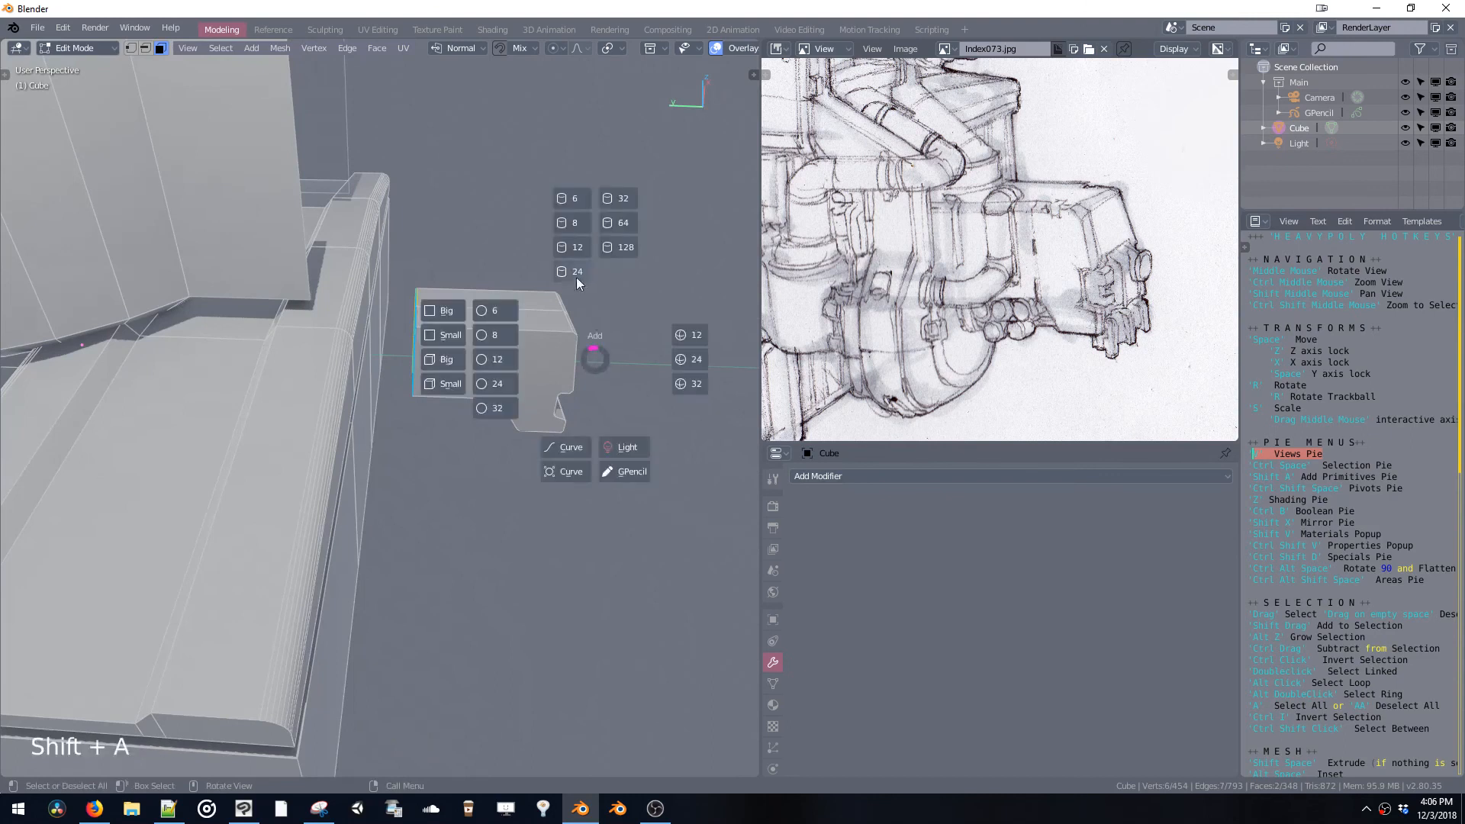
{"action": "left_click", "coordinate": [493, 409]}
Scale the new circle down to about 0.54 and move it lower against the rear block
{"action": "middle_click_drag", "start_coordinate": [492, 409], "coordinate": [561, 507]}
{"action": "key", "text": "s"}
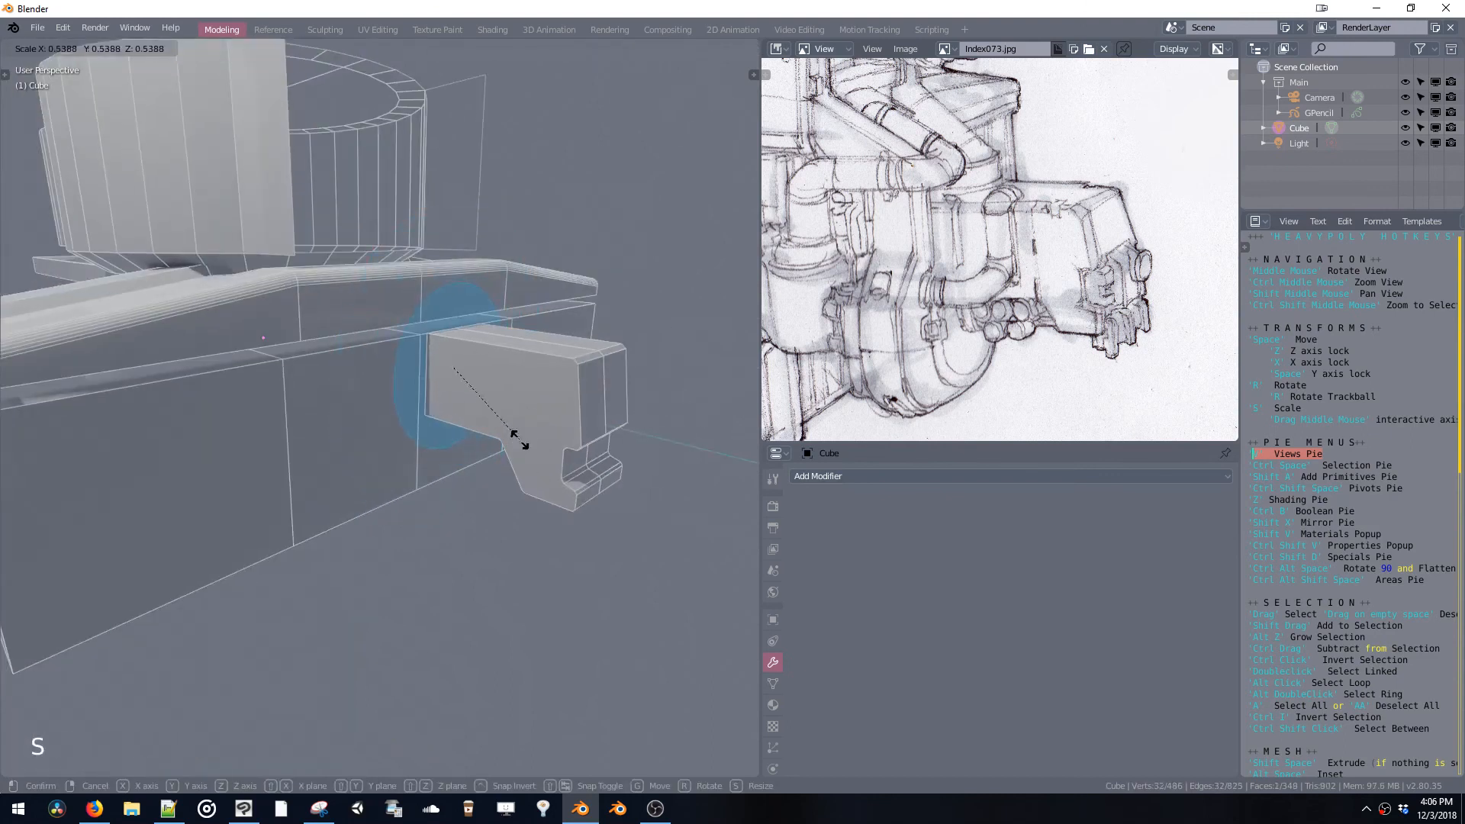
{"action": "left_click", "coordinate": [519, 439]}
{"action": "key", "text": "space"}
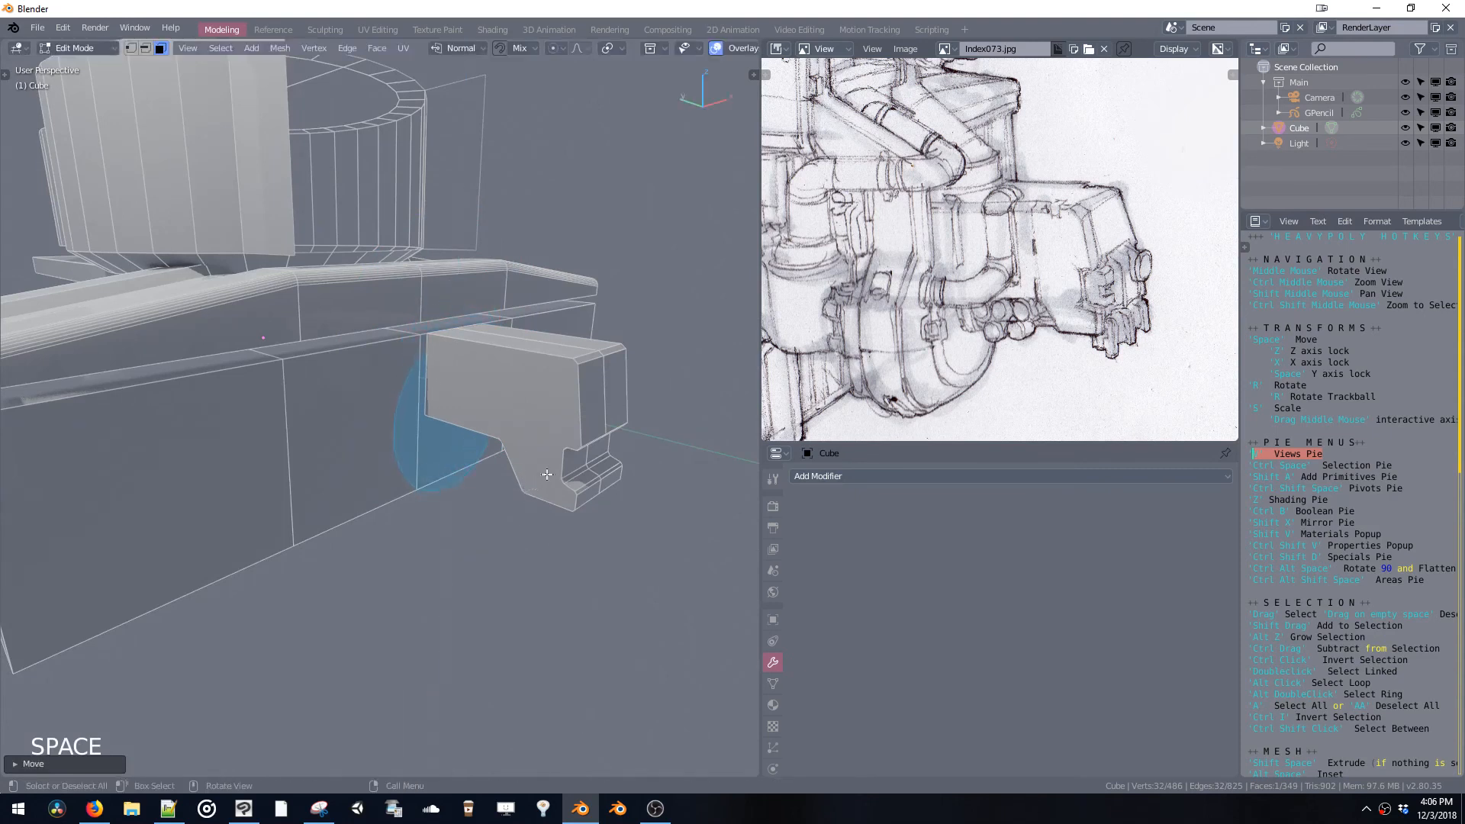
{"action": "left_click", "coordinate": [529, 488]}
Extrude the circle face about 0.42 m towards the body to form a thick disc
{"action": "middle_click_drag", "start_coordinate": [529, 487], "coordinate": [572, 484]}
{"action": "key", "text": "shift+space"}
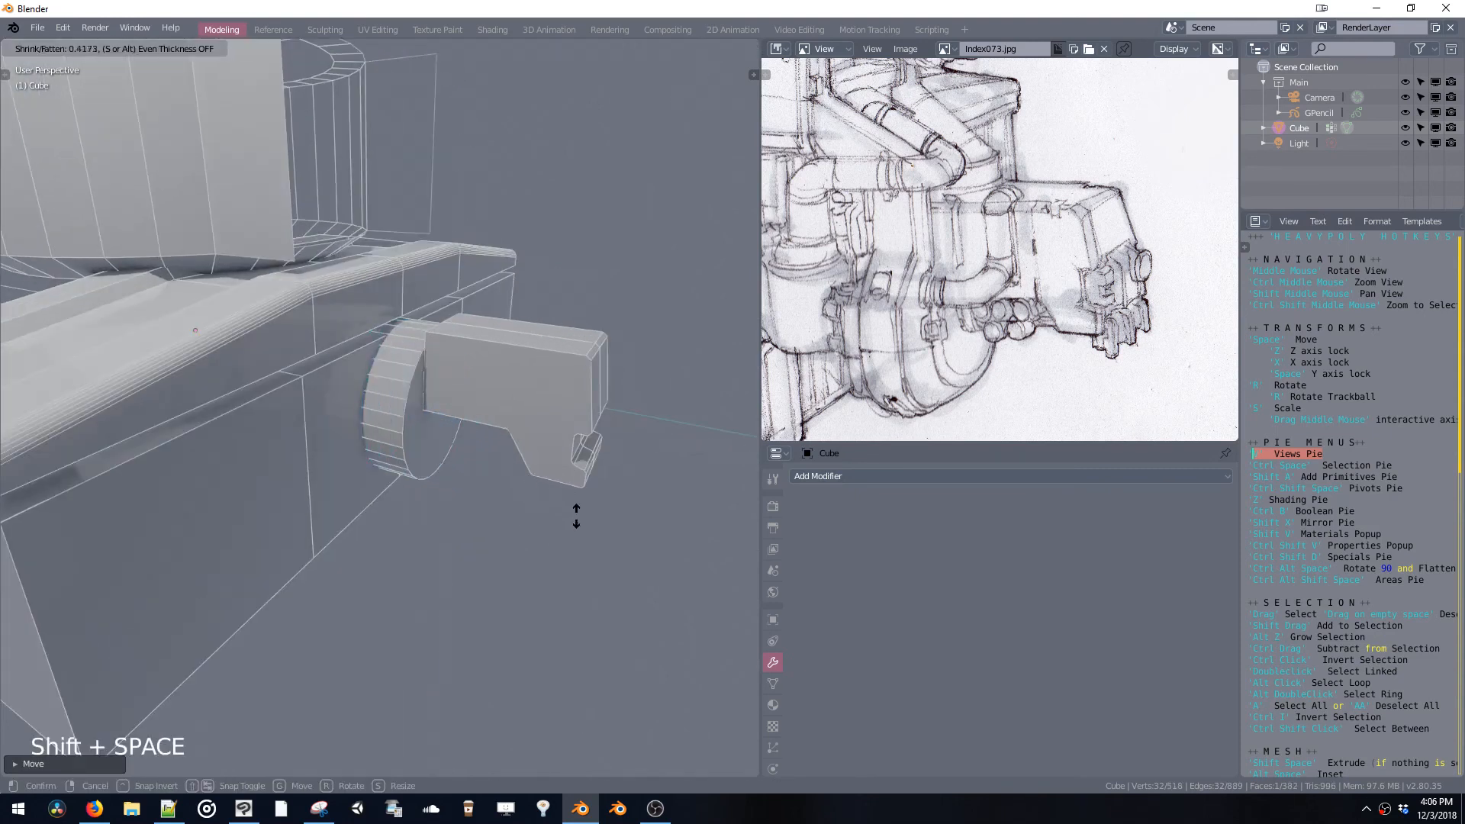
{"action": "left_click", "coordinate": [571, 504]}
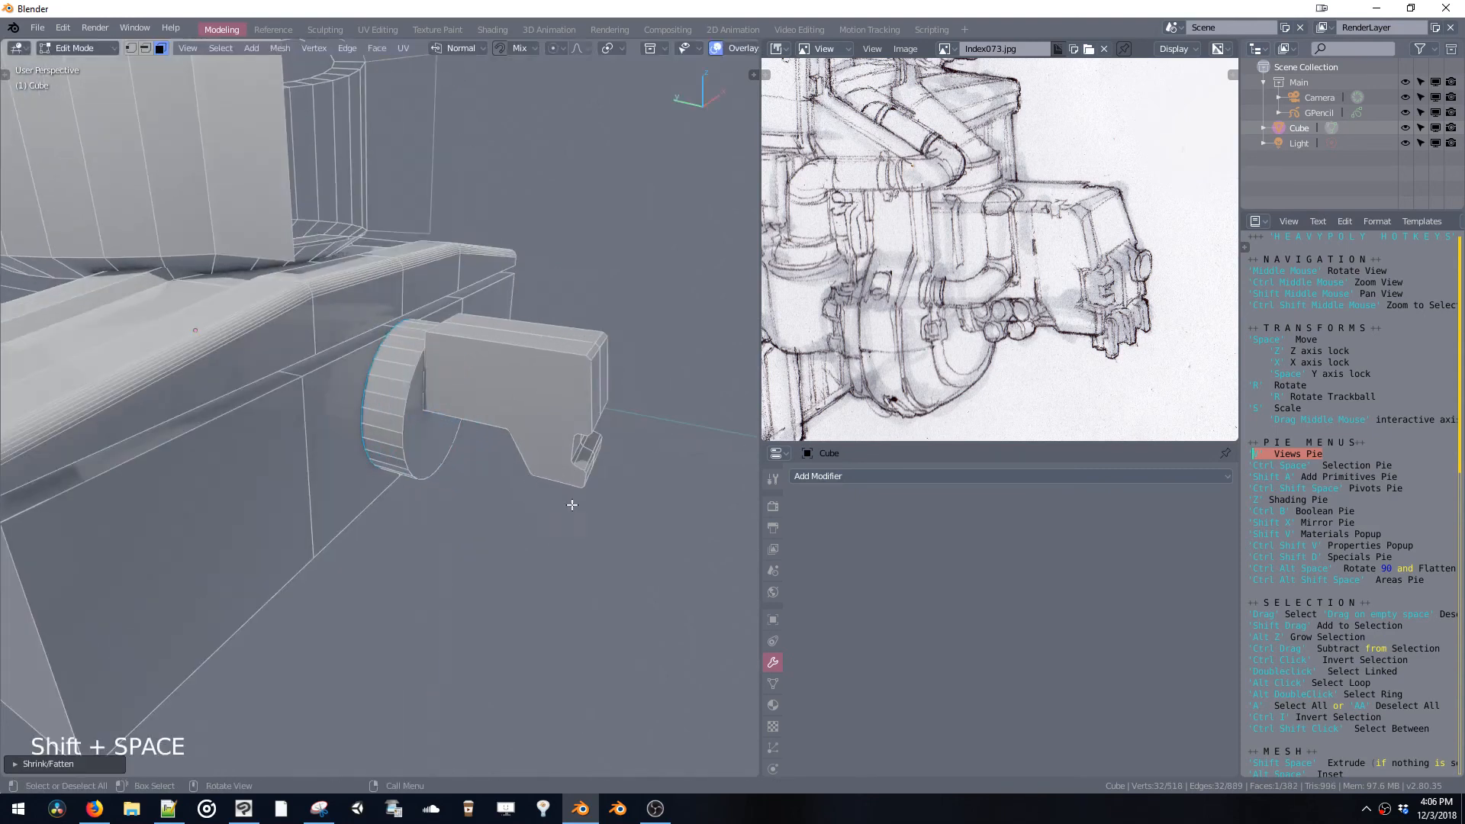
Select the disc's outward-facing circular face and inset it
{"action": "double_click", "coordinate": [446, 431]}
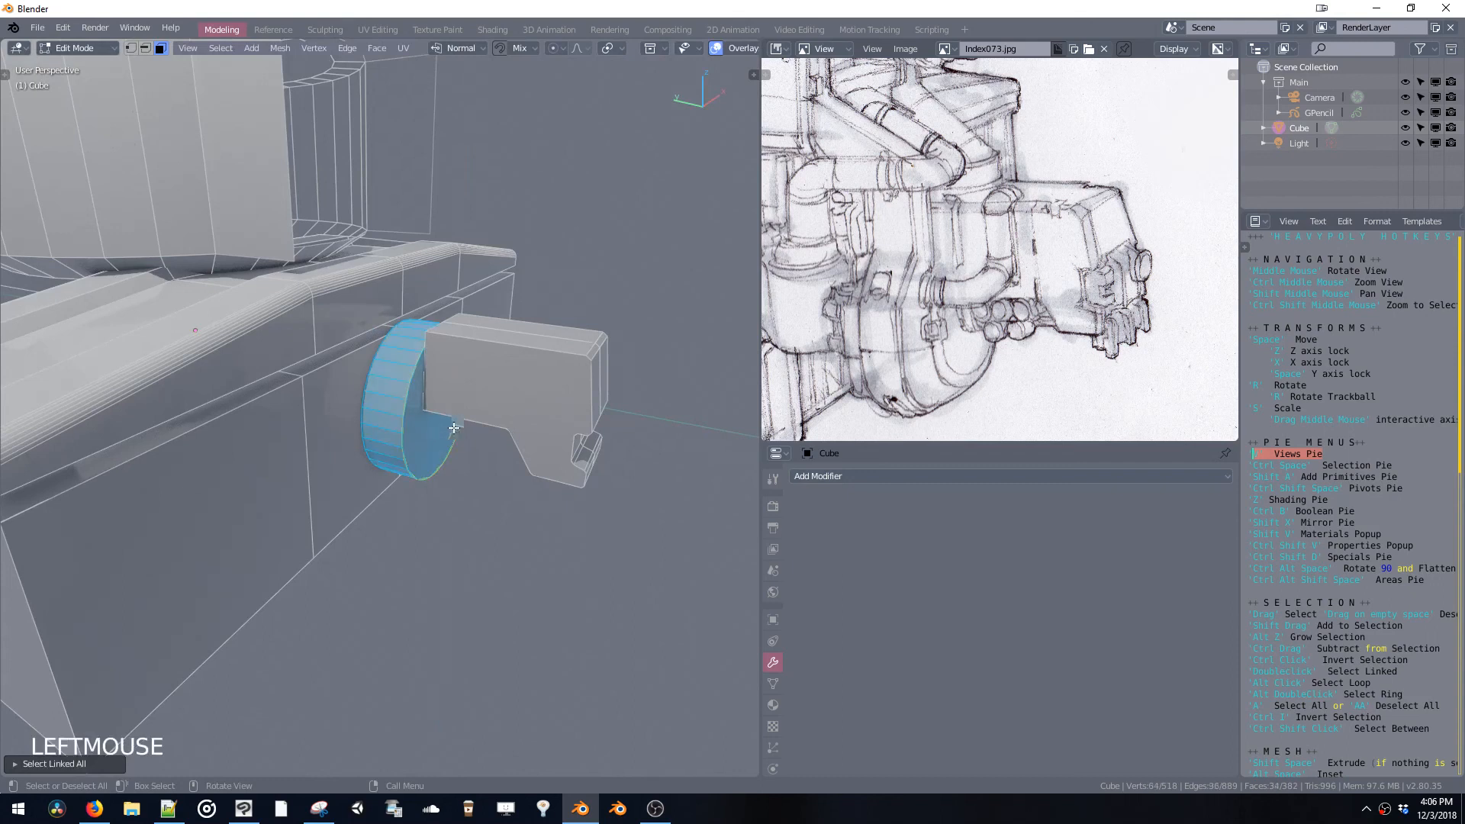
{"action": "left_click", "coordinate": [455, 428]}
{"action": "key", "text": "ctrl+space"}
{"action": "middle_click_drag", "start_coordinate": [460, 435], "coordinate": [502, 491]}
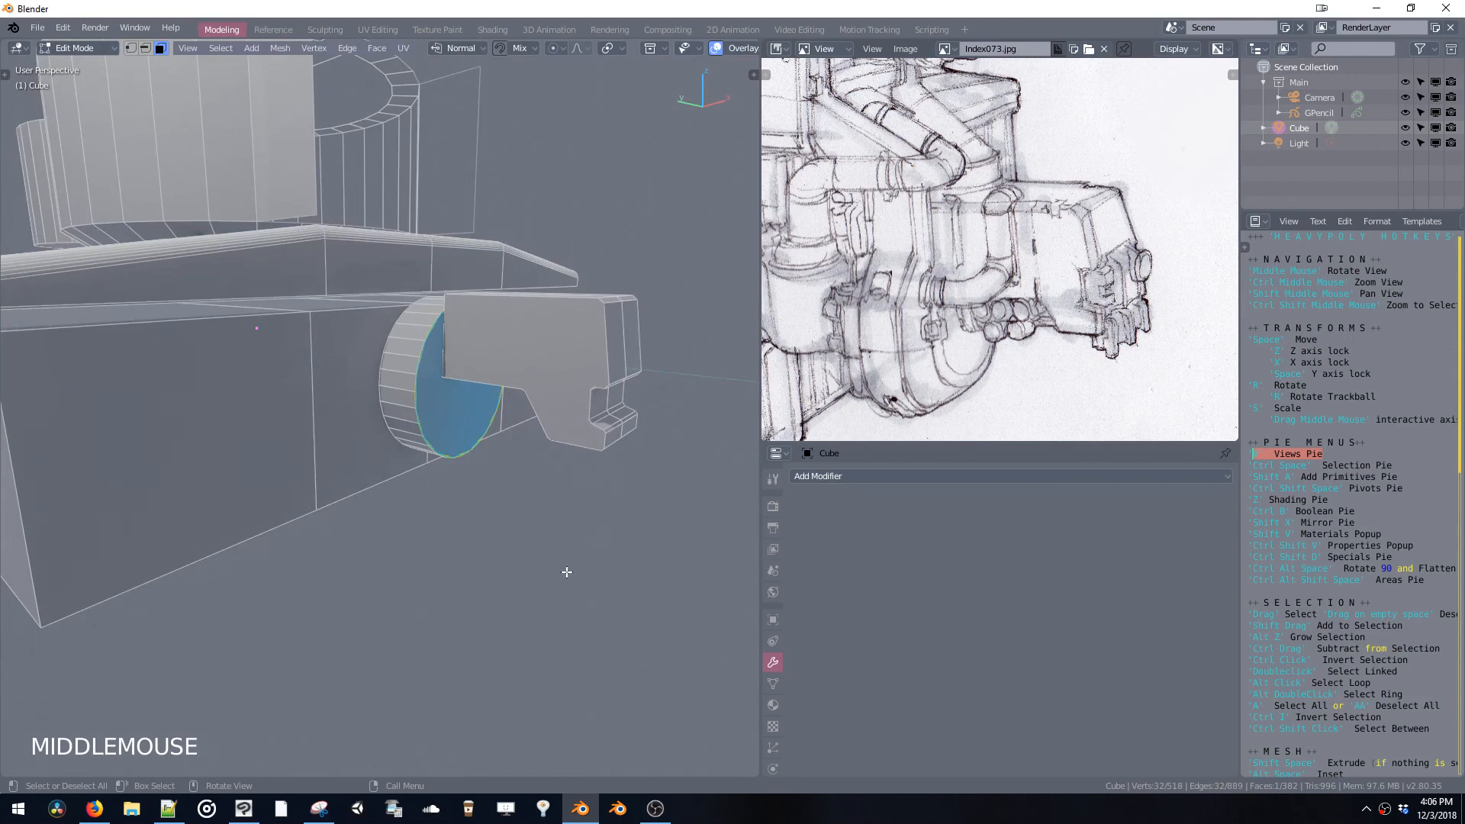
{"action": "key", "text": "alt+space"}
{"action": "left_click", "coordinate": [560, 540]}
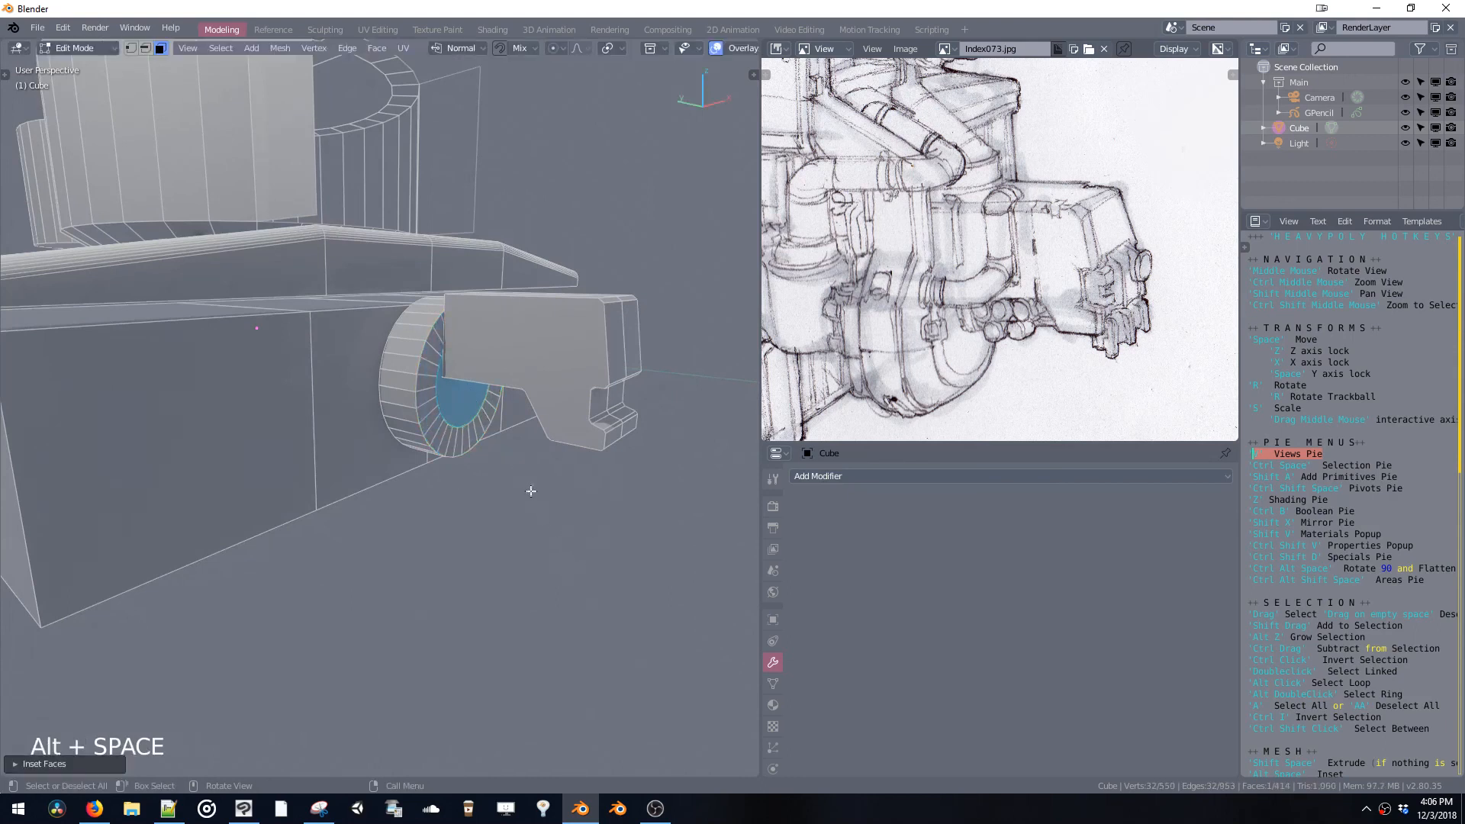
Move the disc's inset circular face slightly outwards along the global Y axis to form a tapered rim
{"action": "middle_click_drag", "start_coordinate": [529, 491], "coordinate": [549, 458]}
{"action": "key", "text": "space"}
{"action": "key", "text": "space"}
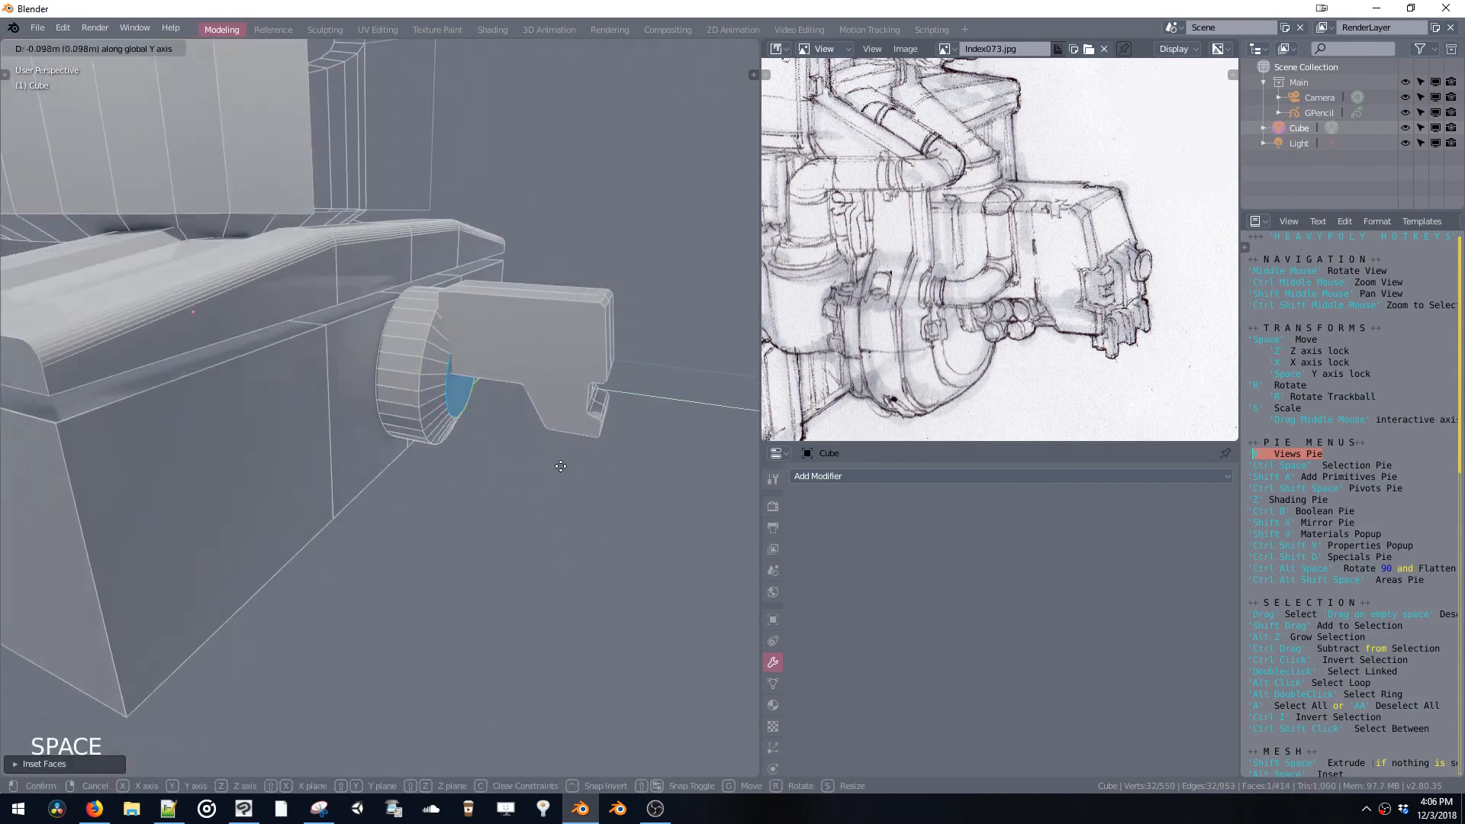
{"action": "left_click", "coordinate": [563, 468]}
{"action": "key", "text": "space"}
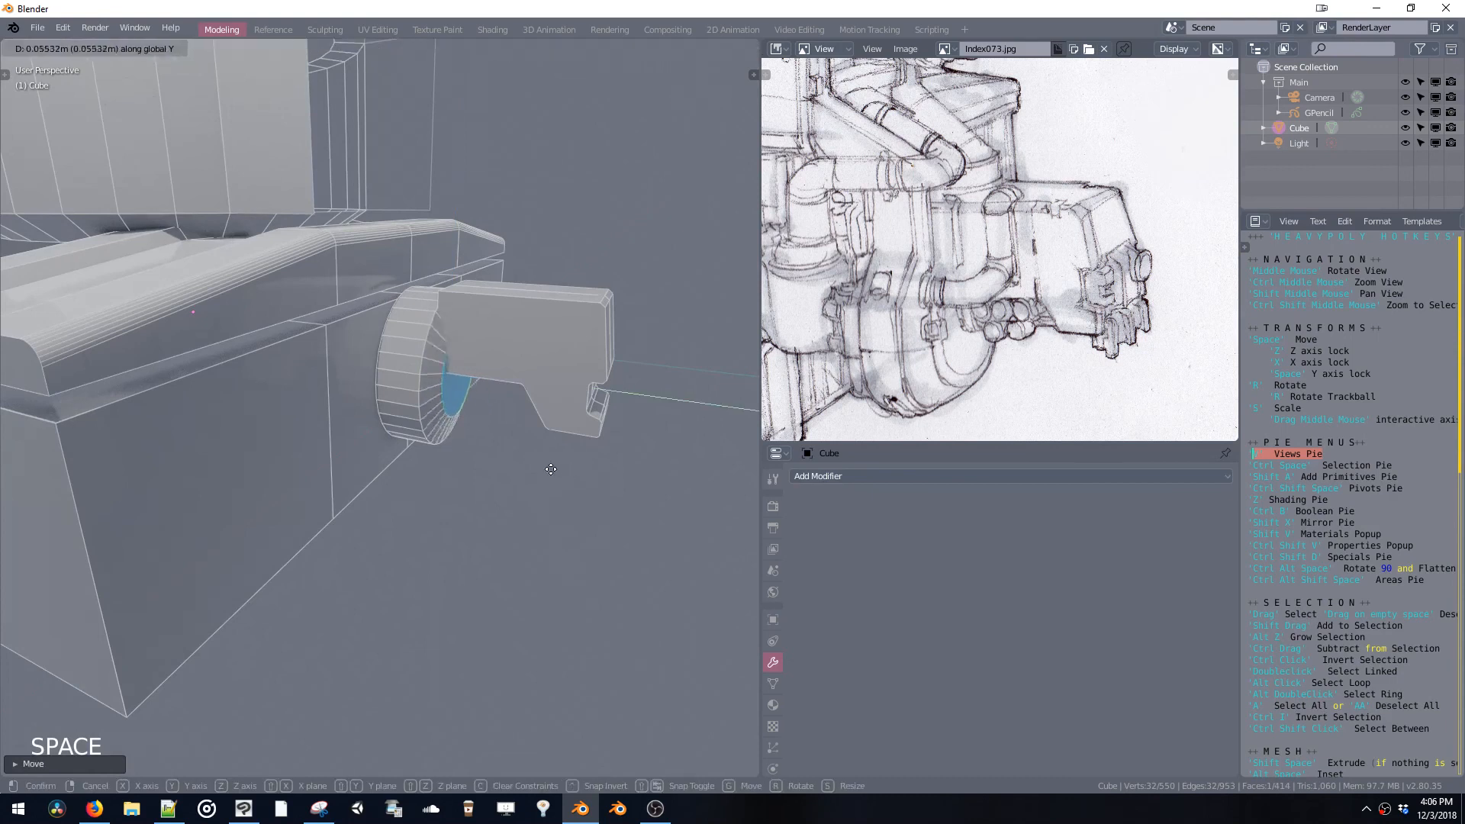
{"action": "key", "text": "space"}
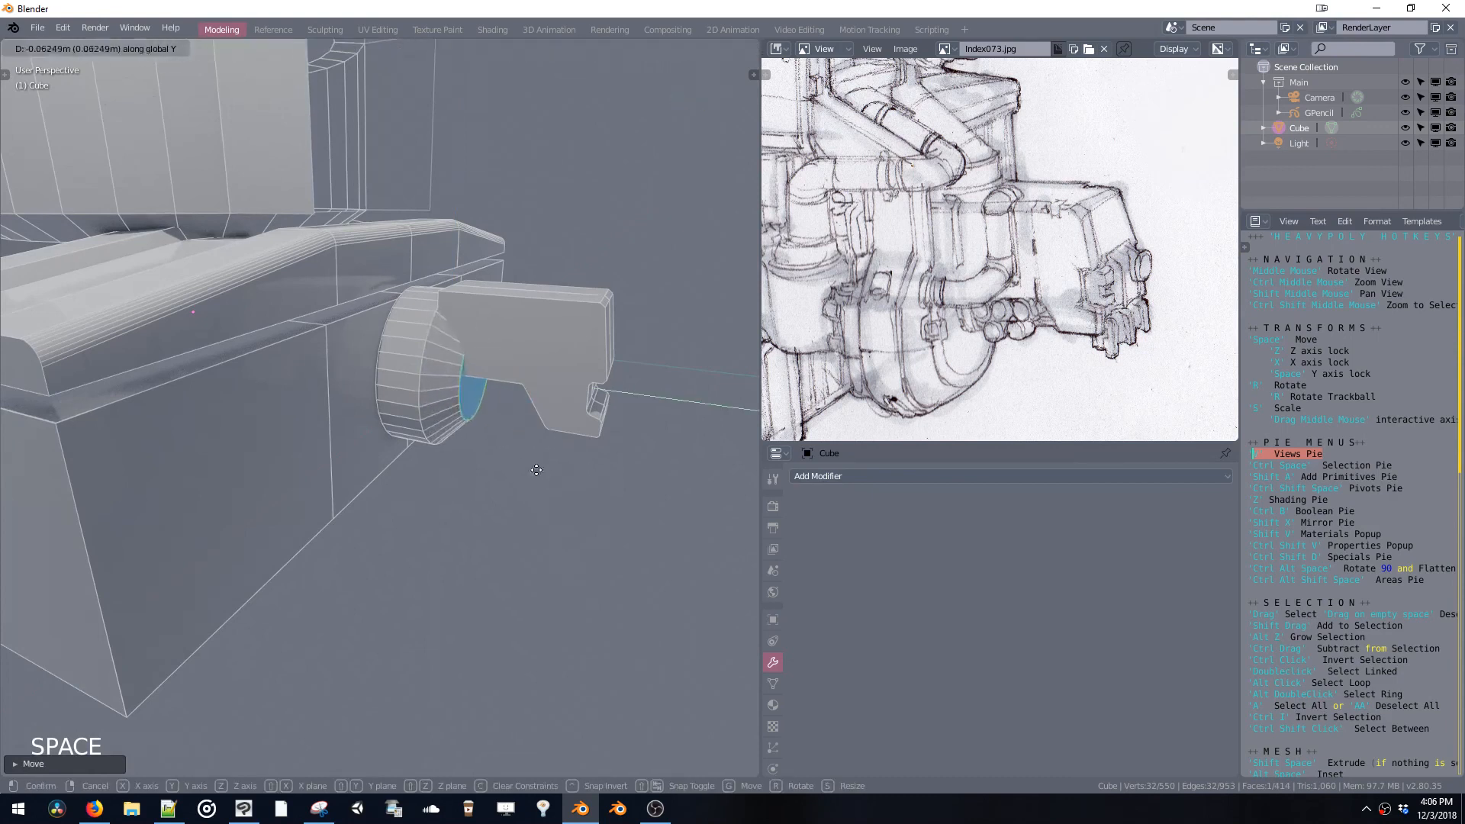
{"action": "left_click", "coordinate": [536, 467]}
{"action": "key", "text": "space"}
{"action": "left_click", "coordinate": [524, 489]}
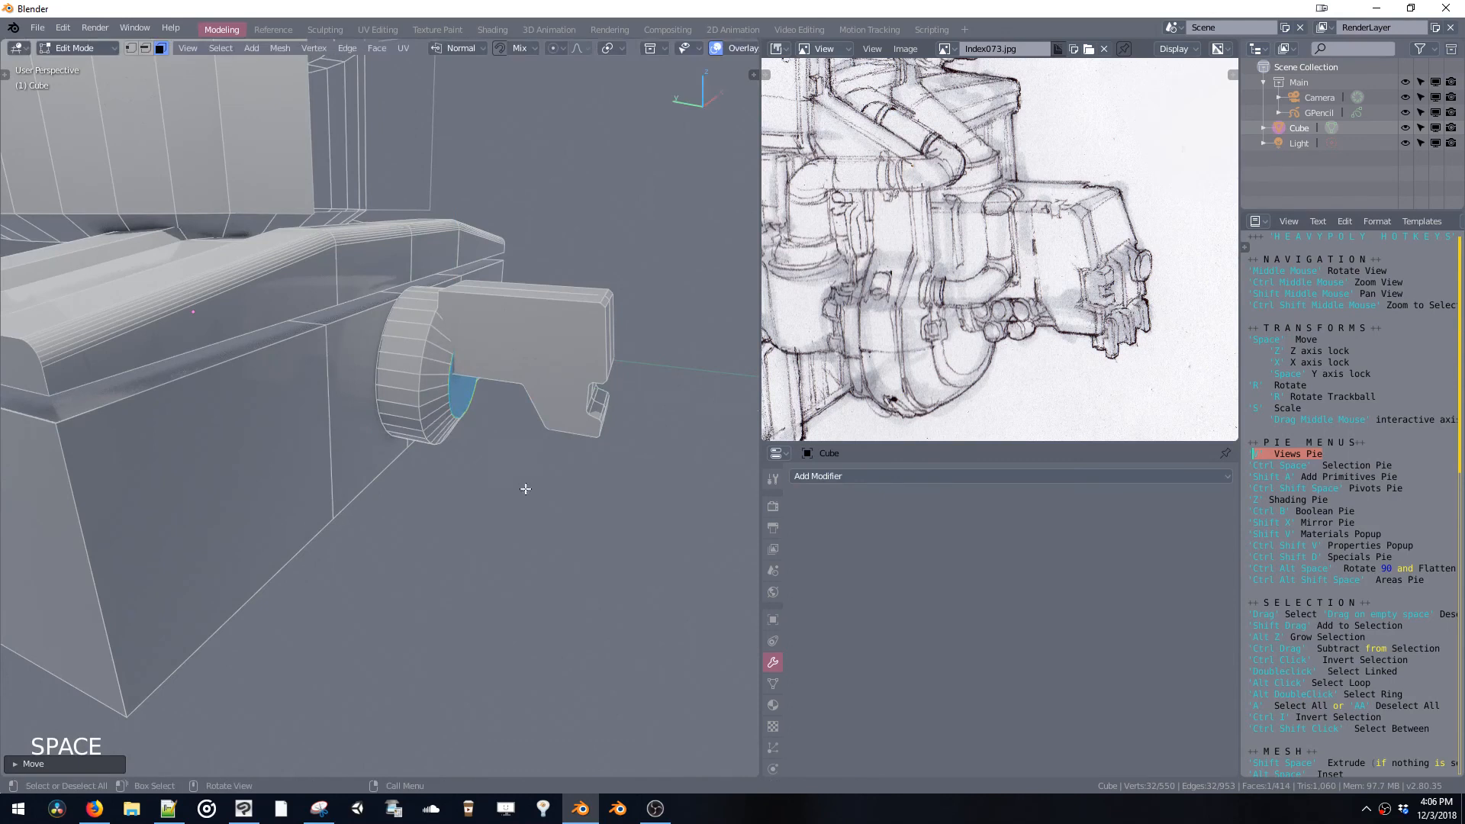
Try a small inset and outward extrusion of the disc's end face, and undo them
{"action": "key", "text": "alt+space"}
{"action": "left_click", "coordinate": [527, 492]}
{"action": "key", "text": "shift+space"}
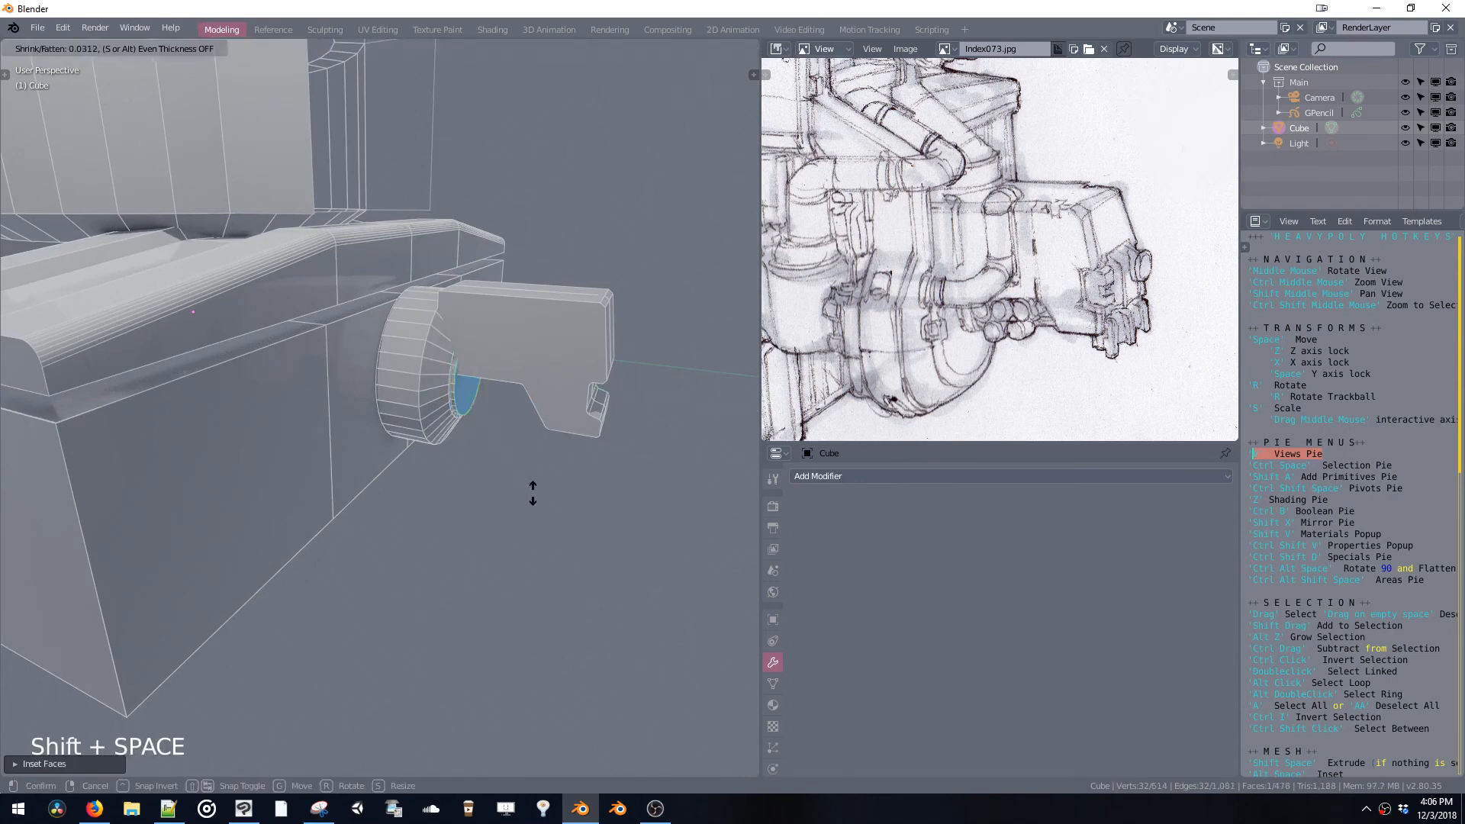
{"action": "left_click", "coordinate": [537, 498]}
{"action": "key", "text": "ctrl+z"}
Inset the disc's end face slightly and extrude the inner face outwards as a short stub
{"action": "key", "text": "alt+space"}
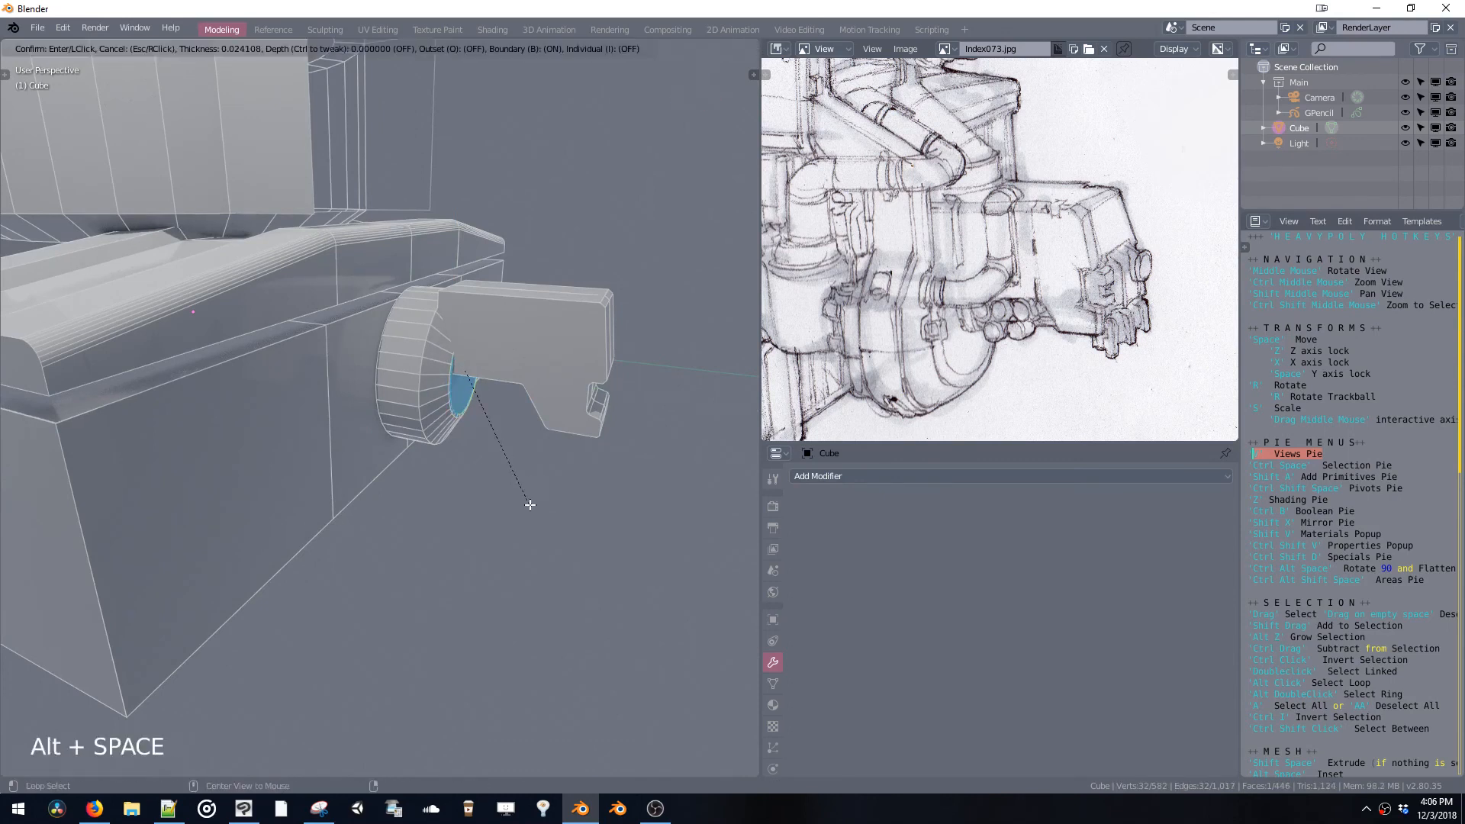
{"action": "left_click", "coordinate": [531, 499]}
{"action": "key", "text": "shift+space"}
{"action": "left_click", "coordinate": [537, 505]}
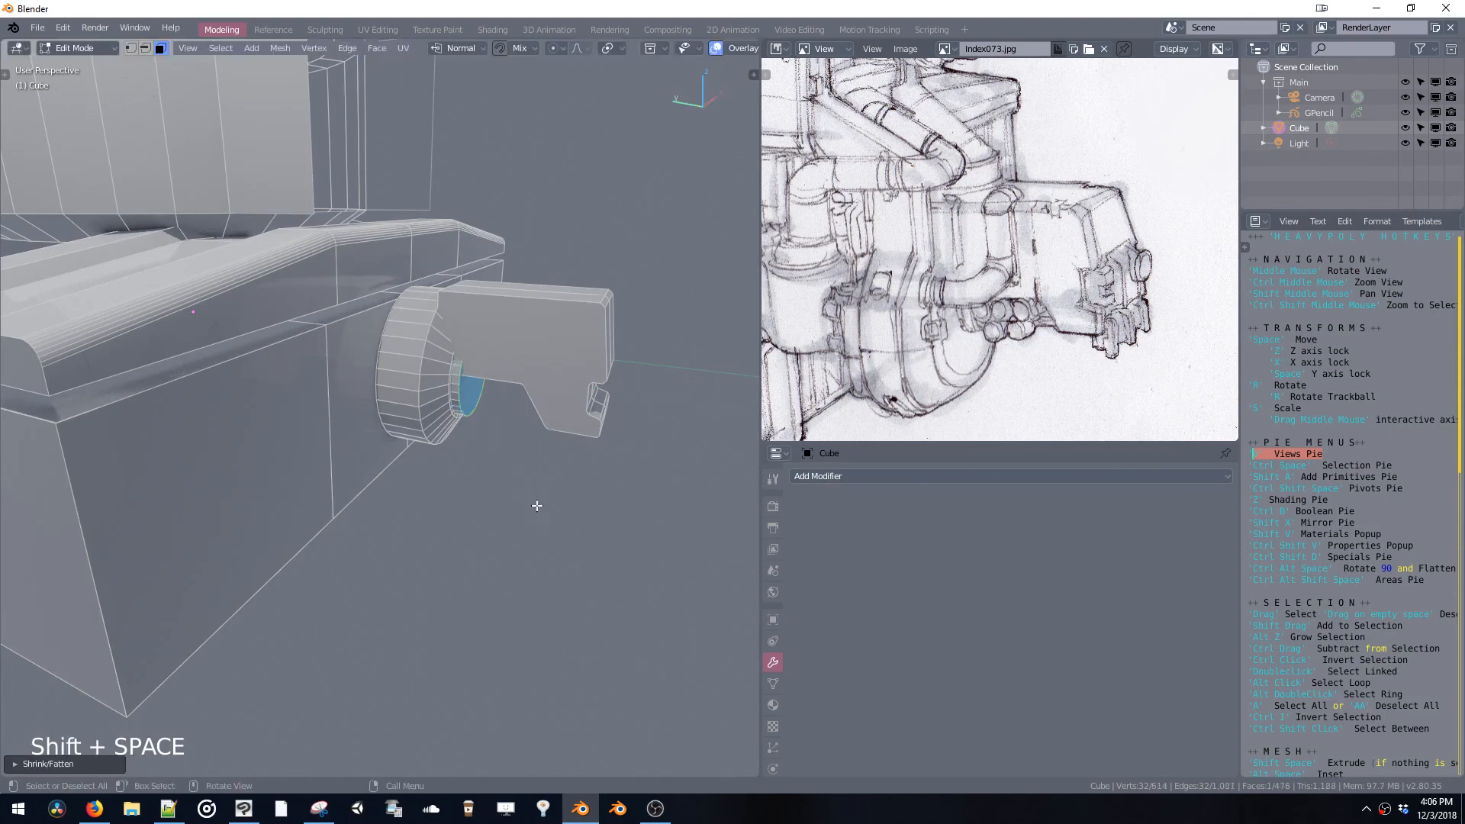
Scale the stub's end face down slightly so the stub tapers
{"action": "key", "text": "s"}
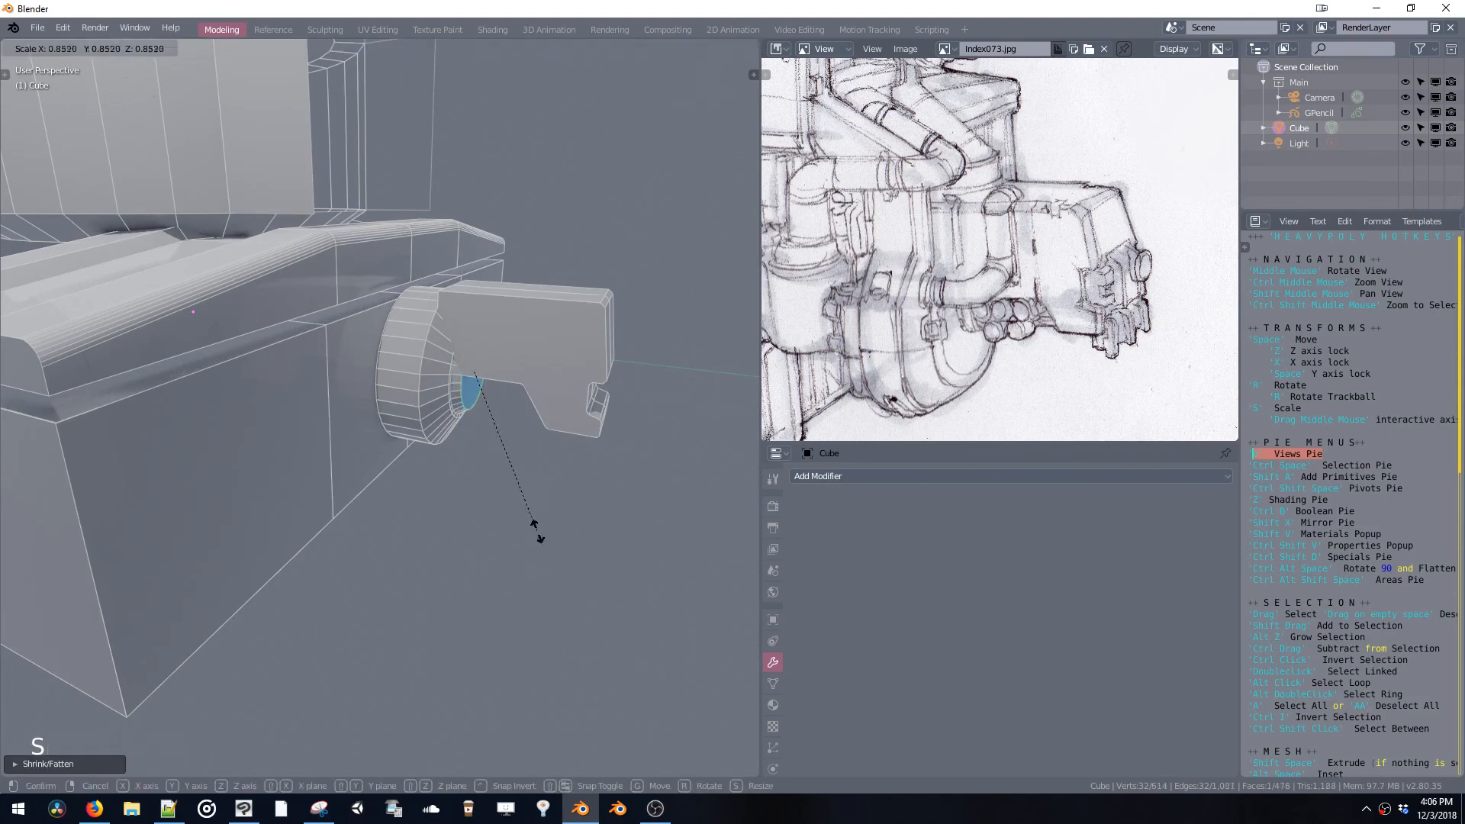
{"action": "left_click", "coordinate": [536, 530]}
{"action": "key", "text": "s"}
{"action": "left_click", "coordinate": [532, 535]}
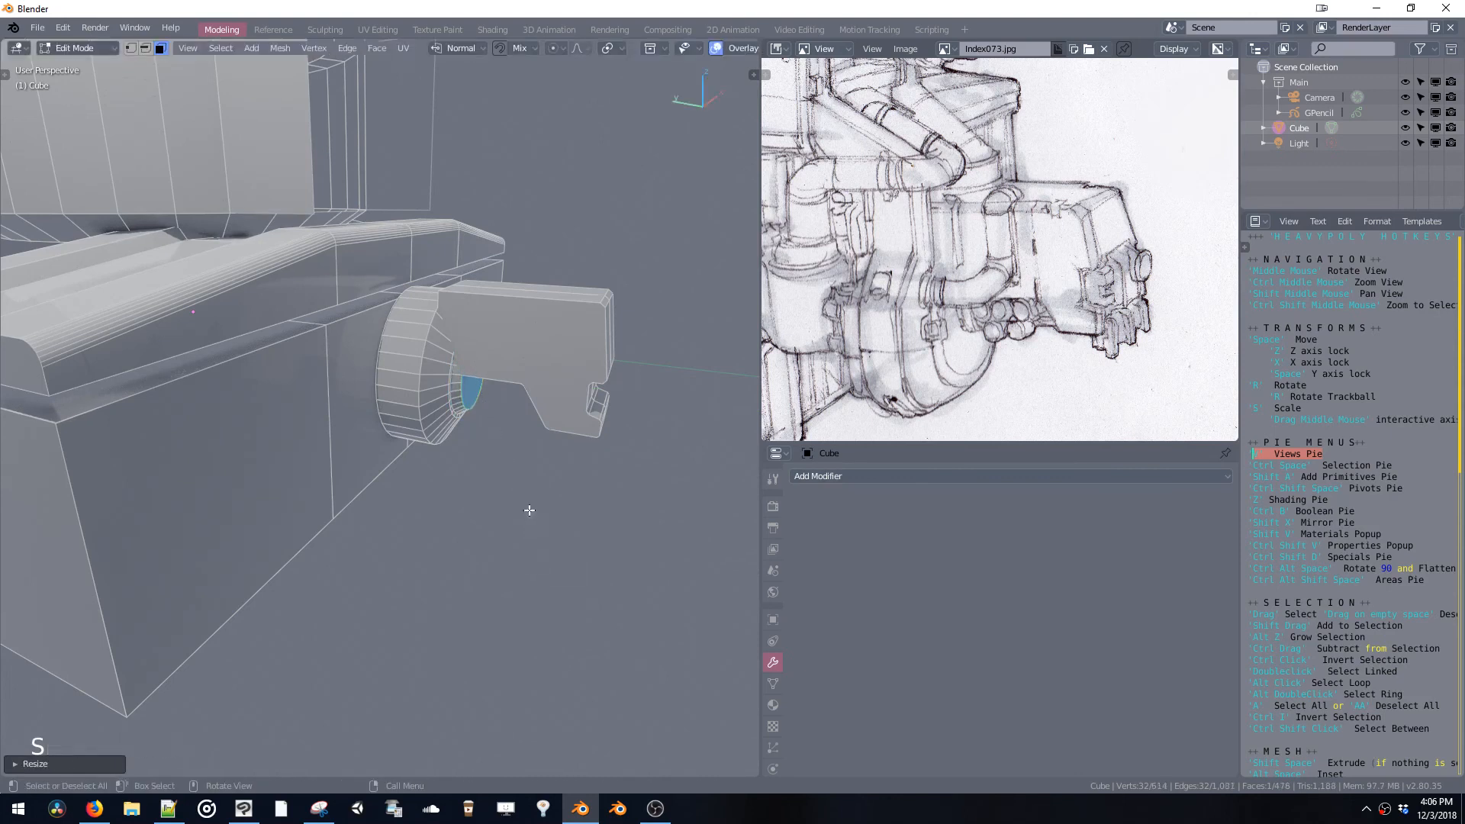
Select the whole linked disc and lower it about 0.11 m along the global Z axis
{"action": "double_click", "coordinate": [435, 422]}
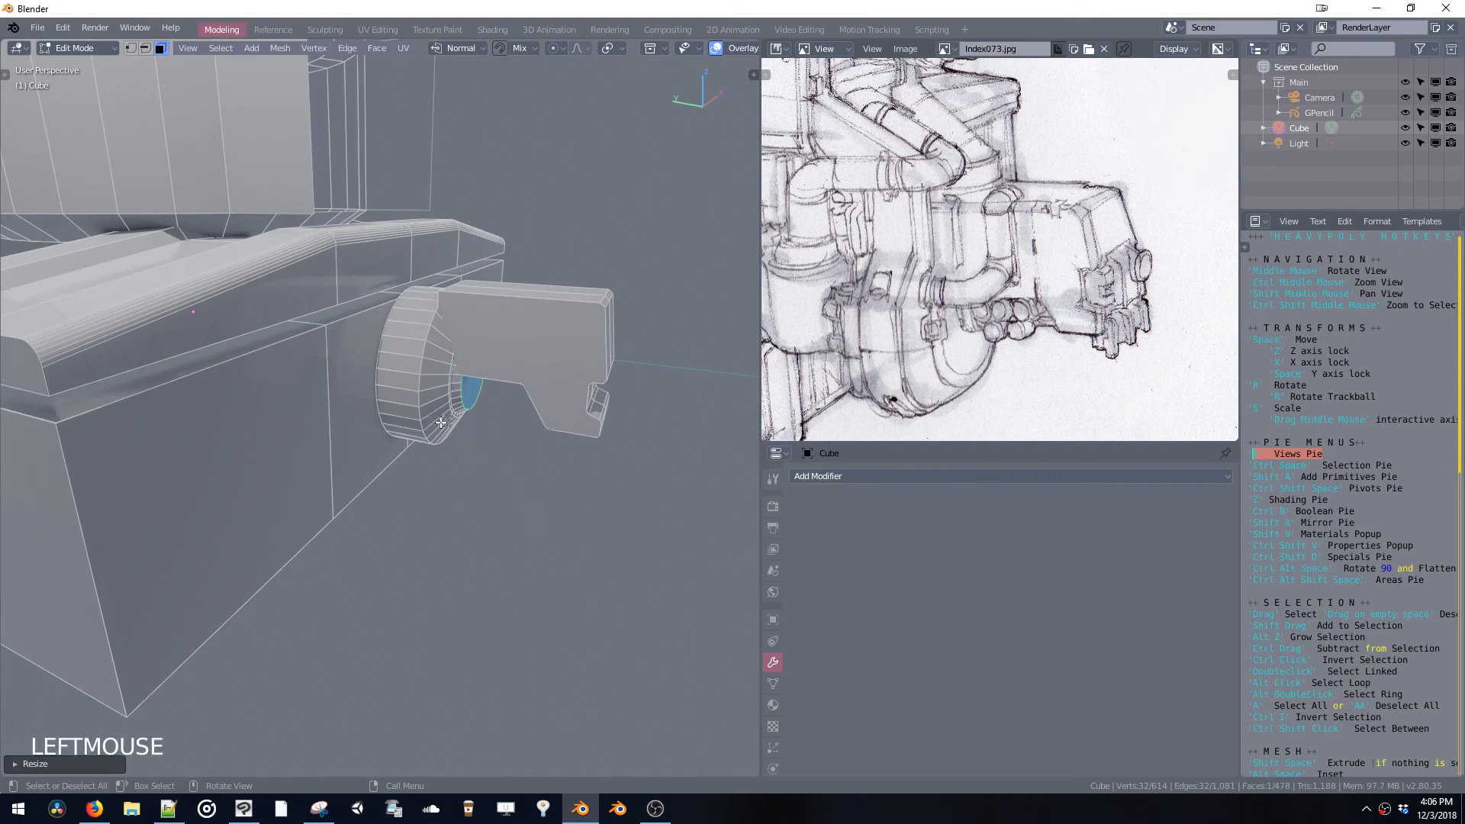
{"action": "key", "text": "space"}
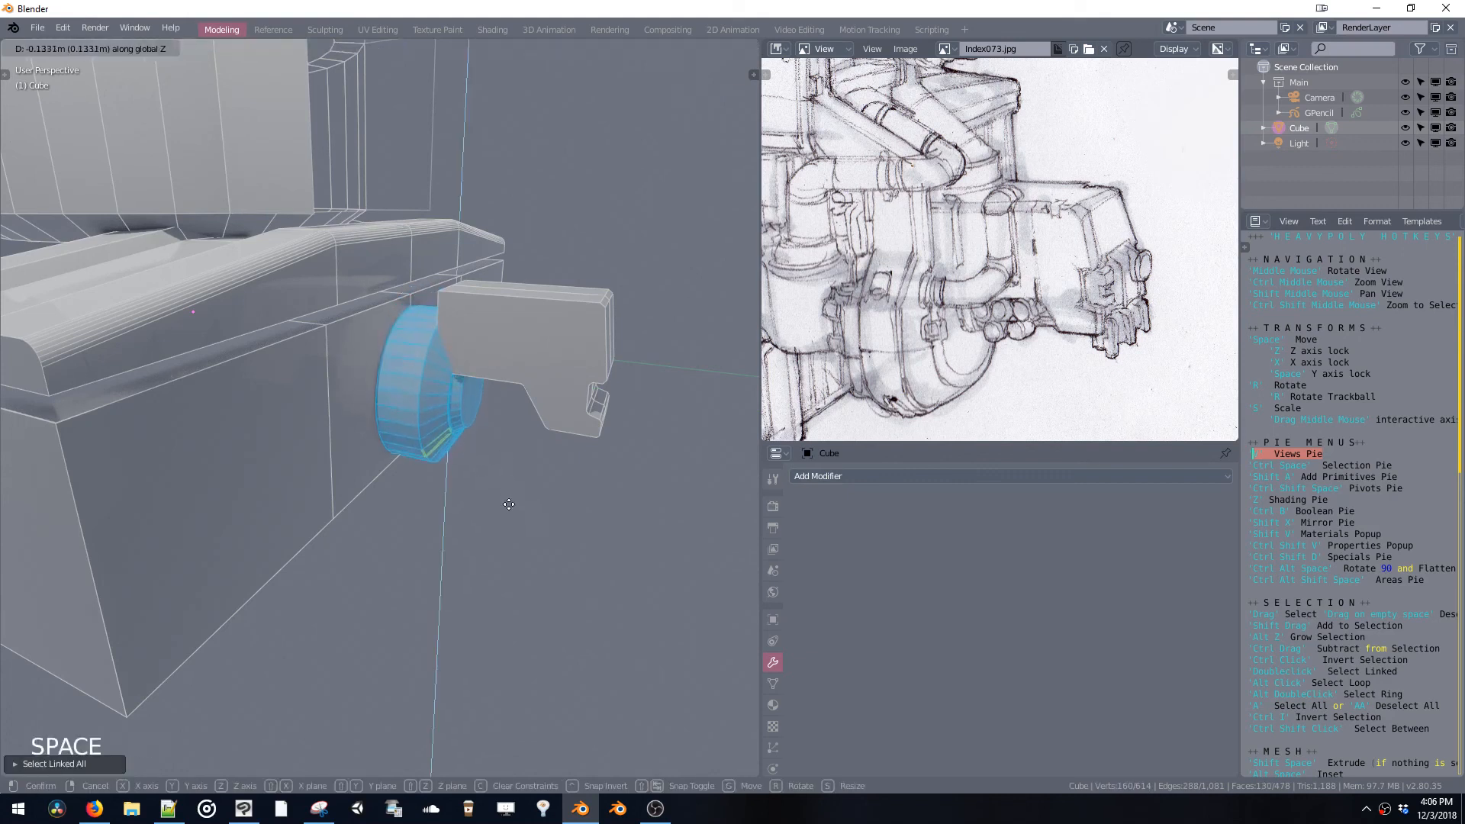
{"action": "left_click", "coordinate": [511, 504]}
Select the rear block's two end faces facing the body and move them closer to the body
{"action": "middle_click_drag", "start_coordinate": [511, 474], "coordinate": [587, 365]}
{"action": "left_click", "coordinate": [406, 269]}
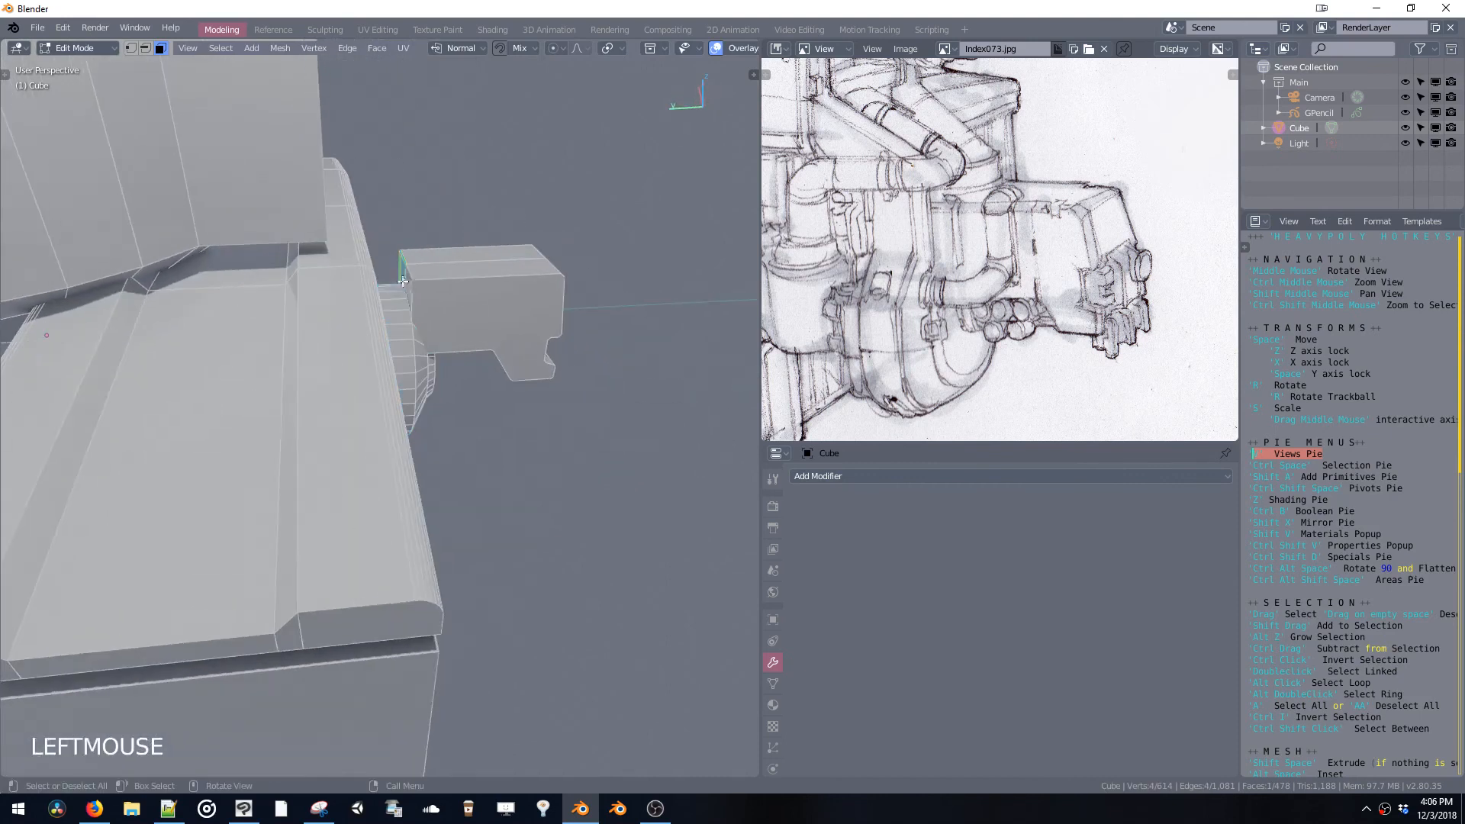
{"action": "left_click", "coordinate": [406, 283], "text": "shift"}
{"action": "middle_click_drag", "start_coordinate": [455, 301], "coordinate": [421, 398]}
{"action": "key", "text": "space"}
{"action": "left_click", "coordinate": [362, 310]}
Clear the selection and compare the whole blocked-out machine with the full reference sketch
{"action": "key", "text": "Tab"}
{"action": "key", "text": "a"}
{"action": "key", "text": "a"}
{"action": "key", "text": "ctrl+space"}
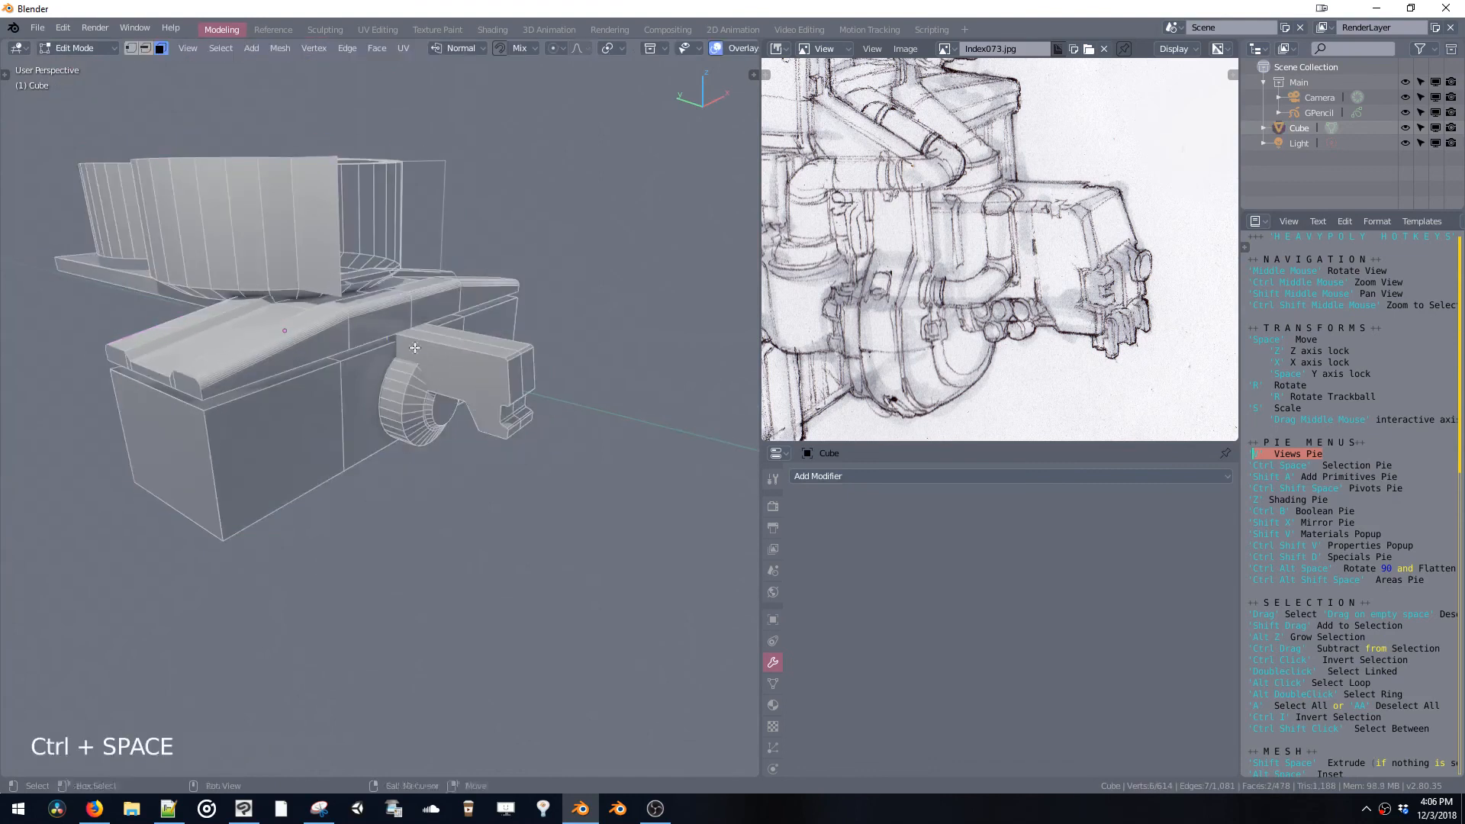
{"action": "key", "text": "a"}
{"action": "key", "text": "a"}
{"action": "mouse_move", "coordinate": [397, 320]}
{"action": "middle_mouse_down", "text": "shift"}
{"action": "mouse_move", "coordinate": [455, 386]}
{"action": "mouse_move", "coordinate": [452, 434]}
{"action": "mouse_move", "coordinate": [509, 434]}
{"action": "middle_mouse_up", "text": "shift"}
{"action": "mouse_move", "coordinate": [934, 248]}
{"action": "middle_mouse_down", "text": "ctrl"}
{"action": "mouse_move", "coordinate": [861, 305]}
{"action": "mouse_move", "coordinate": [969, 307]}
{"action": "mouse_move", "coordinate": [923, 306]}
{"action": "middle_mouse_up", "text": "ctrl"}
{"action": "mouse_move", "coordinate": [923, 305]}
{"action": "middle_mouse_down", "text": "shift"}
{"action": "mouse_move", "coordinate": [958, 337]}
{"action": "mouse_move", "coordinate": [973, 317]}
{"action": "mouse_move", "coordinate": [953, 314]}
{"action": "middle_mouse_up", "text": "shift"}
{"action": "mouse_move", "coordinate": [412, 319]}
{"action": "middle_mouse_down"}
{"action": "mouse_move", "coordinate": [440, 330]}
{"action": "mouse_move", "coordinate": [419, 340]}
{"action": "mouse_move", "coordinate": [436, 332]}
{"action": "middle_mouse_up"}
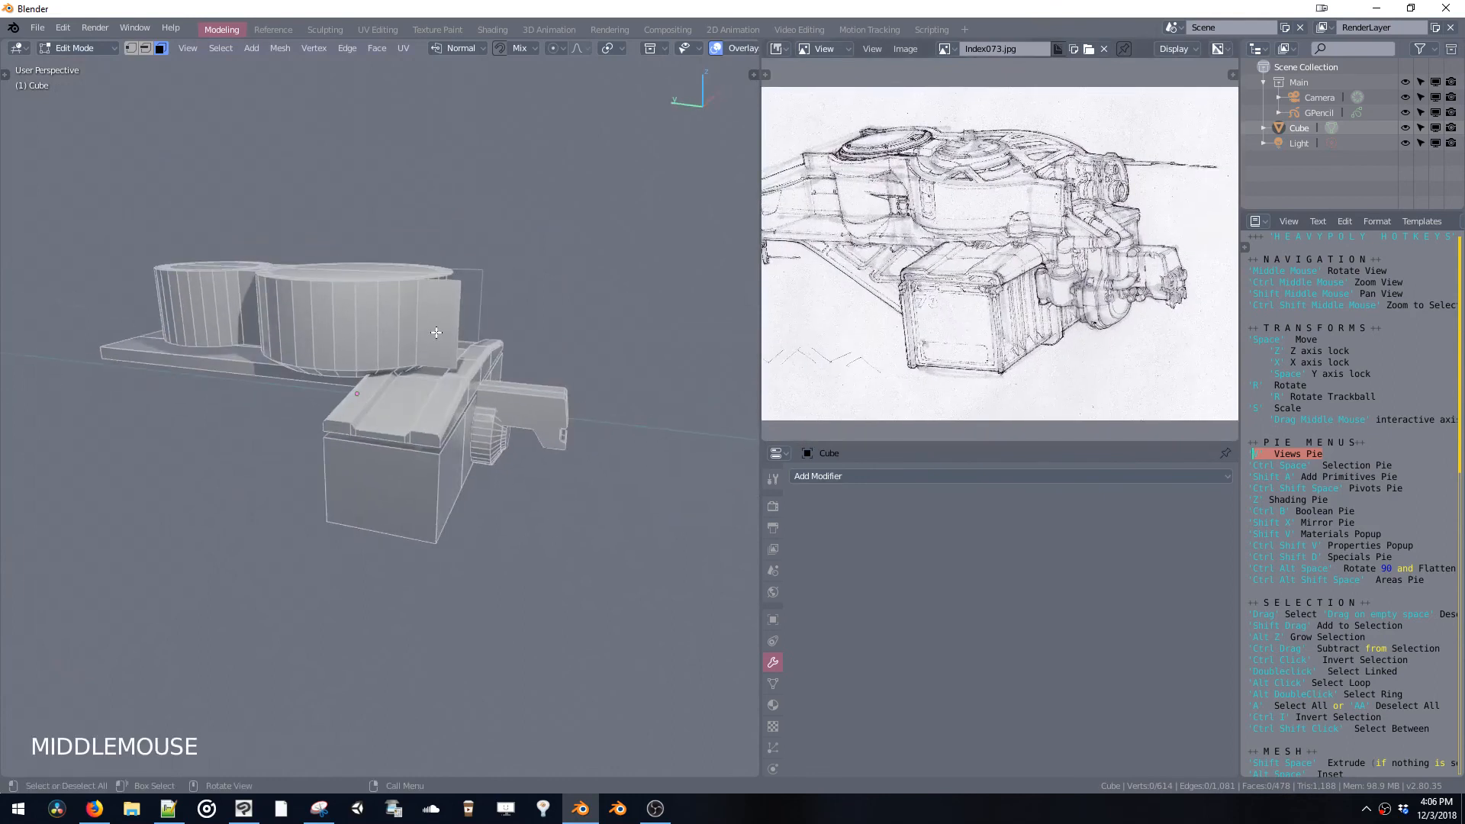